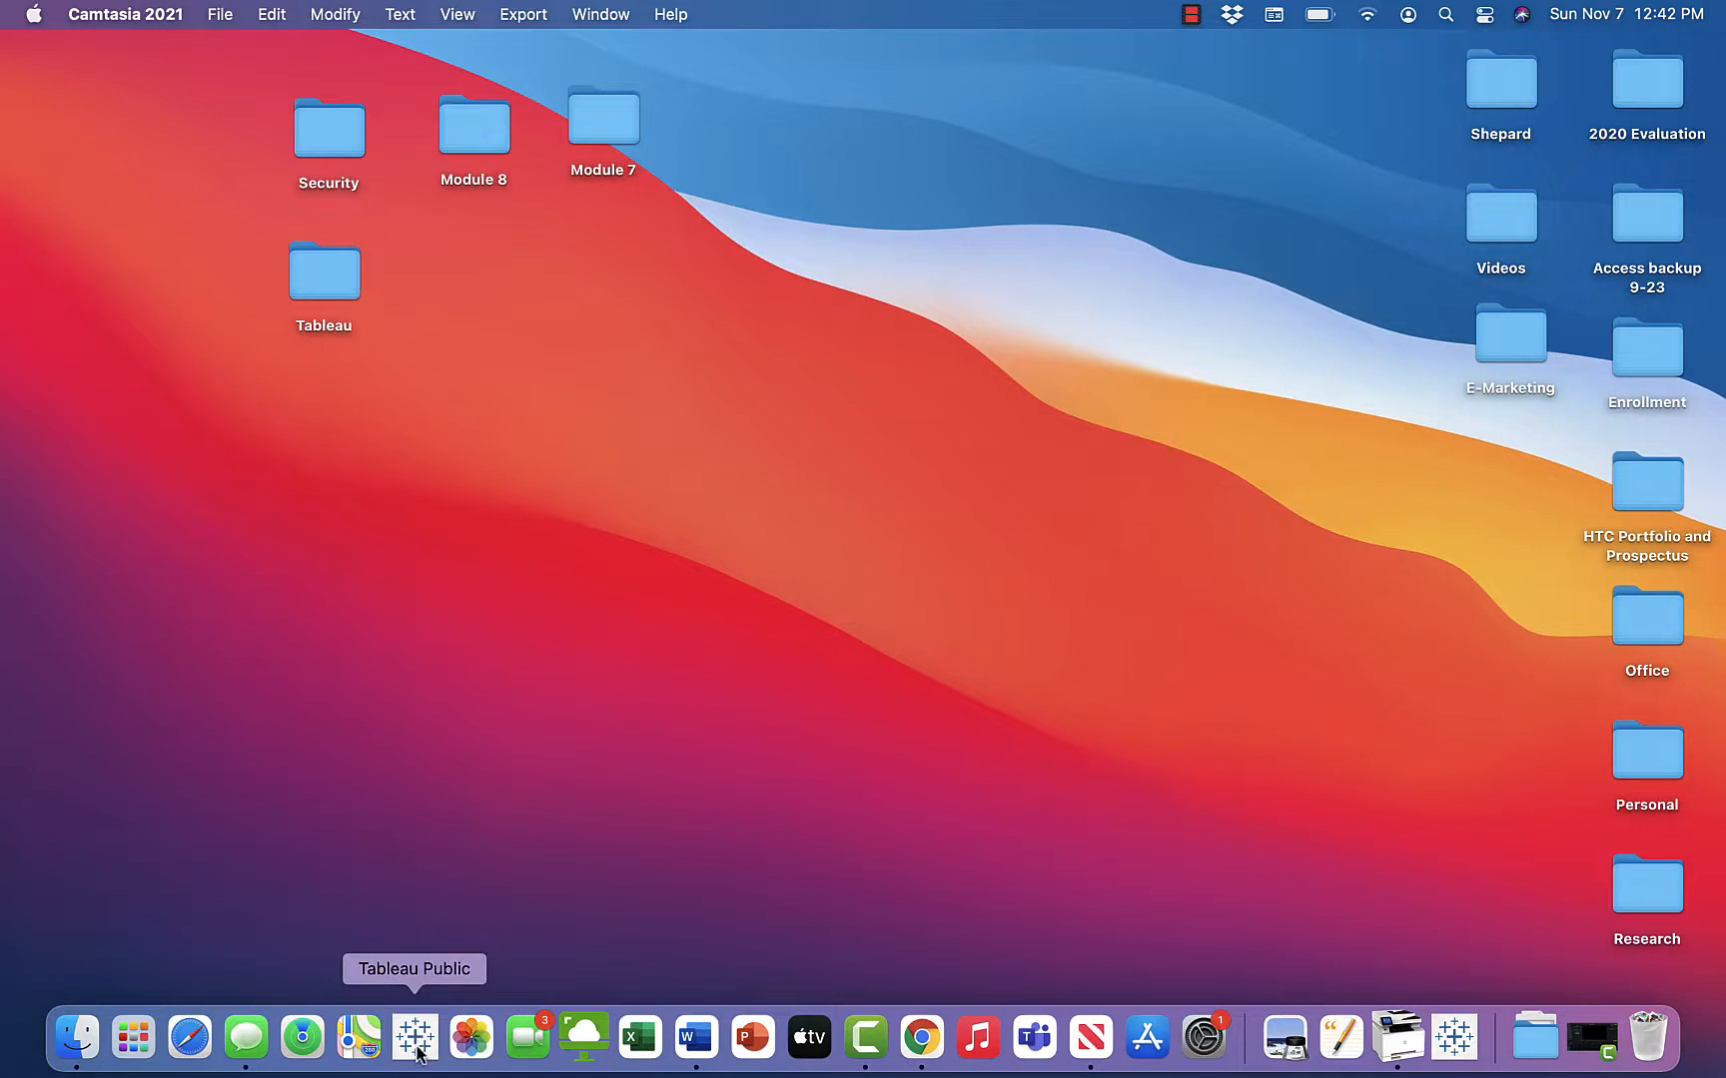
Open Tableau Public and connect to the Excel workbook Movies and Fans.xlsx in the Tableau folder
{"action": "left_click", "coordinate": [417, 1036]}
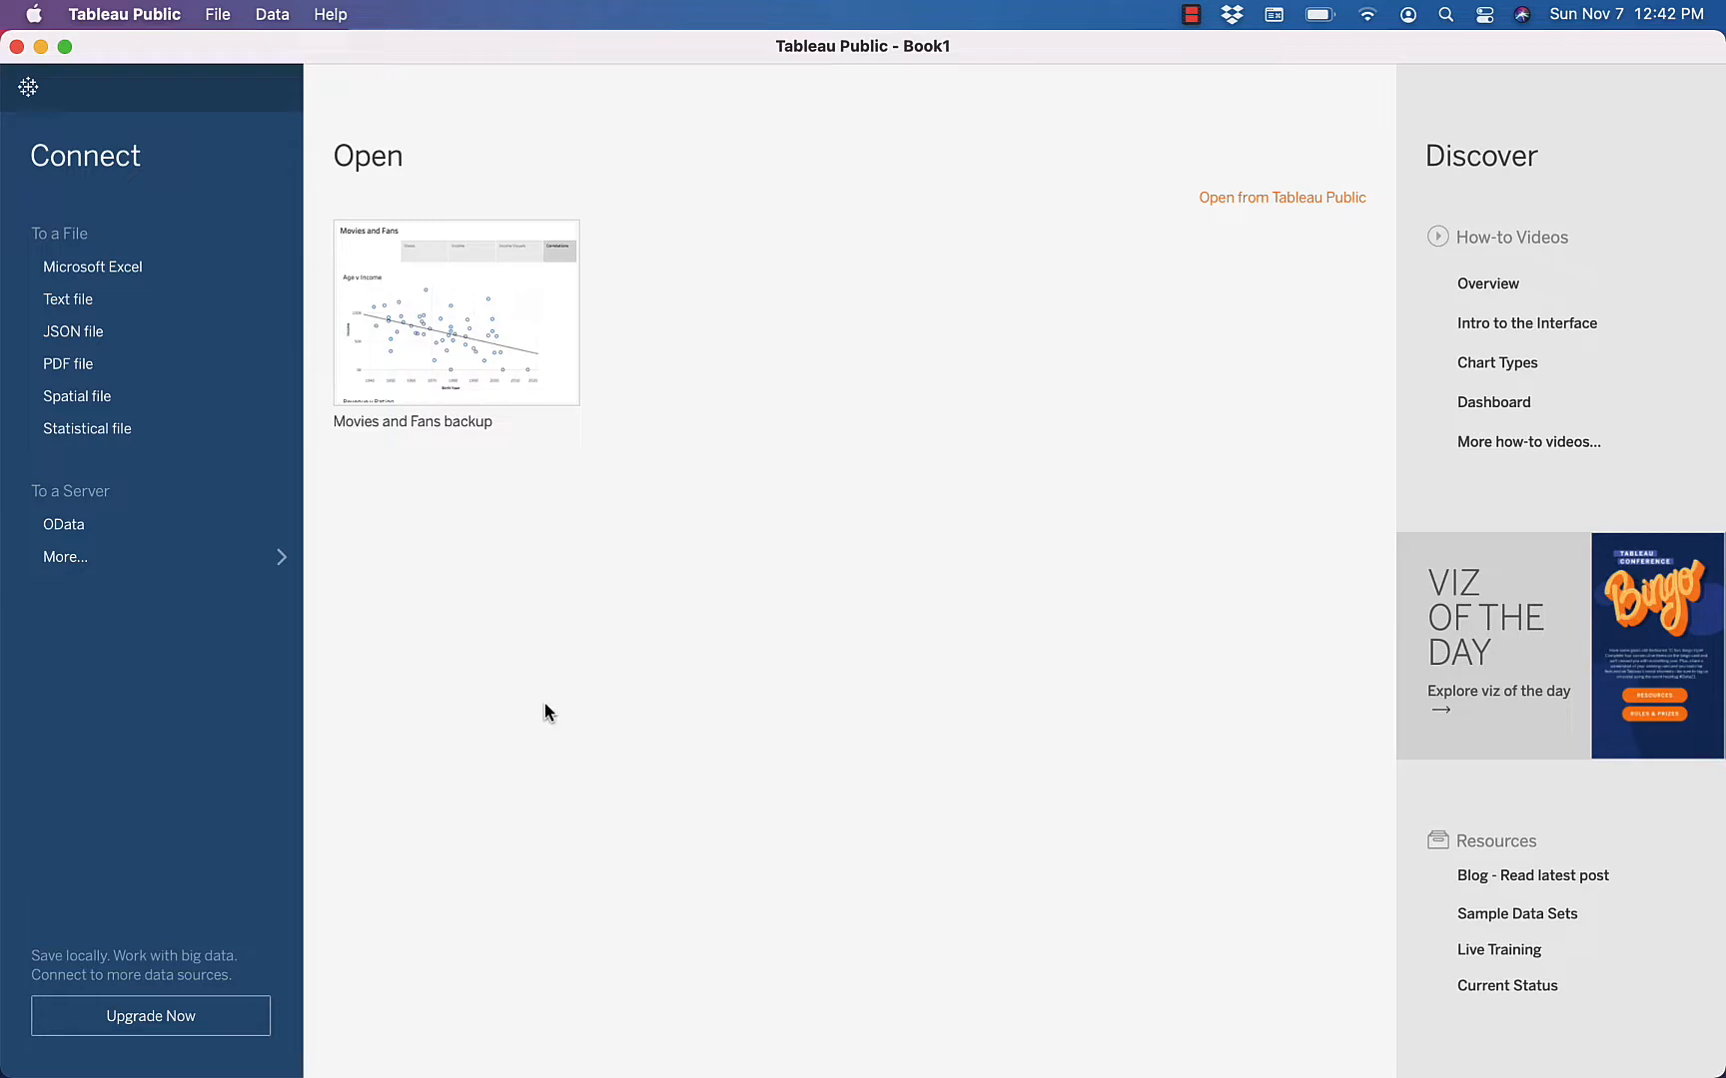
{"action": "left_click", "coordinate": [77, 268]}
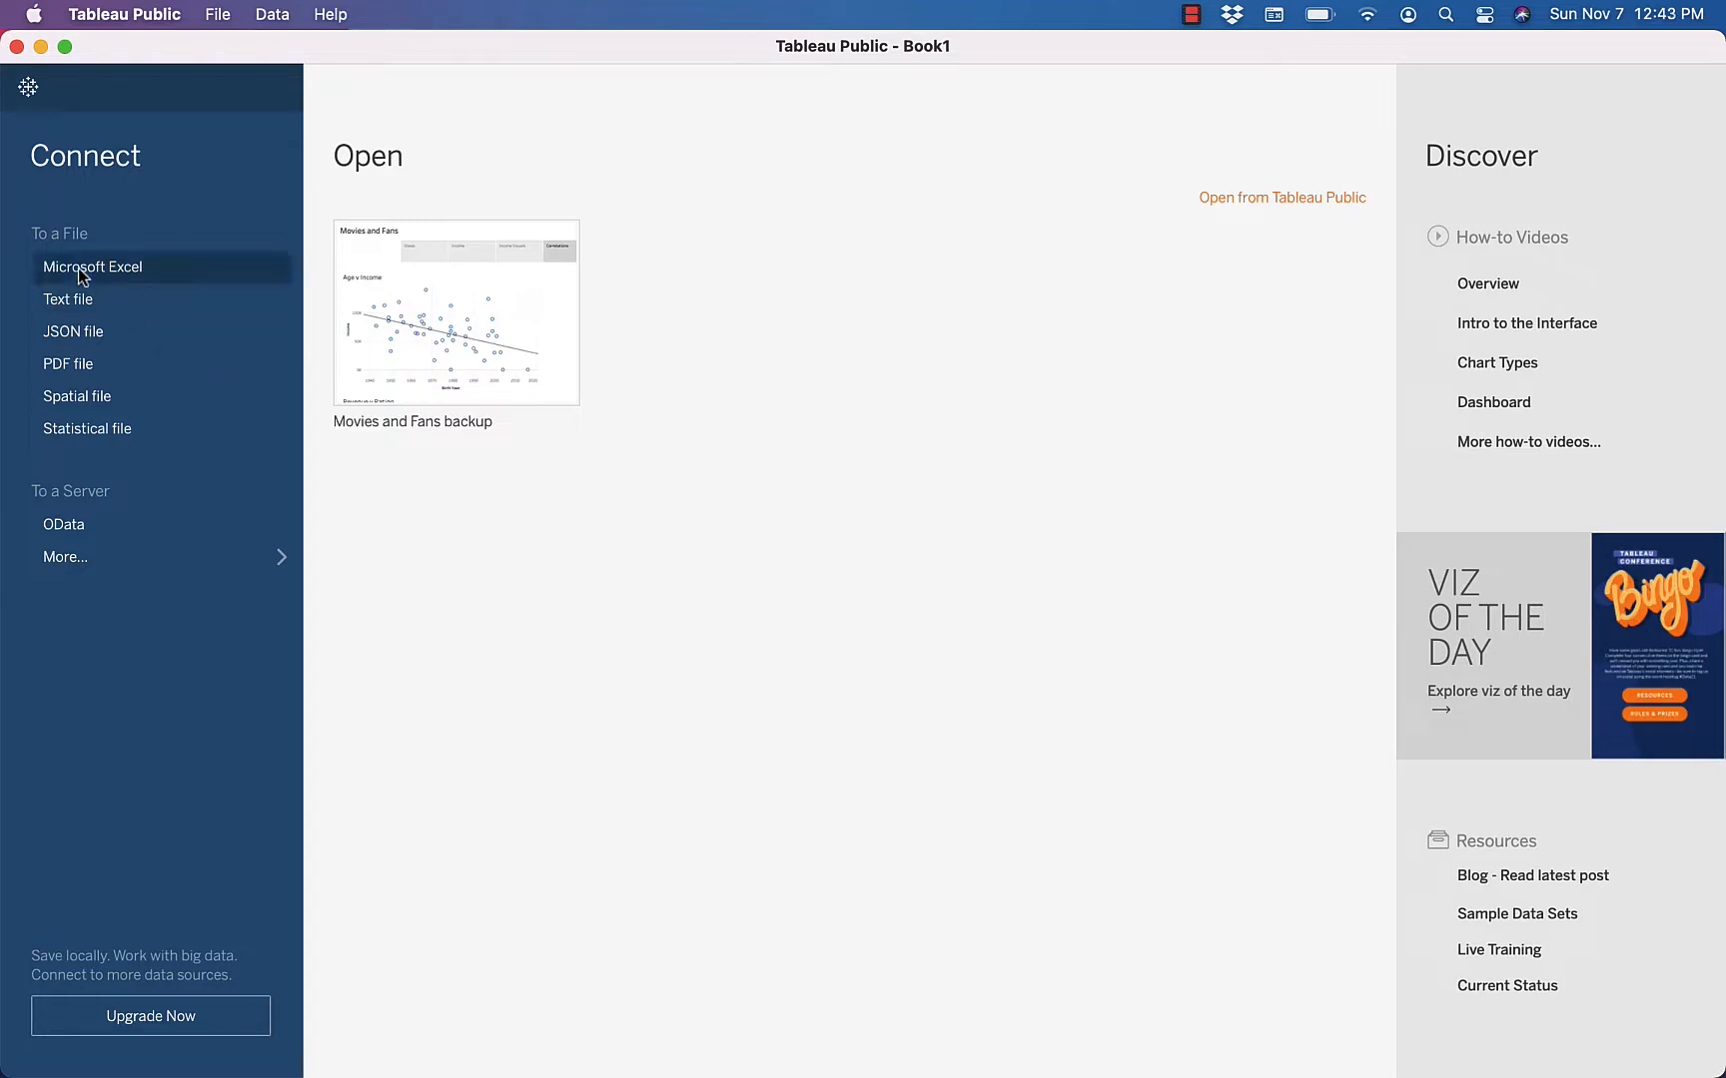
{"action": "left_click", "coordinate": [78, 269]}
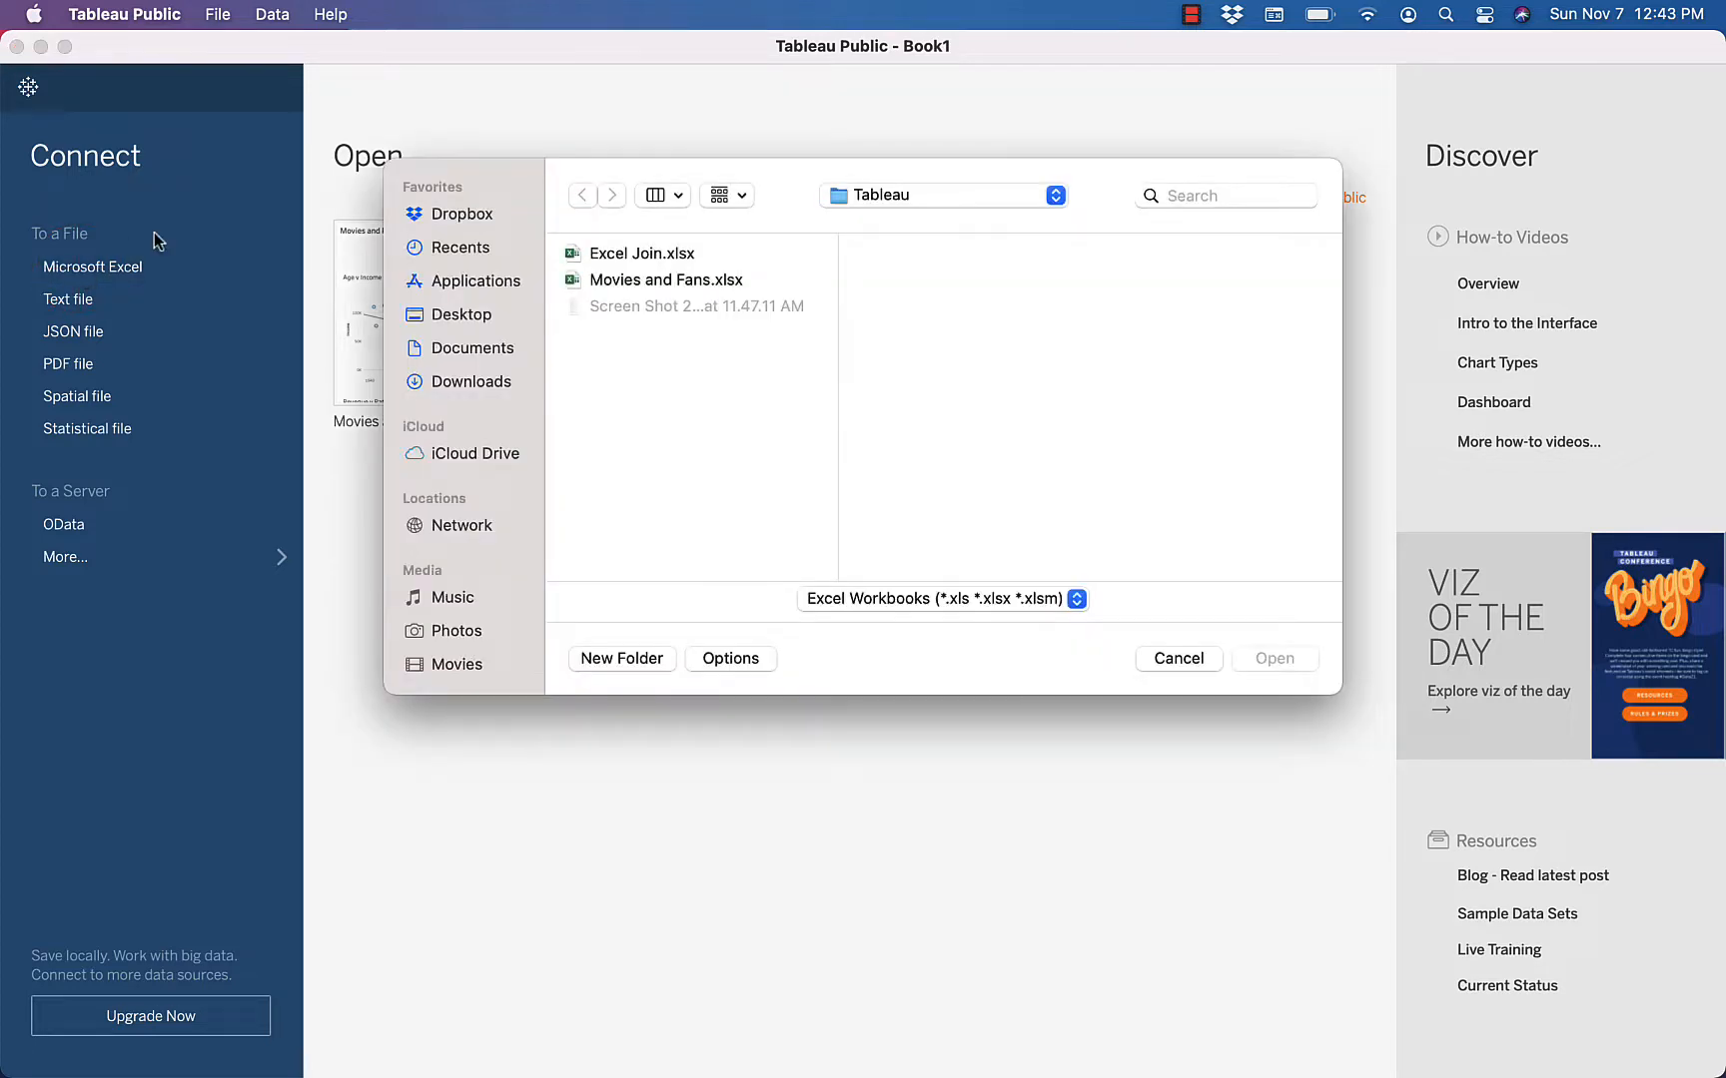
{"action": "left_click", "coordinate": [635, 283]}
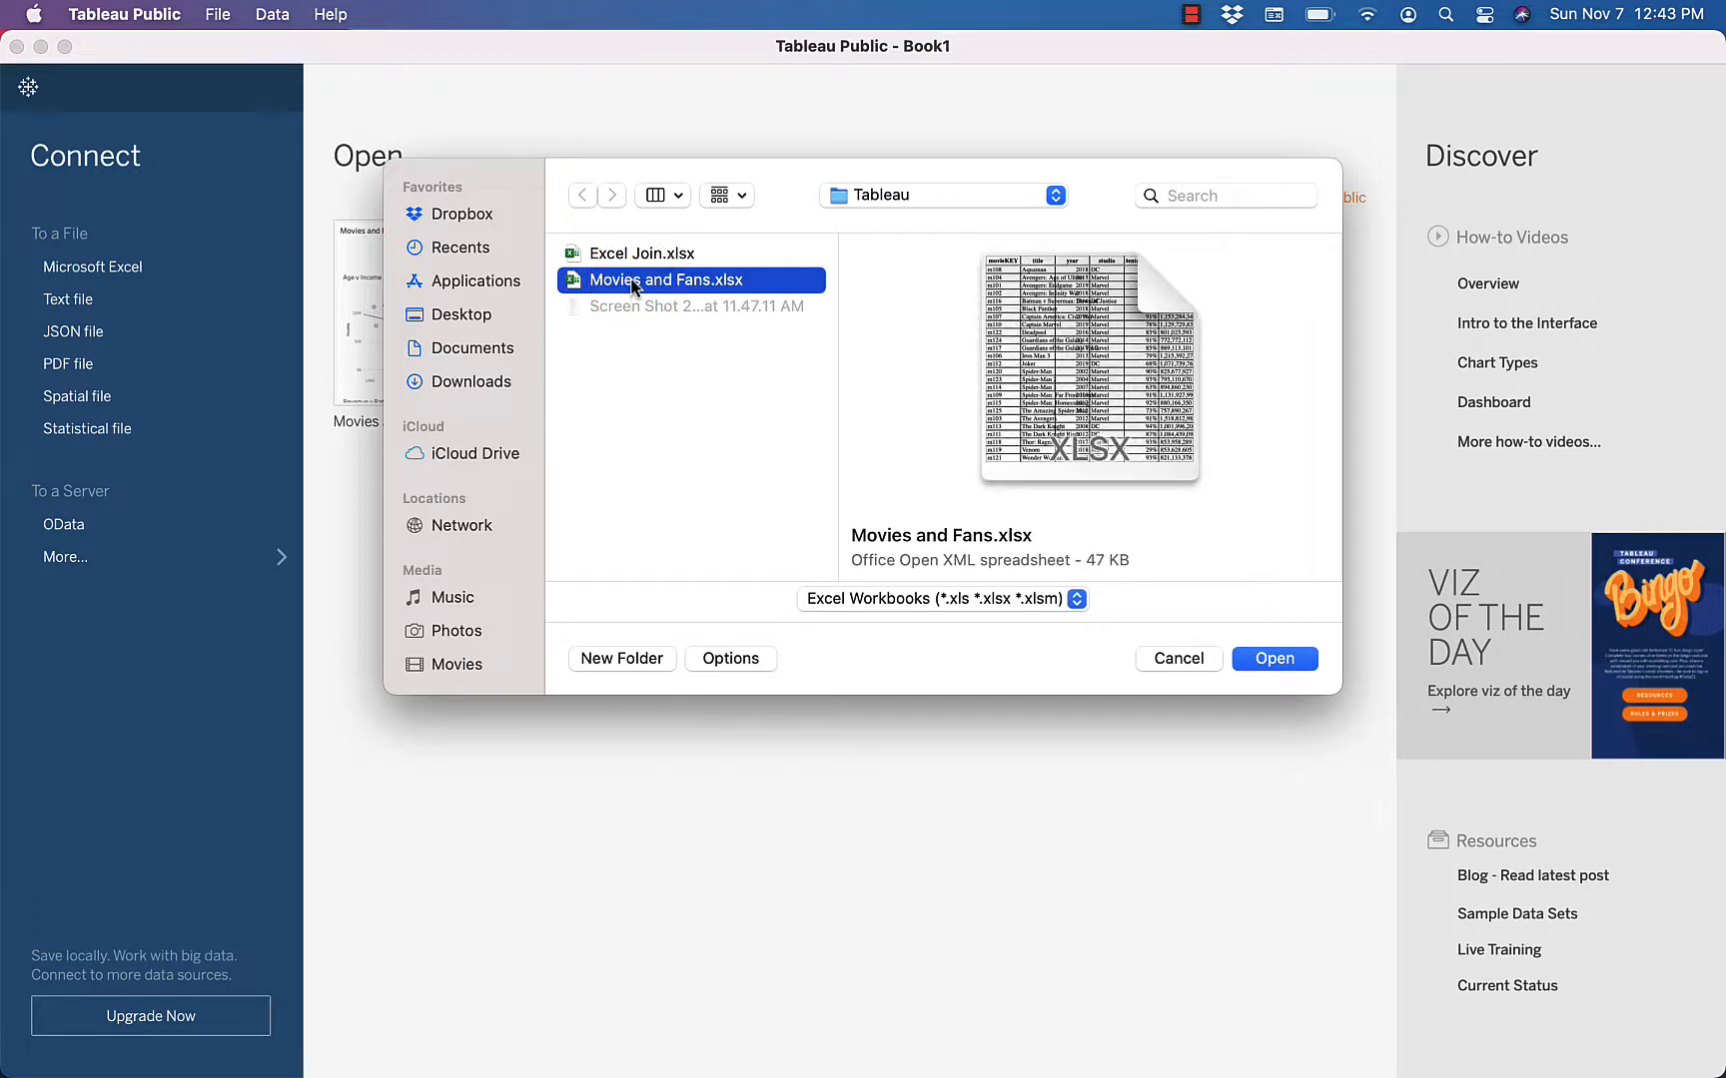
{"action": "left_click", "coordinate": [1278, 660]}
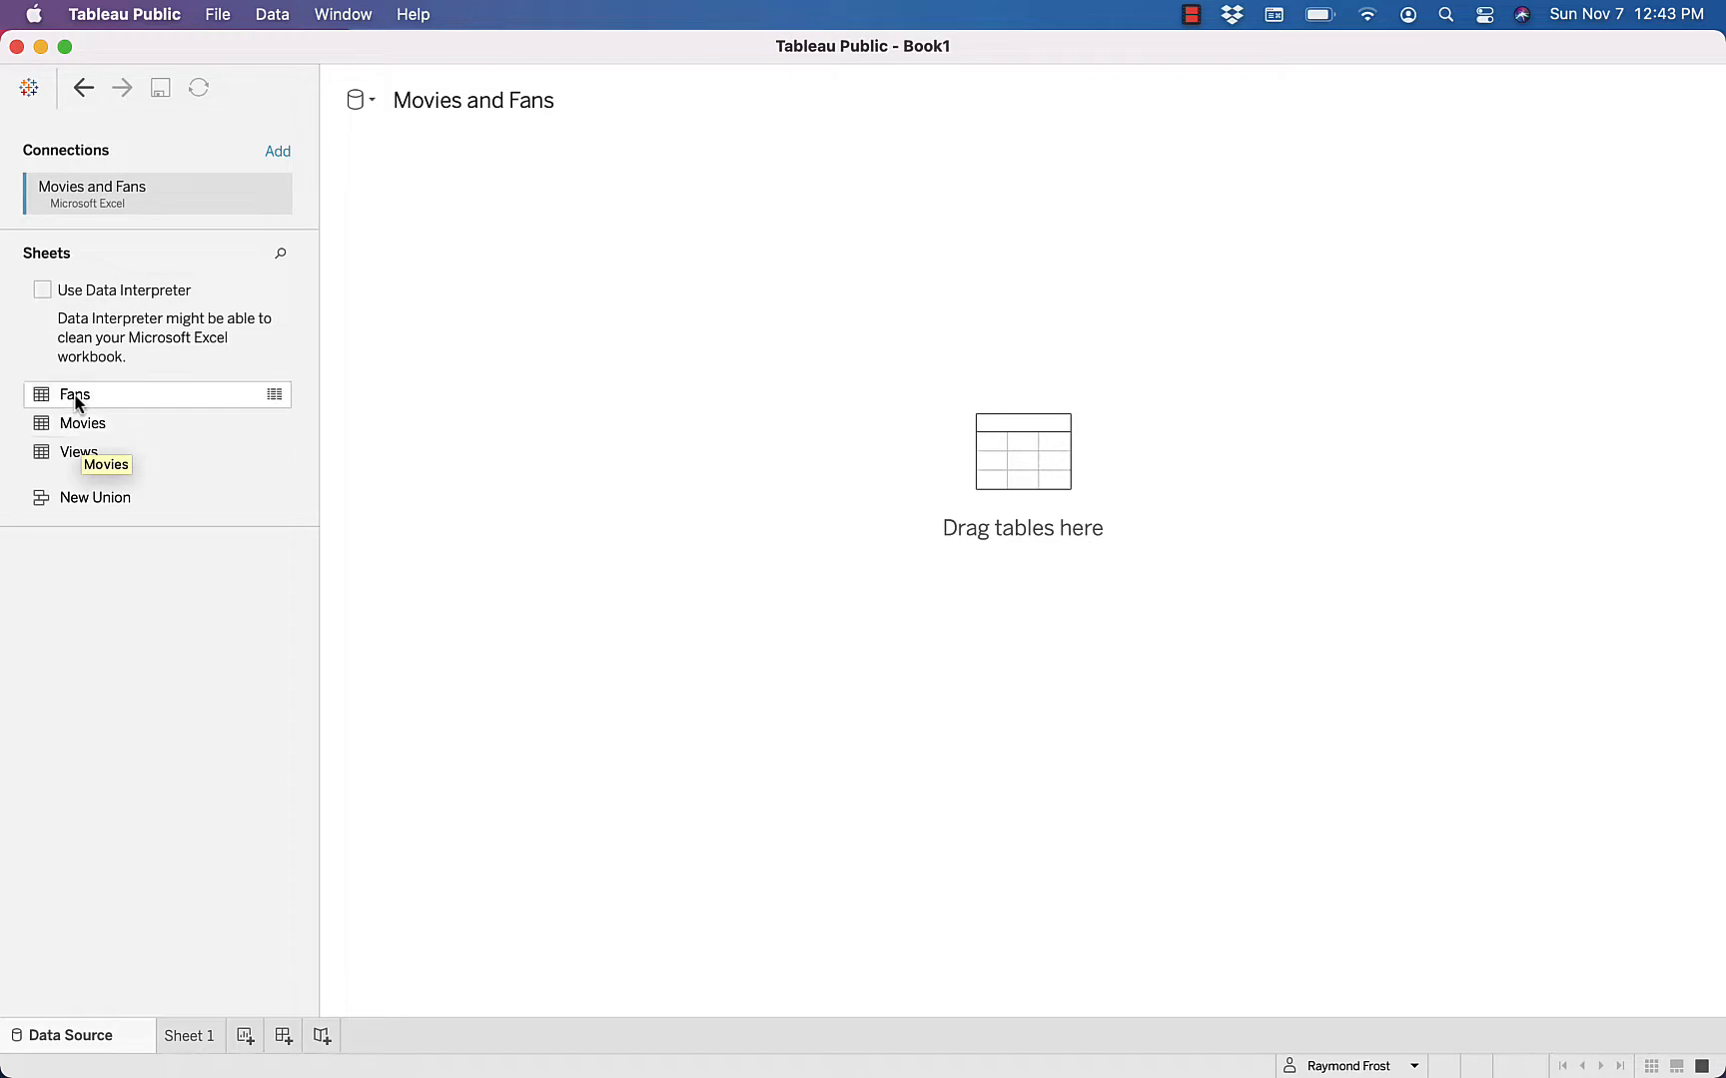
Add the Fans and Views tables to the data model and relate them with Fan Key = Fan FK
{"action": "left_click_drag", "start_coordinate": [77, 400], "coordinate": [462, 317]}
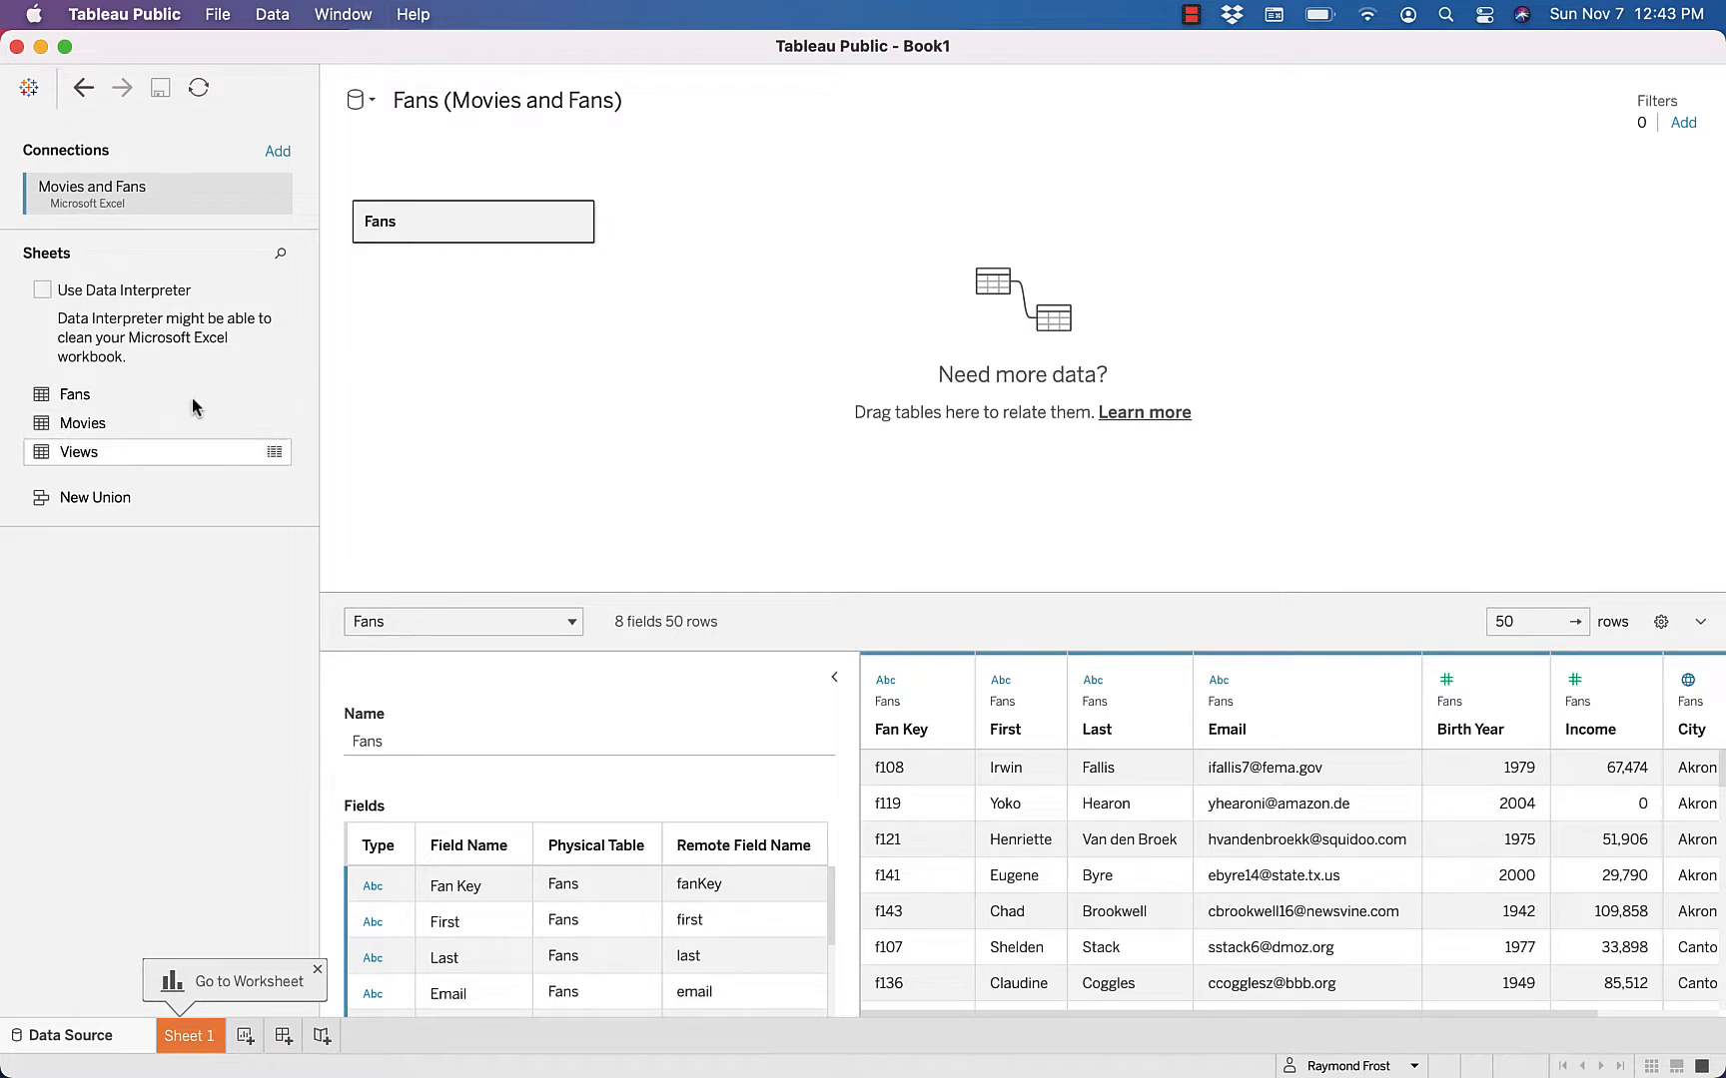
{"action": "left_click_drag", "start_coordinate": [40, 456], "coordinate": [754, 223]}
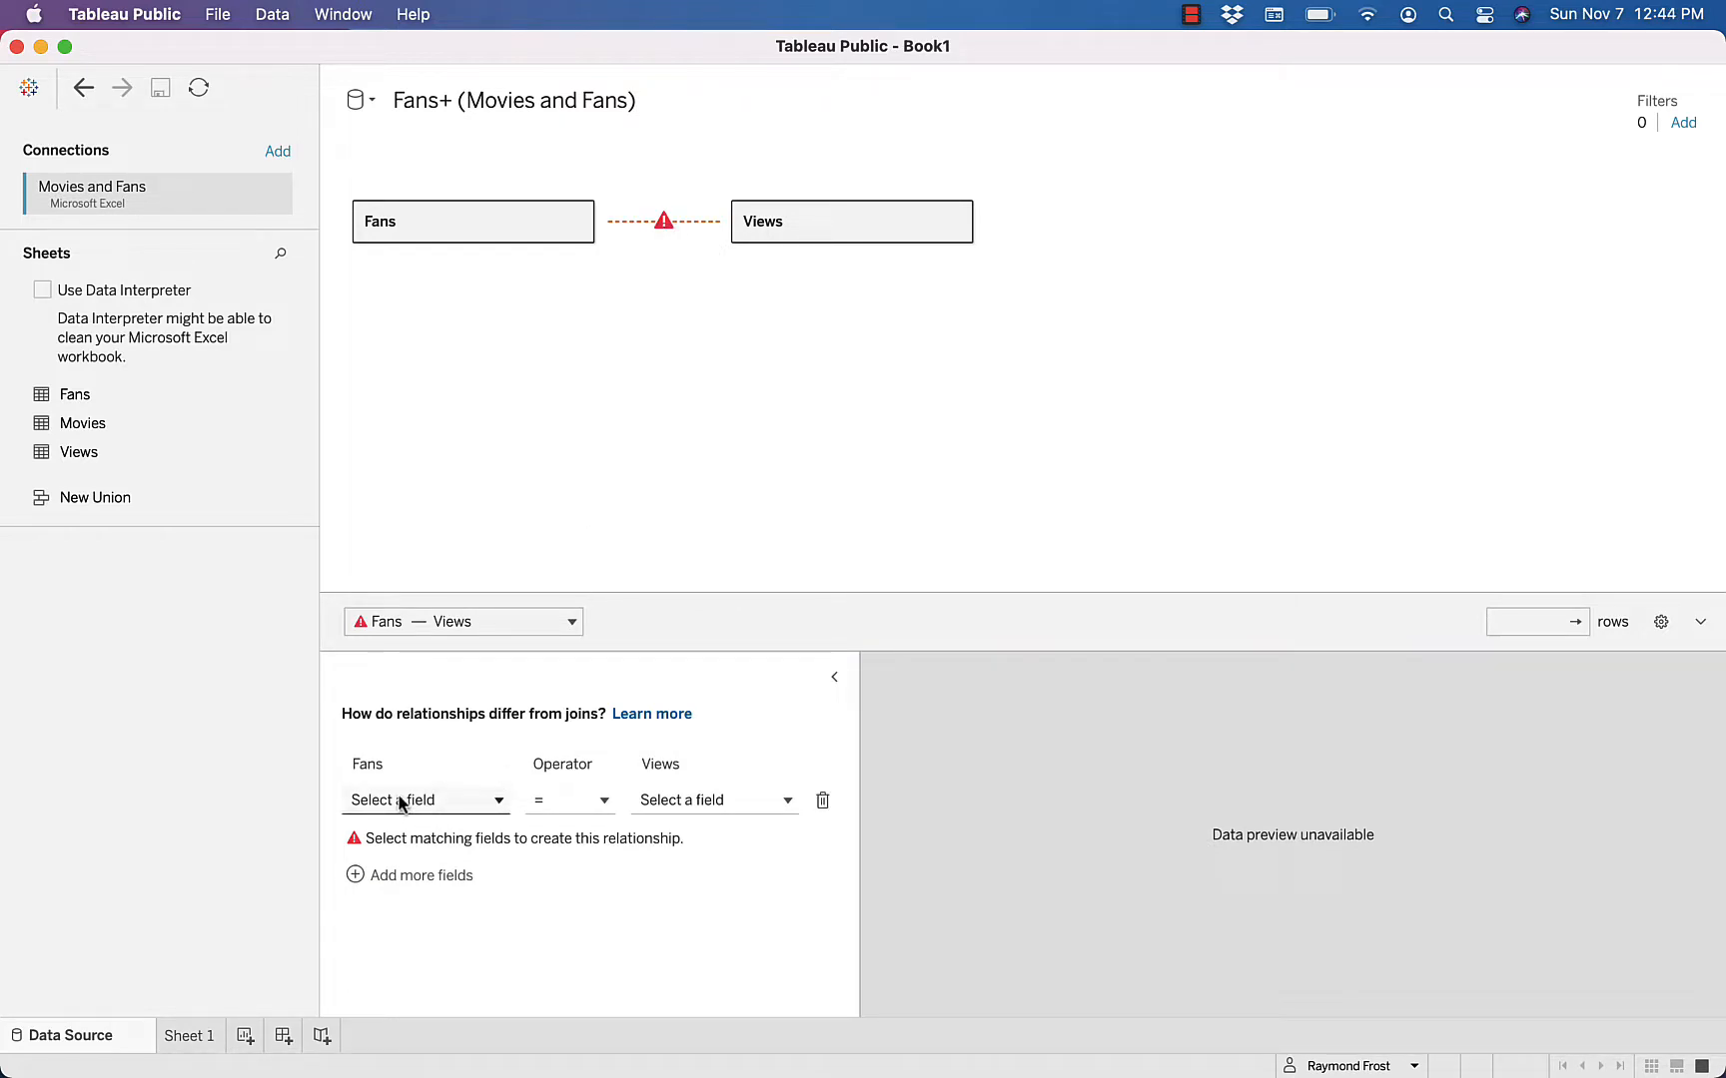
{"action": "left_click", "coordinate": [499, 801]}
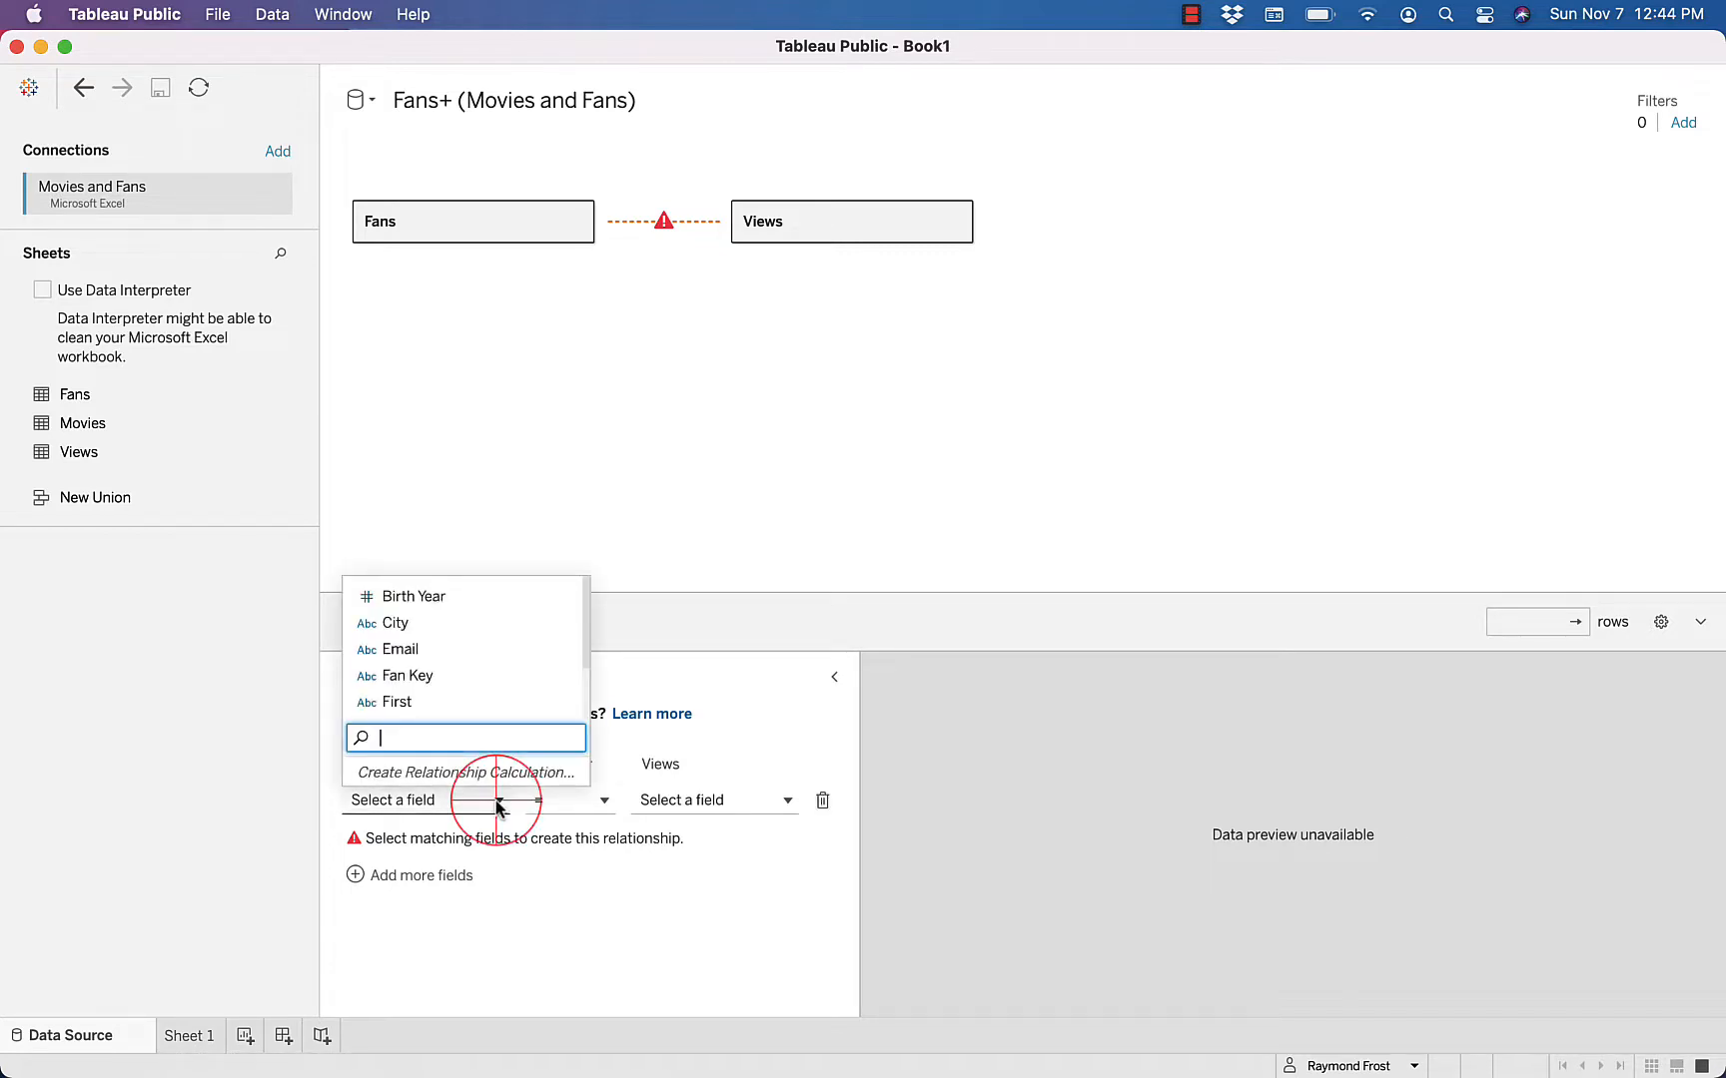
{"action": "left_click", "coordinate": [419, 677]}
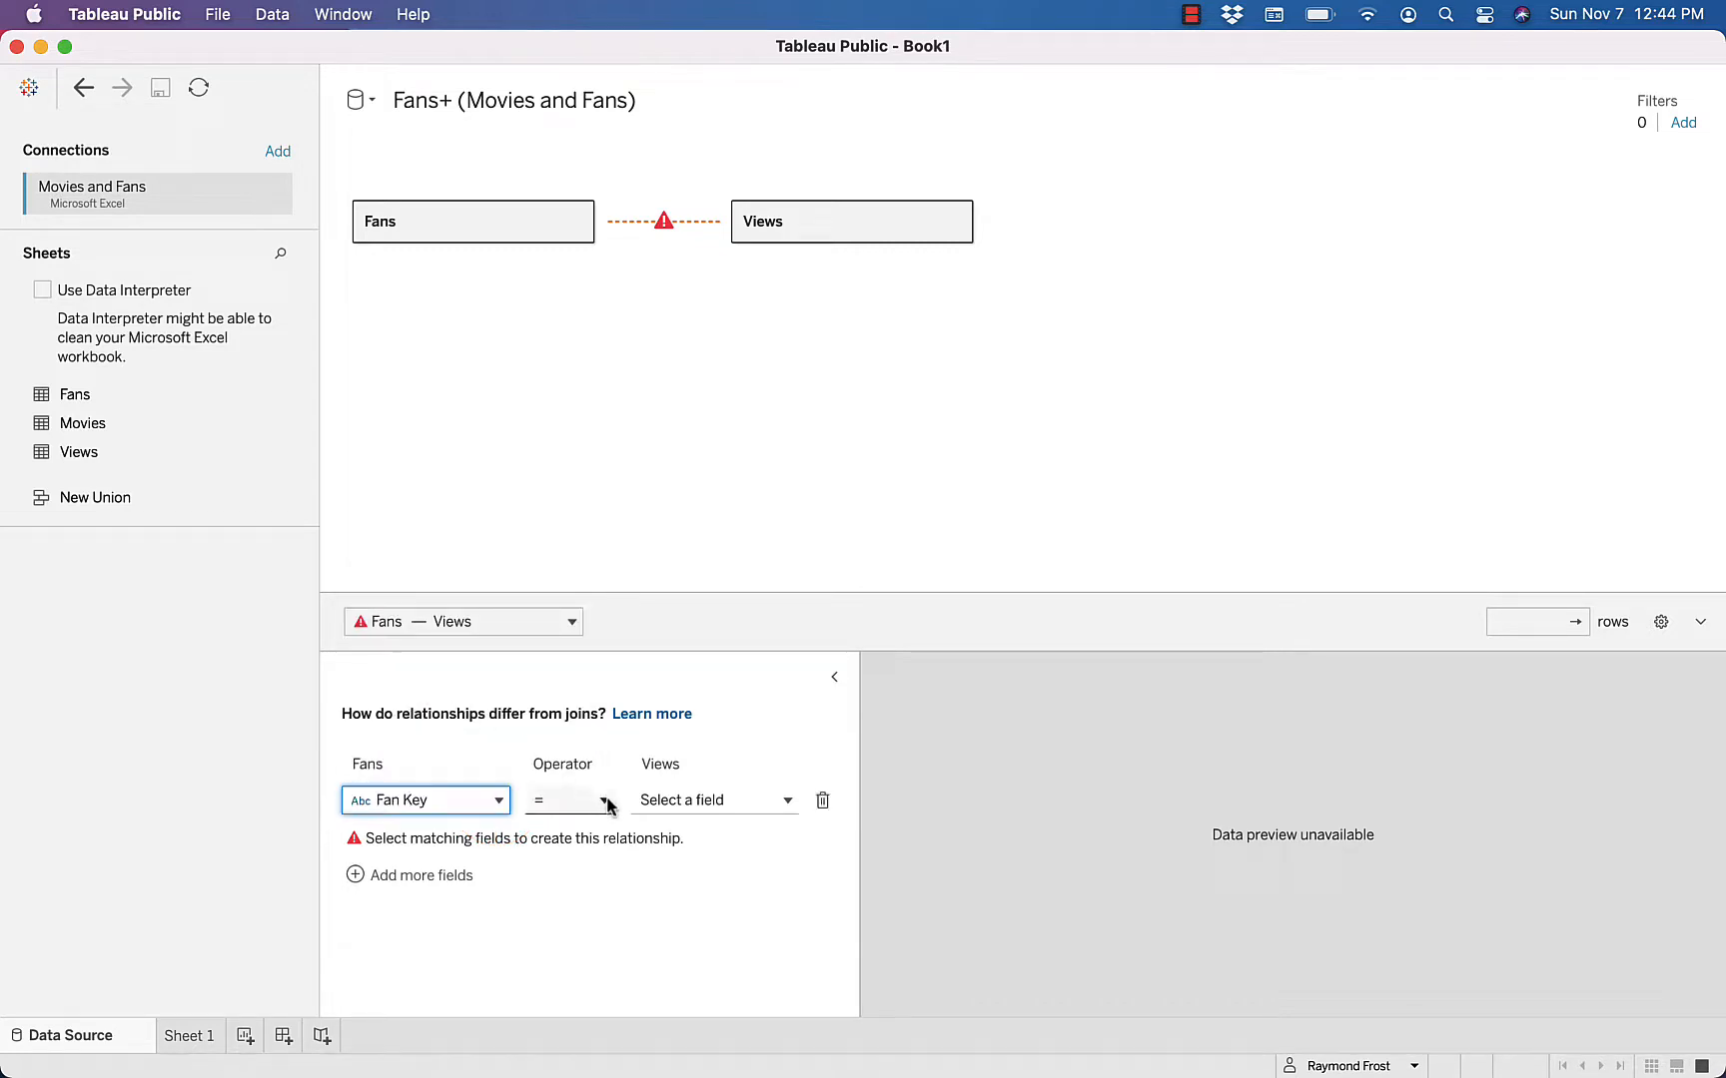
{"action": "left_click", "coordinate": [787, 802]}
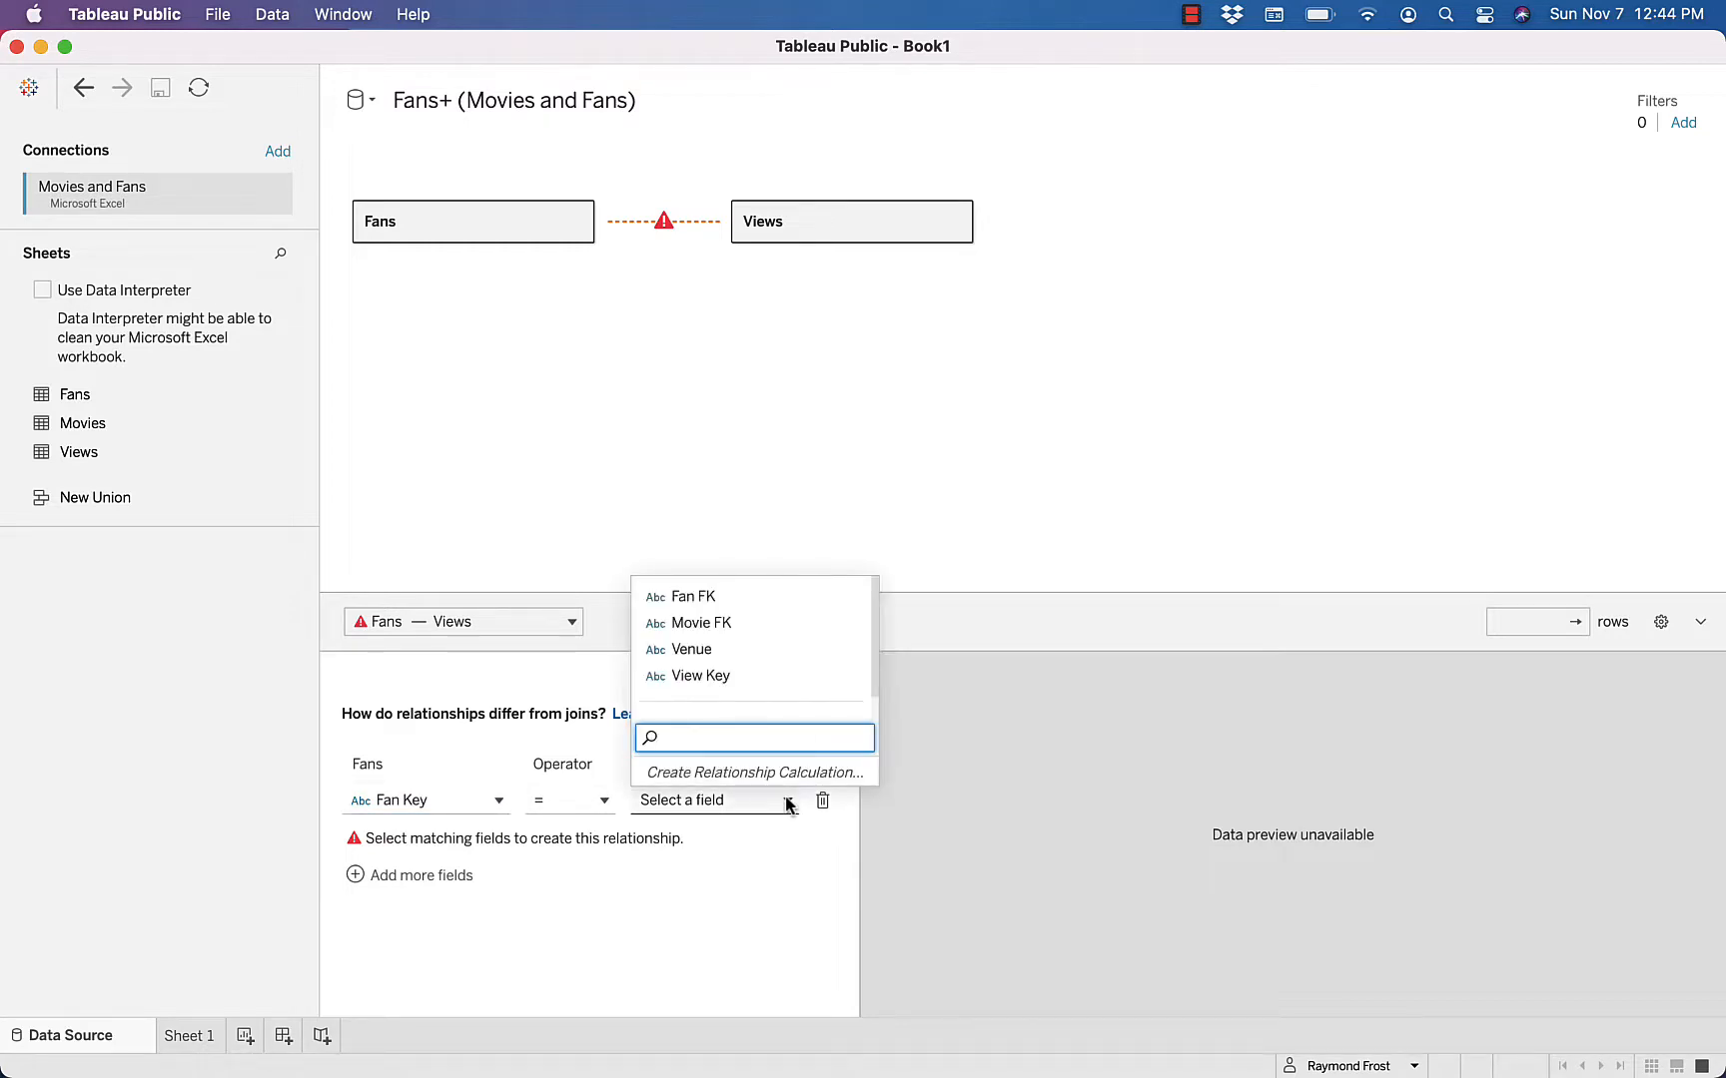
{"action": "left_click", "coordinate": [713, 596]}
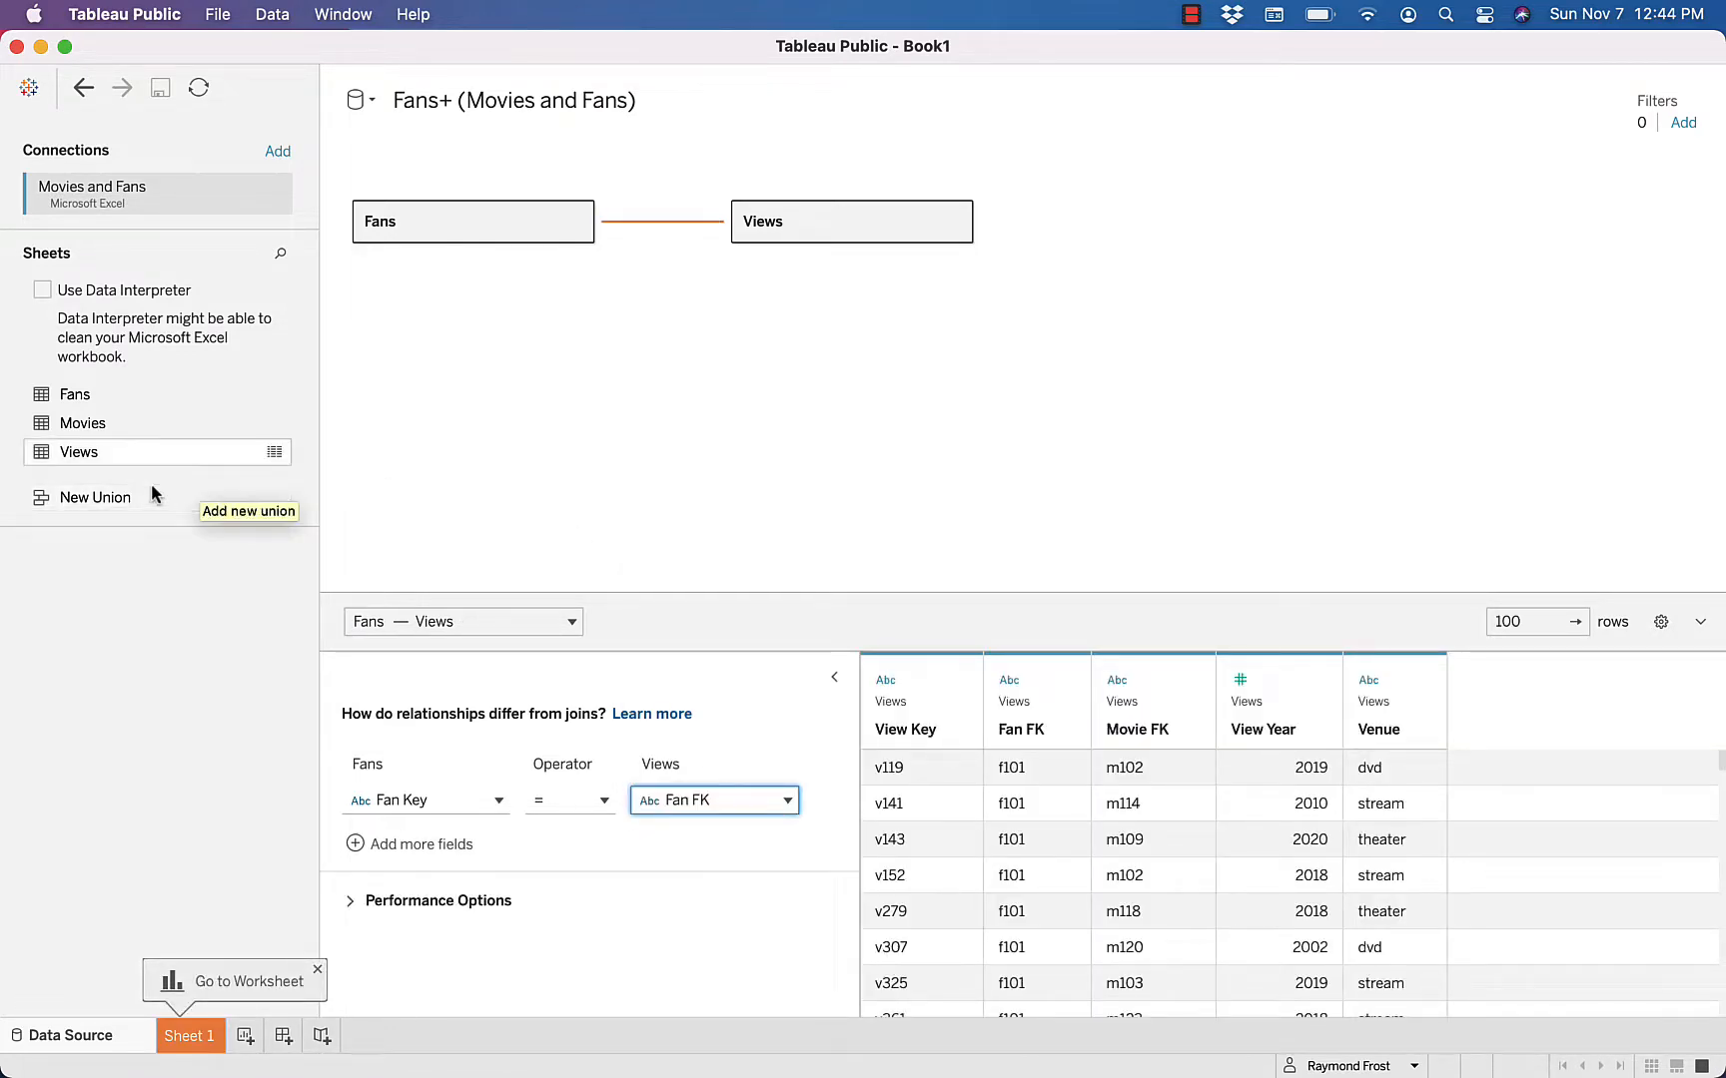
Add the Movies table after Views and relate the two with Movie FK = Movie KEY
{"action": "left_click_drag", "start_coordinate": [42, 423], "coordinate": [1132, 224]}
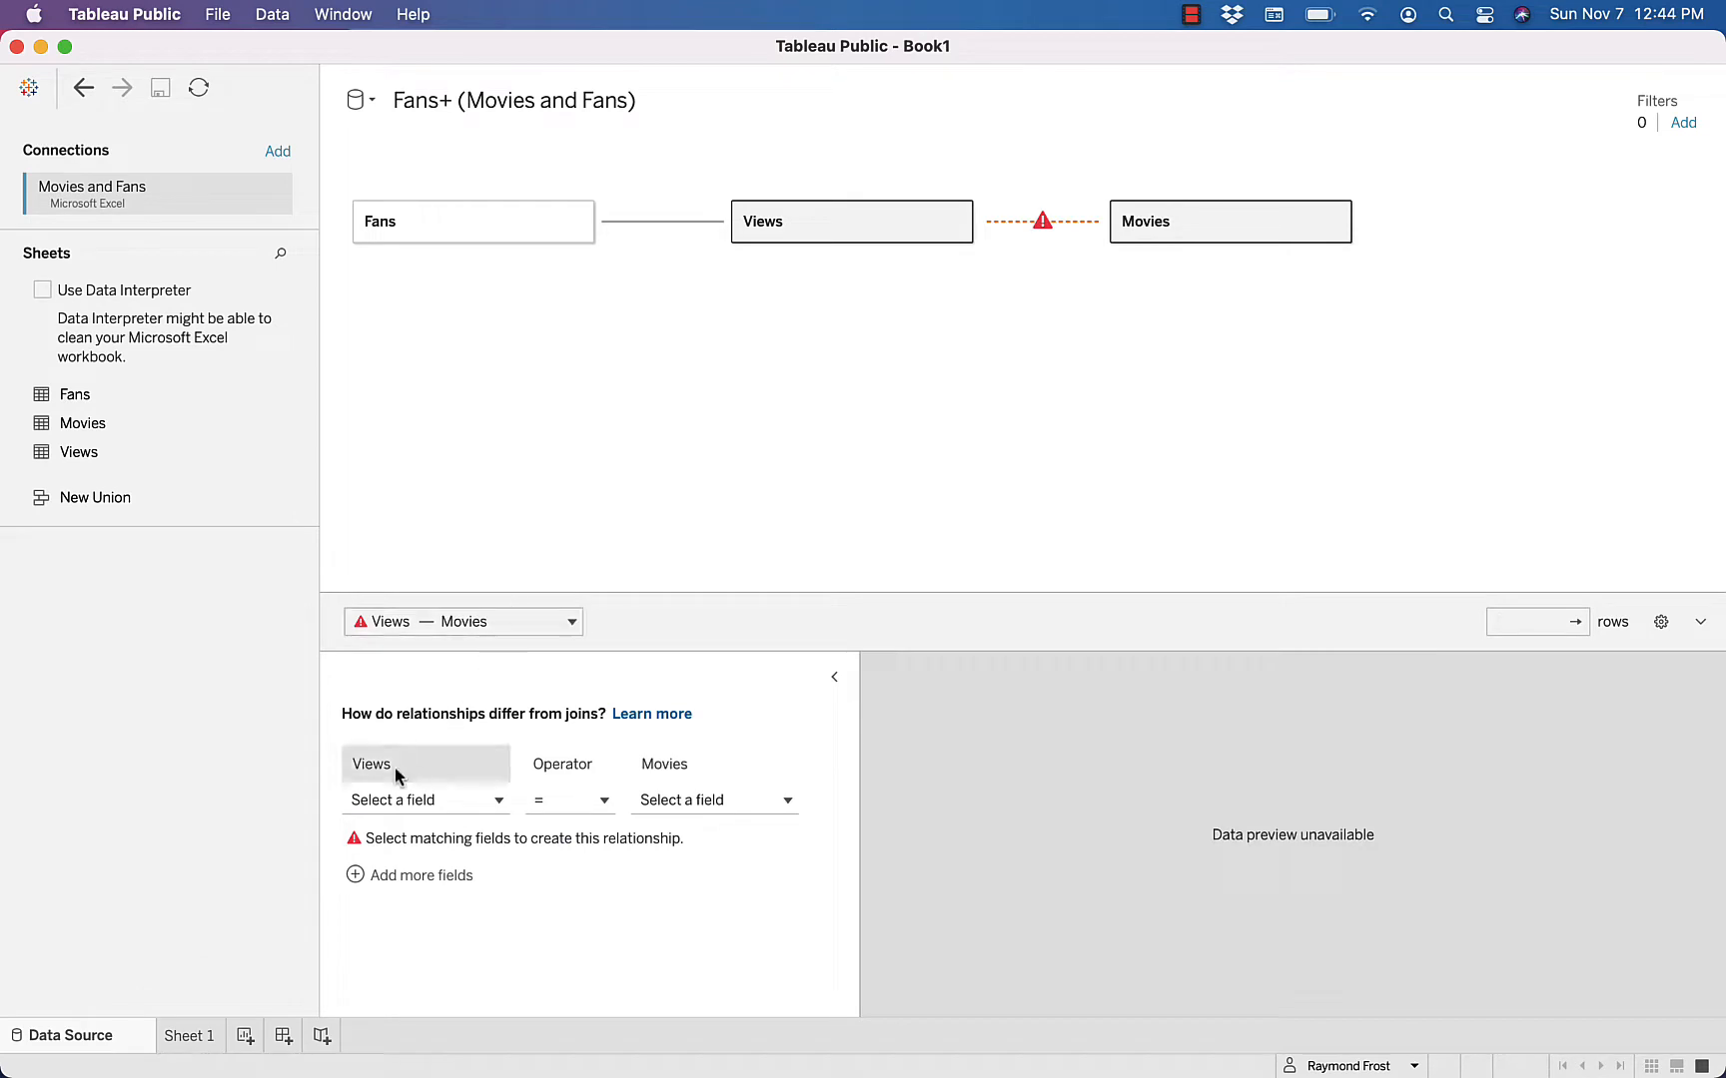
{"action": "left_click", "coordinate": [498, 801]}
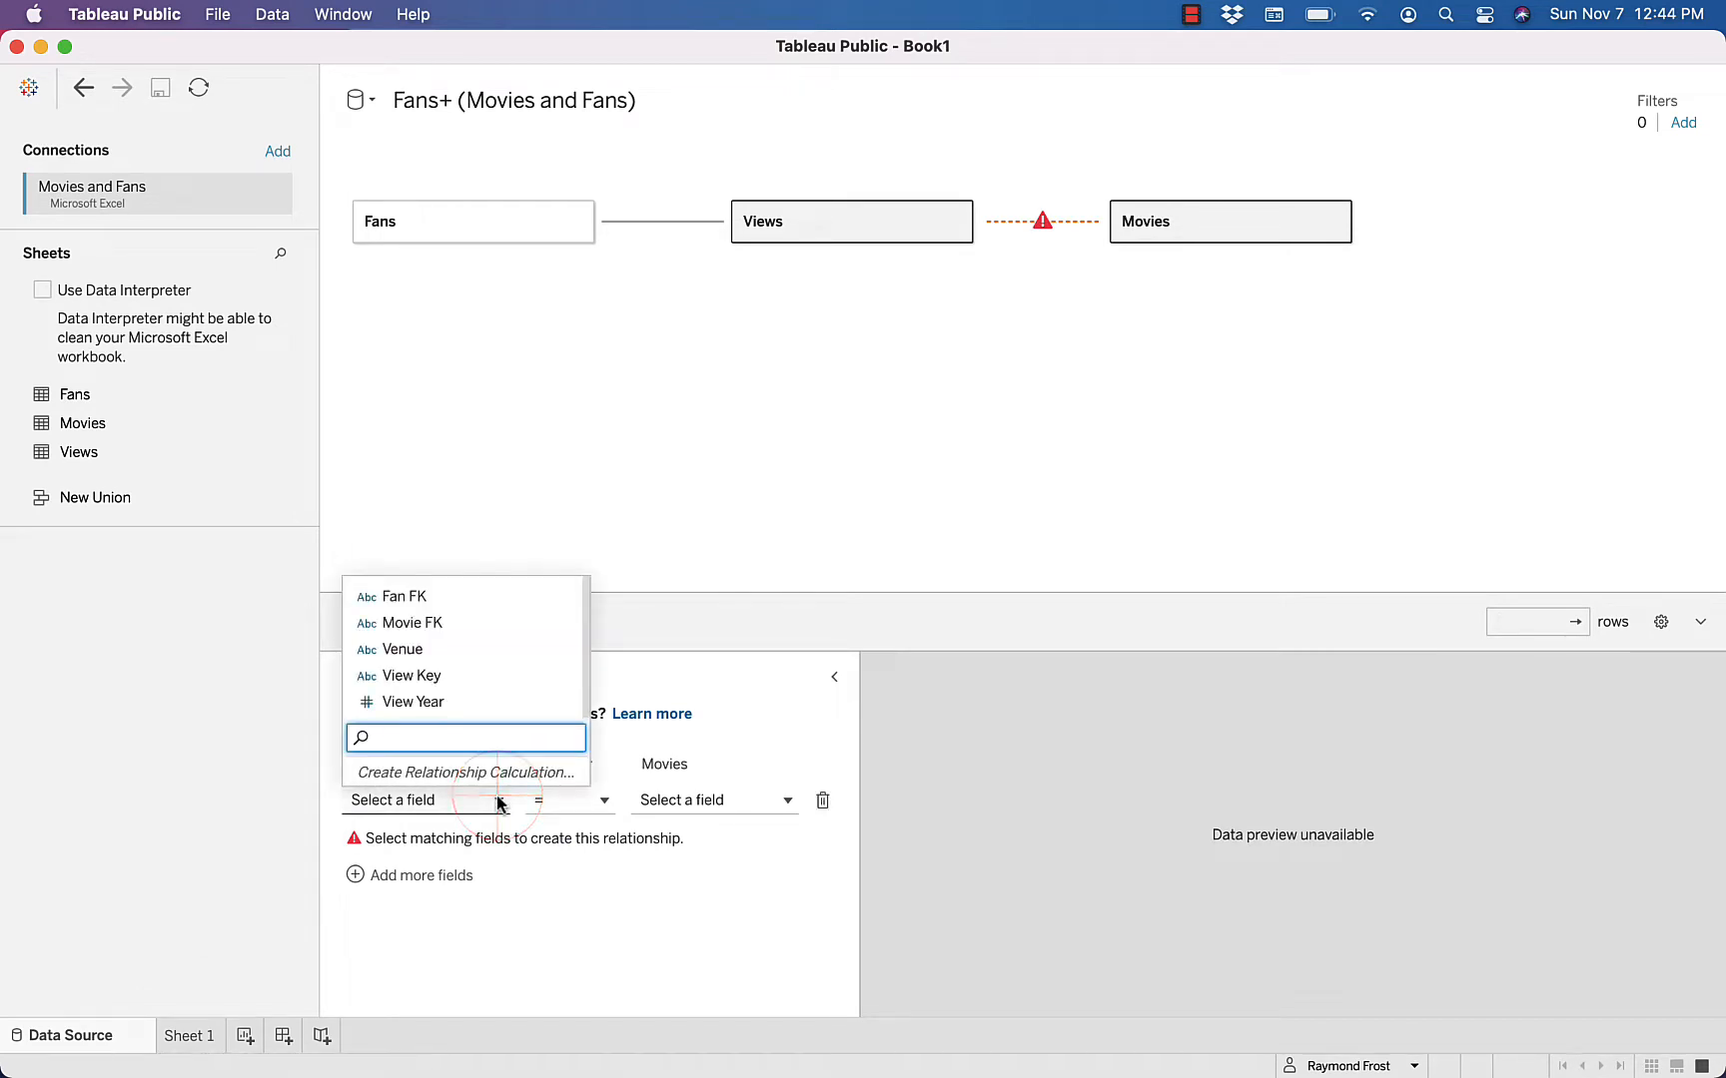
{"action": "left_click", "coordinate": [440, 624]}
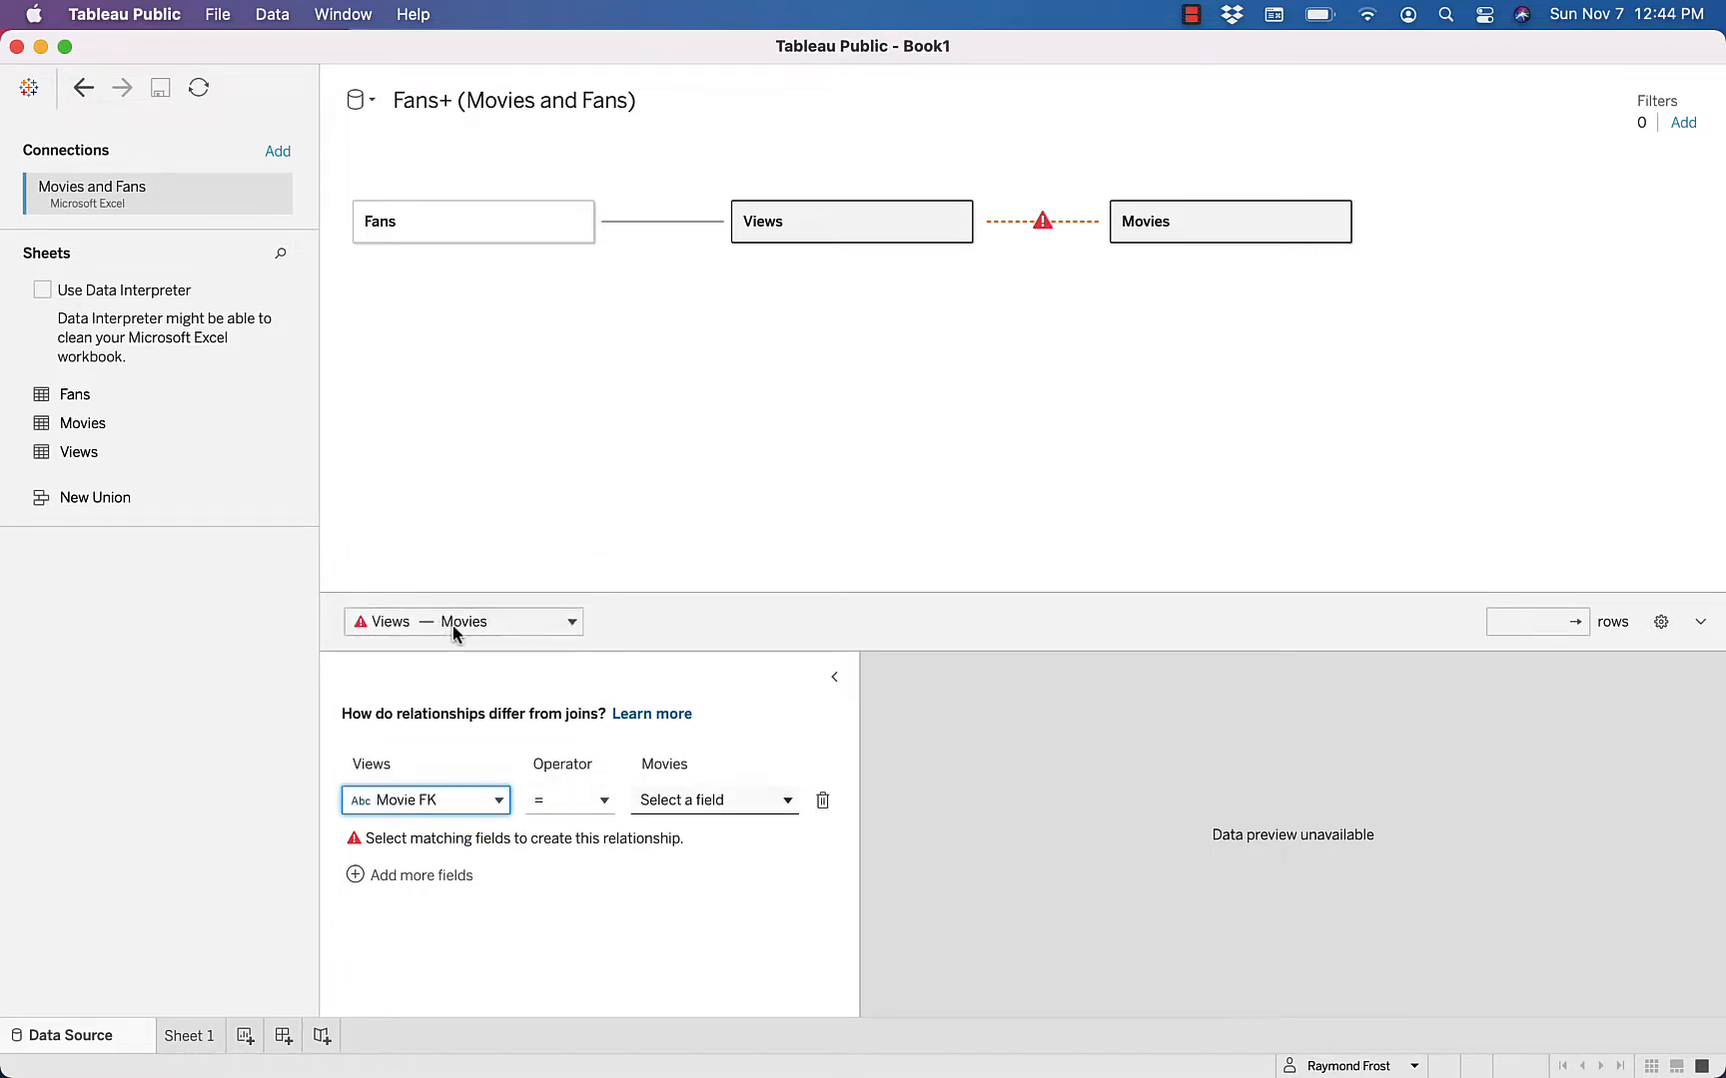
{"action": "left_click", "coordinate": [788, 801]}
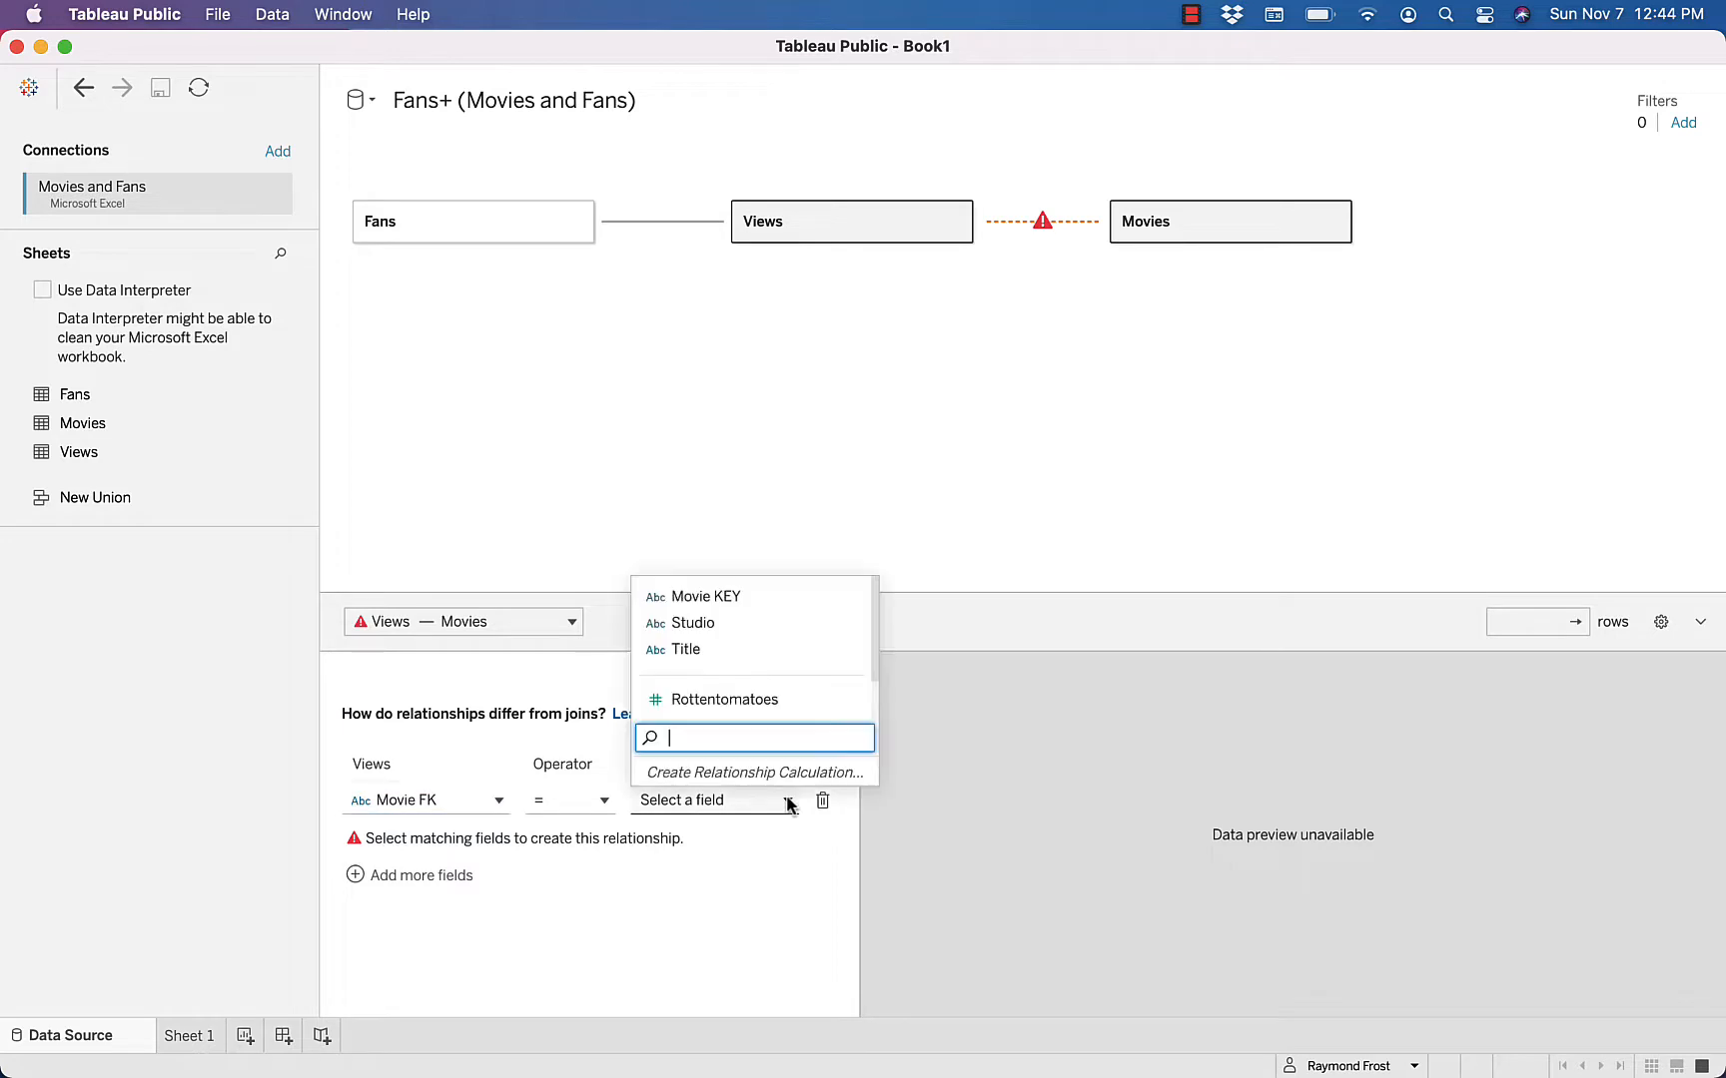
{"action": "left_click", "coordinate": [719, 597]}
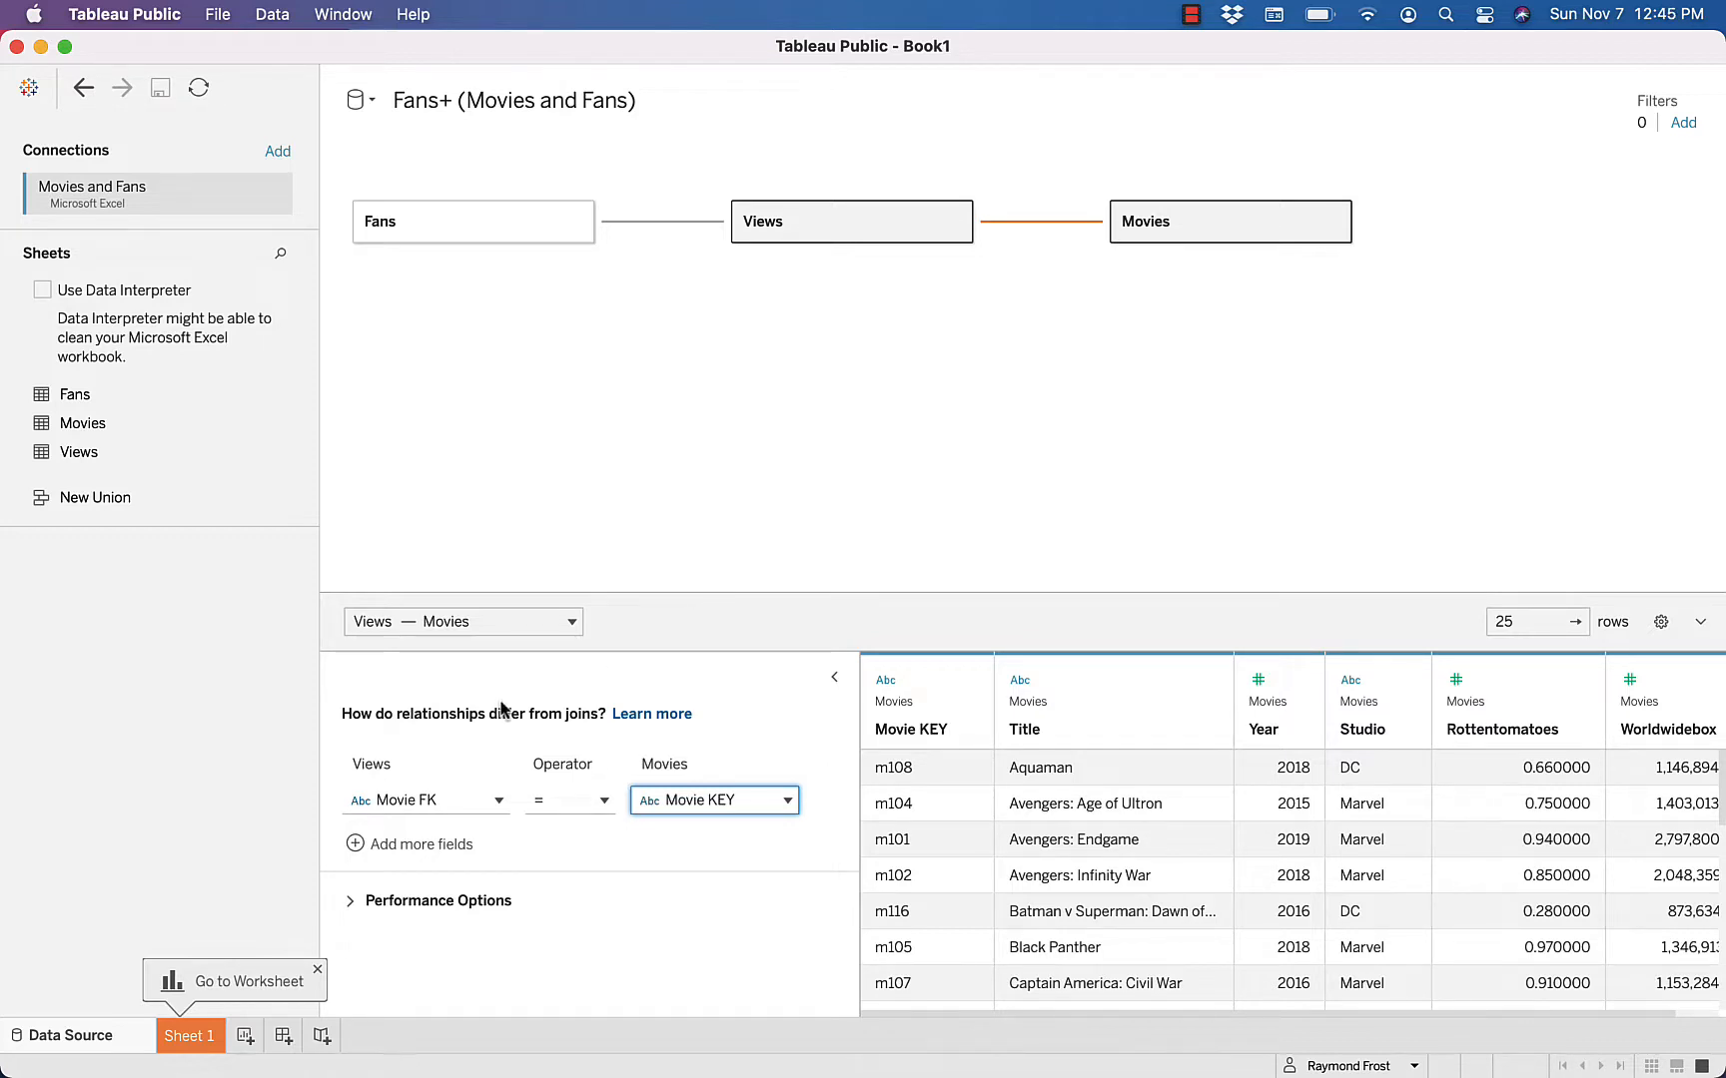
Open Sheet 1 and review the fields of the Fans table, from Birth Year through the state, city hierarchy to Fans (Count)
{"action": "left_click", "coordinate": [244, 1045]}
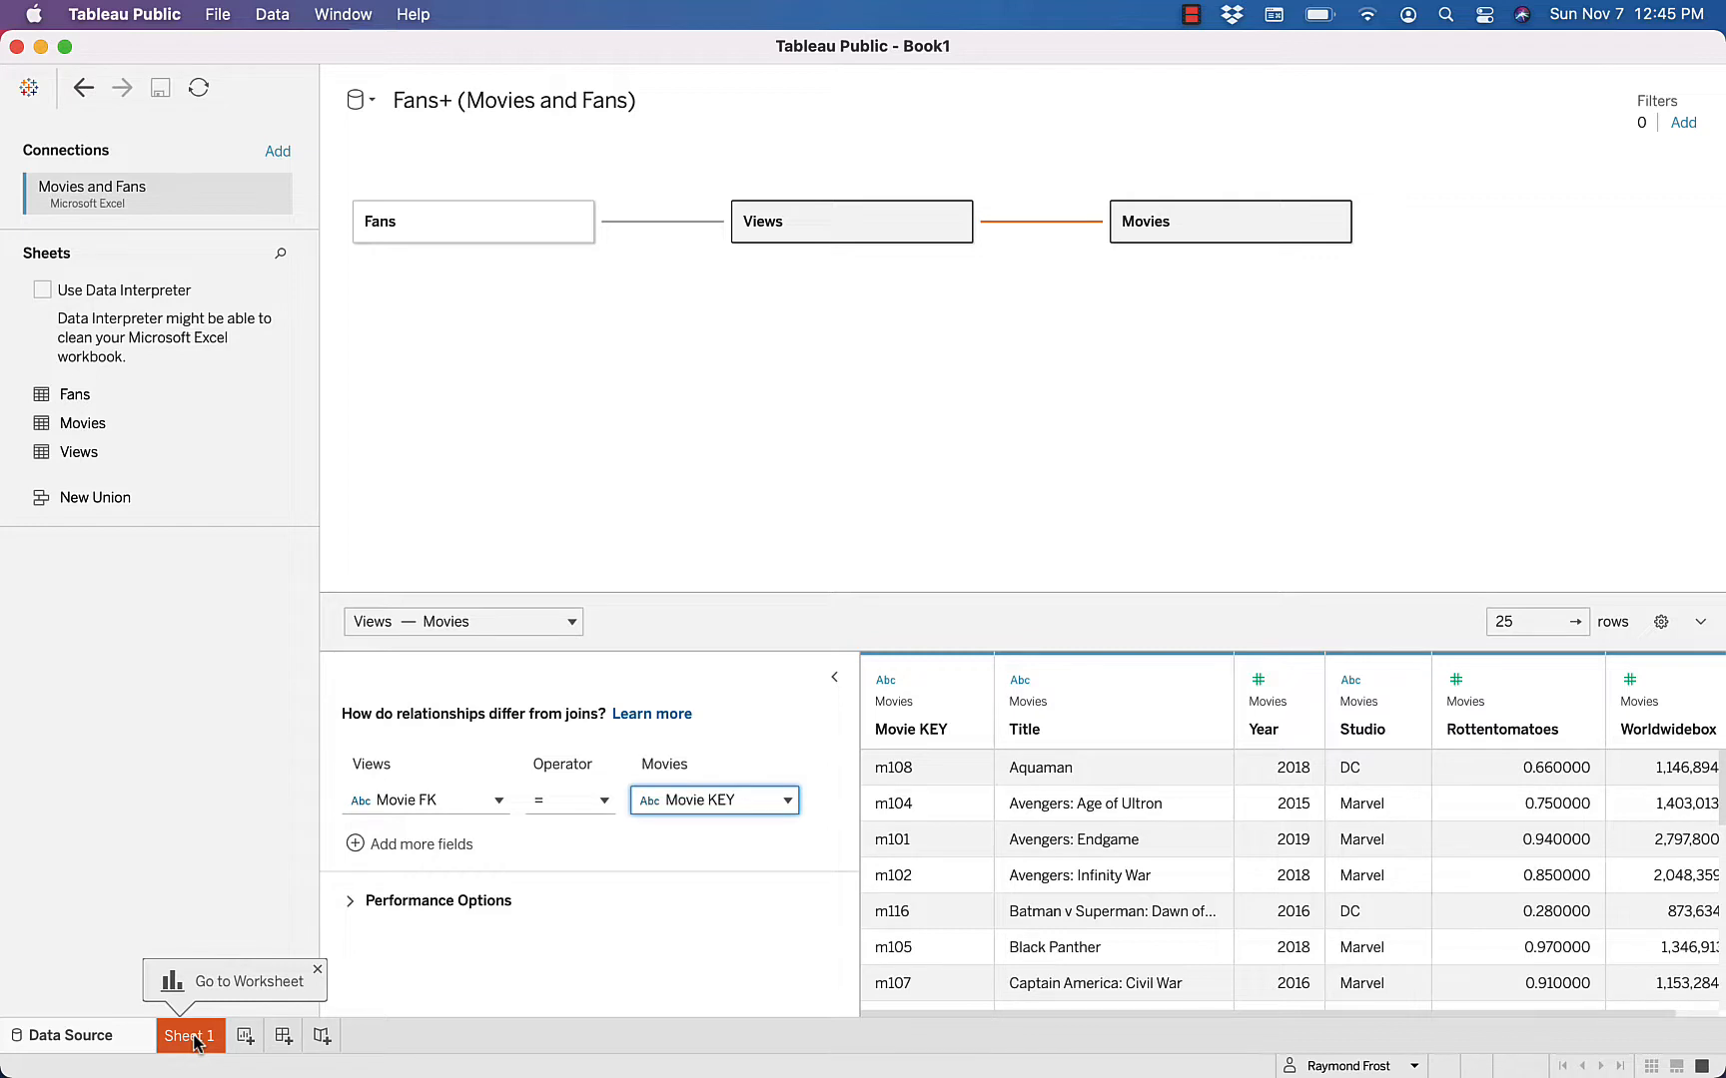
{"action": "left_click", "coordinate": [196, 1042]}
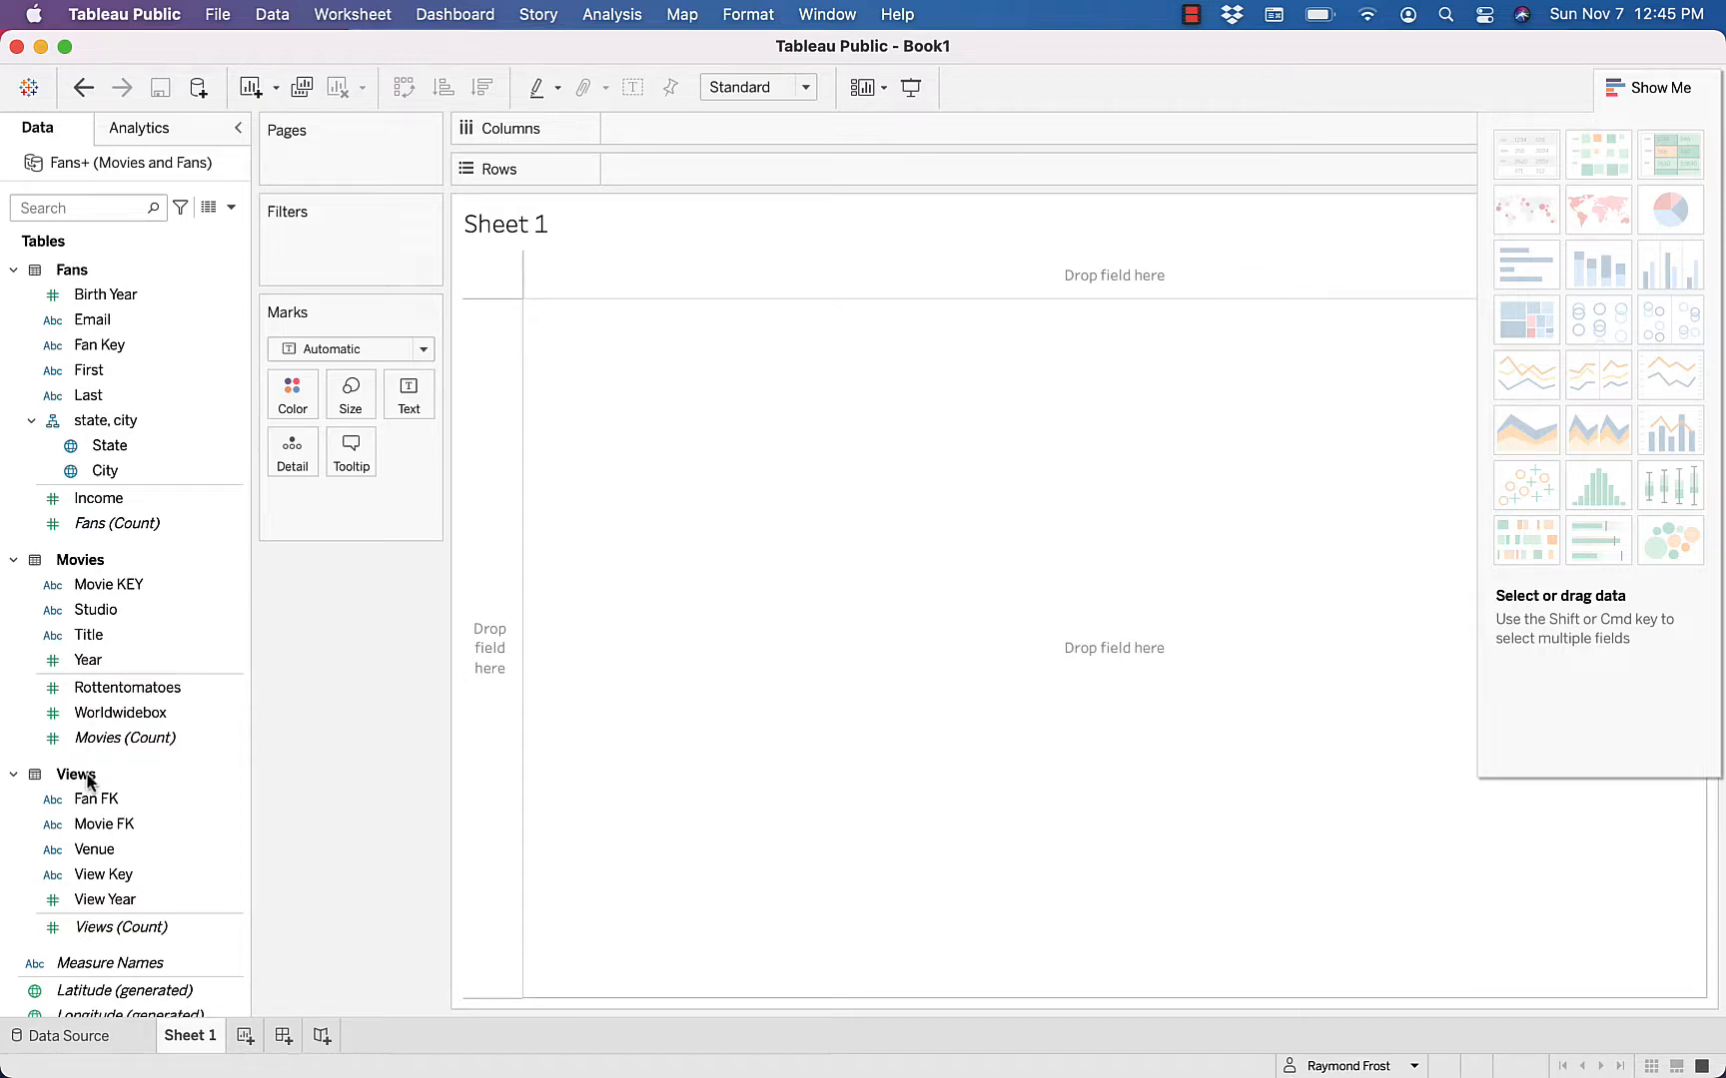
{"action": "left_click", "coordinate": [101, 300]}
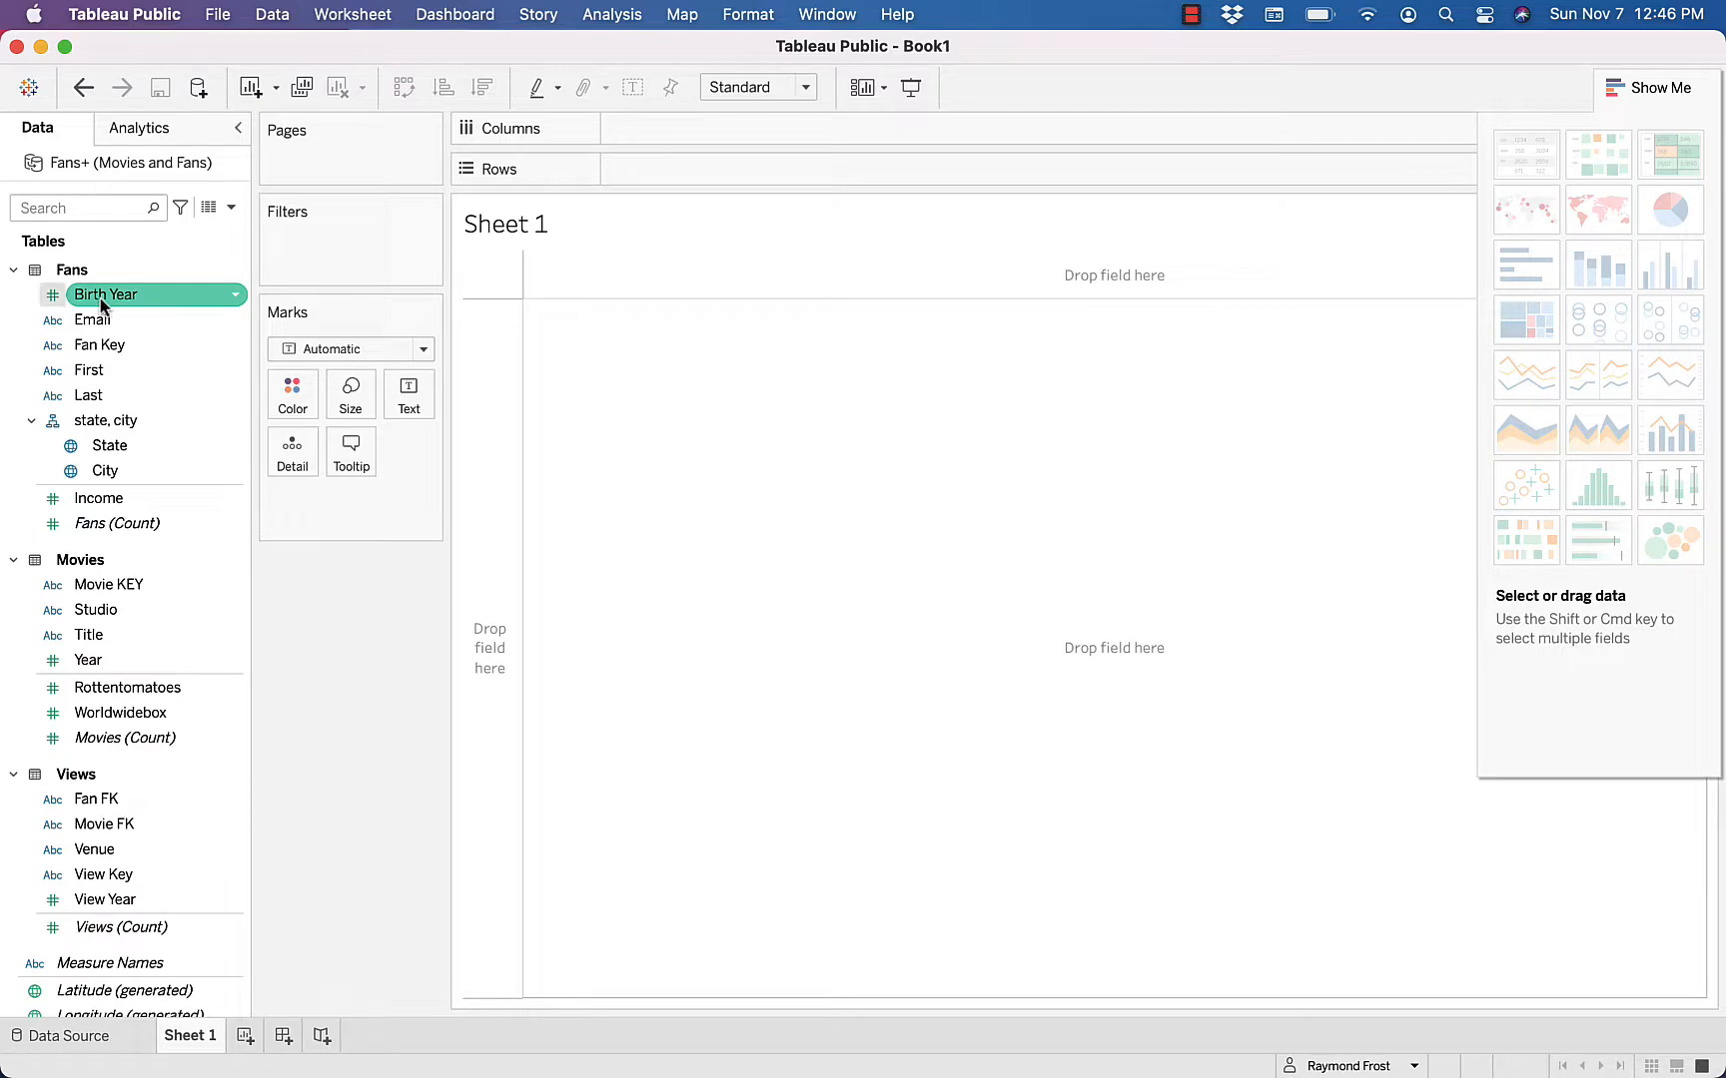
{"action": "key", "text": "Down"}
{"action": "key", "text": "Down"}
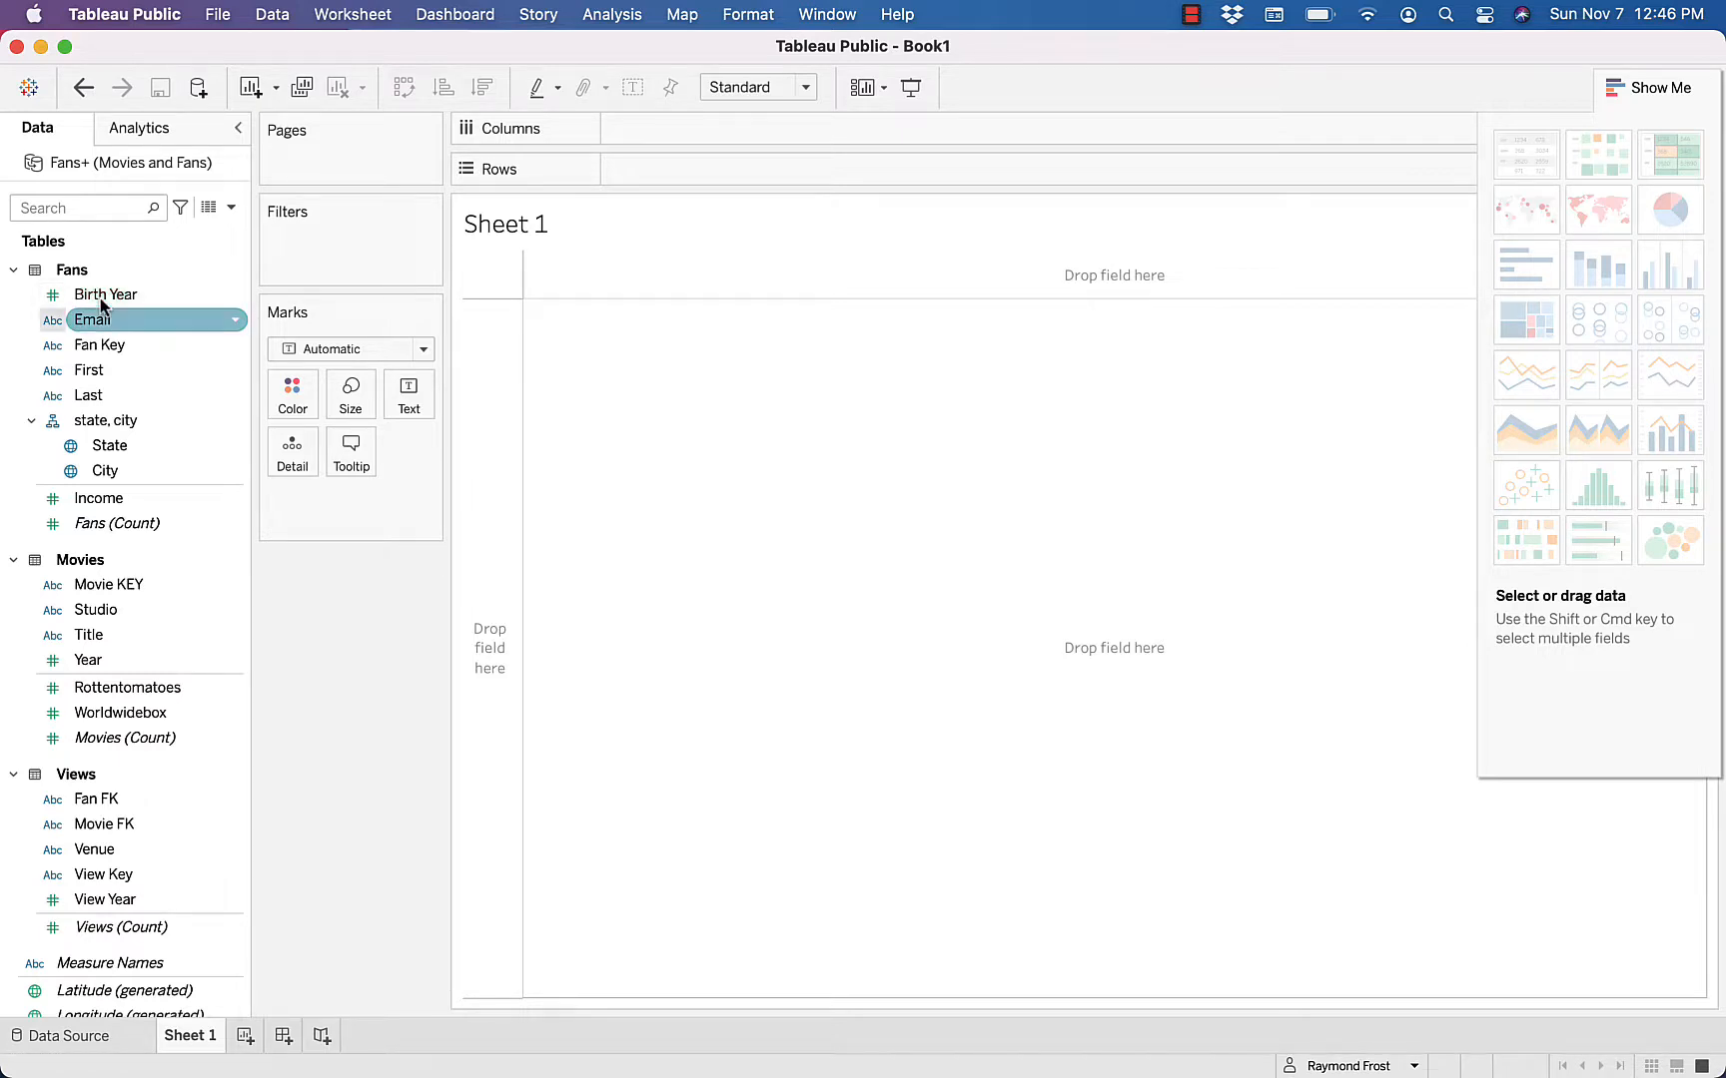
{"action": "key", "text": "Down"}
{"action": "key", "text": "Down"}
{"action": "left_click", "coordinate": [62, 321]}
{"action": "key", "text": "Down"}
{"action": "key", "text": "Down"}
{"action": "key", "text": "Down"}
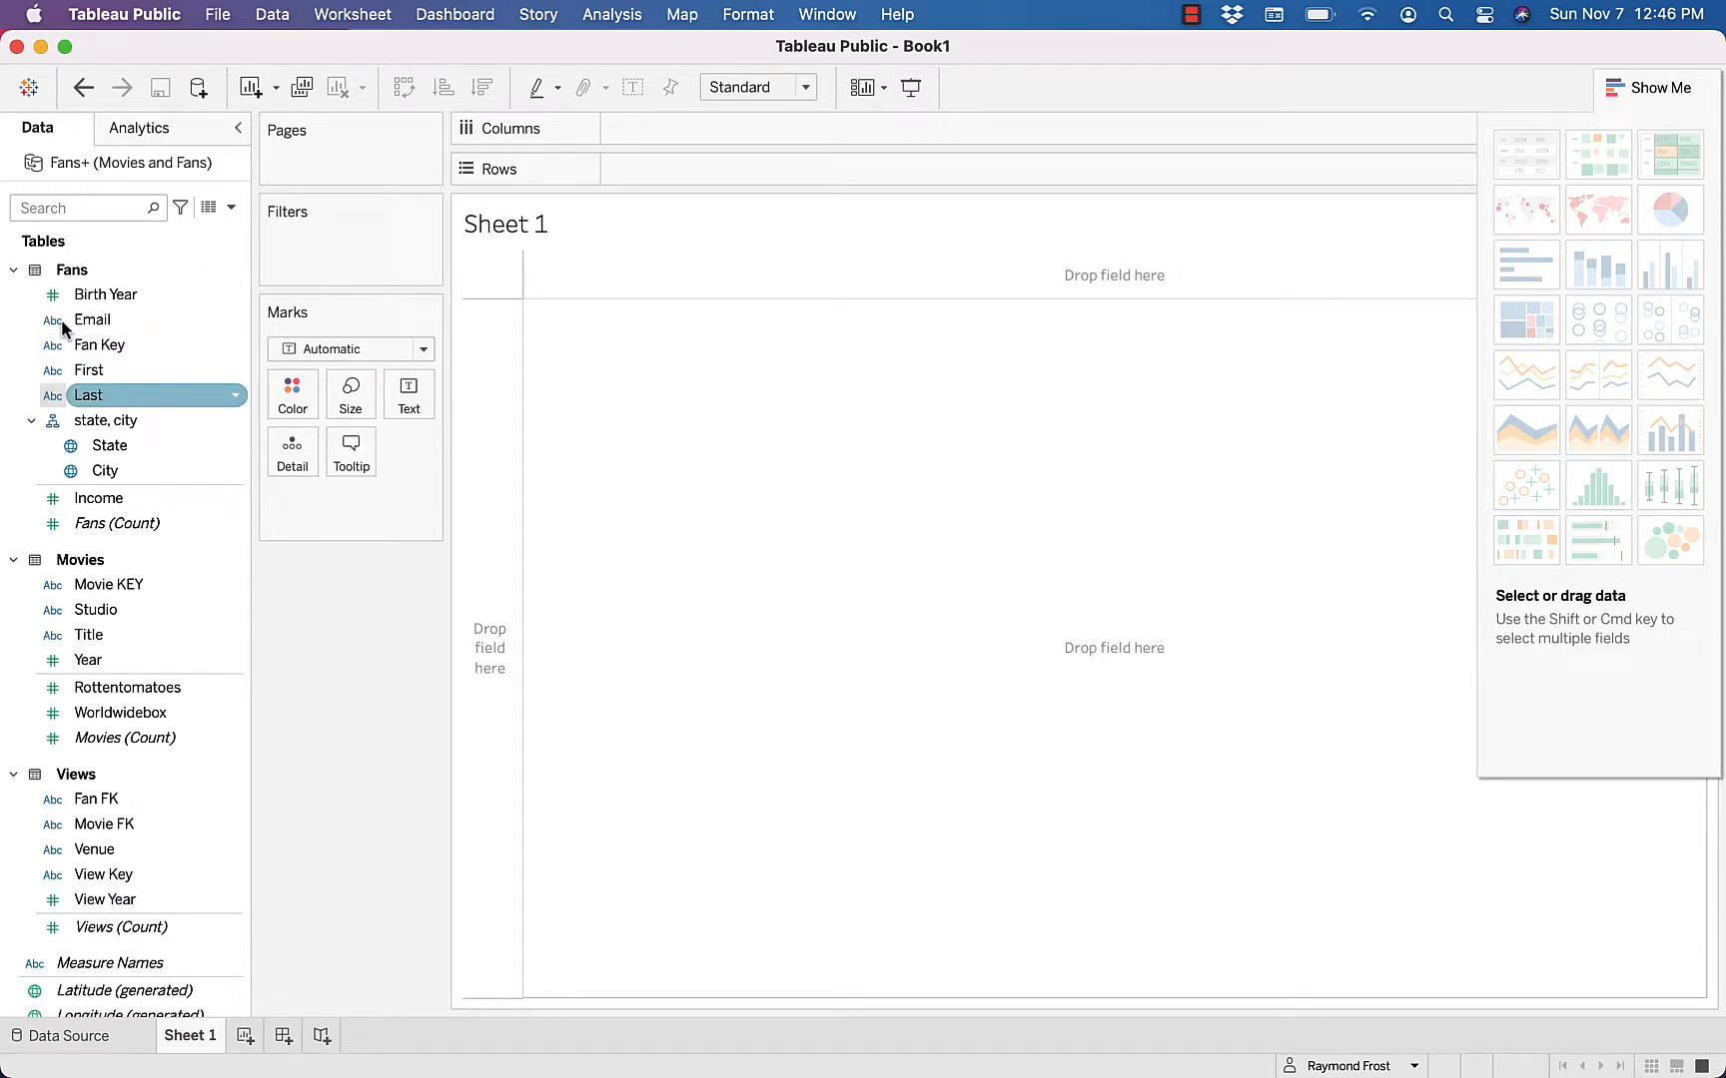
{"action": "key", "text": "Down"}
{"action": "key", "text": "Down"}
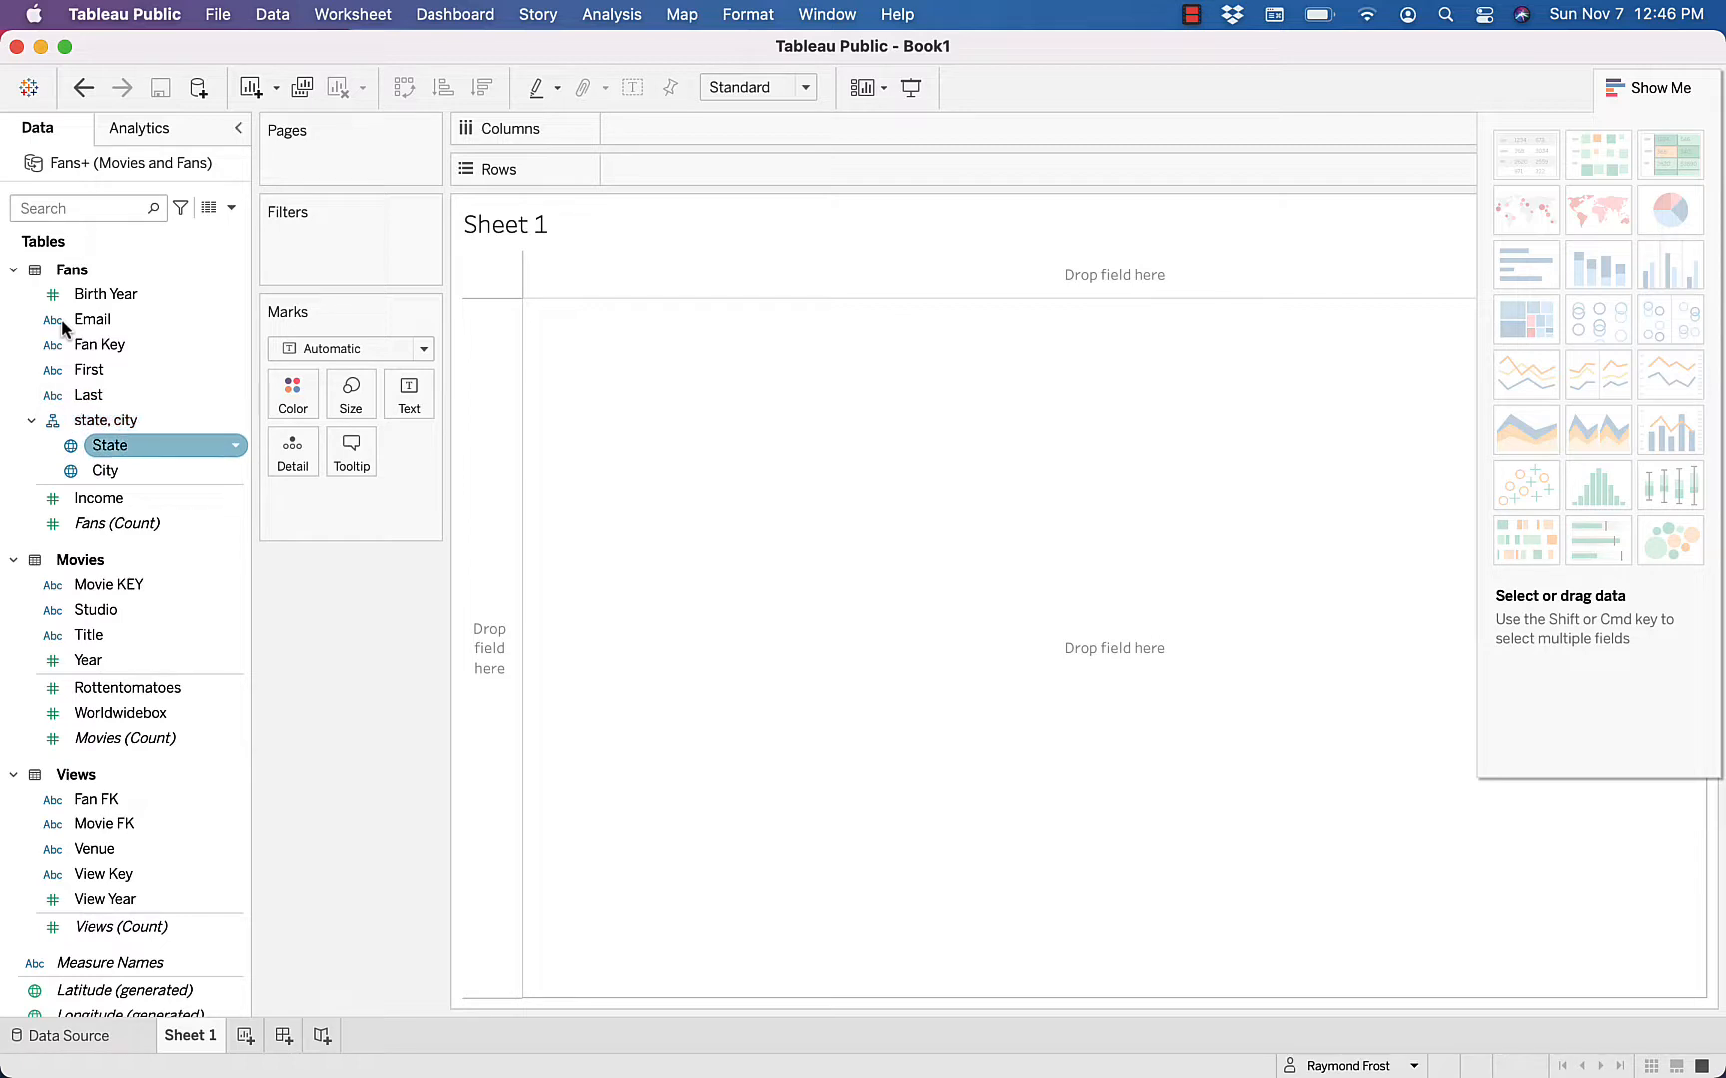
{"action": "left_click", "coordinate": [106, 424]}
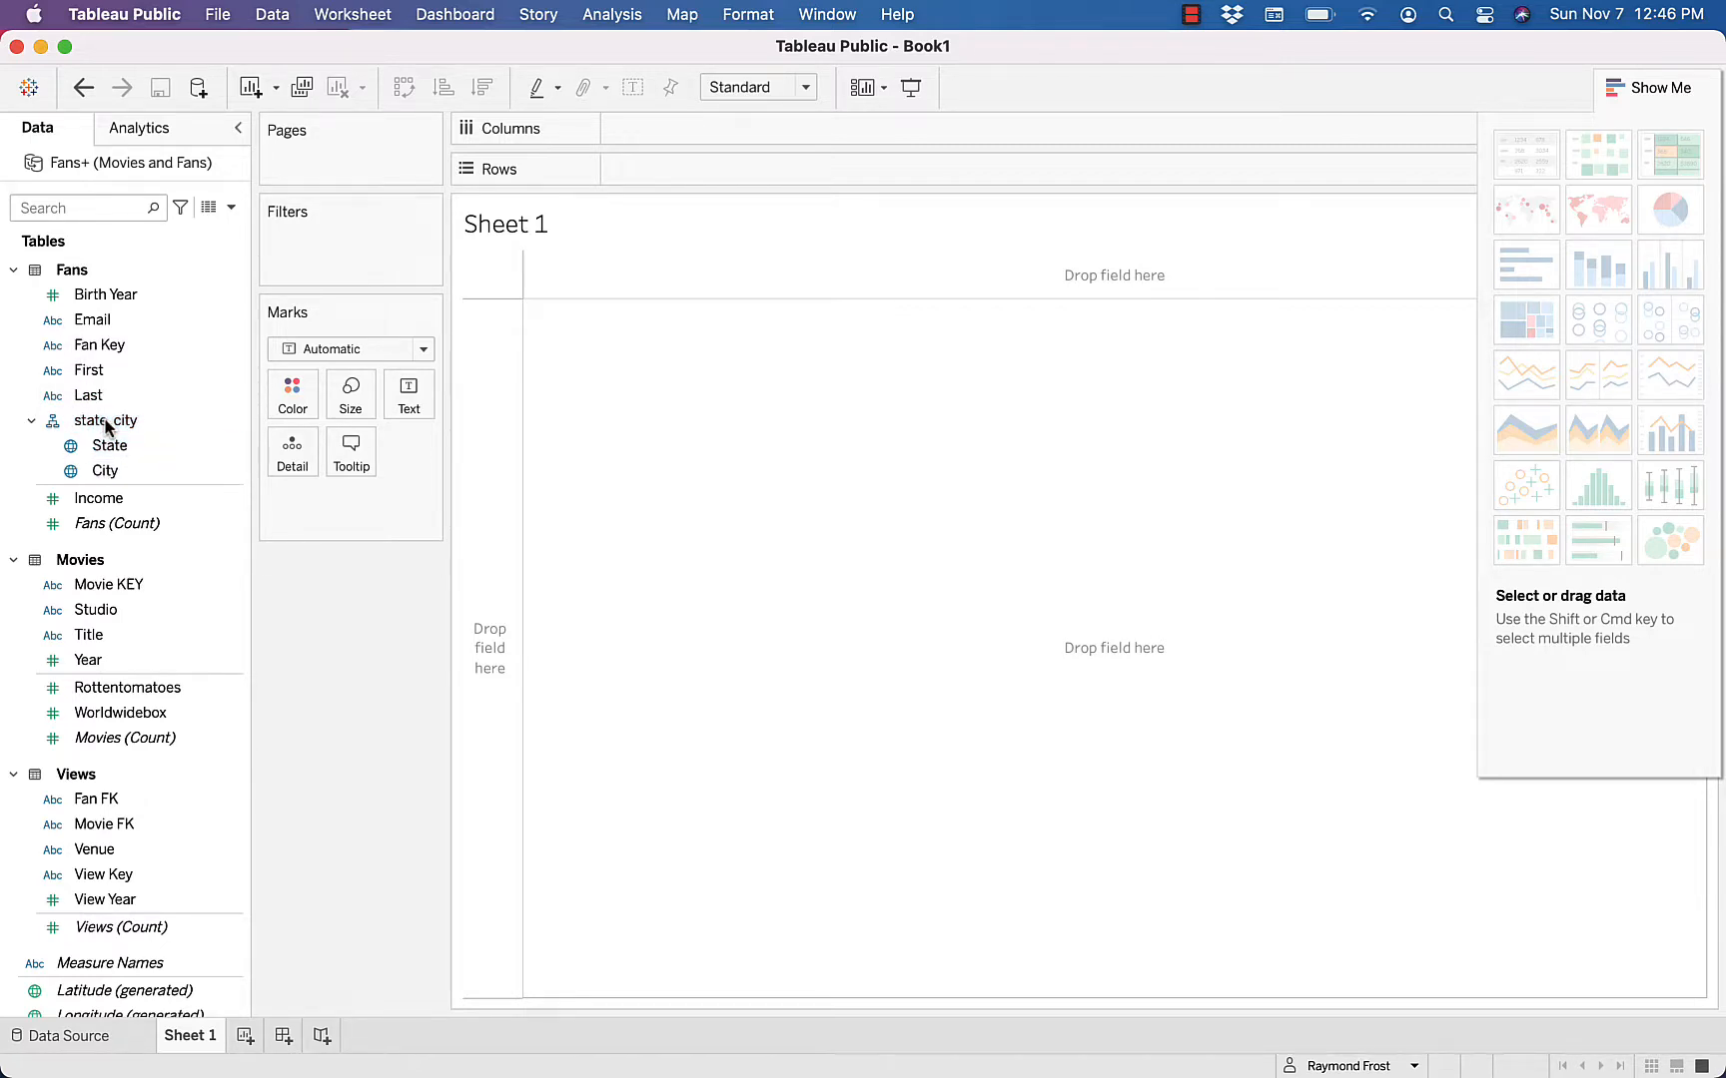
{"action": "key", "text": "Down"}
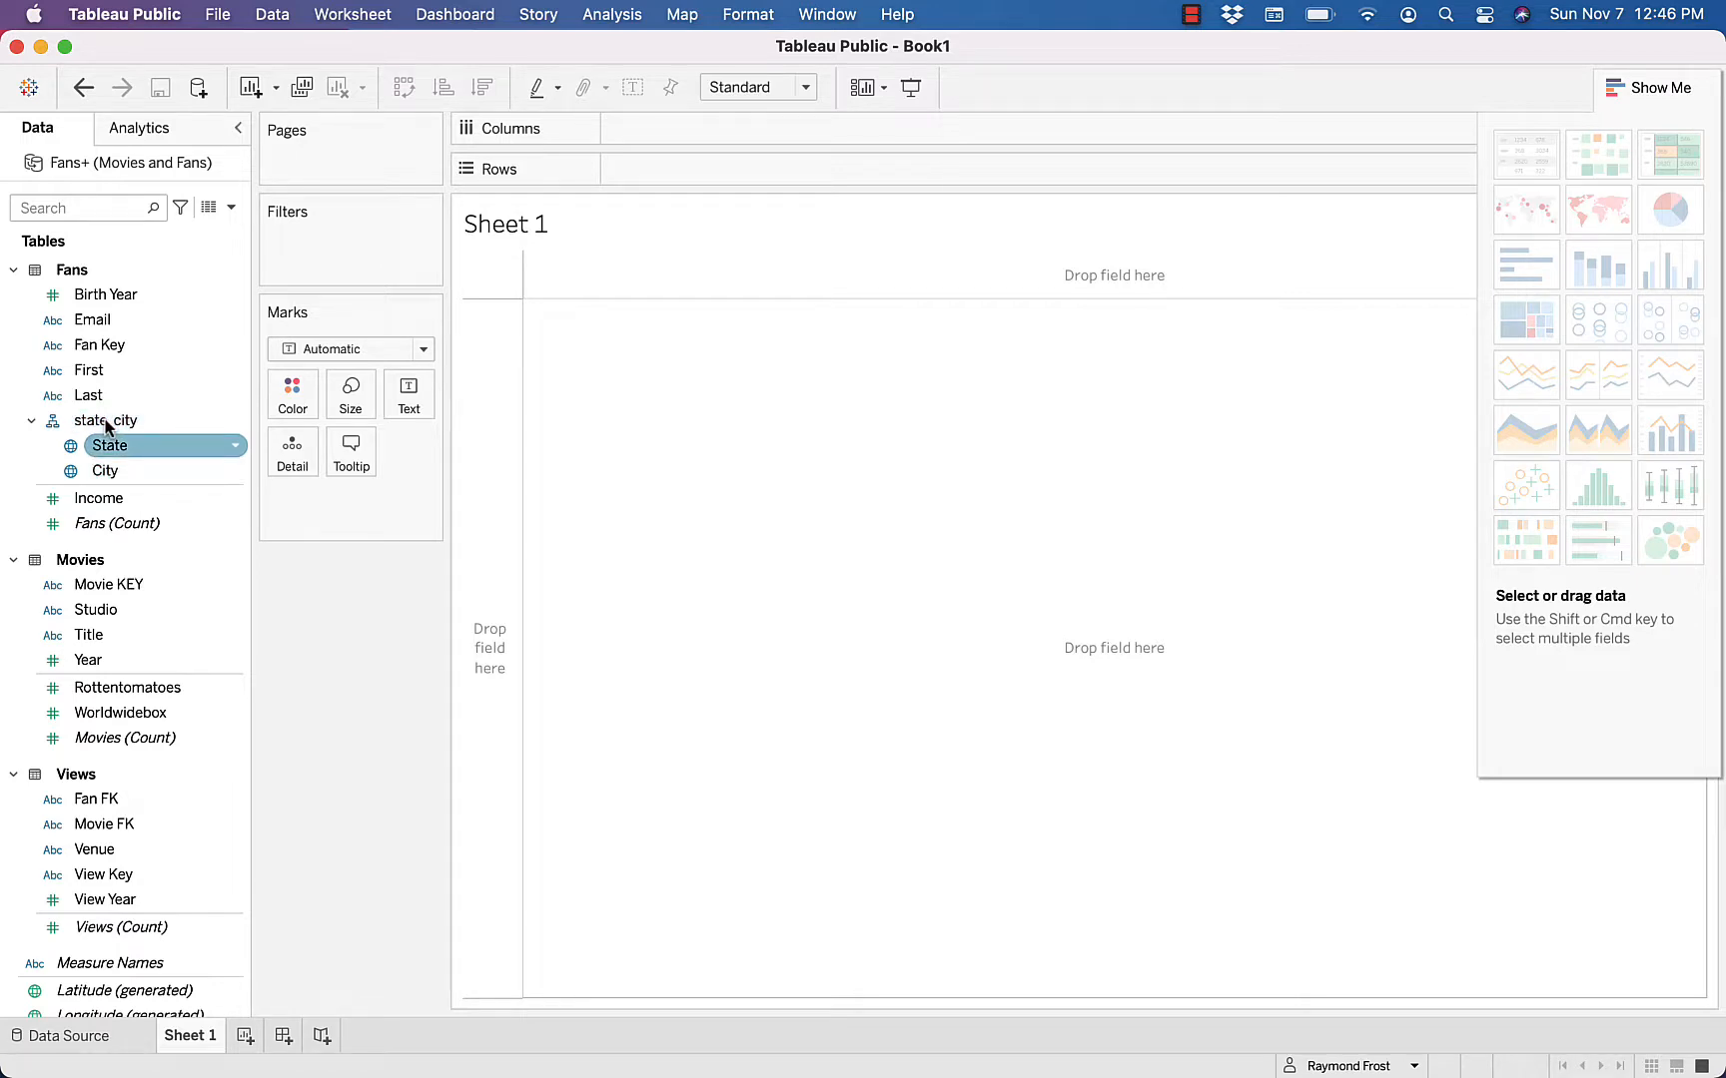
{"action": "key", "text": "Down"}
{"action": "key", "text": "Down"}
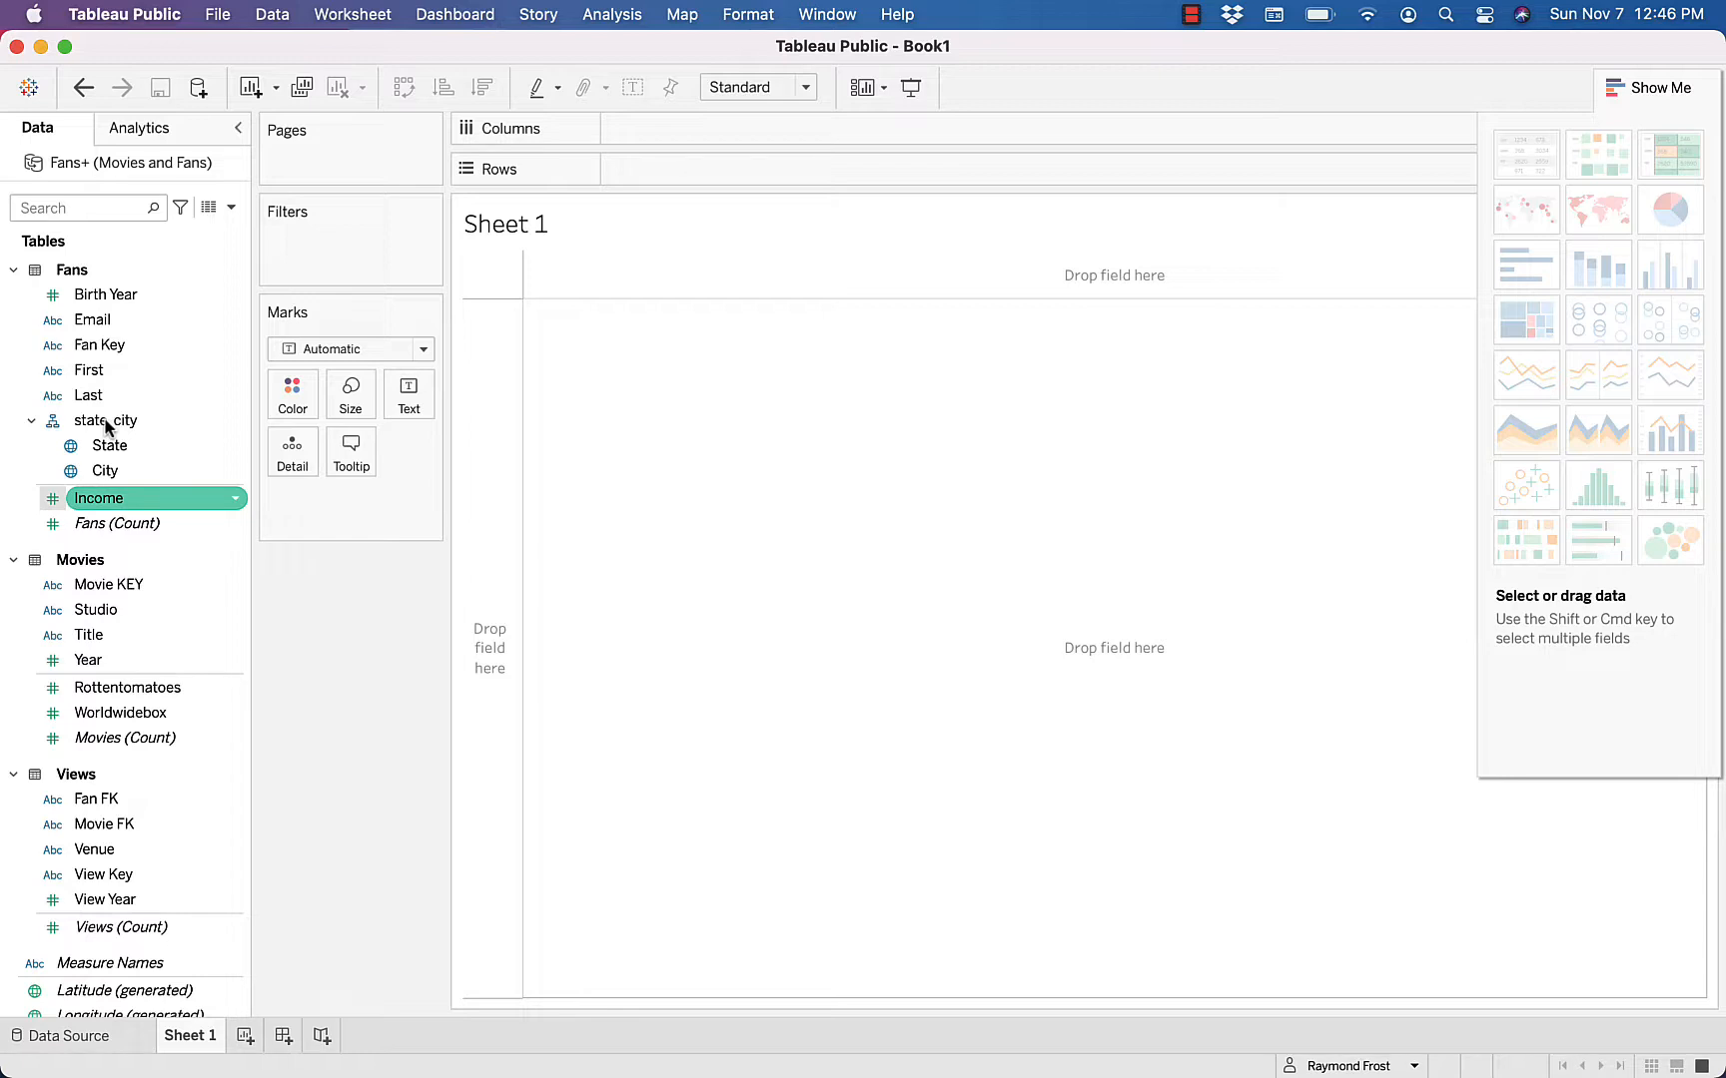
{"action": "key", "text": "Down"}
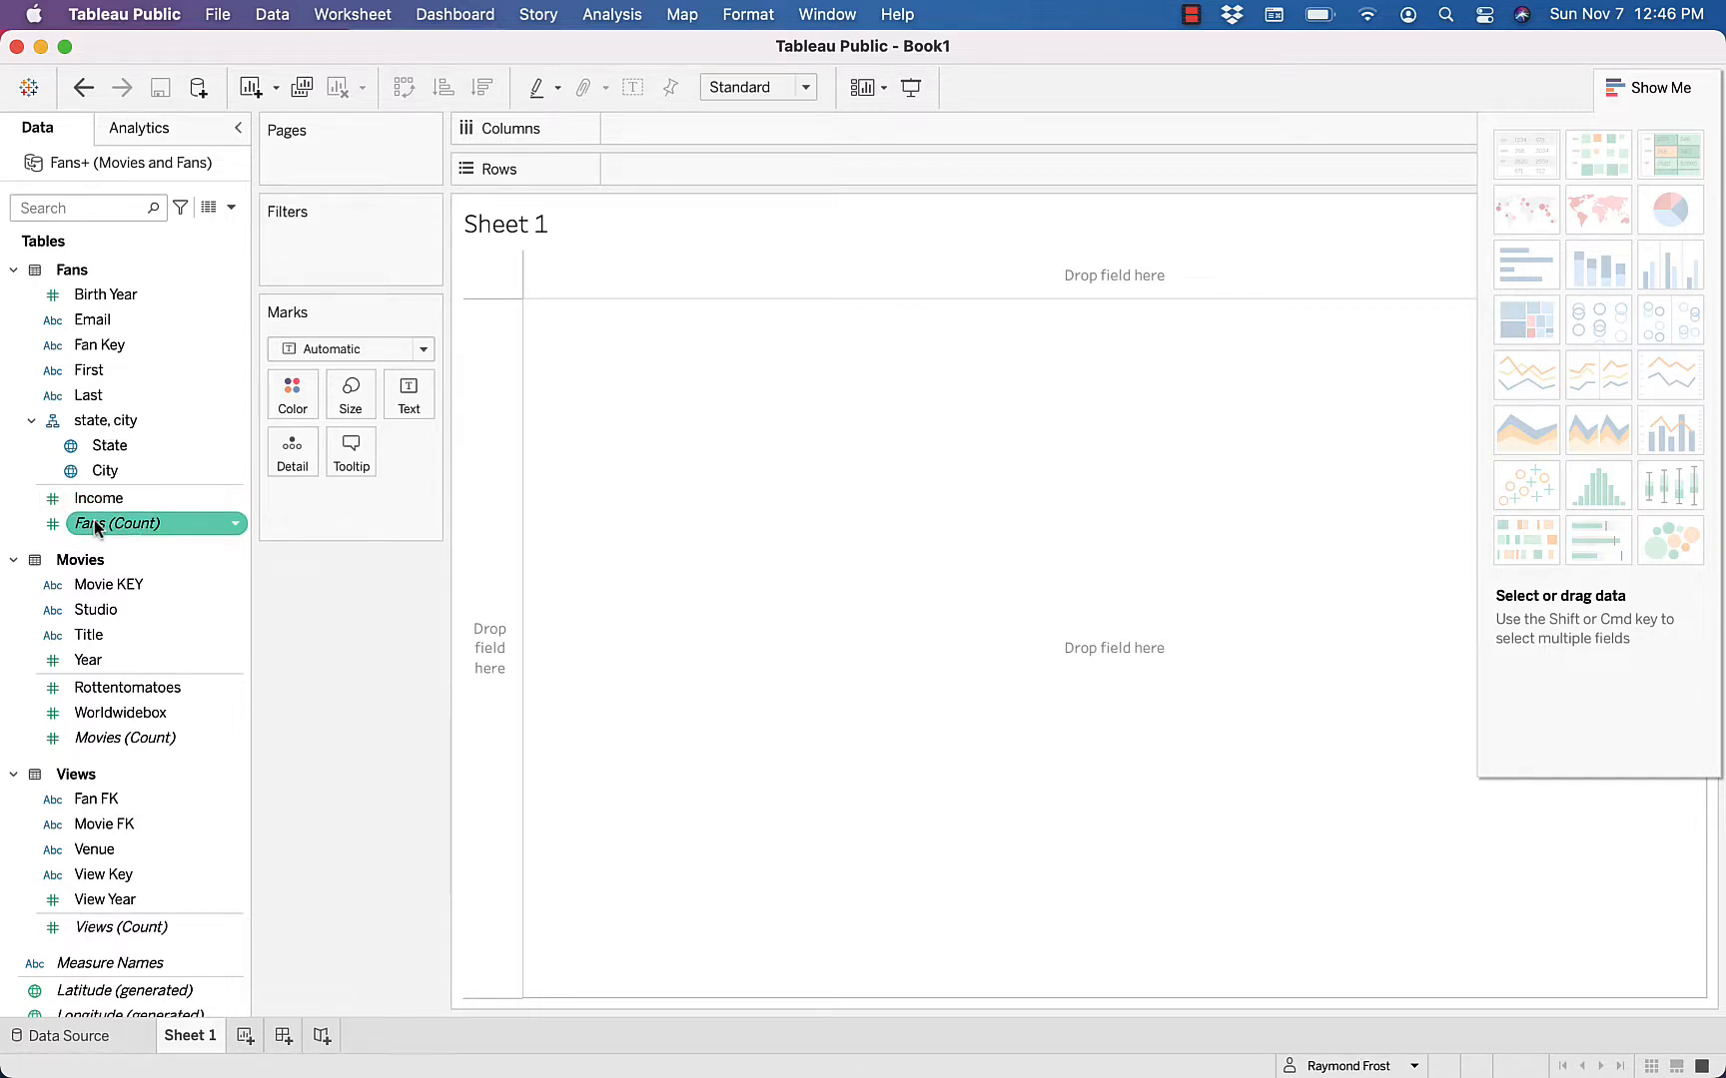
{"action": "mouse_move", "coordinate": [97, 530]}
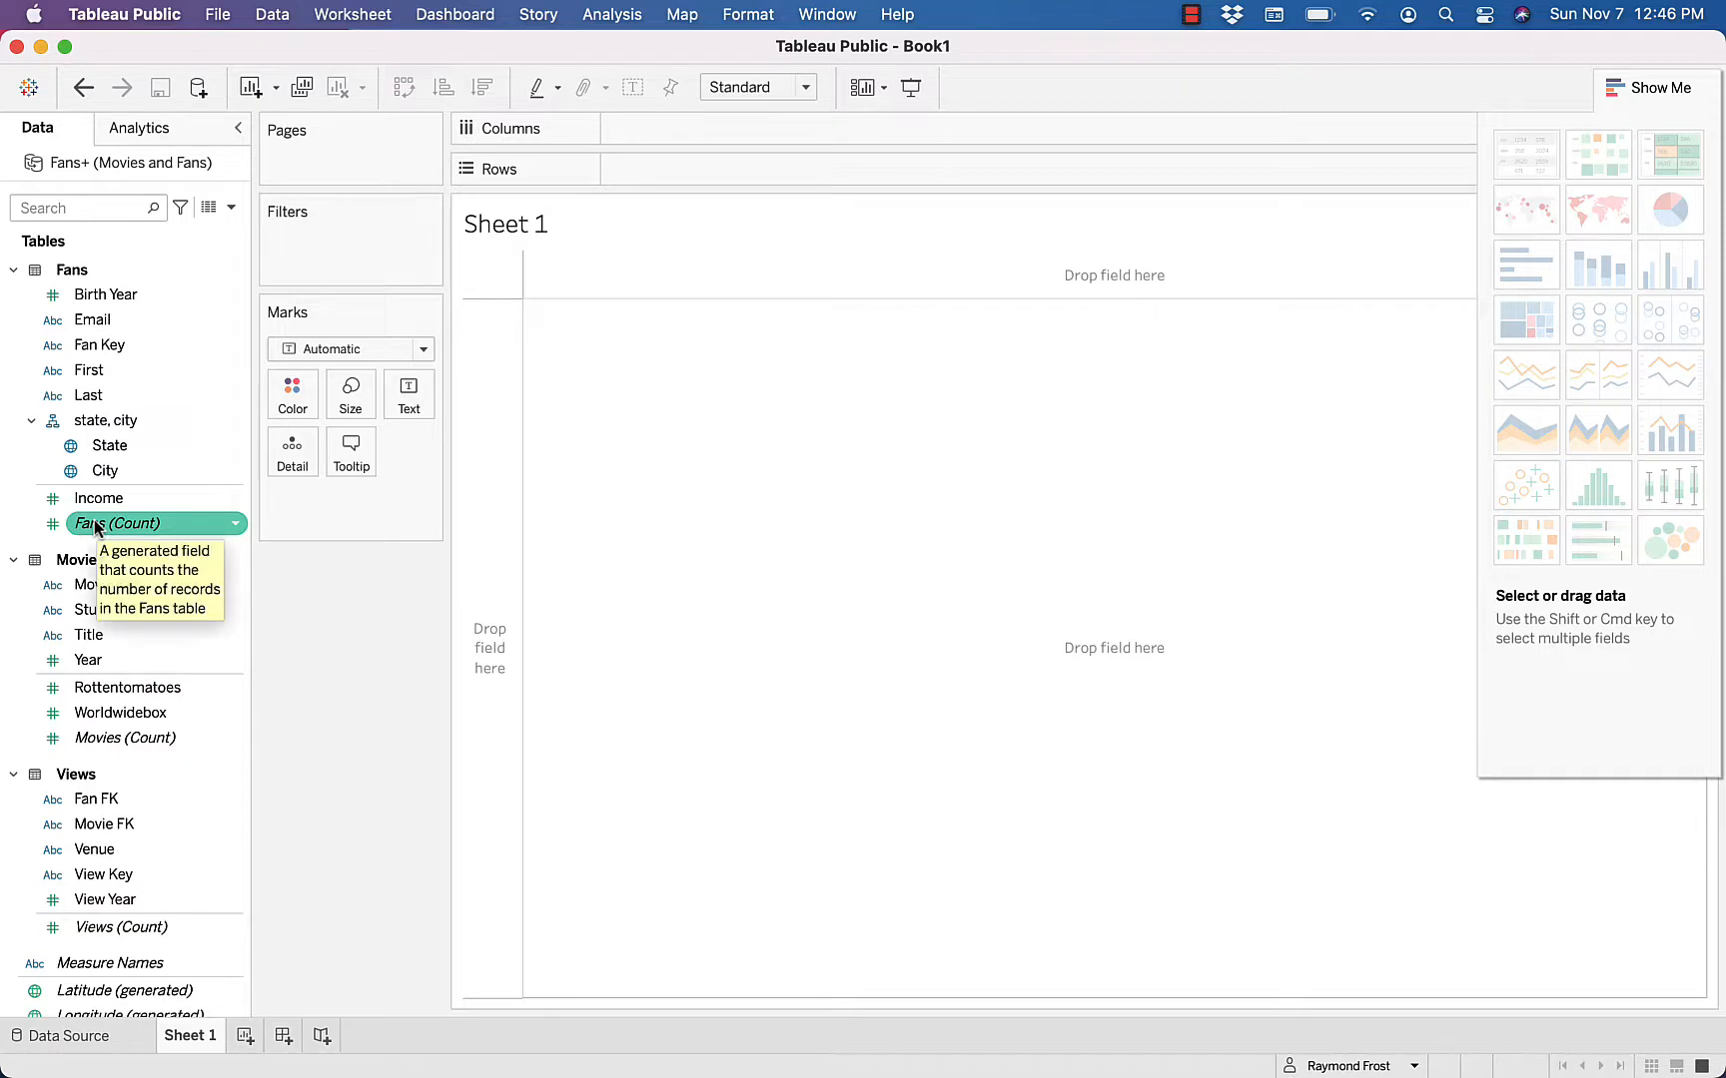
{"action": "key", "text": "Up"}
Review the fields of the Movies table, from Movie KEY to Movies (Count)
{"action": "key", "text": "Down"}
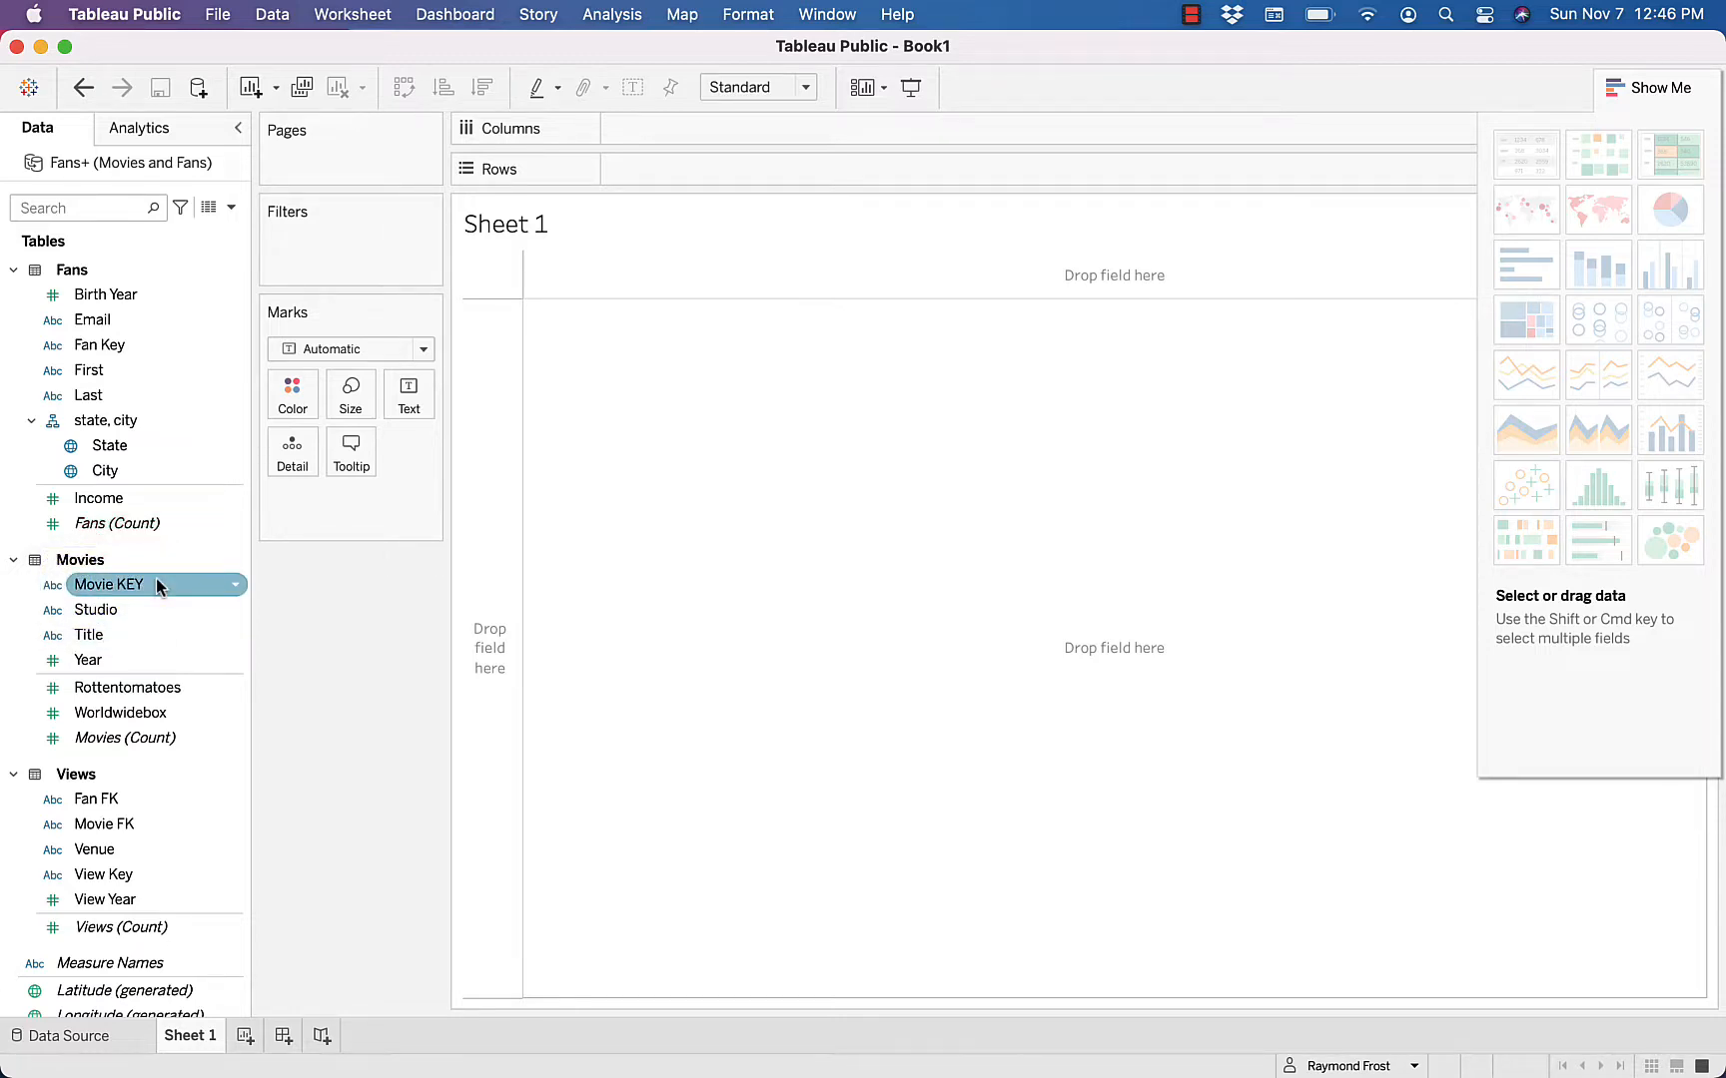
{"action": "key", "text": "Down"}
{"action": "key", "text": "Down"}
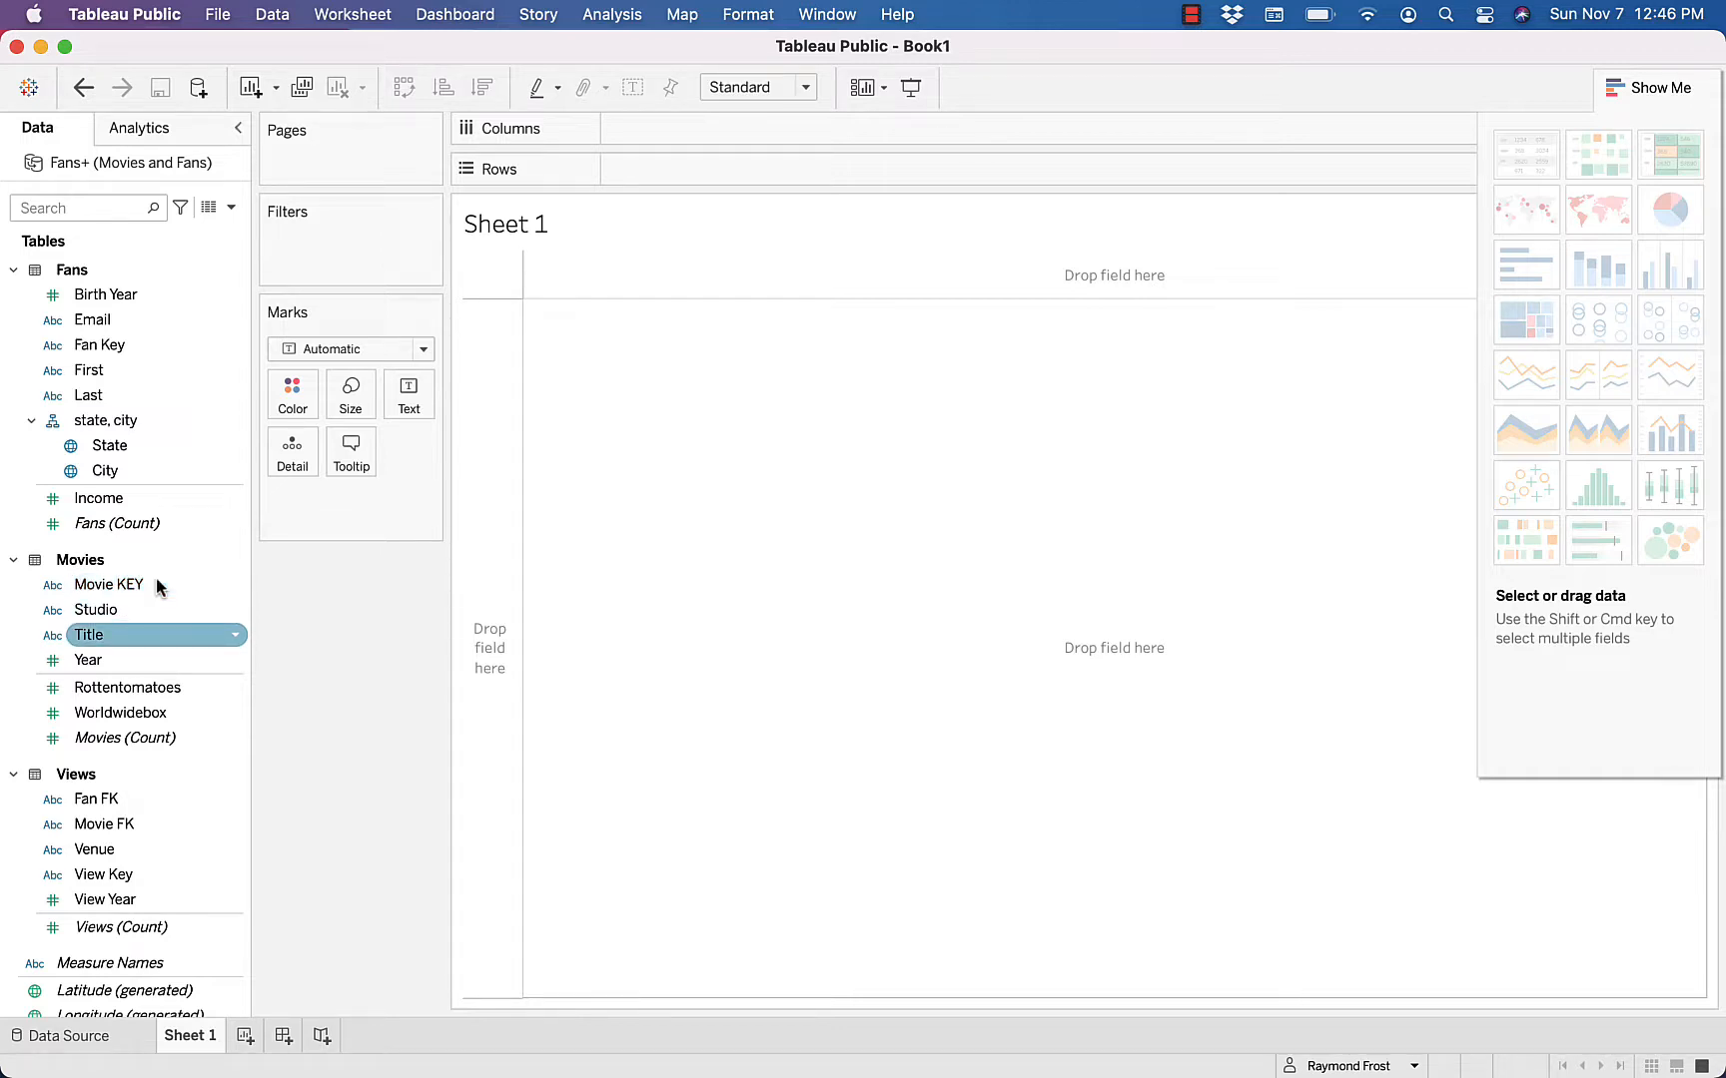
{"action": "key", "text": "Down"}
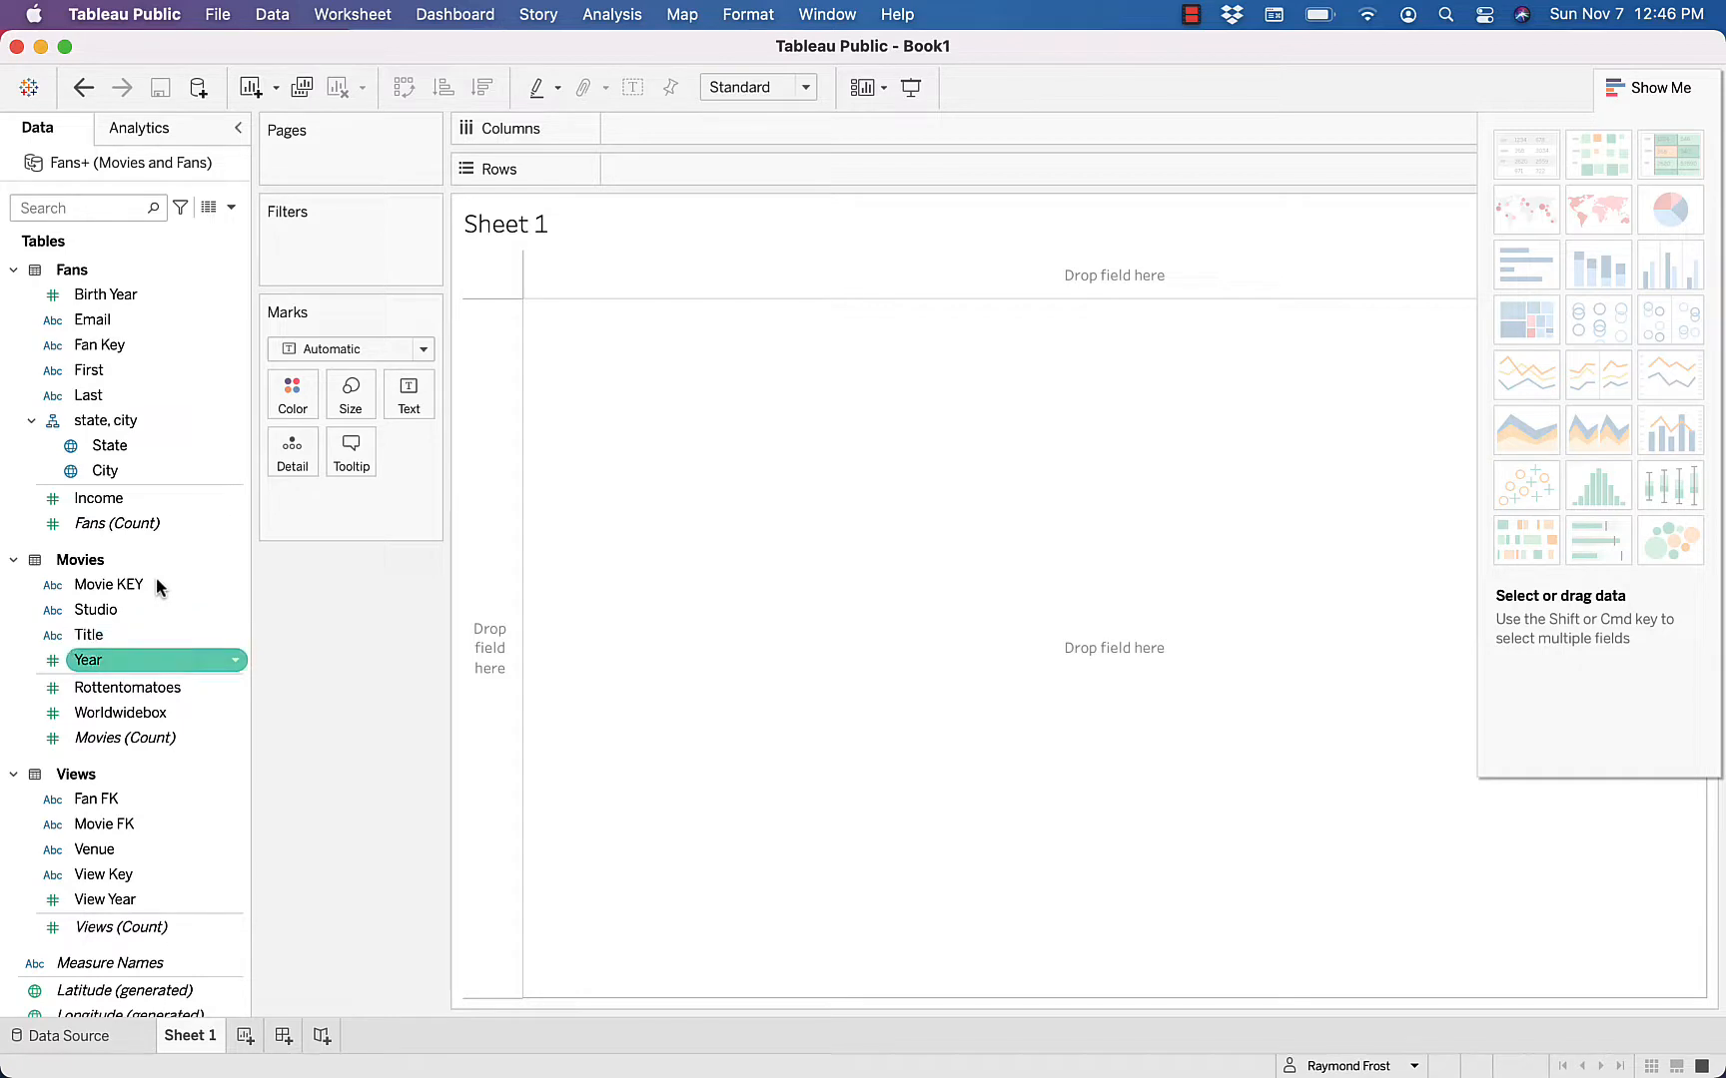
{"action": "key", "text": "Down"}
{"action": "key", "text": "Down"}
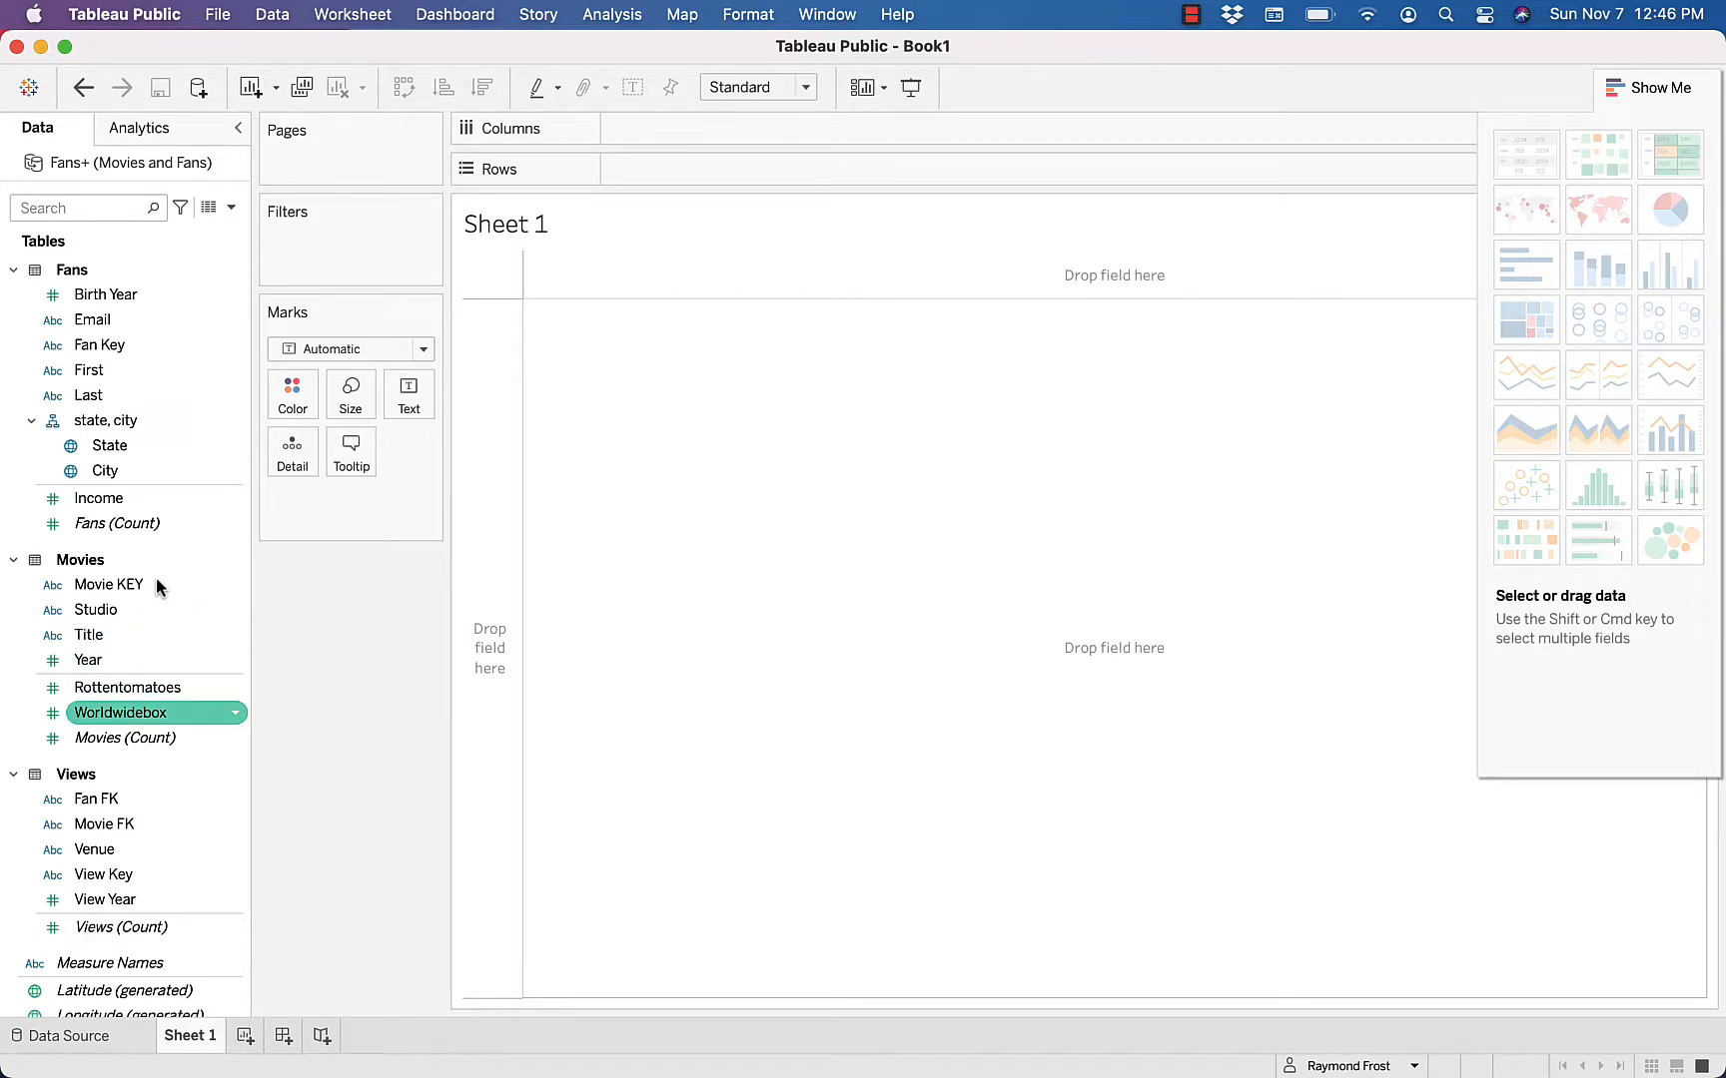
{"action": "key", "text": "Up"}
{"action": "key", "text": "Down"}
{"action": "key", "text": "Down"}
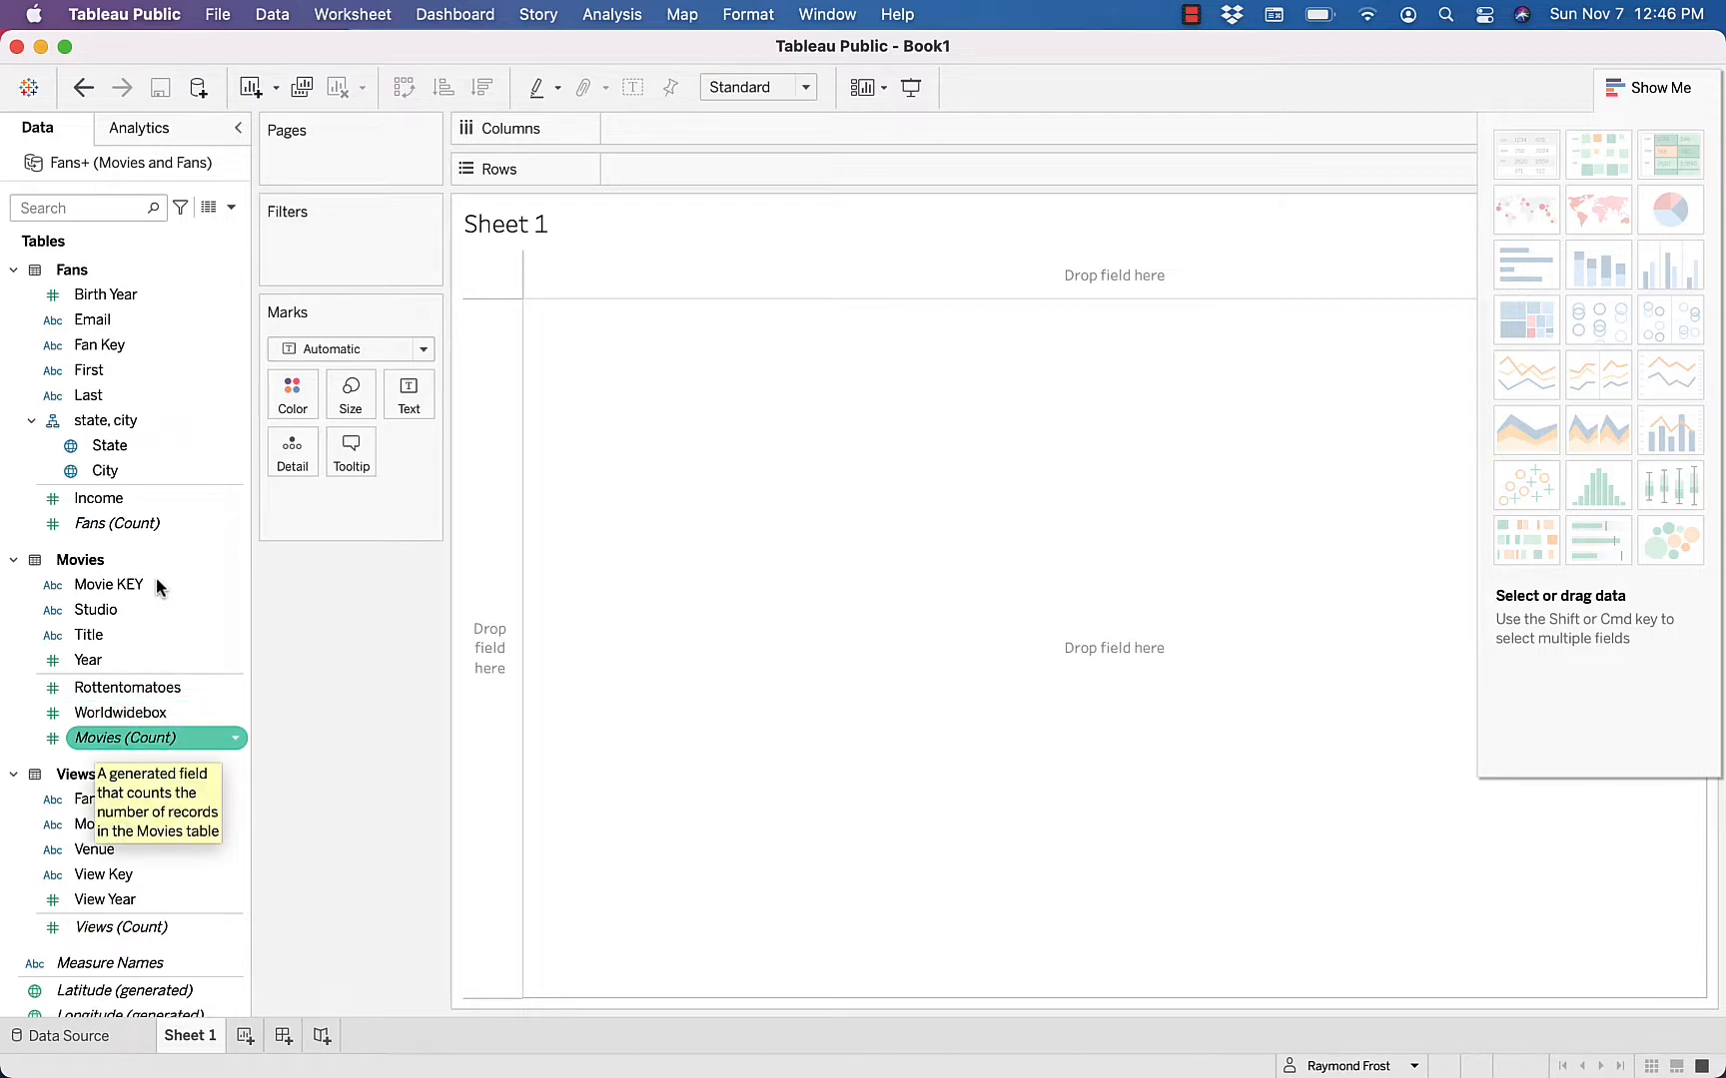
Review the fields of the Views table, from Fan FK to Views (Count)
{"action": "scroll", "coordinate": [157, 579], "scroll_direction": "down", "scroll_amount": 2}
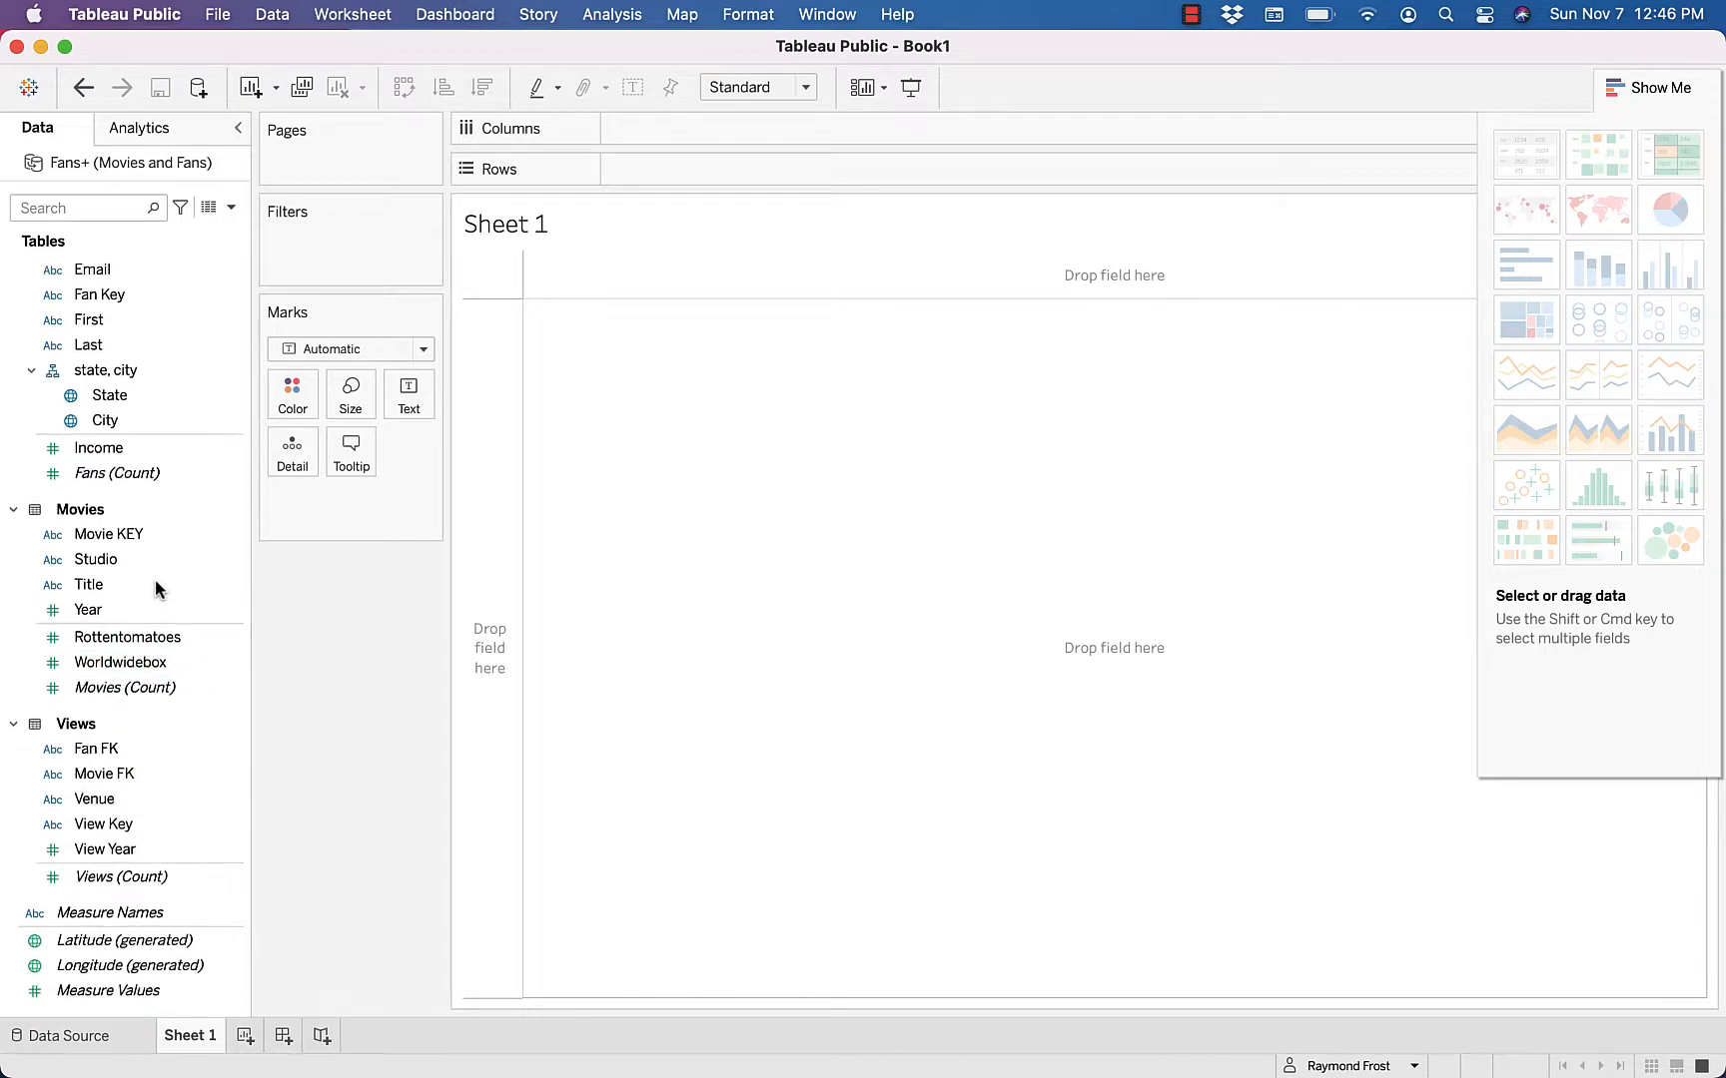
{"action": "left_click", "coordinate": [114, 687]}
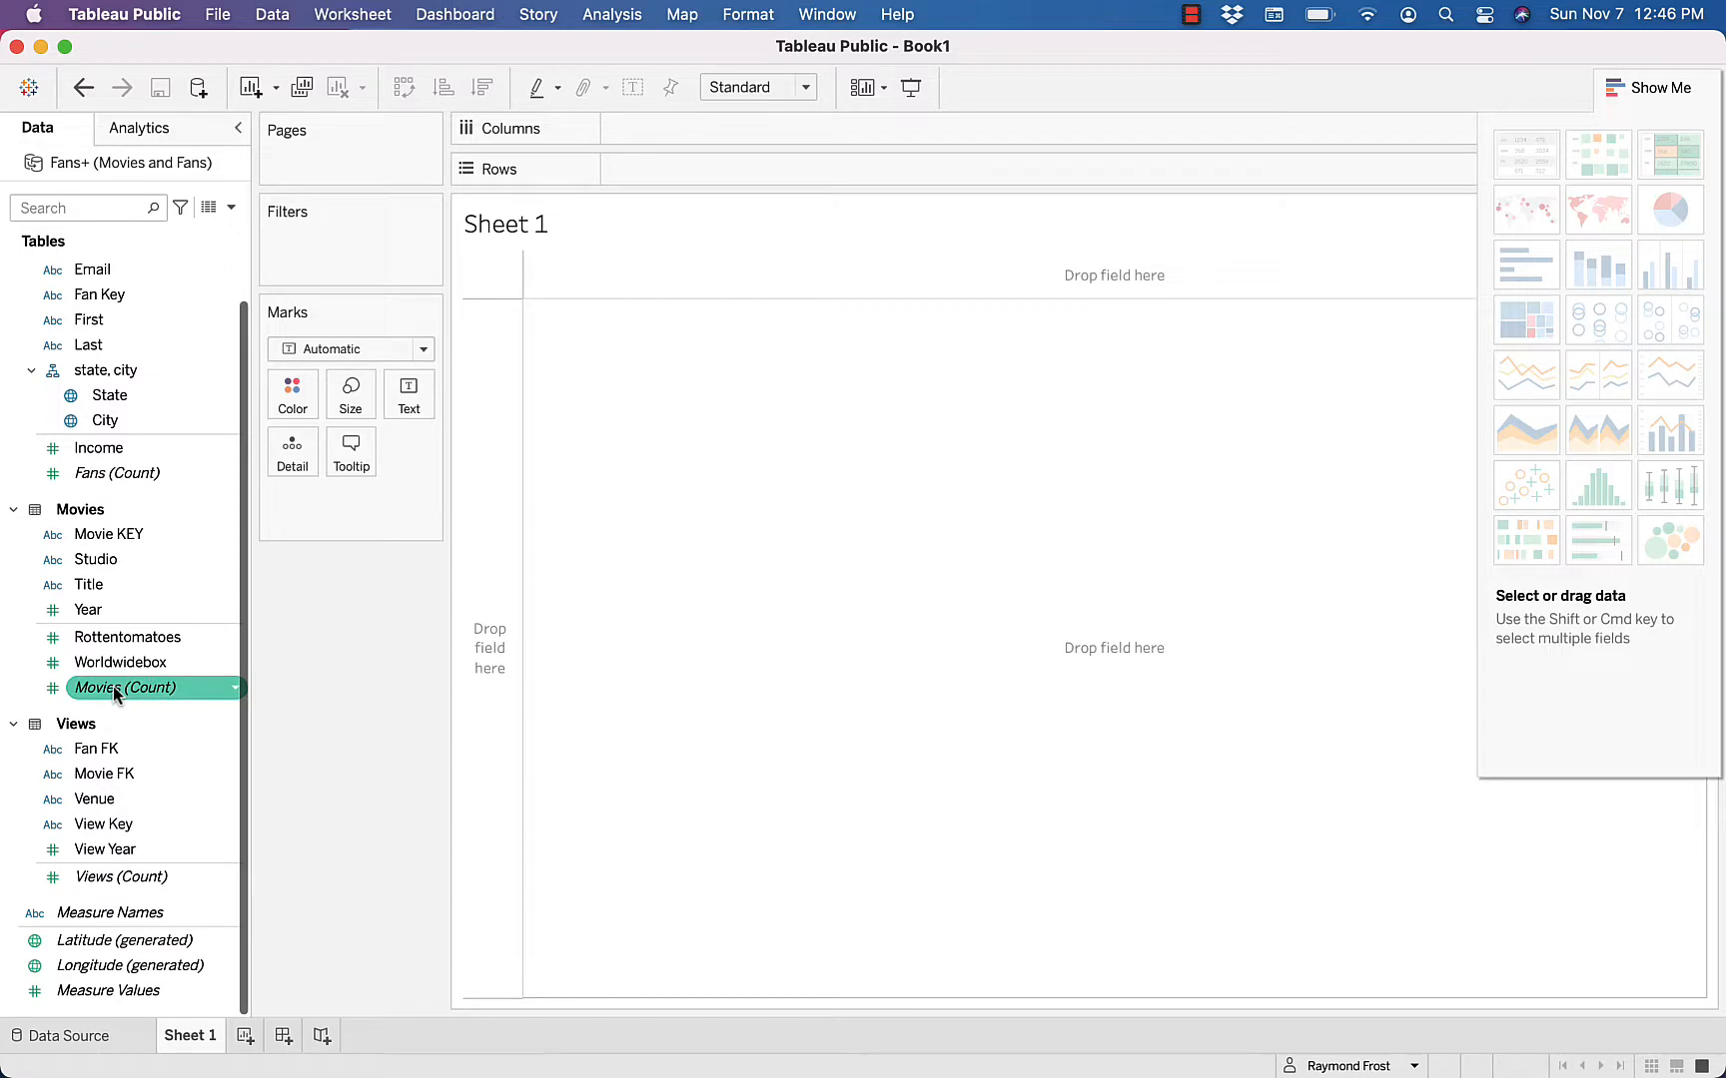
{"action": "key", "text": "Down"}
{"action": "key", "text": "Down"}
{"action": "key", "text": "Down"}
{"action": "key", "text": "Up"}
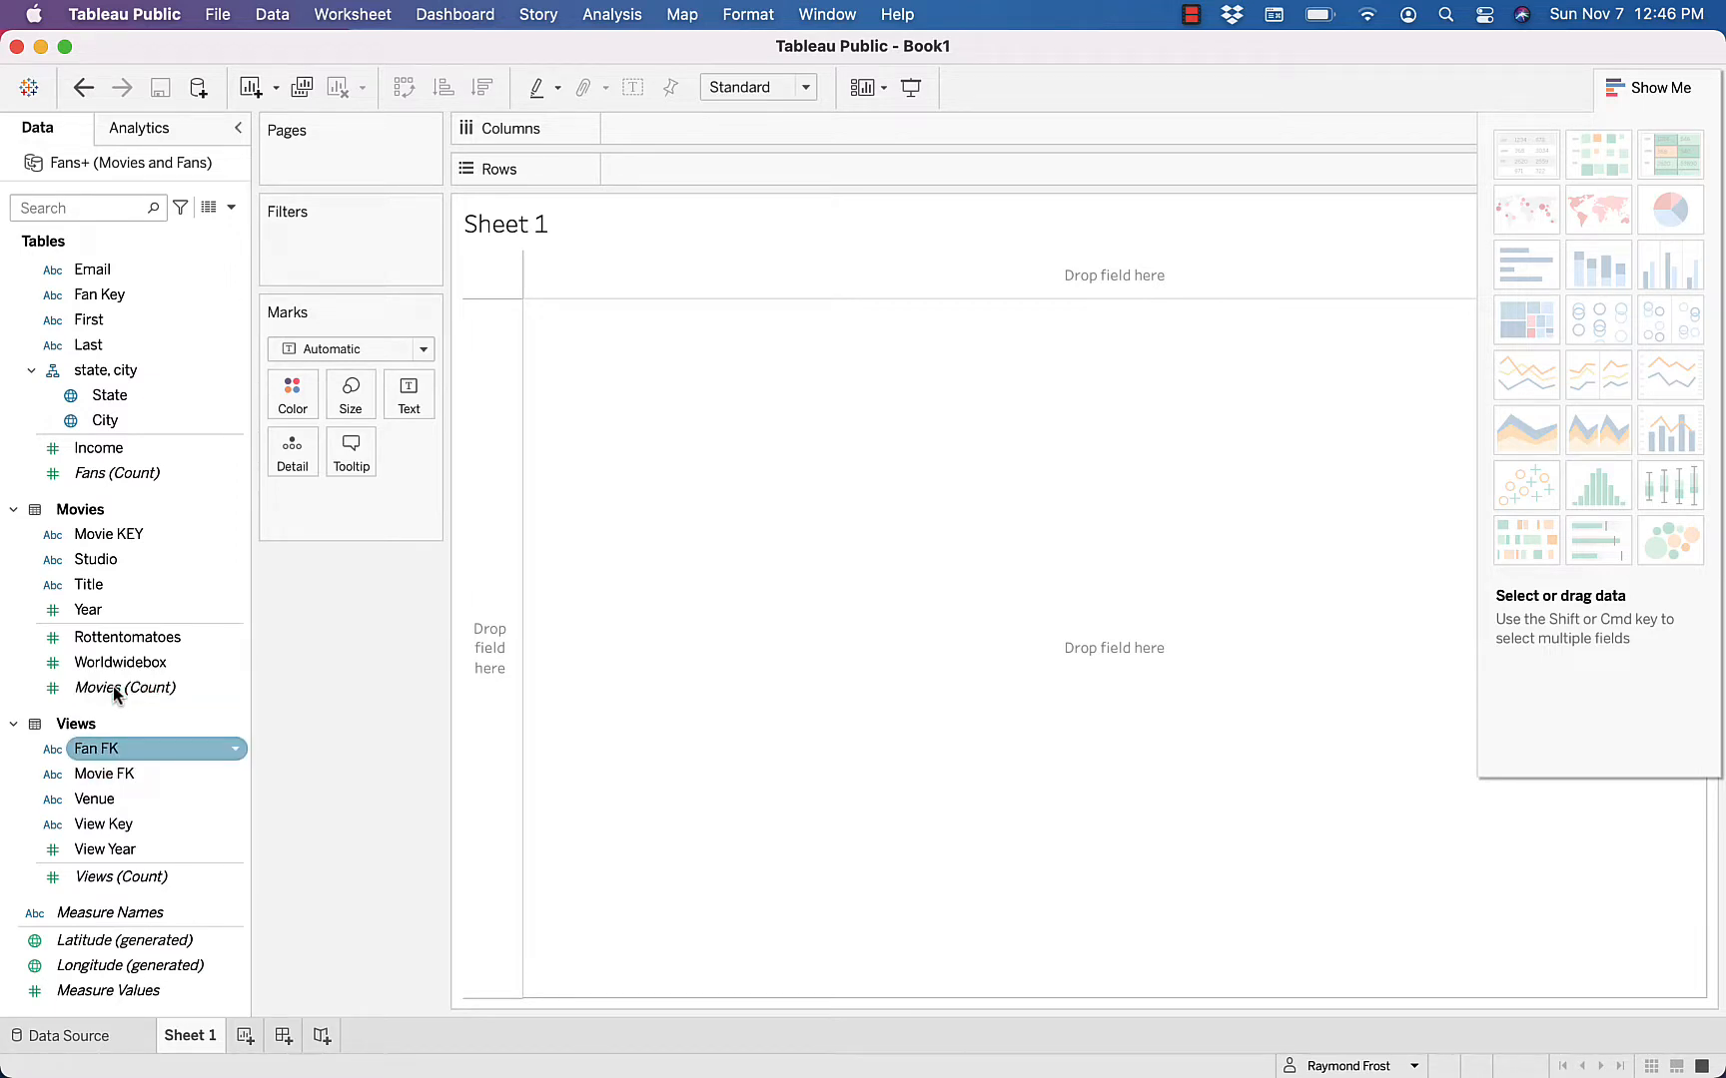
{"action": "key", "text": "Down"}
{"action": "key", "text": "Down"}
{"action": "key", "text": "Down"}
{"action": "key", "text": "Down"}
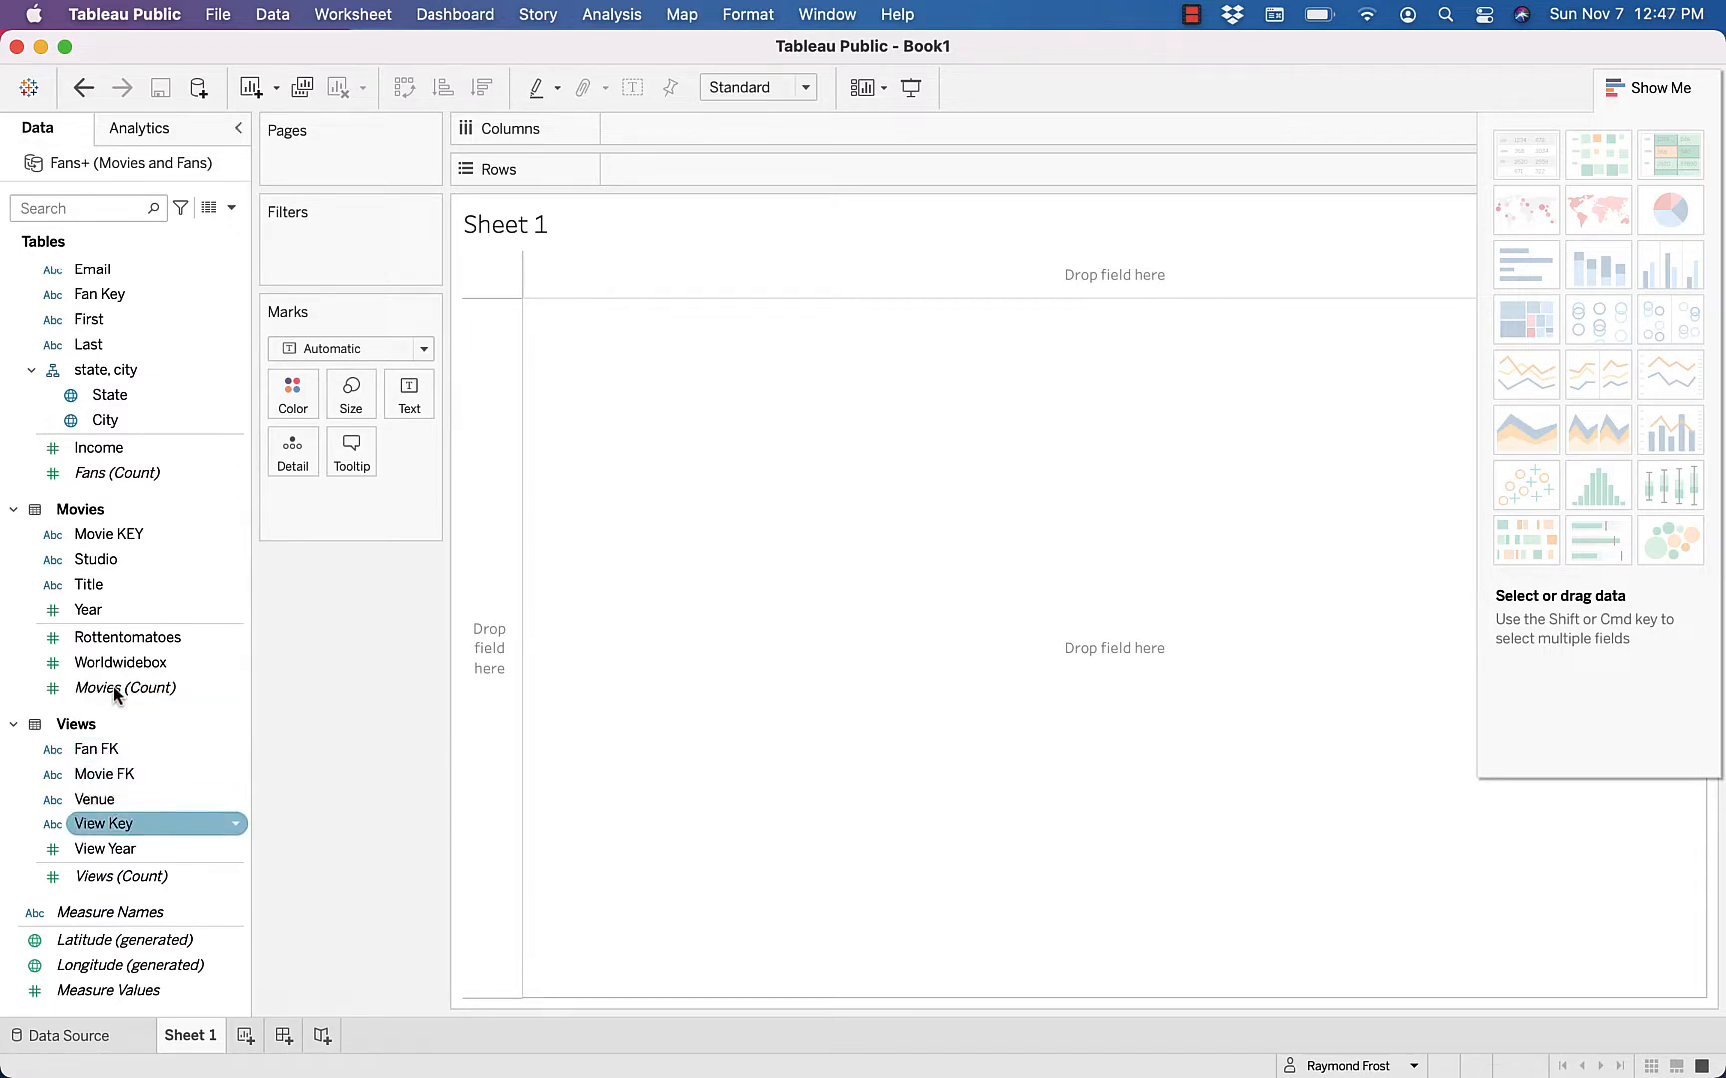
{"action": "key", "text": "Down"}
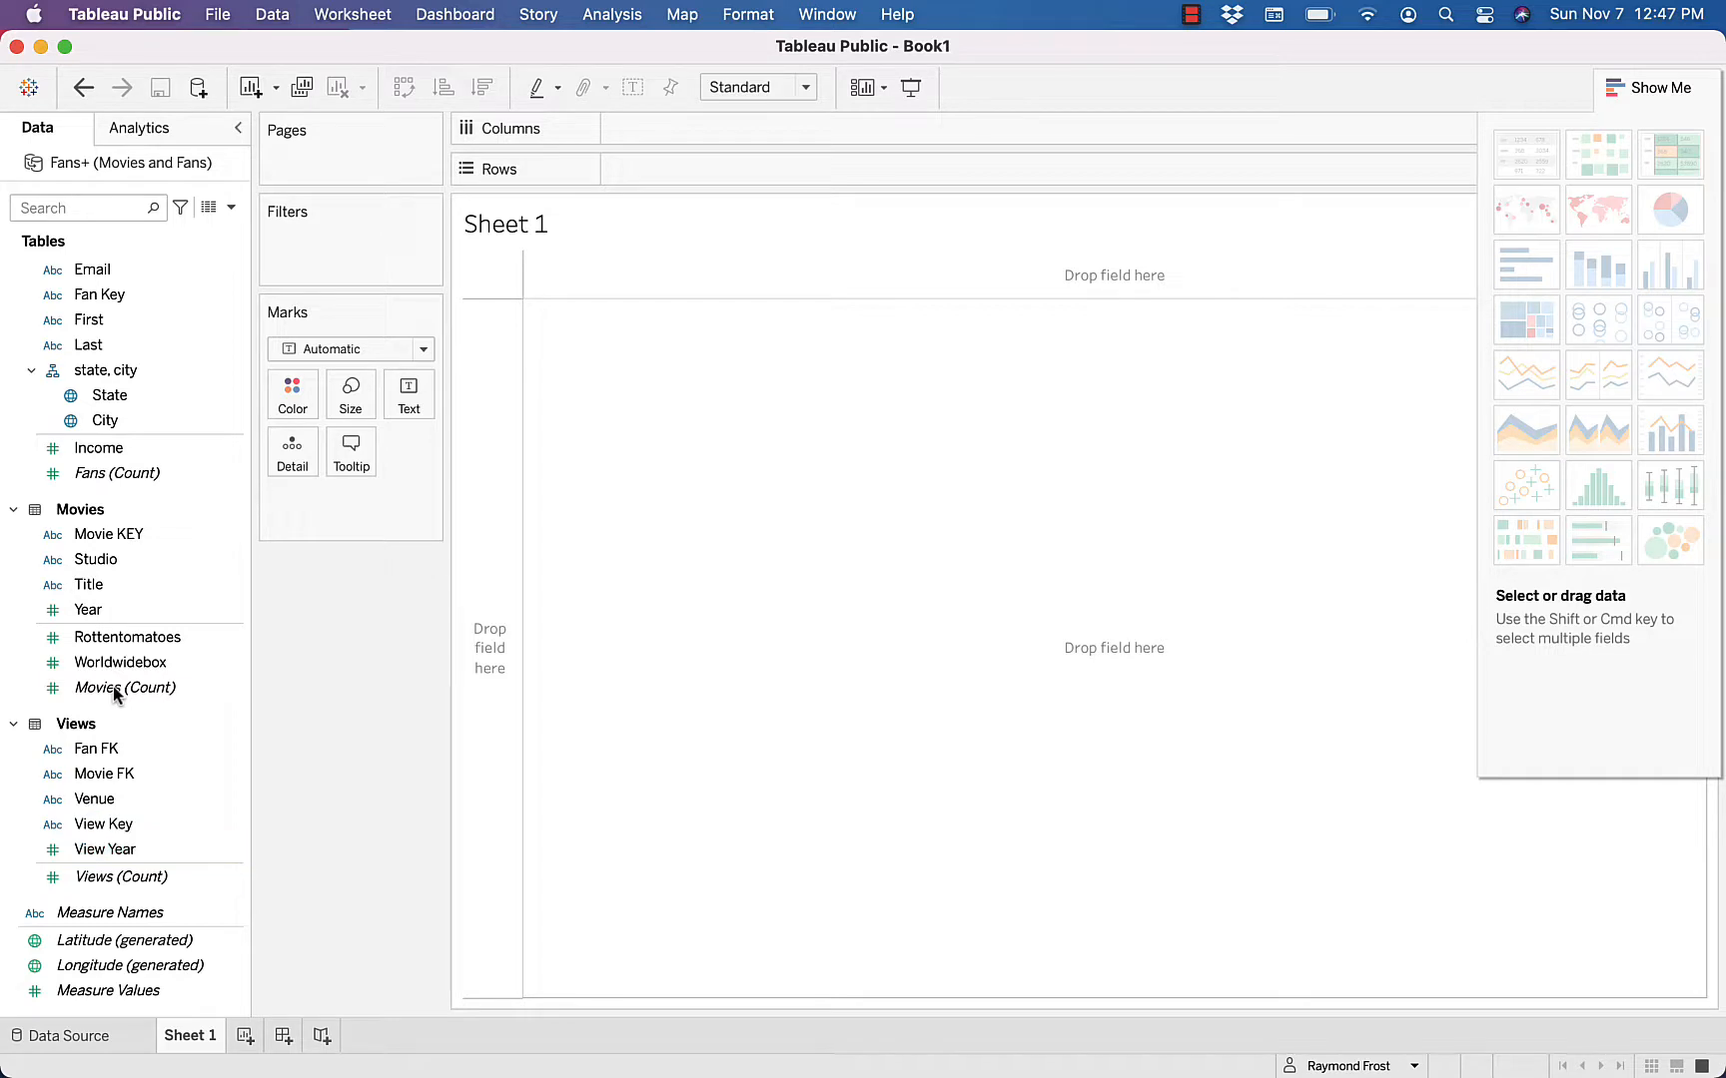
{"action": "key", "text": "Down"}
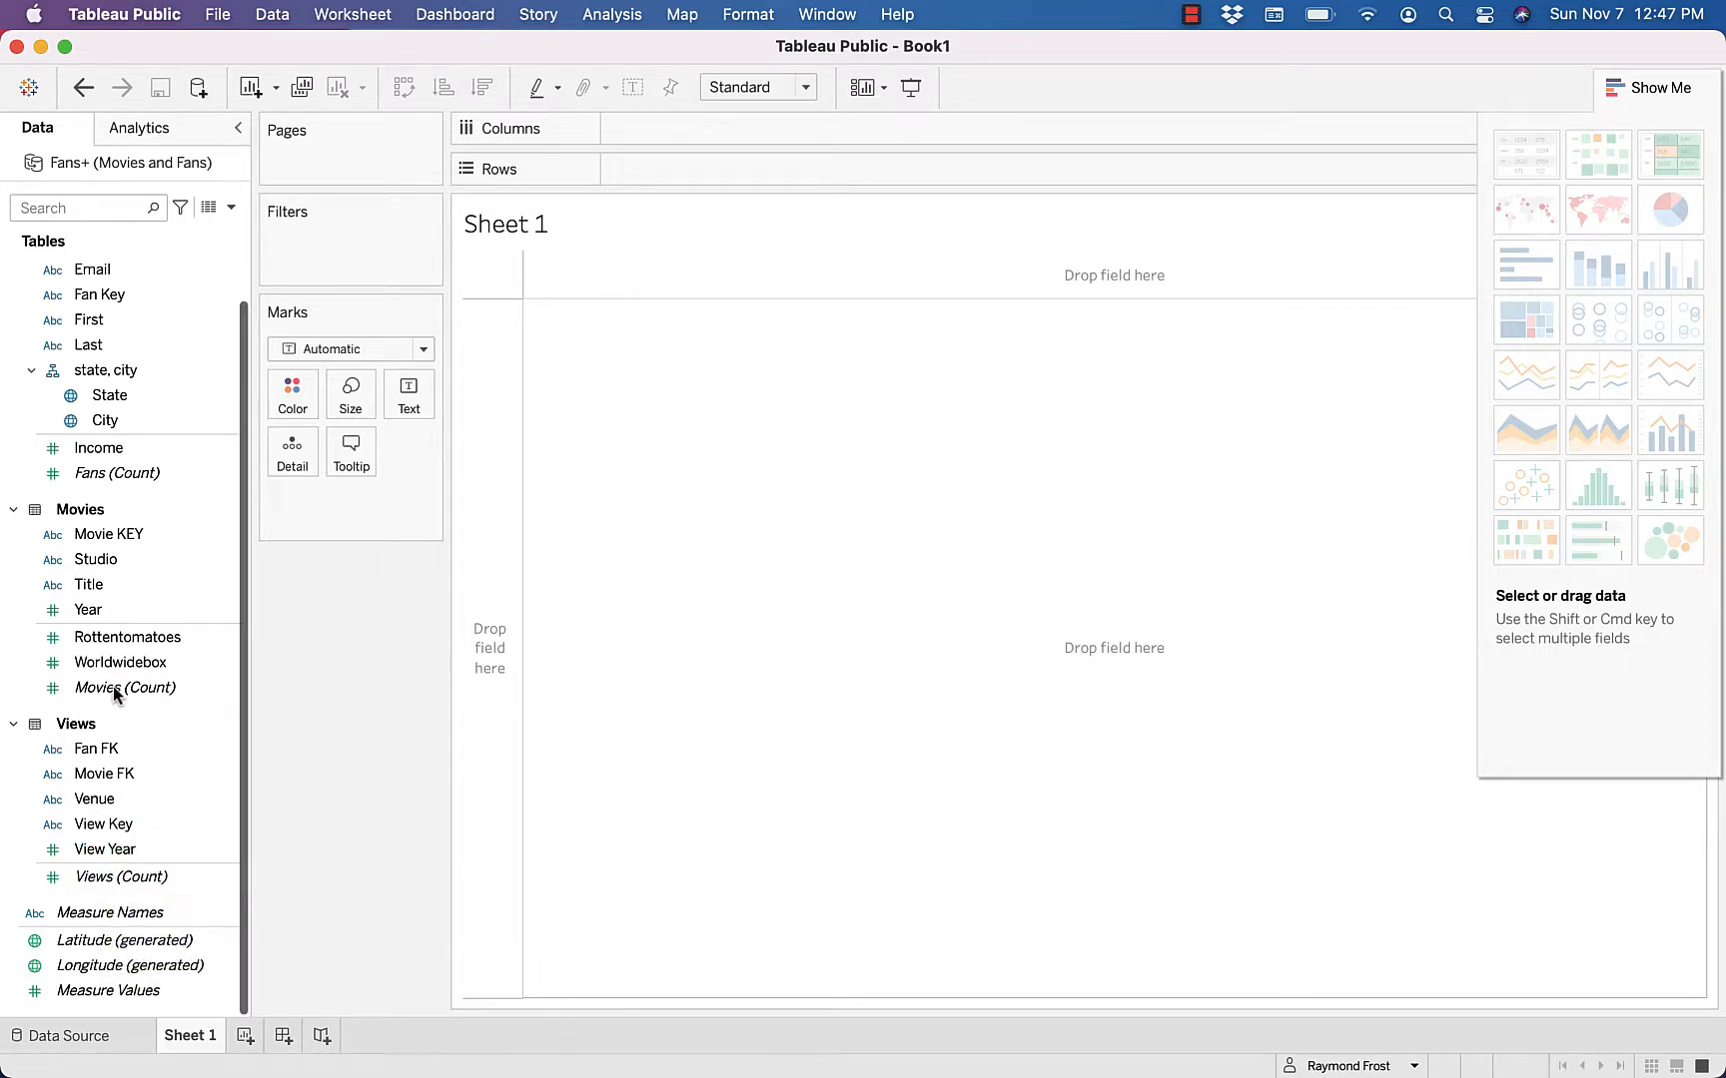
Review the generated fields Measure Names, Latitude, Longitude and Measure Values, along with the geographic State and City fields
{"action": "mouse_move", "coordinate": [147, 921]}
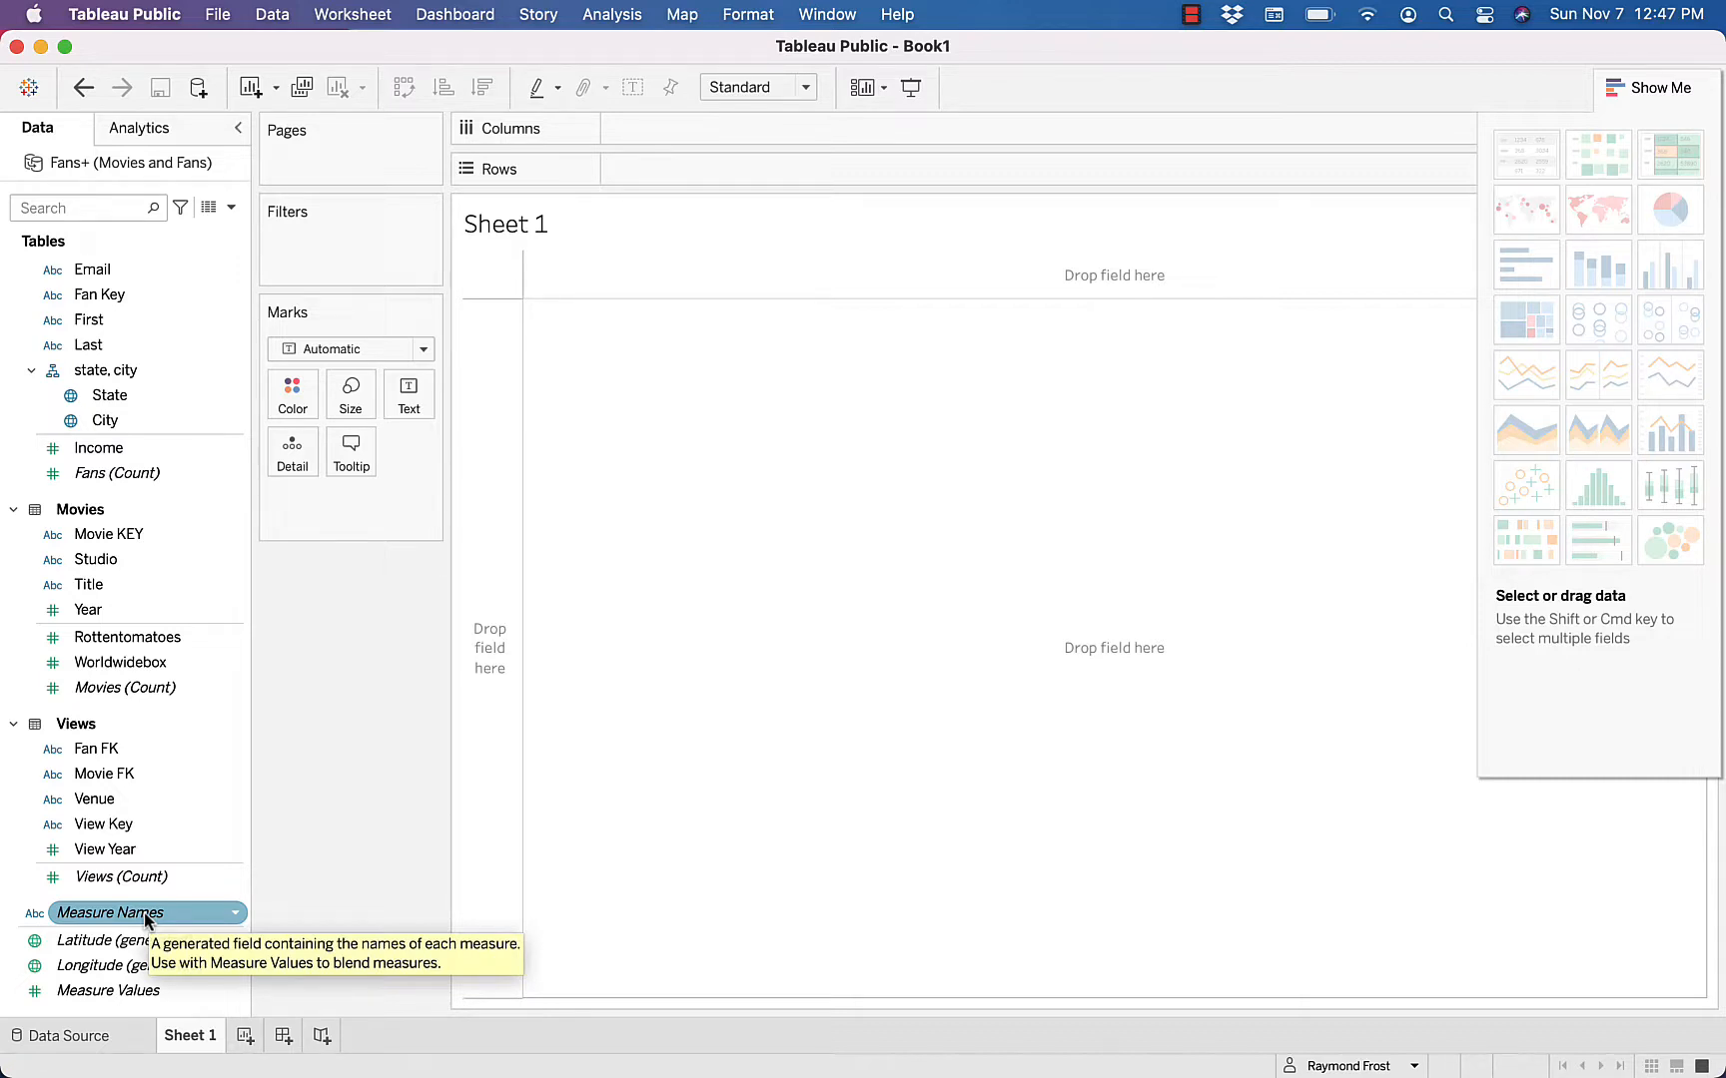
{"action": "key", "text": "Down"}
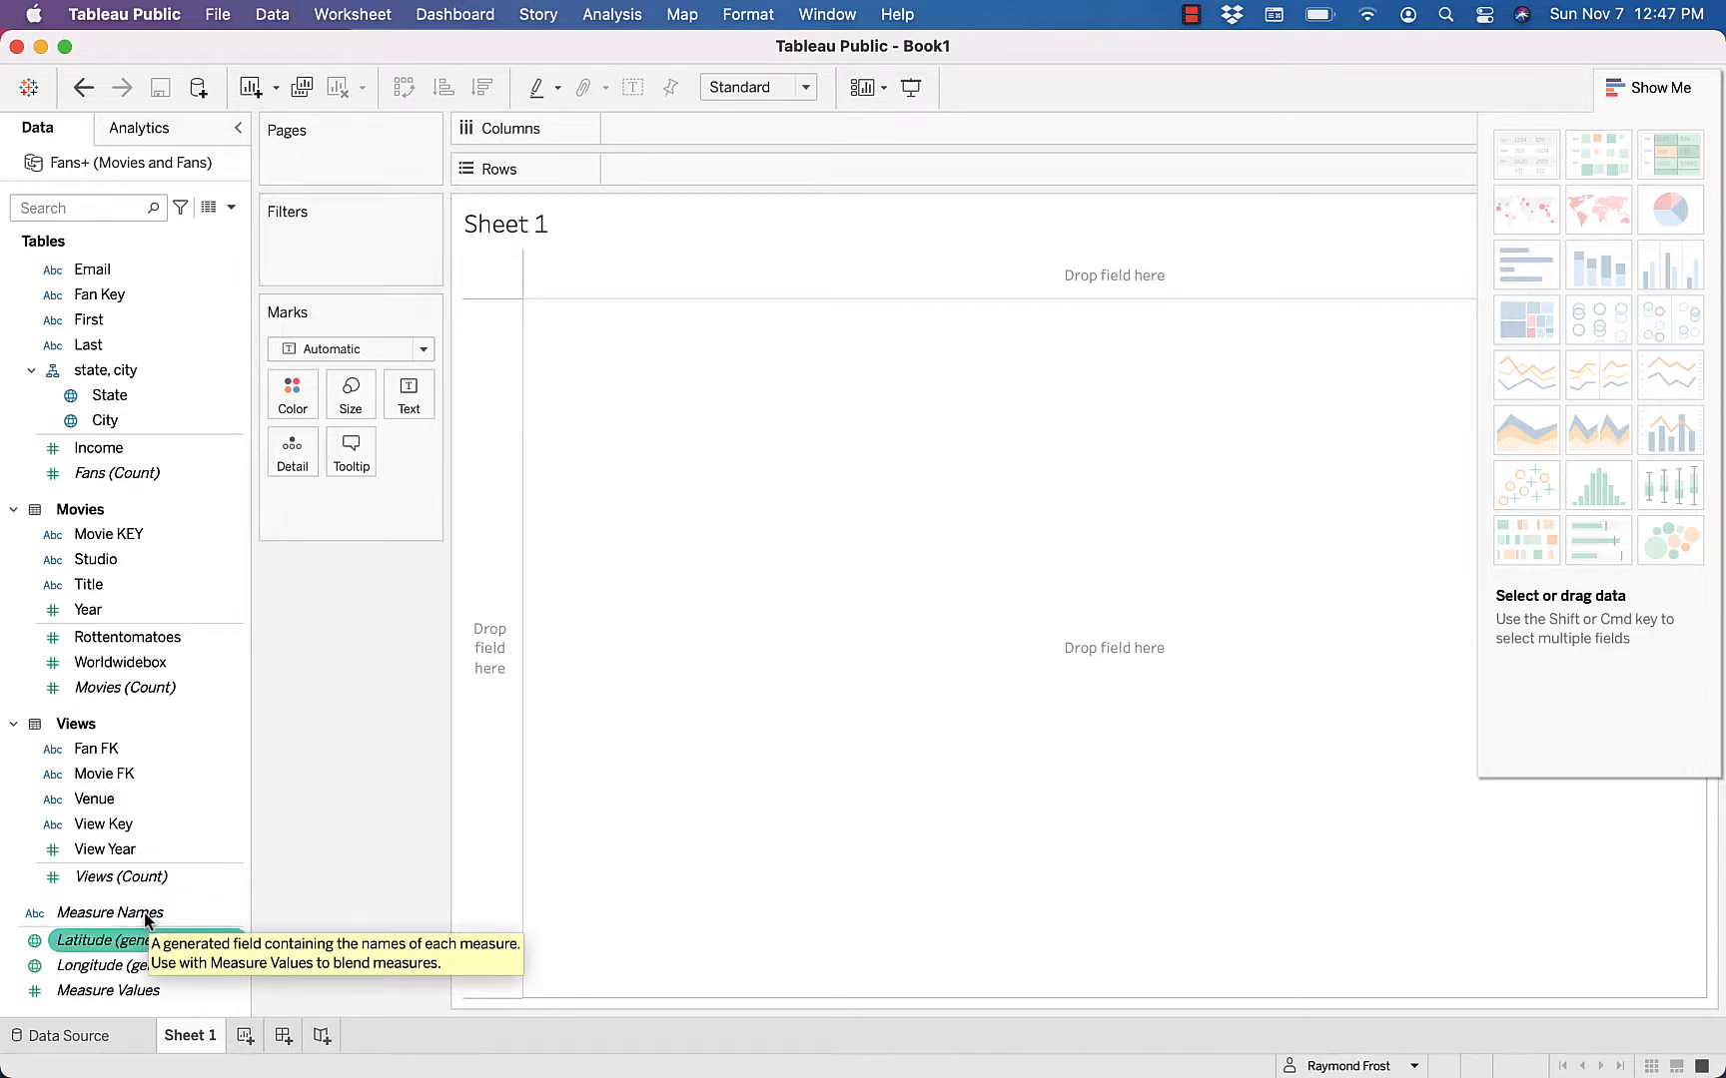
{"action": "key", "text": "Down"}
{"action": "key", "text": "Up"}
{"action": "key", "text": "Down"}
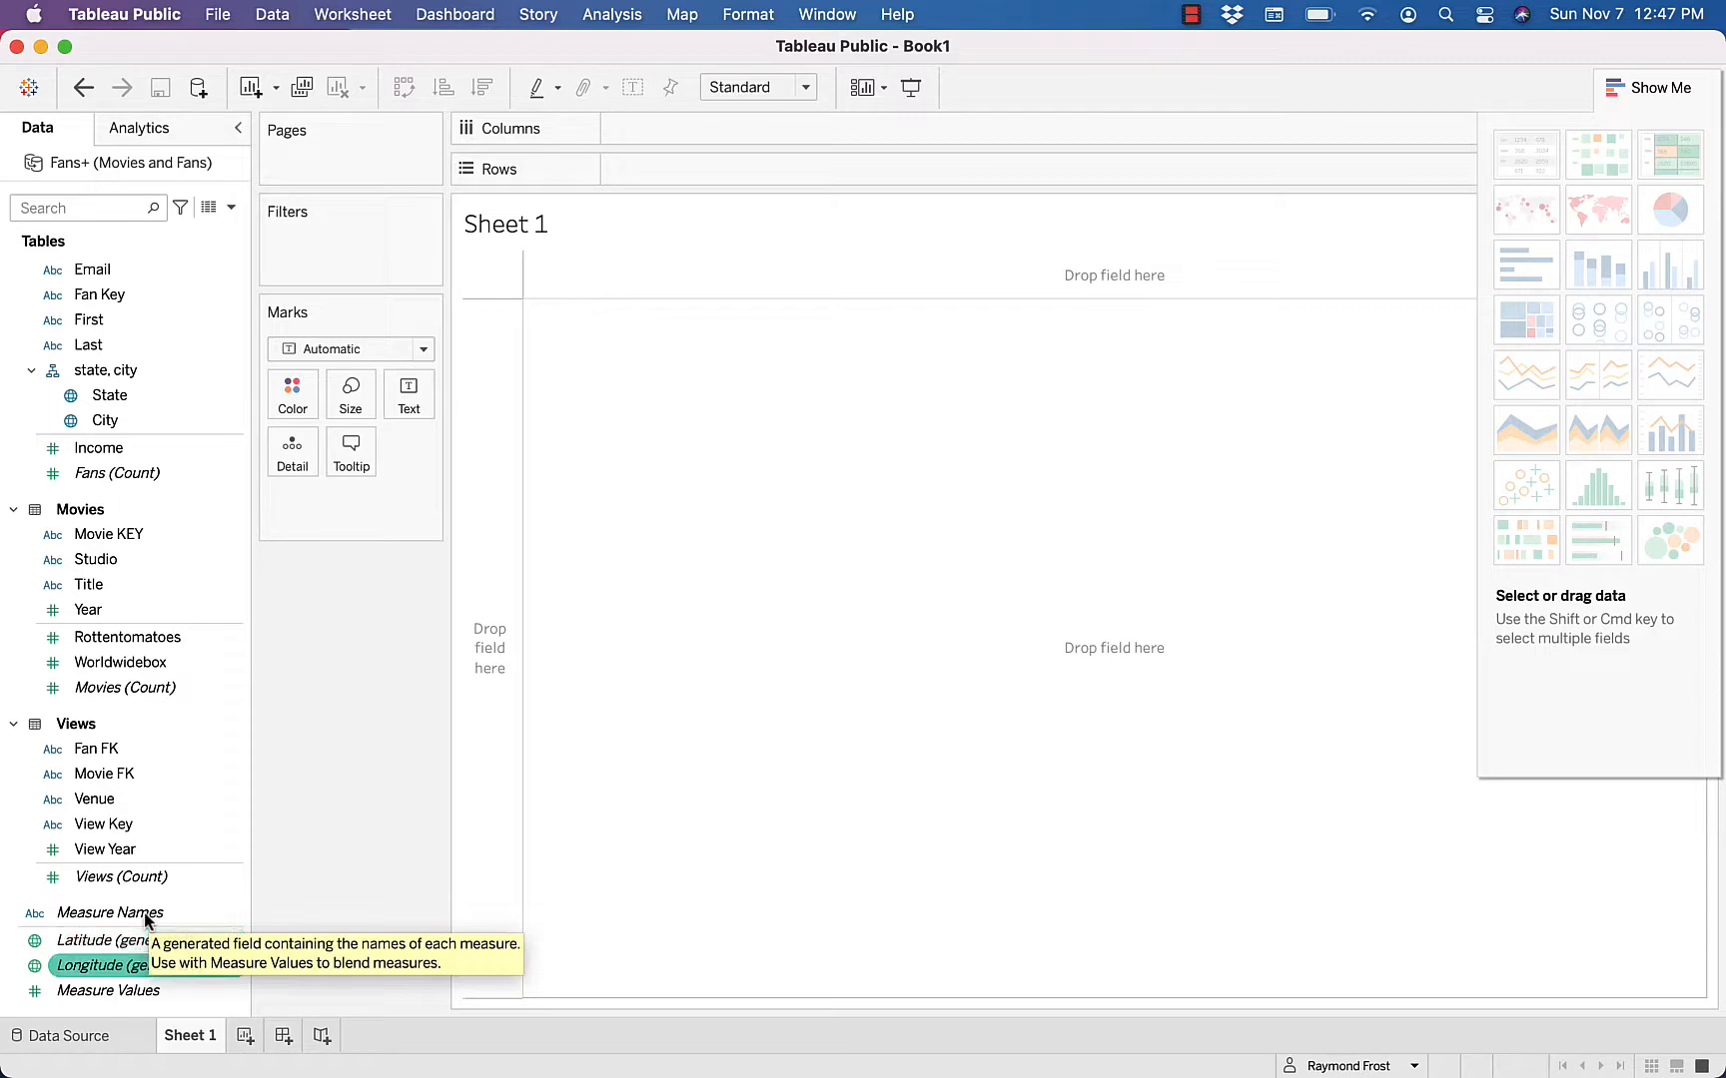
{"action": "key", "text": "Up"}
{"action": "key", "text": "Down"}
{"action": "key", "text": "Up"}
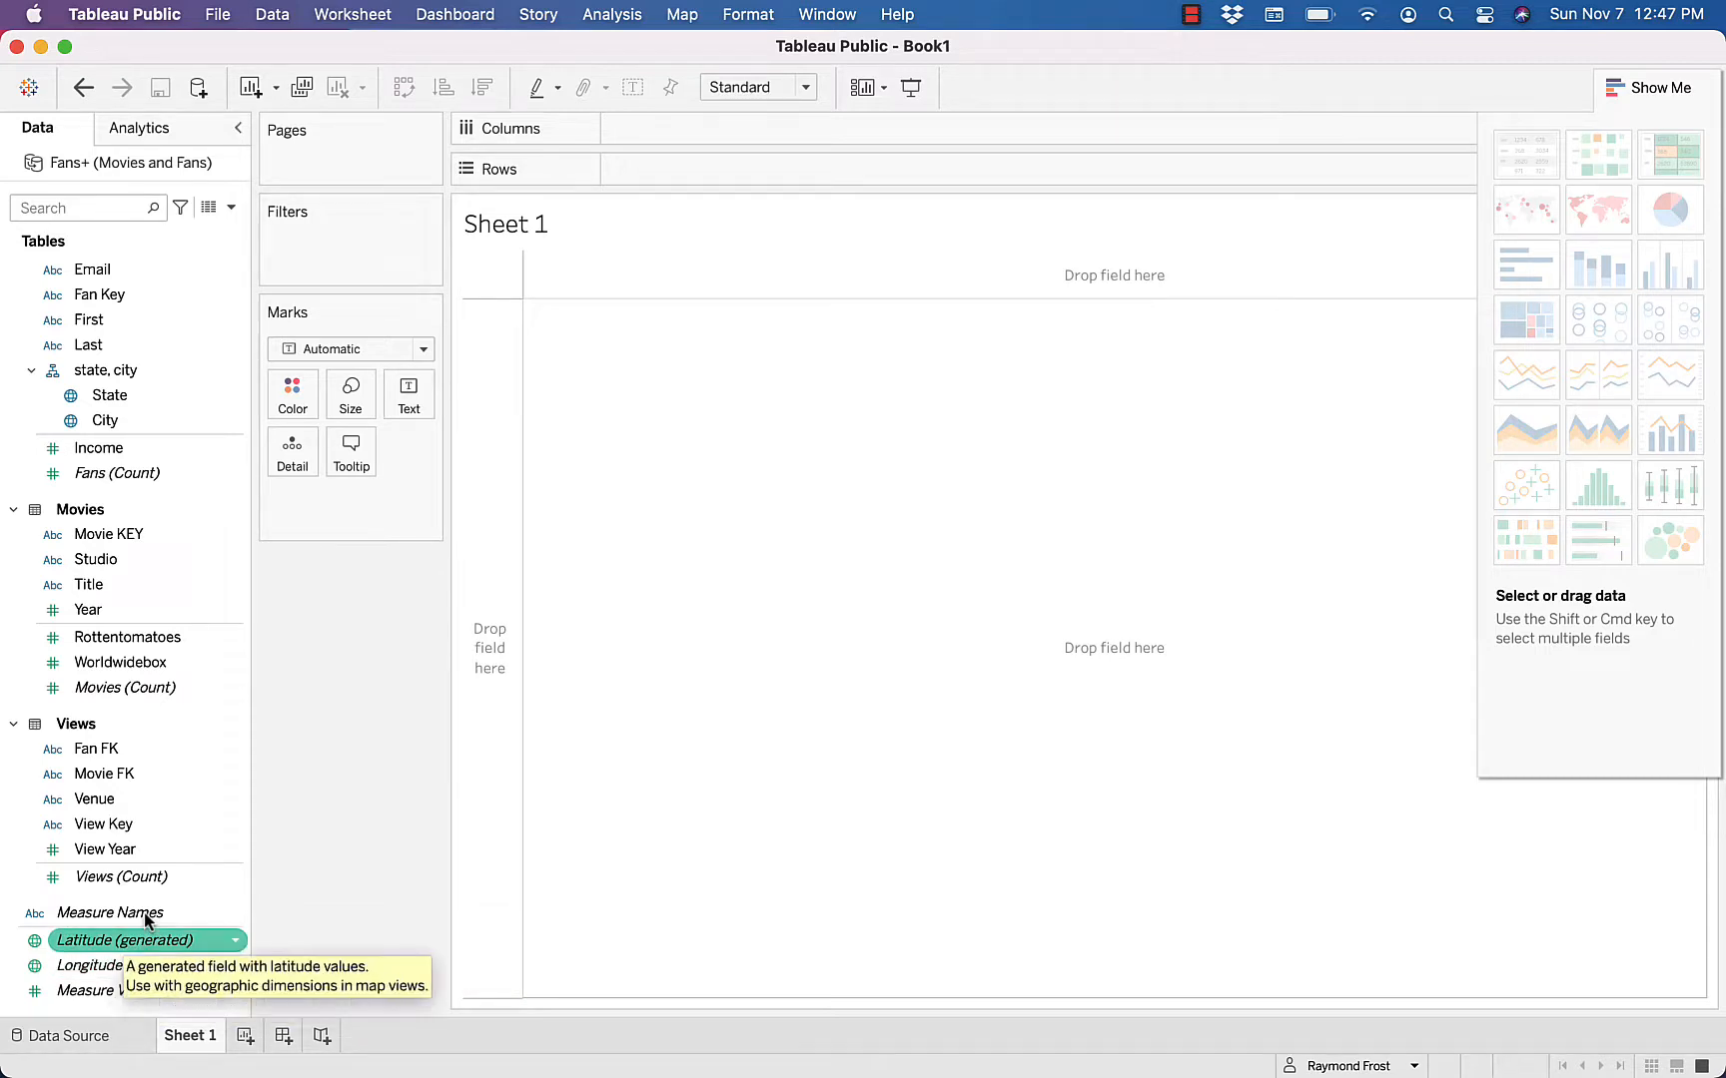
{"action": "key", "text": "Down"}
{"action": "key", "text": "Up"}
{"action": "key", "text": "Down"}
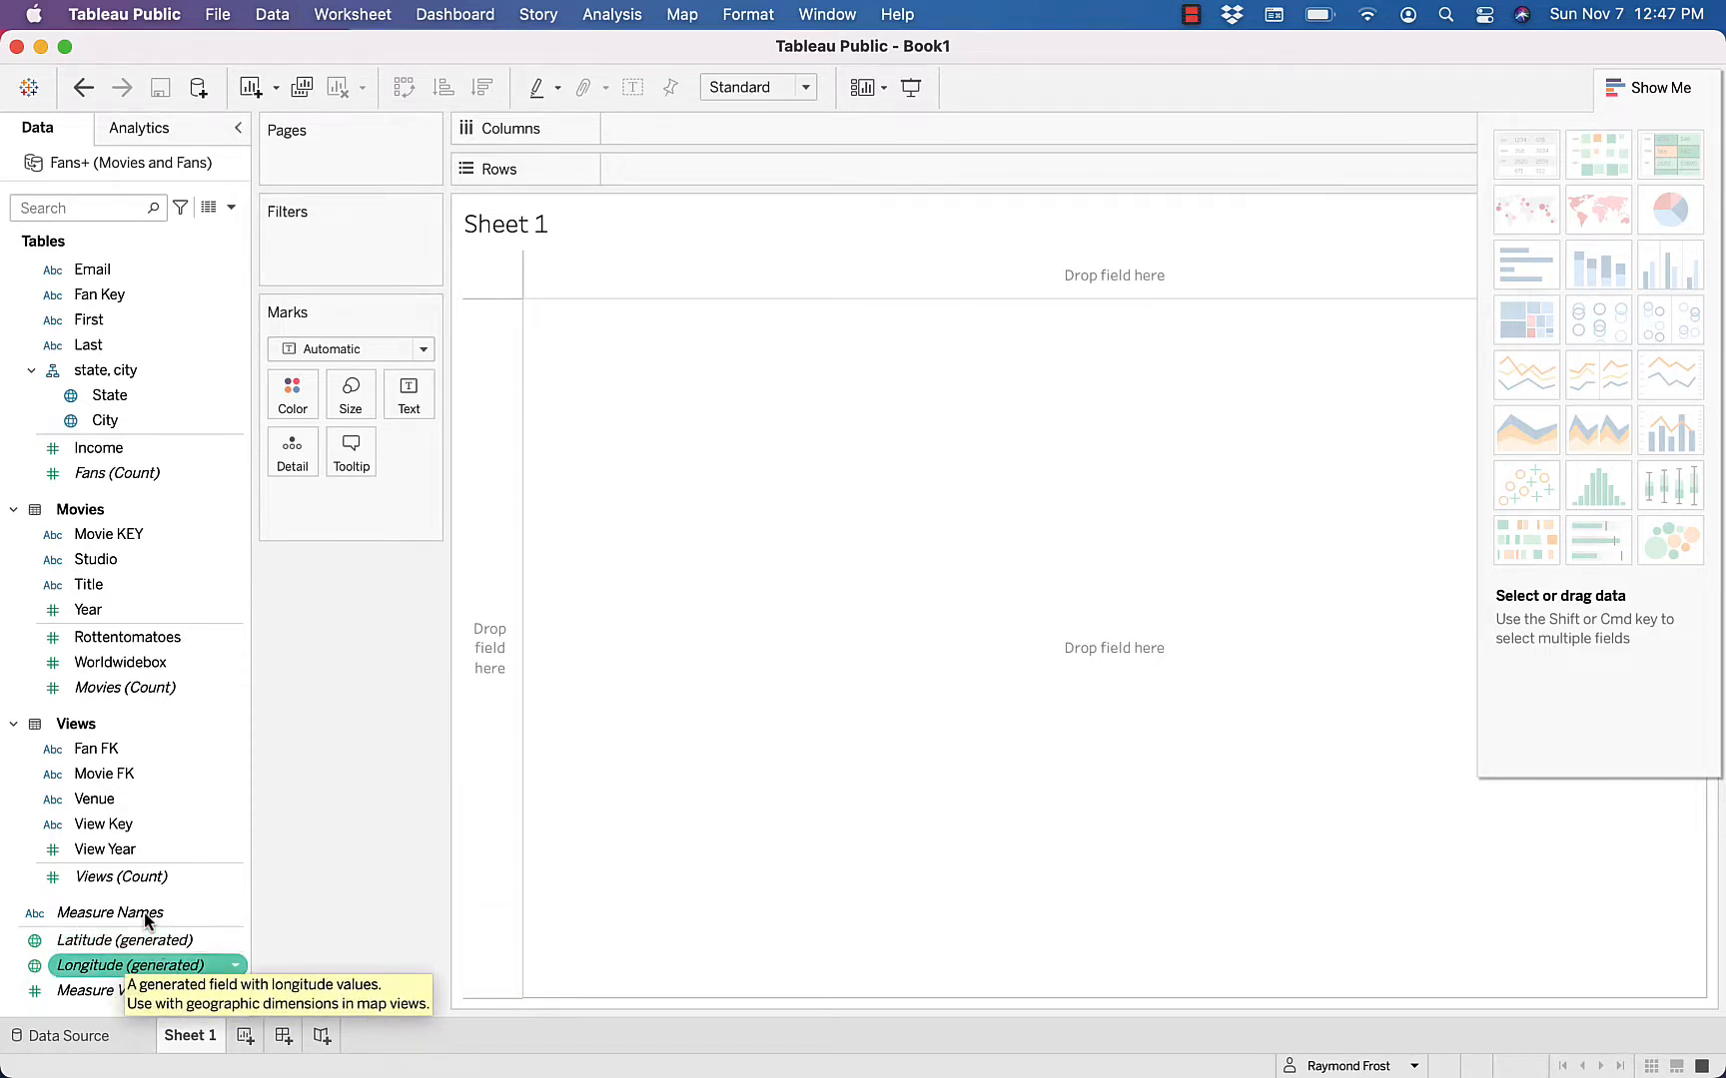
{"action": "key", "text": "Up"}
{"action": "left_click", "coordinate": [67, 397]}
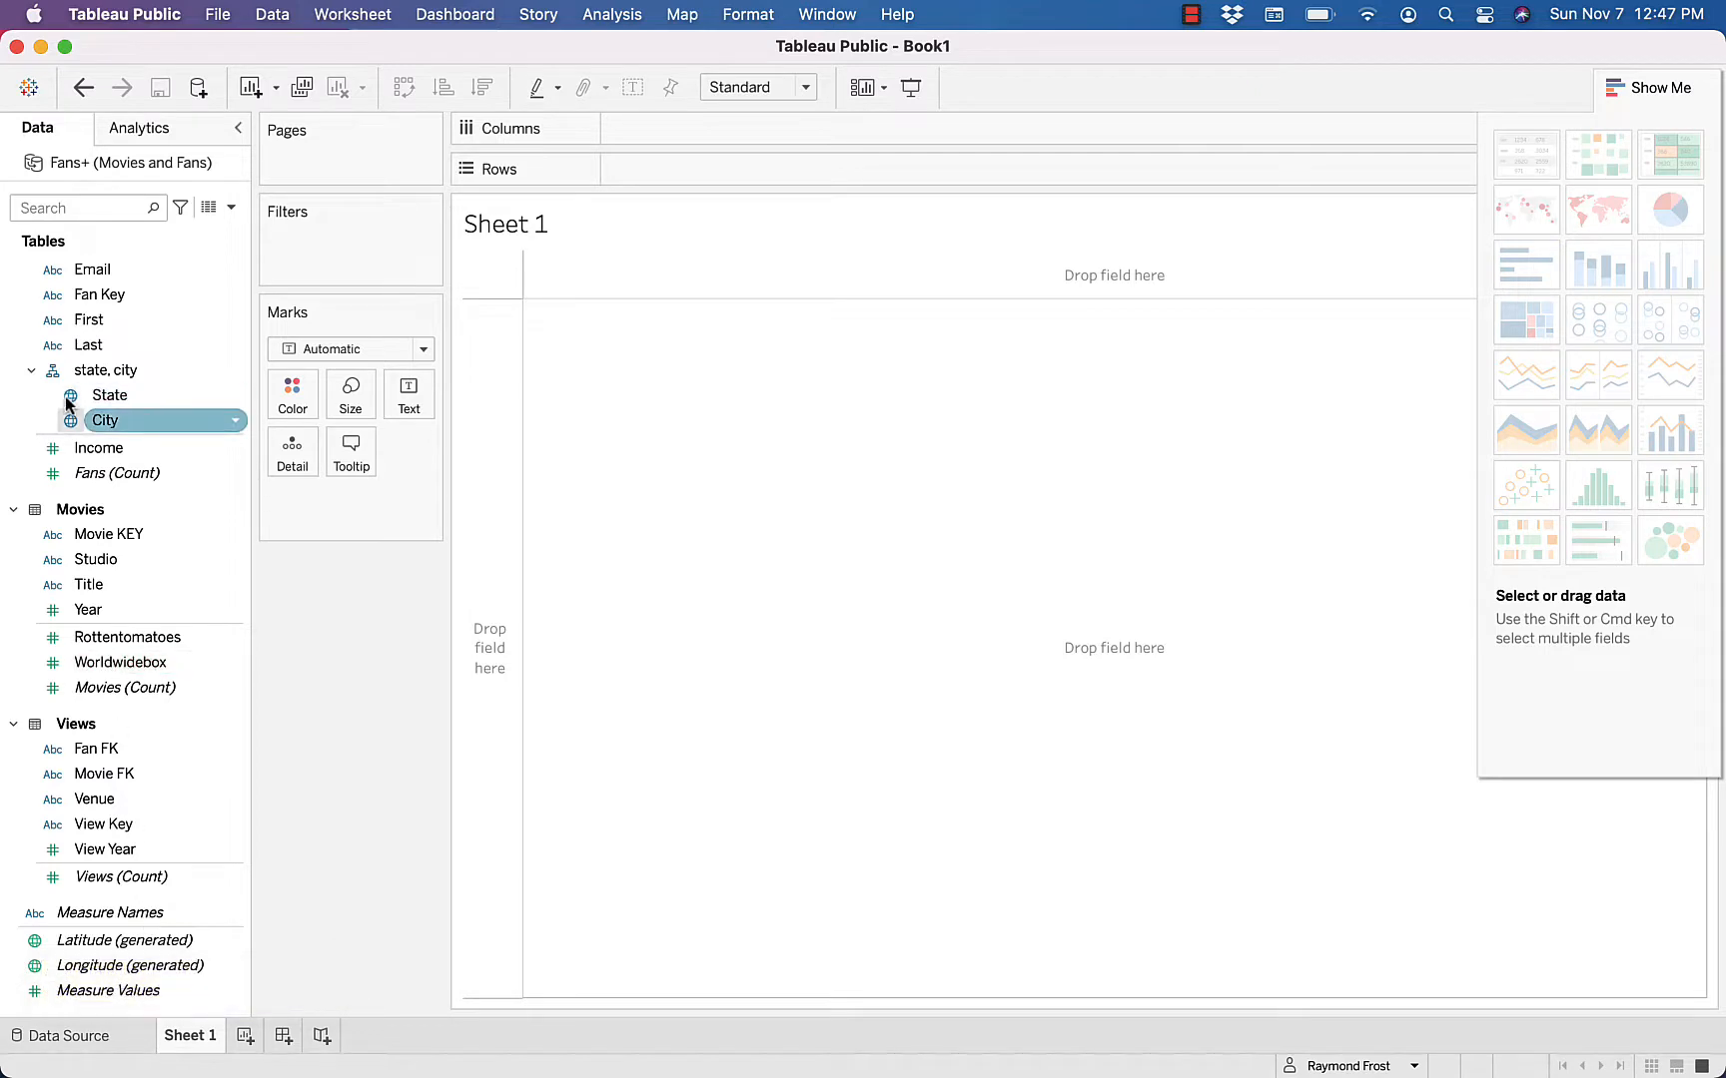
{"action": "left_click", "coordinate": [72, 945]}
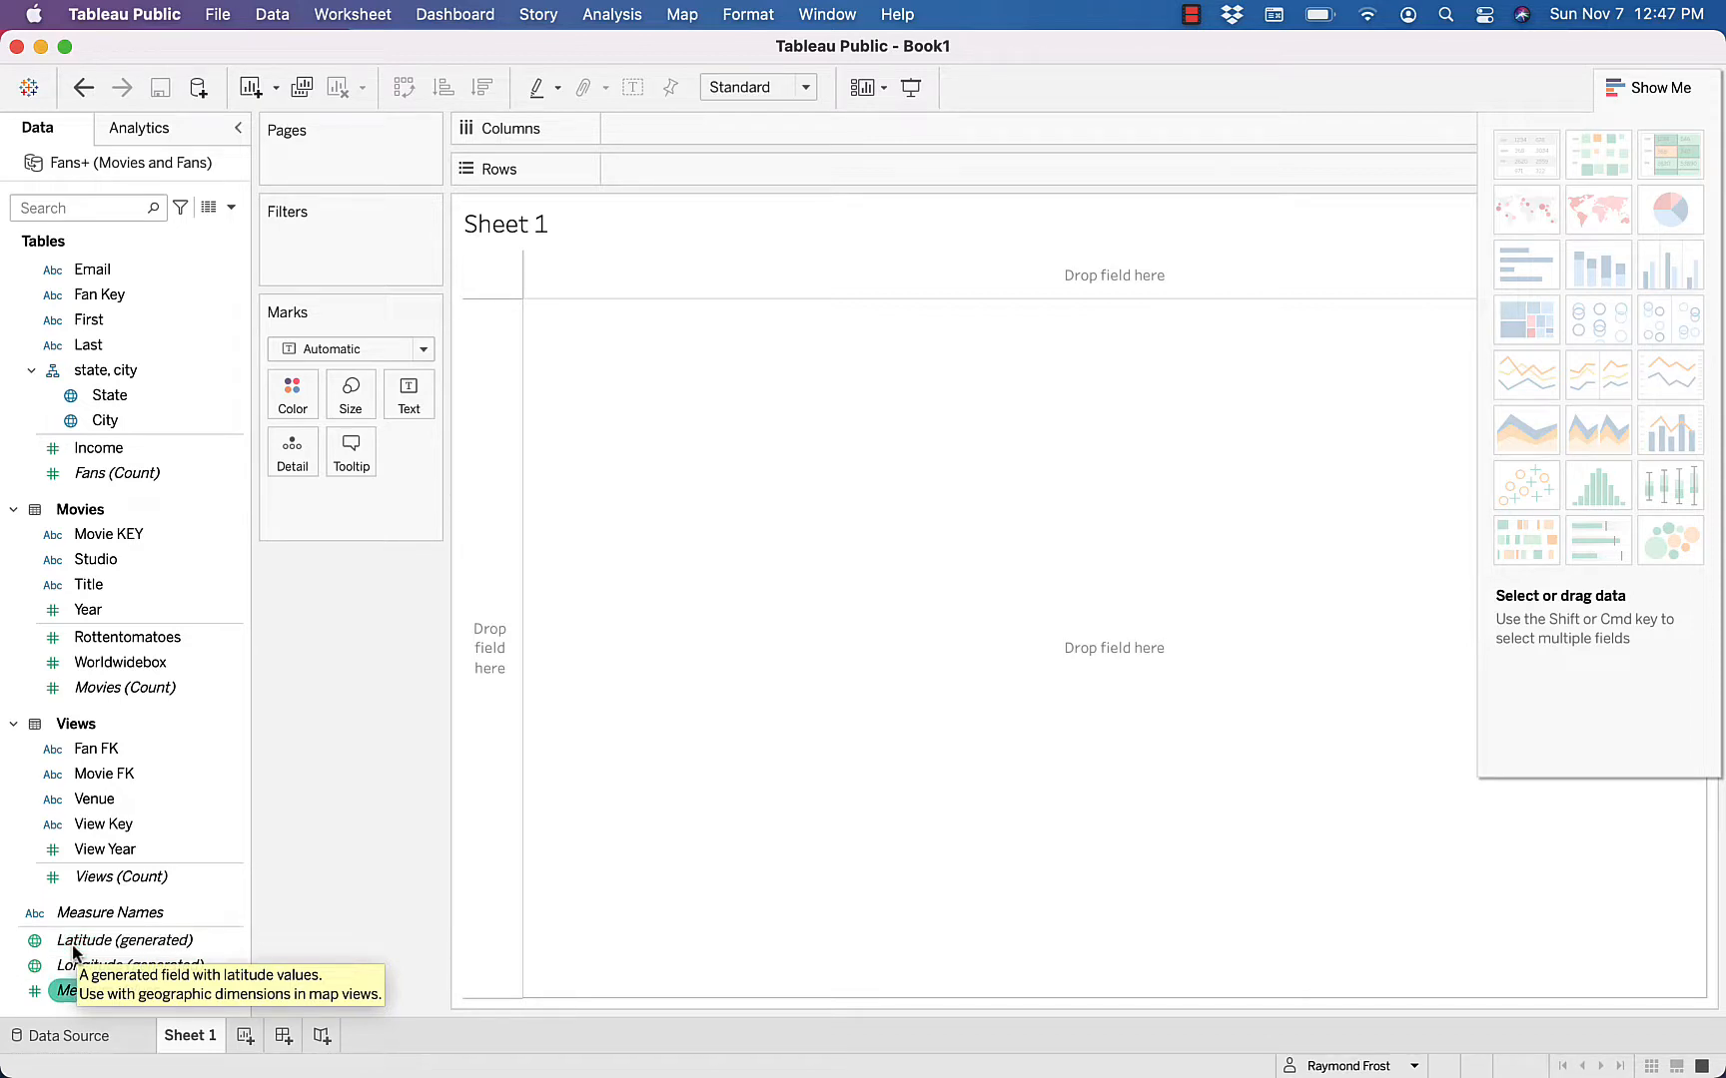
{"action": "left_click", "coordinate": [153, 991]}
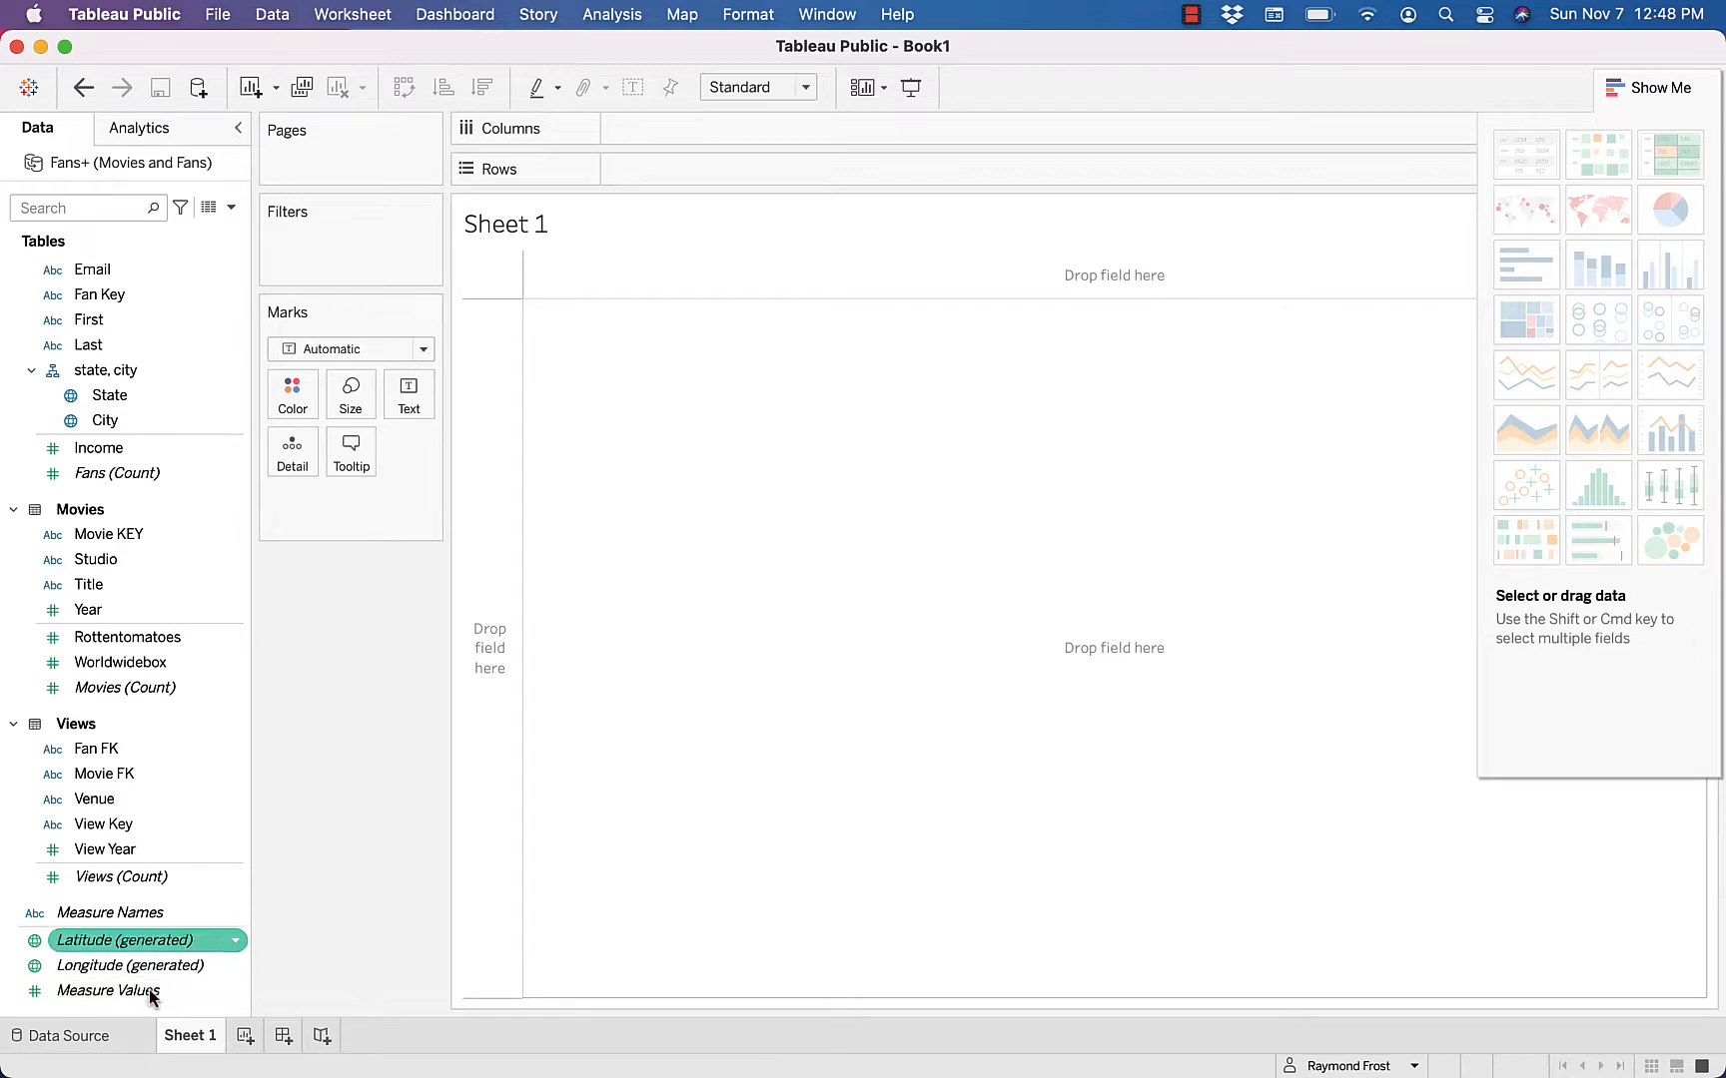
Build a text table of movie Title rows with Views (Count), and add Measure Values to the table to give the count column a header
{"action": "double_click", "coordinate": [88, 585]}
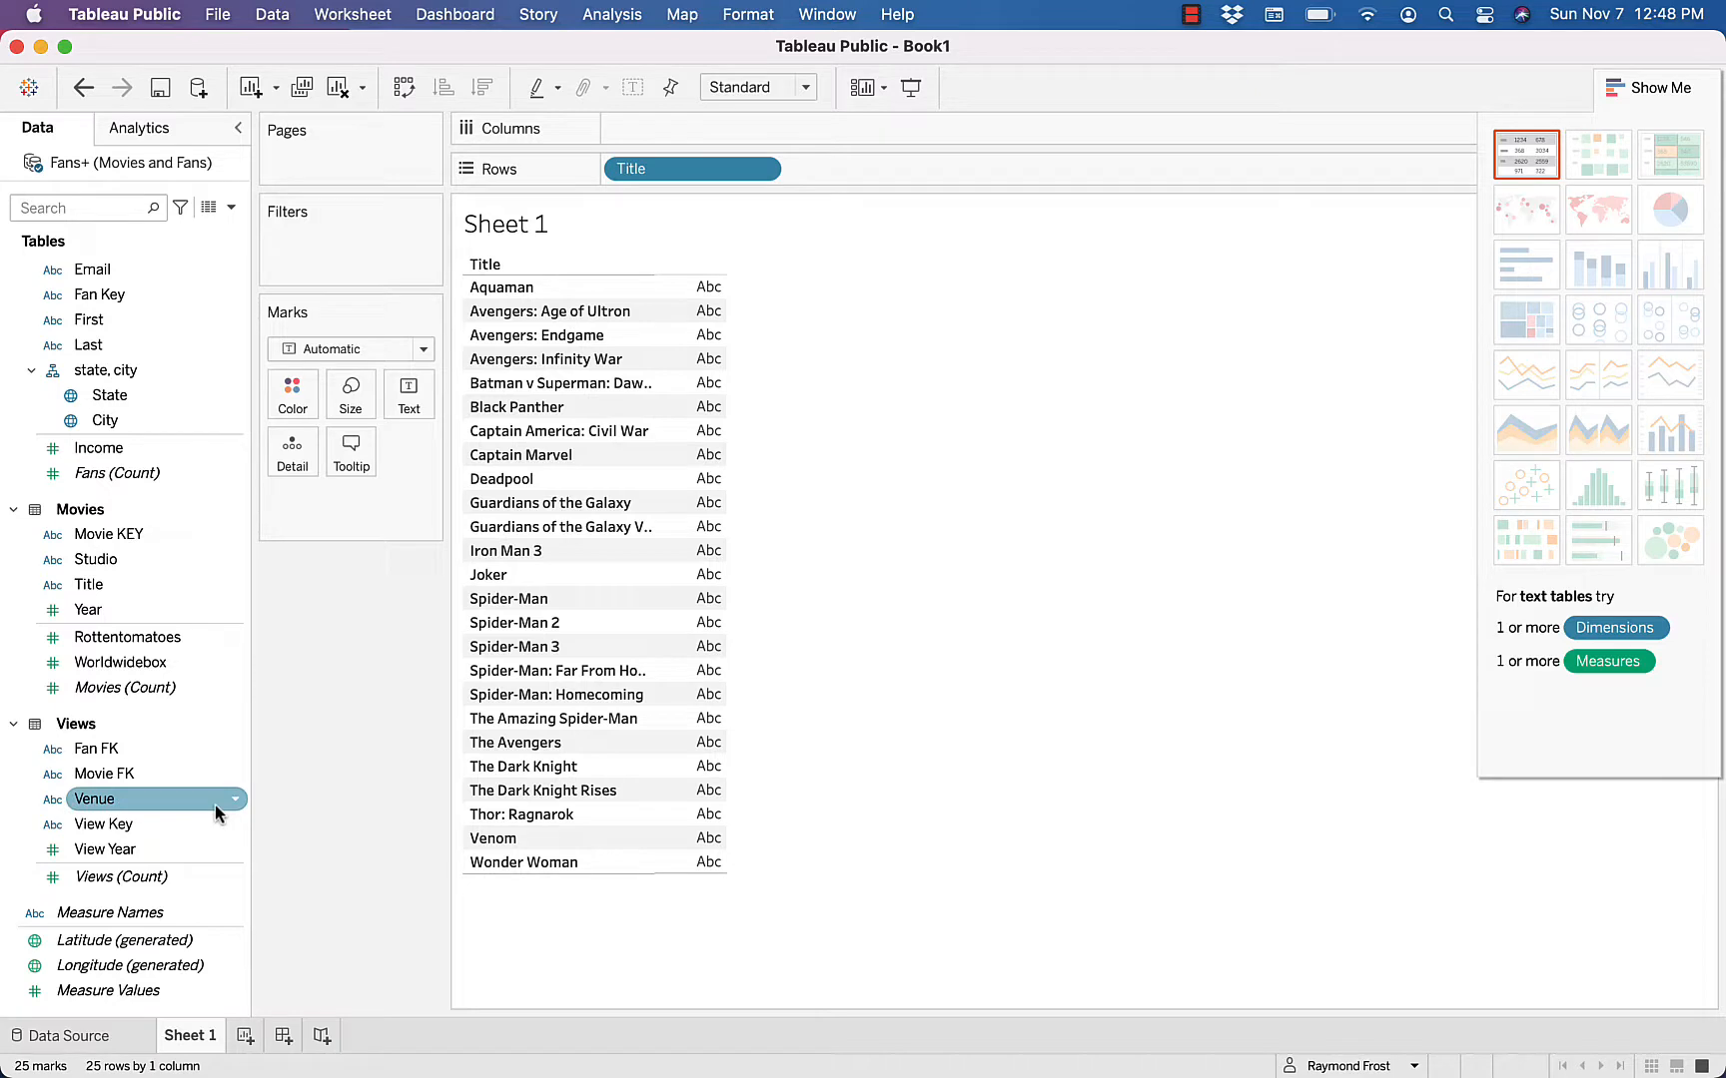
{"action": "double_click", "coordinate": [93, 884]}
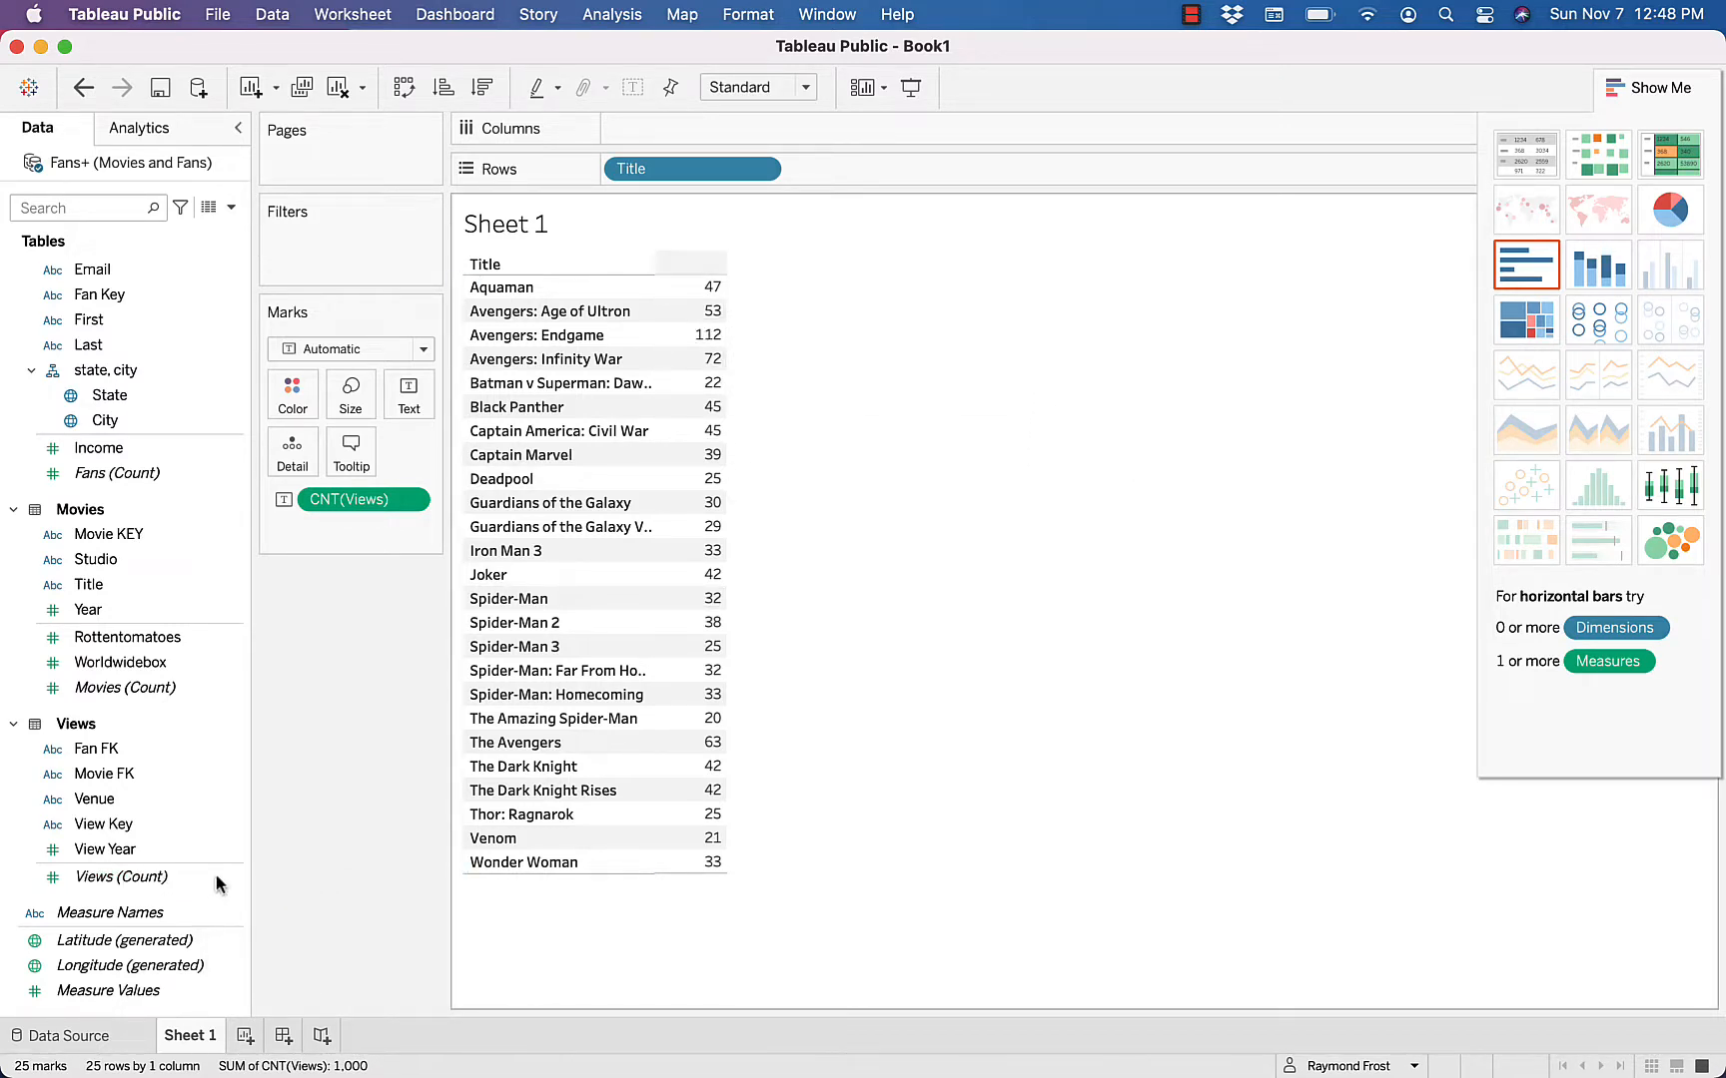
{"action": "mouse_move", "coordinate": [717, 420]}
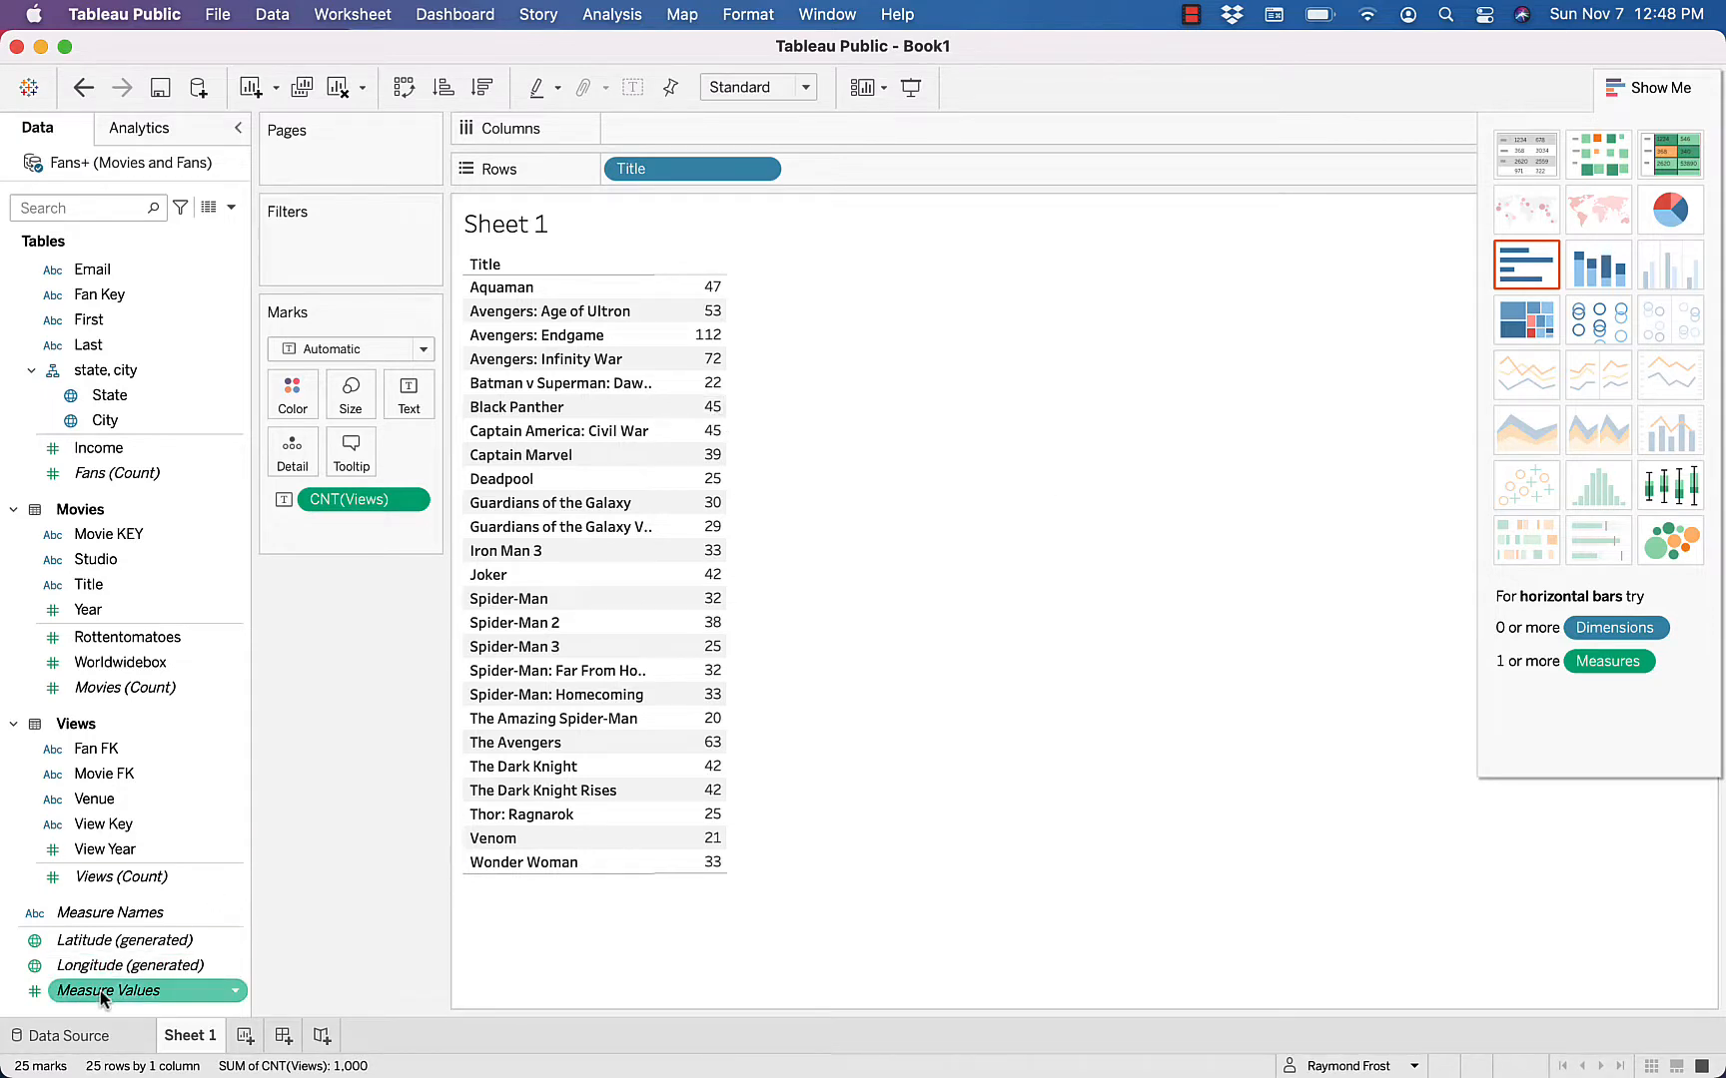
{"action": "left_click_drag", "start_coordinate": [104, 997], "coordinate": [713, 626]}
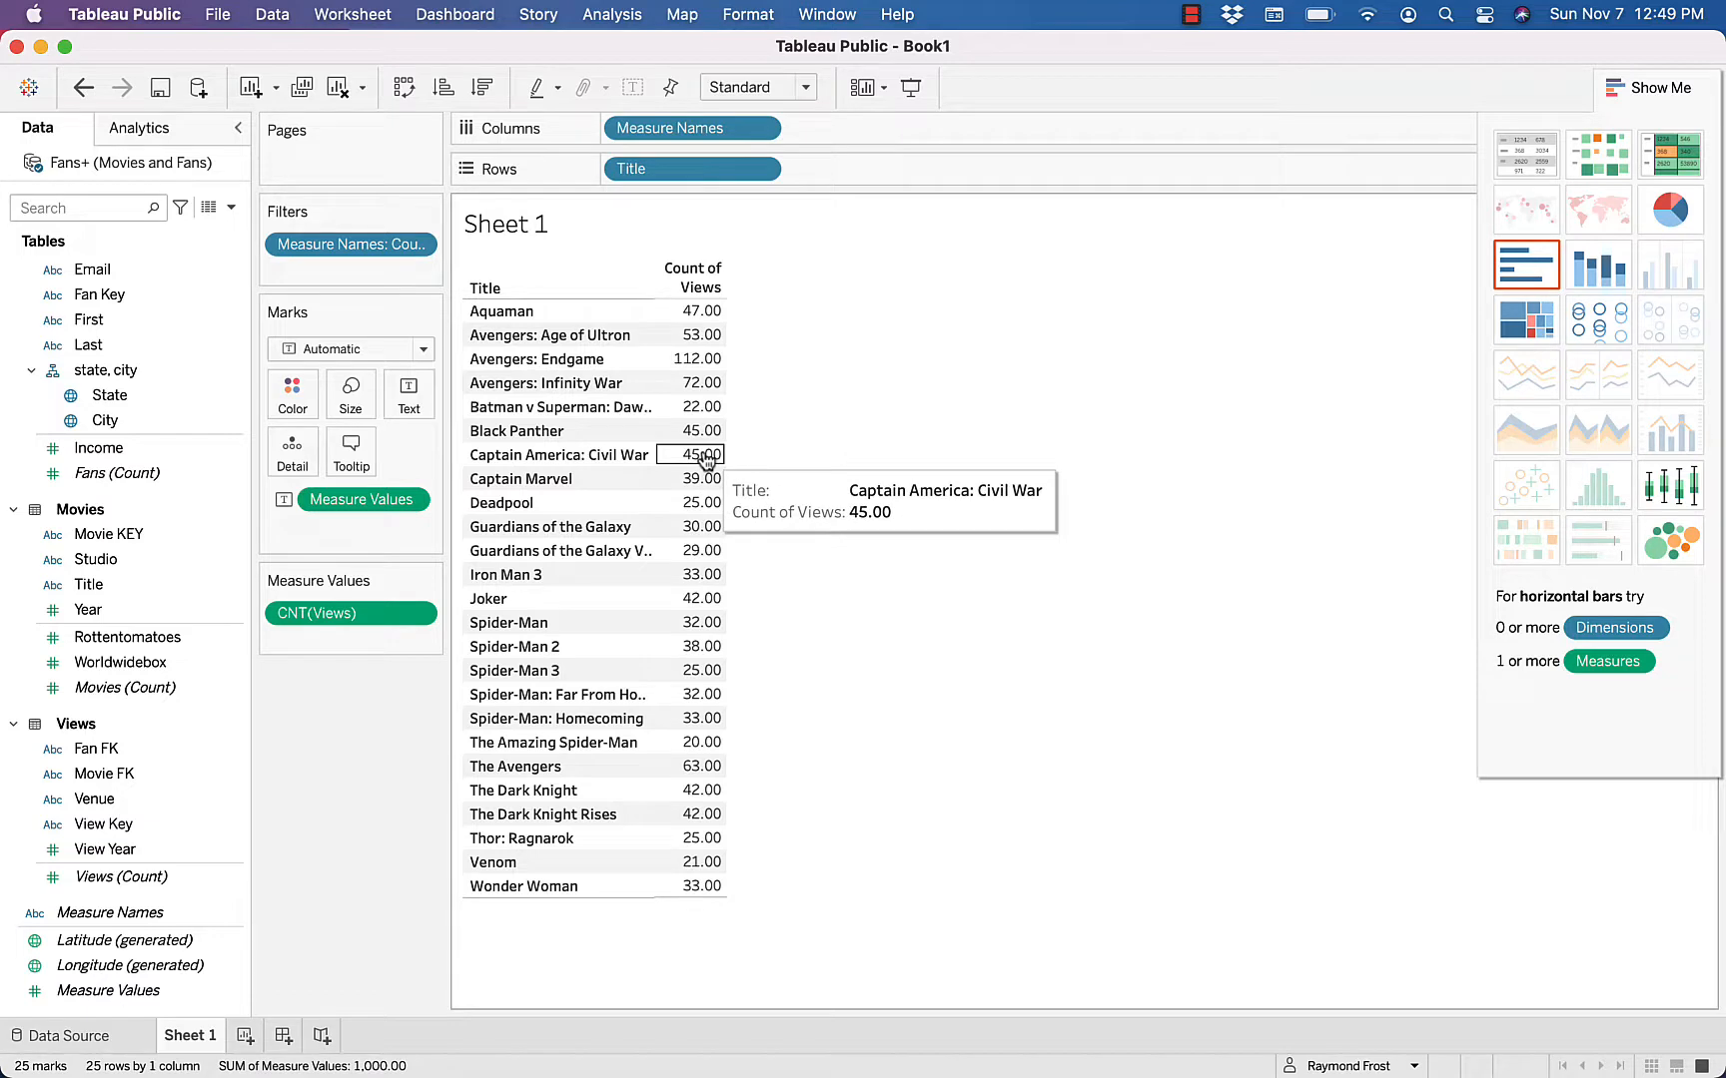
Format the CNT(Views) field's numbers as Number (Standard) and close the formatting options
{"action": "right_click", "coordinate": [714, 383]}
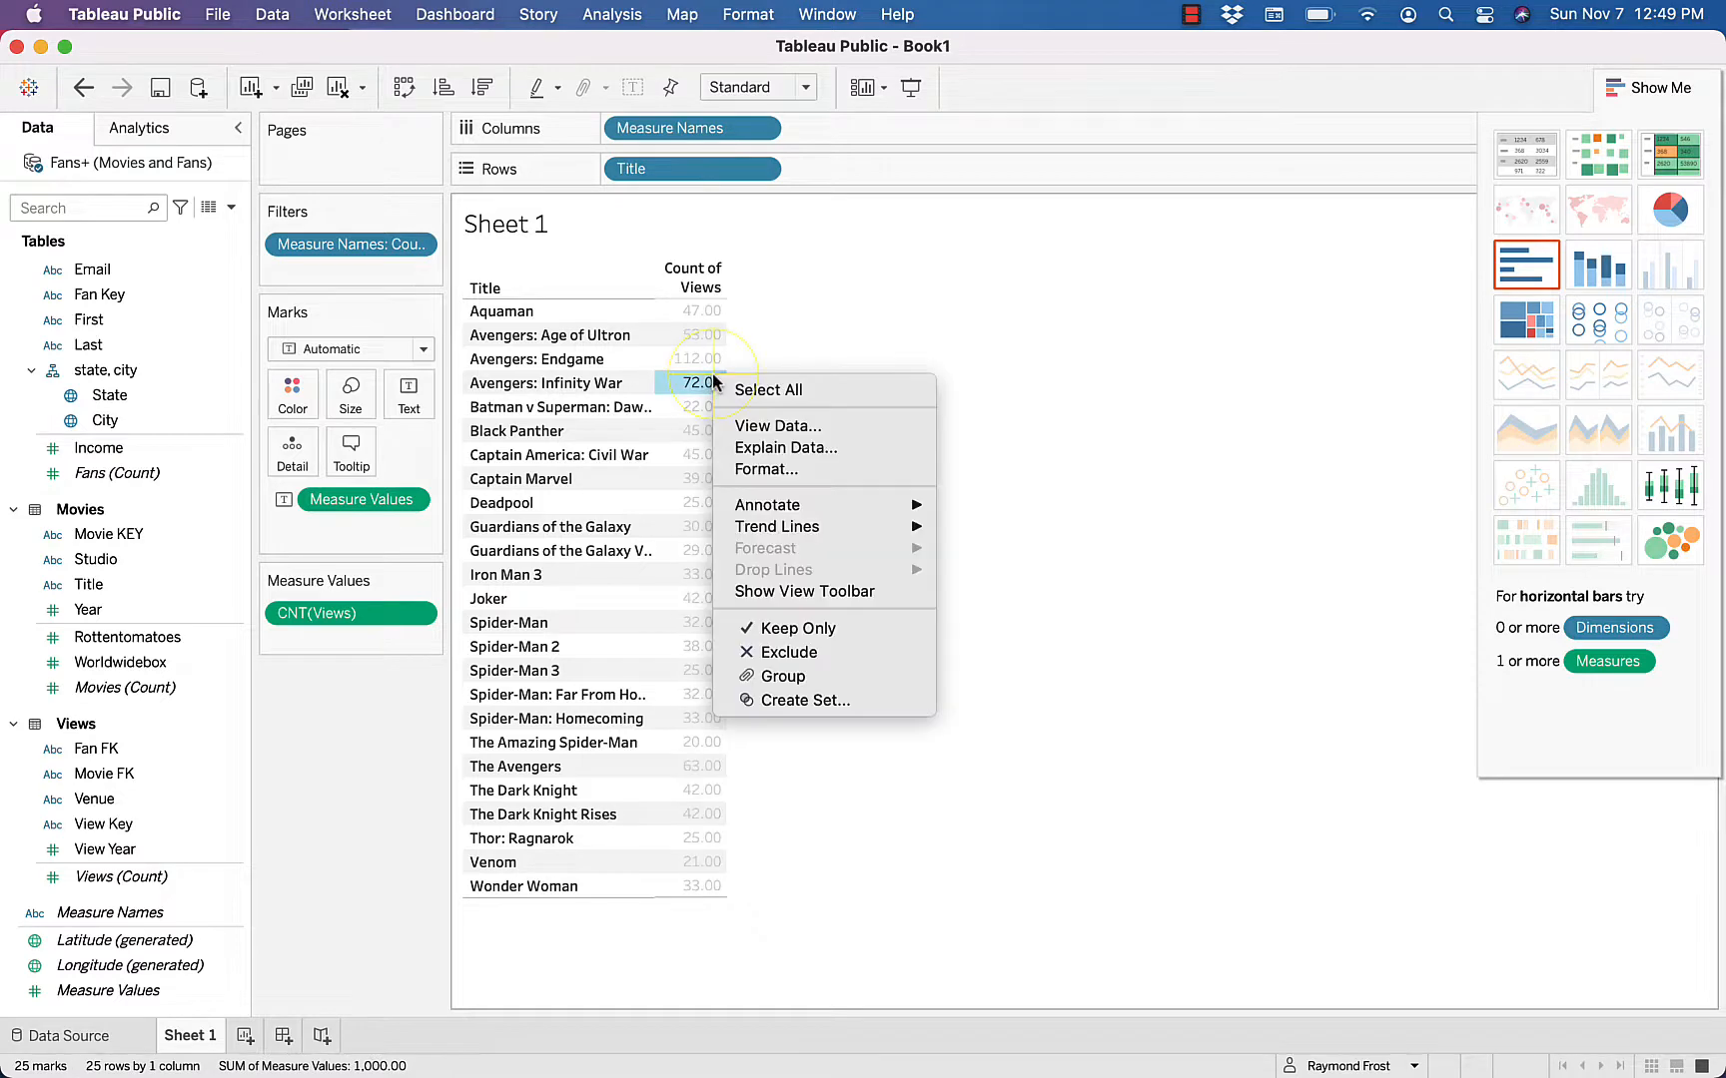
{"action": "left_click", "coordinate": [766, 470]}
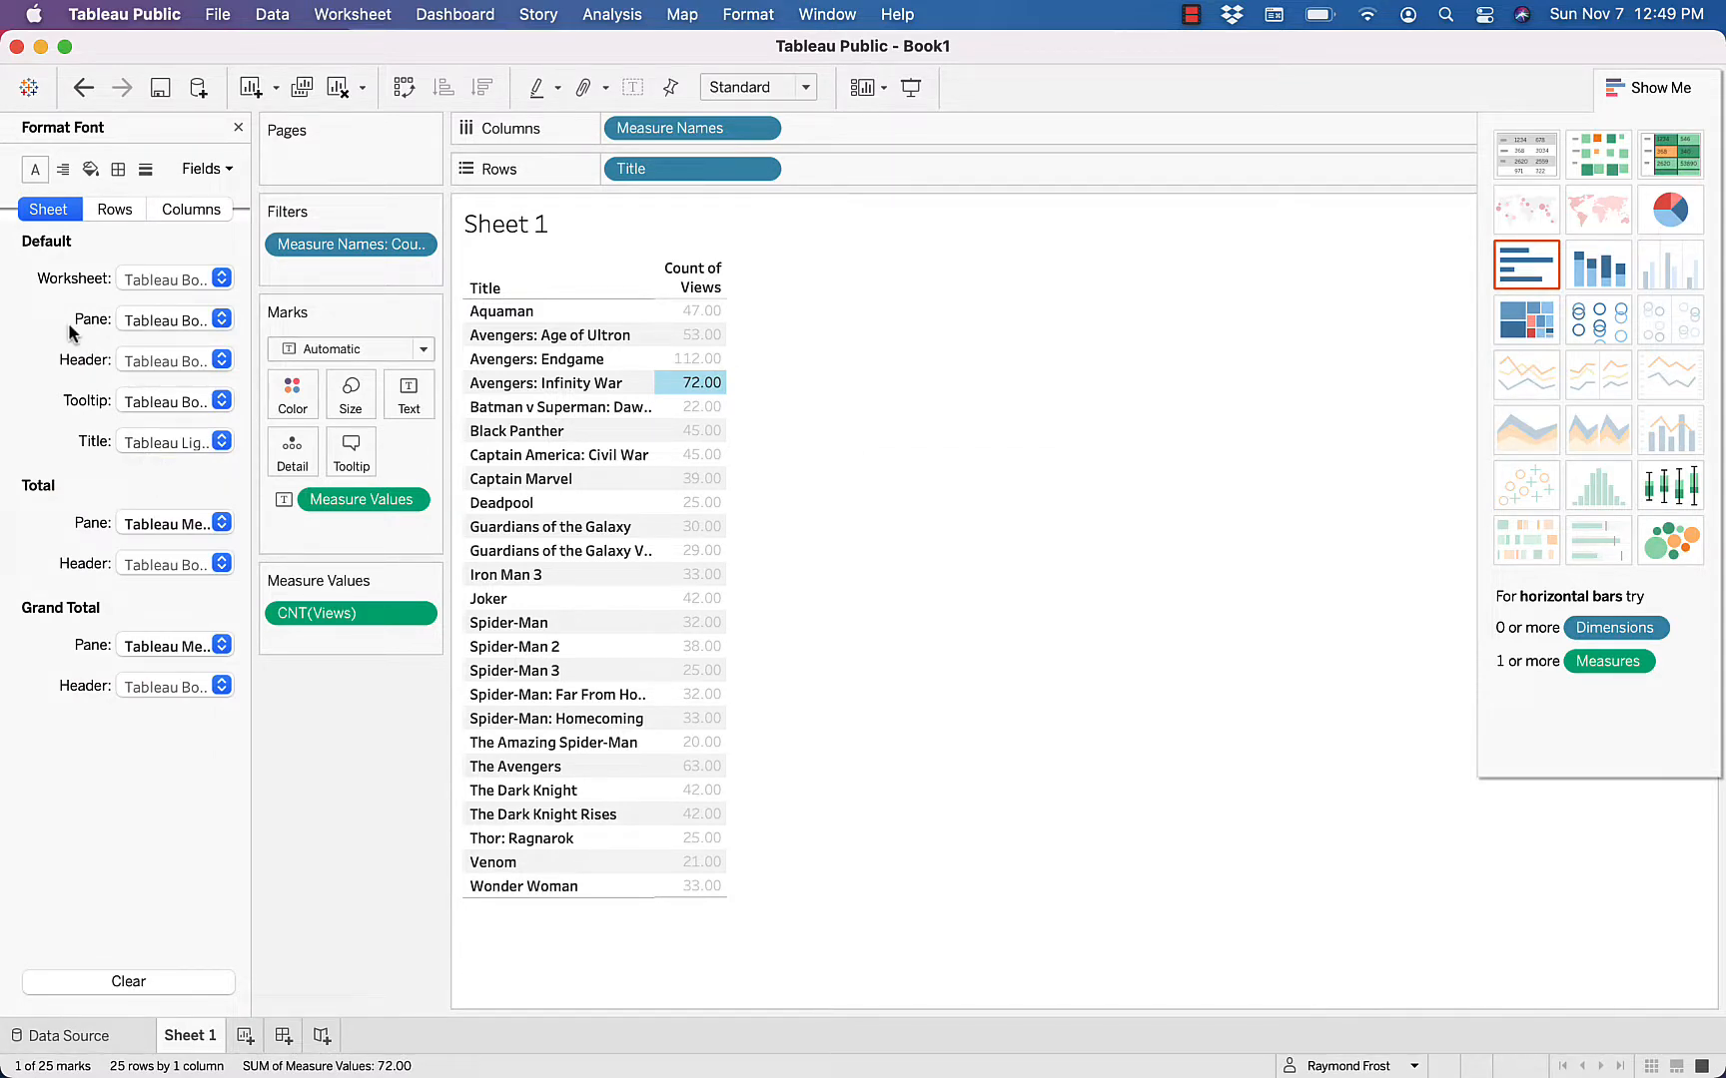
{"action": "left_click", "coordinate": [229, 170]}
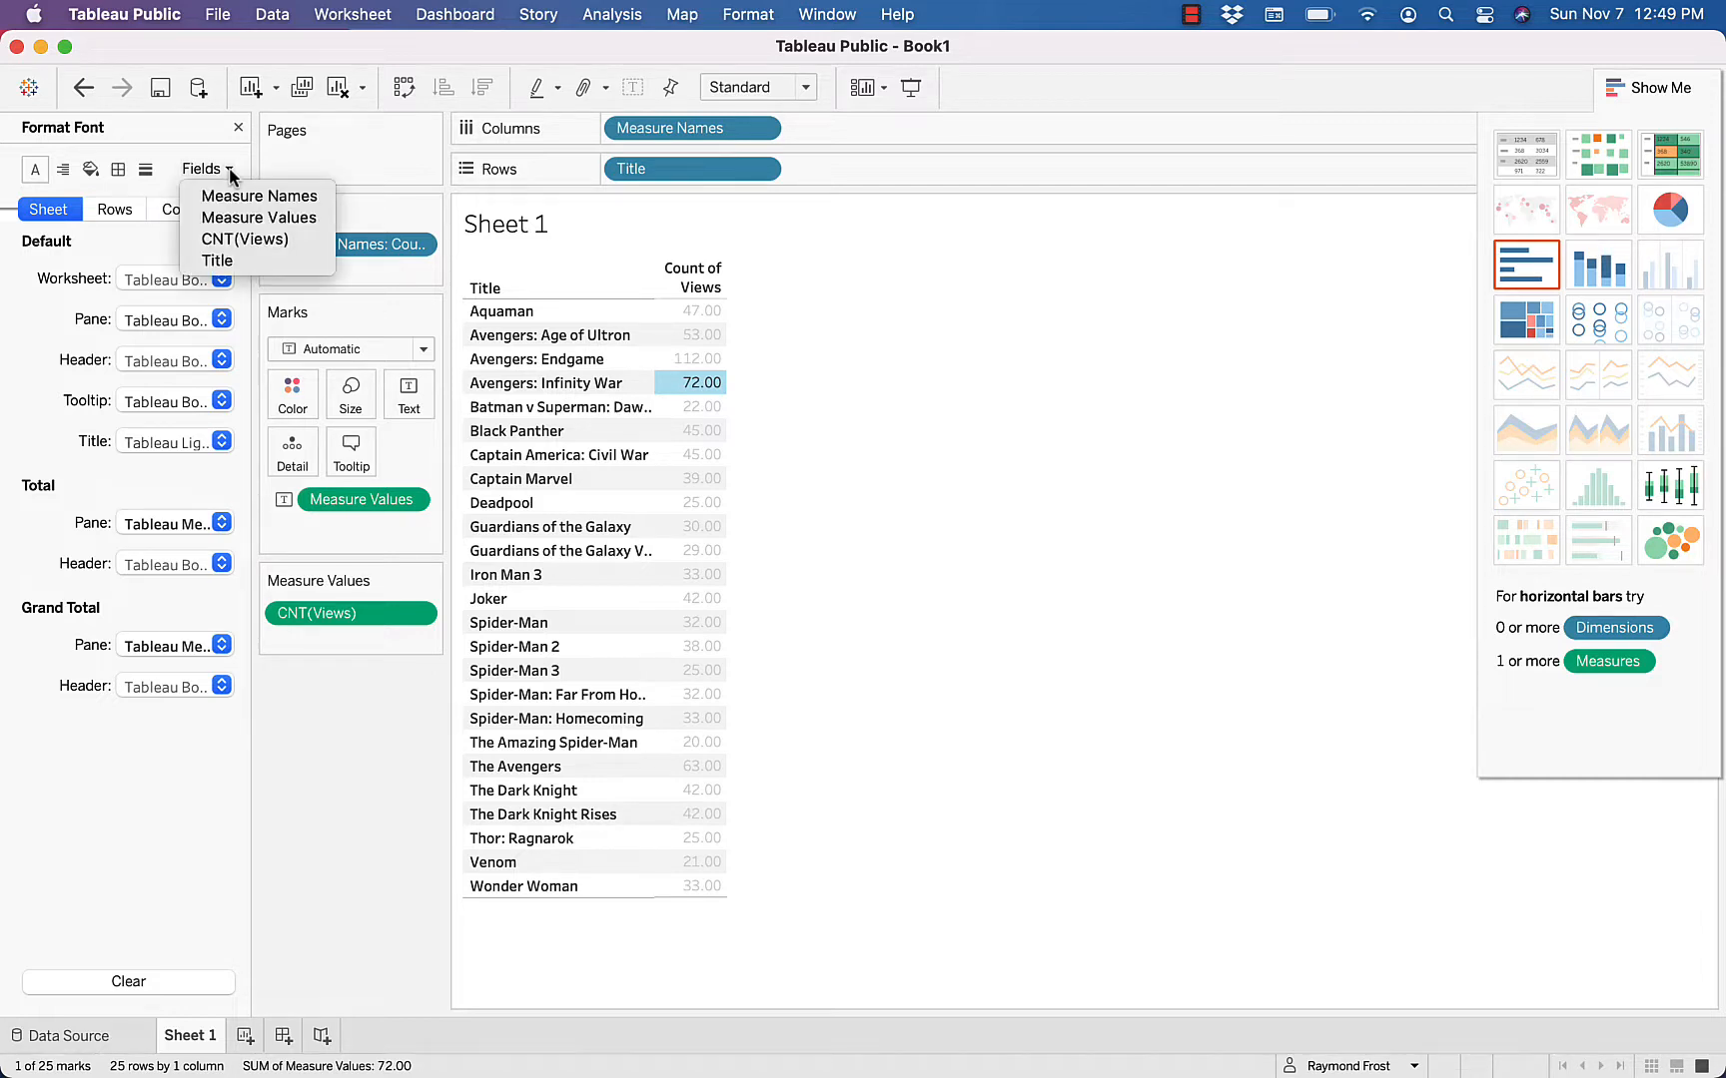
{"action": "left_click", "coordinate": [247, 243]}
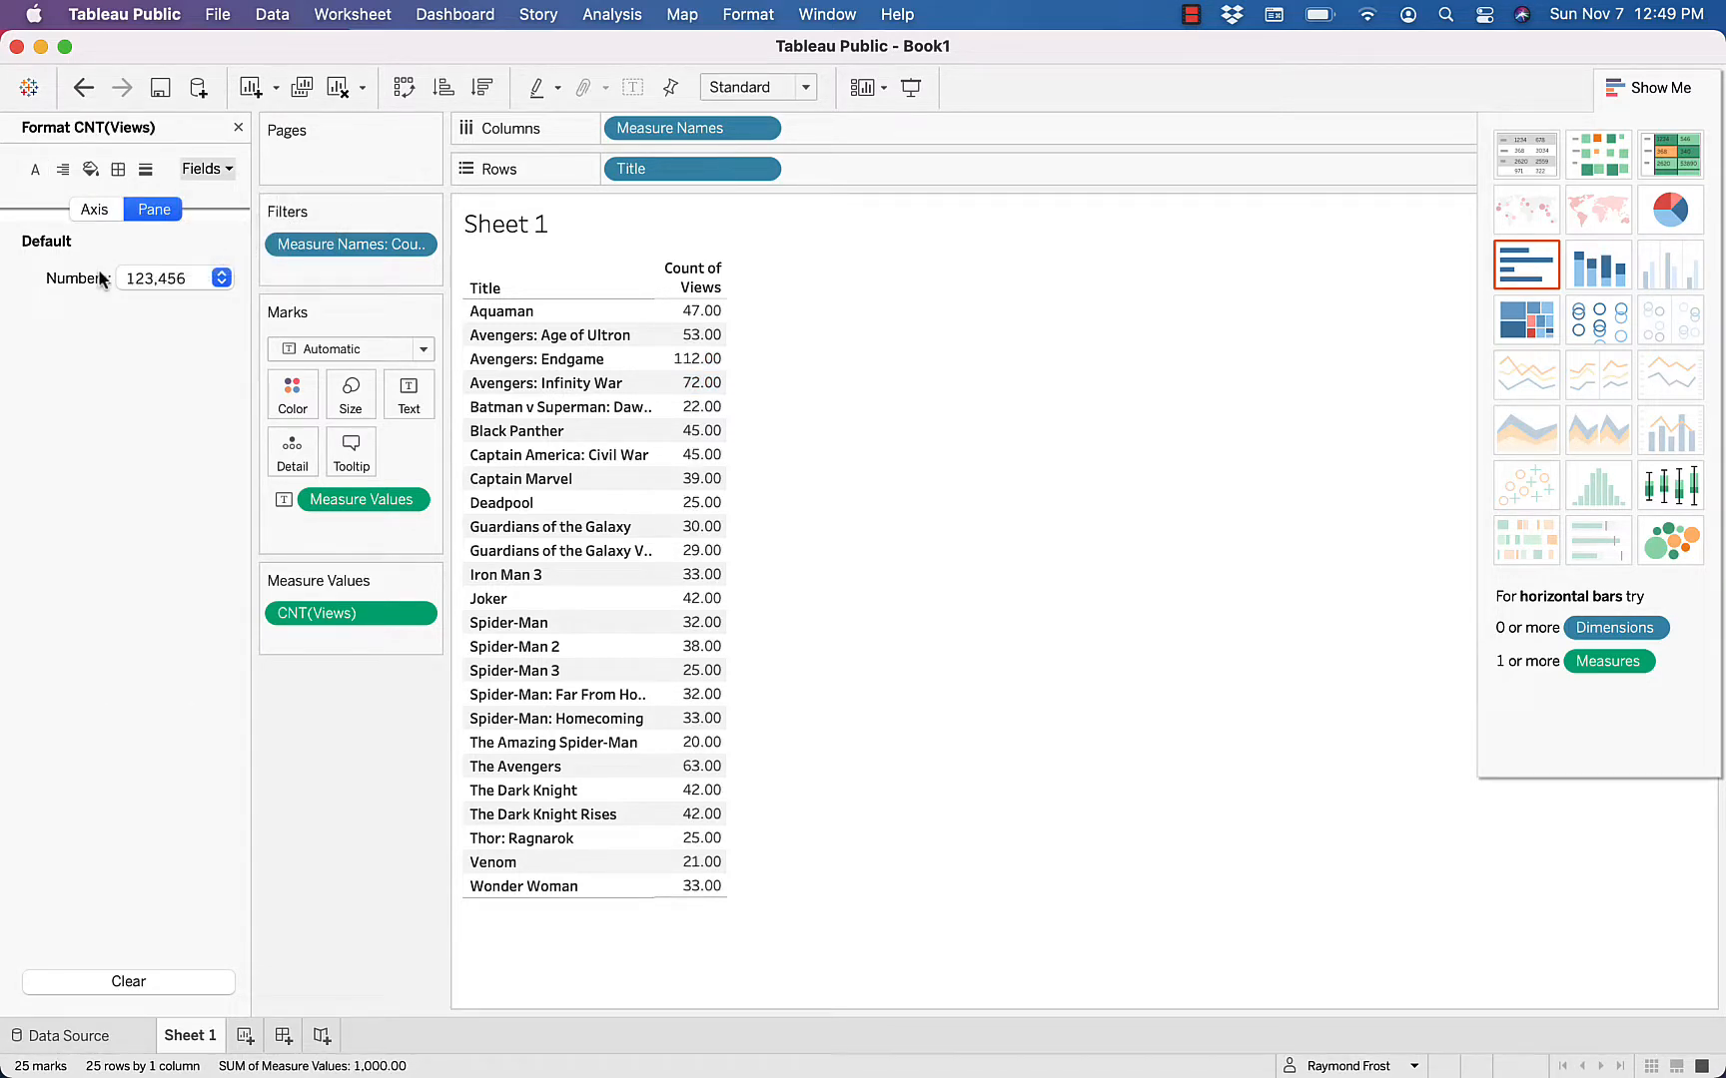
{"action": "left_click", "coordinate": [221, 278]}
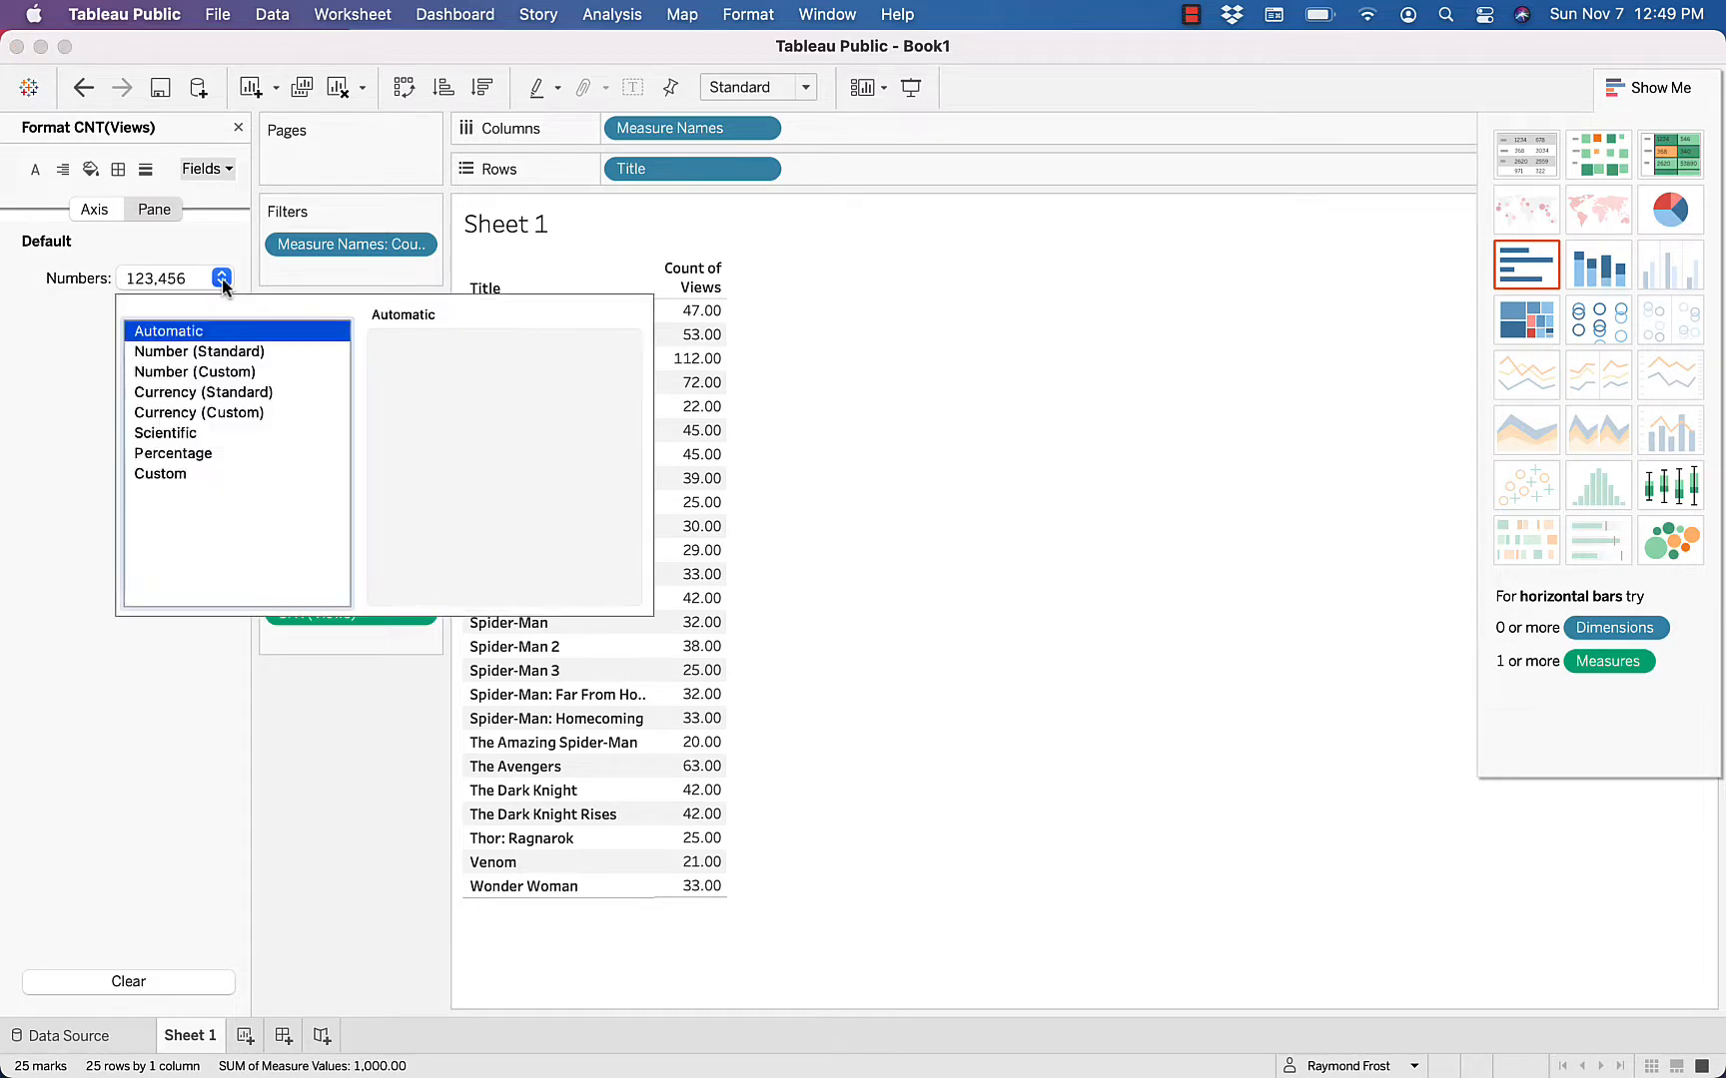
{"action": "left_click", "coordinate": [183, 352]}
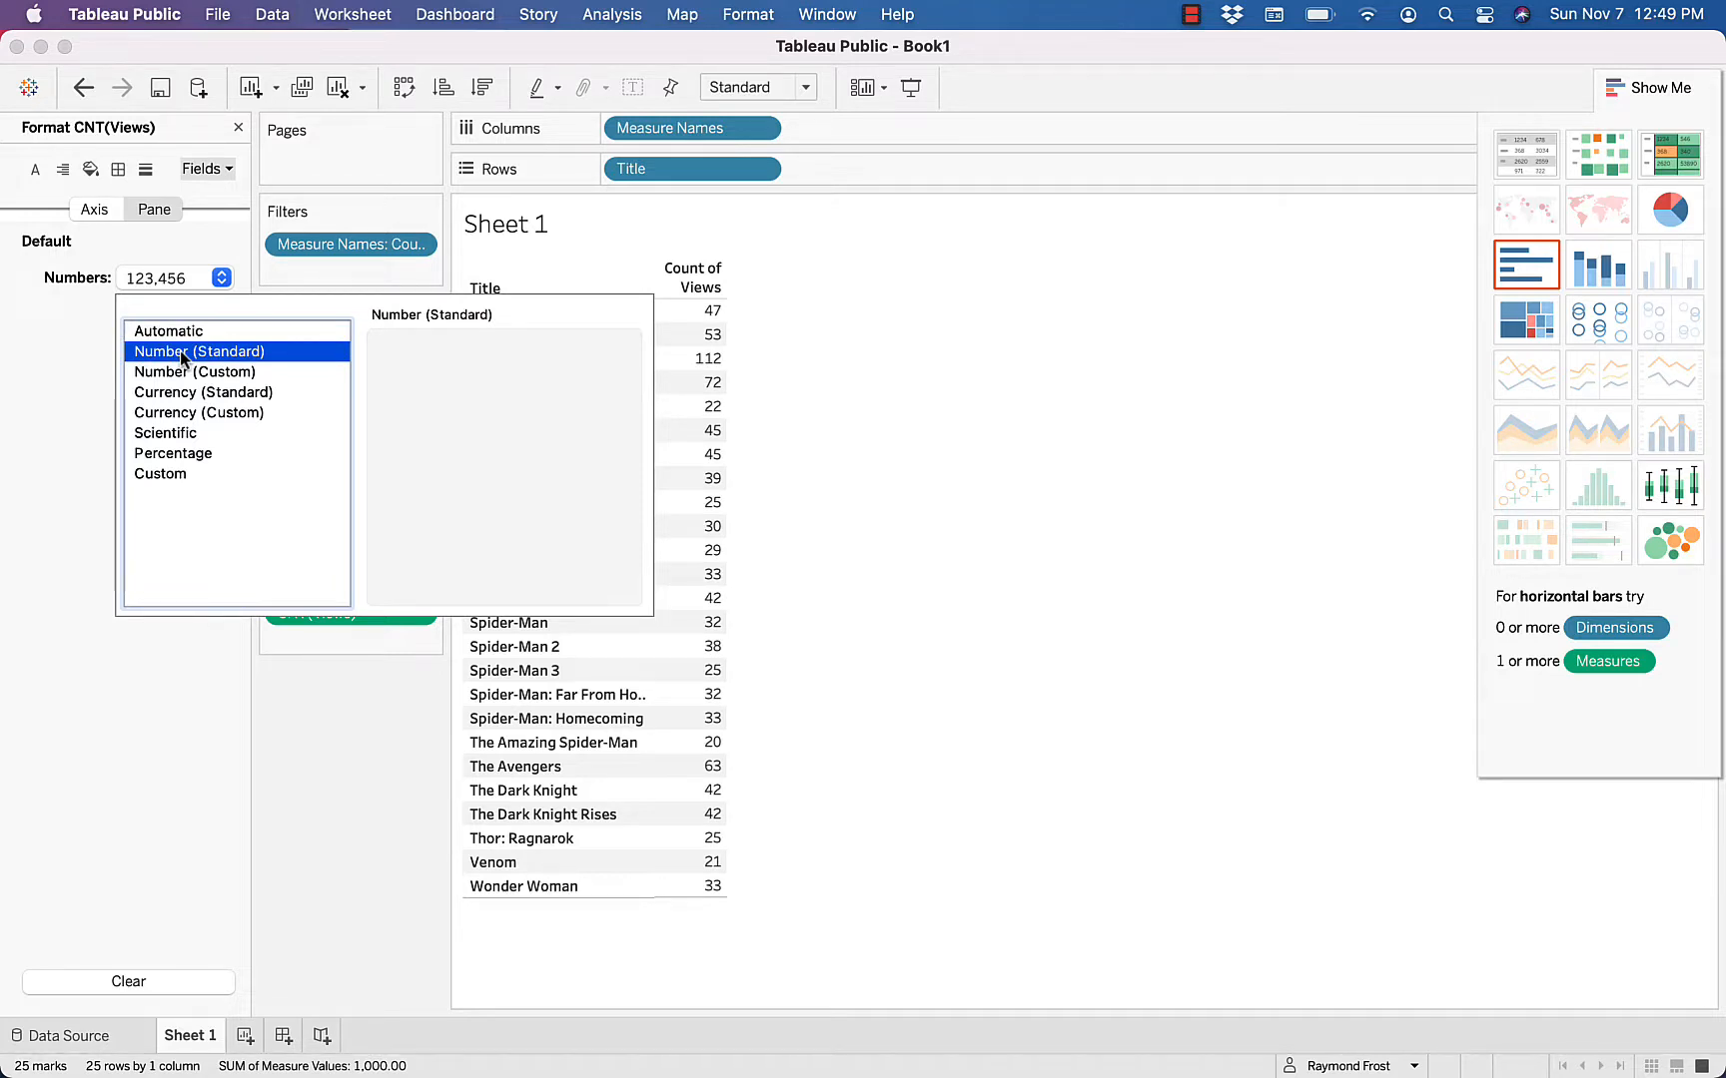
{"action": "left_click", "coordinate": [26, 372]}
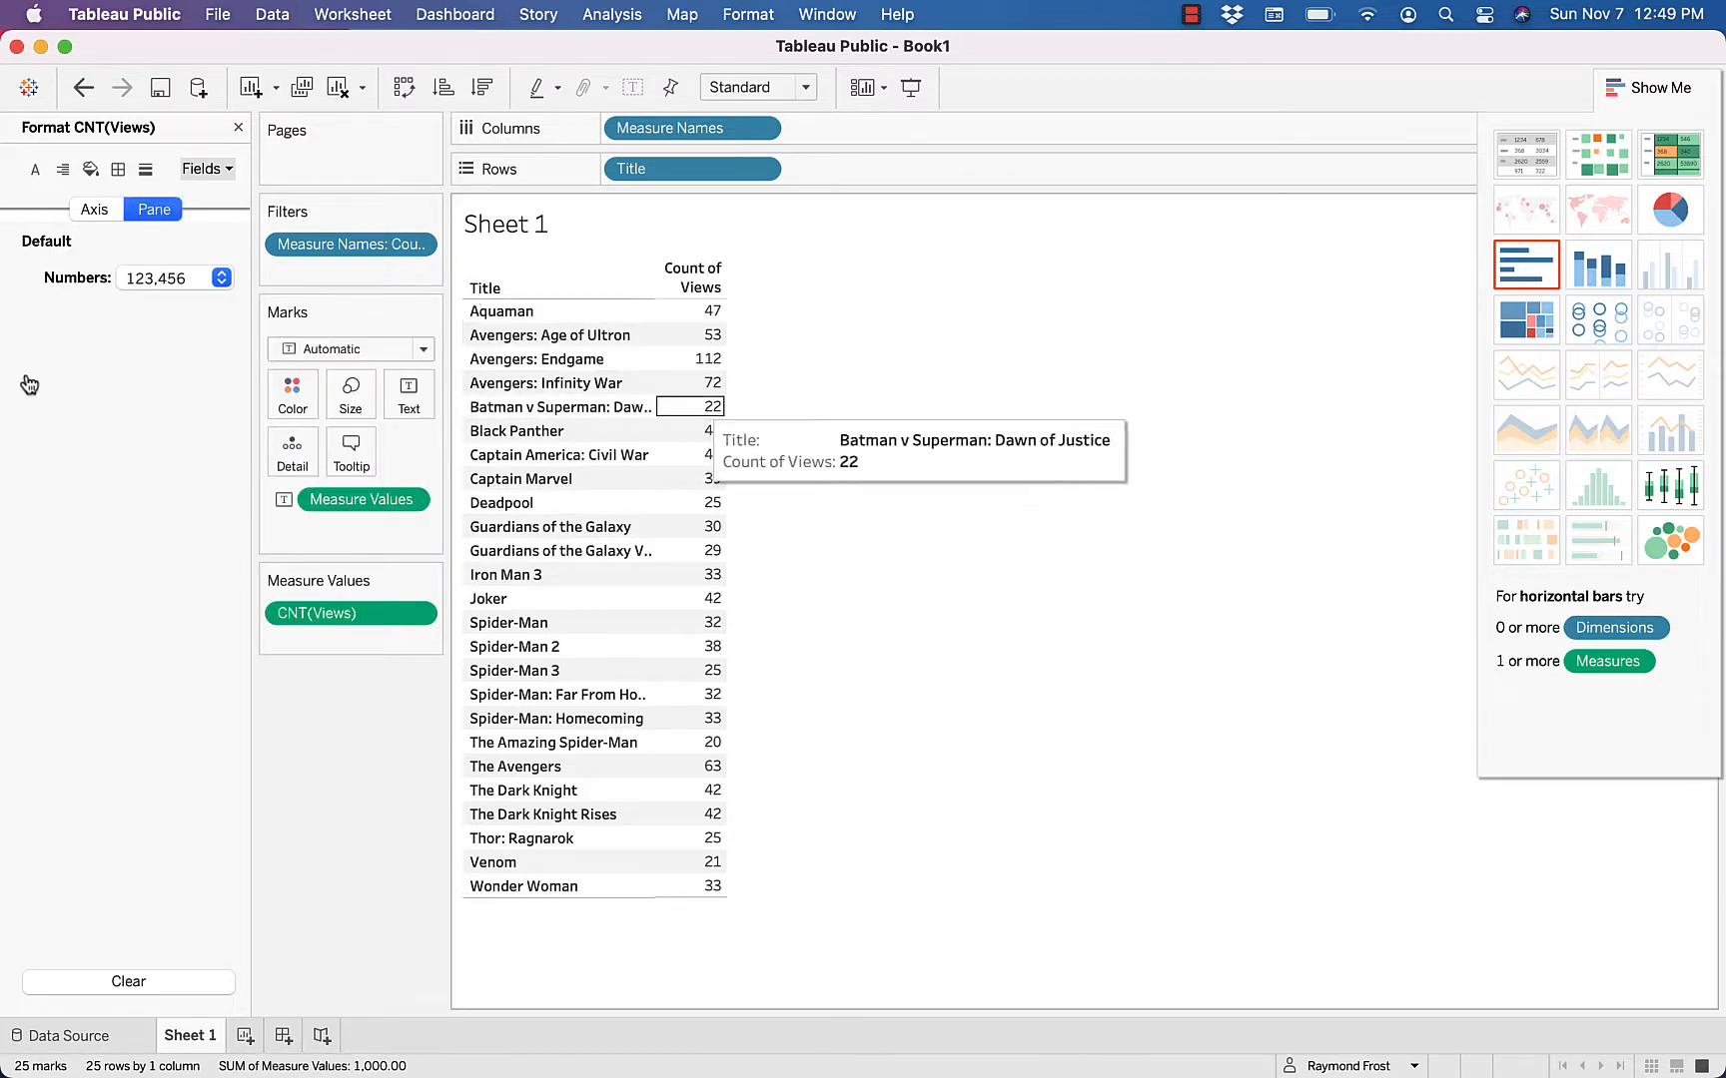
{"action": "left_click", "coordinate": [238, 126]}
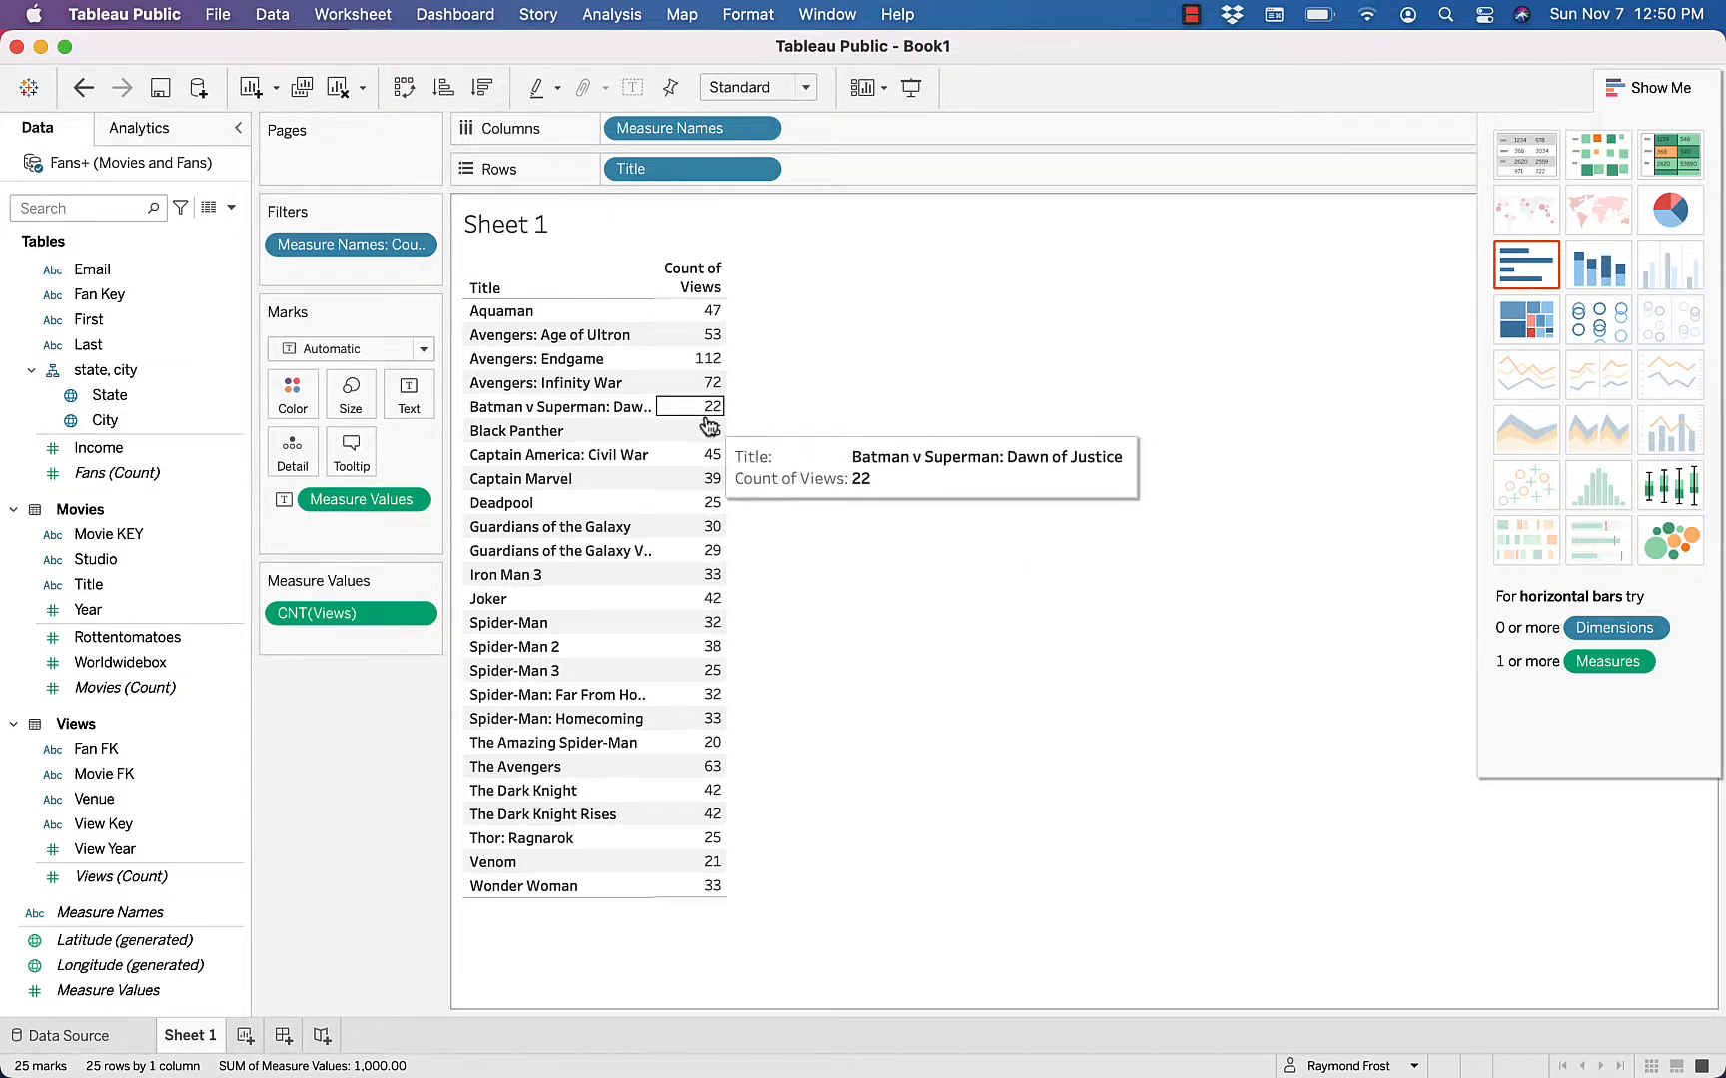
Sort the titles in descending order of Count of Views and rename Sheet 1 as Views by Title
{"action": "left_click", "coordinate": [712, 290]}
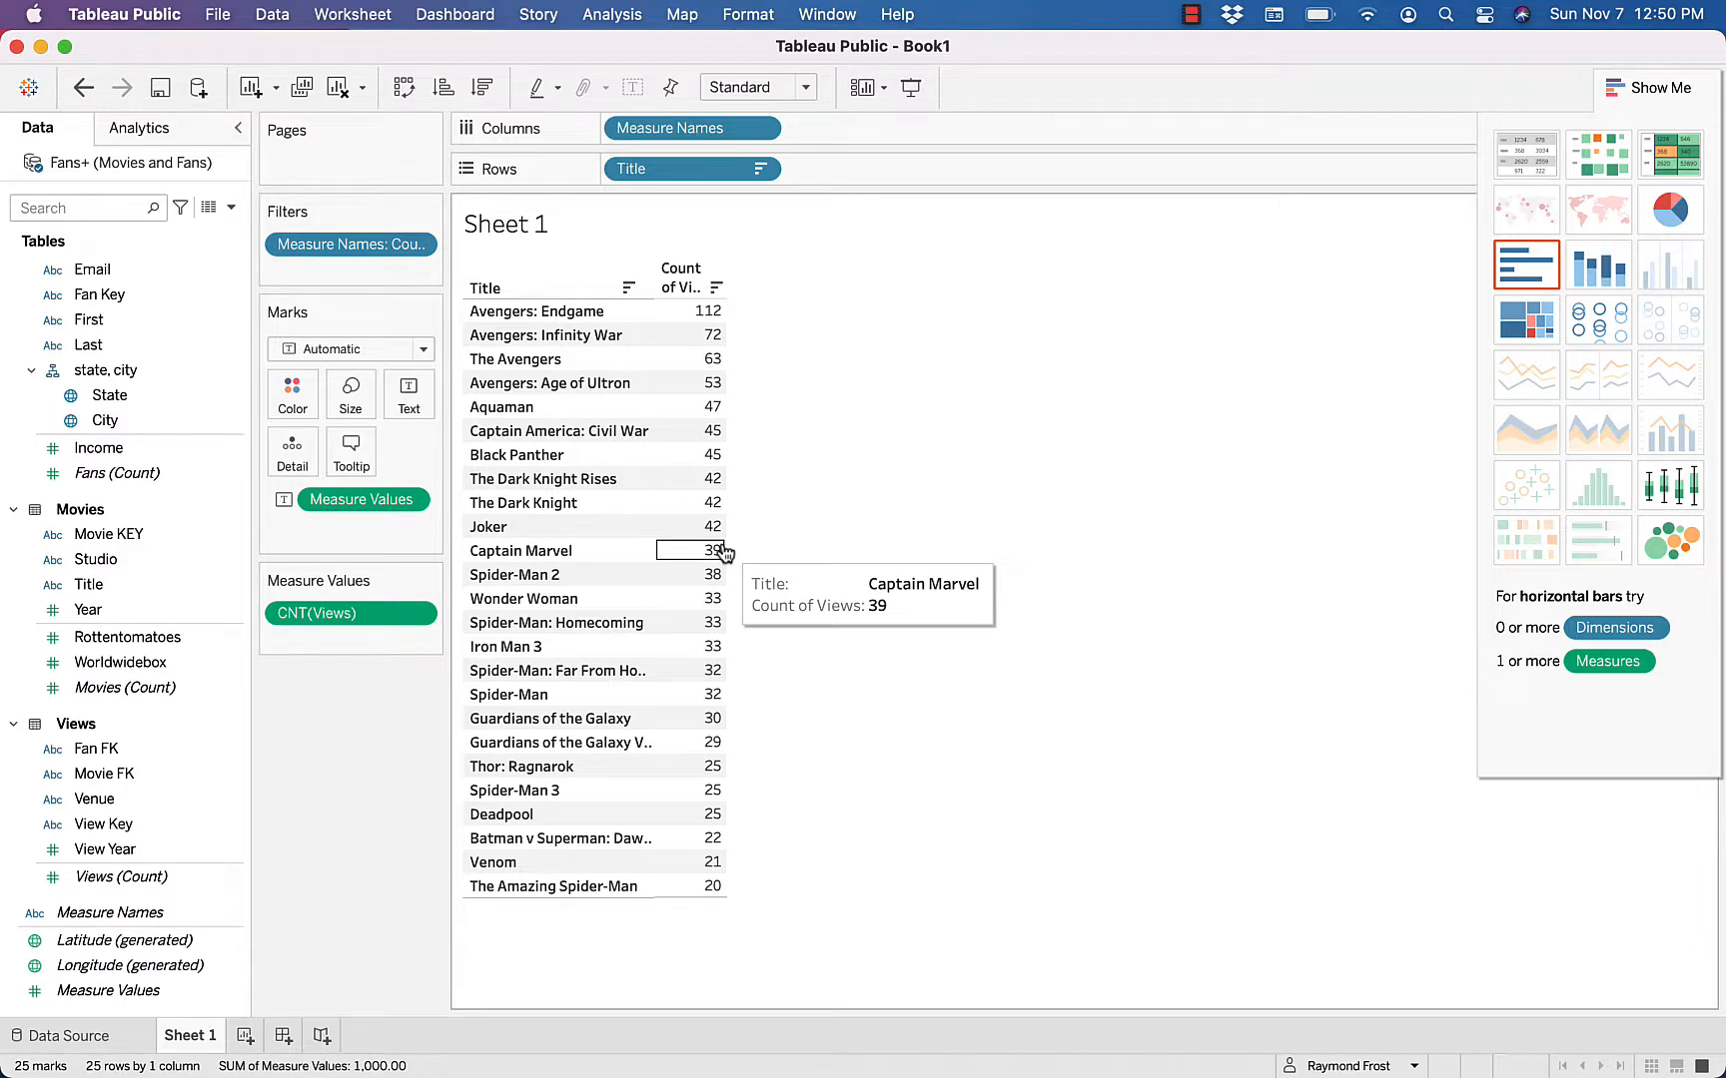
{"action": "double_click", "coordinate": [182, 1036]}
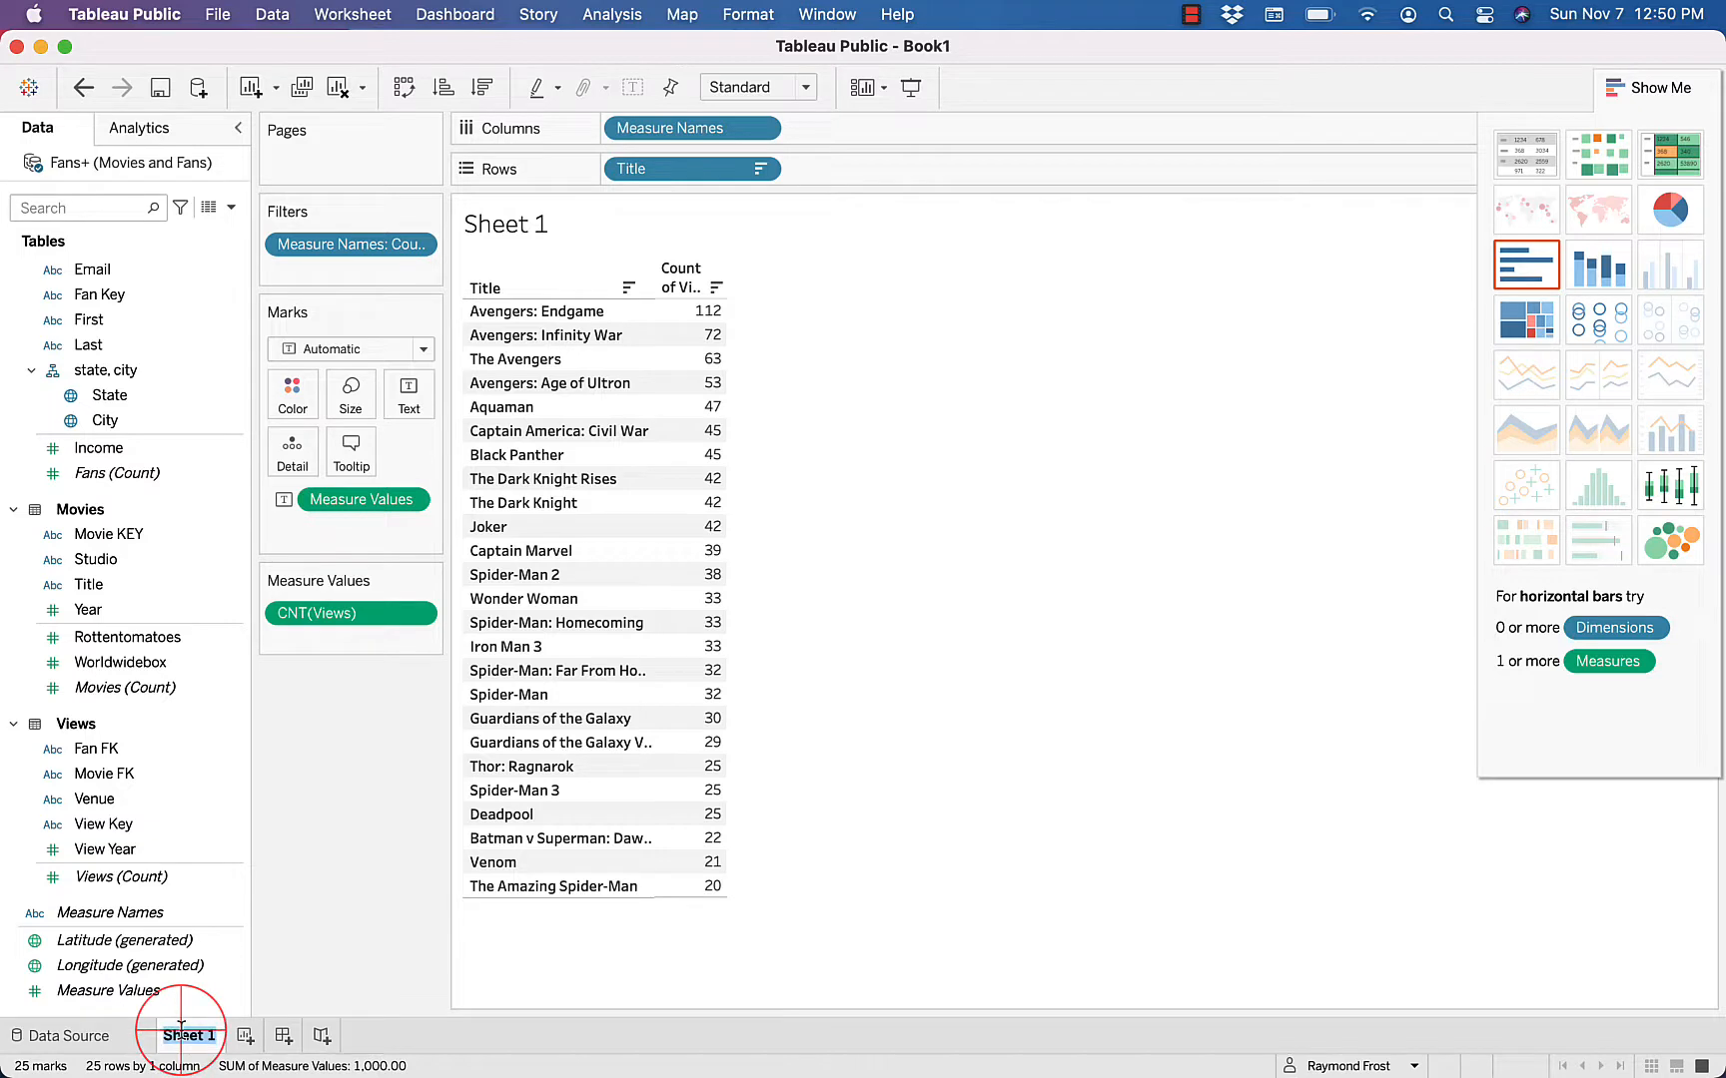
{"action": "type", "text": "V"}
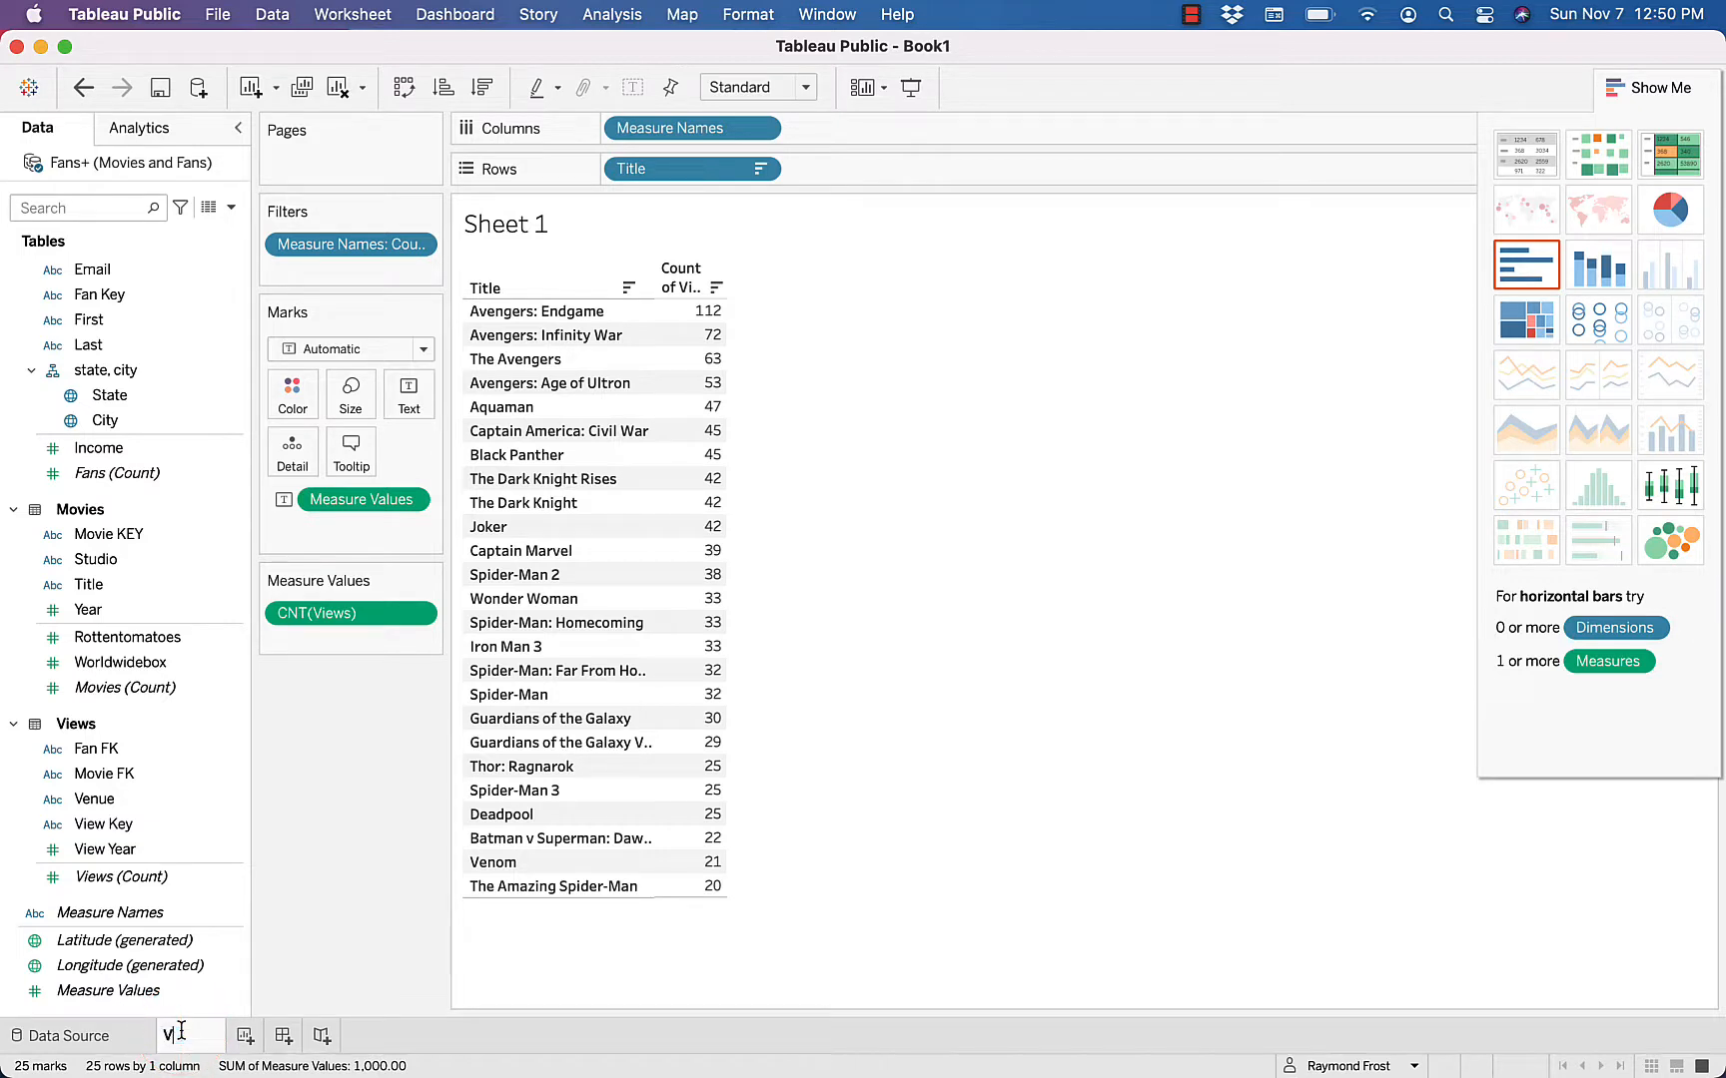
{"action": "type", "text": "iews by Title"}
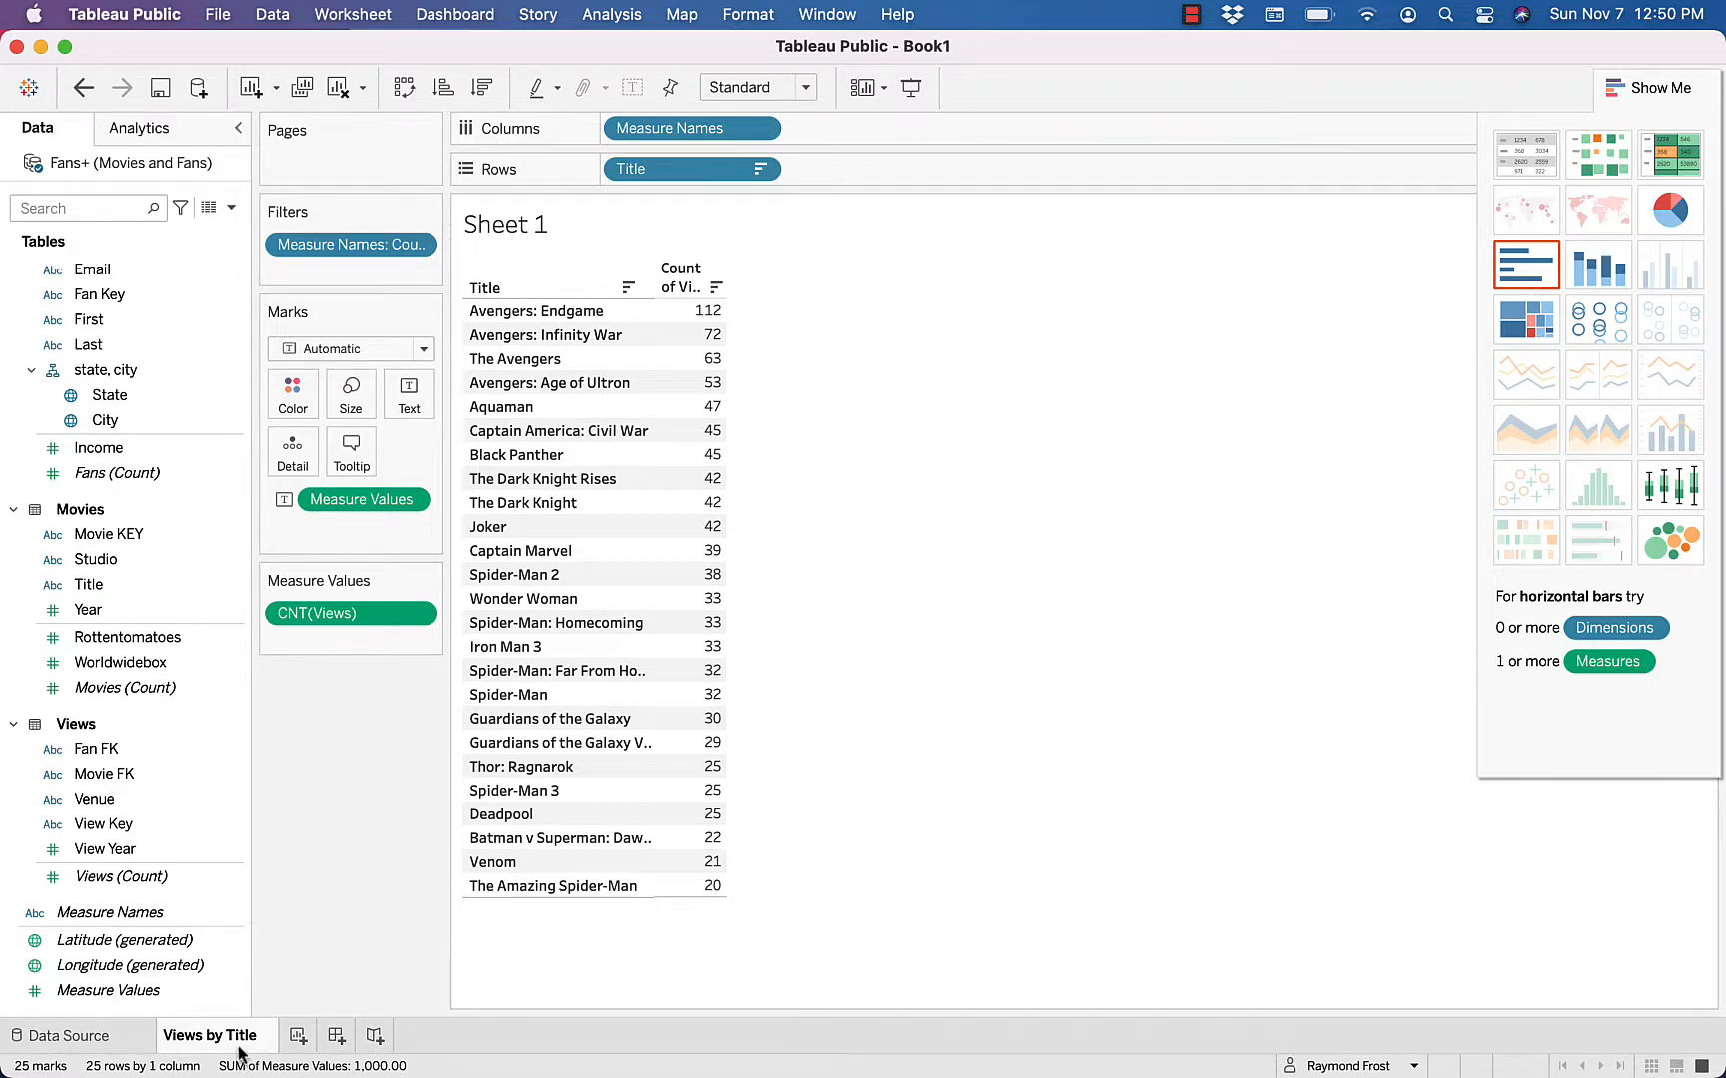
{"action": "left_click", "coordinate": [333, 879]}
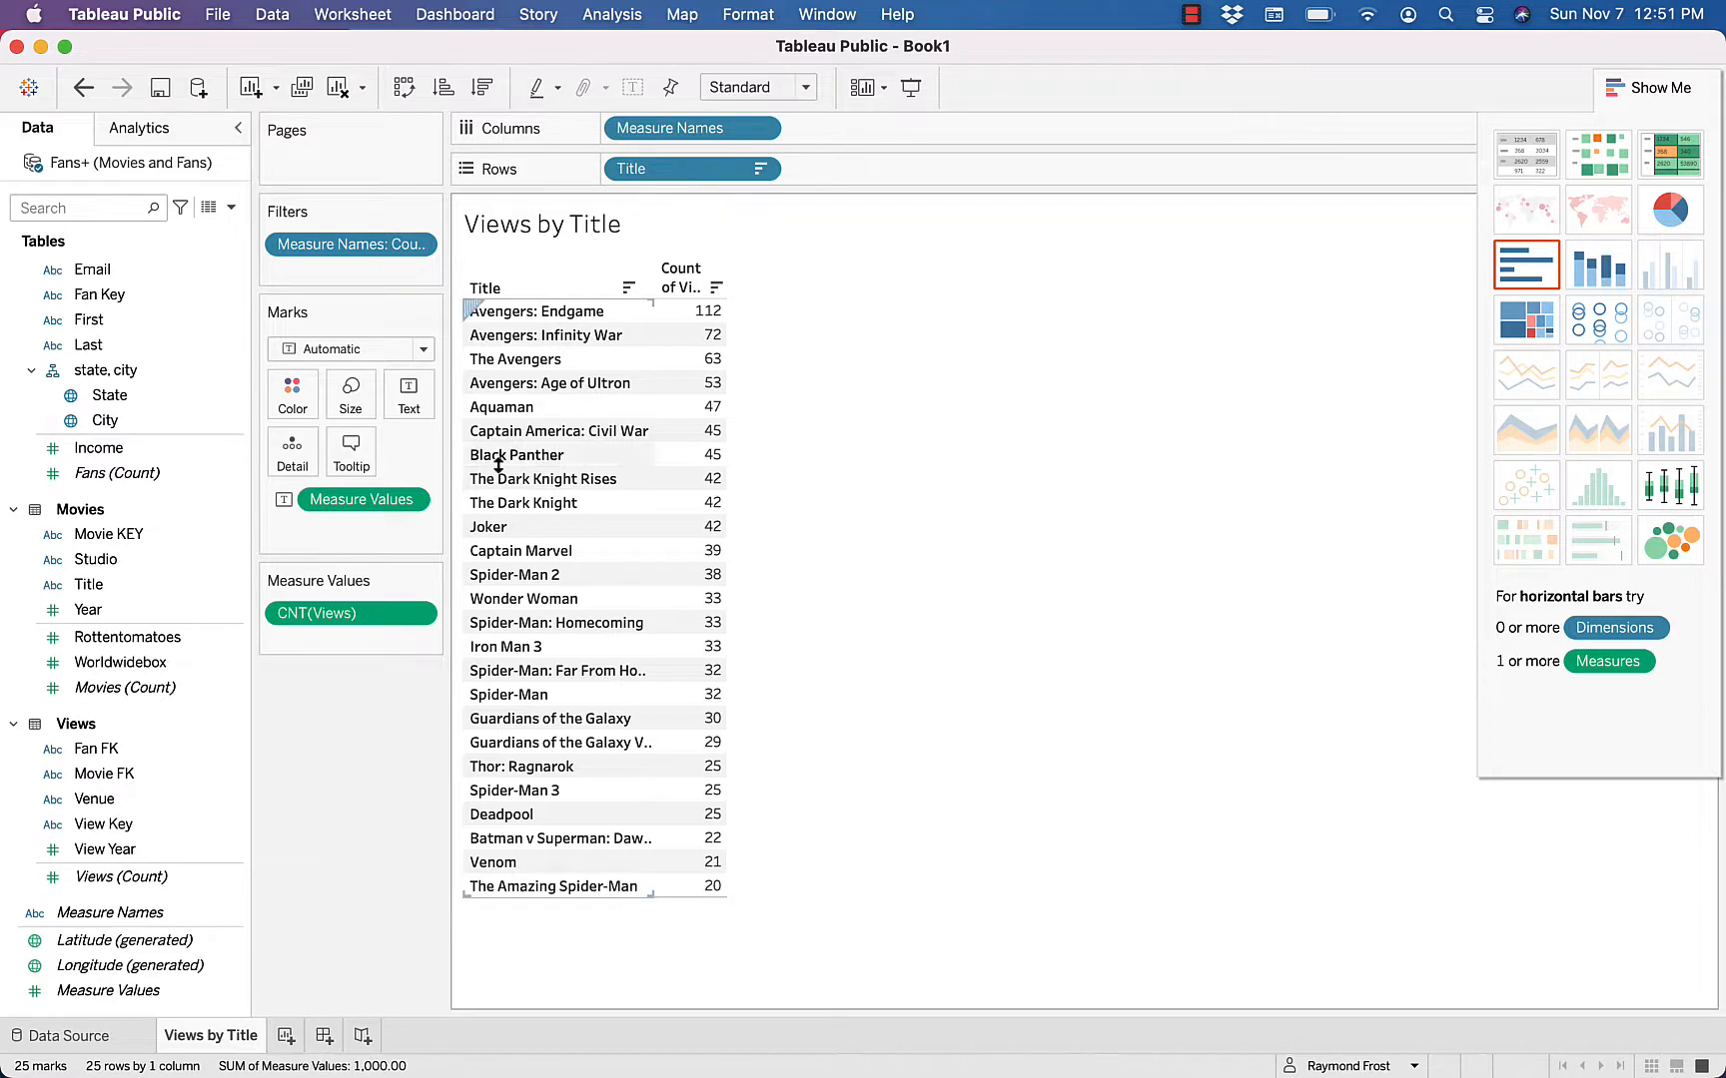
Create a new worksheet with a text table of Venue rows and Views (Count), adding Measure Values to give the count column a header
{"action": "left_click", "coordinate": [284, 1038]}
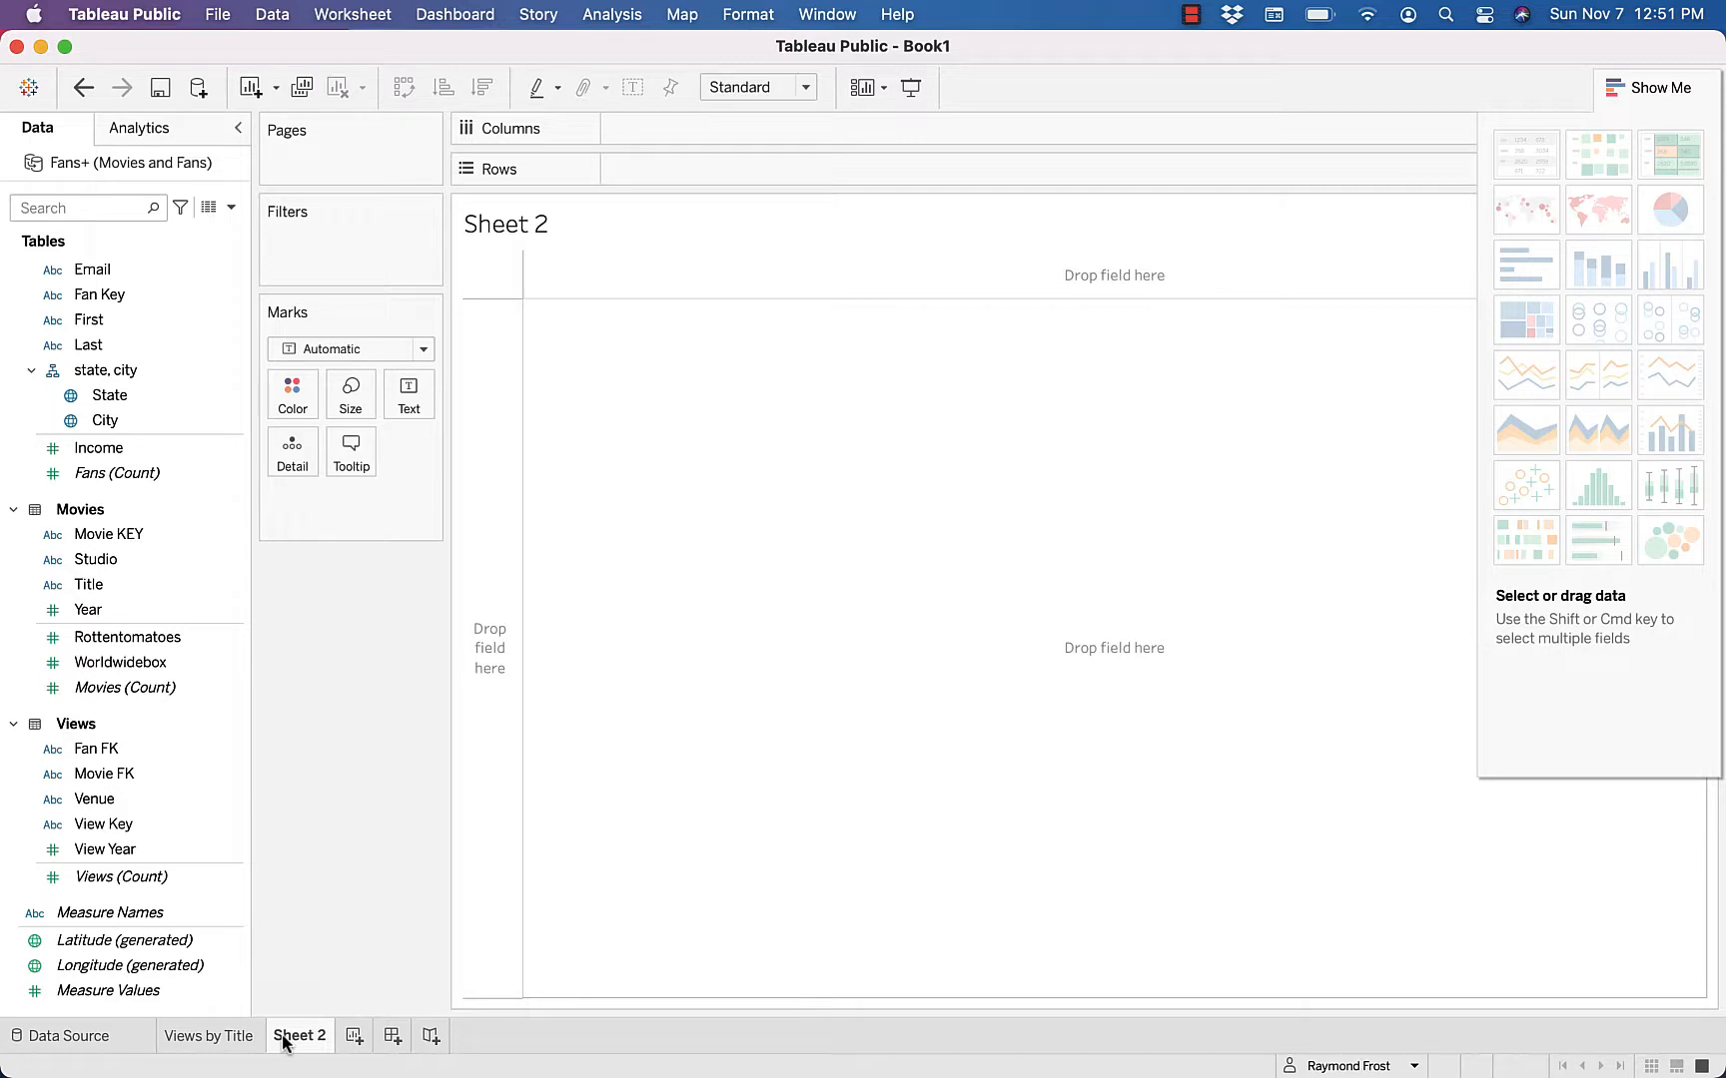
{"action": "left_click", "coordinate": [96, 801]}
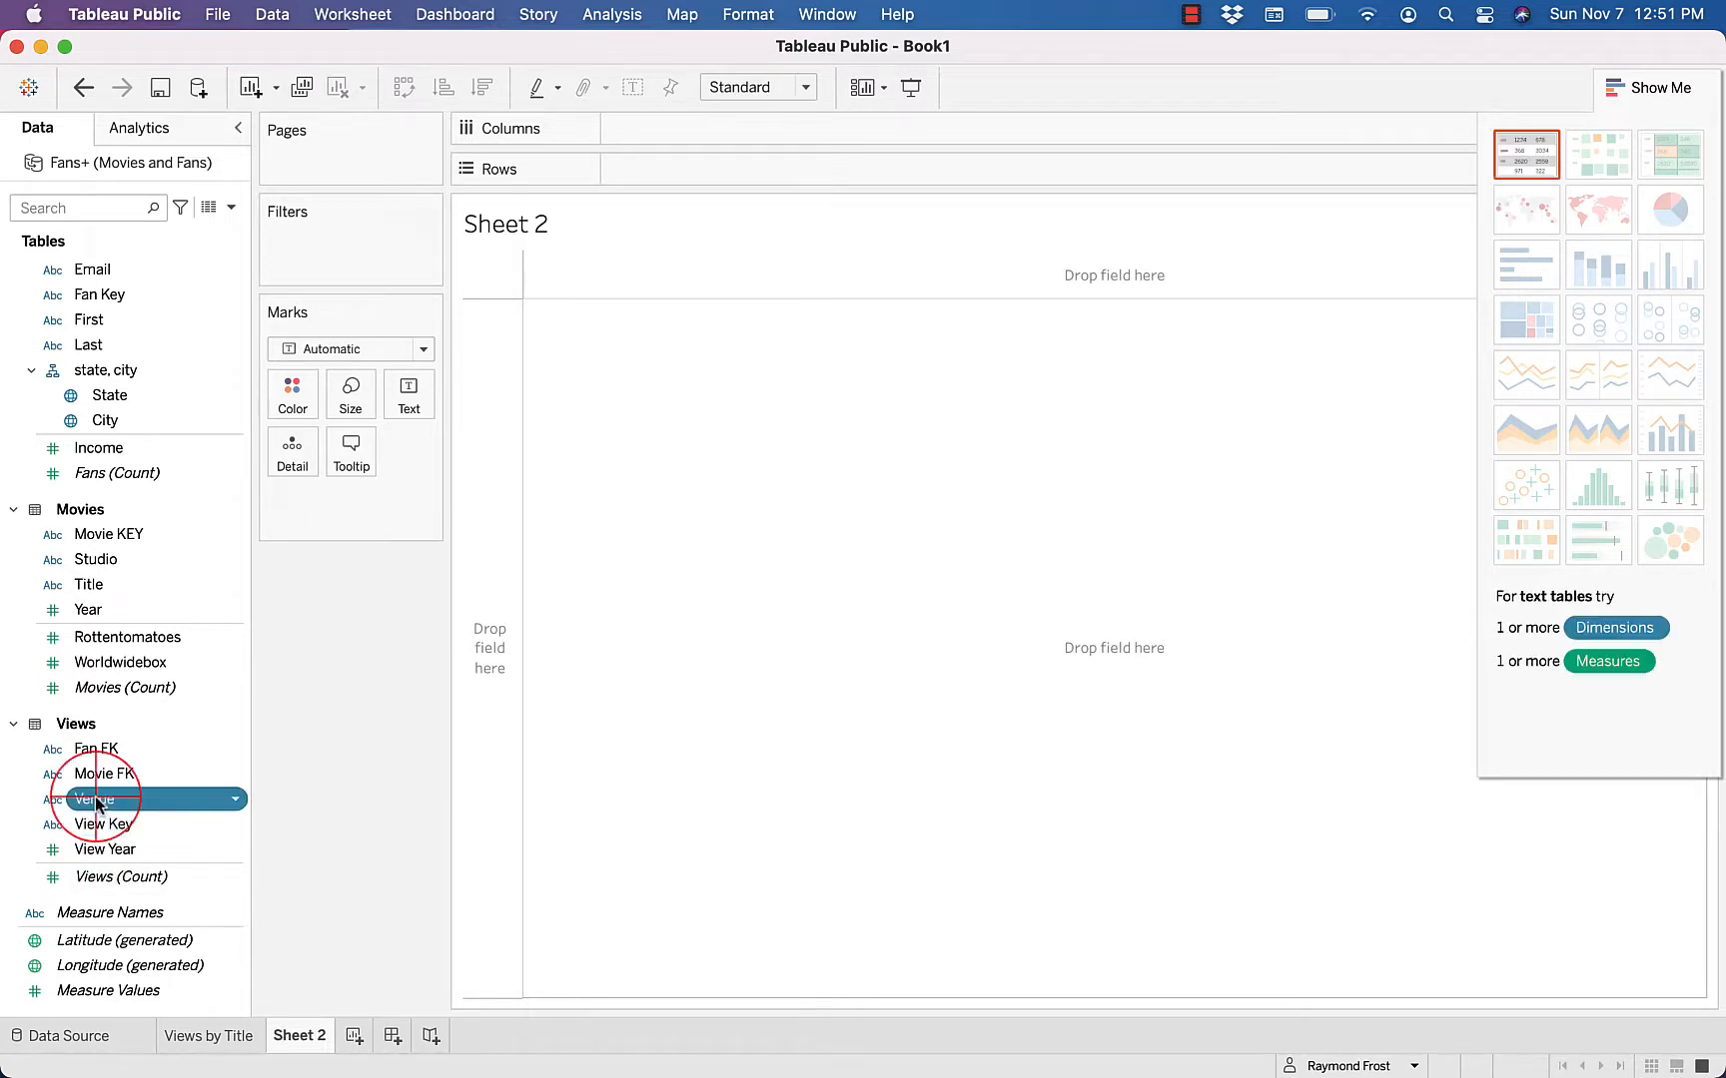
{"action": "double_click", "coordinate": [96, 801]}
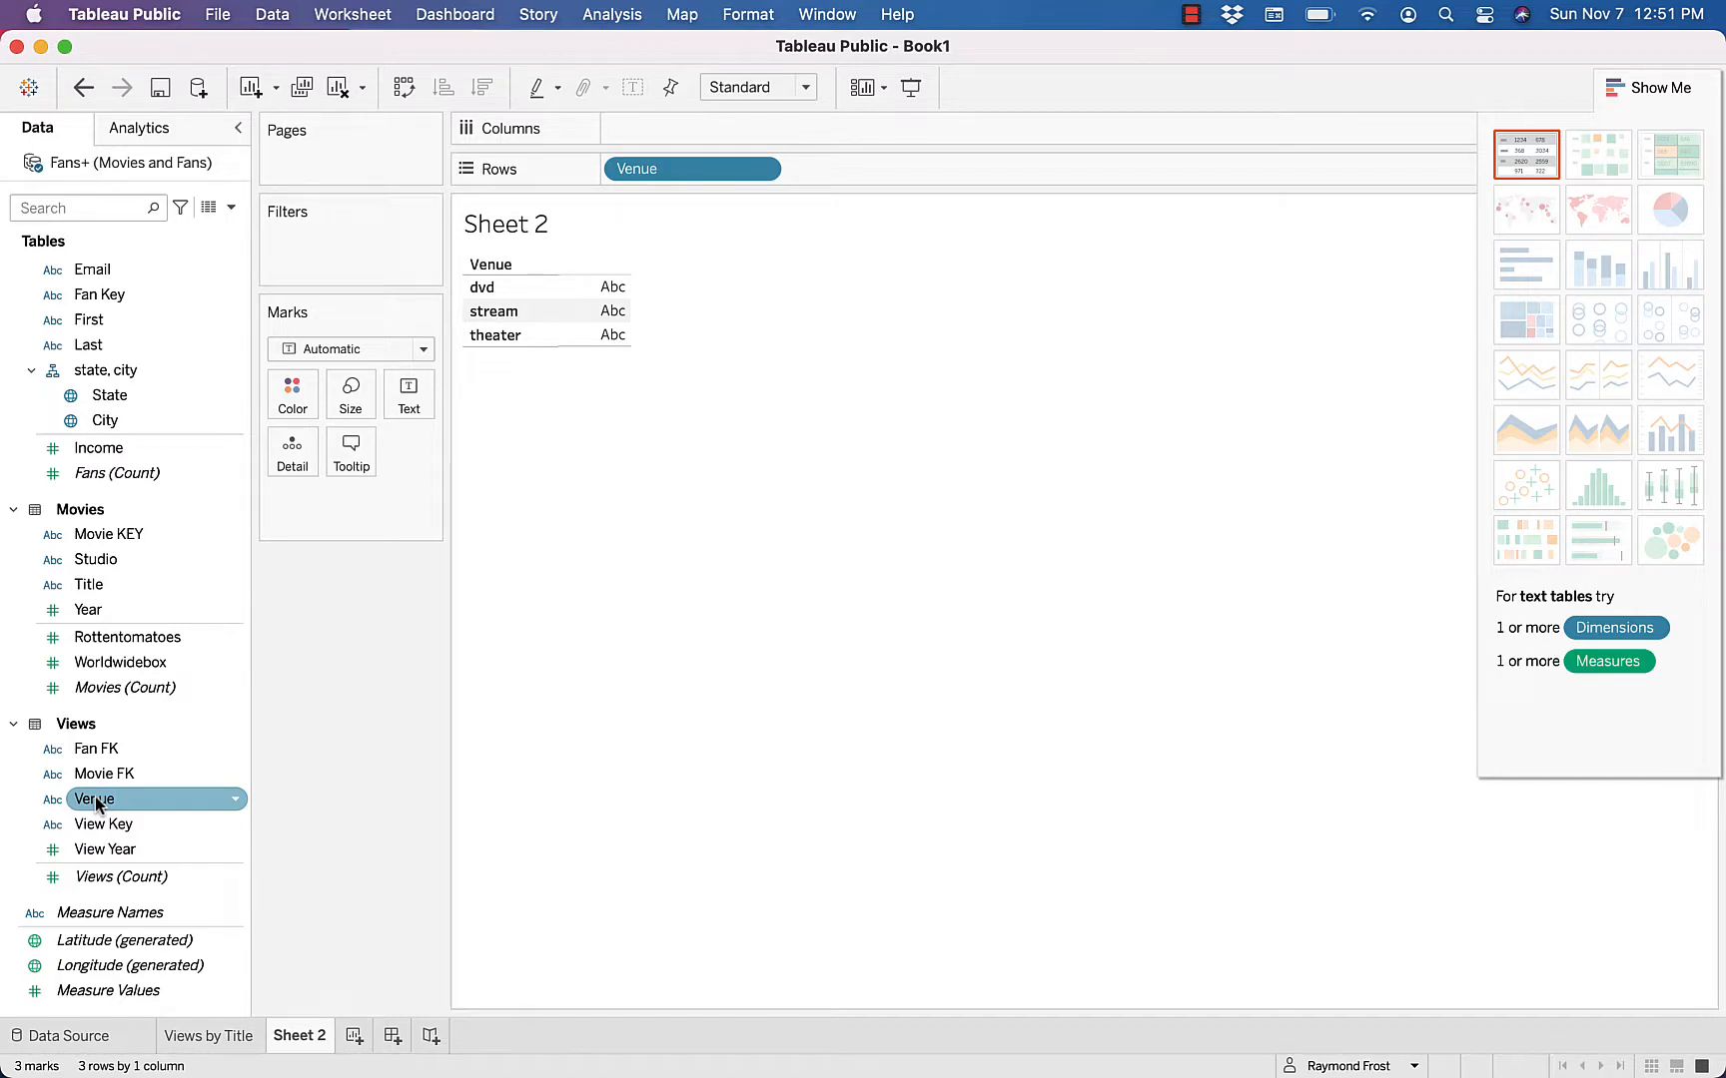
{"action": "left_click", "coordinate": [104, 879]}
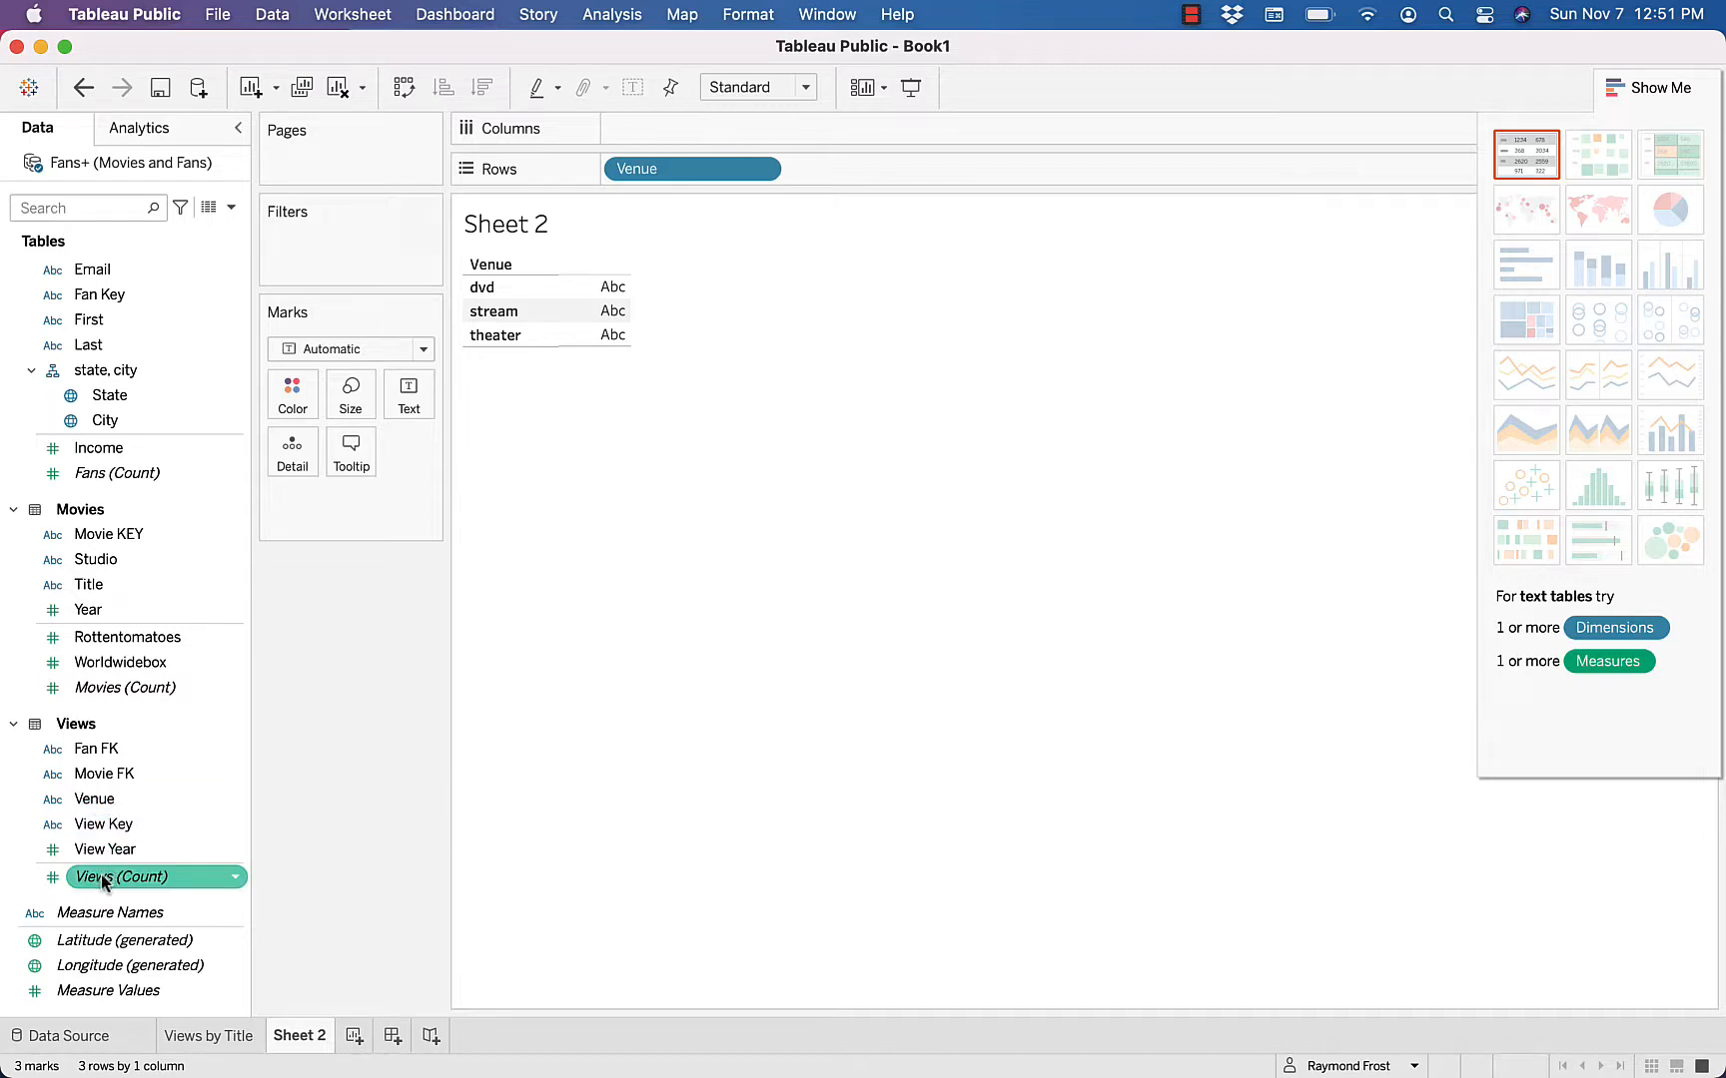
{"action": "double_click", "coordinate": [104, 879]}
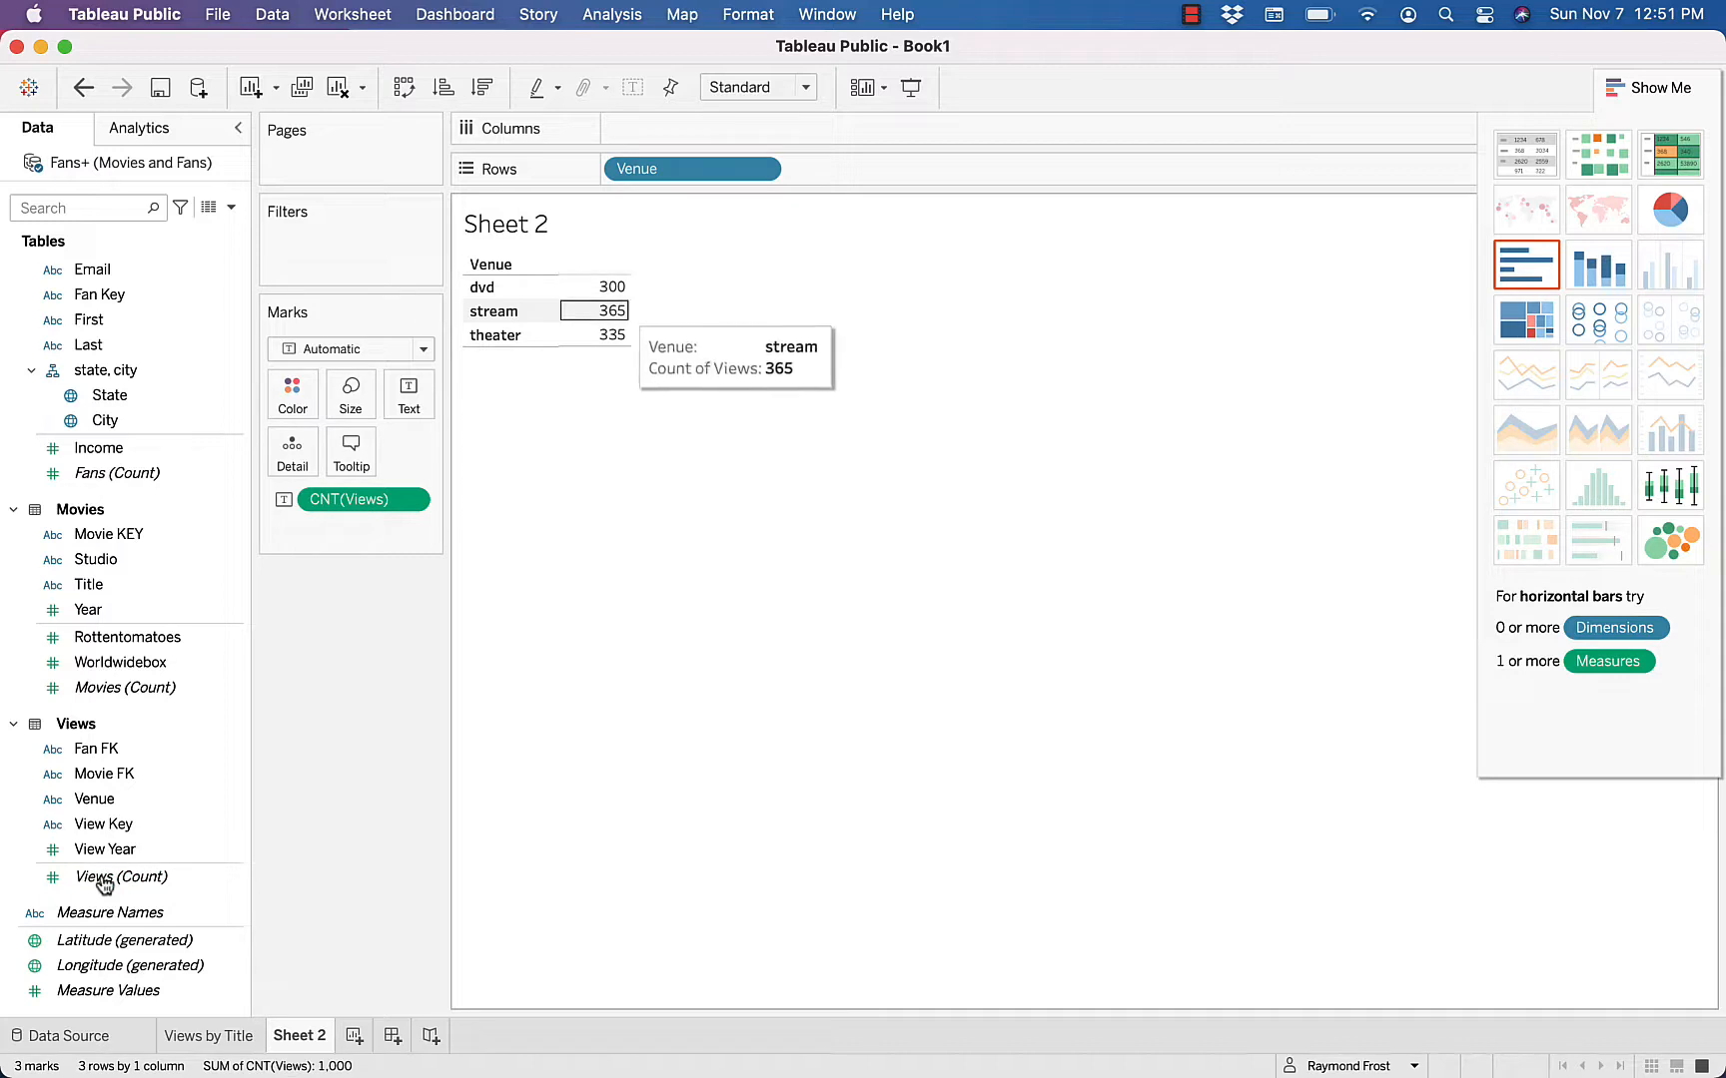
{"action": "left_click", "coordinate": [108, 991]}
{"action": "left_click_drag", "start_coordinate": [107, 994], "coordinate": [611, 306]}
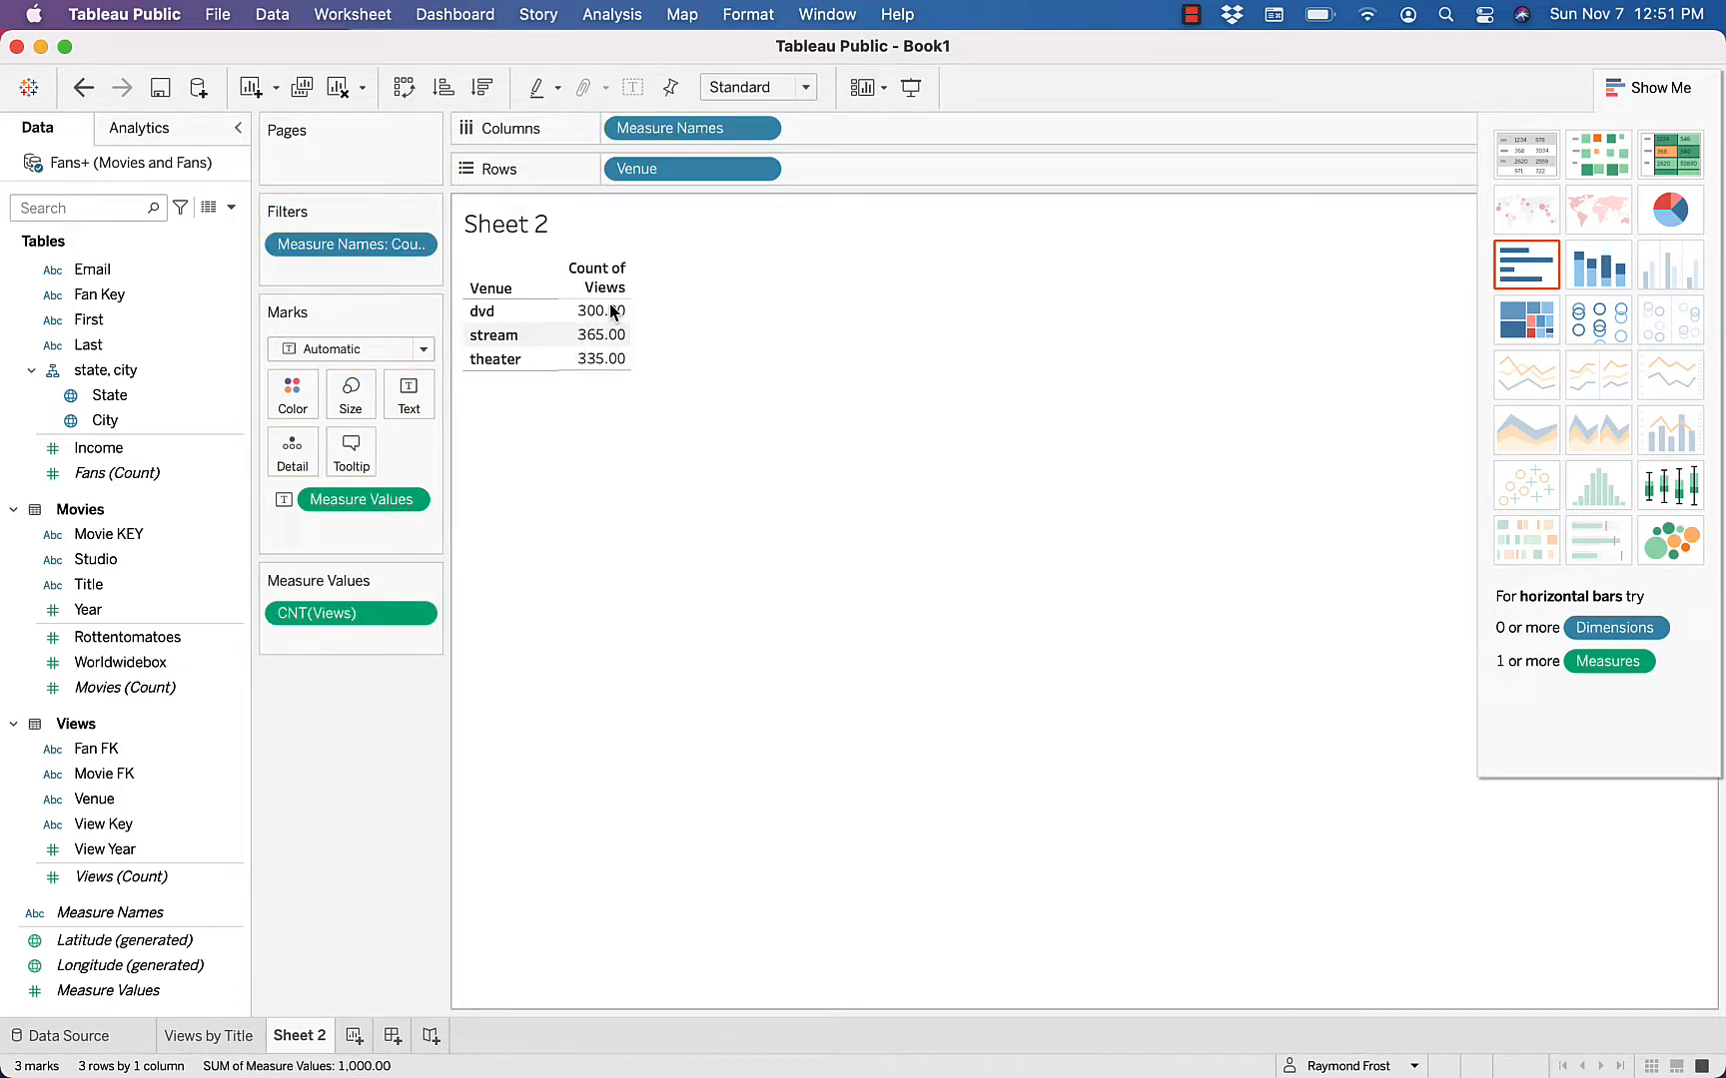
Format the CNT(Views) numbers in the venue table as Number (Standard) and close the formatting options
{"action": "left_click", "coordinate": [596, 336]}
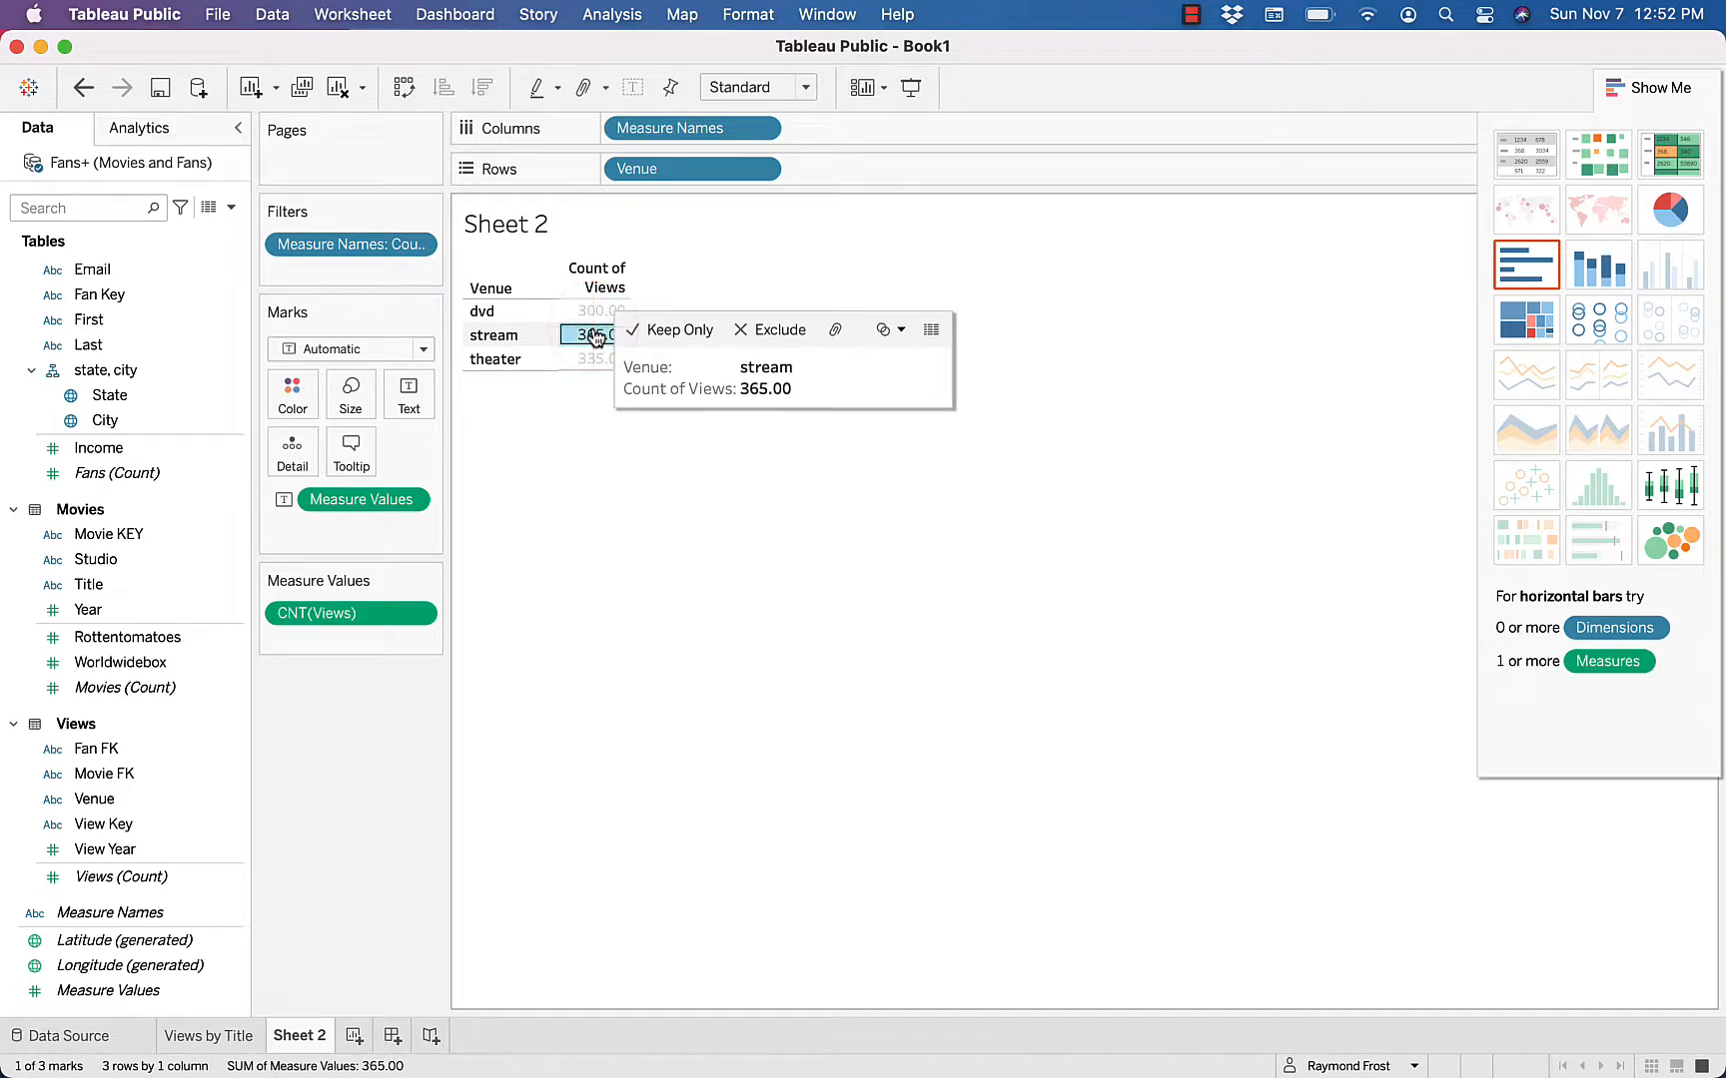
{"action": "right_click", "coordinate": [596, 336]}
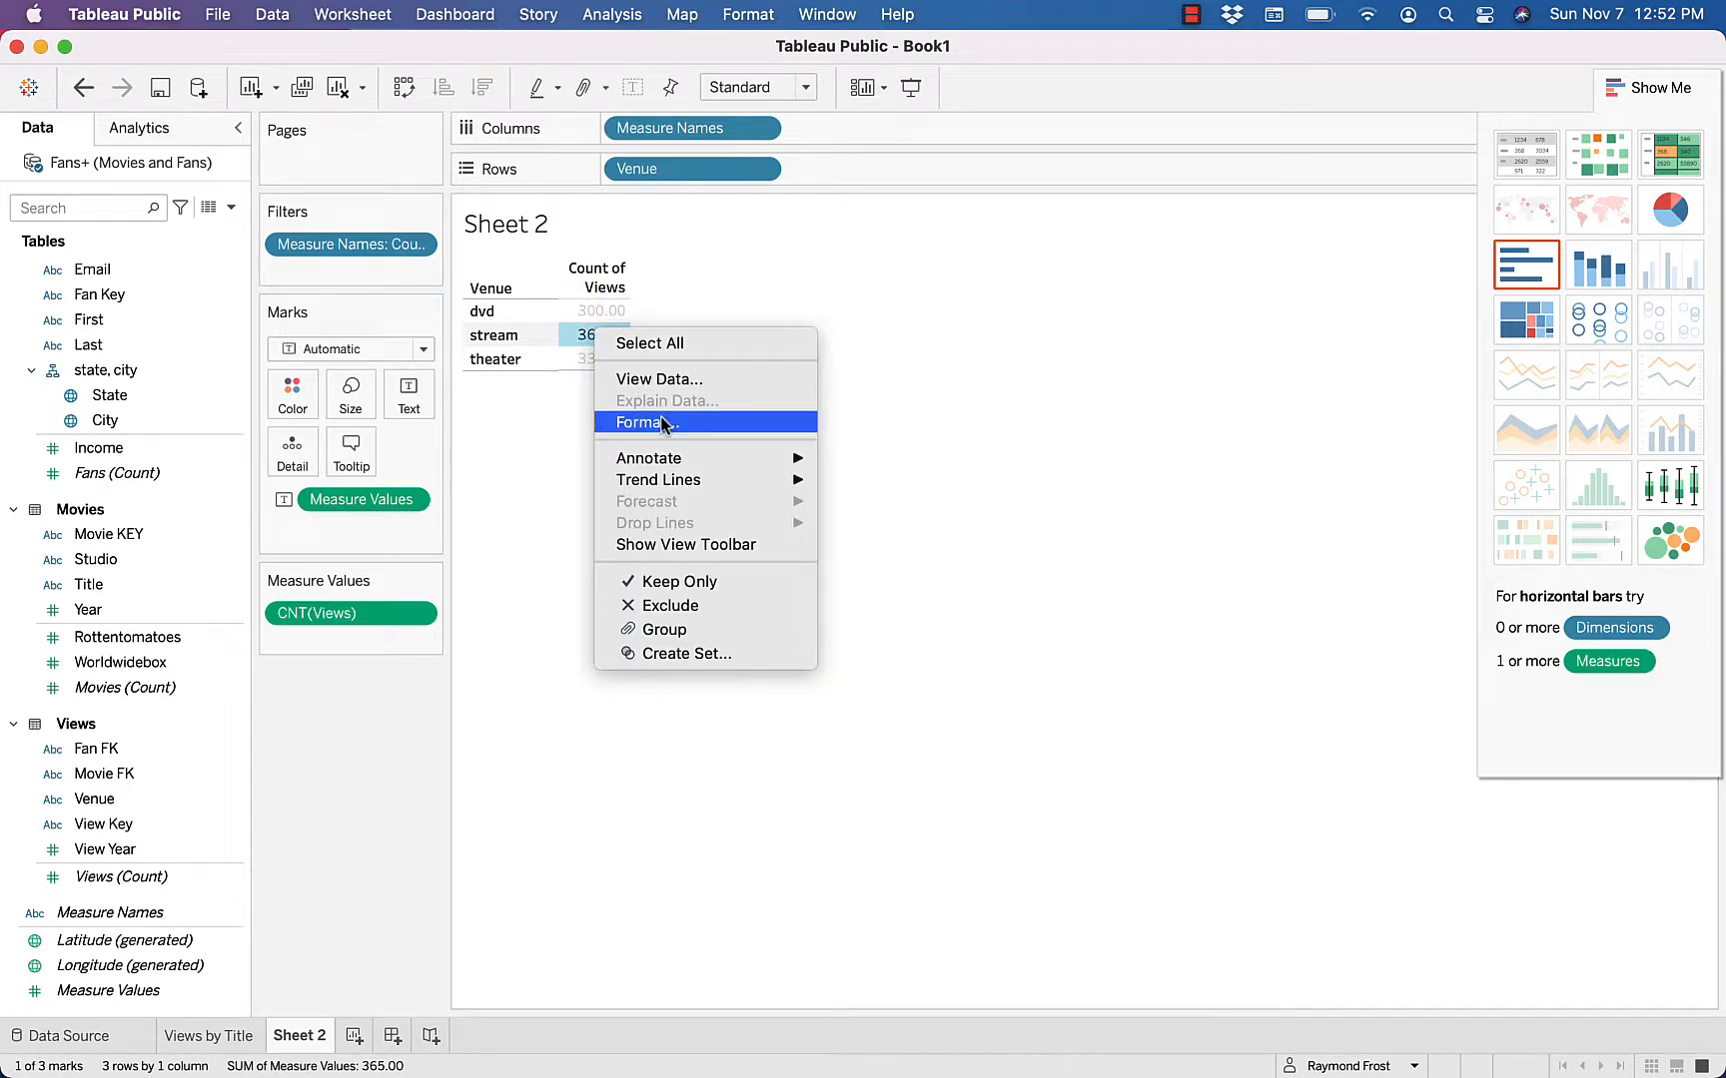
{"action": "left_click", "coordinate": [663, 424]}
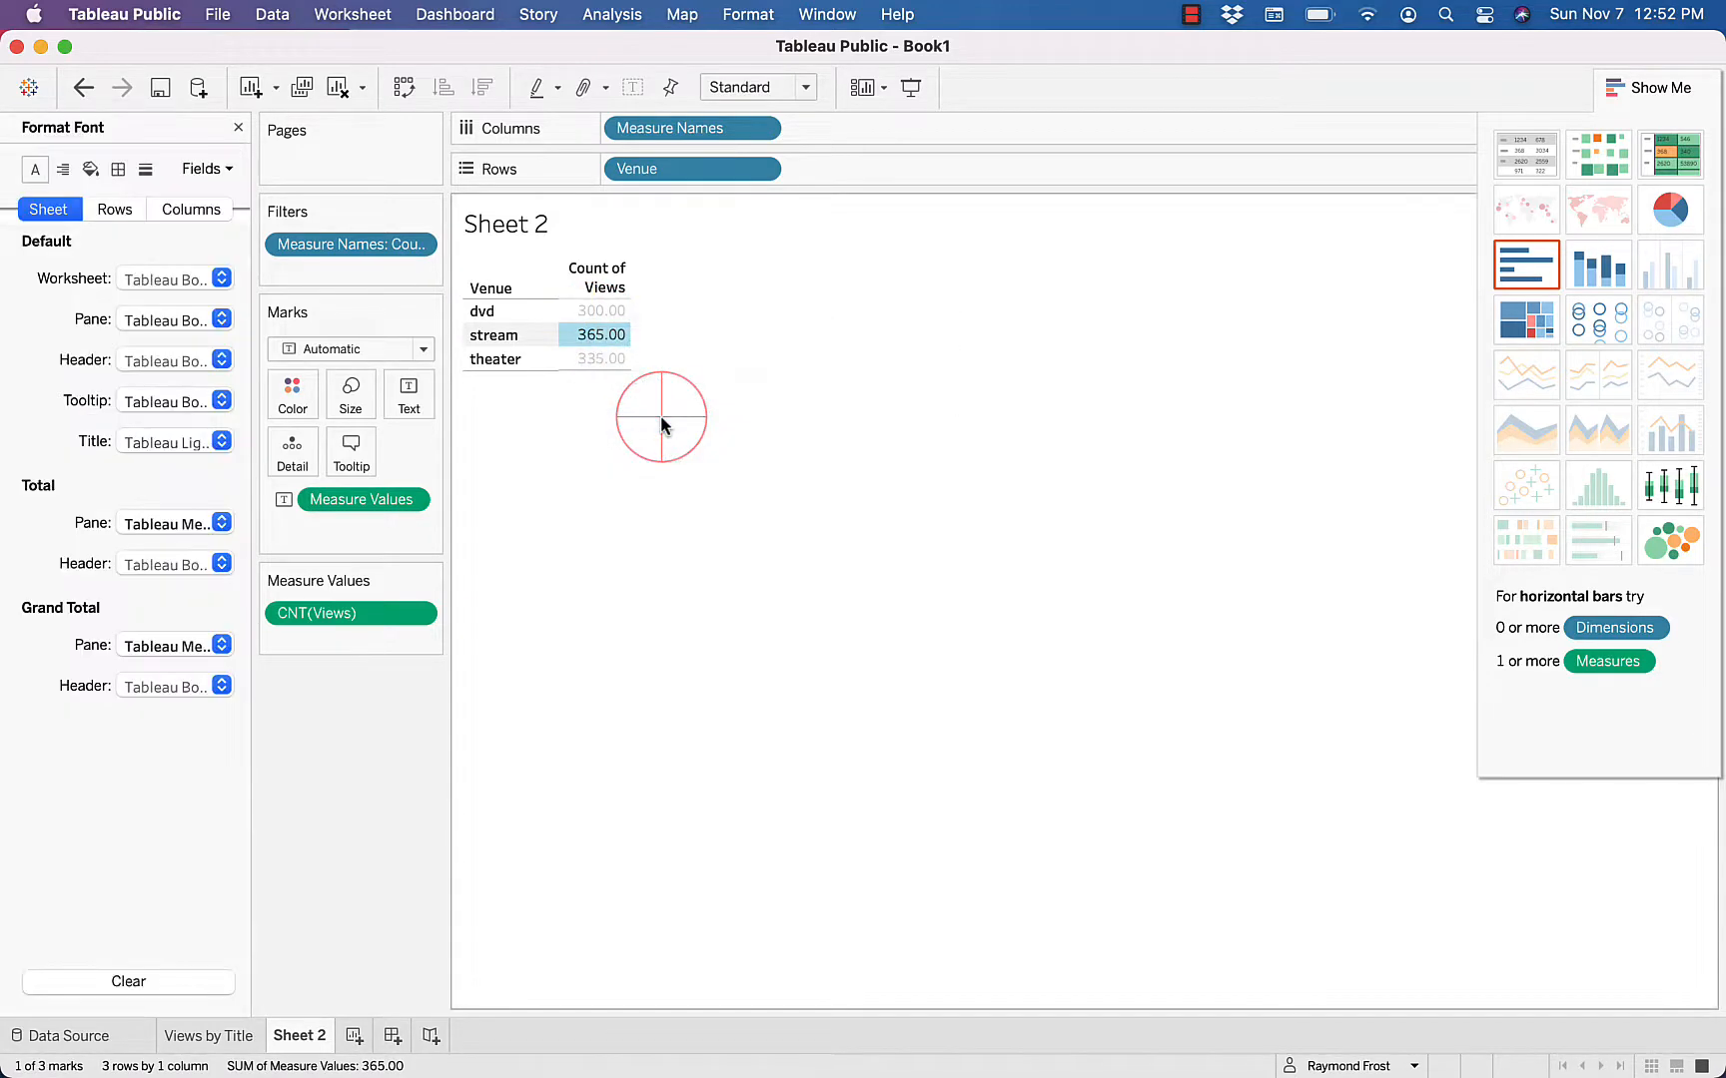
{"action": "left_click", "coordinate": [231, 171]}
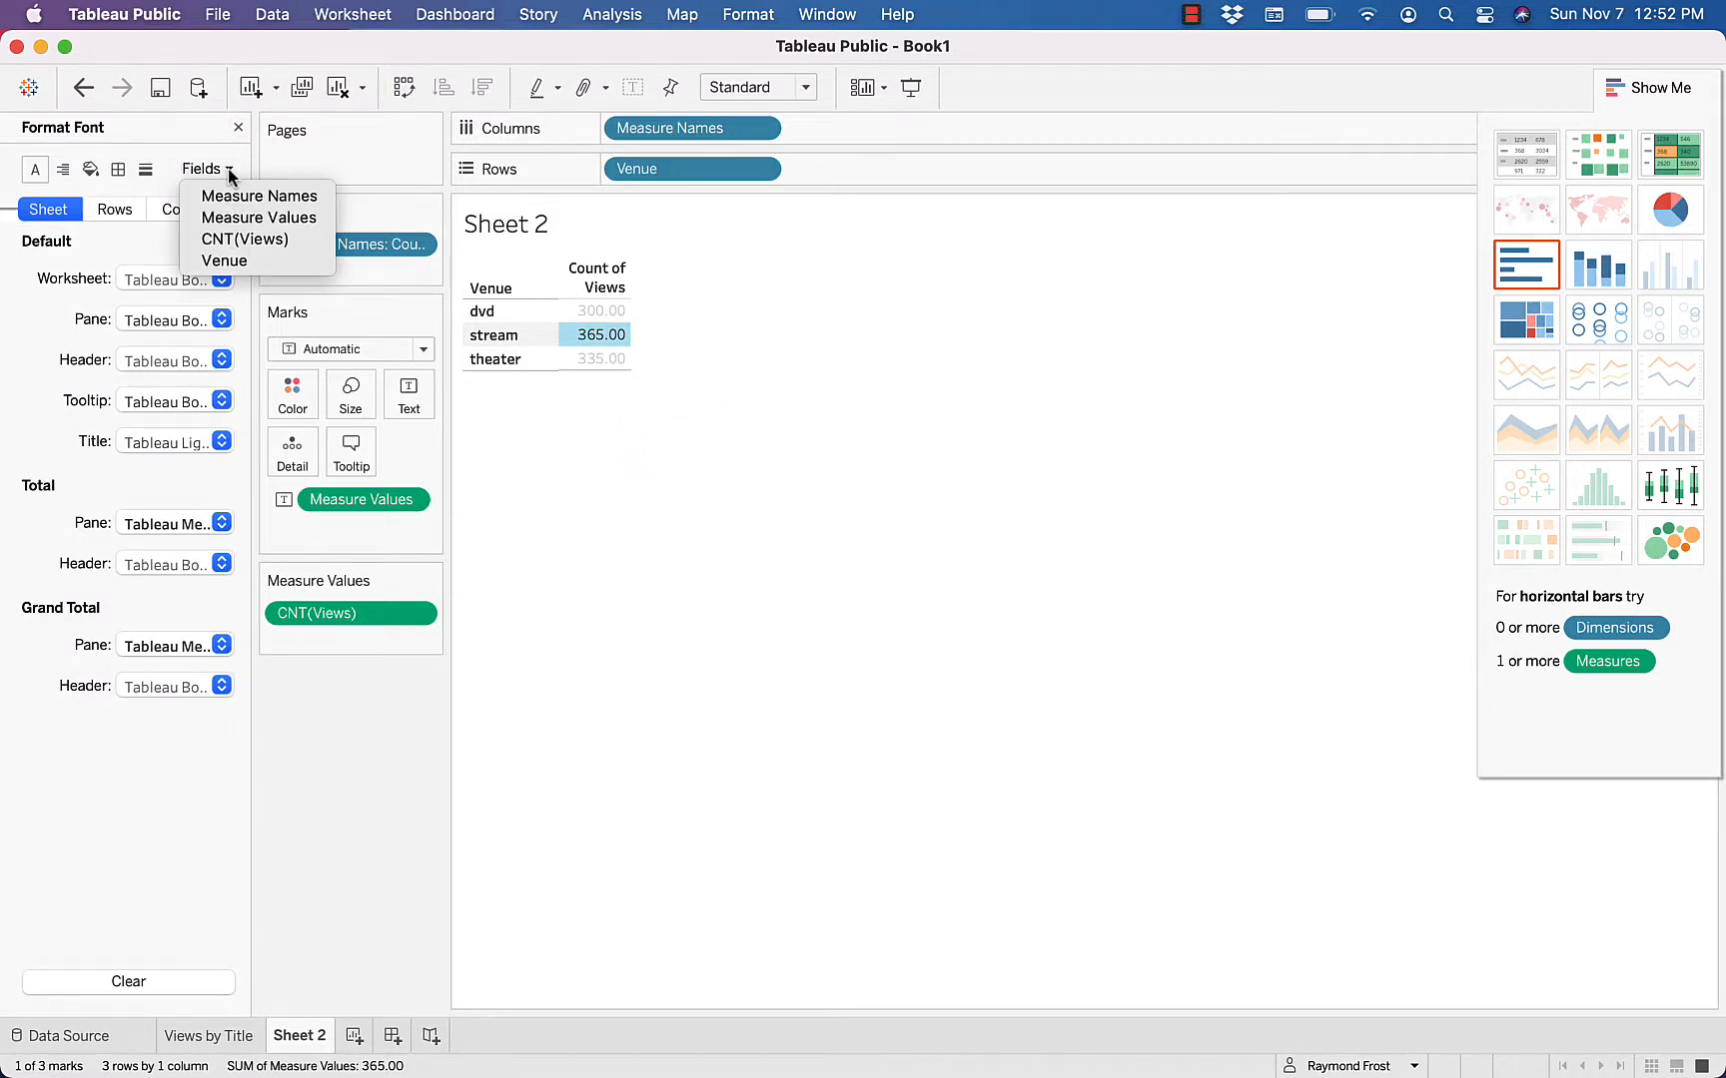
{"action": "left_click", "coordinate": [240, 239]}
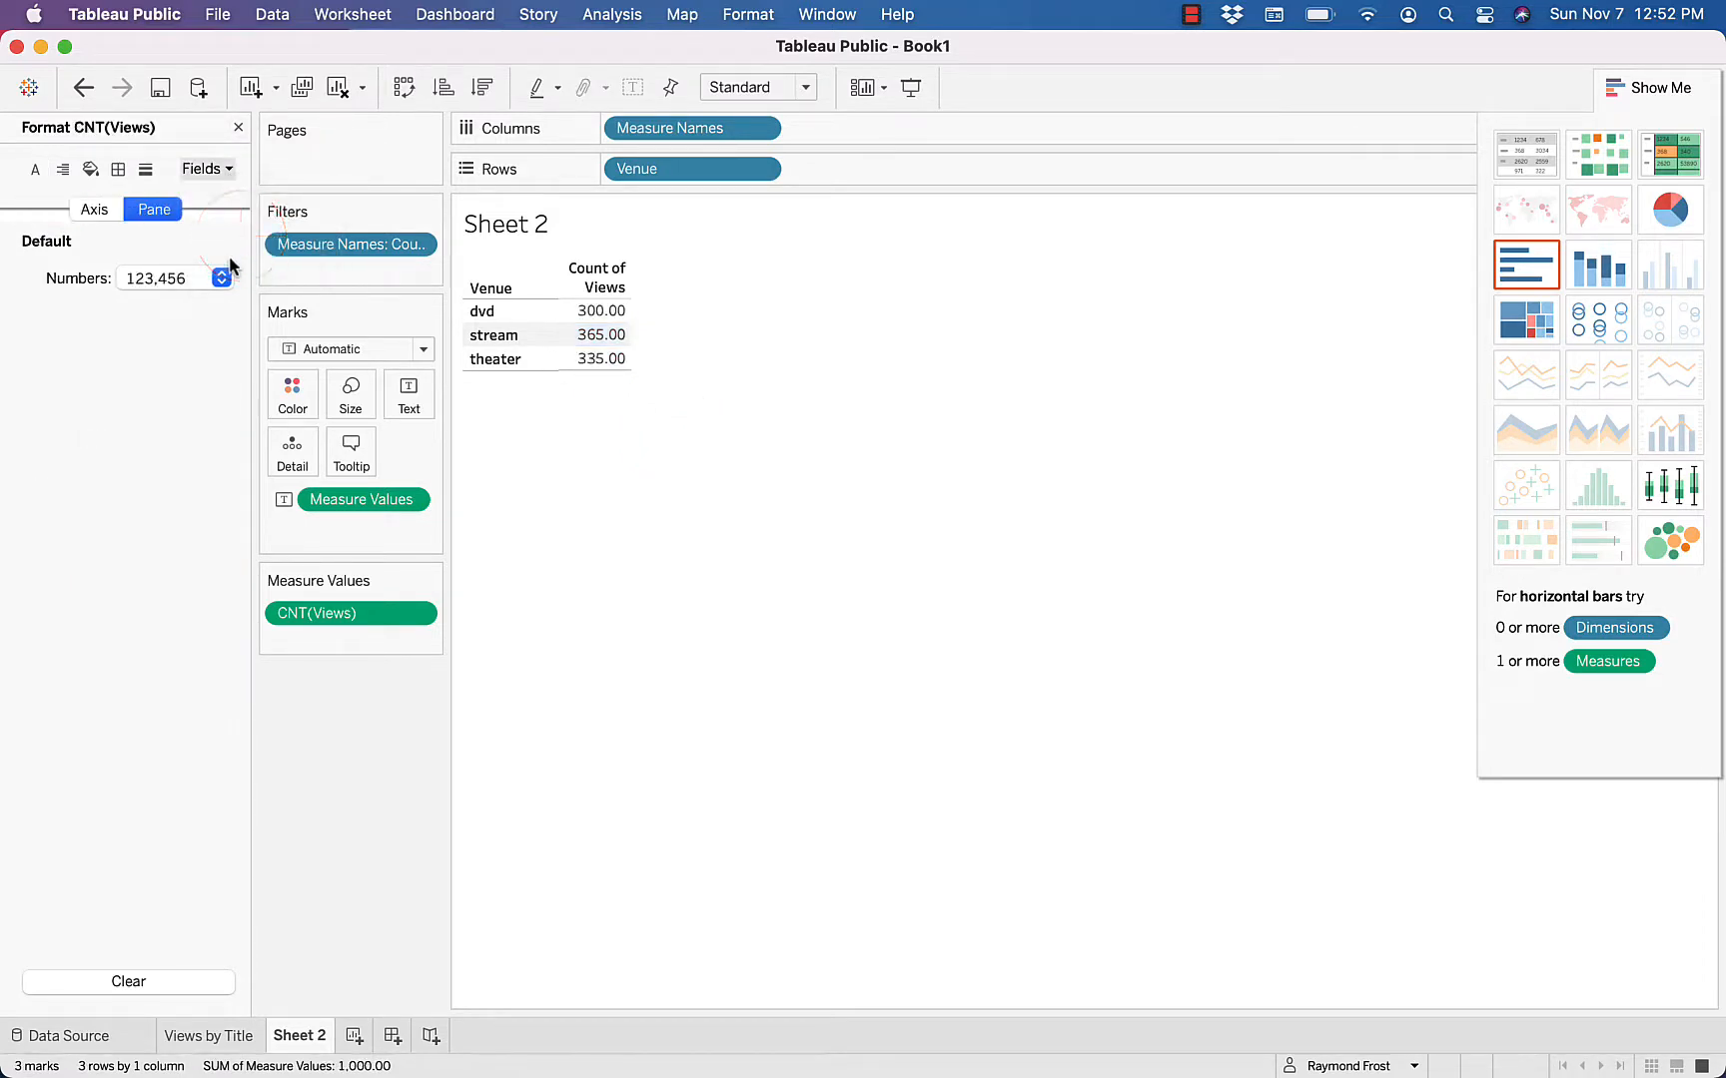
{"action": "left_click", "coordinate": [221, 278]}
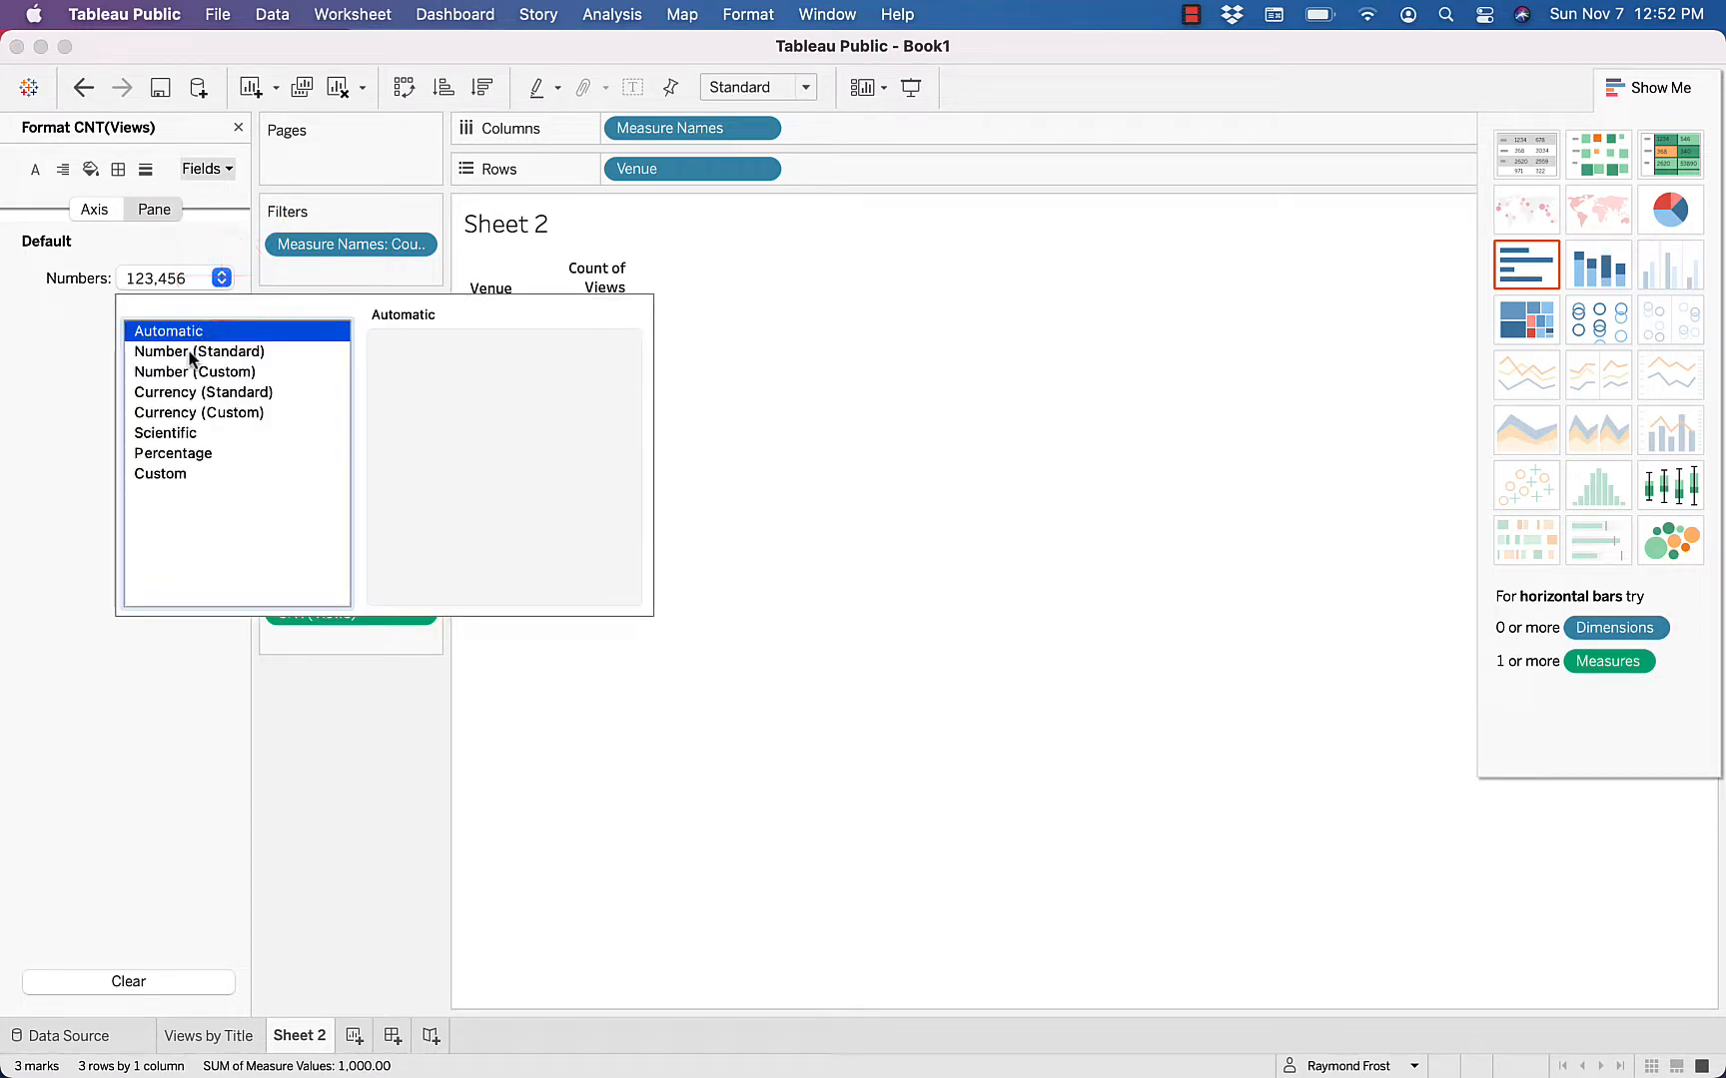
{"action": "left_click", "coordinate": [191, 354]}
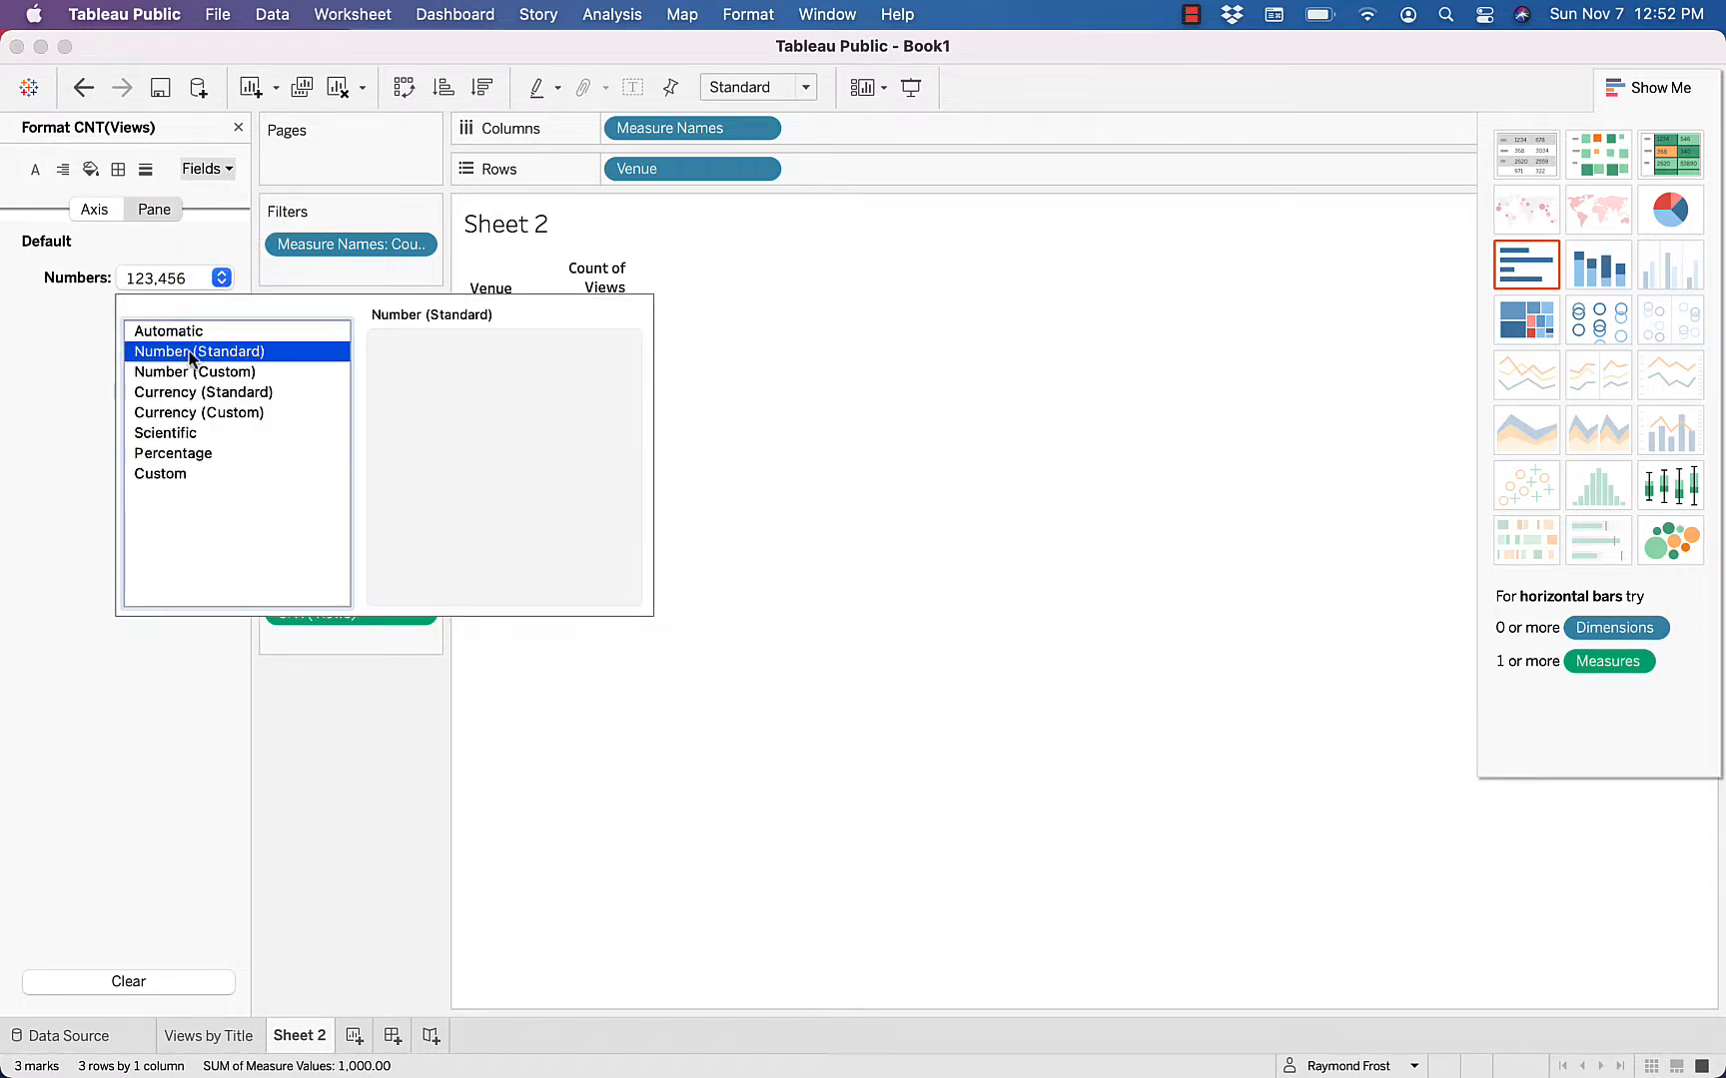
{"action": "left_click", "coordinate": [83, 368]}
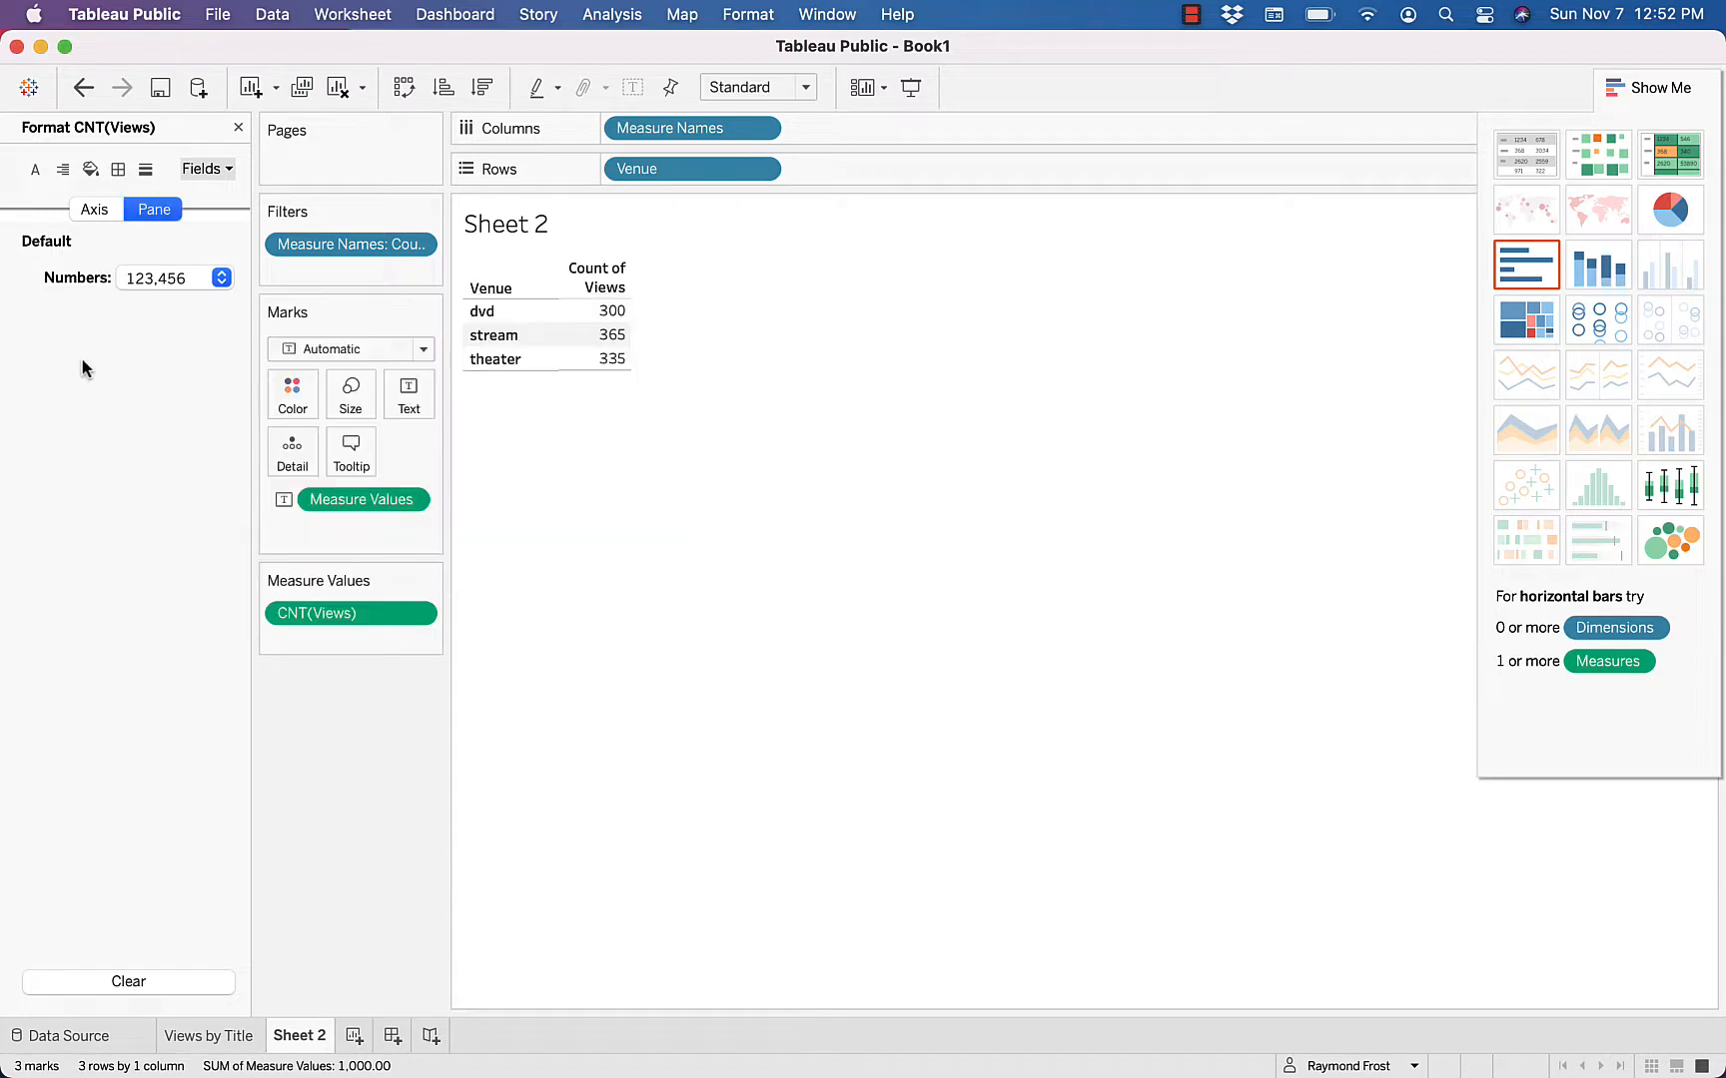
{"action": "left_click", "coordinate": [238, 127]}
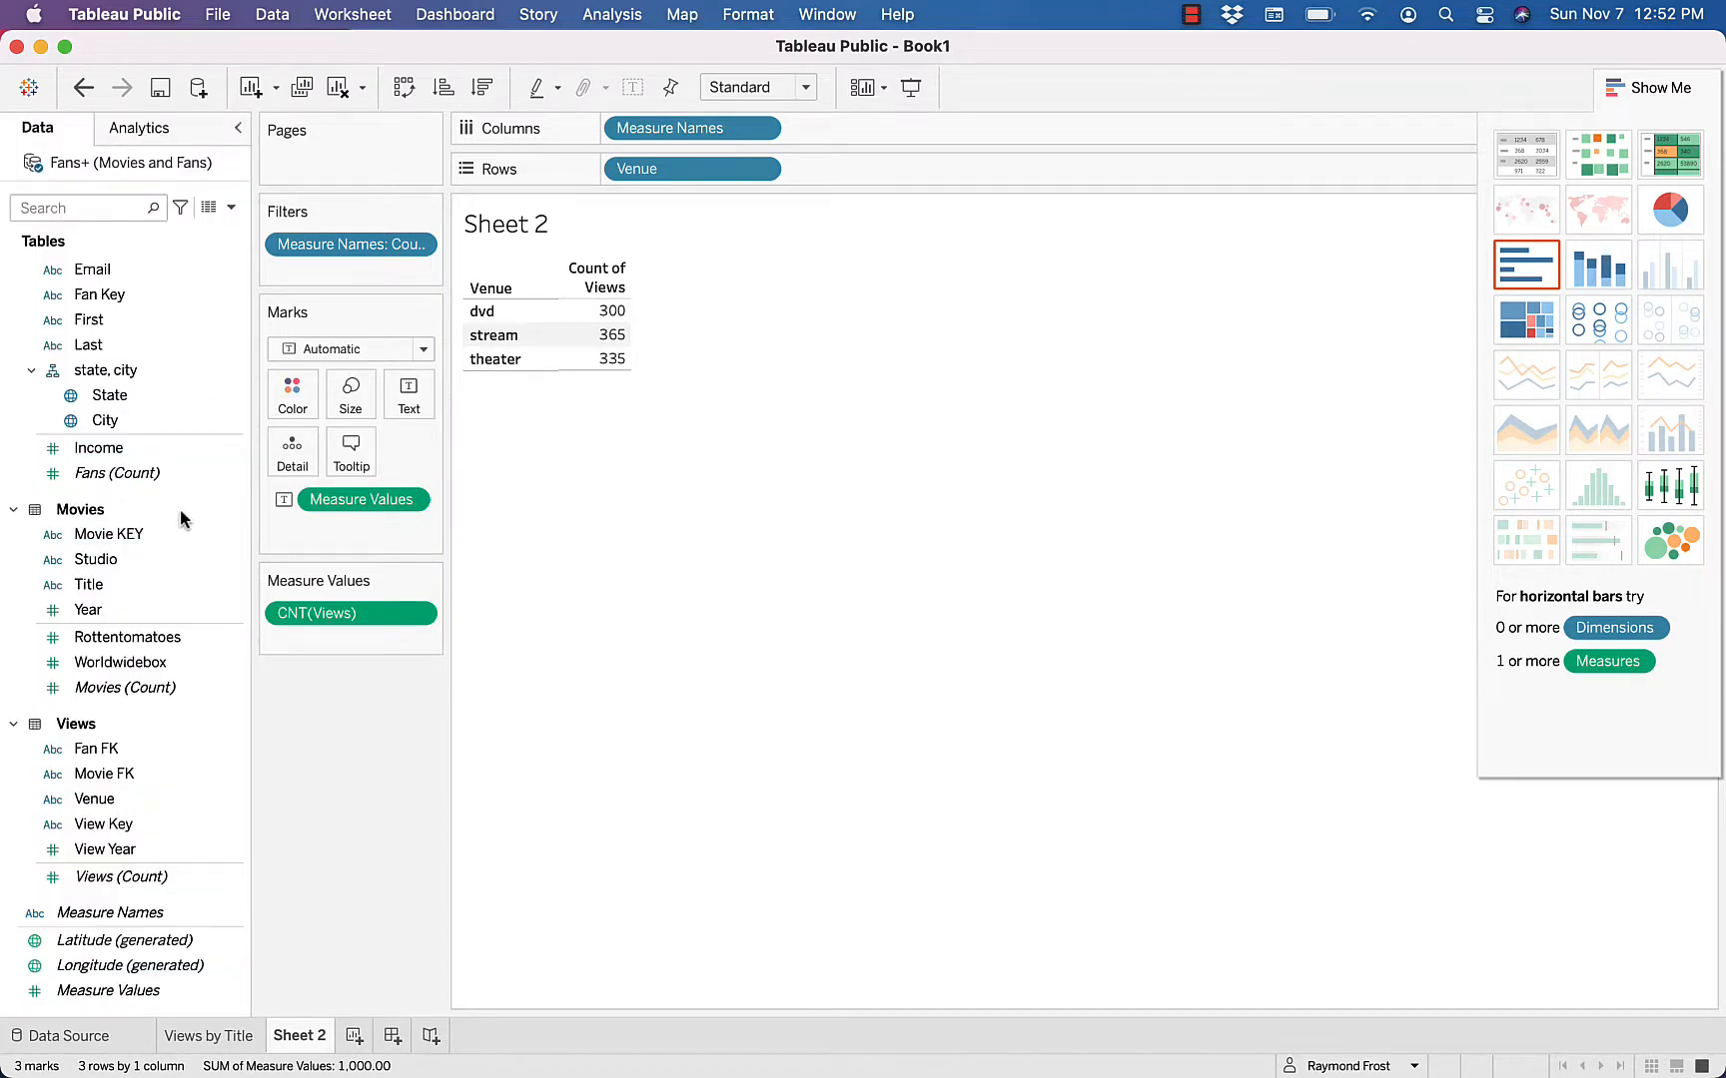
Rename Sheet 2 as Views by Venue
{"action": "double_click", "coordinate": [304, 1036]}
{"action": "type", "text": "Views by Venue"}
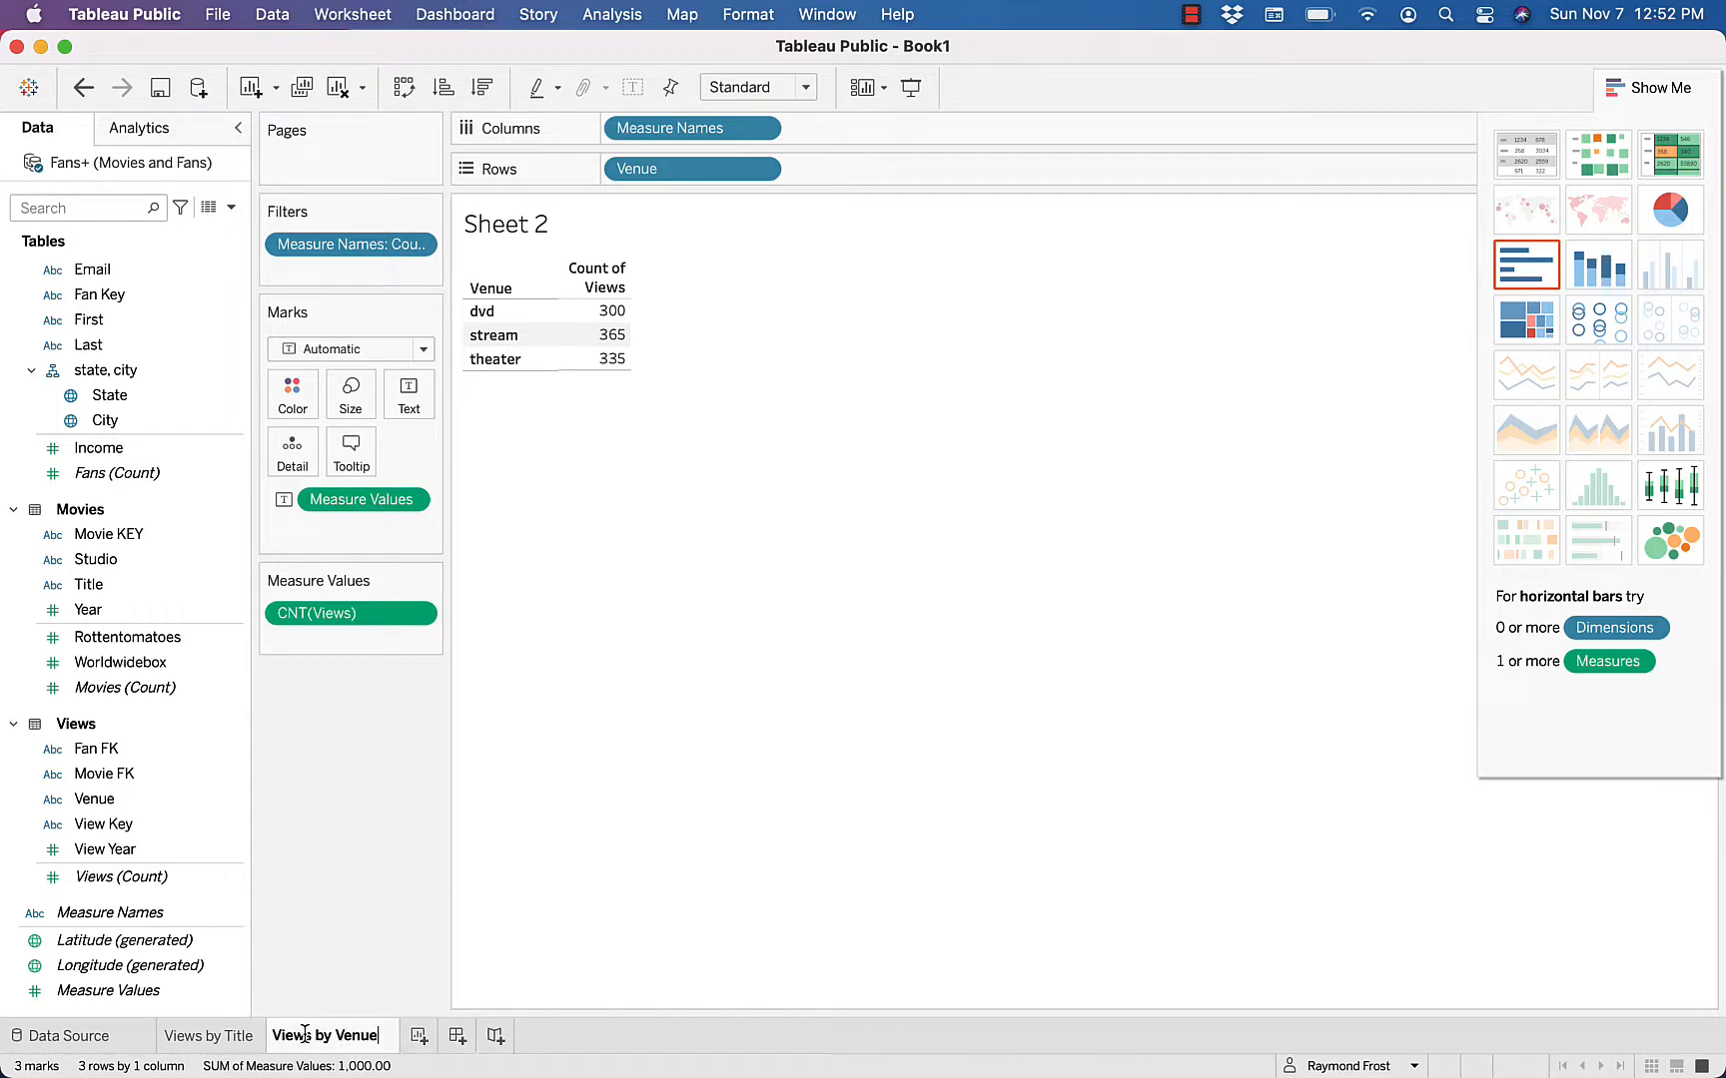
{"action": "key", "text": "Return"}
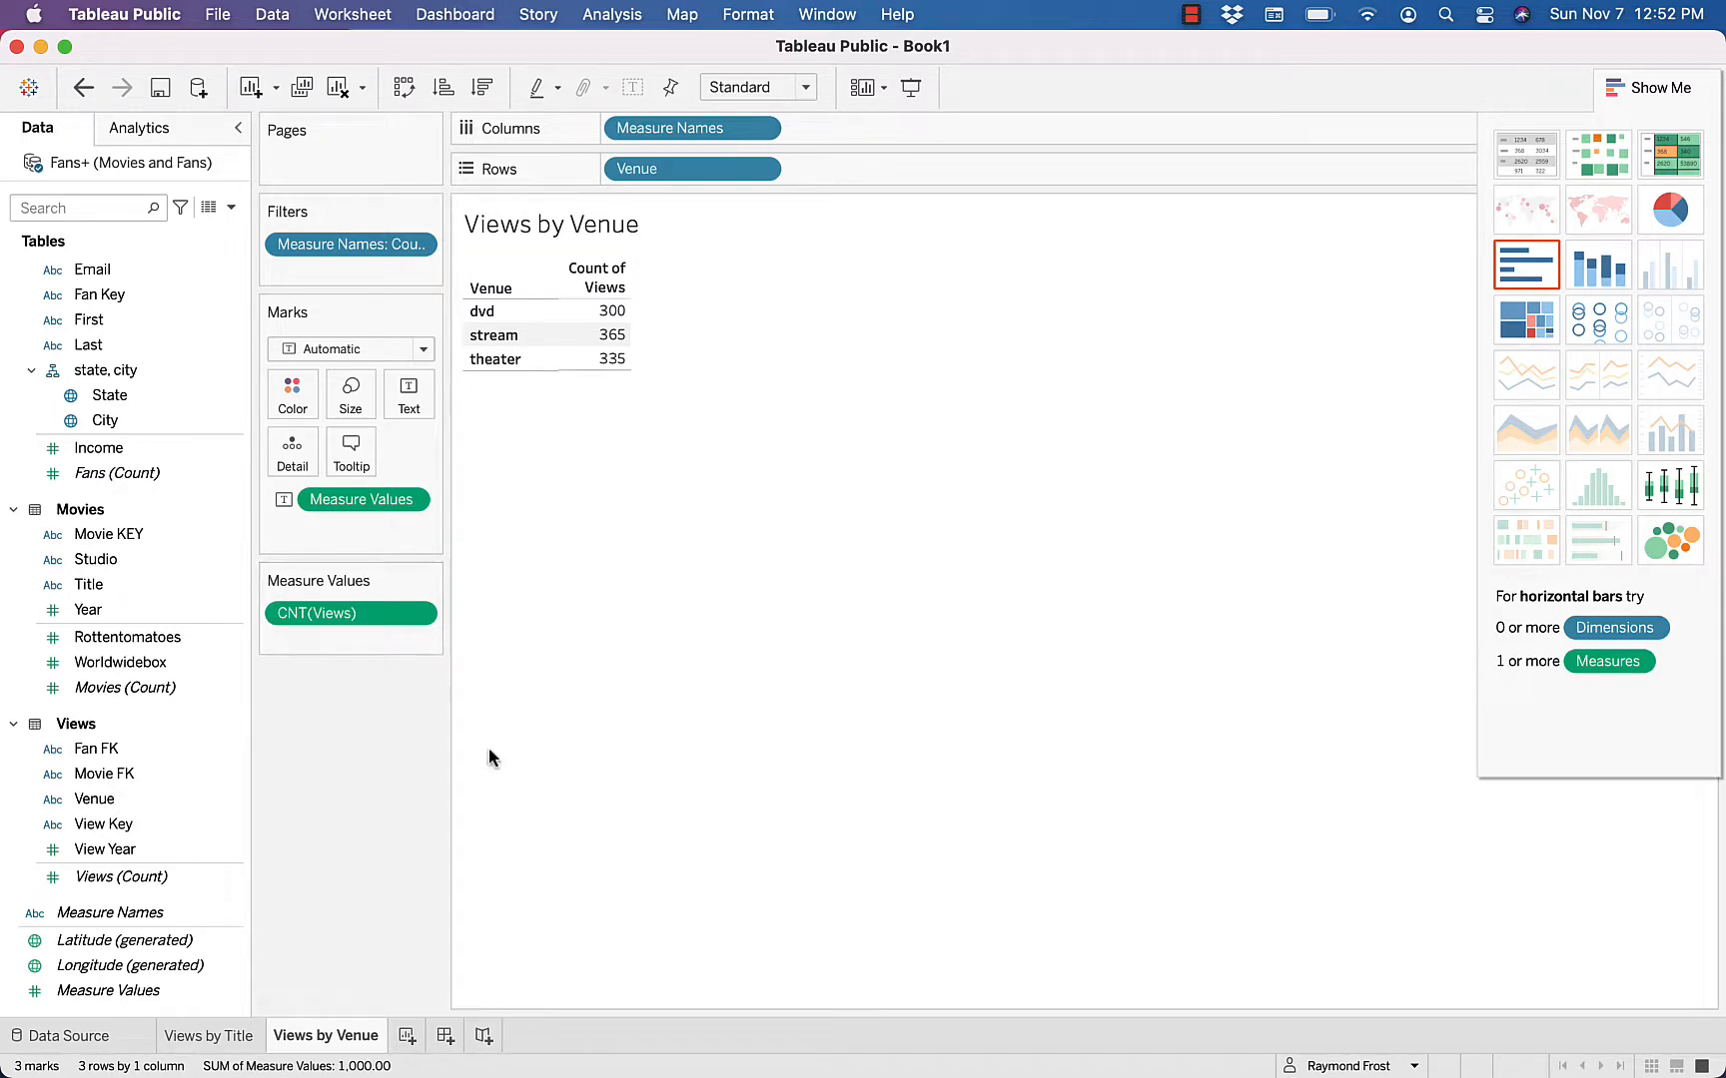
On a new worksheet, add City, convert the map into a text table, and fill it with Views (Count) and Measure Values
{"action": "left_click", "coordinate": [407, 1036]}
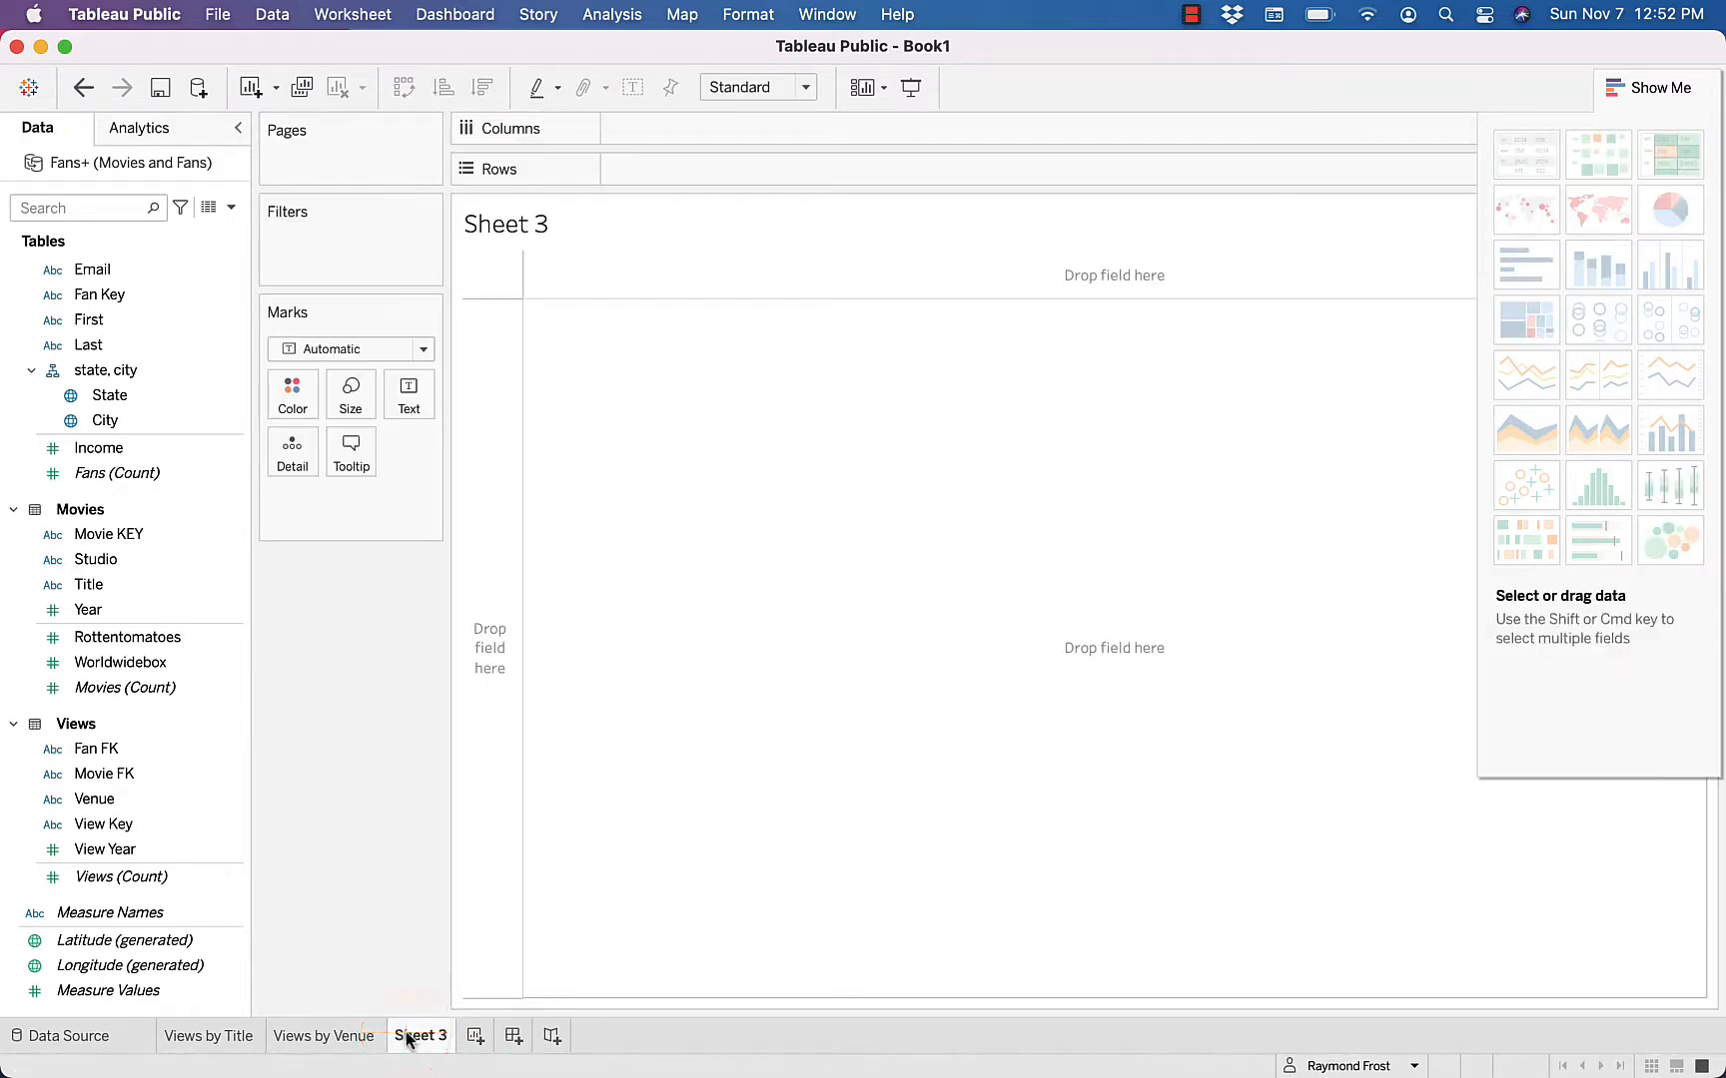
{"action": "left_click", "coordinate": [110, 420]}
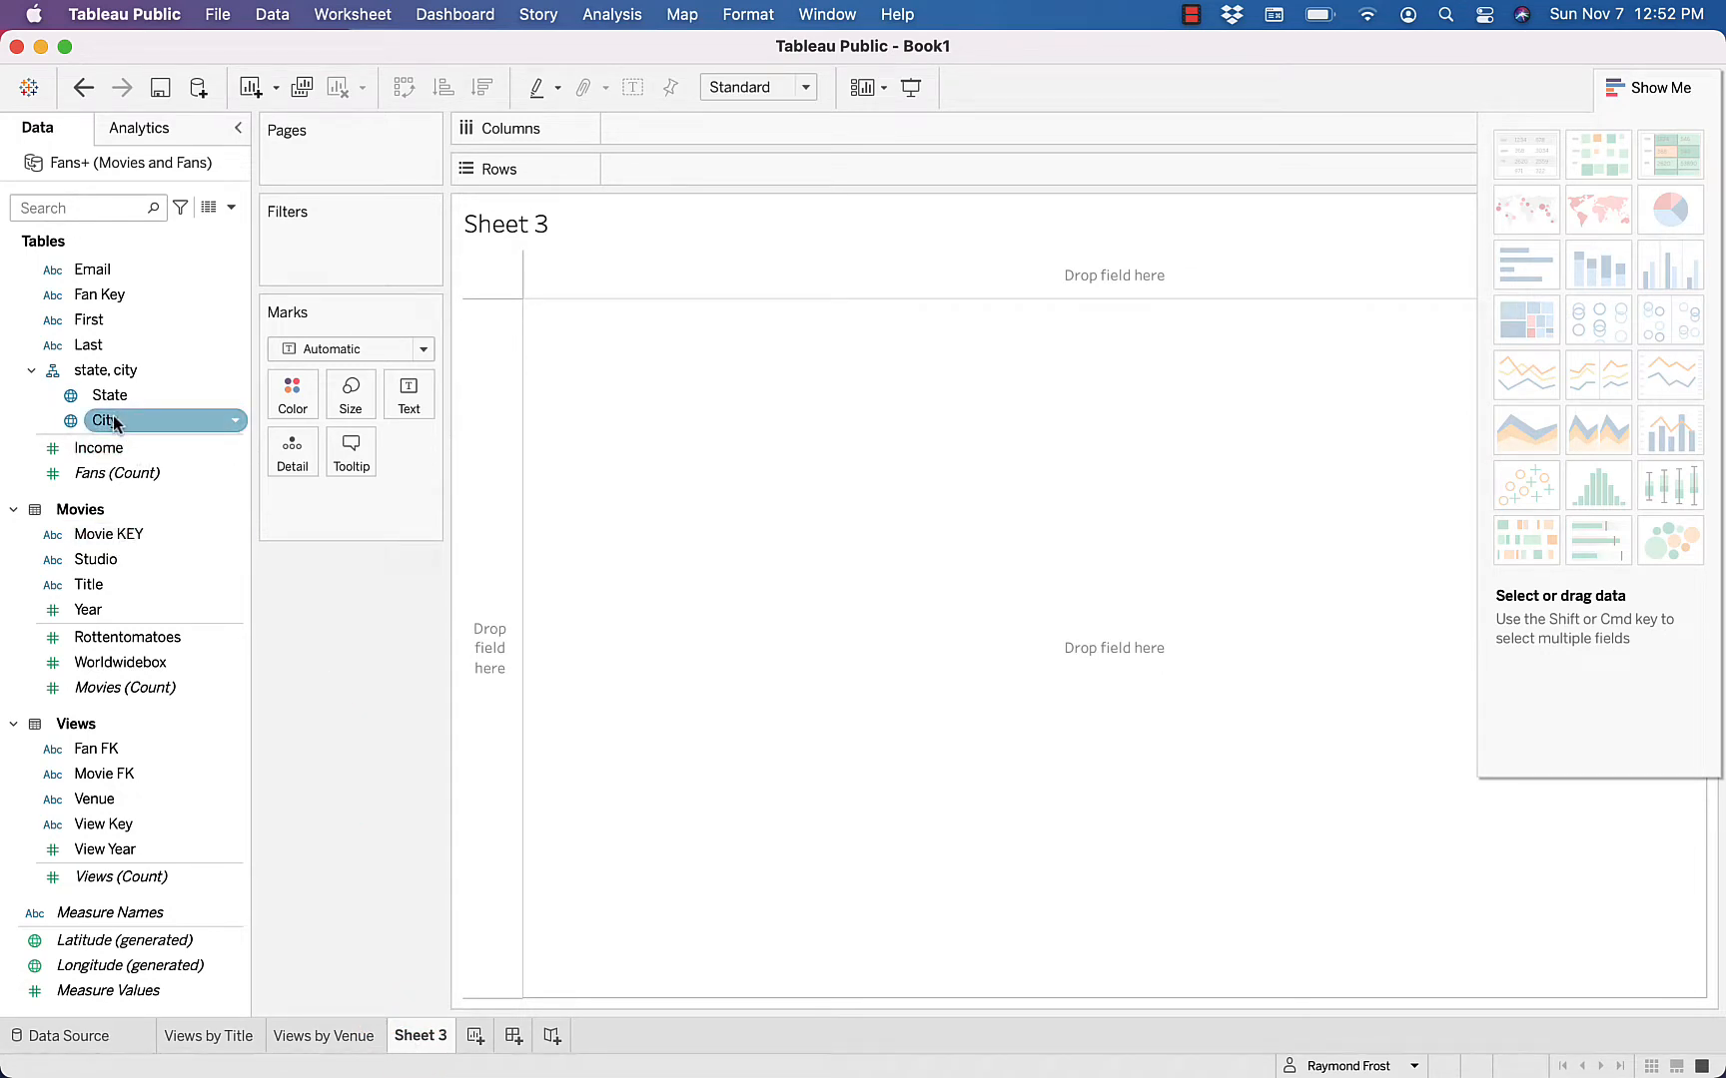
{"action": "double_click", "coordinate": [113, 421]}
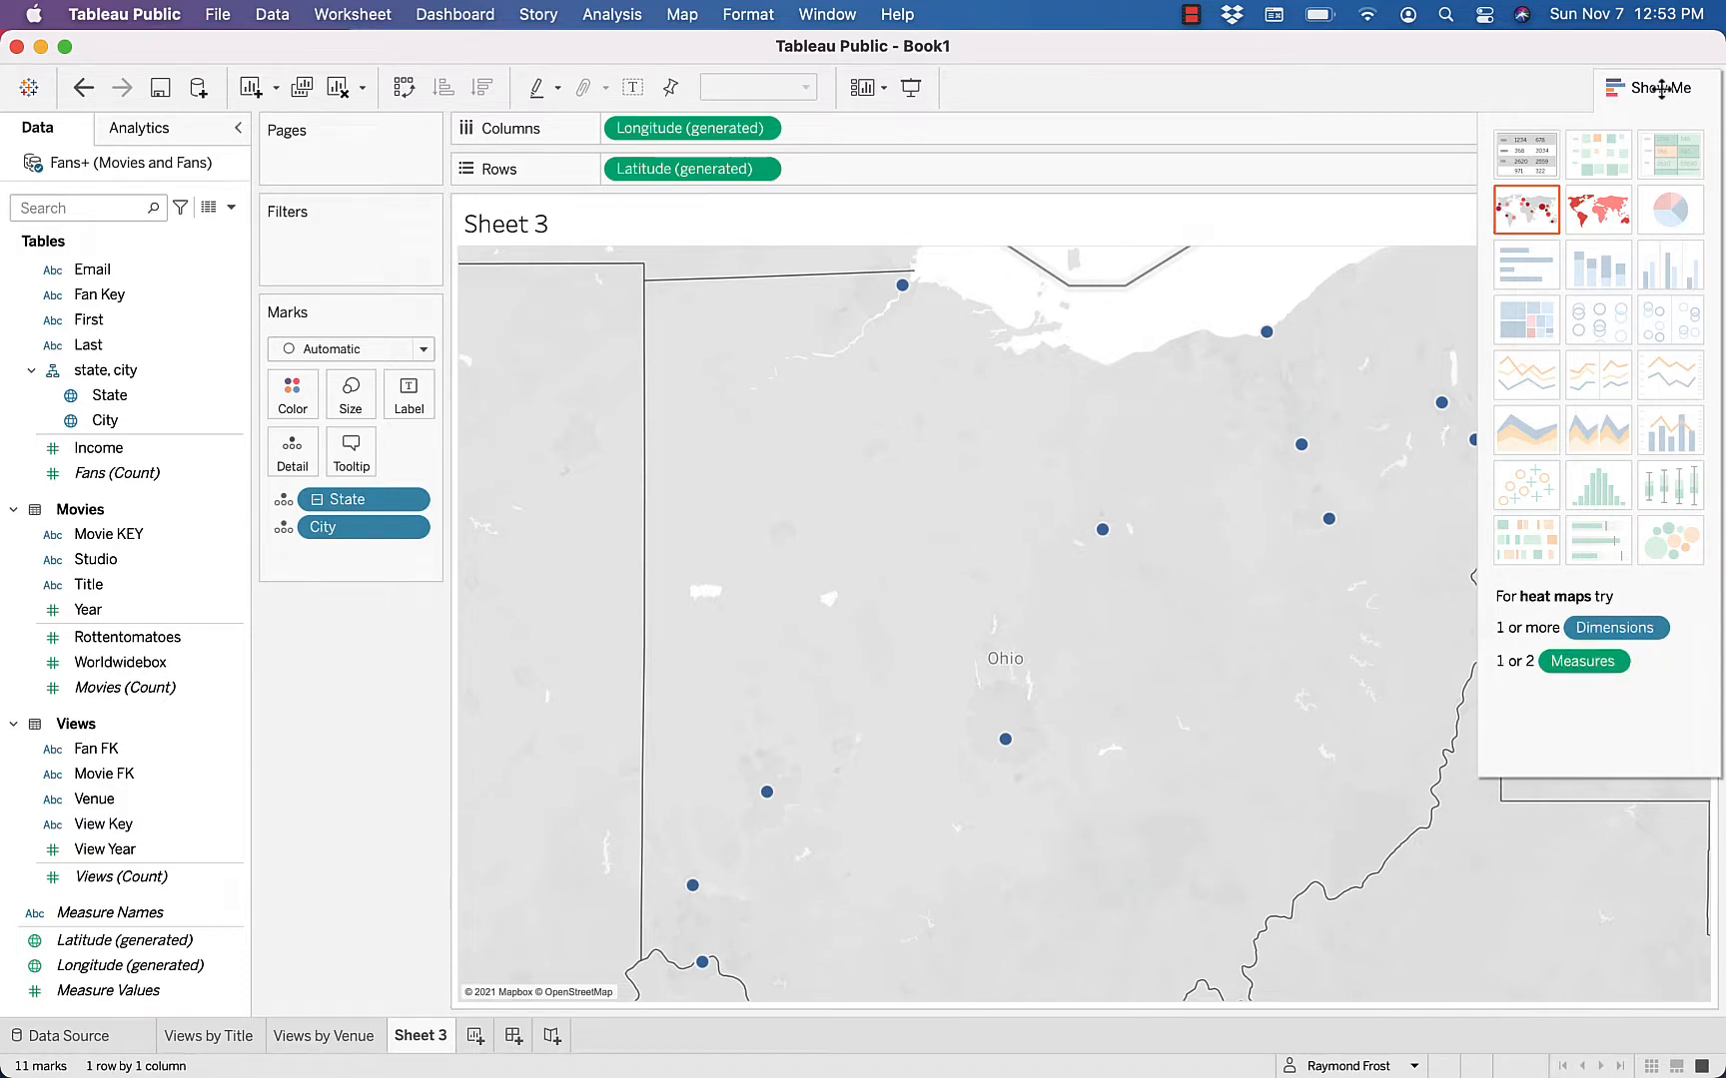
{"action": "left_click", "coordinate": [1526, 162]}
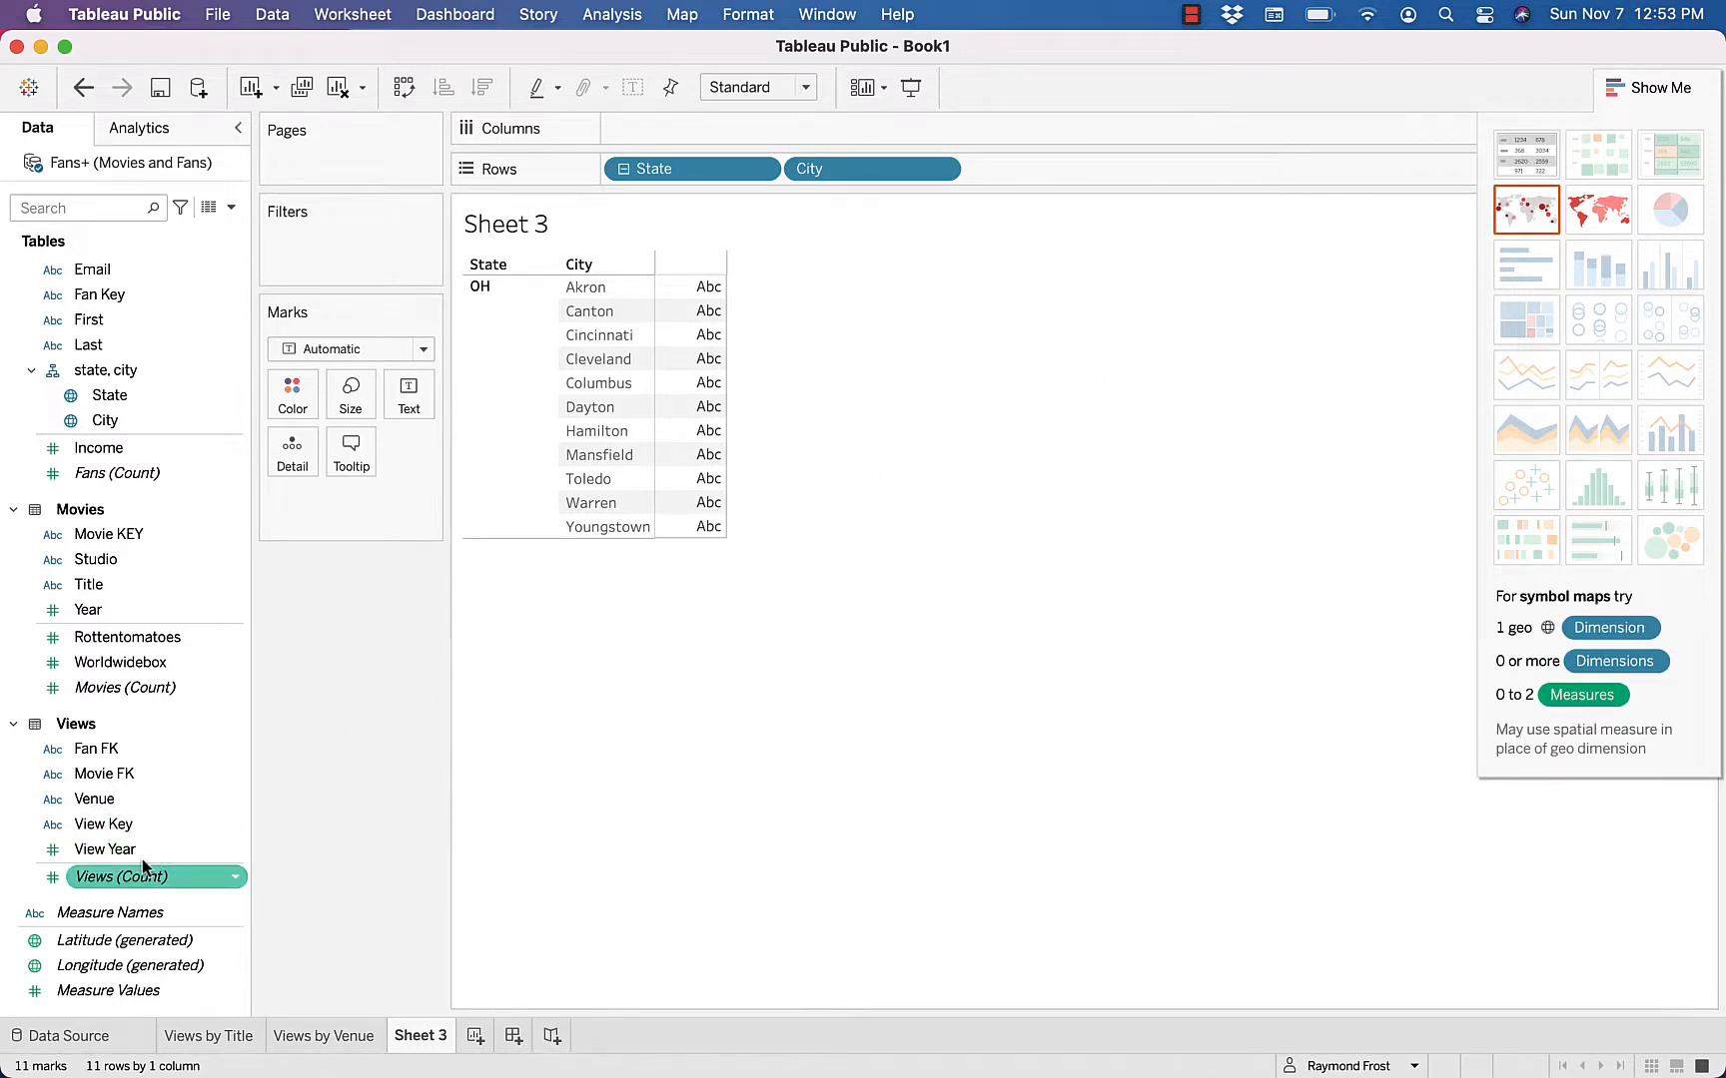
{"action": "left_click_drag", "start_coordinate": [122, 877], "coordinate": [705, 469]}
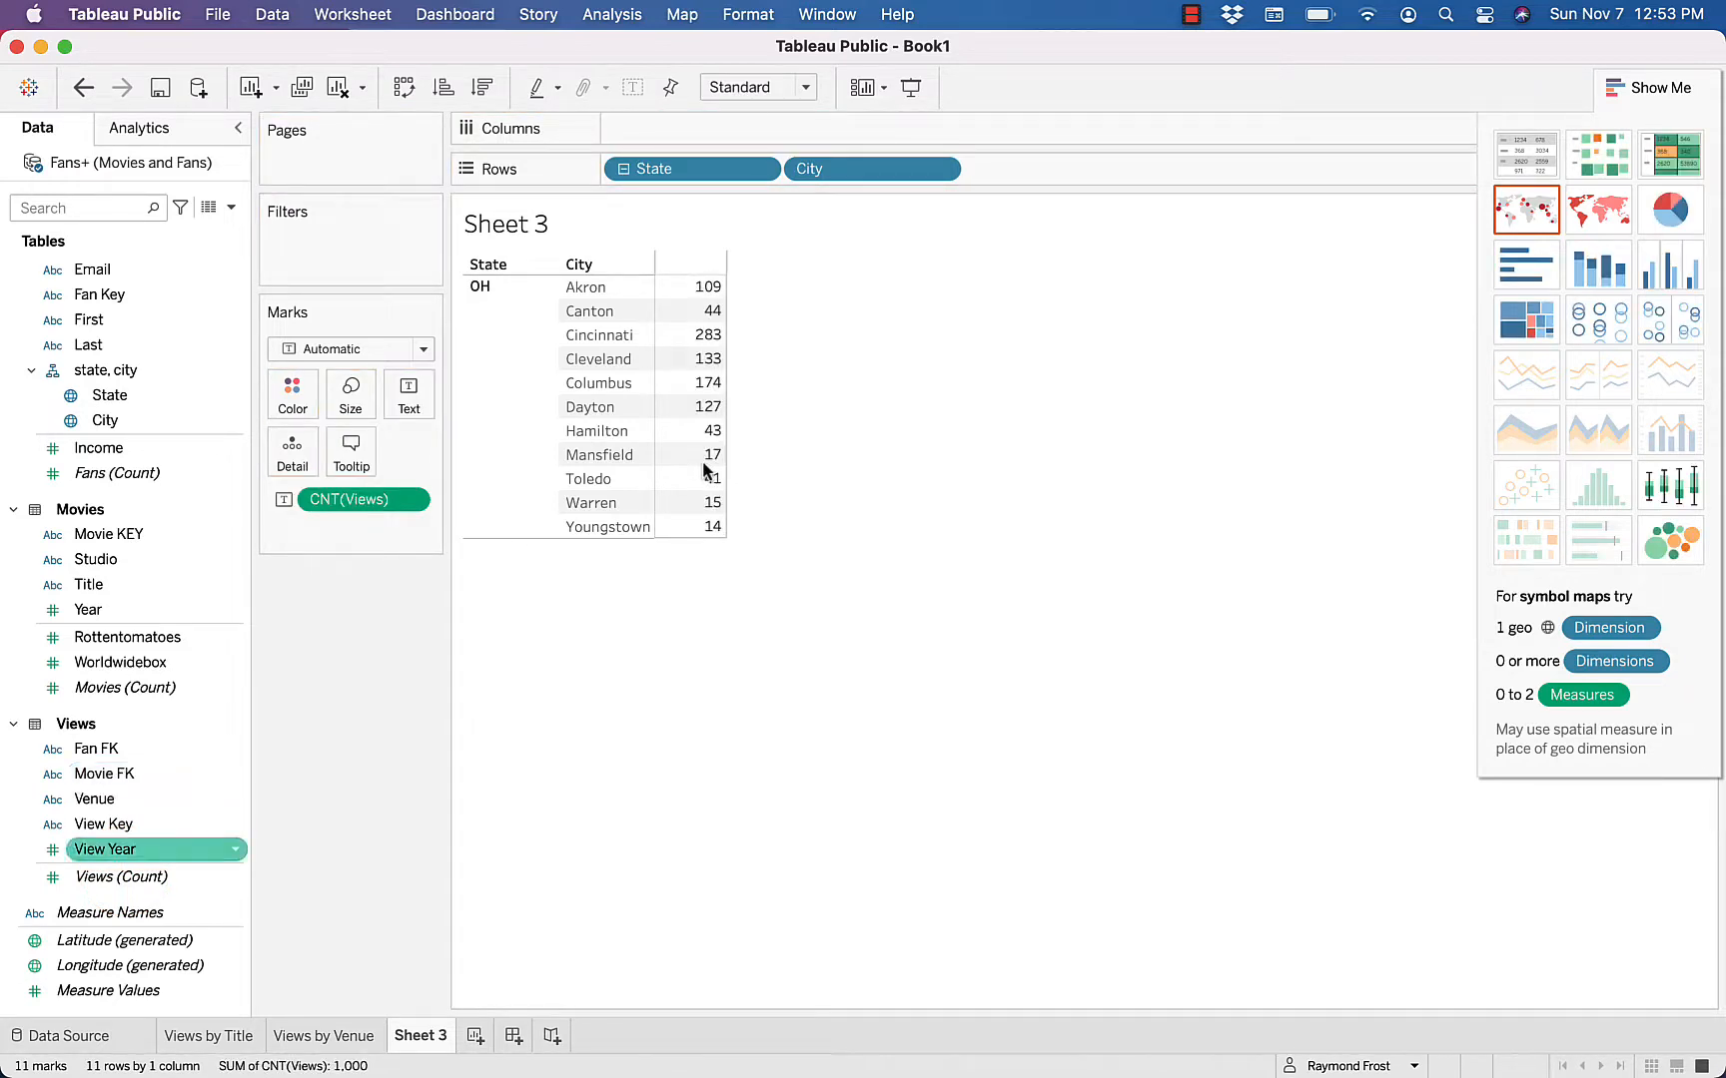
{"action": "left_click_drag", "start_coordinate": [88, 991], "coordinate": [699, 460]}
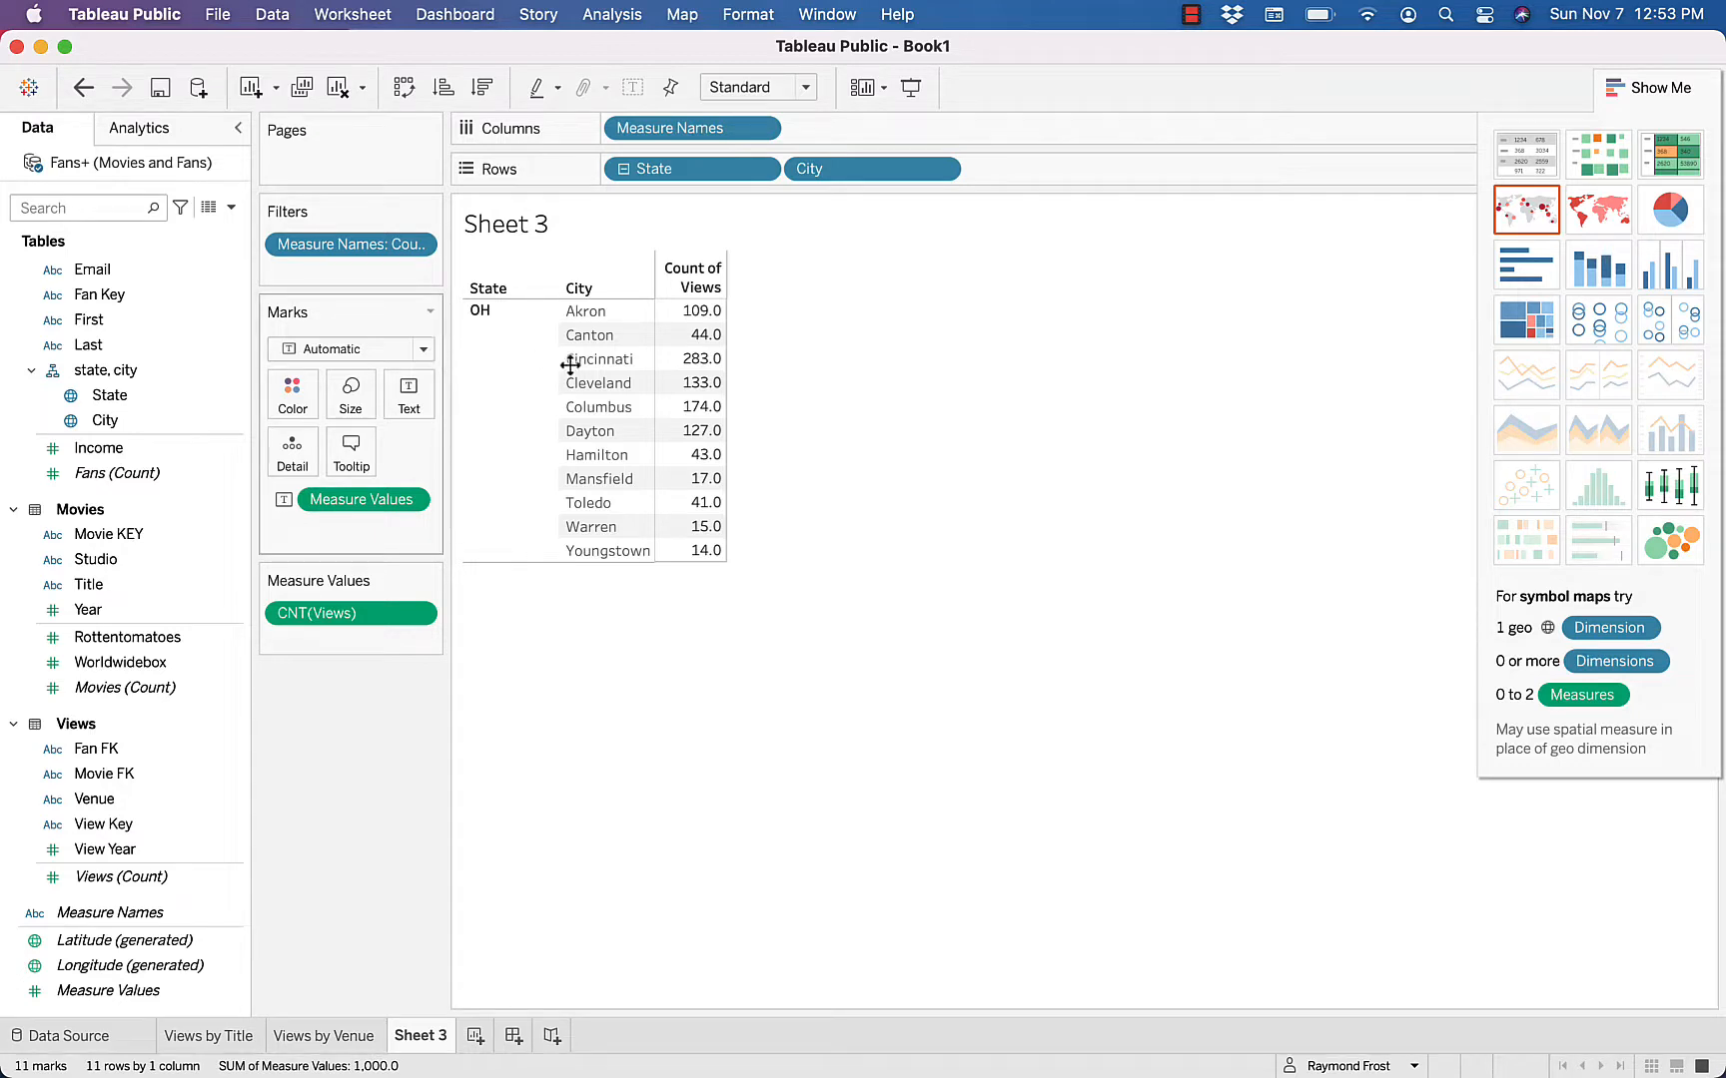
Set the CNT(Views) number format in the city table to Number (Standard) and close the formatting options
{"action": "right_click", "coordinate": [697, 384]}
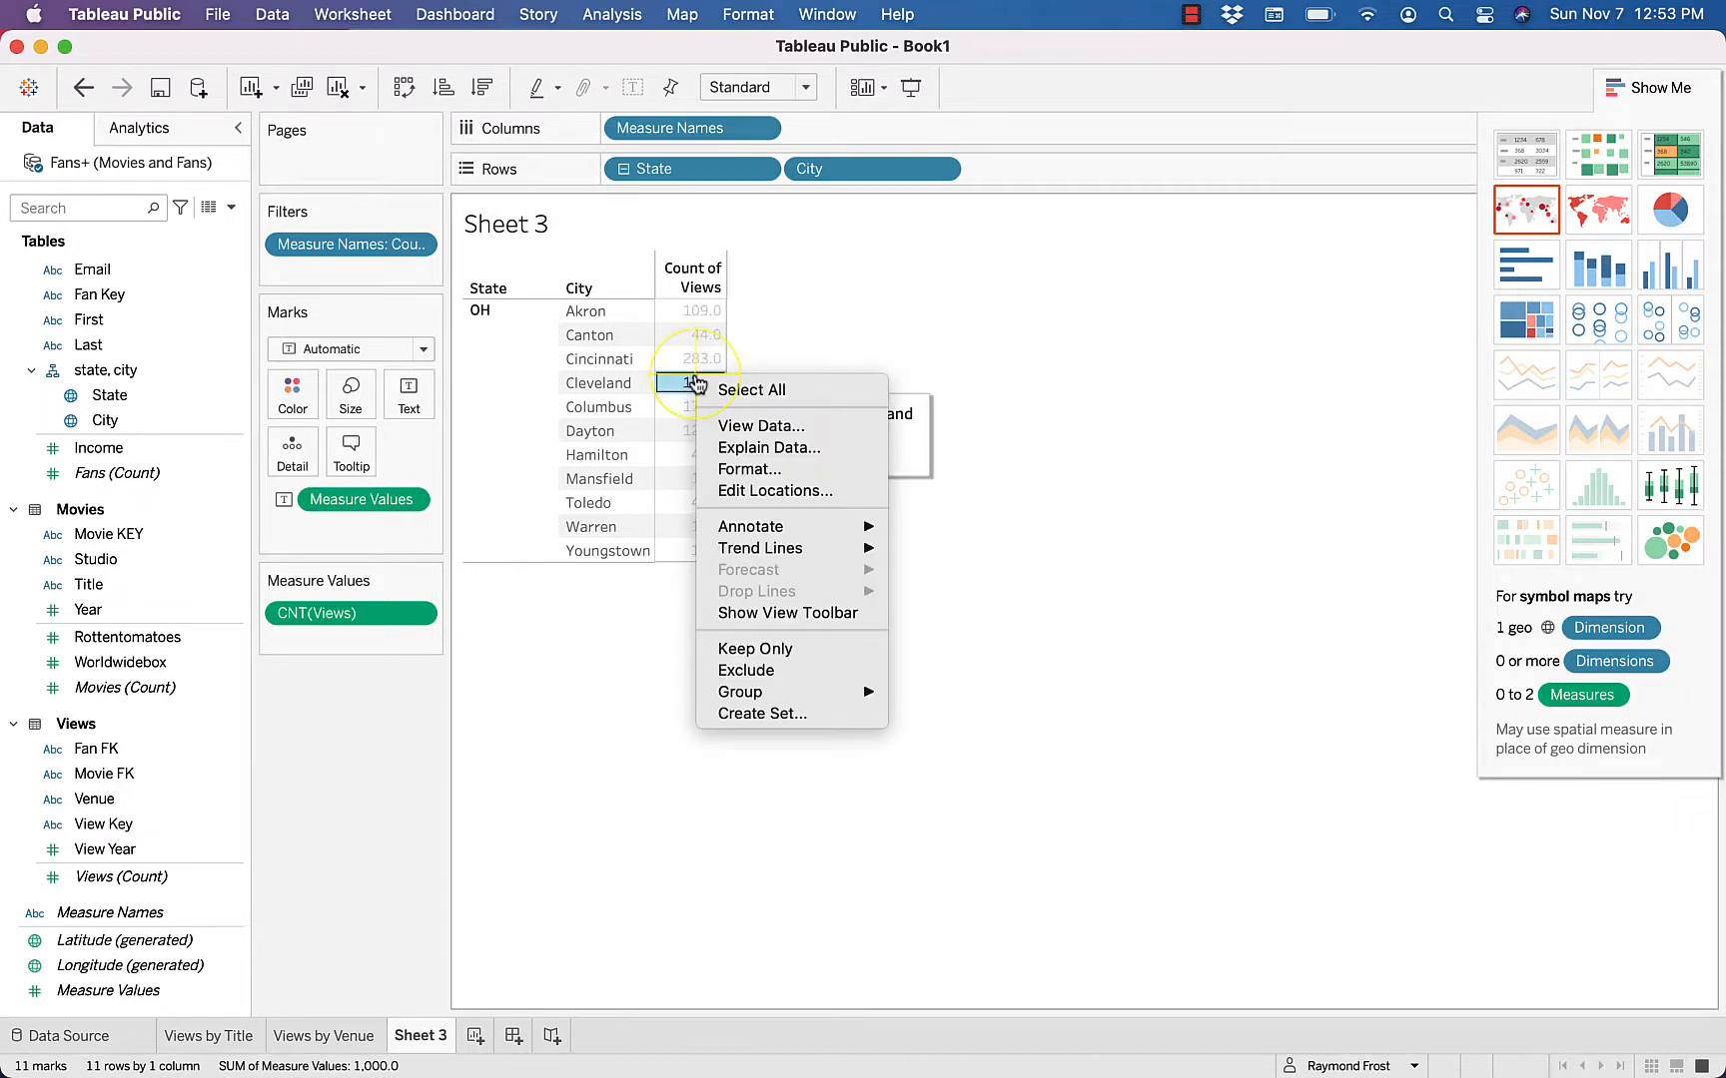
{"action": "left_click", "coordinate": [748, 469]}
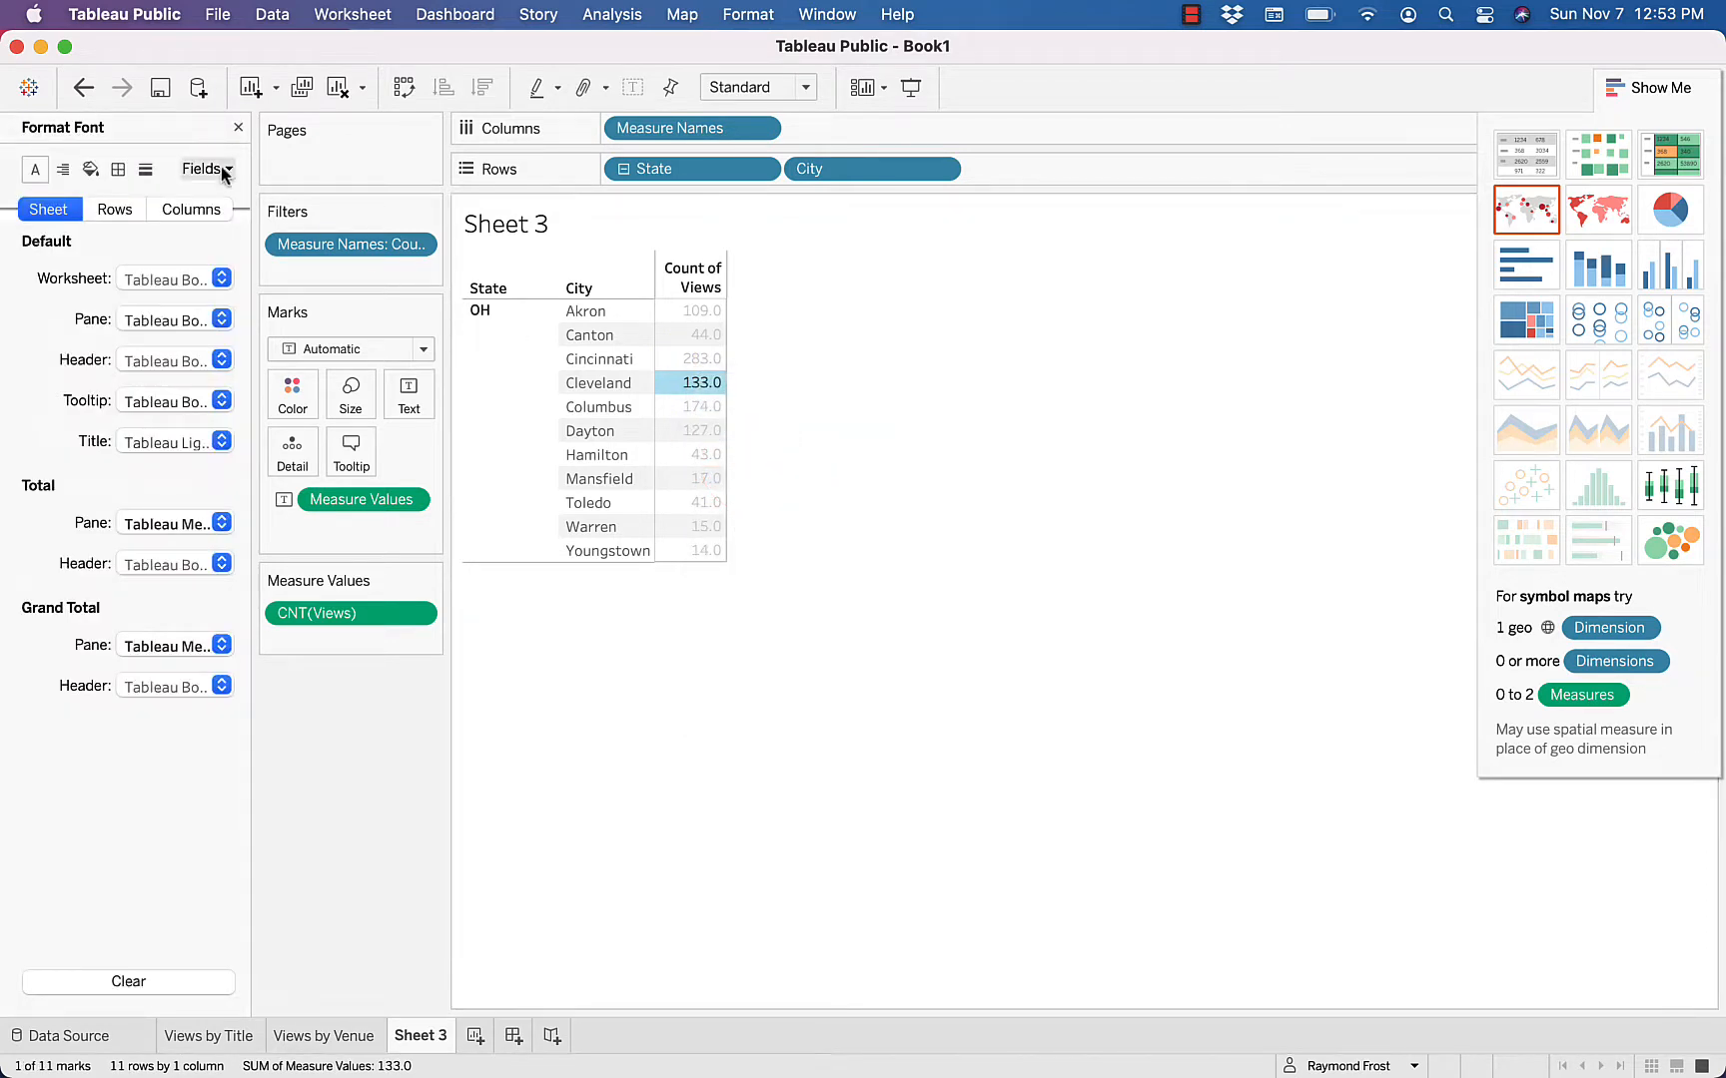
{"action": "left_click", "coordinate": [223, 171]}
{"action": "left_click", "coordinate": [221, 240]}
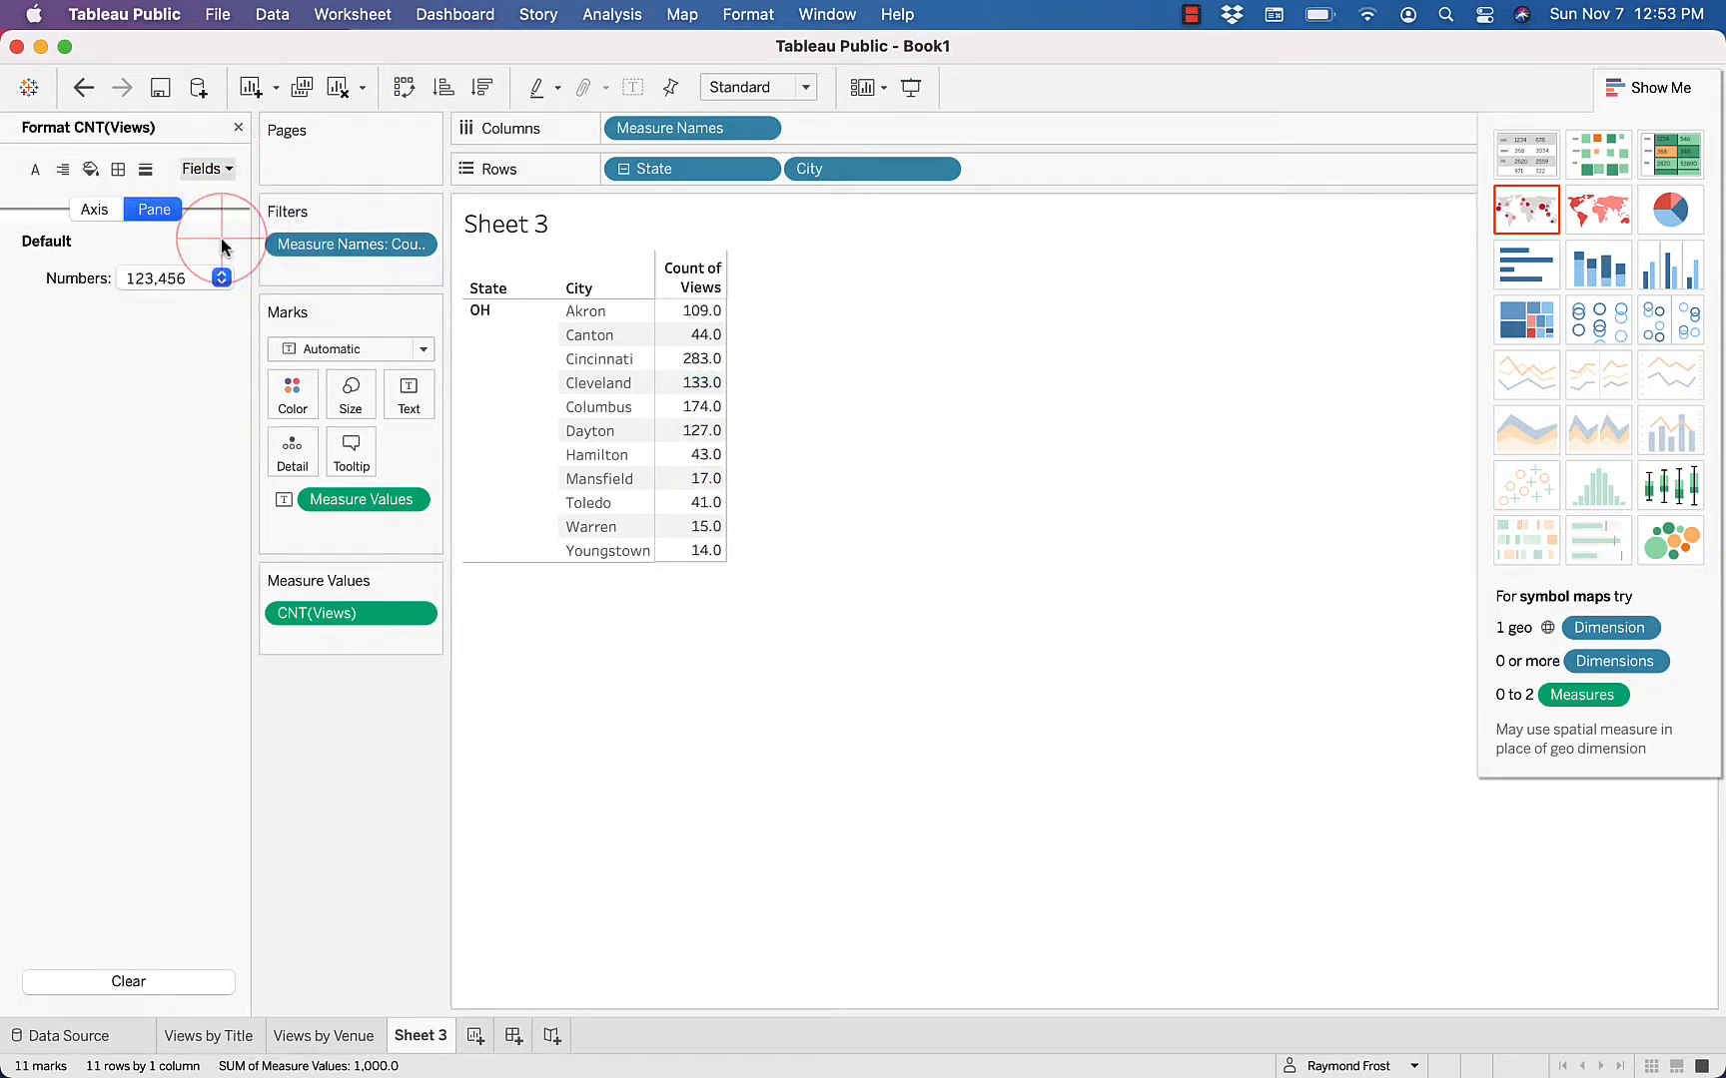
{"action": "left_click", "coordinate": [221, 278]}
{"action": "left_click", "coordinate": [212, 350]}
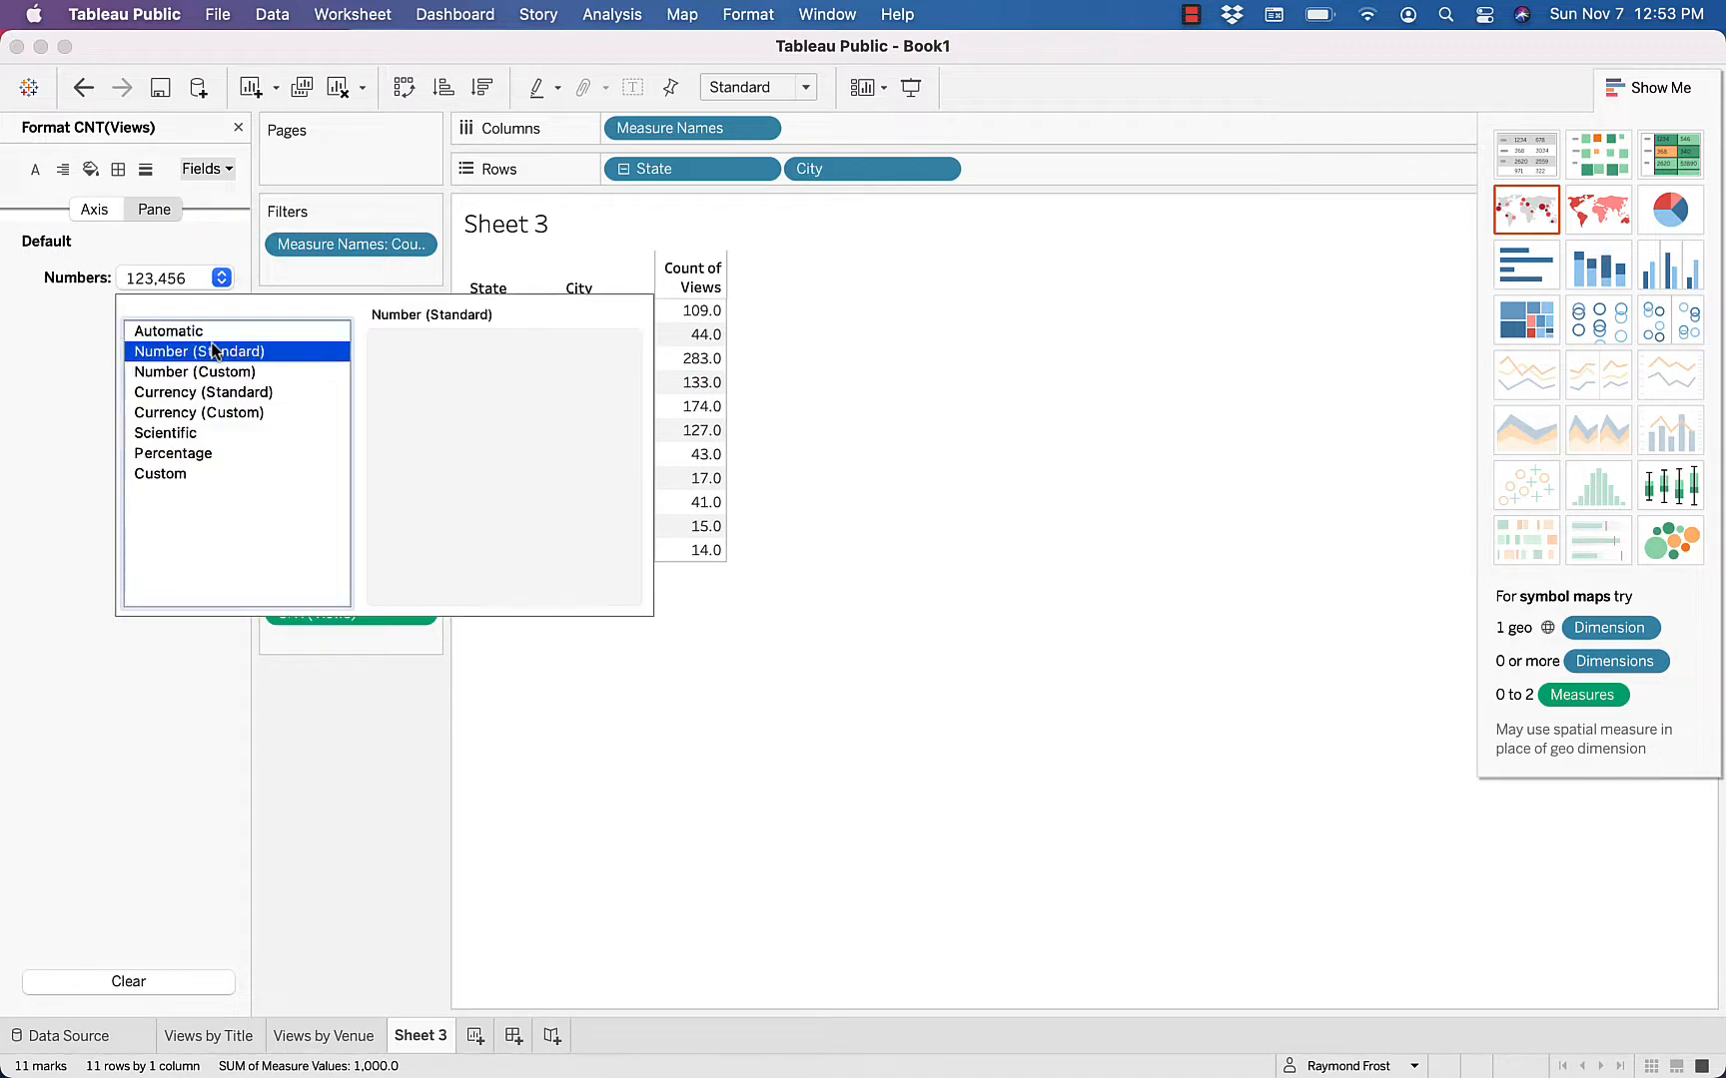
{"action": "left_click", "coordinate": [230, 216]}
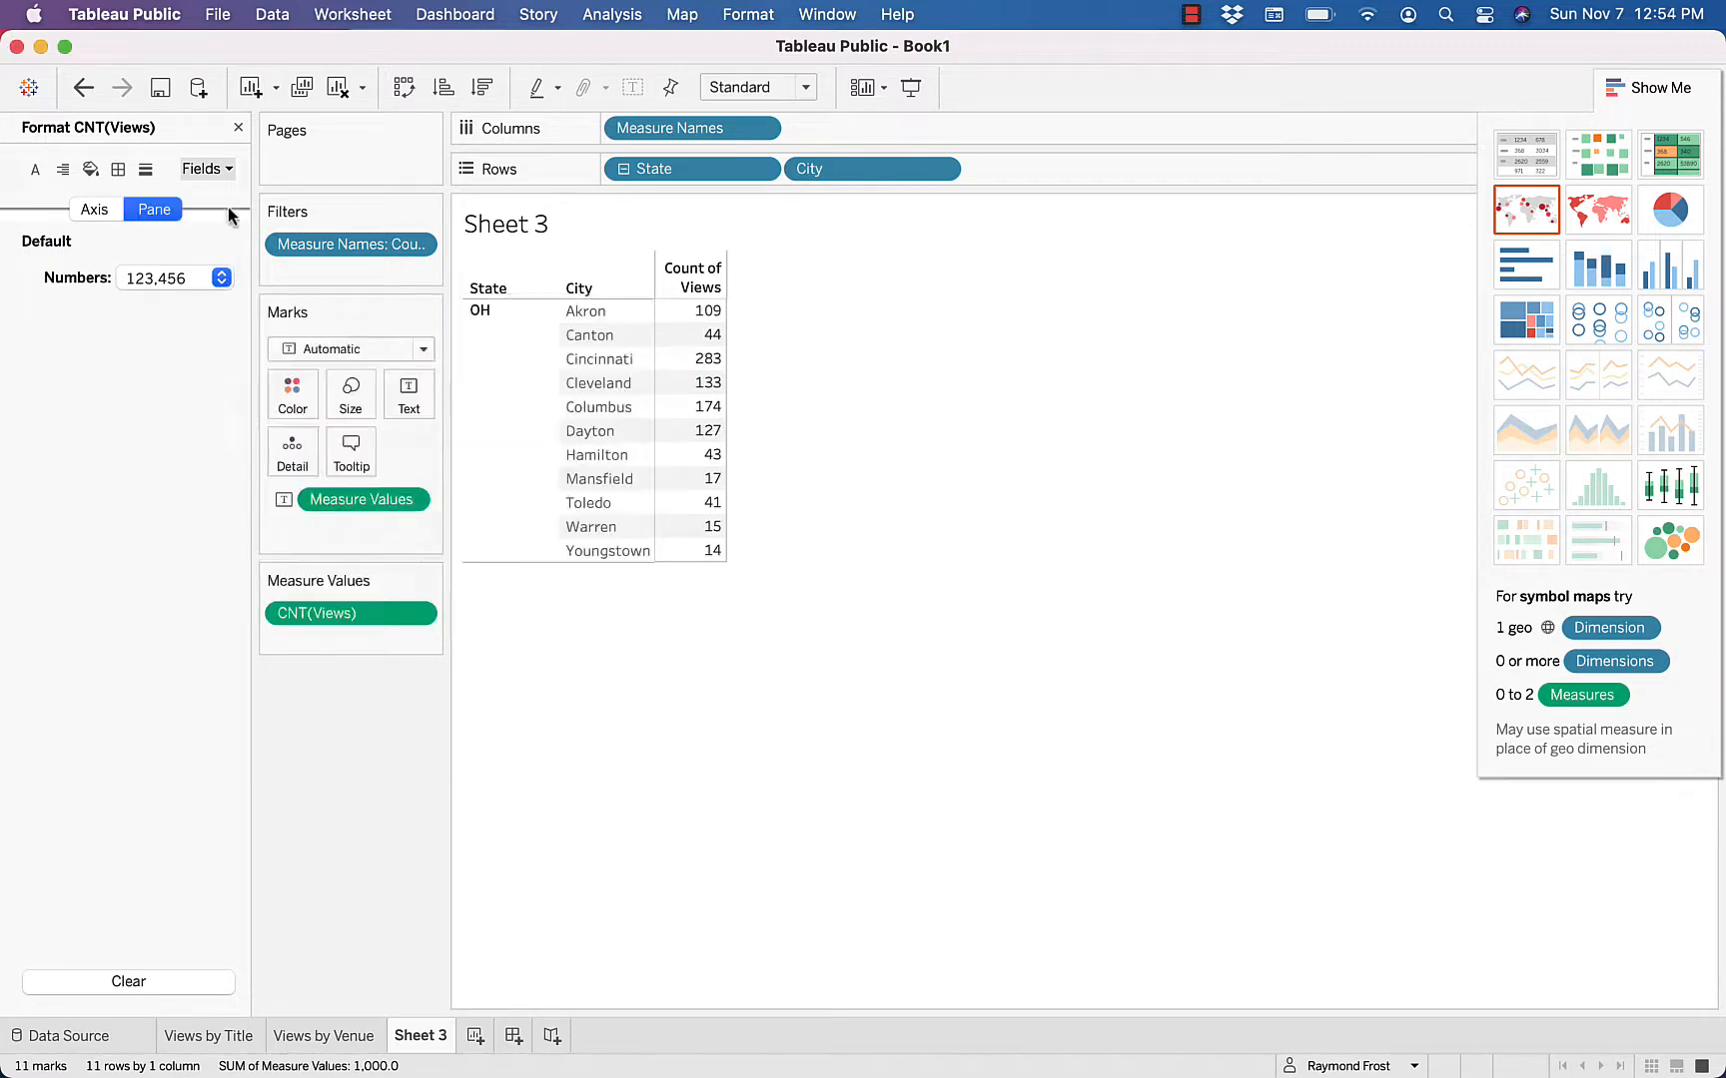
{"action": "left_click", "coordinate": [238, 128]}
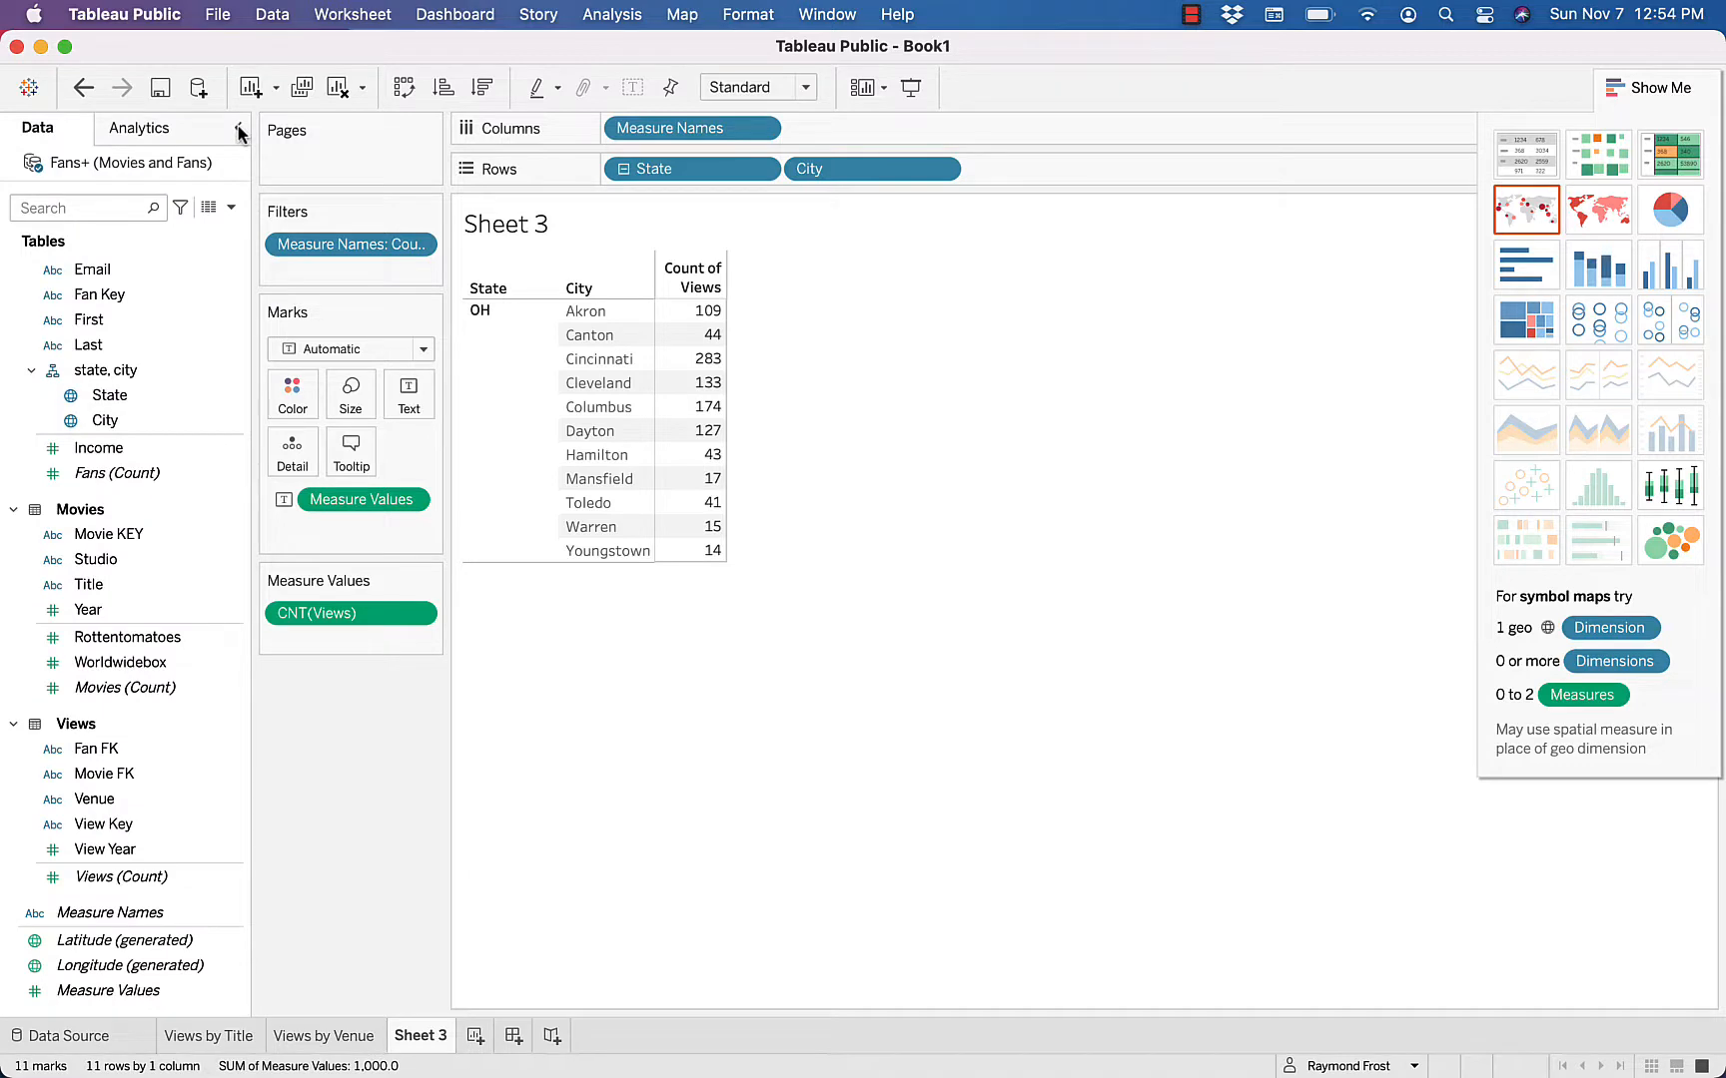
Rename Sheet 3 as Views by City
{"action": "double_click", "coordinate": [415, 1038]}
{"action": "type", "text": "Views by "}
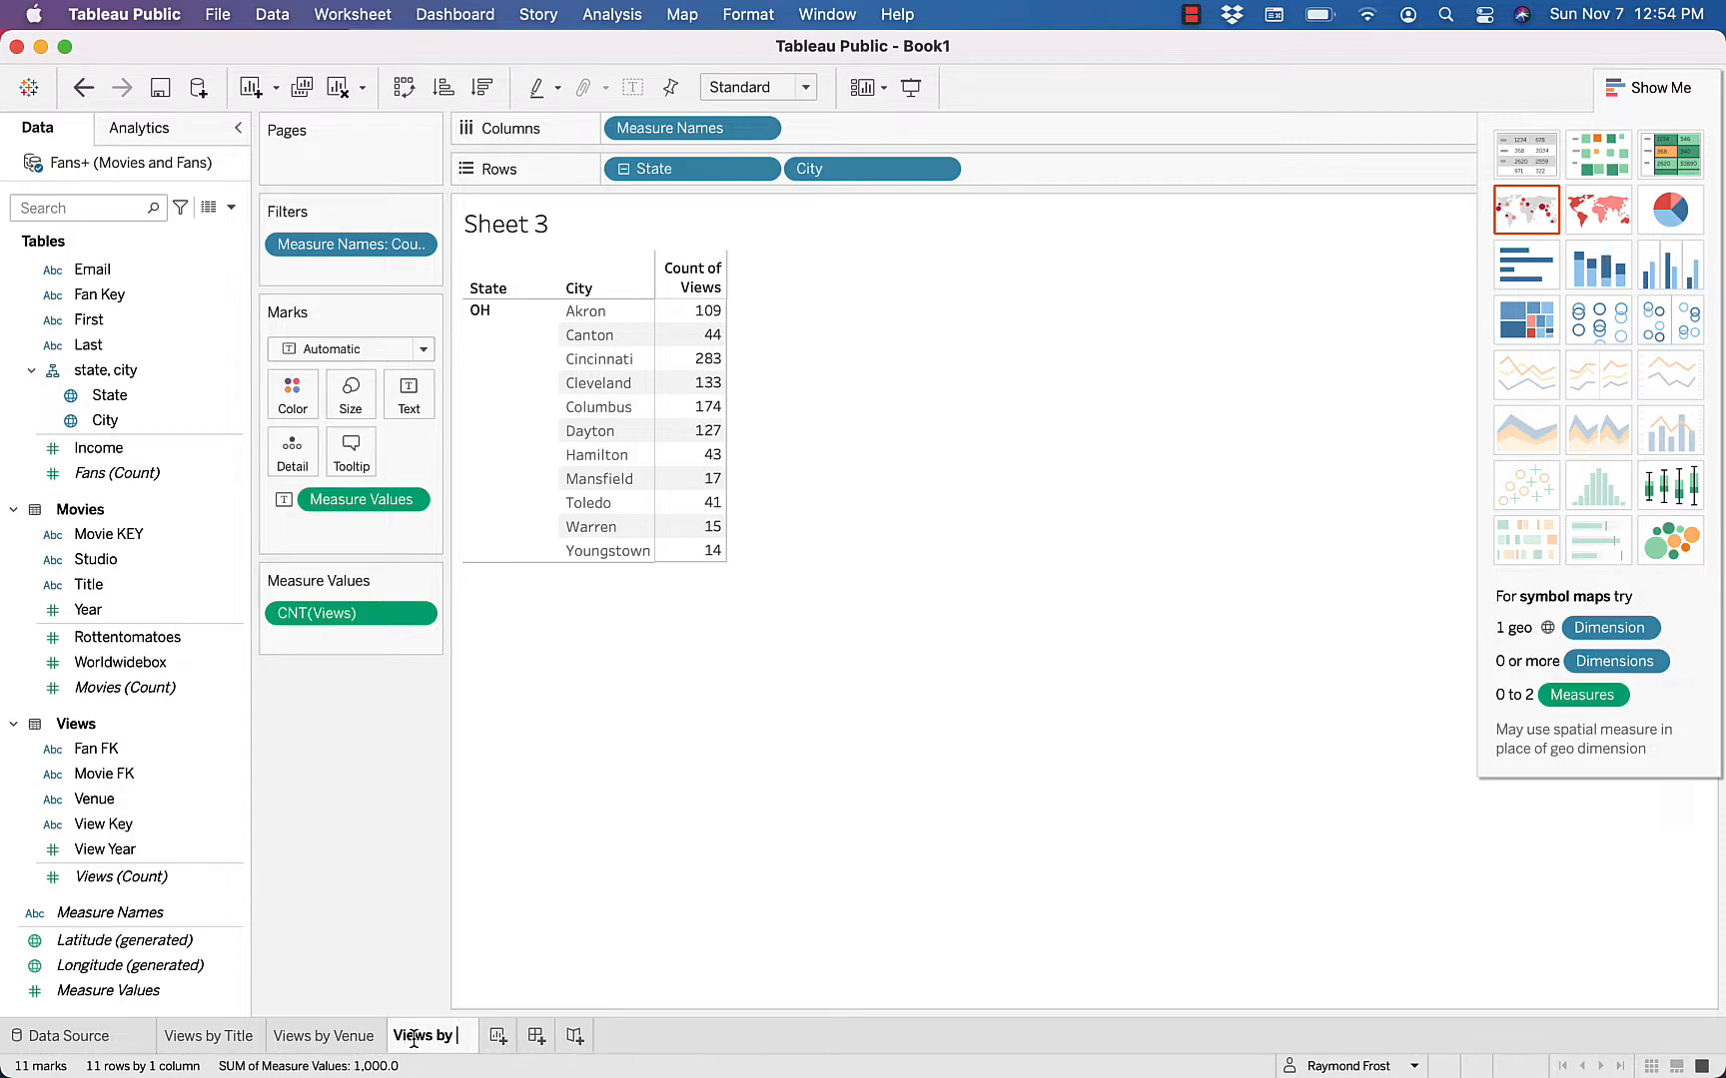
{"action": "type", "text": "City"}
{"action": "key", "text": "Return"}
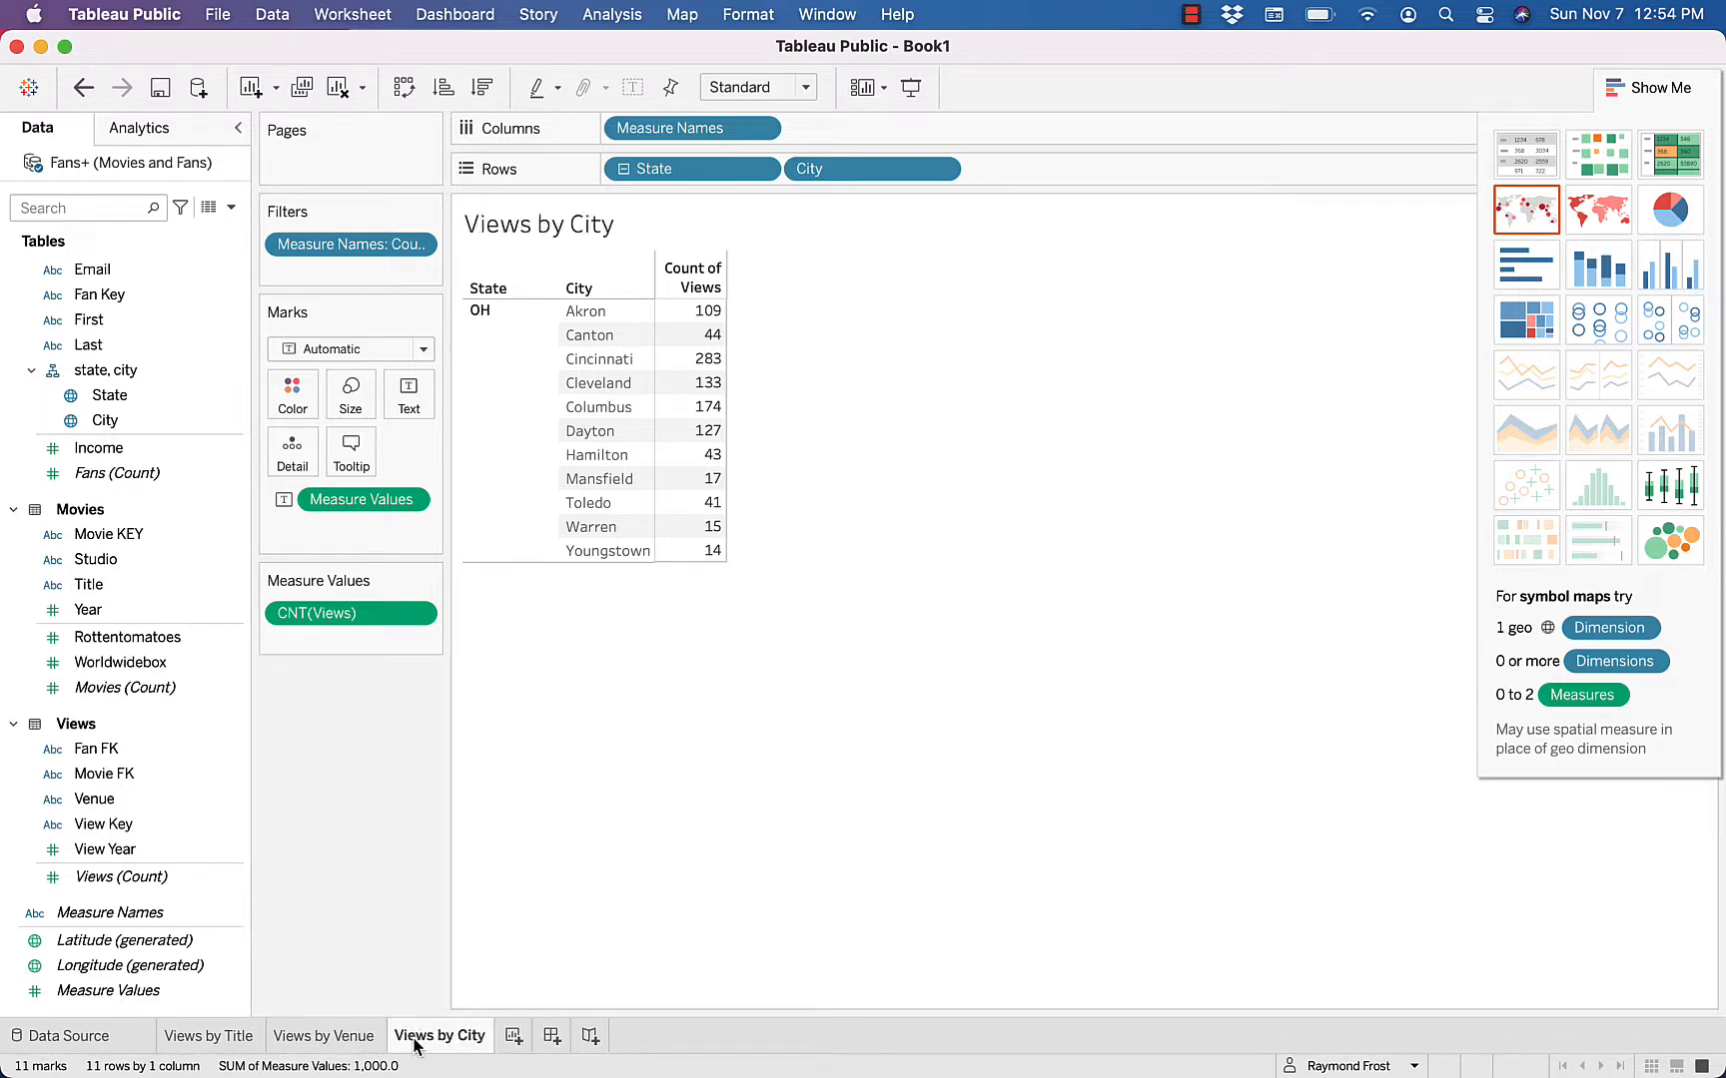
On a new worksheet, list fans by Last and First and fill the table with Views (Count) and Measure Values
{"action": "left_click", "coordinate": [513, 1037]}
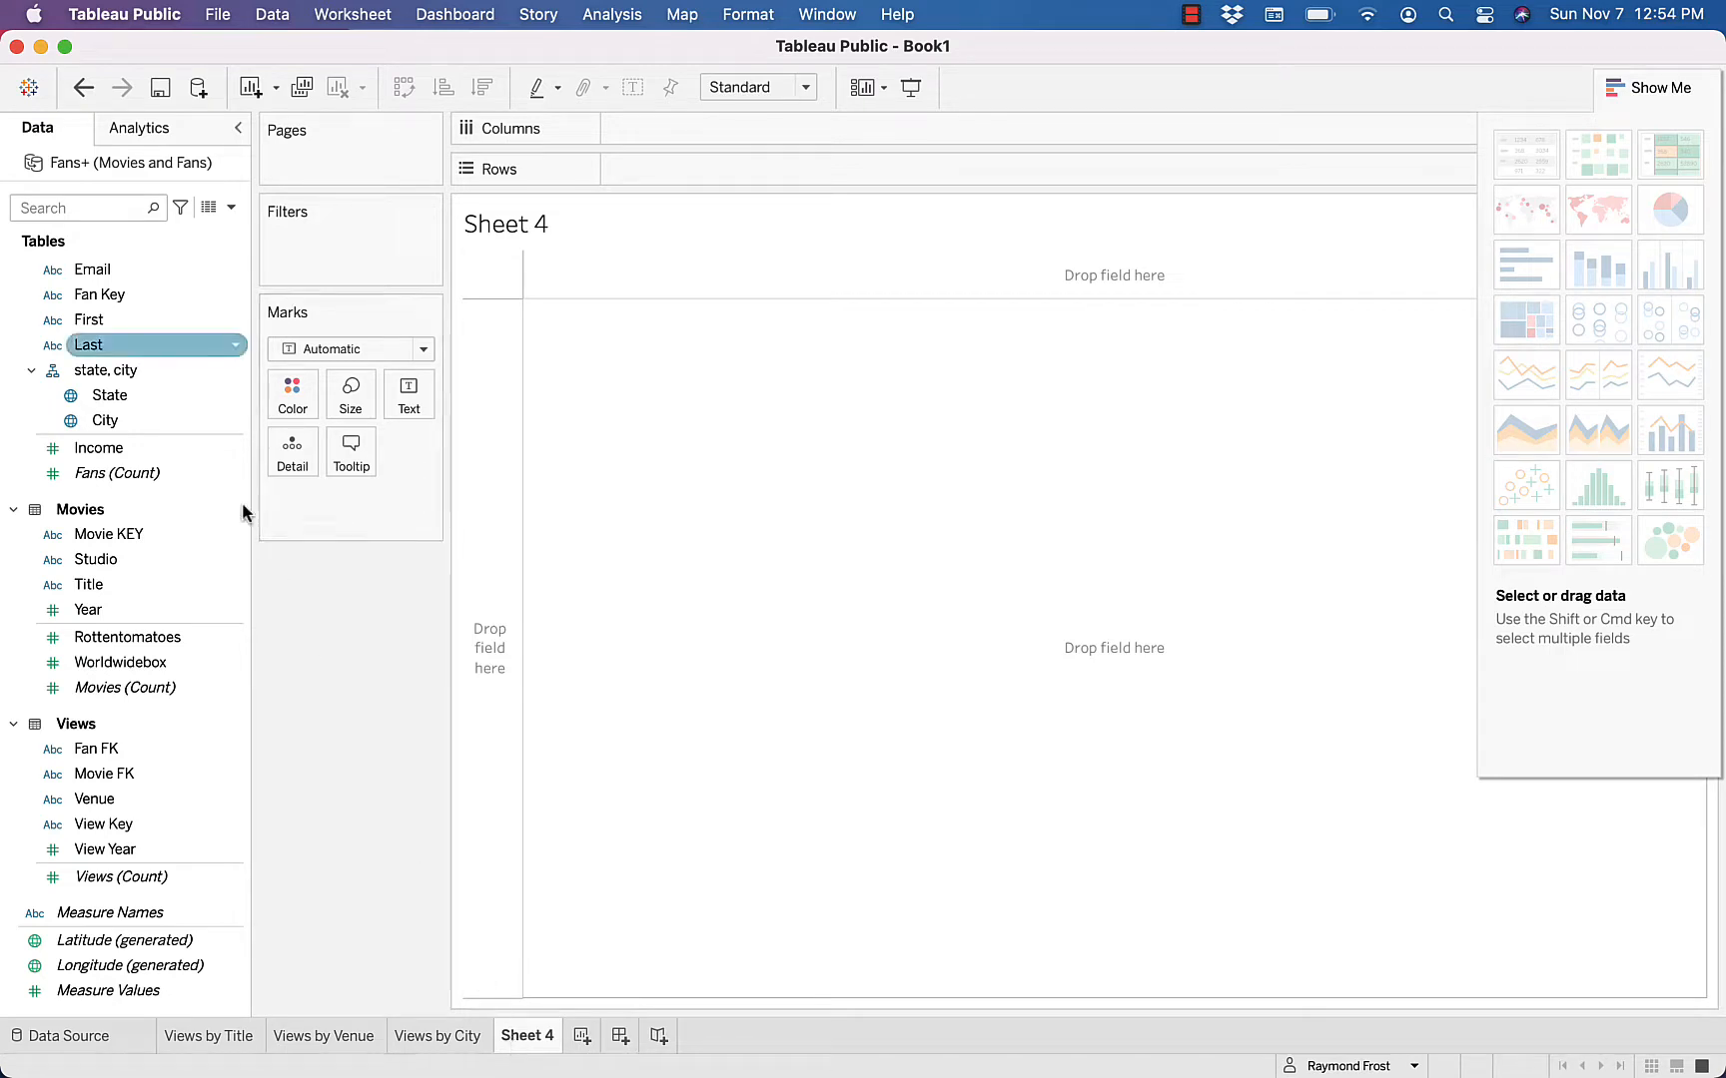
{"action": "double_click", "coordinate": [142, 345]}
{"action": "double_click", "coordinate": [141, 320]}
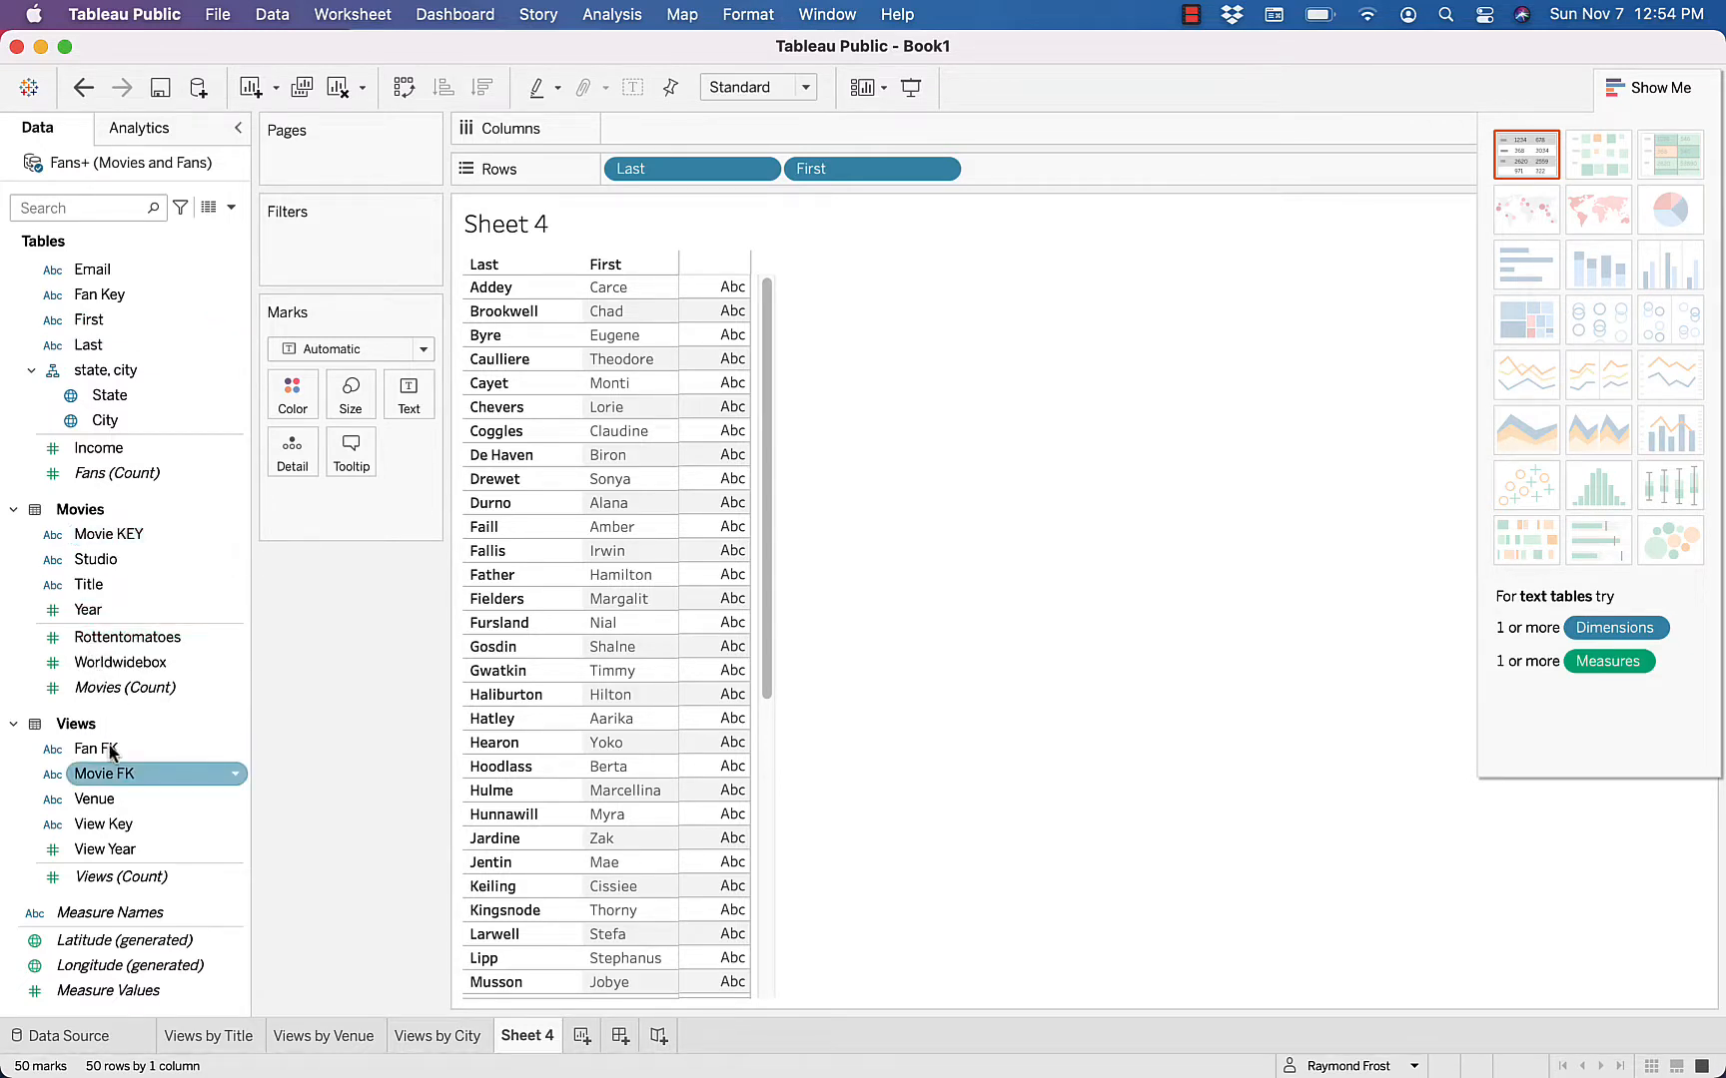
{"action": "double_click", "coordinate": [131, 878]}
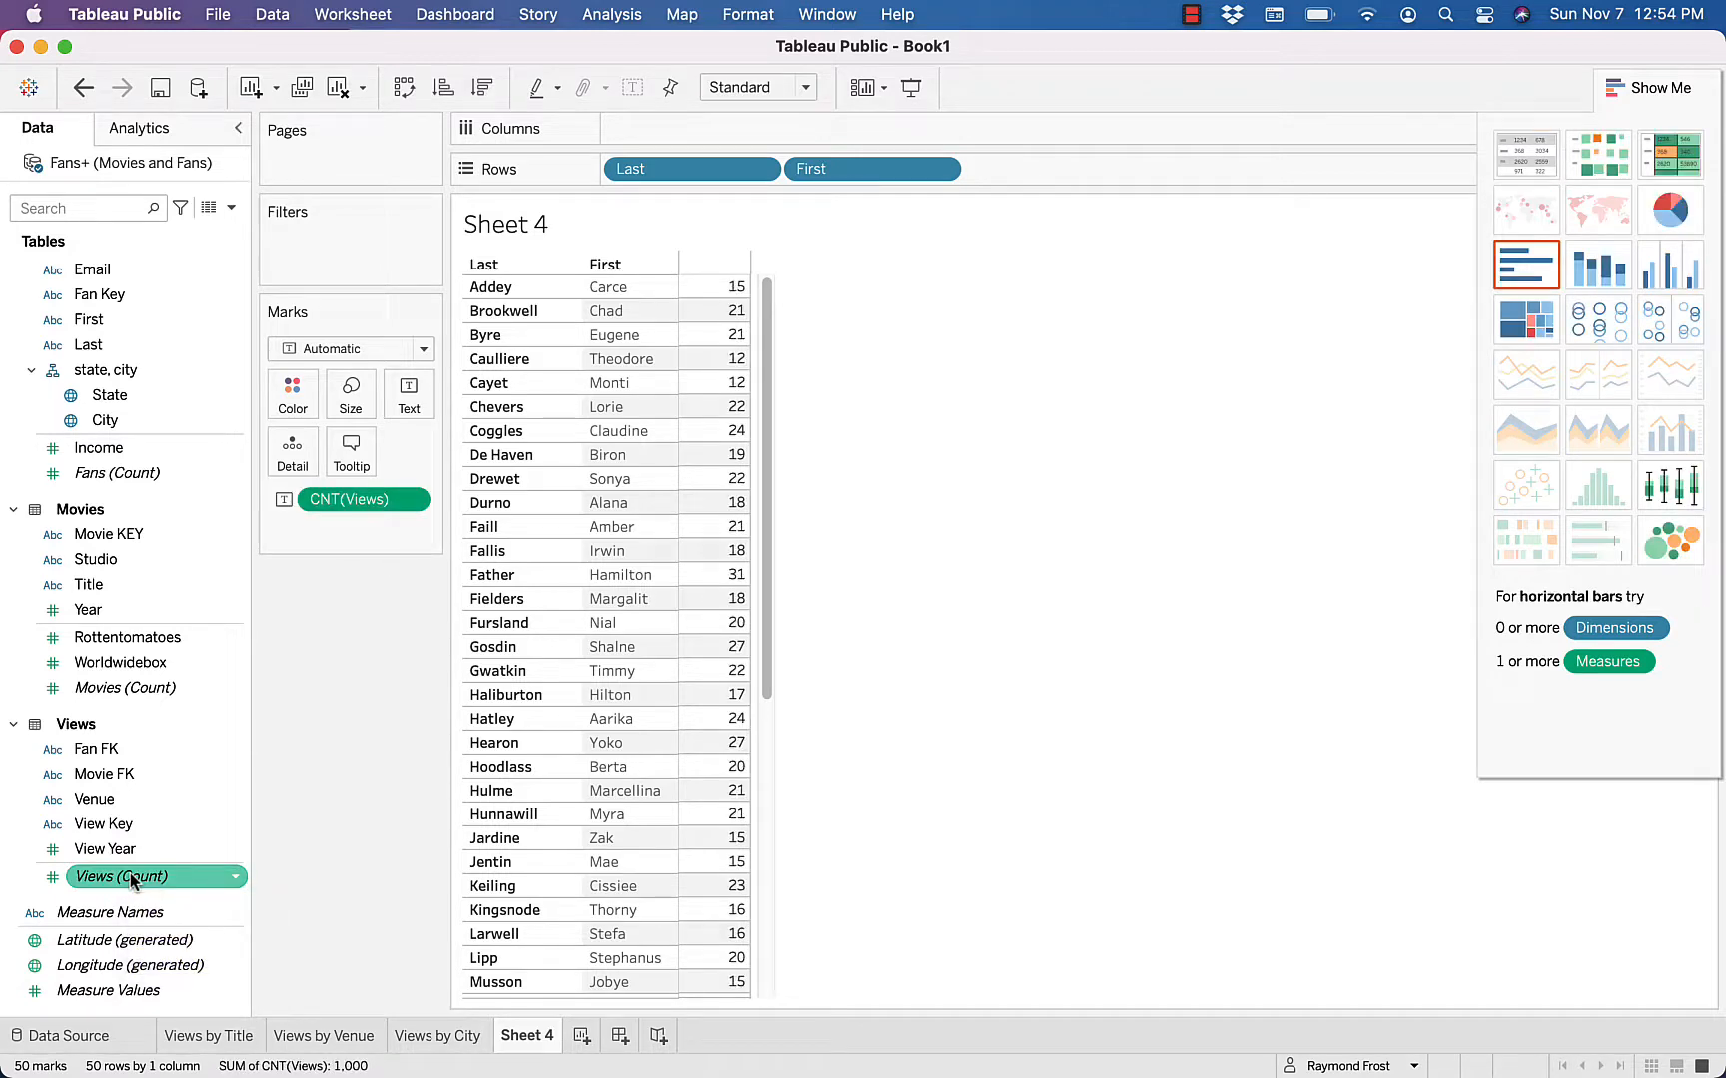
{"action": "mouse_move", "coordinate": [717, 559]}
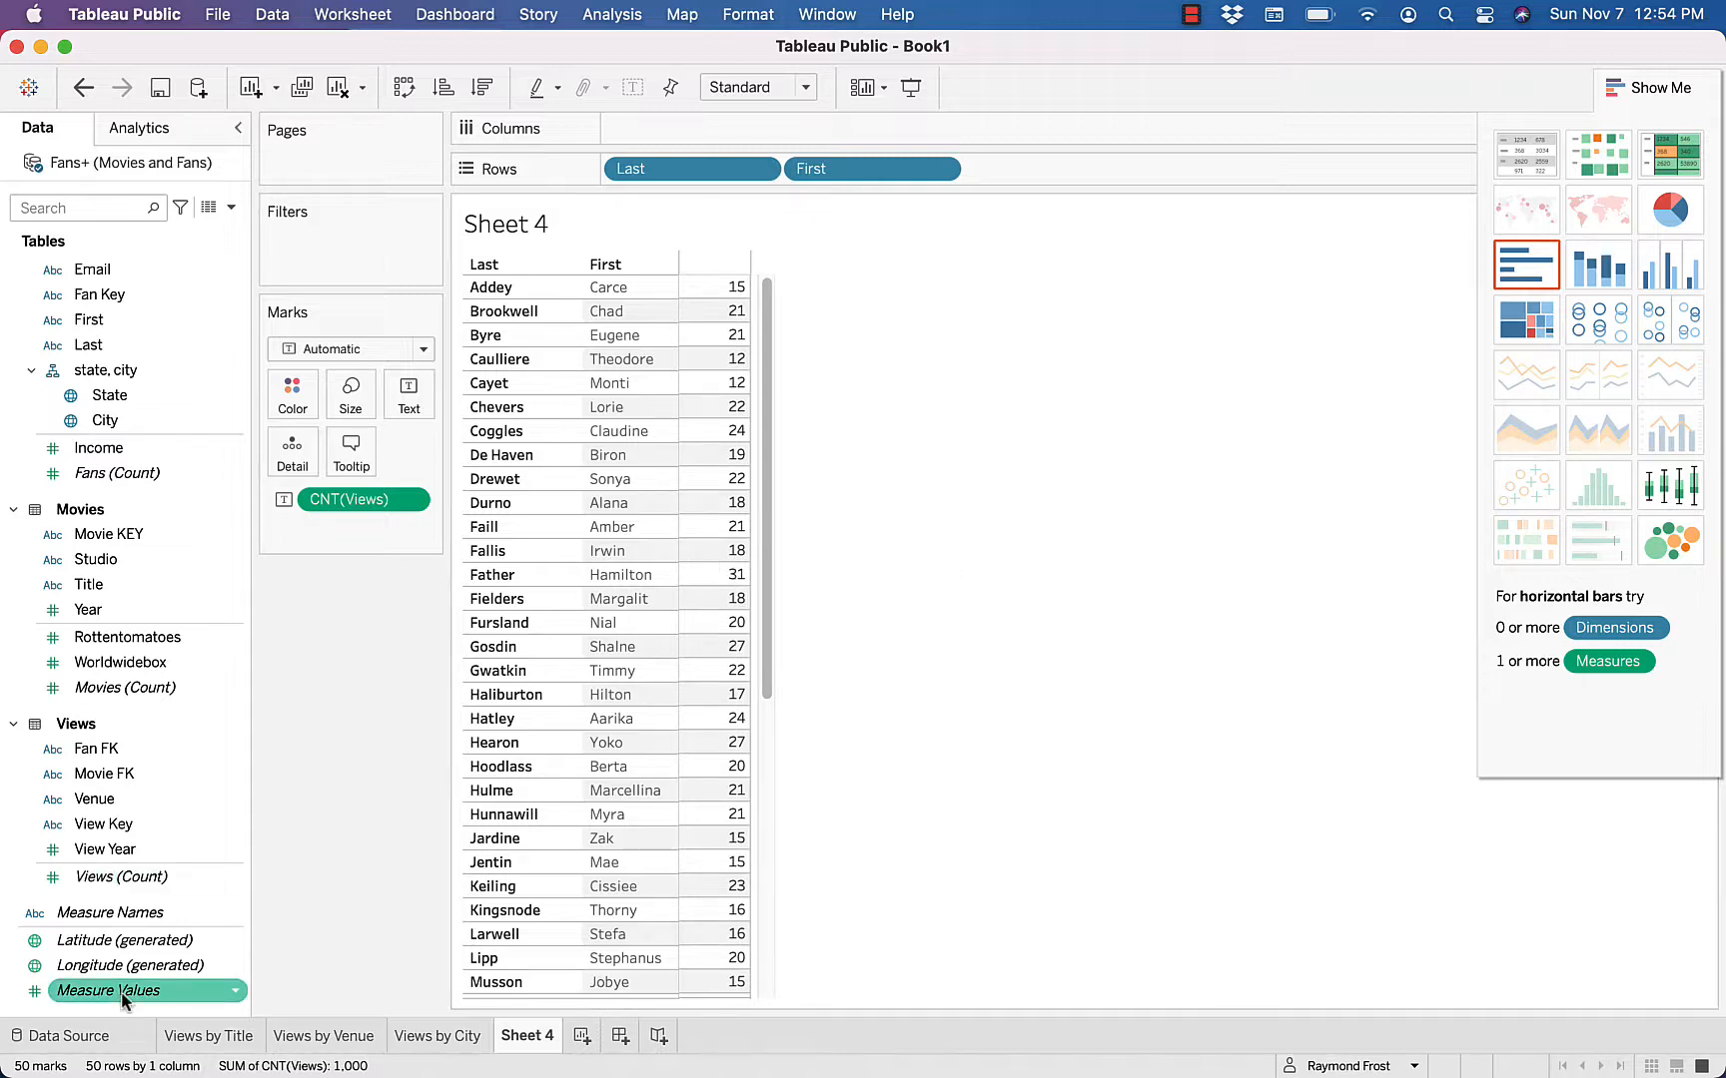
{"action": "left_click_drag", "start_coordinate": [110, 990], "coordinate": [731, 748]}
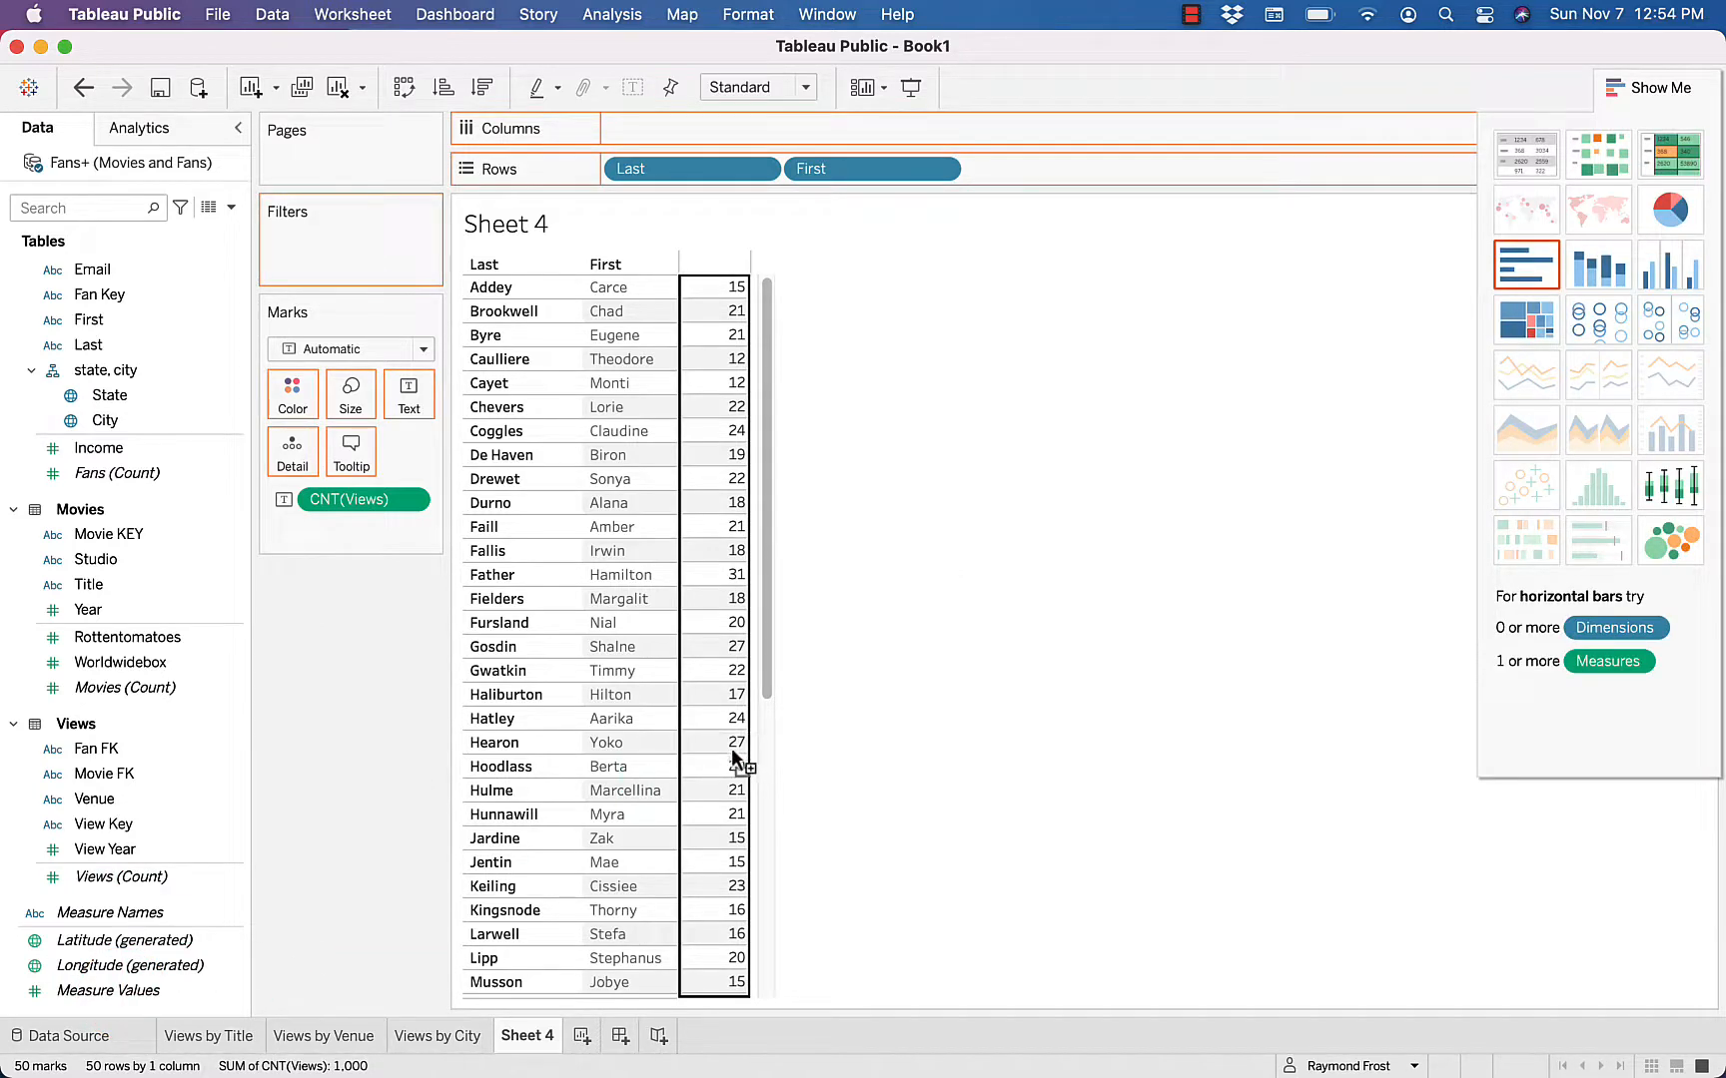
Set the CNT(Views) number format in the fan table to Number (Standard) and close the formatting options
{"action": "right_click", "coordinate": [732, 502]}
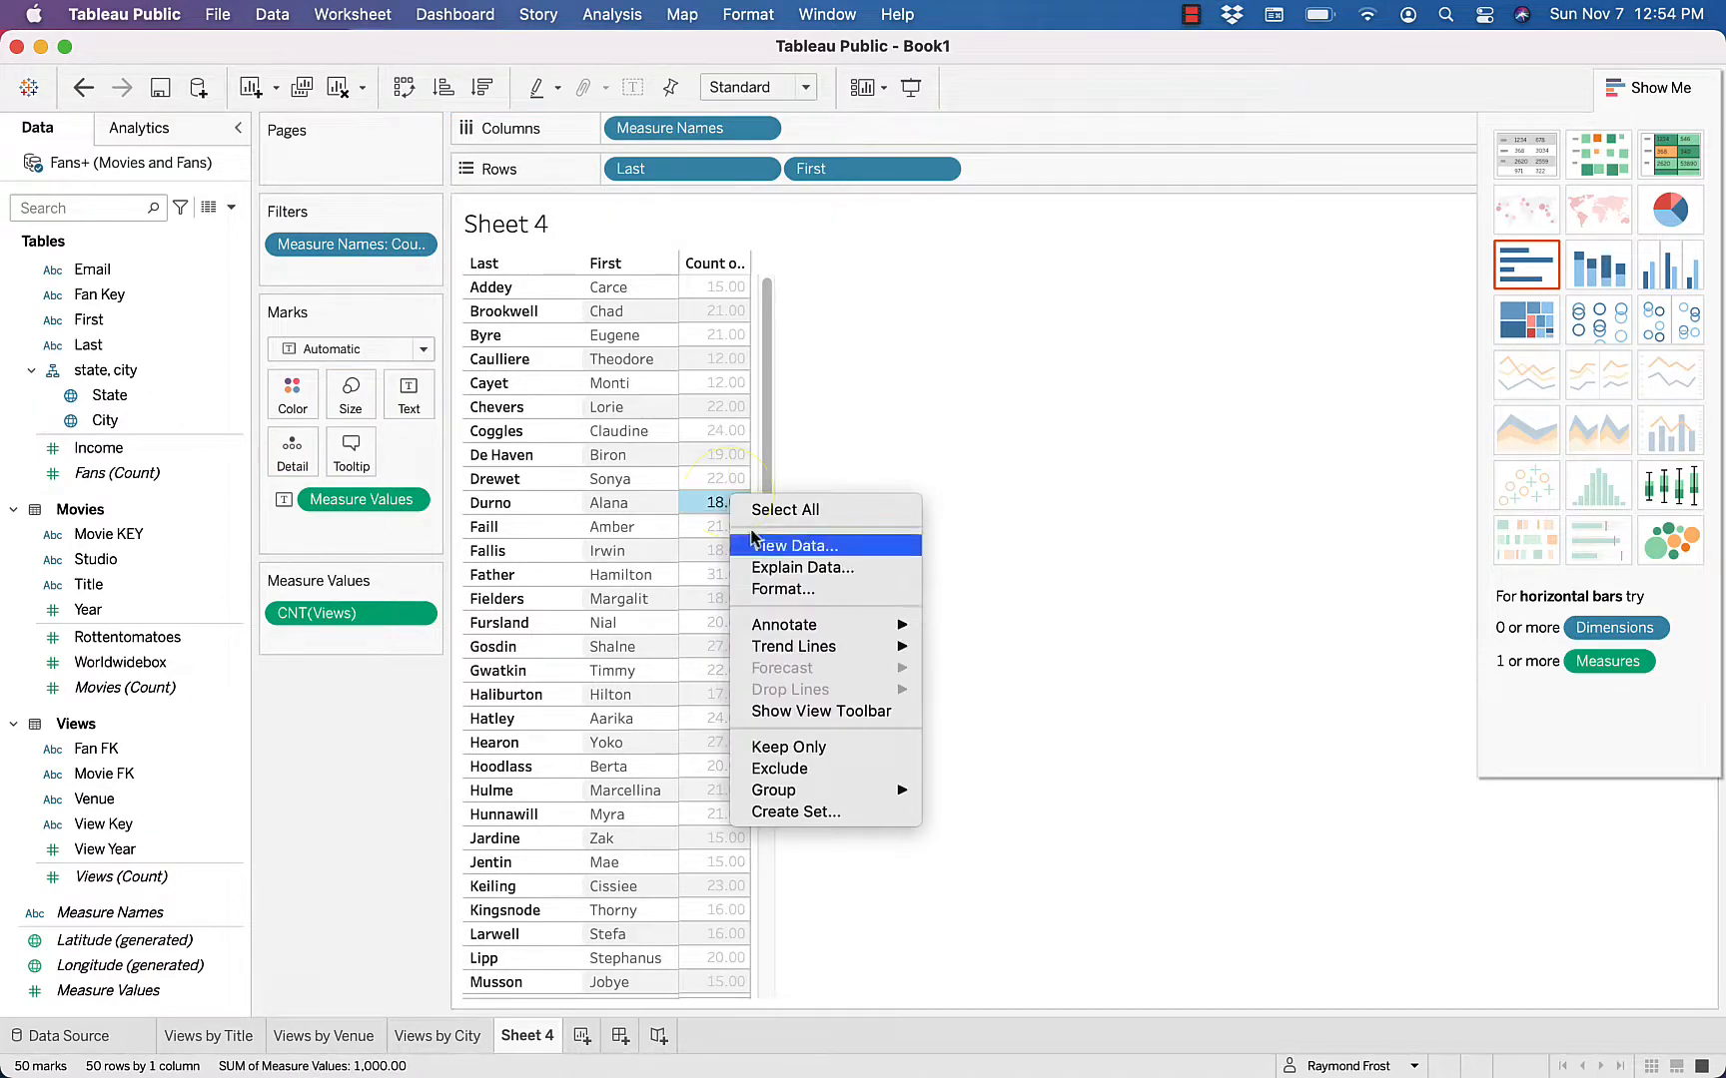
{"action": "left_click", "coordinate": [772, 589]}
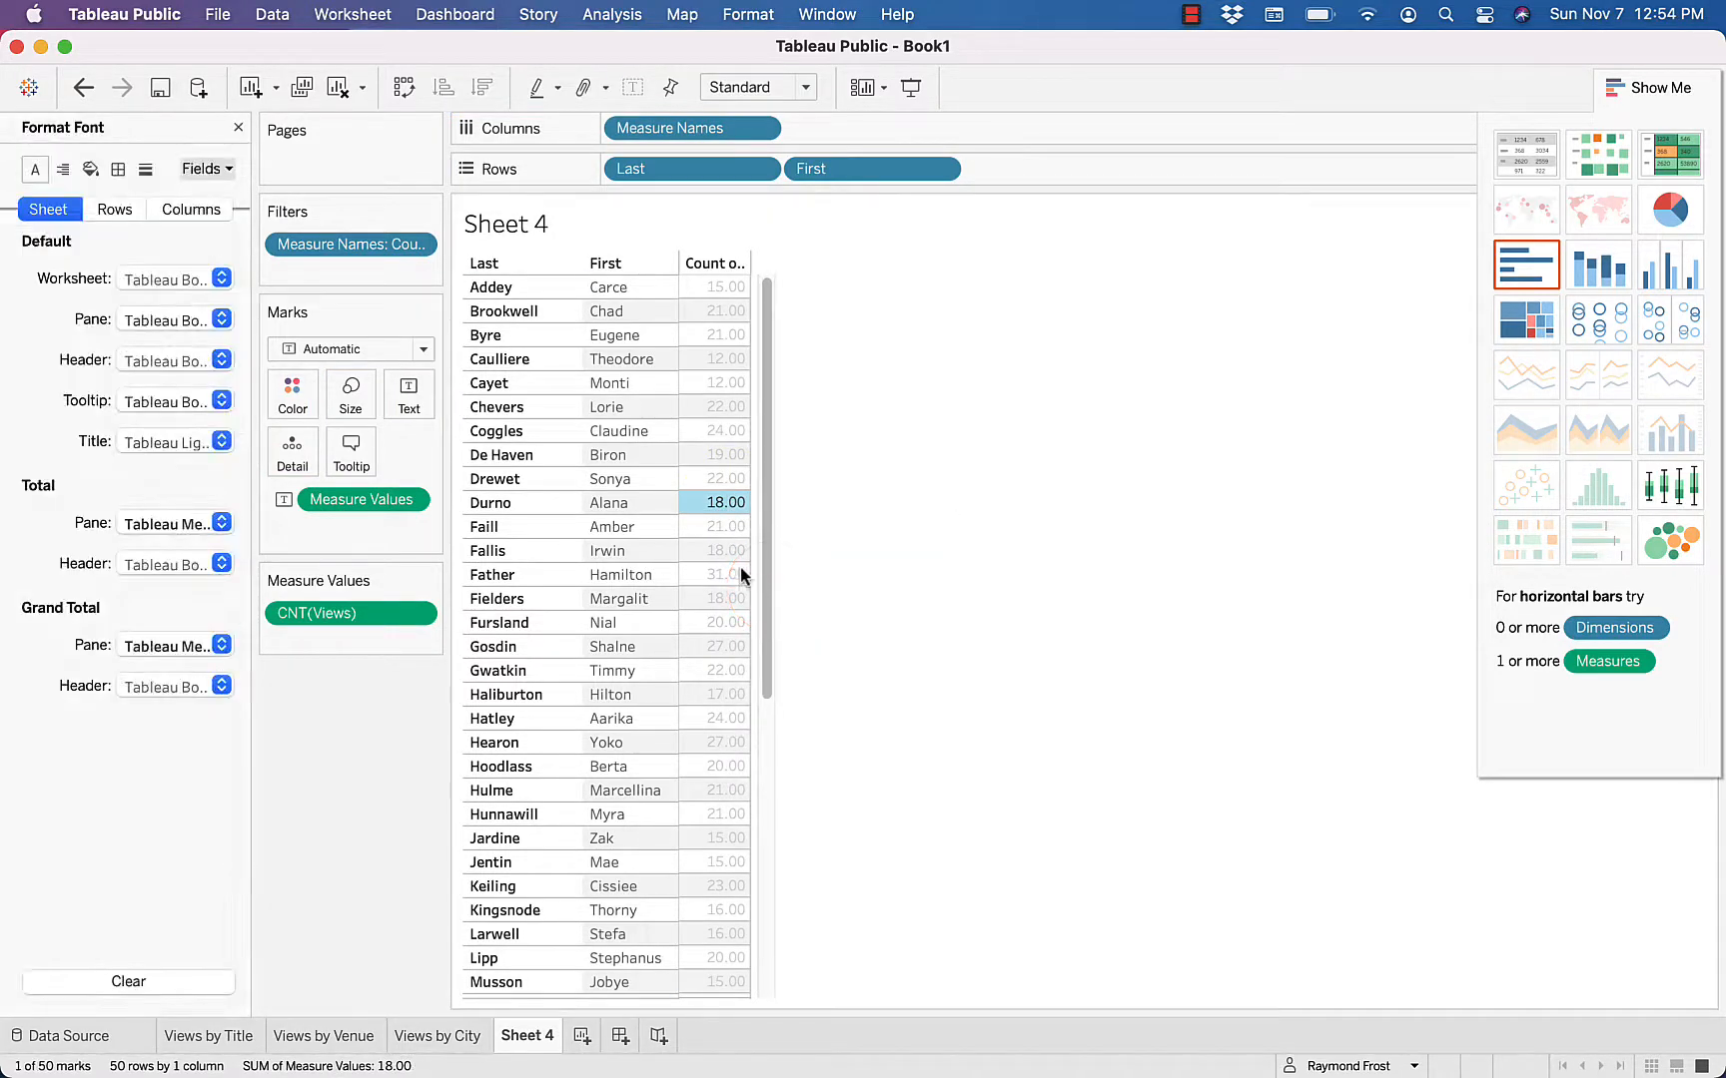
{"action": "left_click", "coordinate": [207, 168]}
{"action": "left_click", "coordinate": [221, 241]}
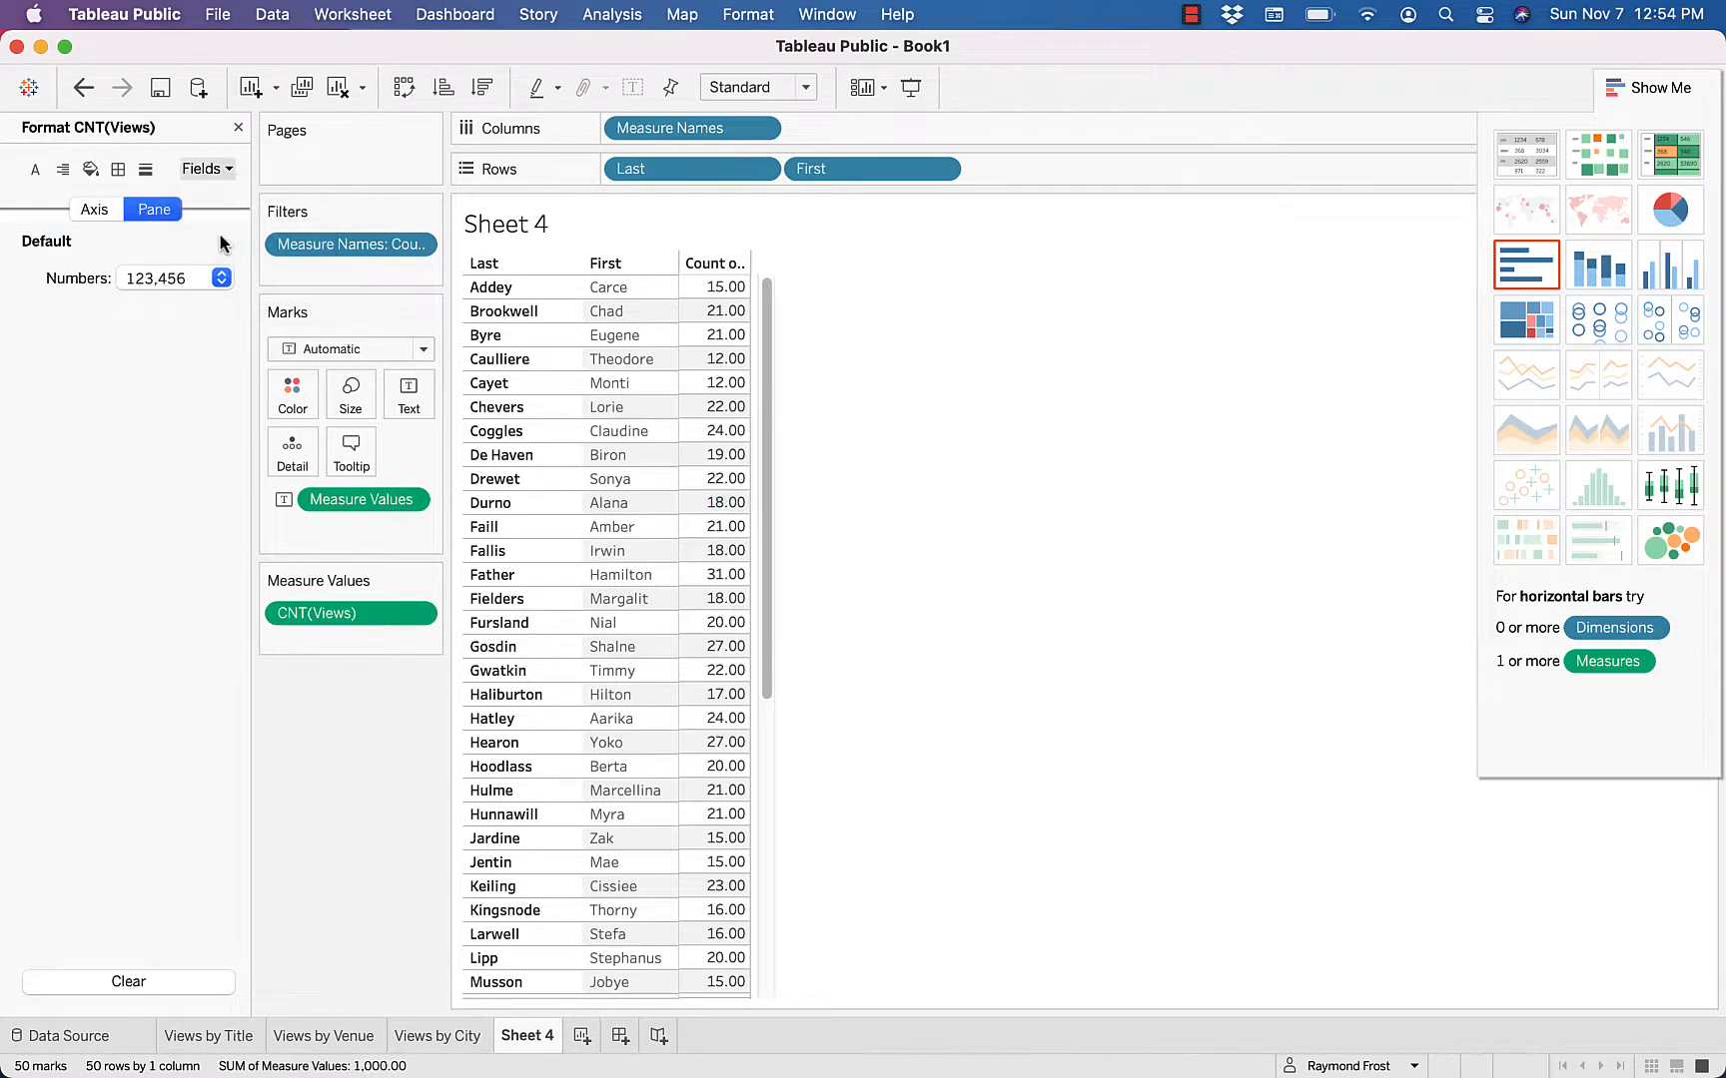
{"action": "left_click", "coordinate": [222, 278]}
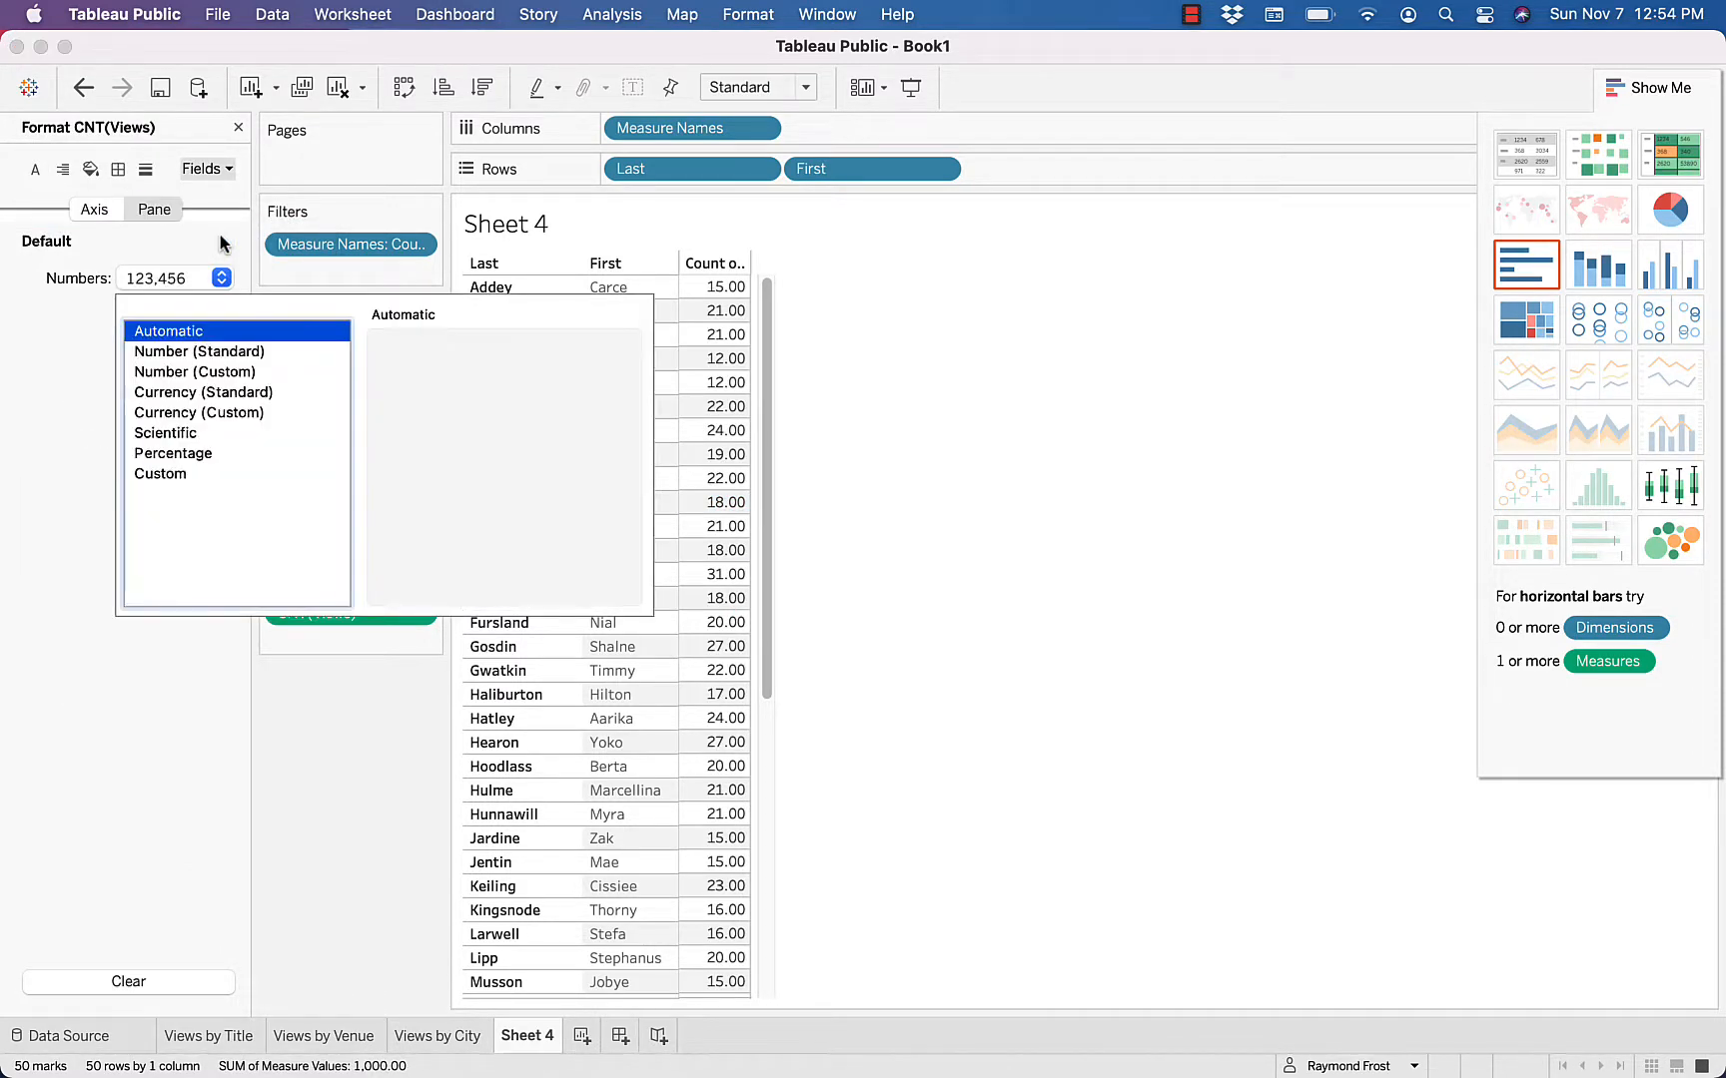
{"action": "left_click", "coordinate": [197, 354]}
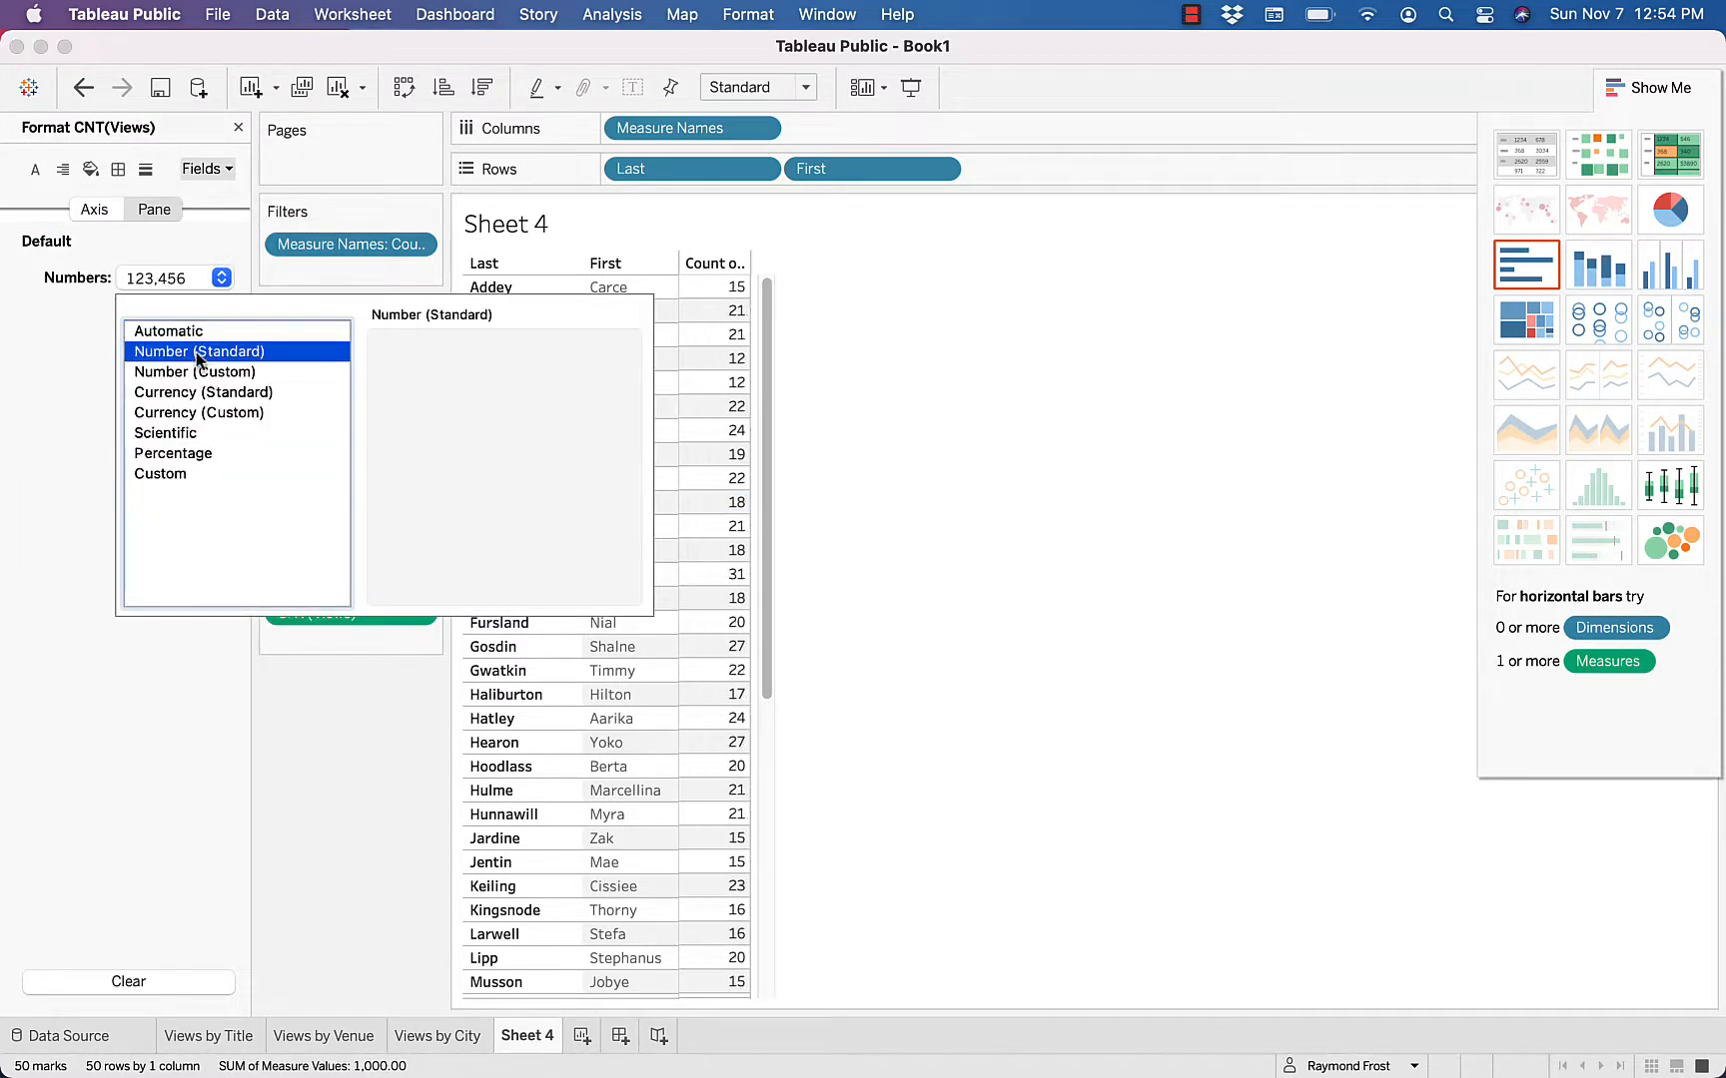
{"action": "left_click", "coordinate": [238, 129]}
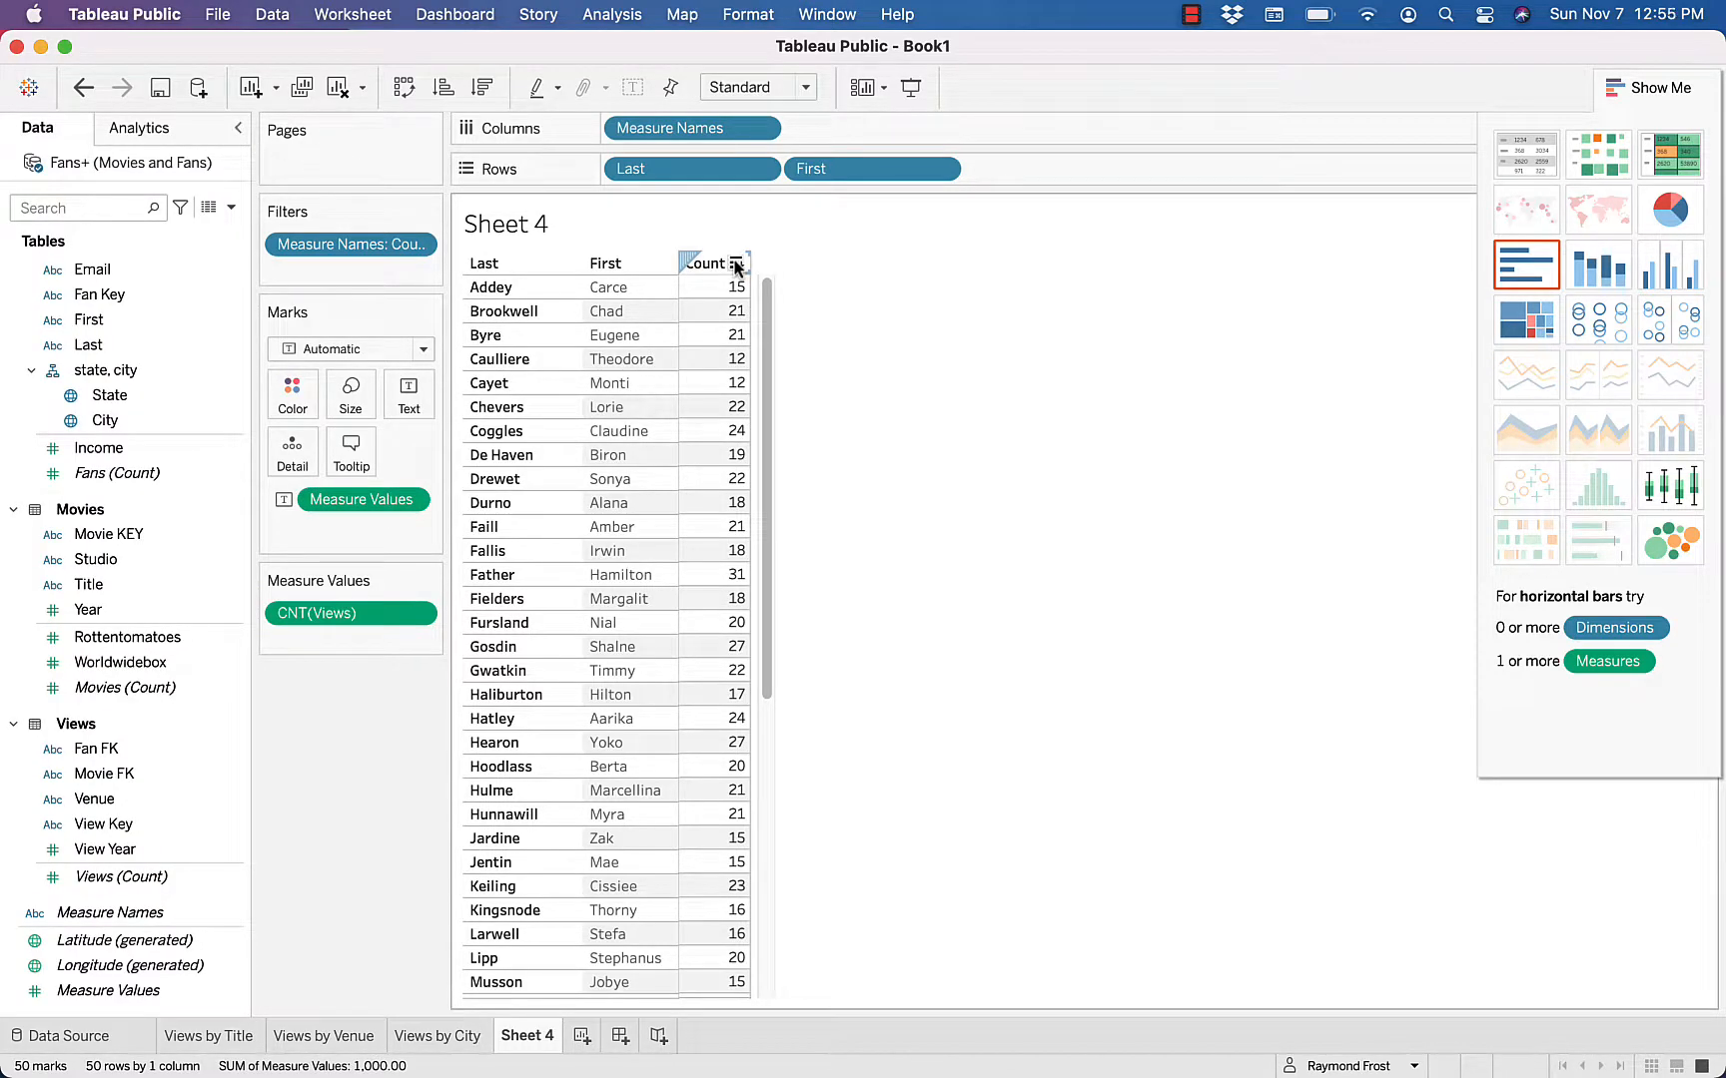
Sort the fan table, Views by City and Views by Venue in descending order by count of views
{"action": "left_click", "coordinate": [736, 265]}
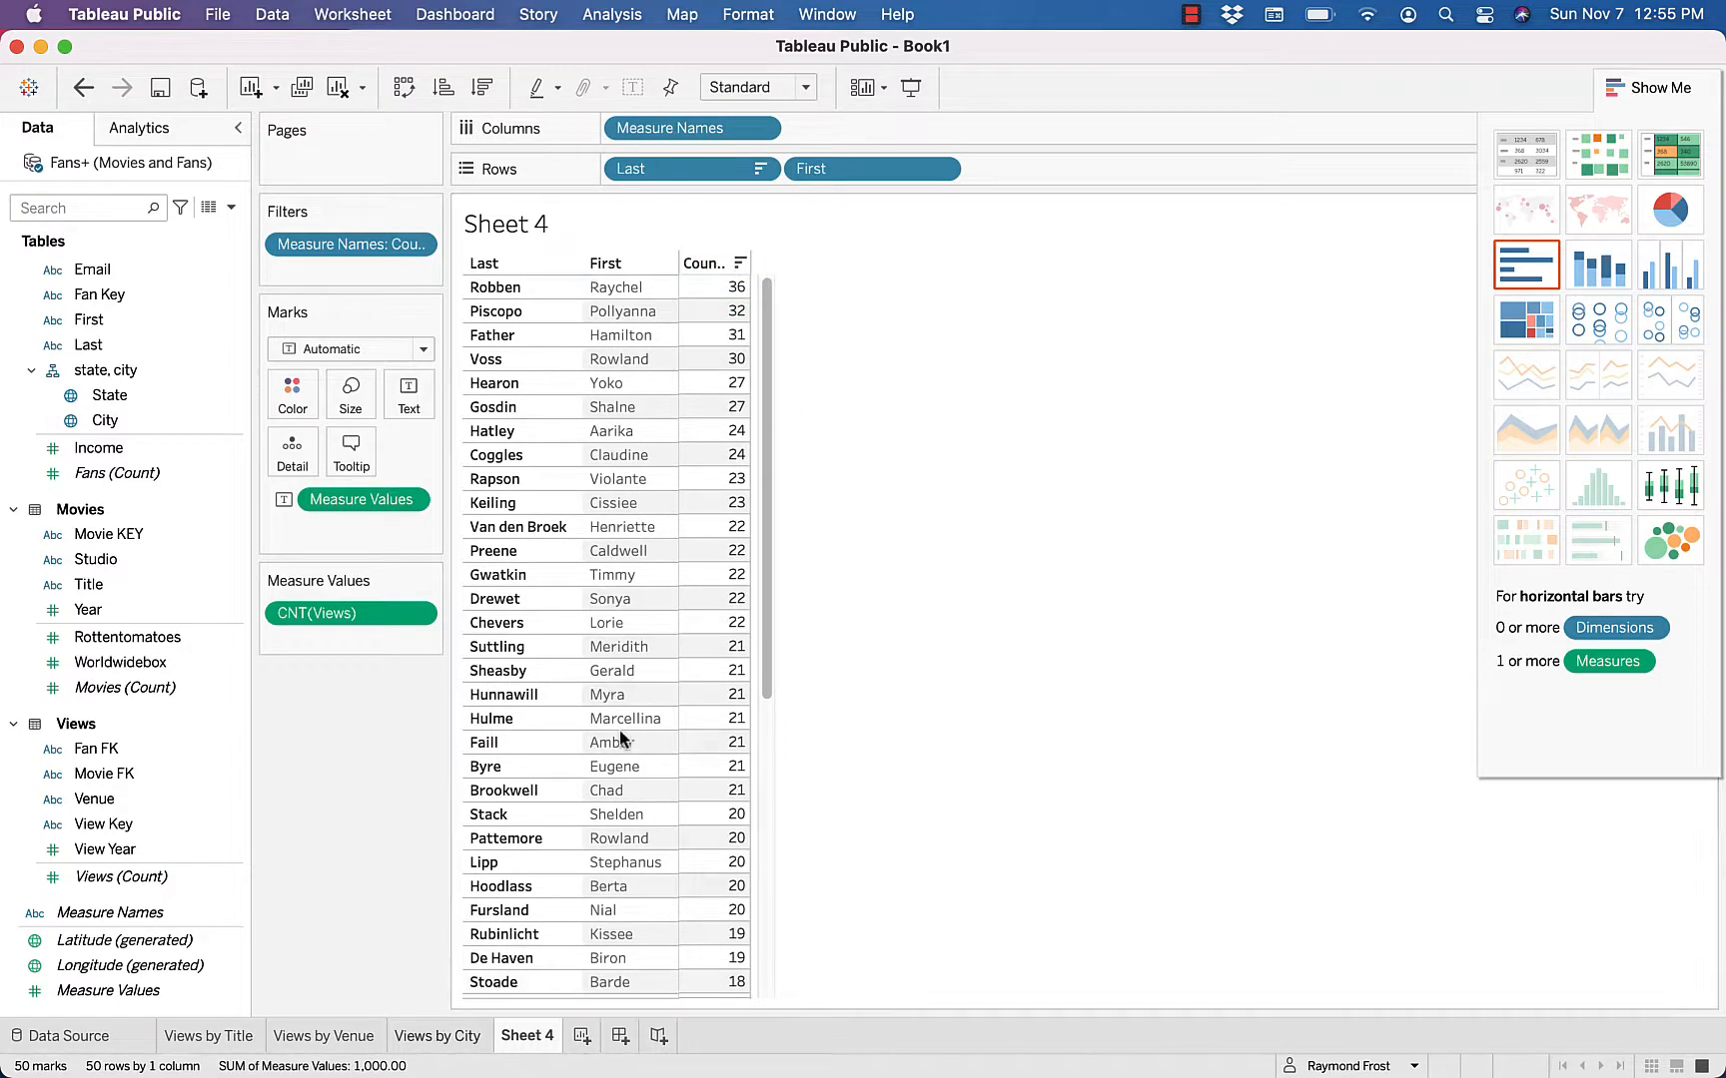
{"action": "left_click", "coordinate": [462, 1045]}
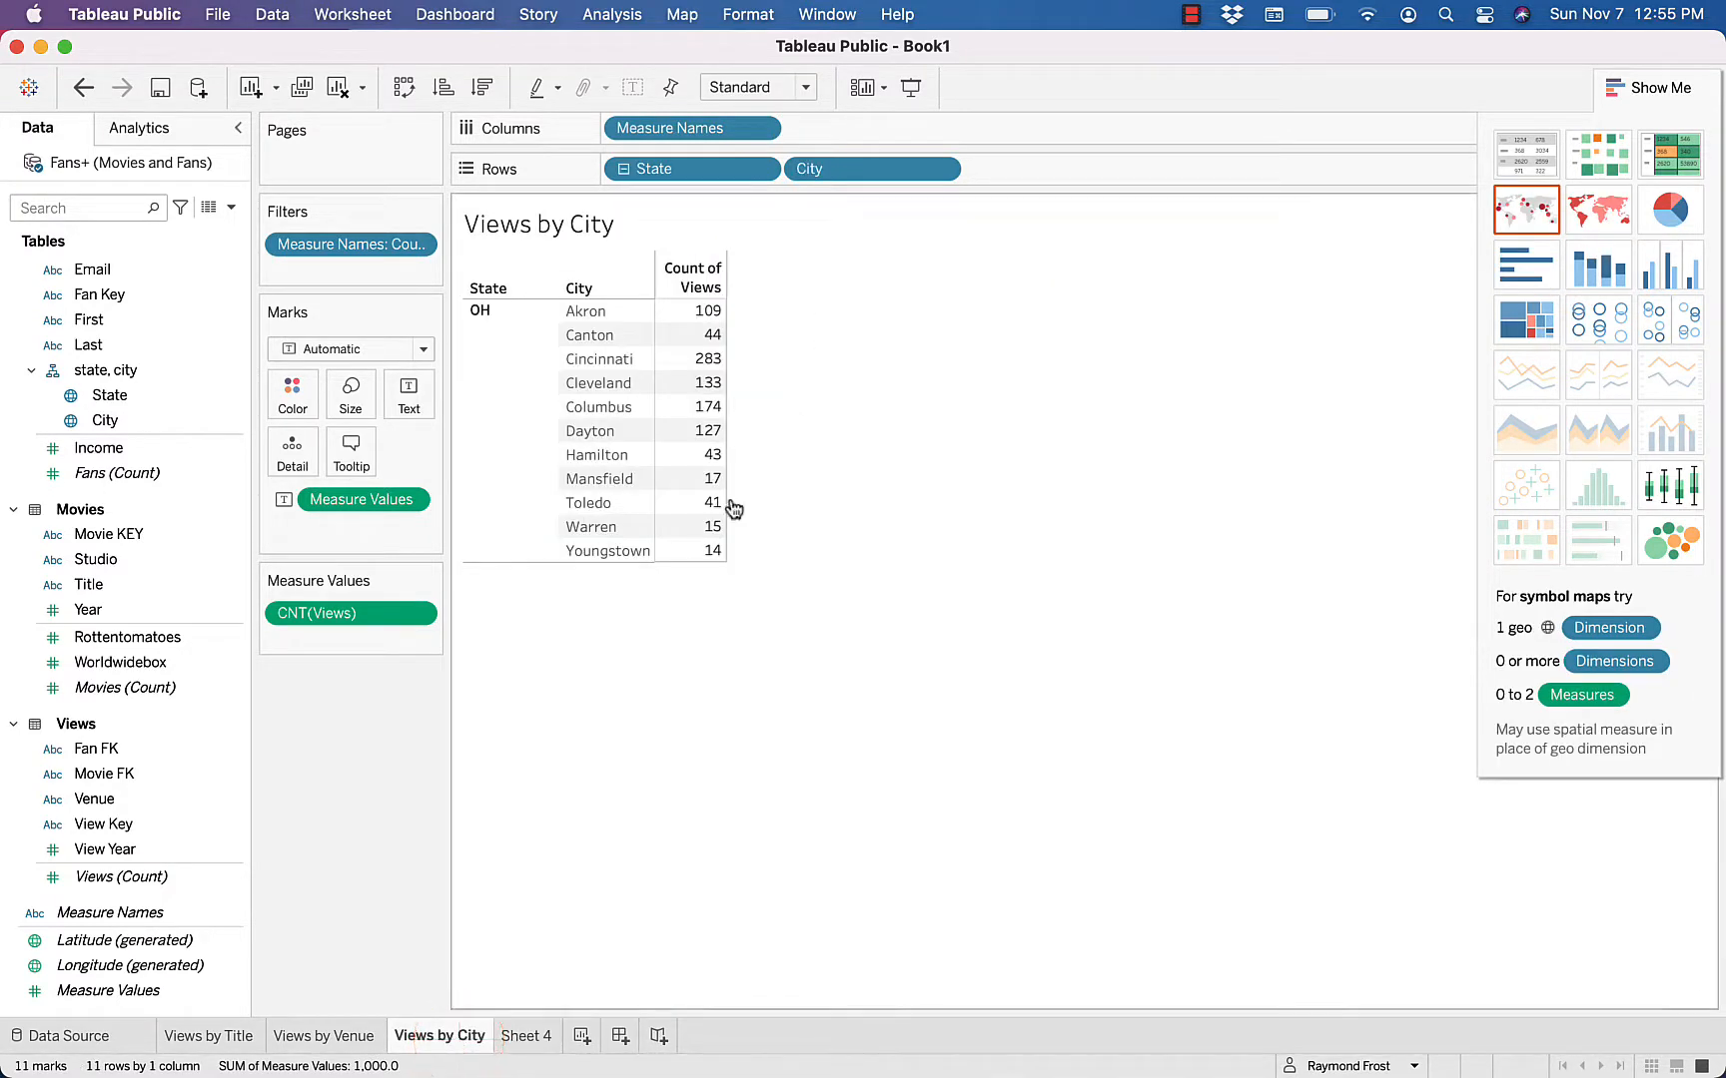
{"action": "mouse_move", "coordinate": [712, 430]}
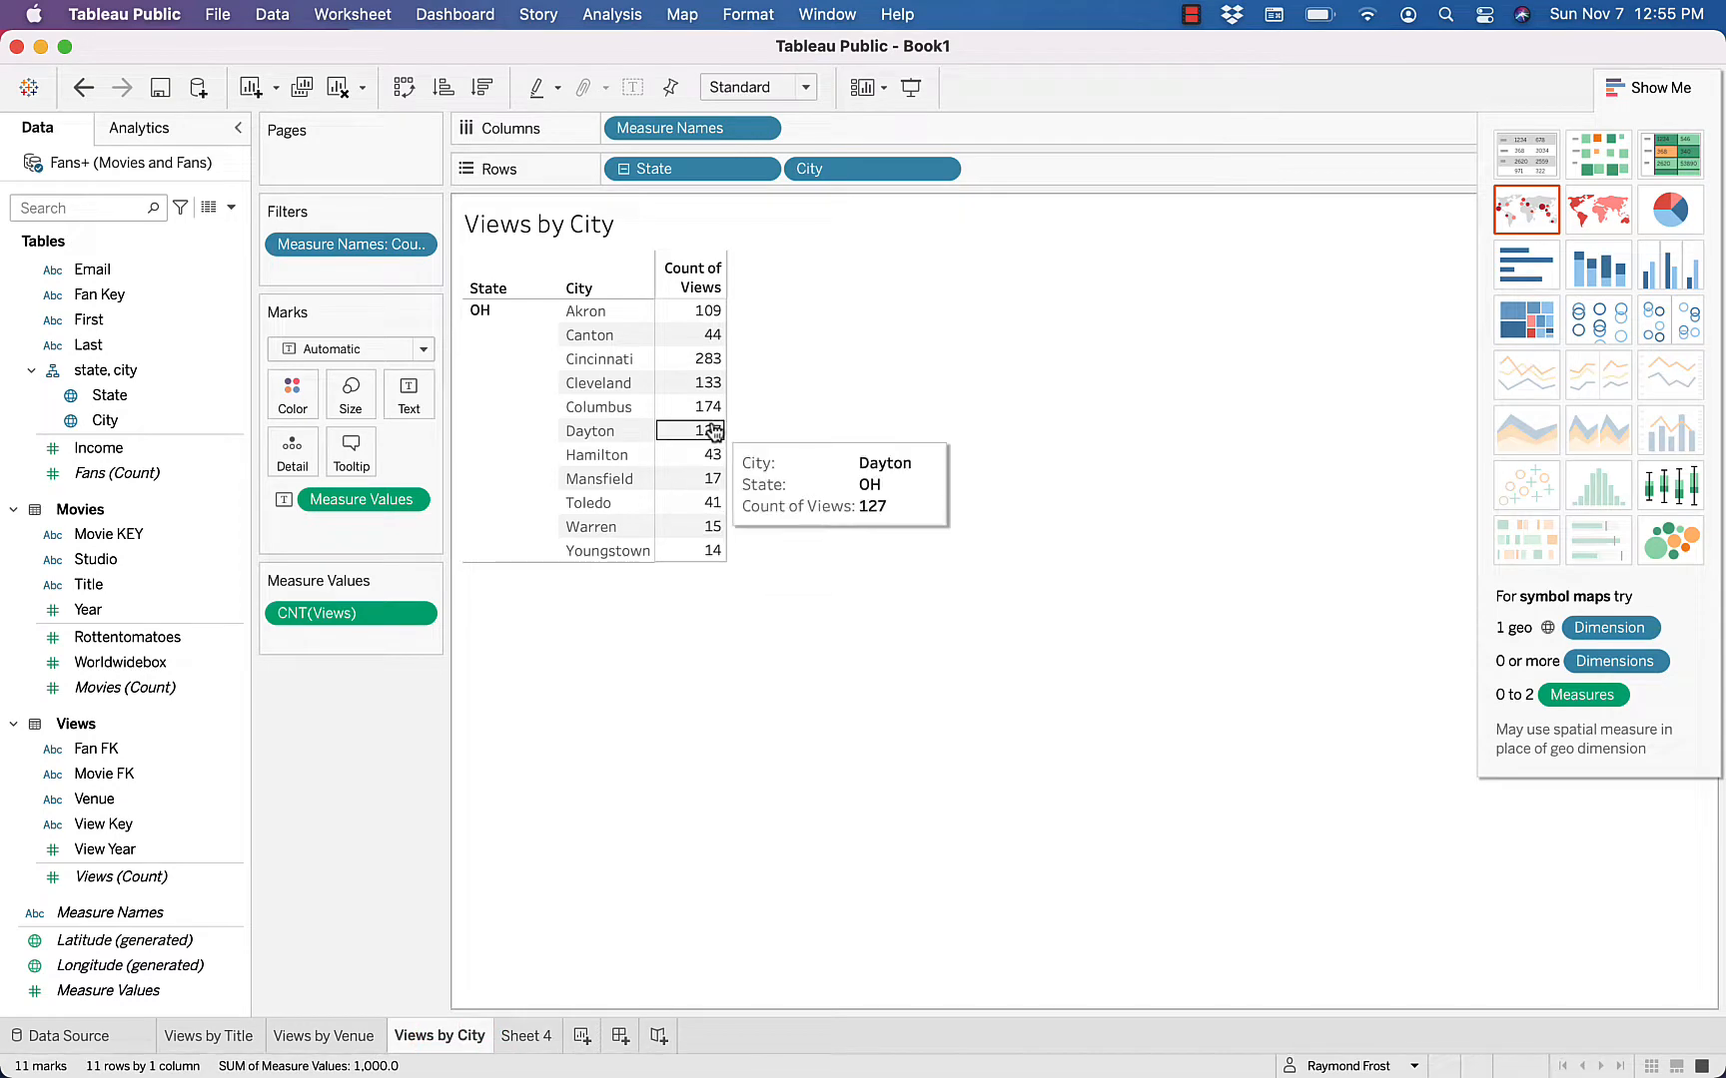
{"action": "left_click", "coordinate": [715, 289]}
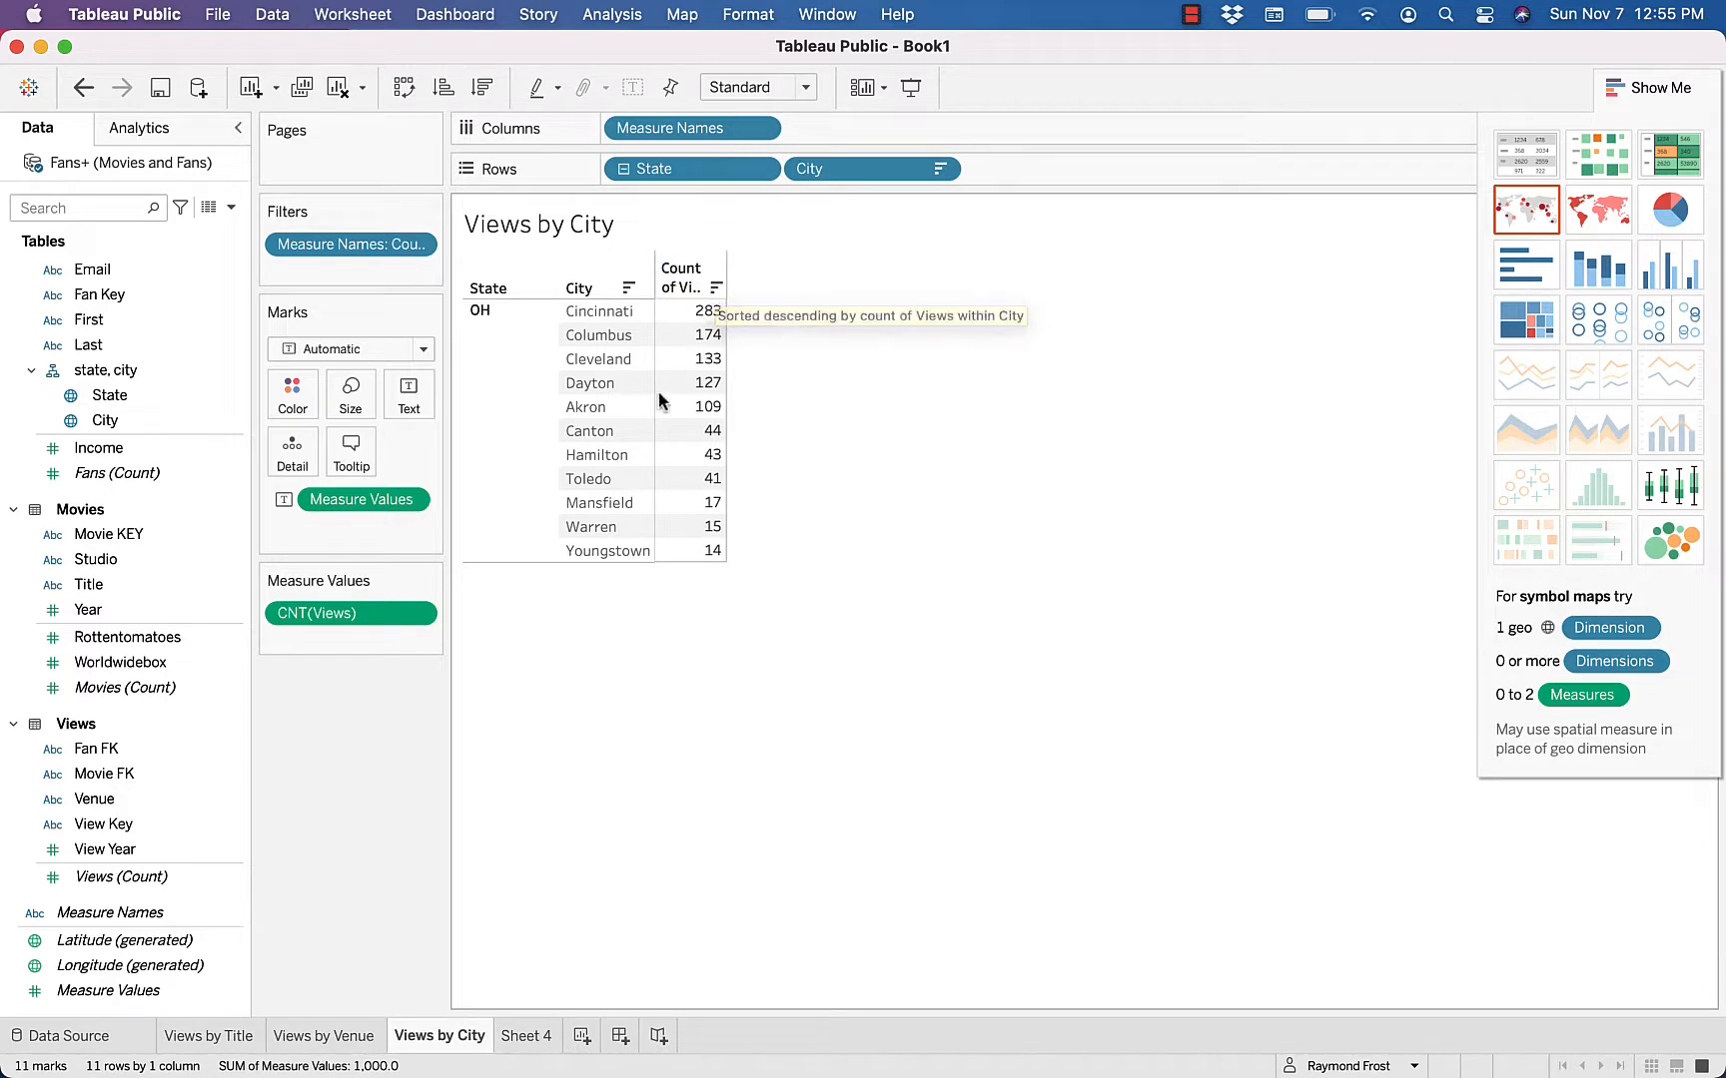
{"action": "left_click", "coordinate": [335, 1038]}
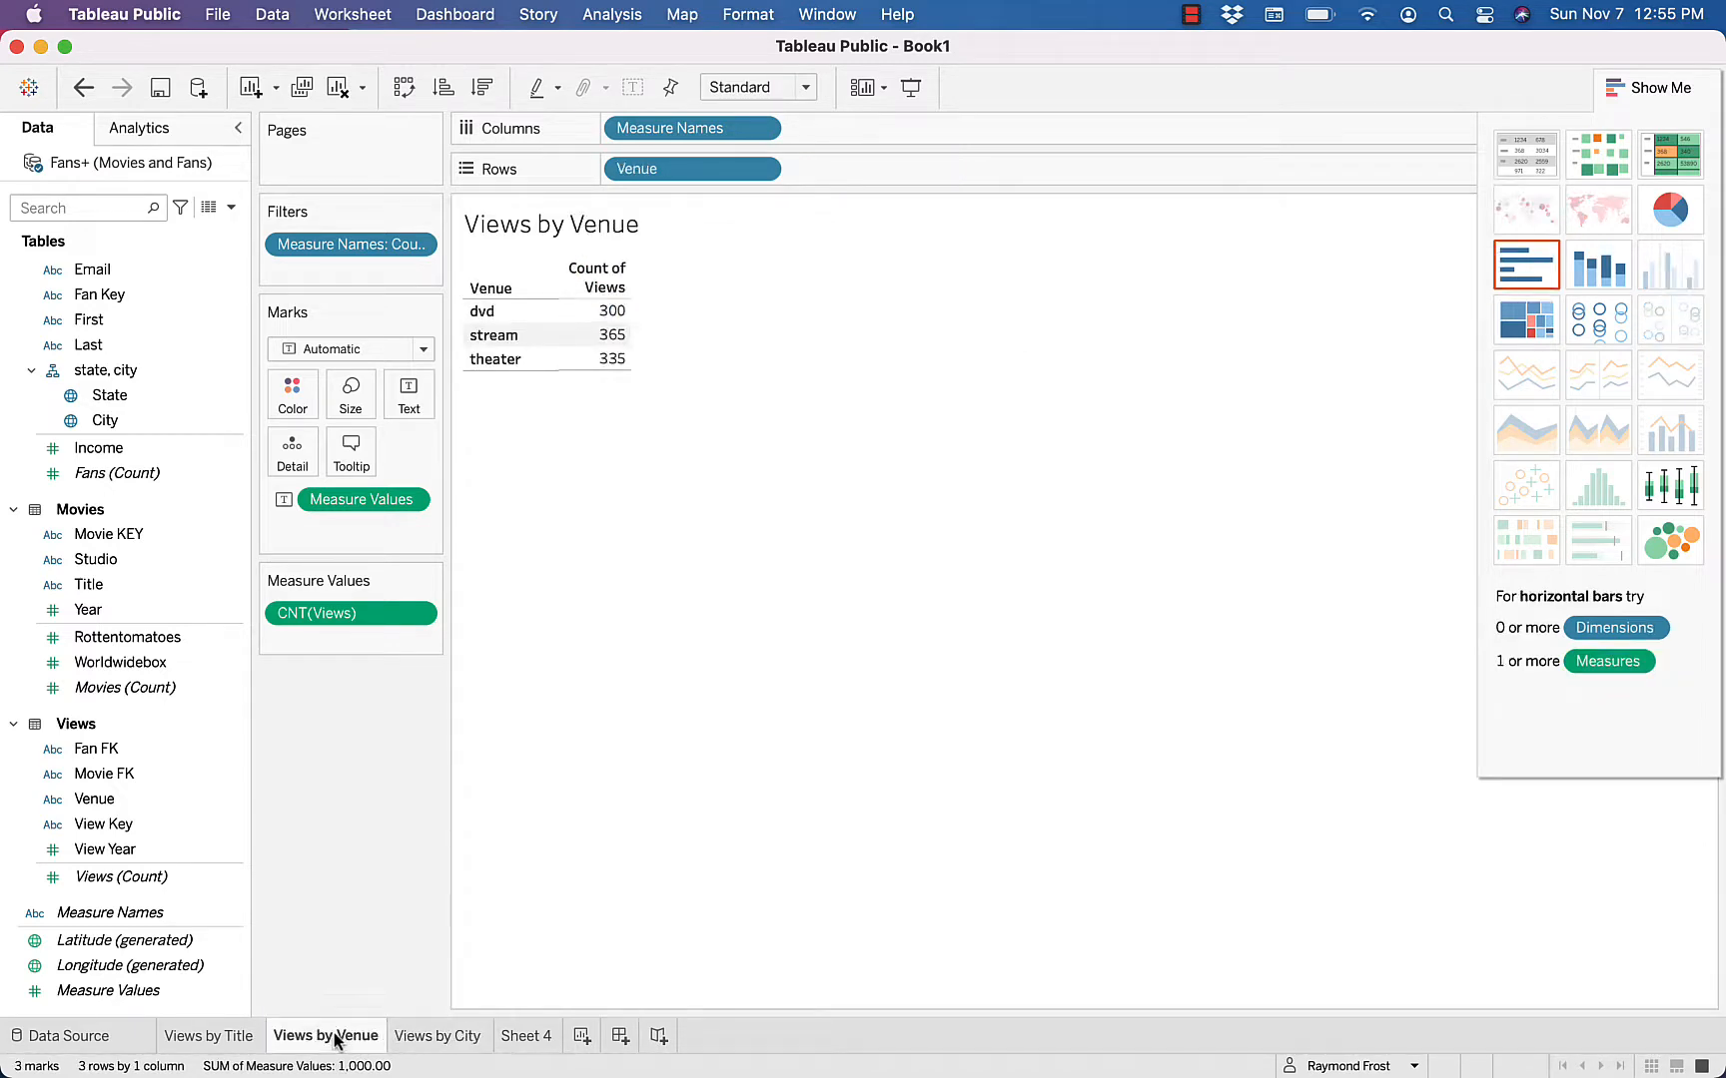
{"action": "left_click", "coordinate": [616, 289]}
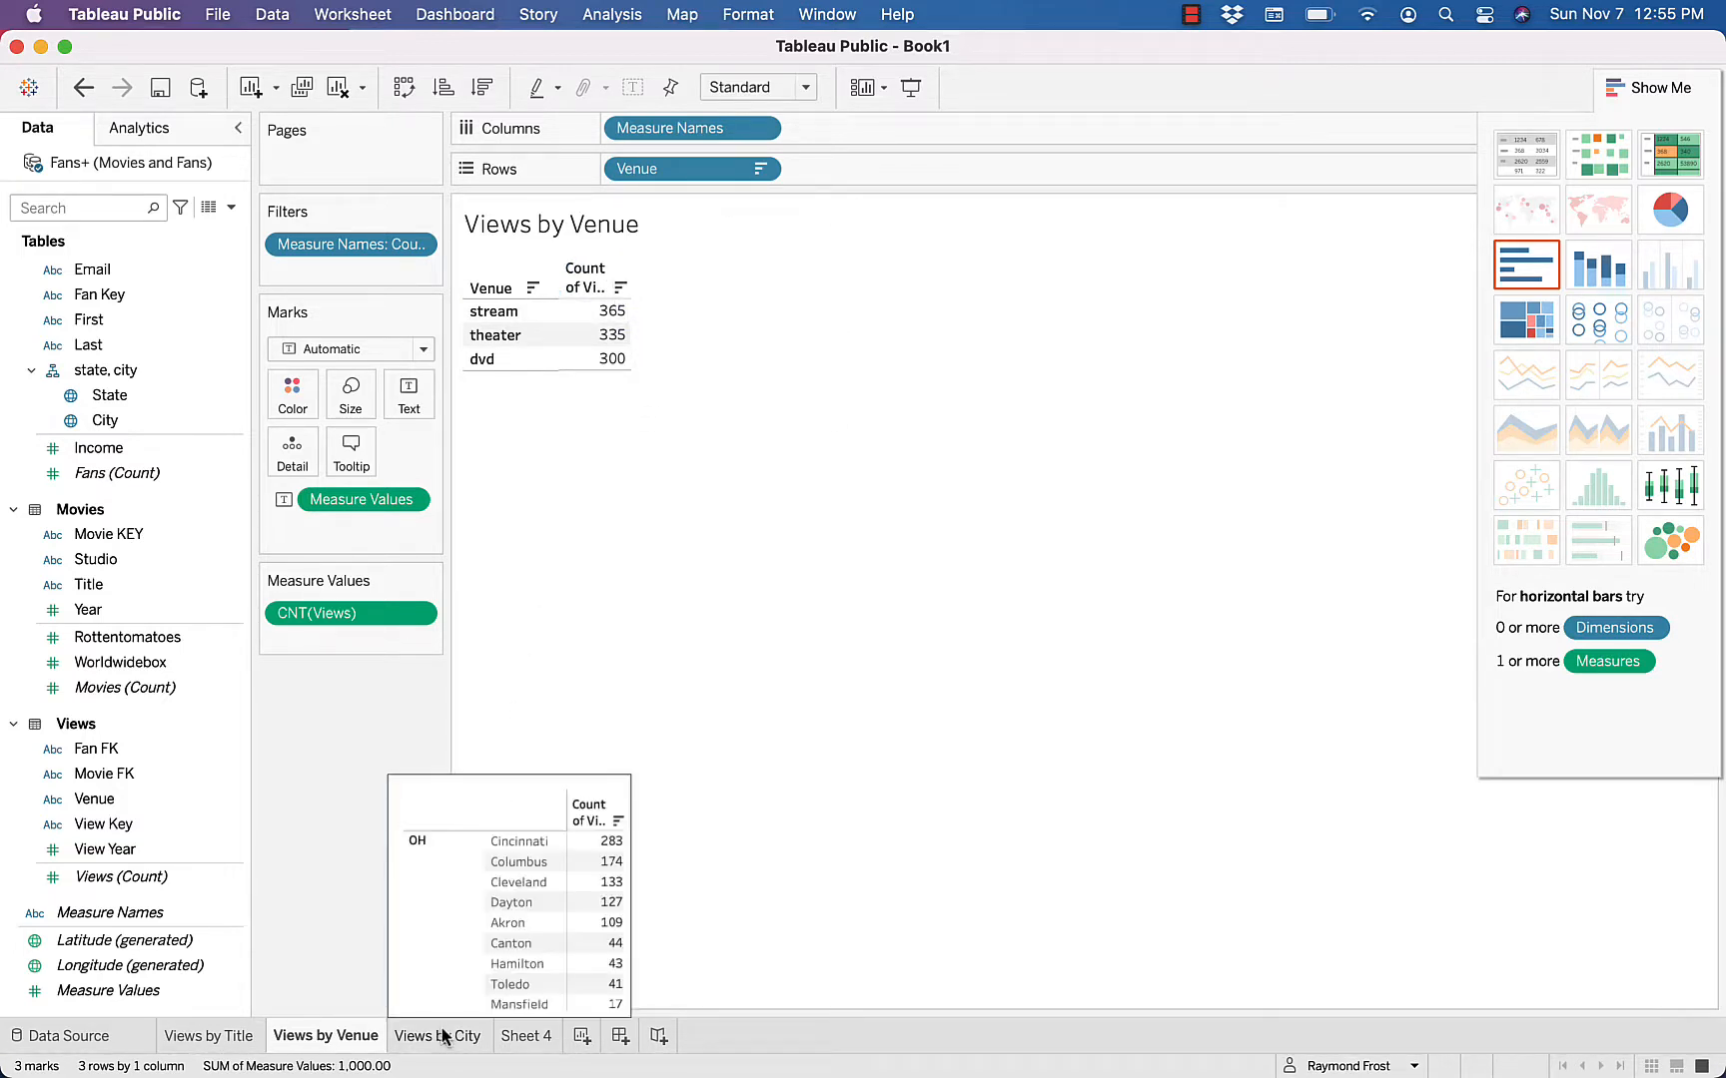
Rename Sheet 4 as Views by Fan
{"action": "left_click", "coordinate": [229, 1038]}
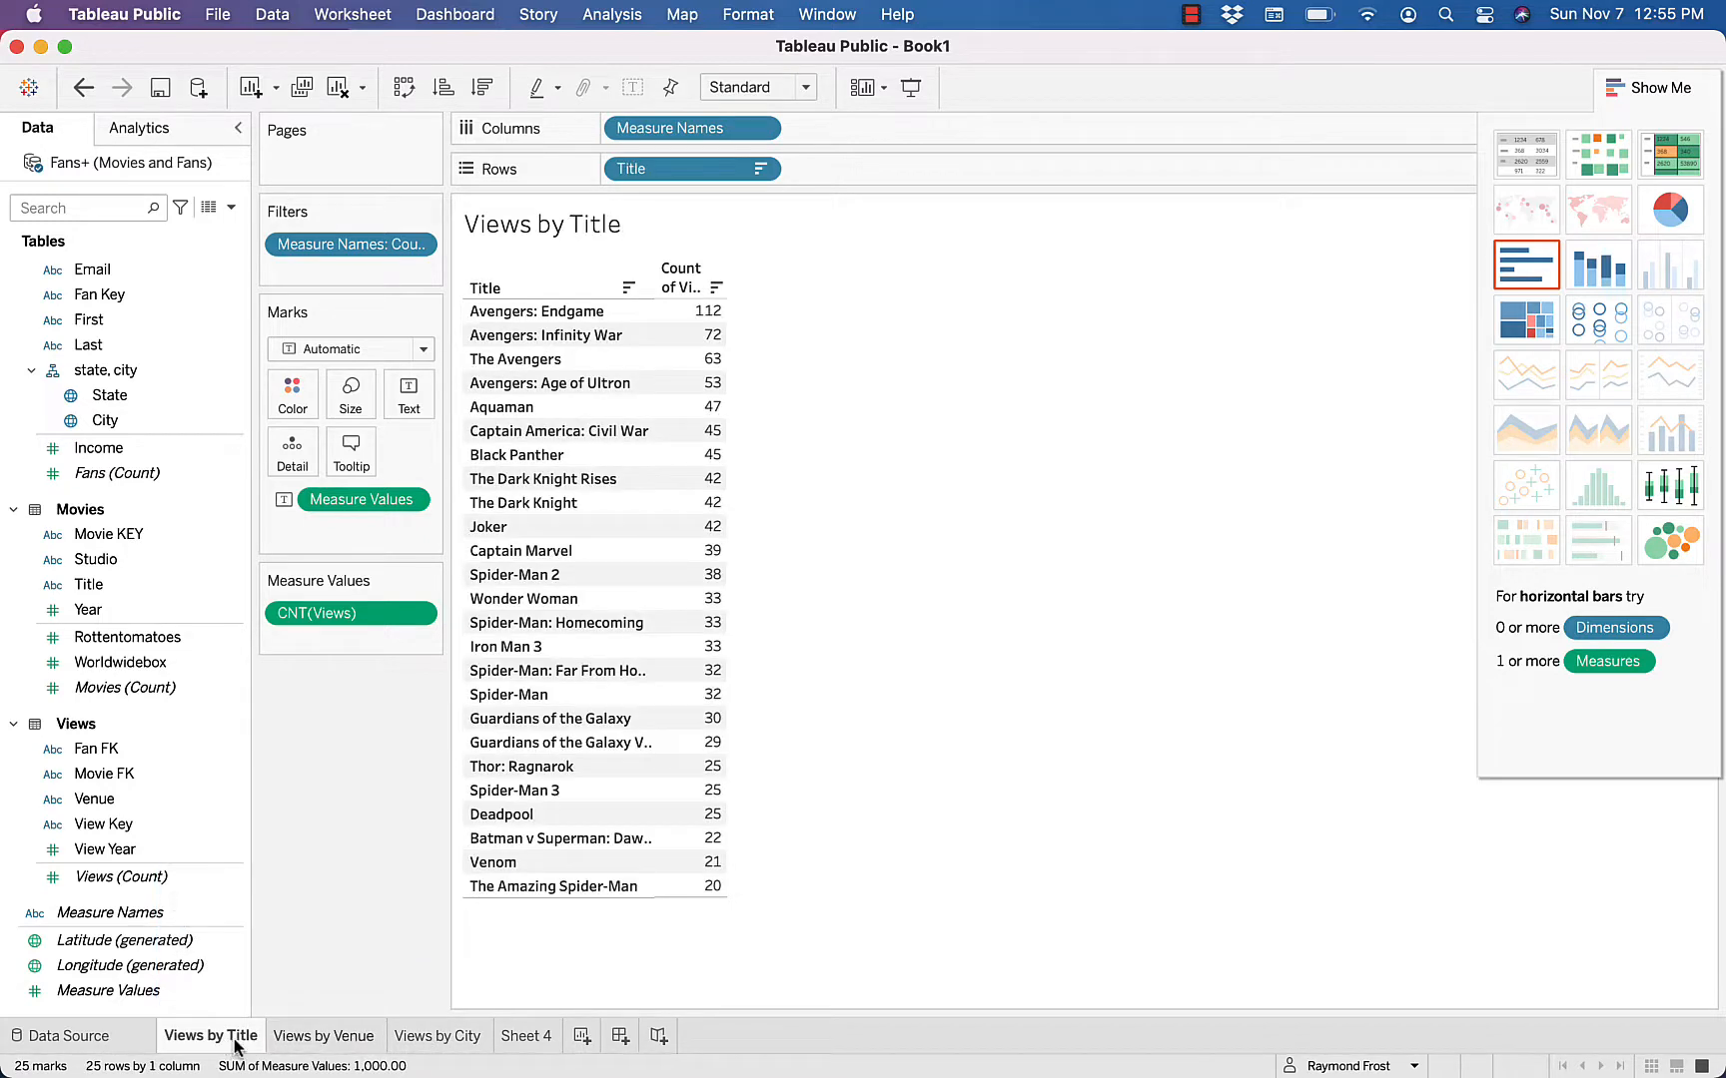
{"action": "left_click", "coordinate": [326, 1038]}
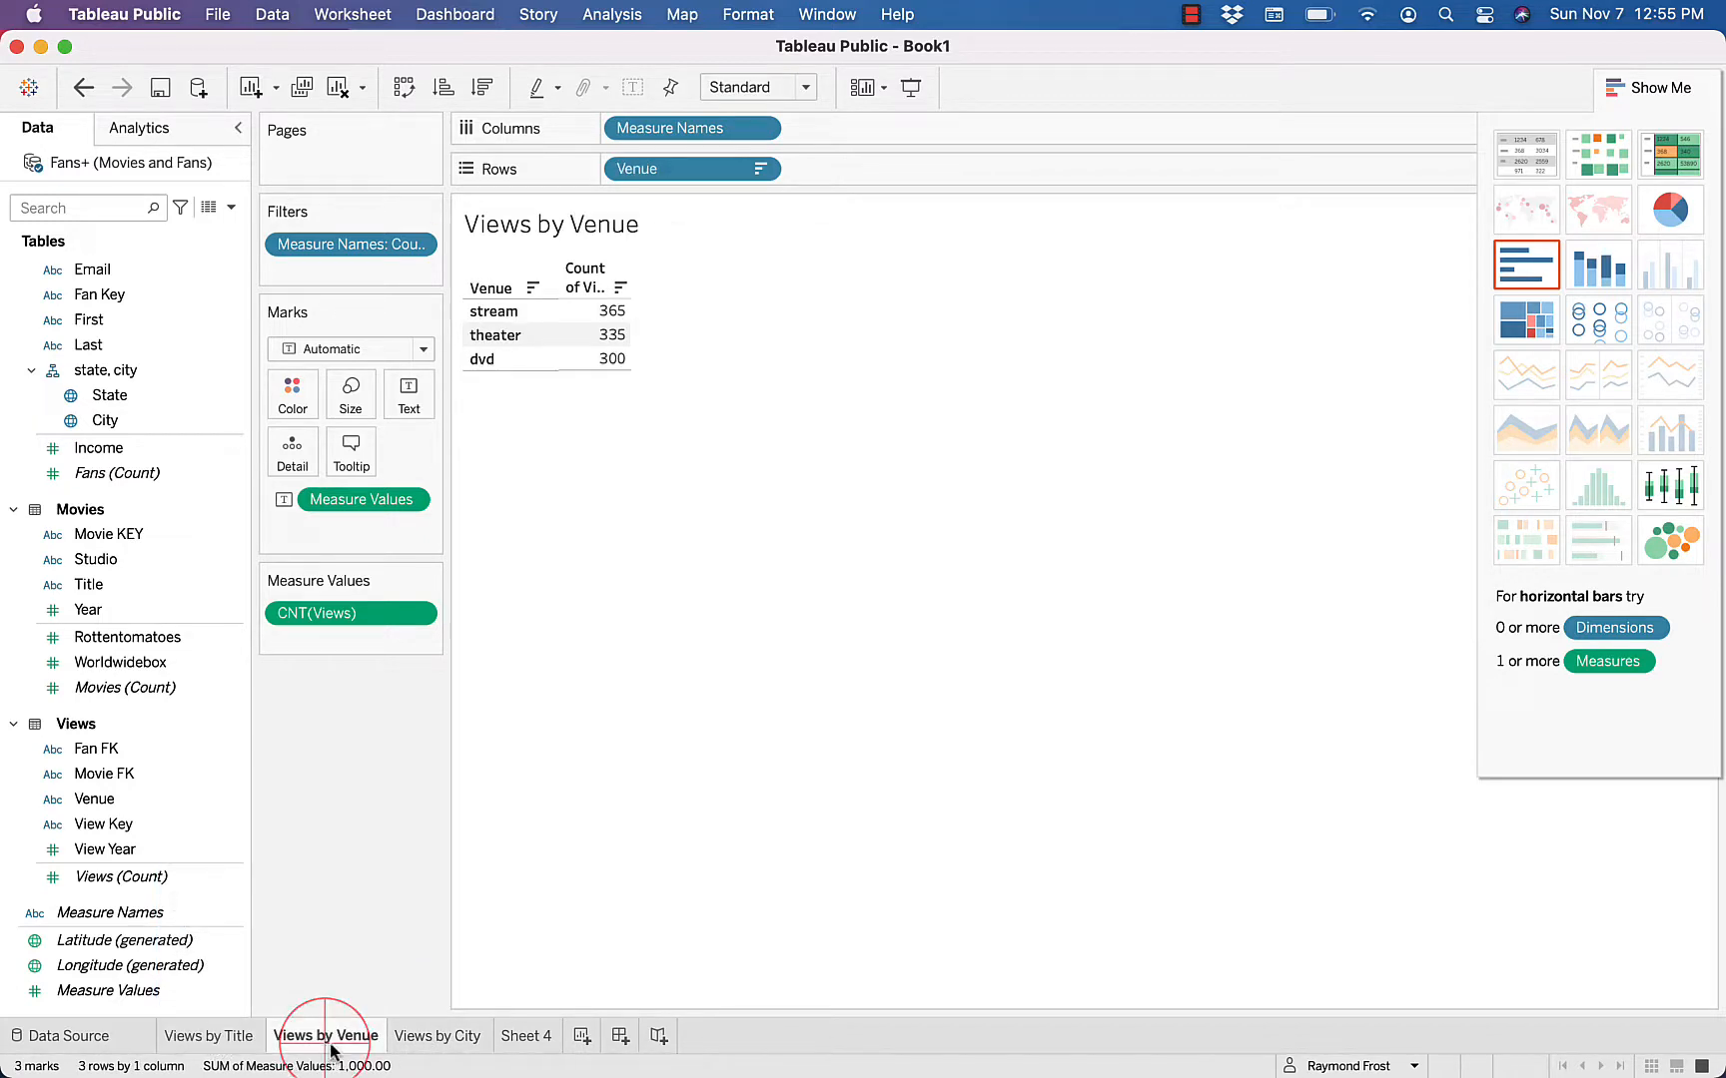
{"action": "left_click", "coordinate": [439, 1038]}
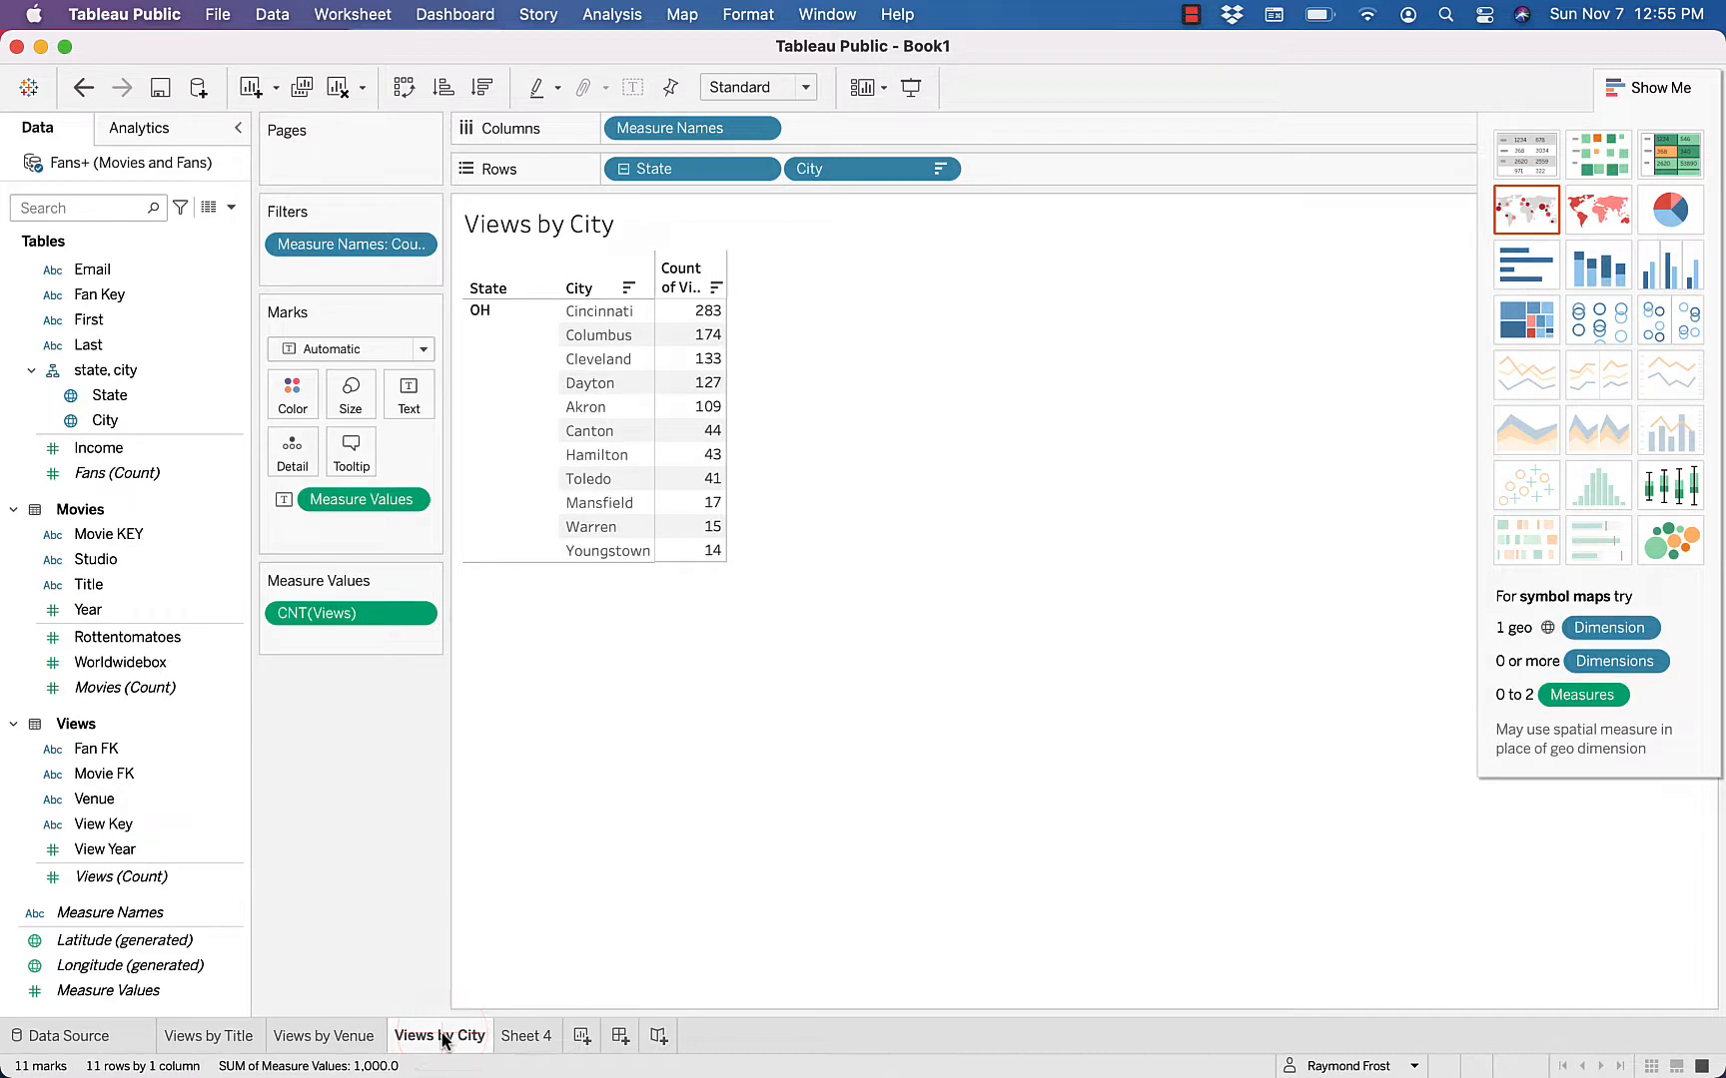
{"action": "left_click", "coordinate": [527, 1038]}
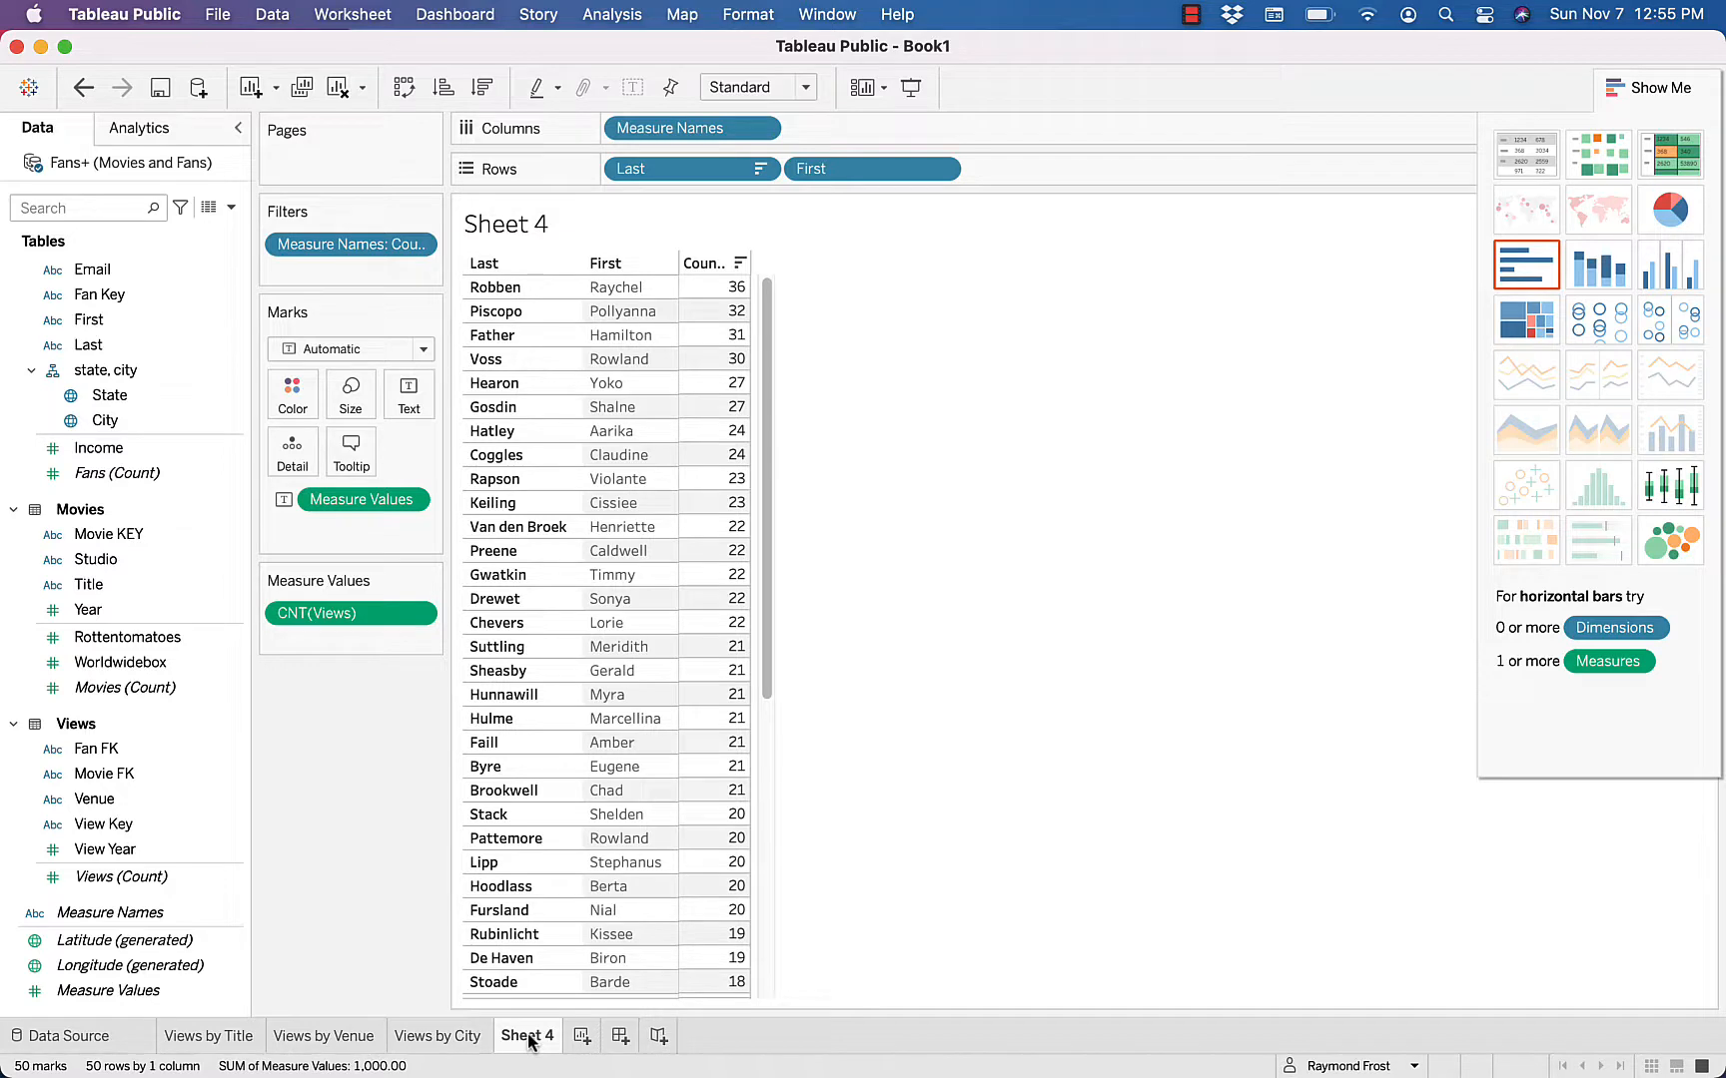
{"action": "double_click", "coordinate": [528, 1038]}
{"action": "type", "text": "Views by Fan"}
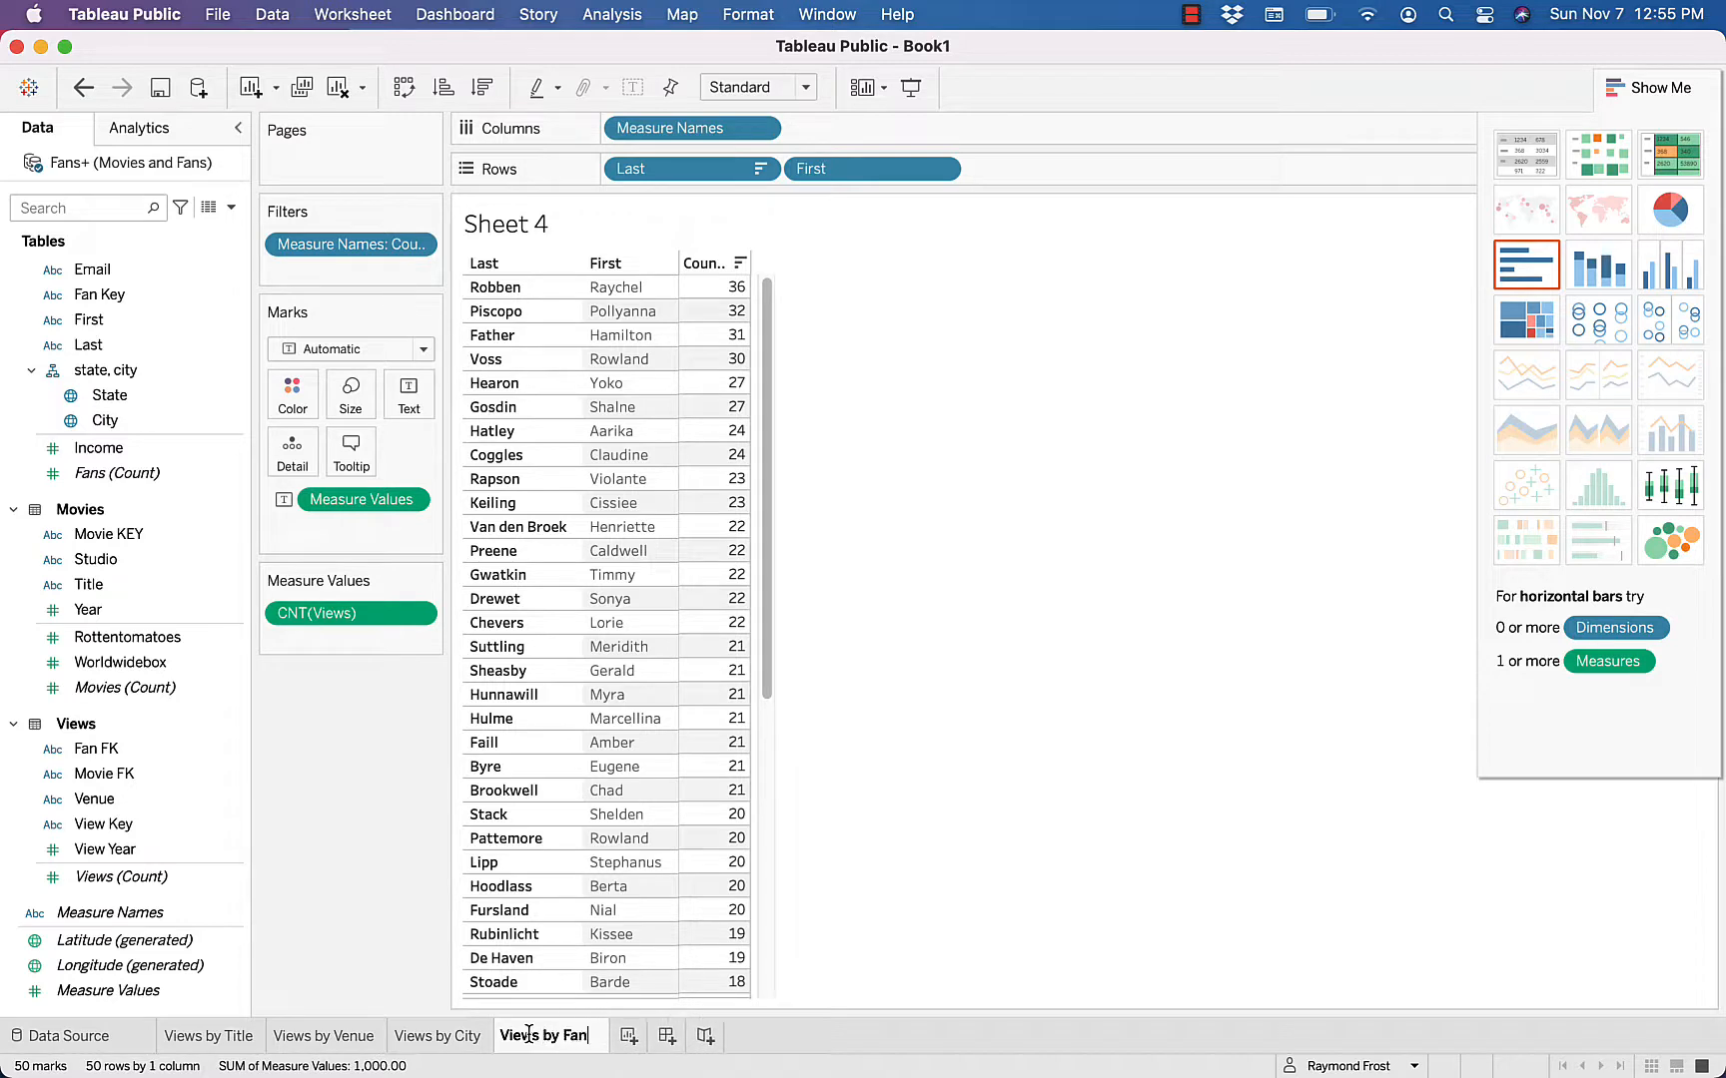
{"action": "key", "text": "Return"}
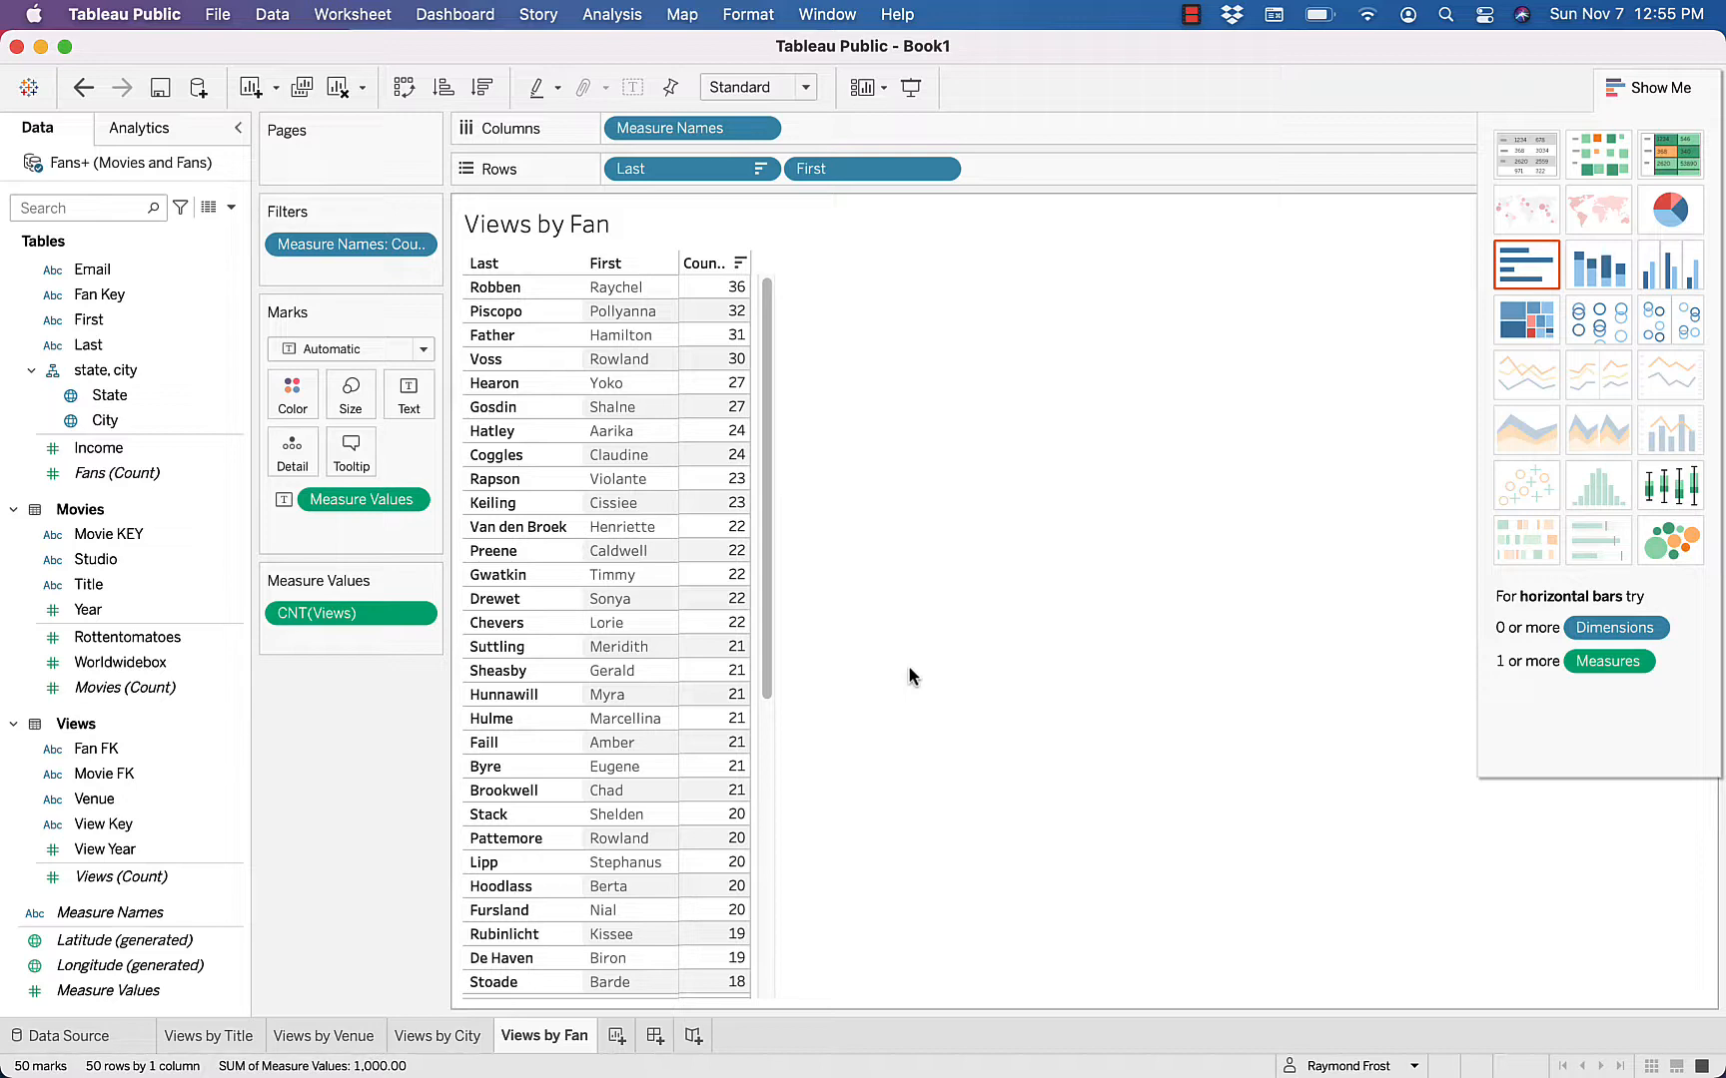
Create a new dashboard and place the Views by Title sheet on it
{"action": "left_click", "coordinate": [617, 1038]}
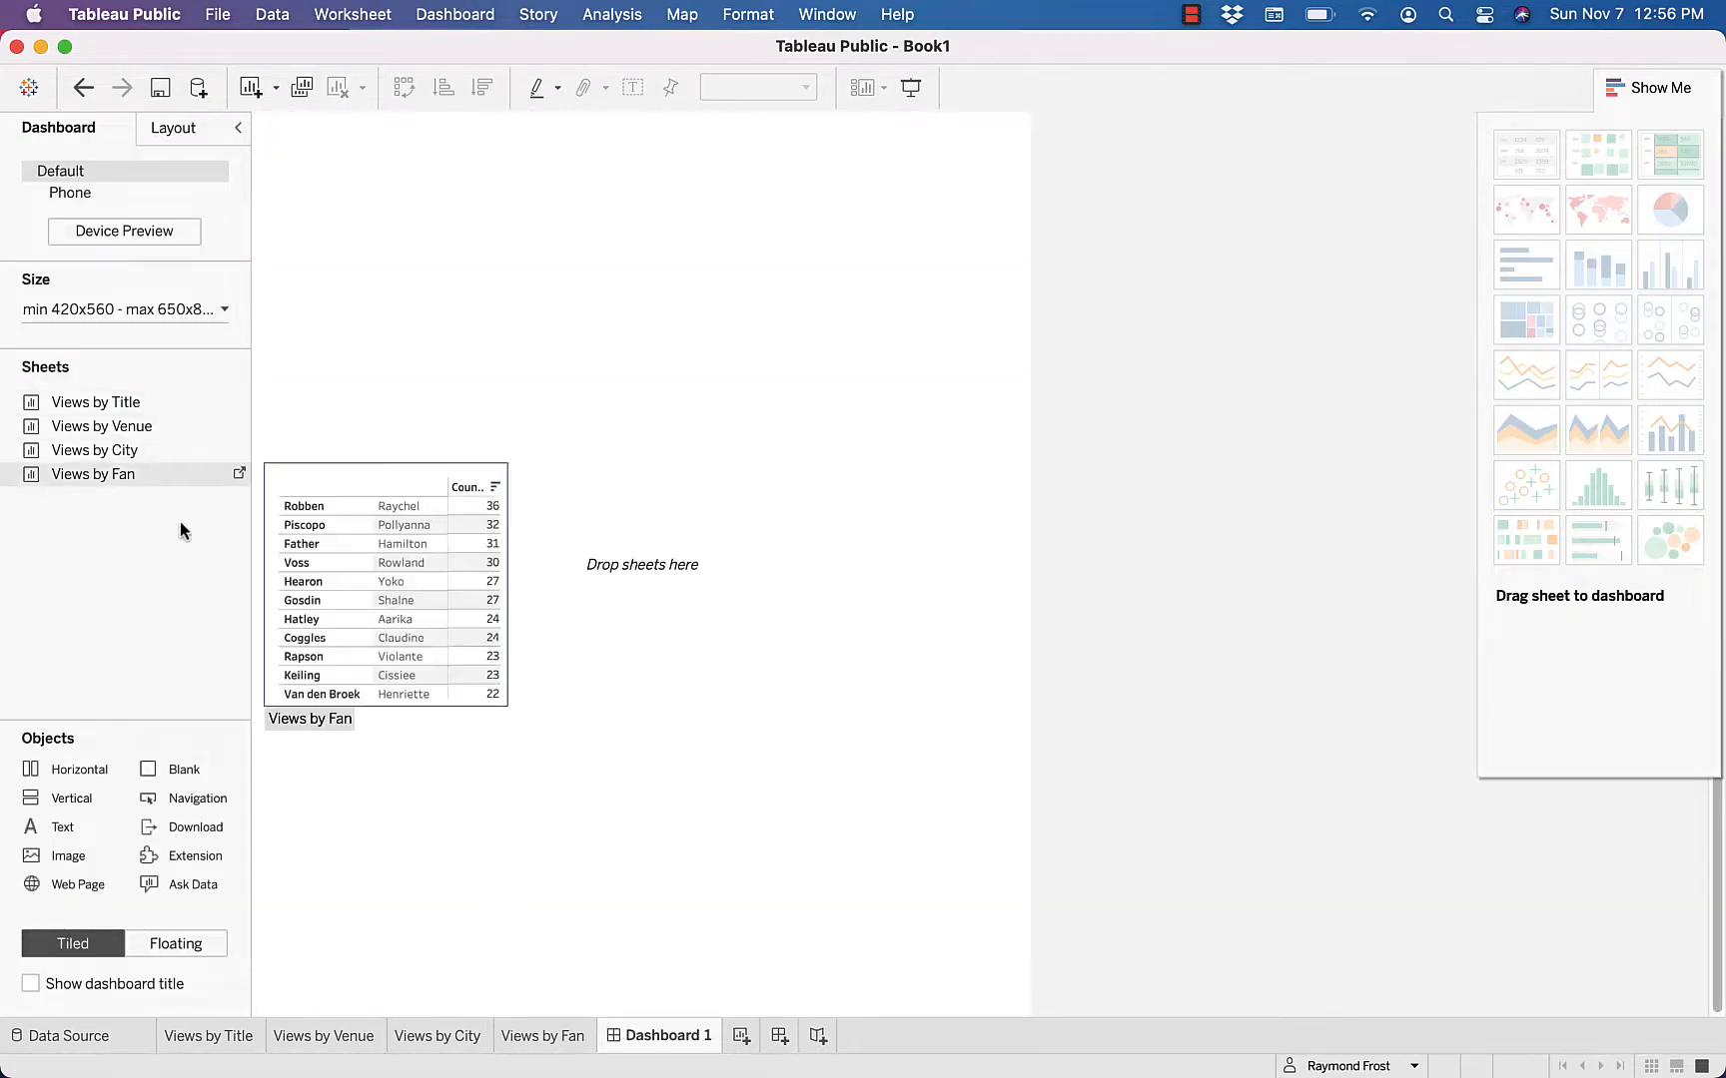
{"action": "mouse_move", "coordinate": [128, 462]}
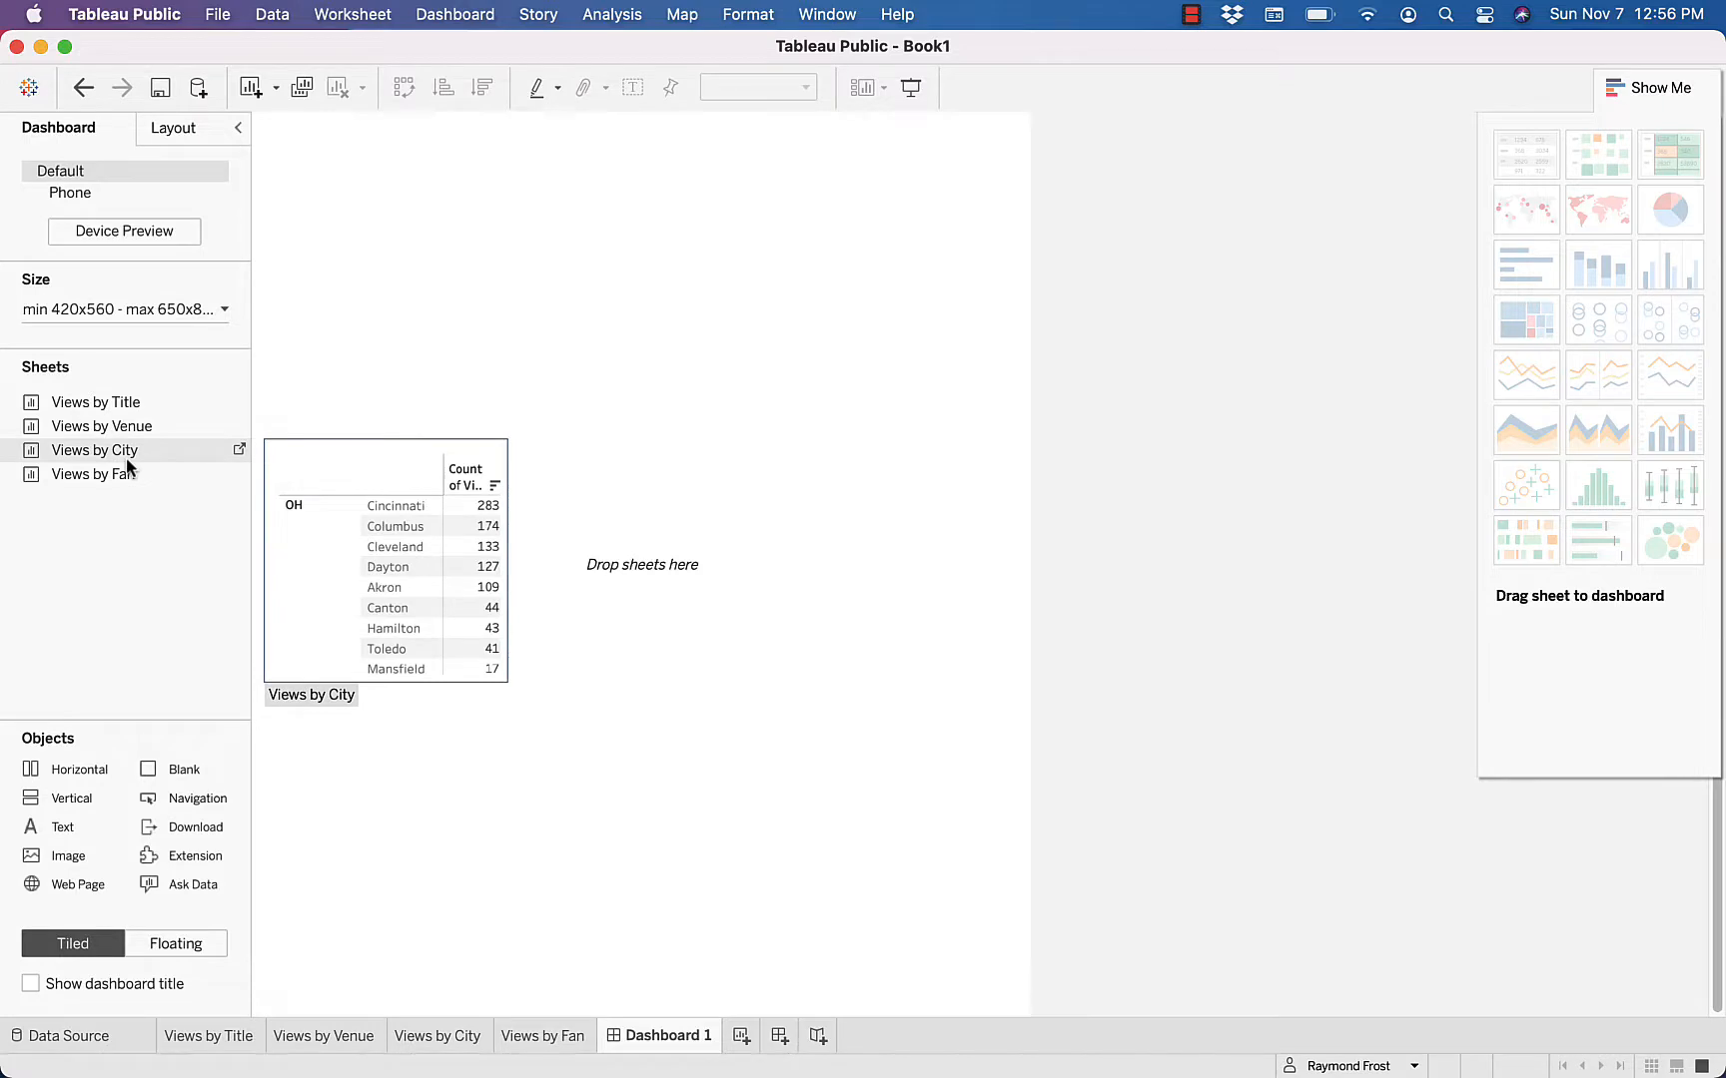
{"action": "key", "text": "Up"}
{"action": "key", "text": "Up"}
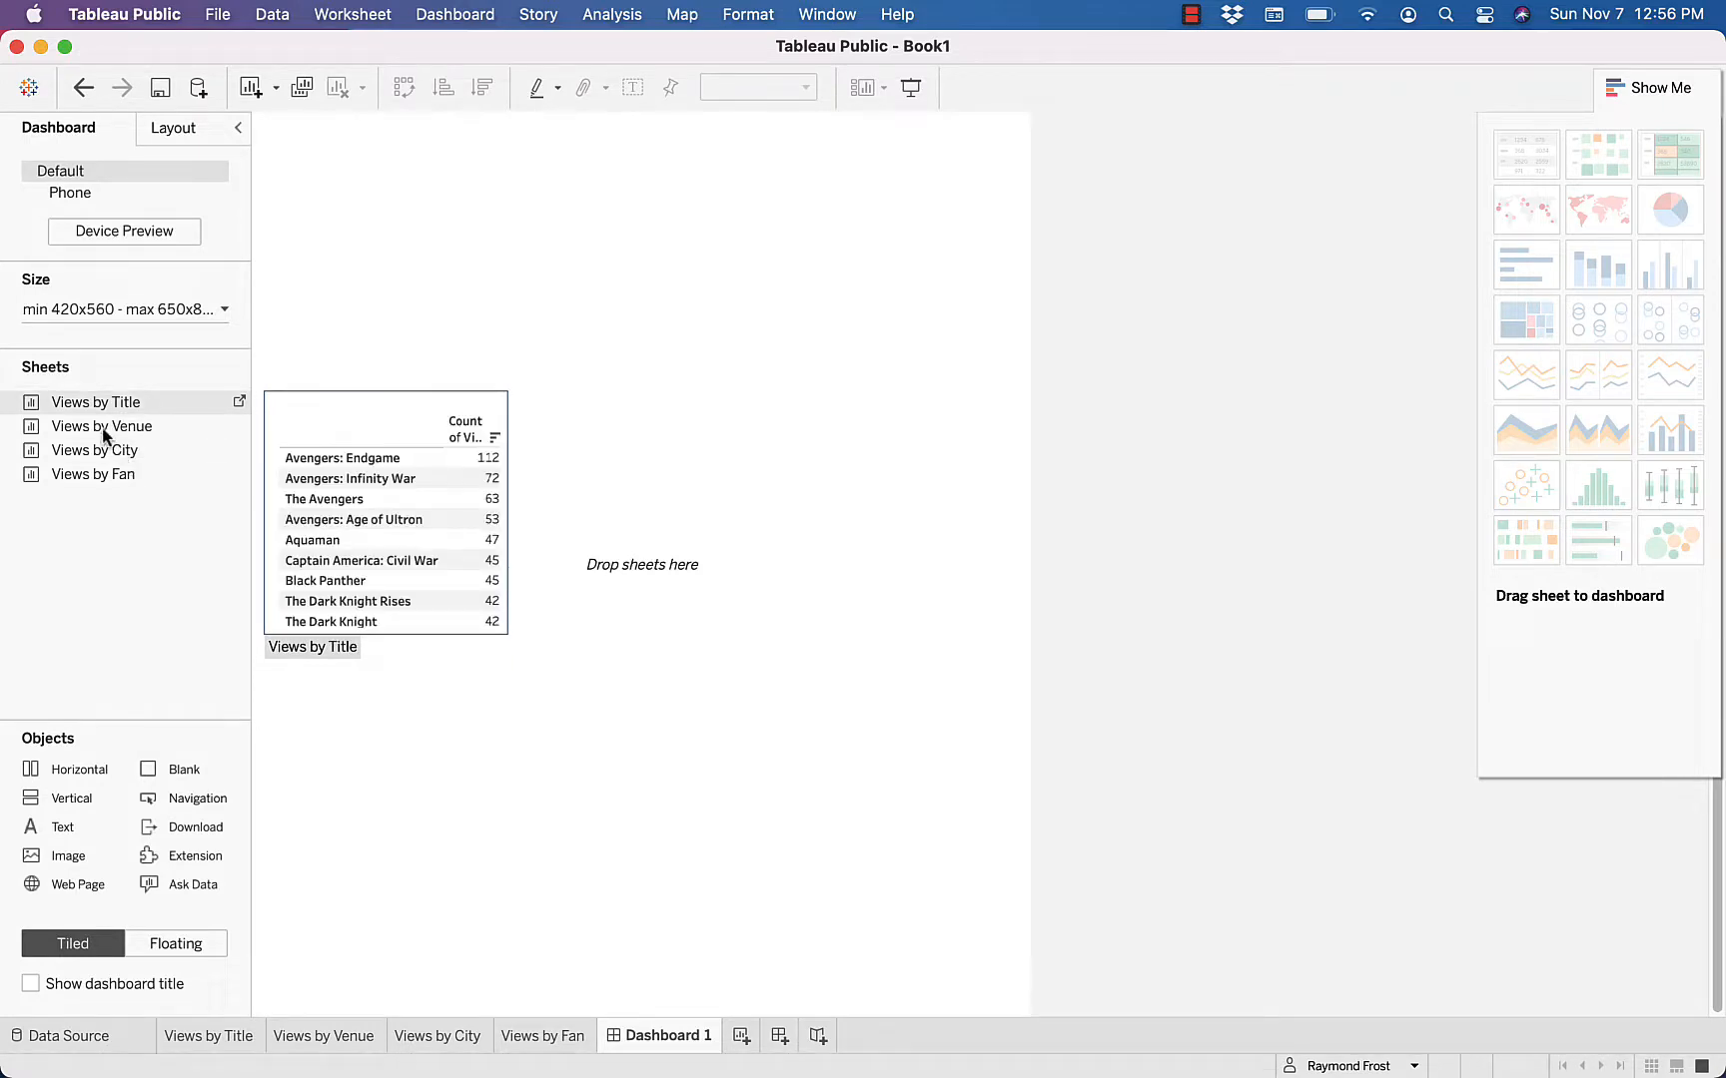
{"action": "left_click_drag", "start_coordinate": [80, 400], "coordinate": [372, 259]}
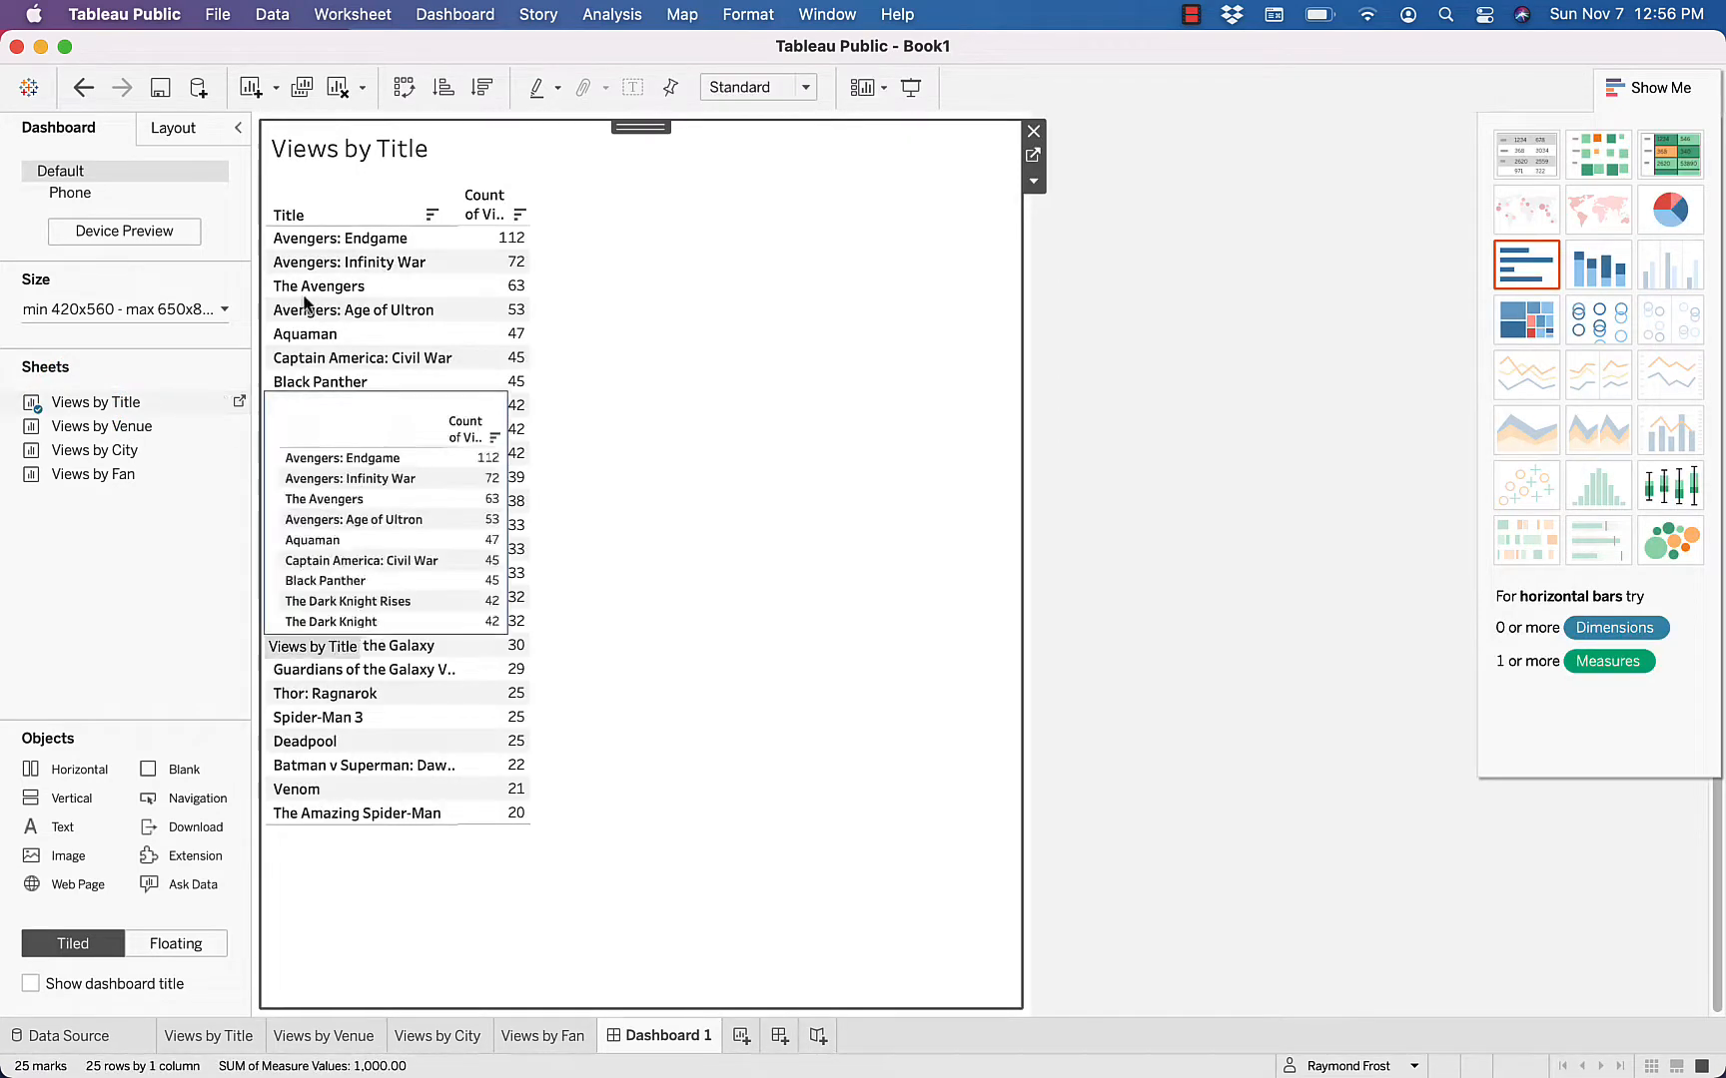
Add the Views by Venue sheet to the dashboard, tiled to the right of Views by Title
{"action": "mouse_move", "coordinate": [70, 429]}
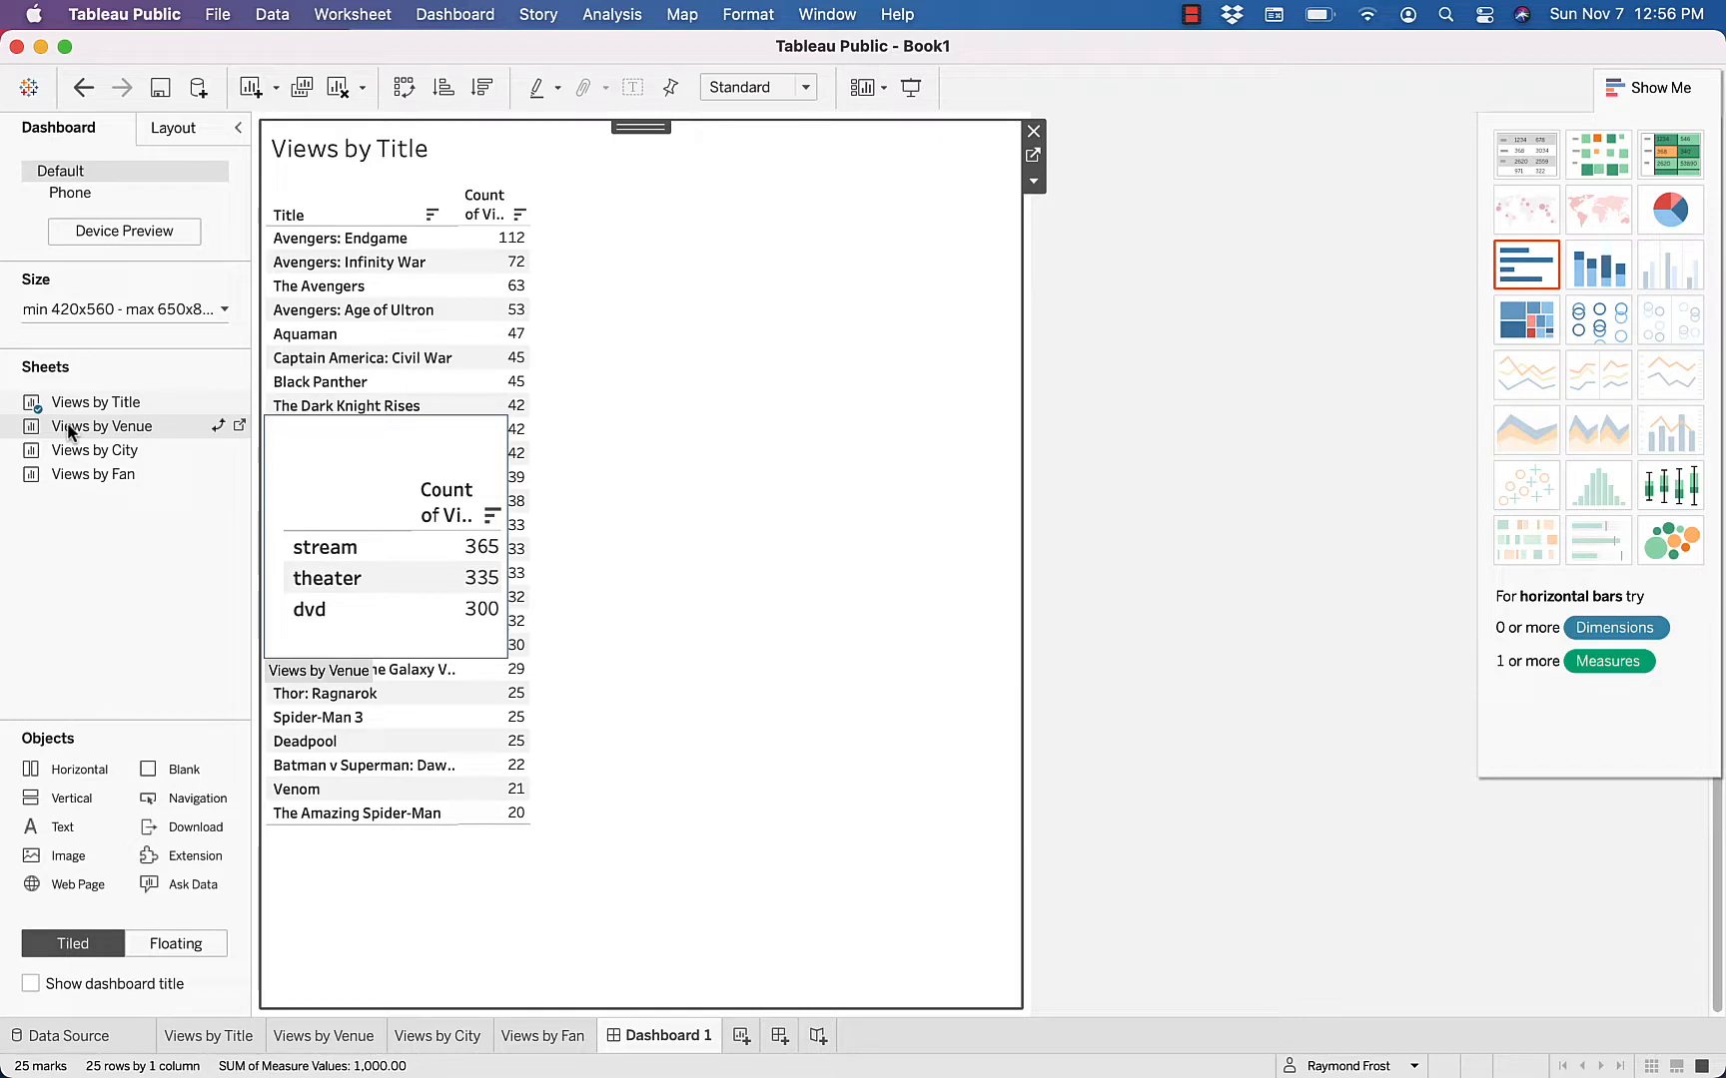
{"action": "left_click_drag", "start_coordinate": [70, 429], "coordinate": [507, 337]}
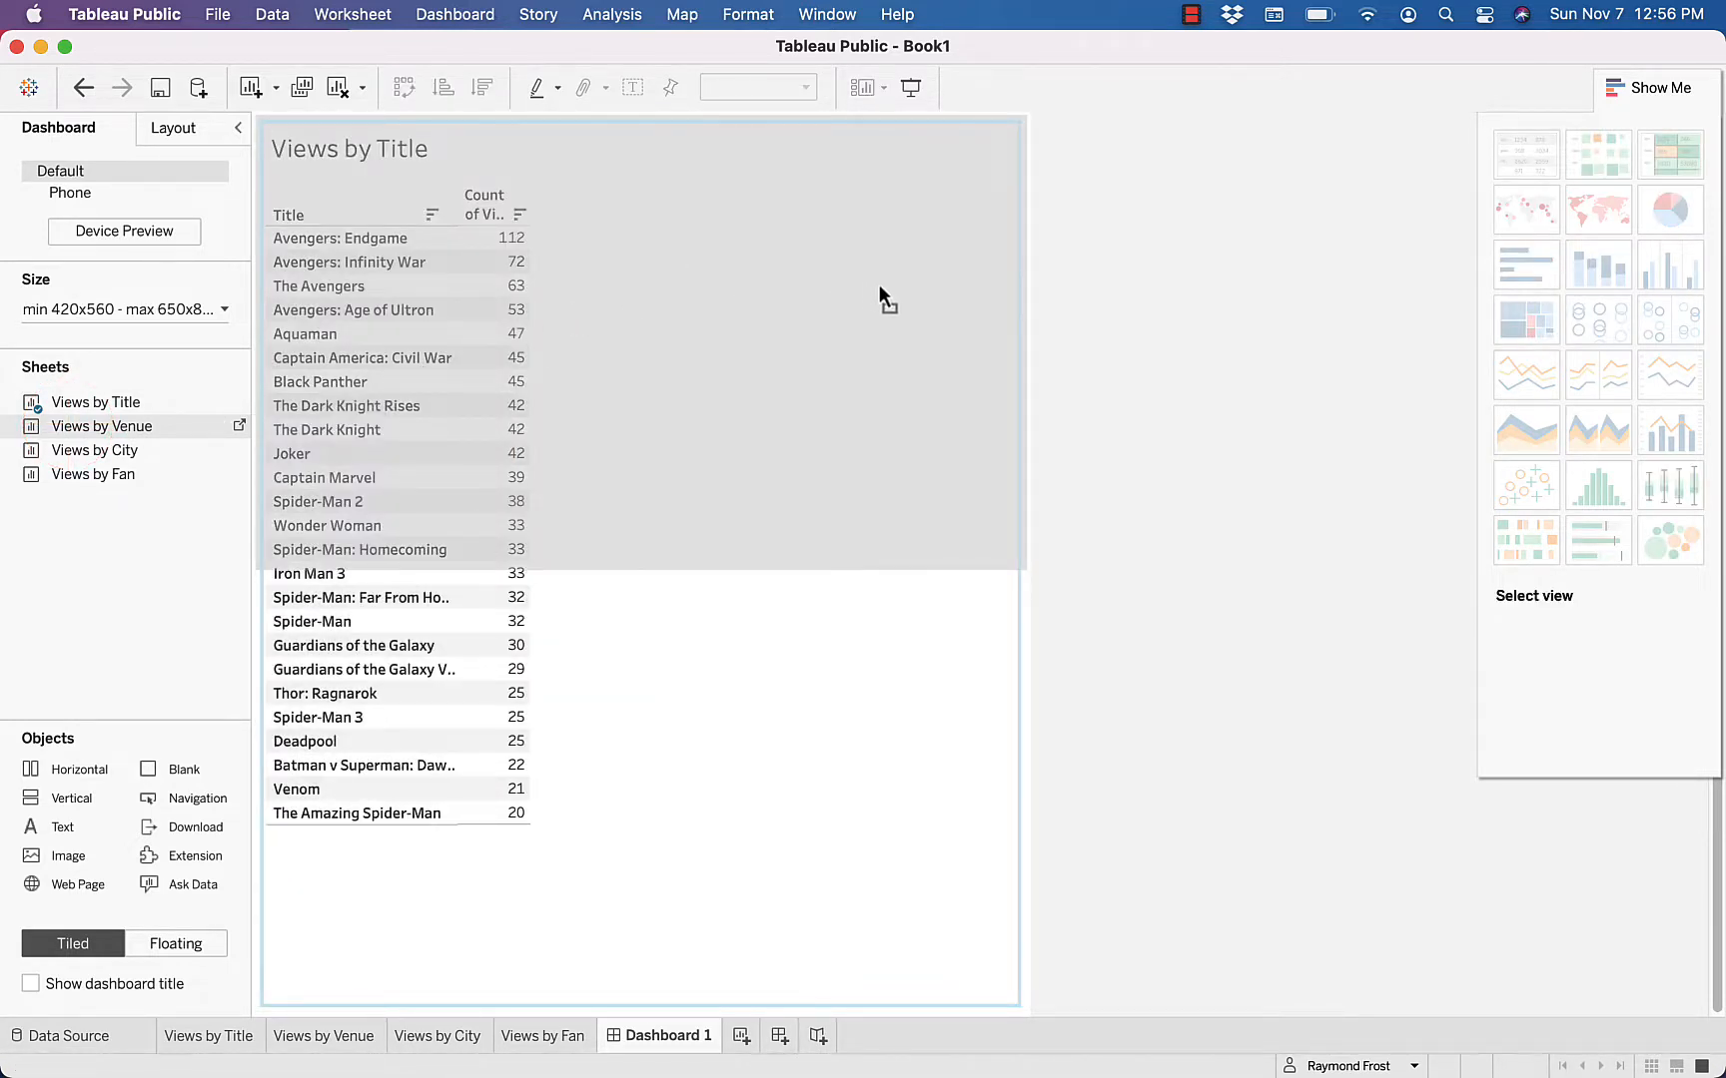
{"action": "mouse_move", "coordinate": [879, 286]}
{"action": "left_mouse_down"}
{"action": "mouse_move", "coordinate": [921, 296]}
{"action": "mouse_move", "coordinate": [691, 314]}
{"action": "left_mouse_up"}
{"action": "mouse_move", "coordinate": [825, 330]}
{"action": "left_mouse_down"}
{"action": "mouse_move", "coordinate": [855, 346]}
{"action": "mouse_move", "coordinate": [813, 351]}
{"action": "mouse_move", "coordinate": [909, 350]}
{"action": "mouse_move", "coordinate": [815, 349]}
{"action": "mouse_move", "coordinate": [879, 346]}
{"action": "left_mouse_up"}
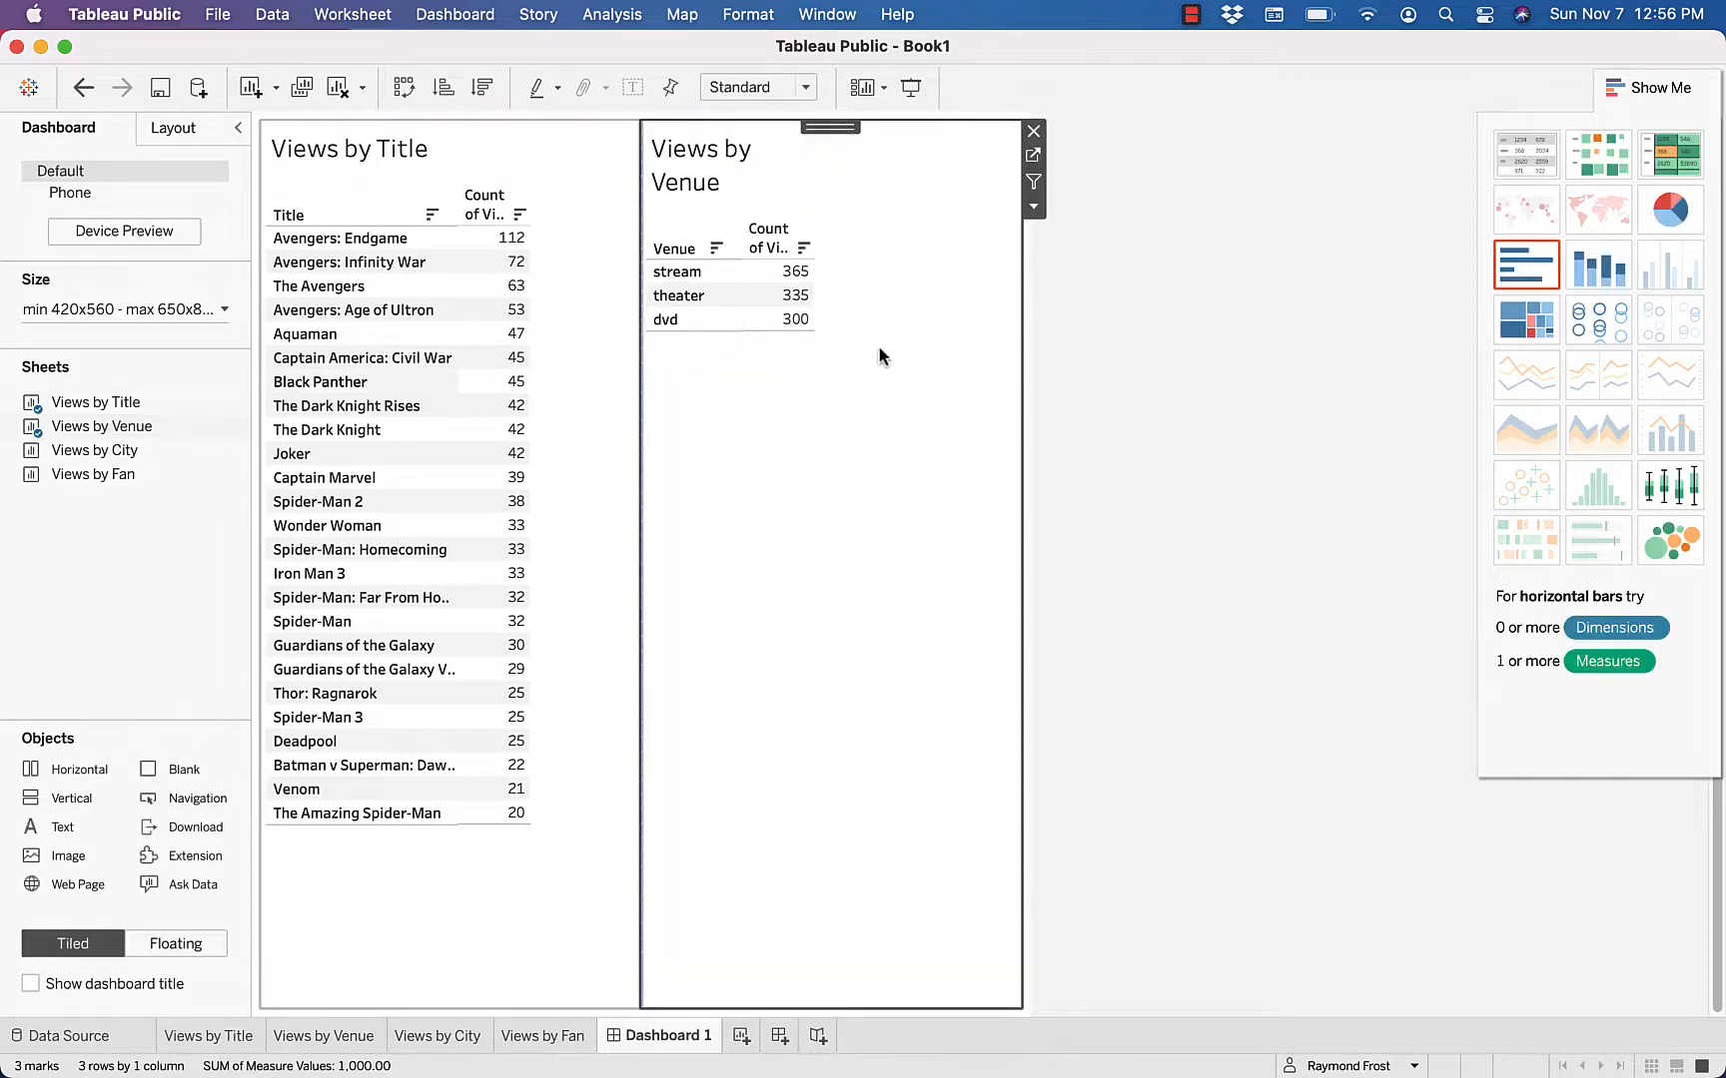
Add Views by City beneath Views by Title and Views by Fan beneath Views by Venue on the dashboard
{"action": "mouse_move", "coordinate": [65, 450]}
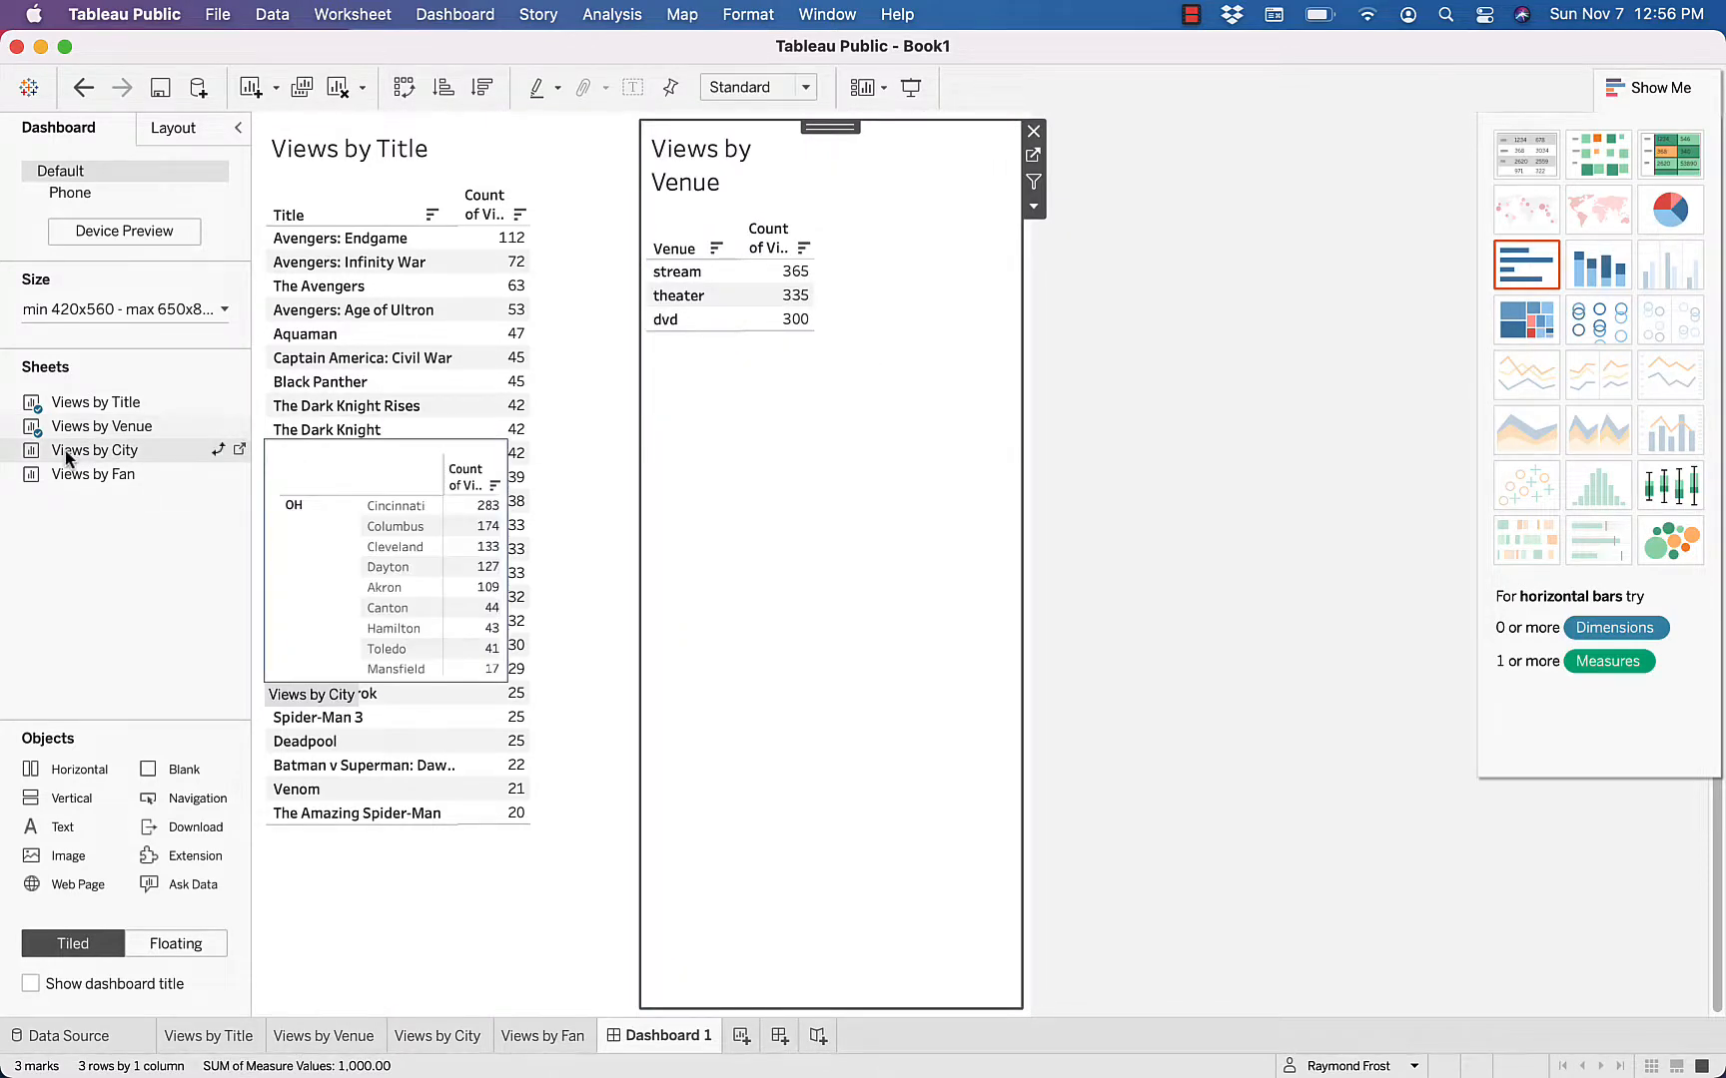
{"action": "left_click_drag", "start_coordinate": [65, 451], "coordinate": [379, 835]}
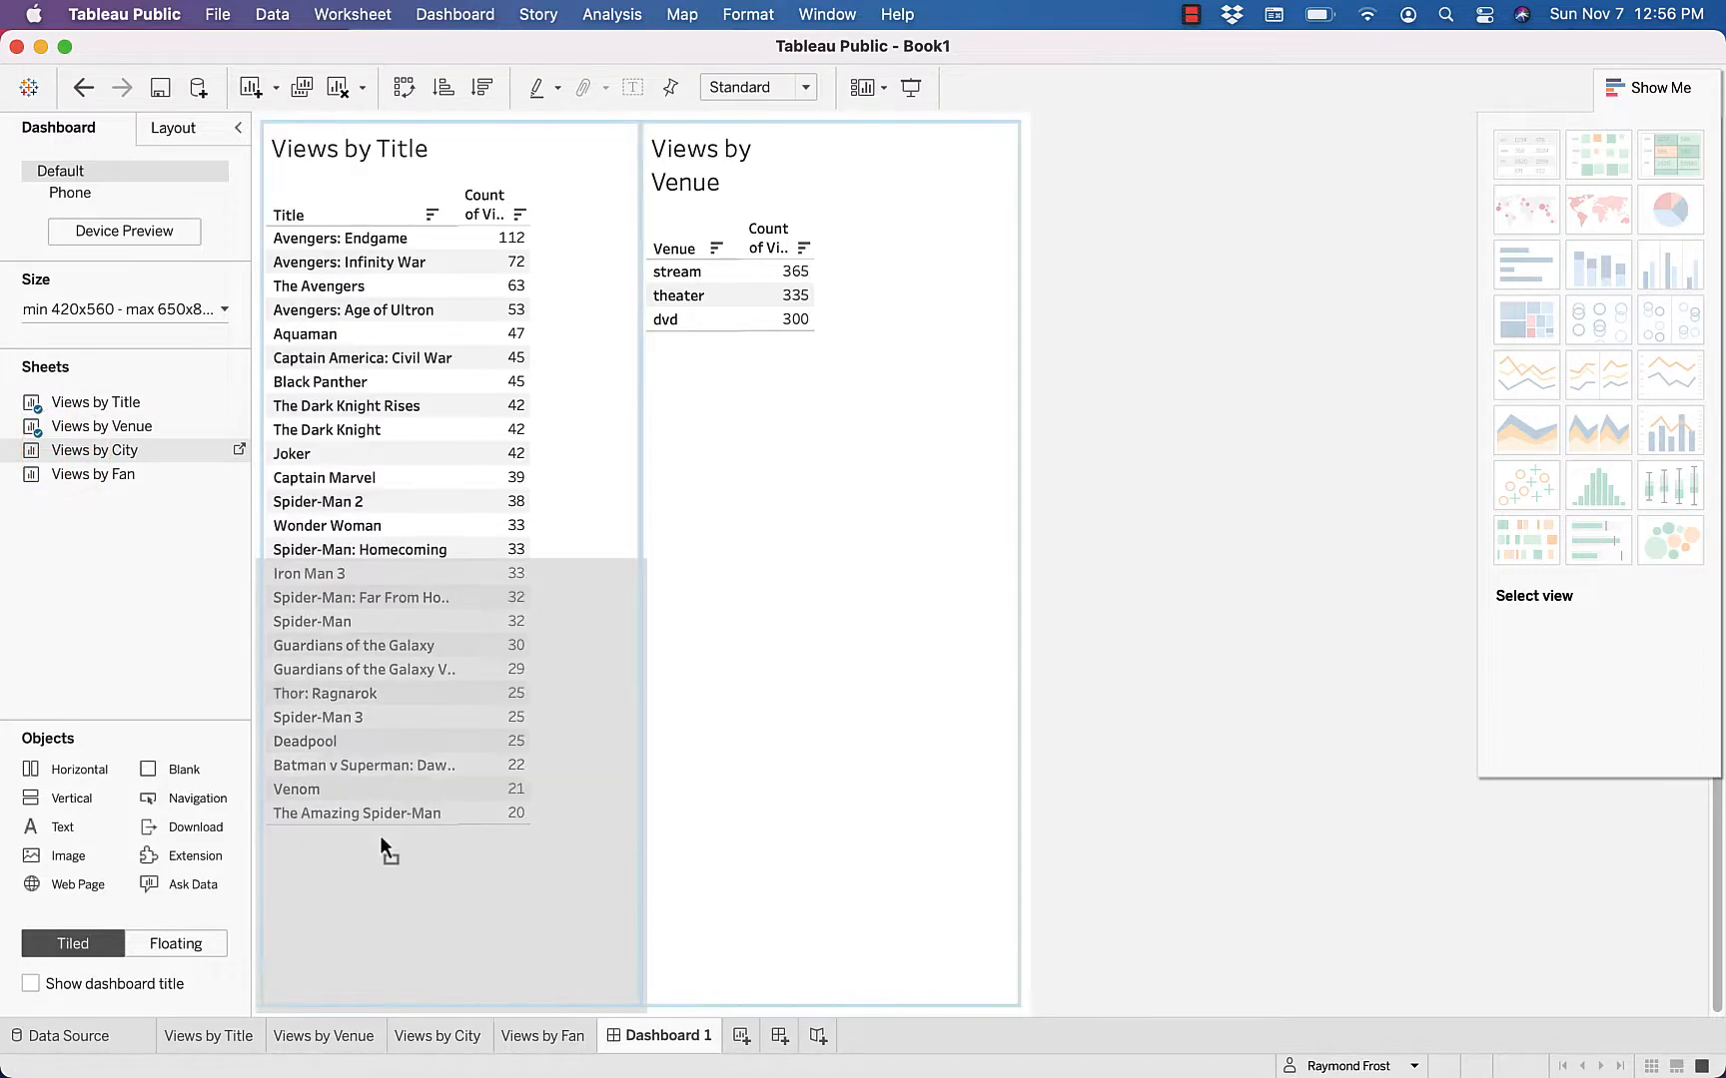
{"action": "left_click_drag", "start_coordinate": [451, 882], "coordinate": [450, 881]}
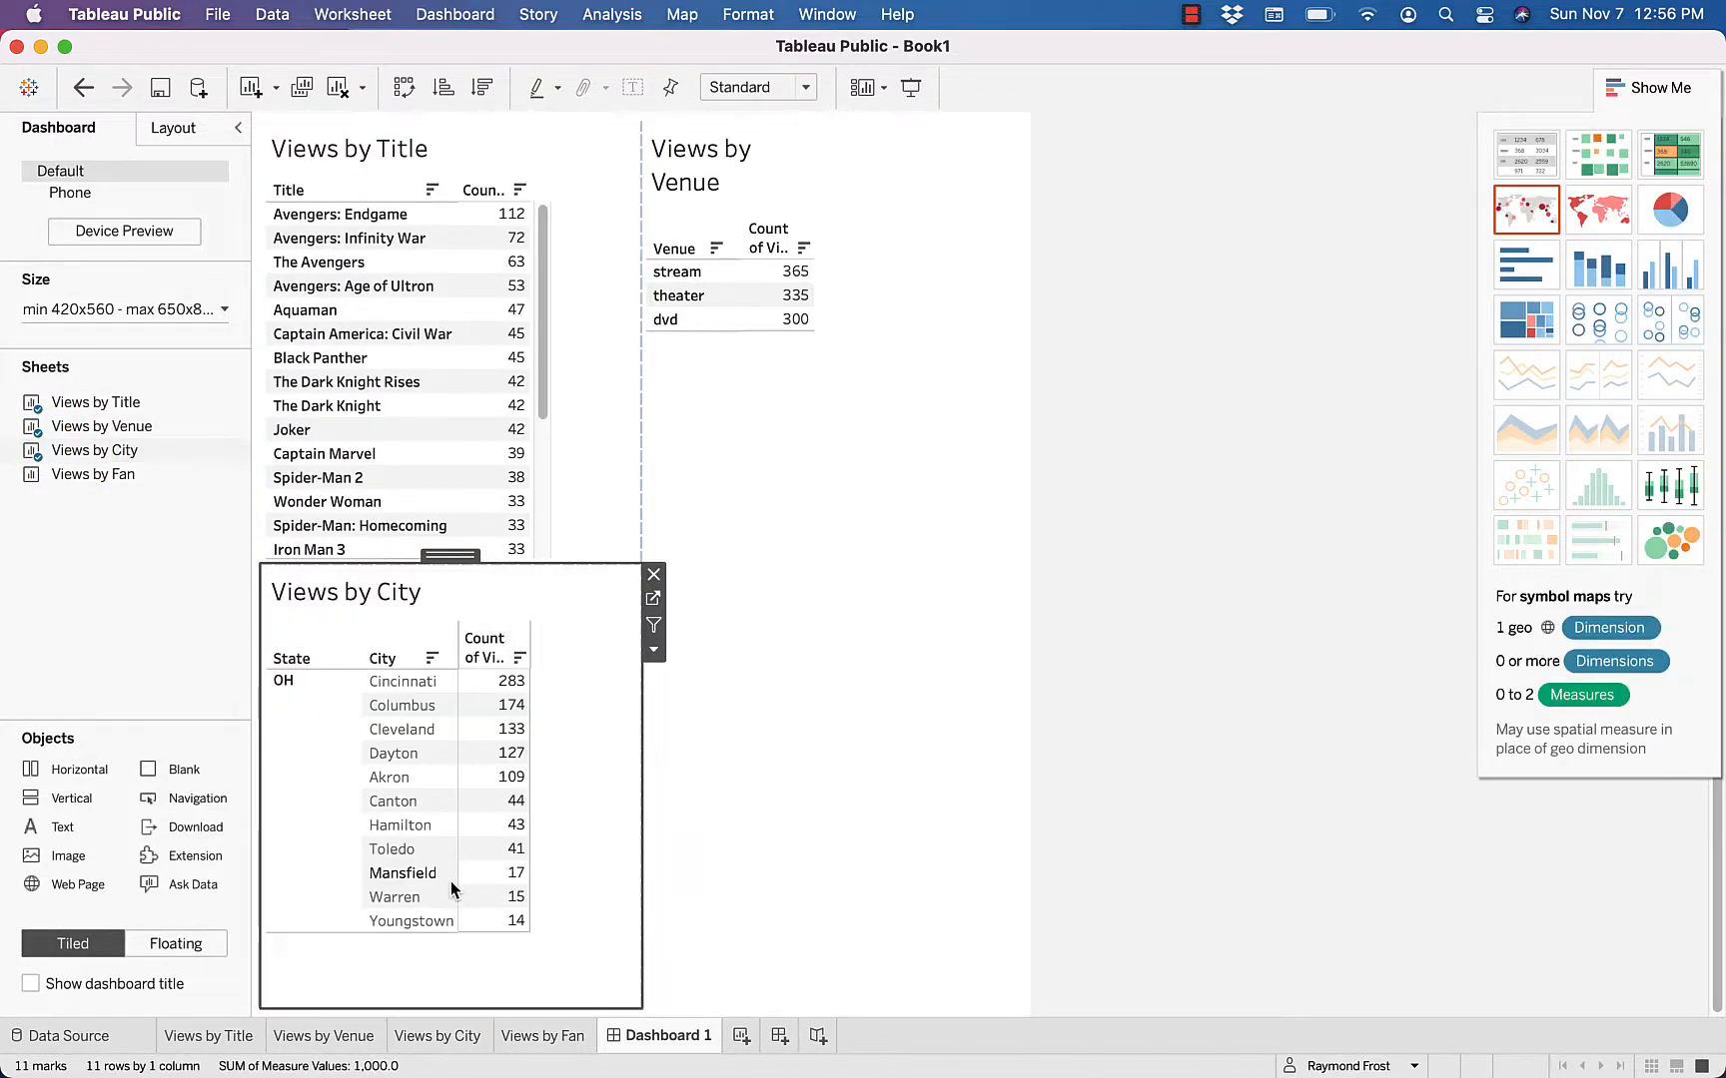
{"action": "mouse_move", "coordinate": [83, 480]}
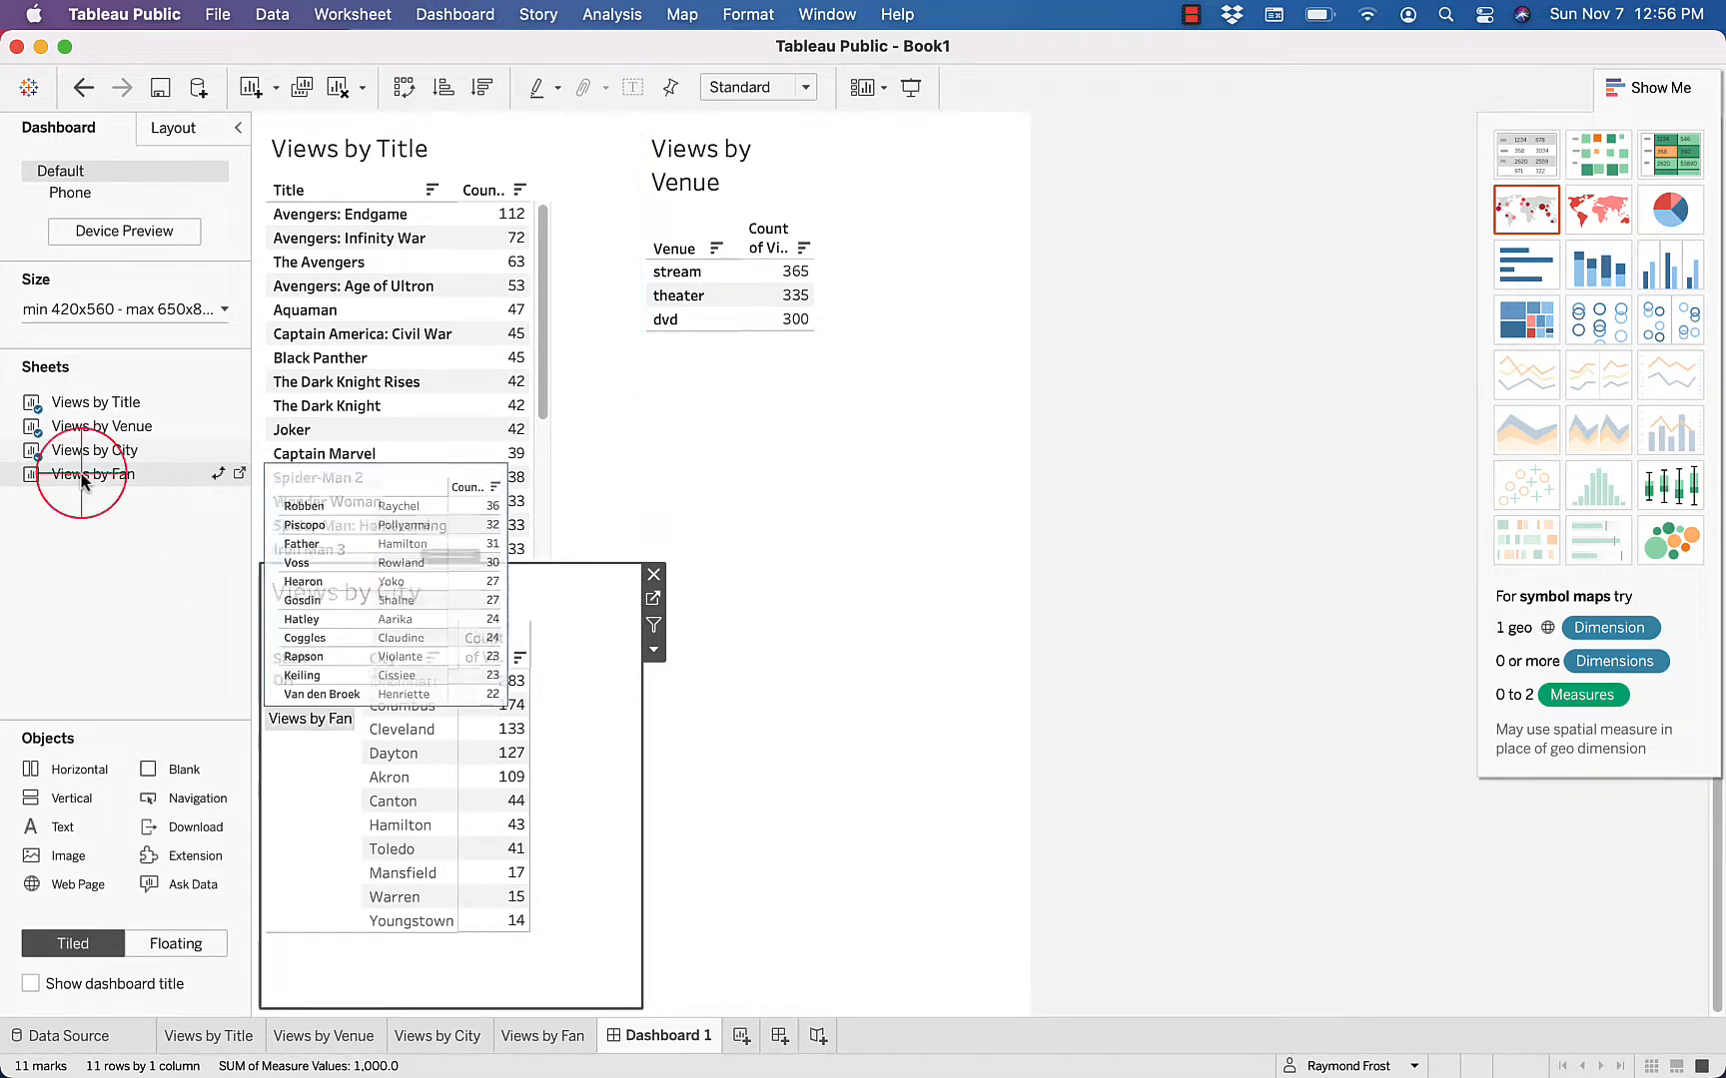
{"action": "left_click_drag", "start_coordinate": [83, 477], "coordinate": [798, 744]}
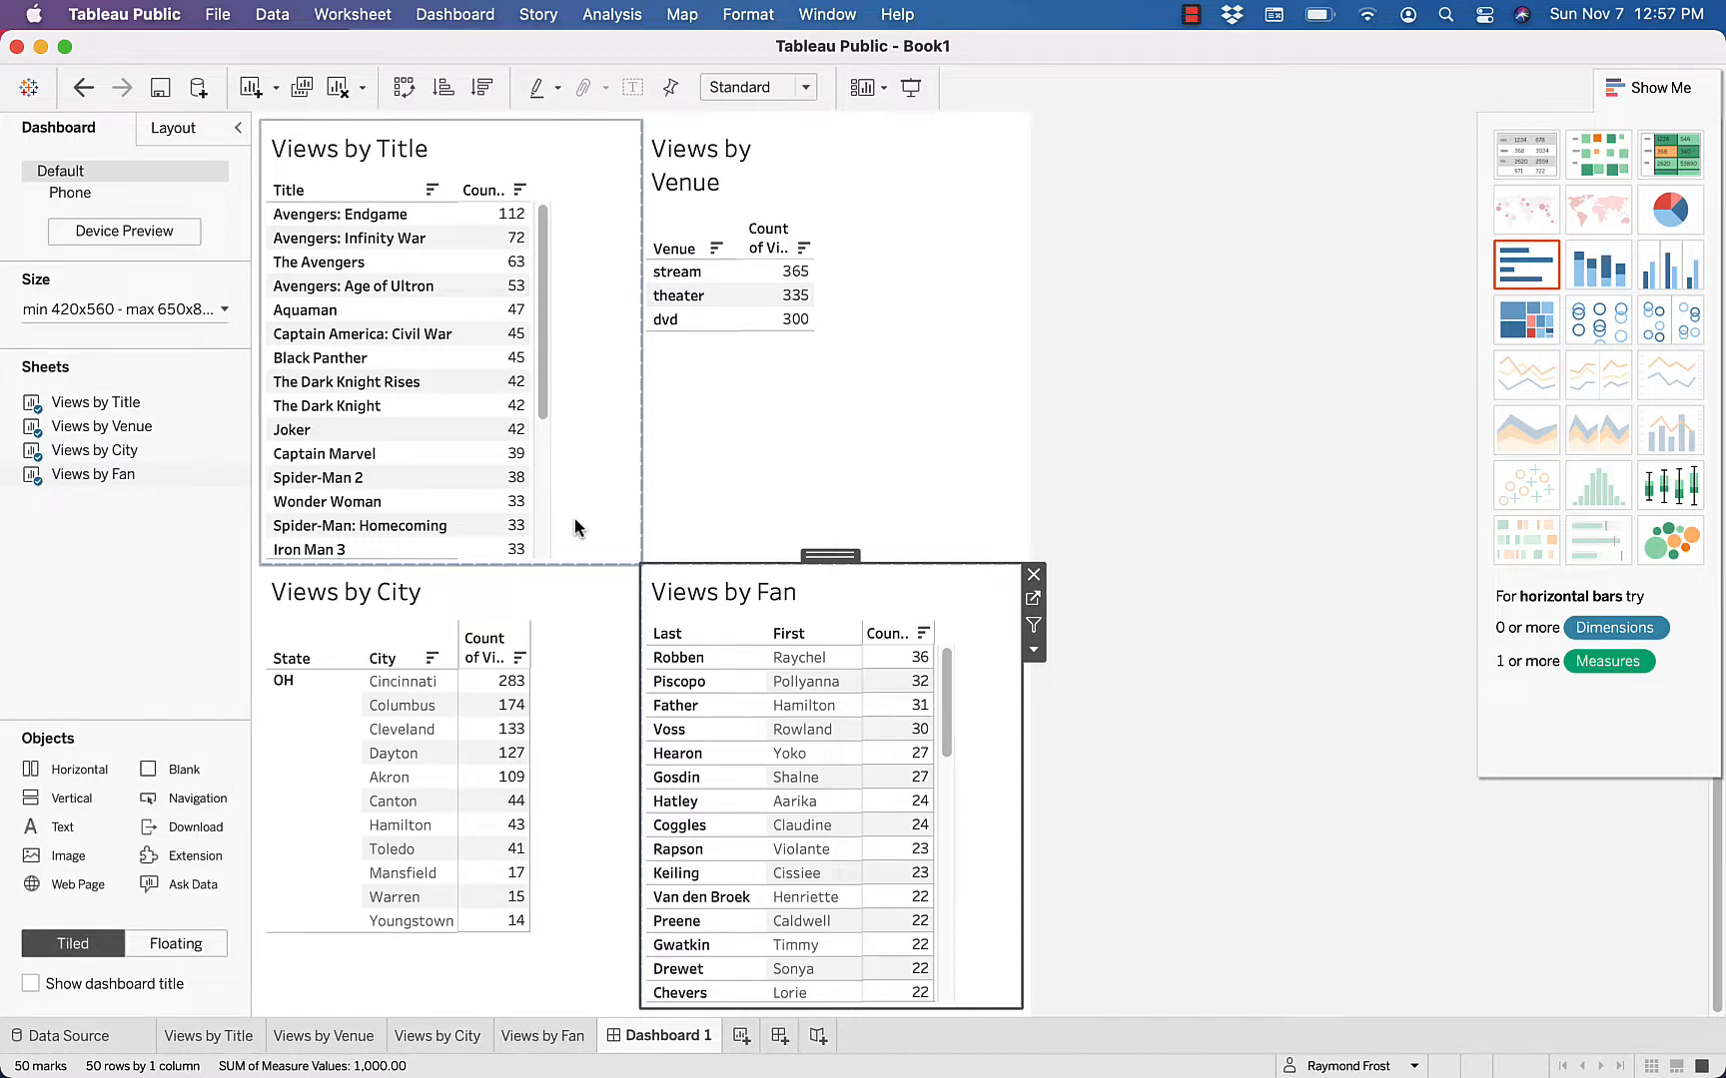
Rename the dashboard as Views
{"action": "double_click", "coordinate": [664, 1038]}
{"action": "type", "text": "V"}
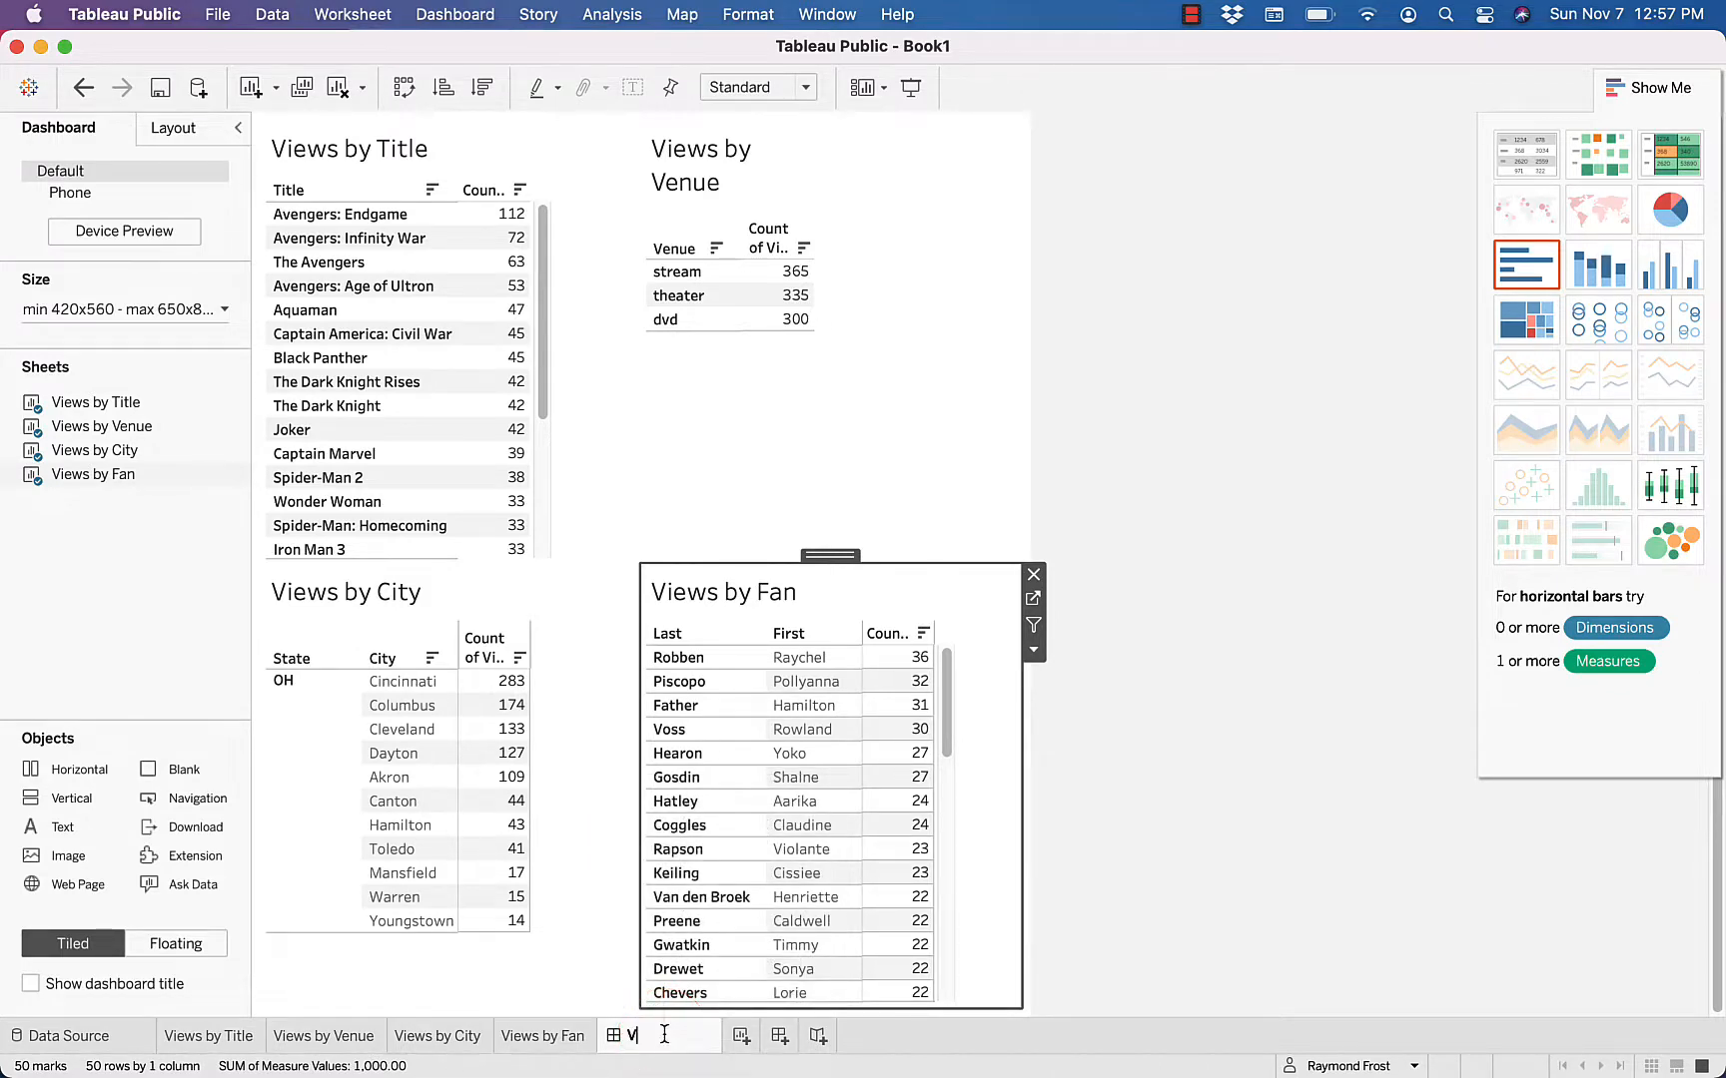
{"action": "type", "text": "iews"}
{"action": "key", "text": "Return"}
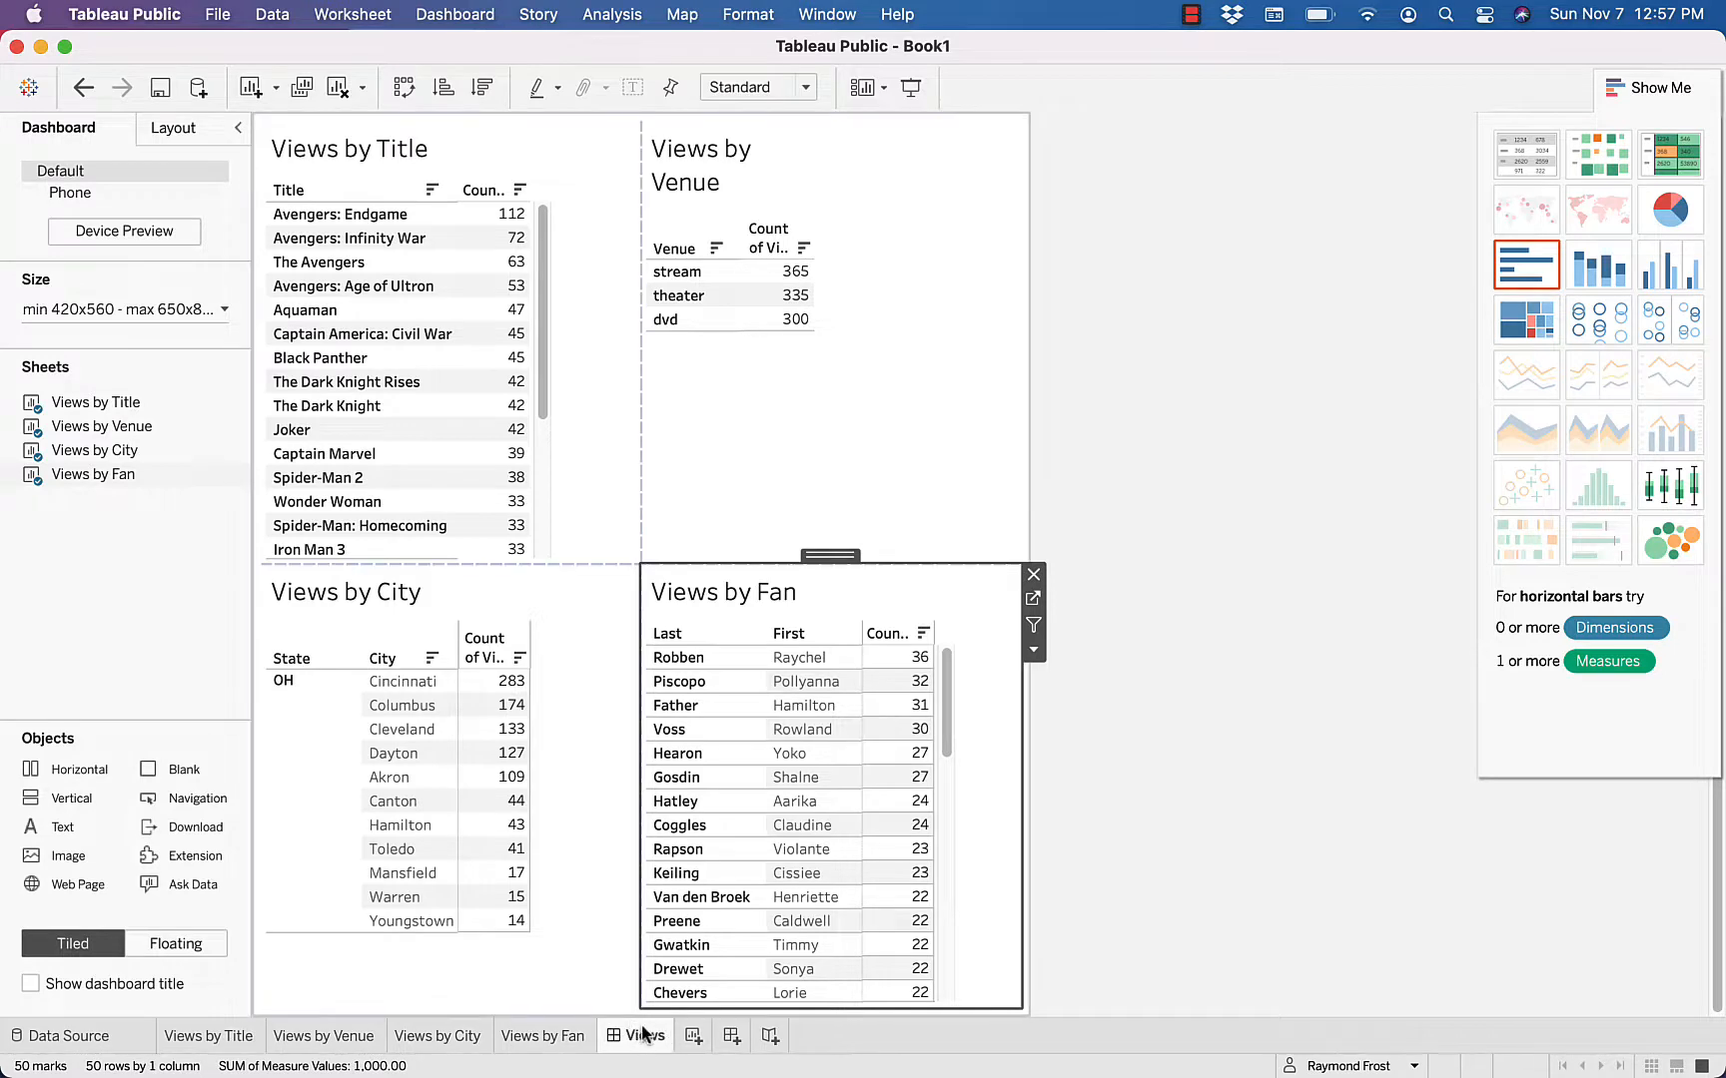
{"action": "mouse_move", "coordinate": [630, 1042]}
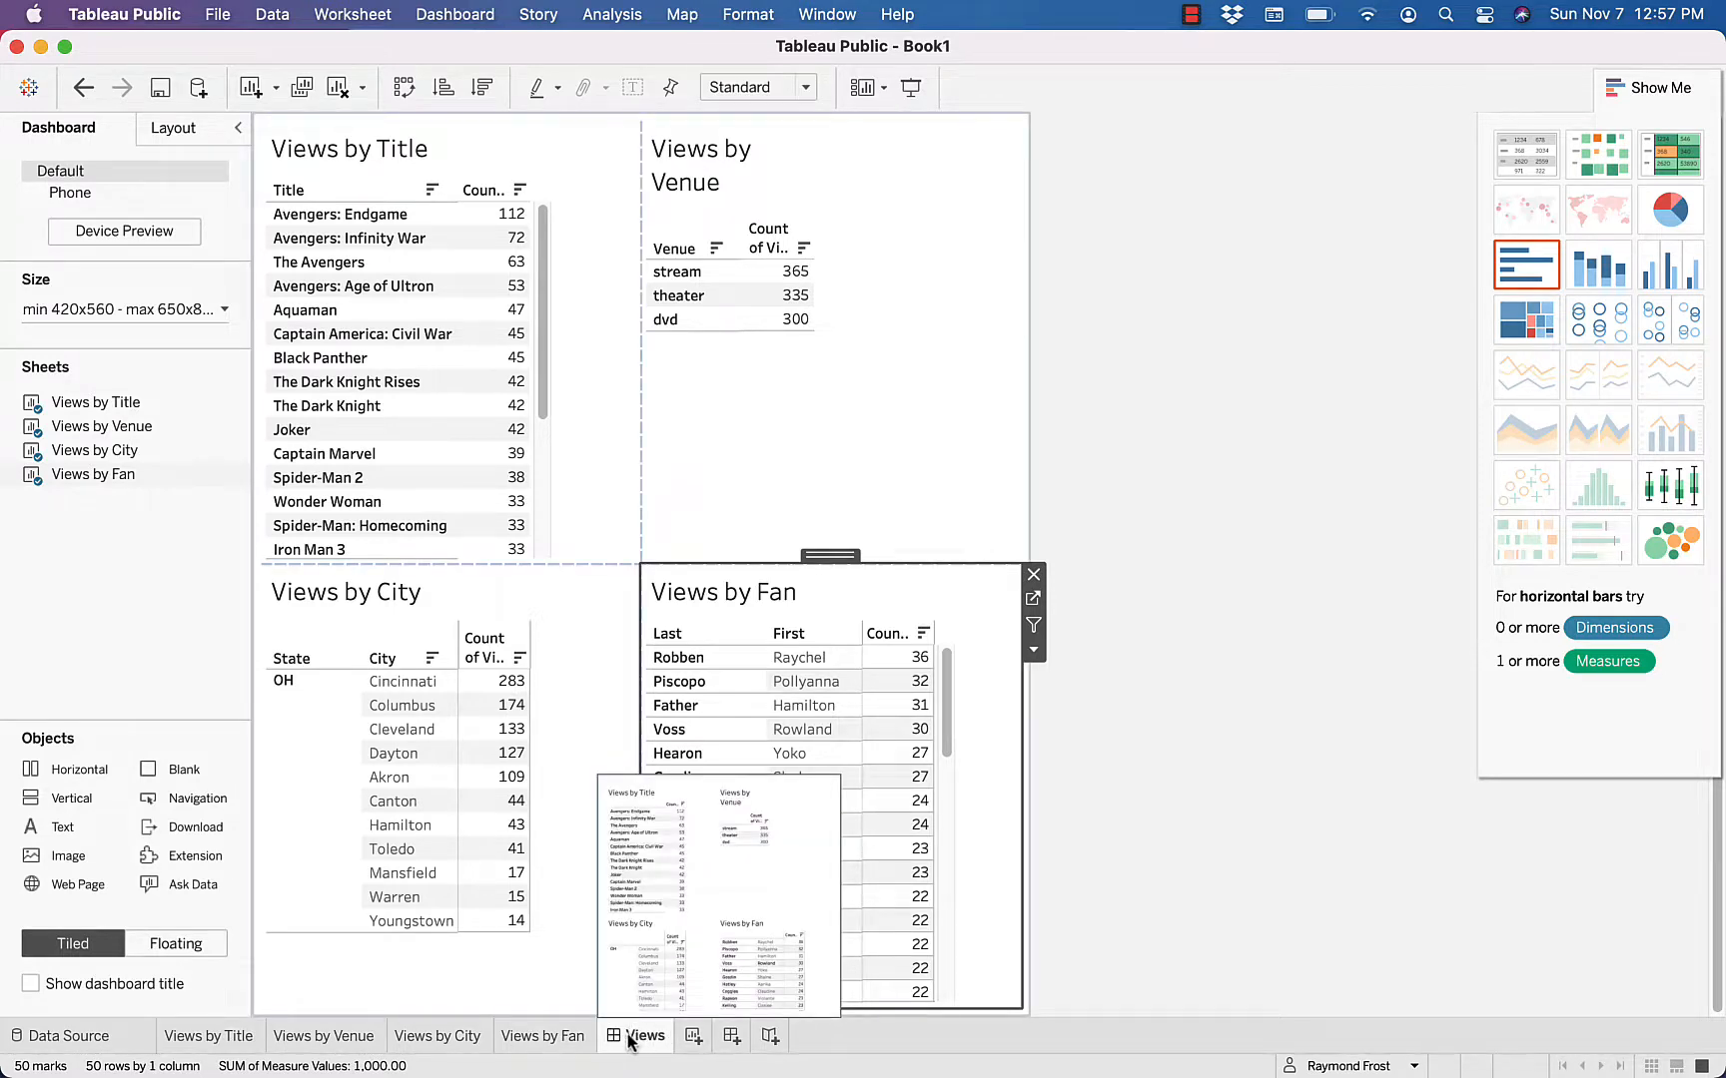
{"action": "mouse_move", "coordinate": [271, 1038]}
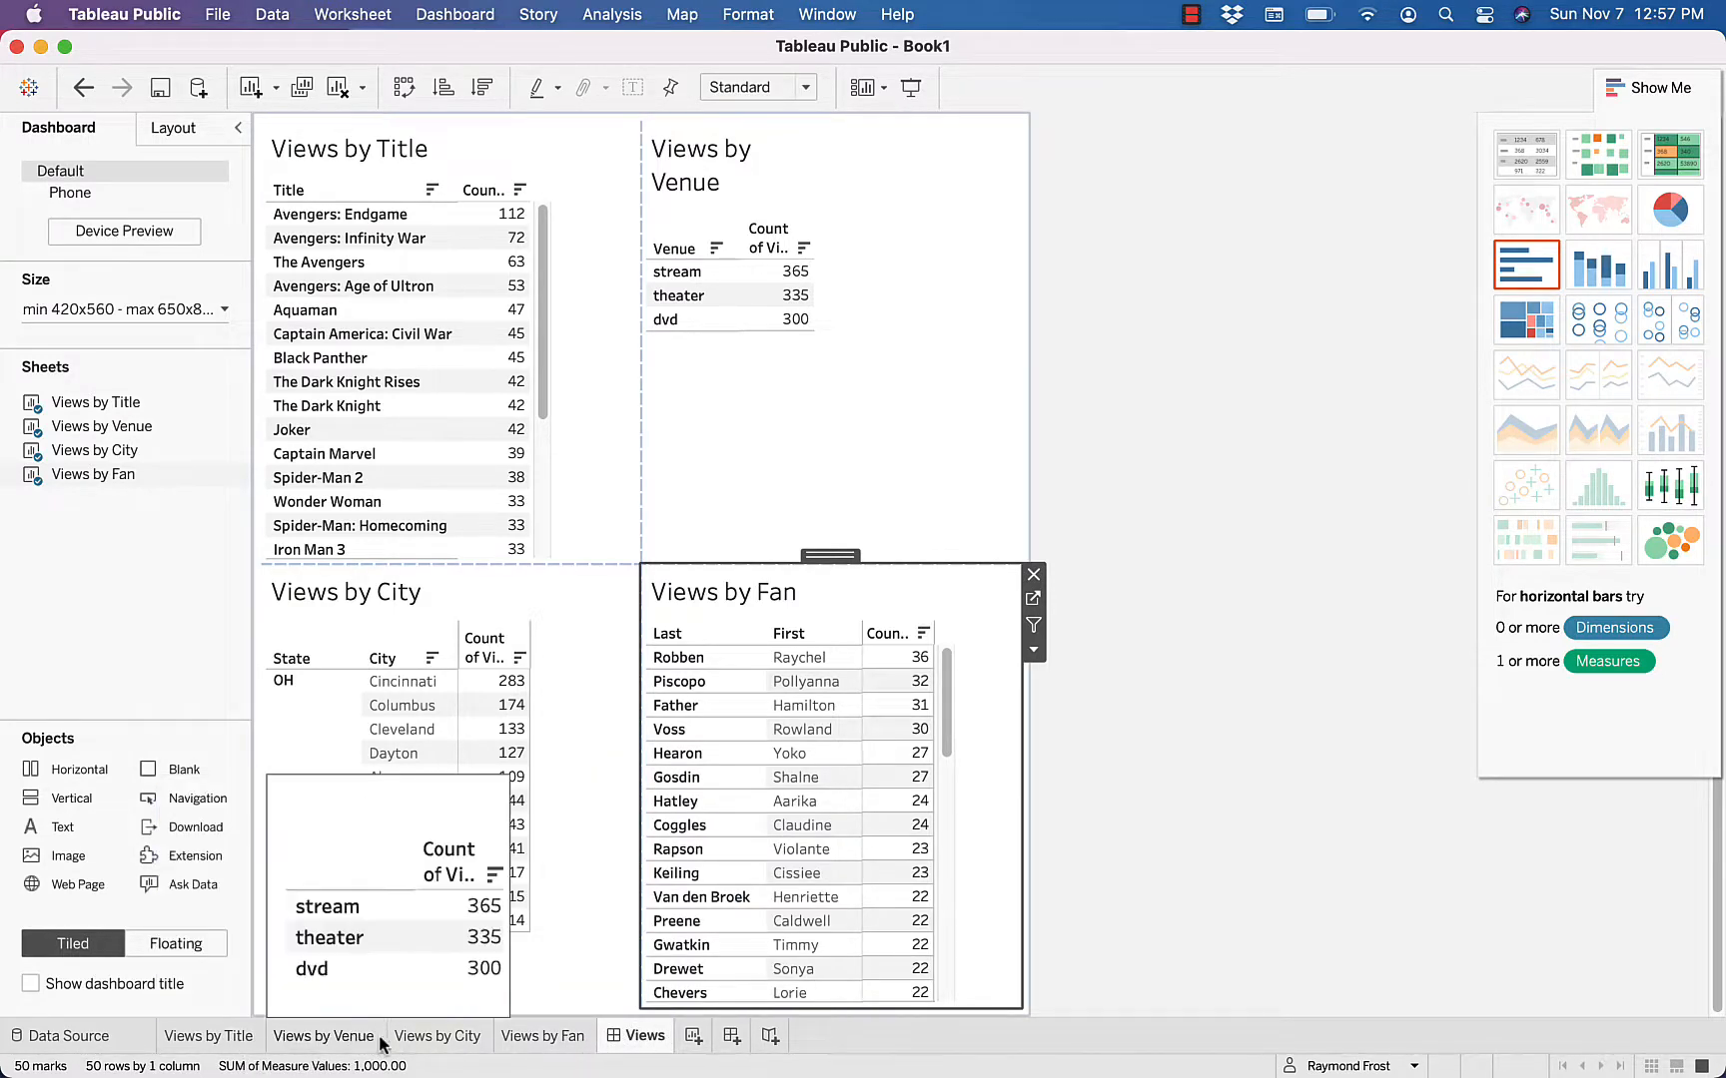
{"action": "mouse_move", "coordinate": [463, 1046]}
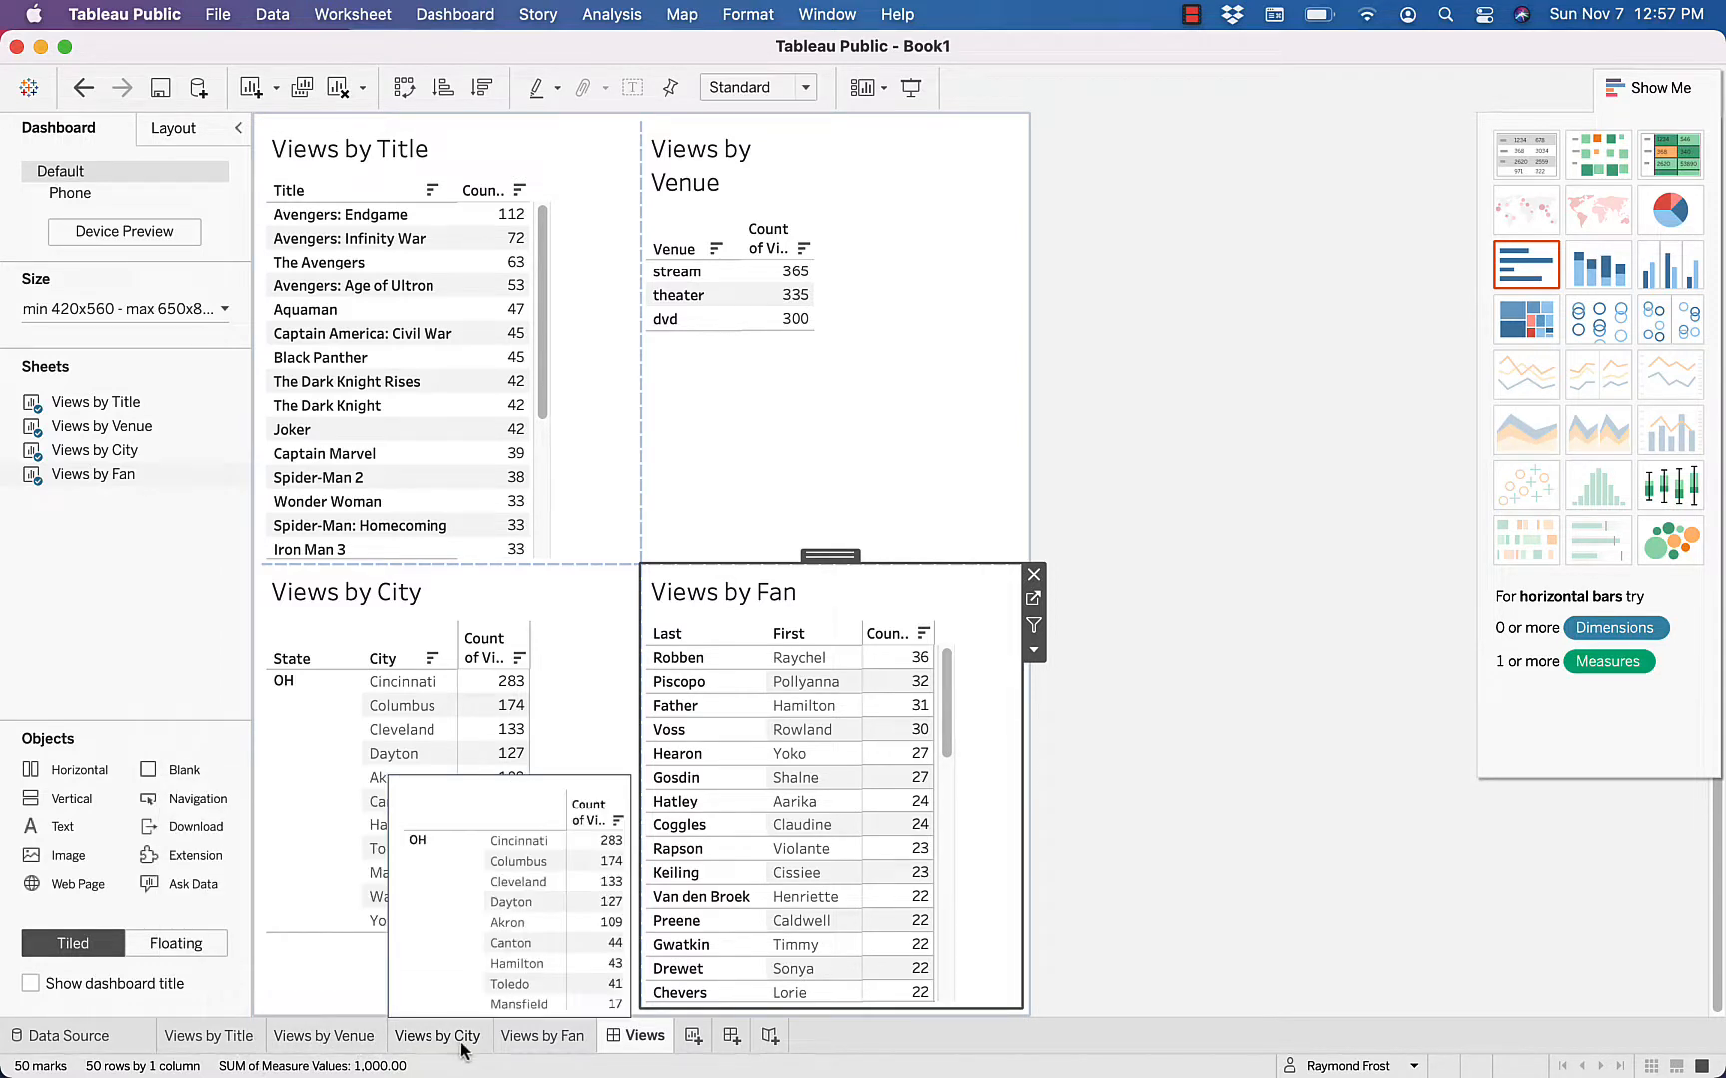
{"action": "mouse_move", "coordinate": [541, 1048]}
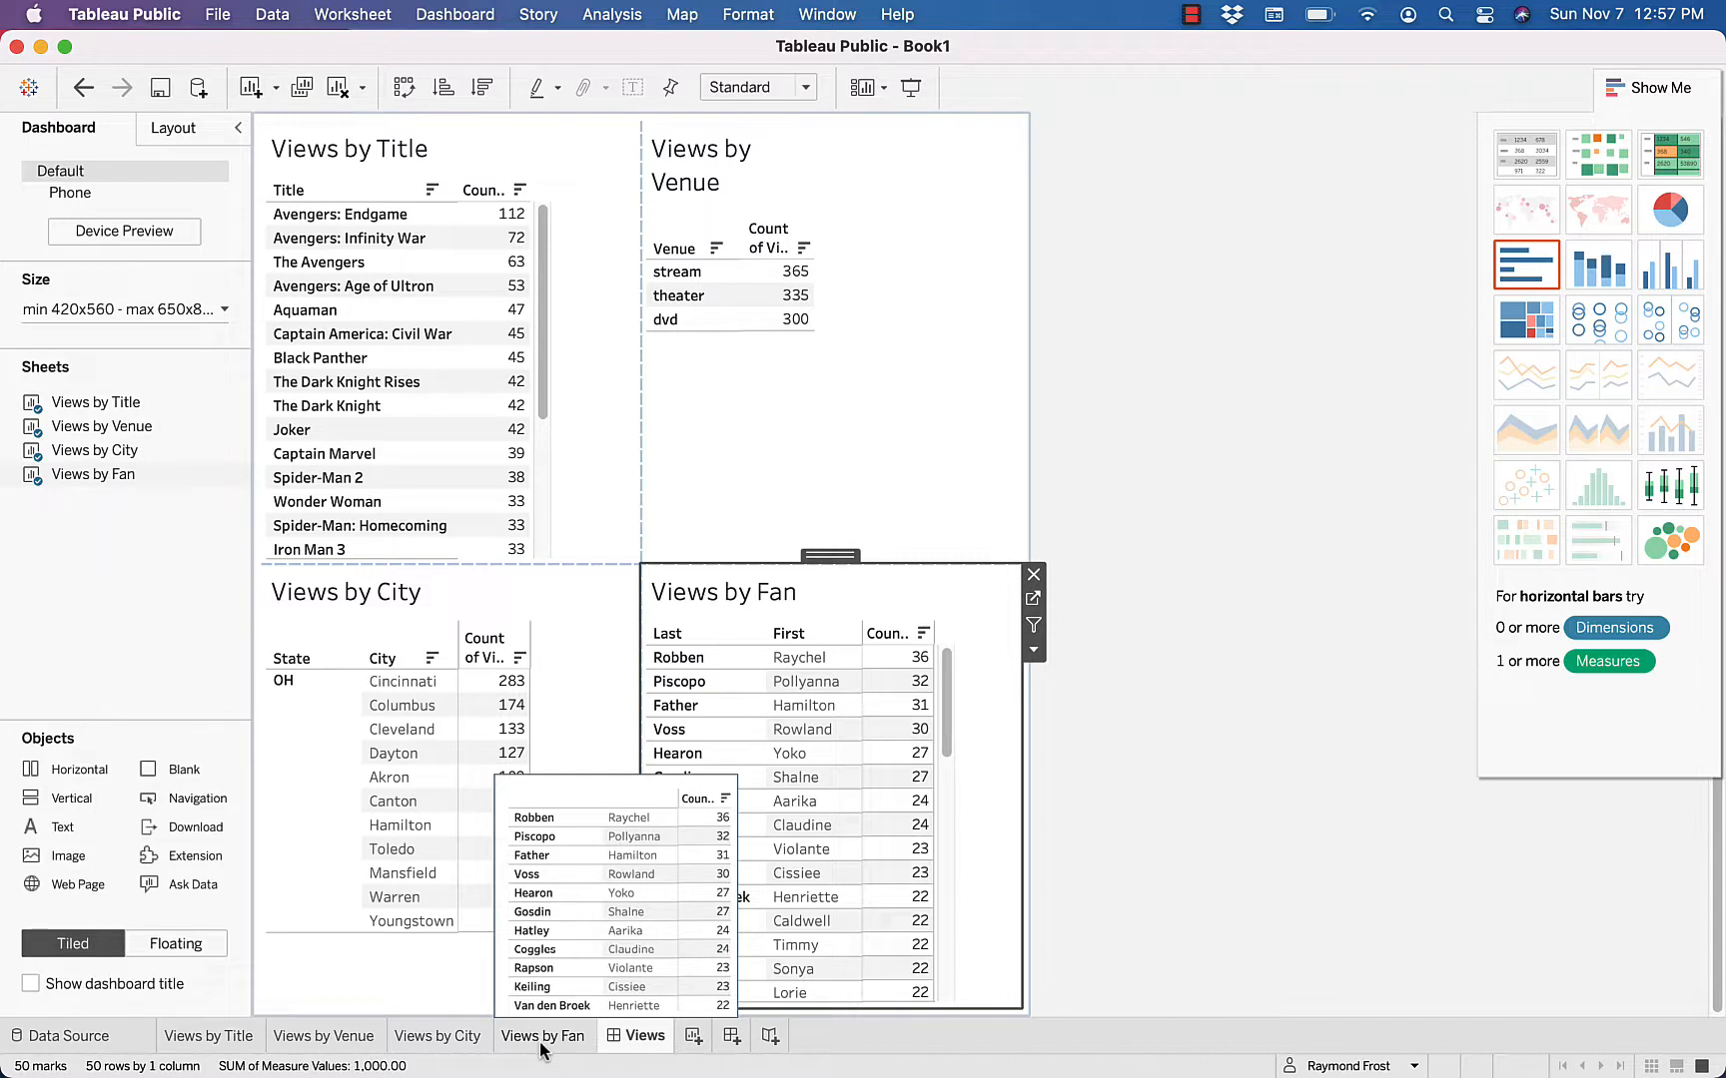
{"action": "mouse_move", "coordinate": [361, 1043]}
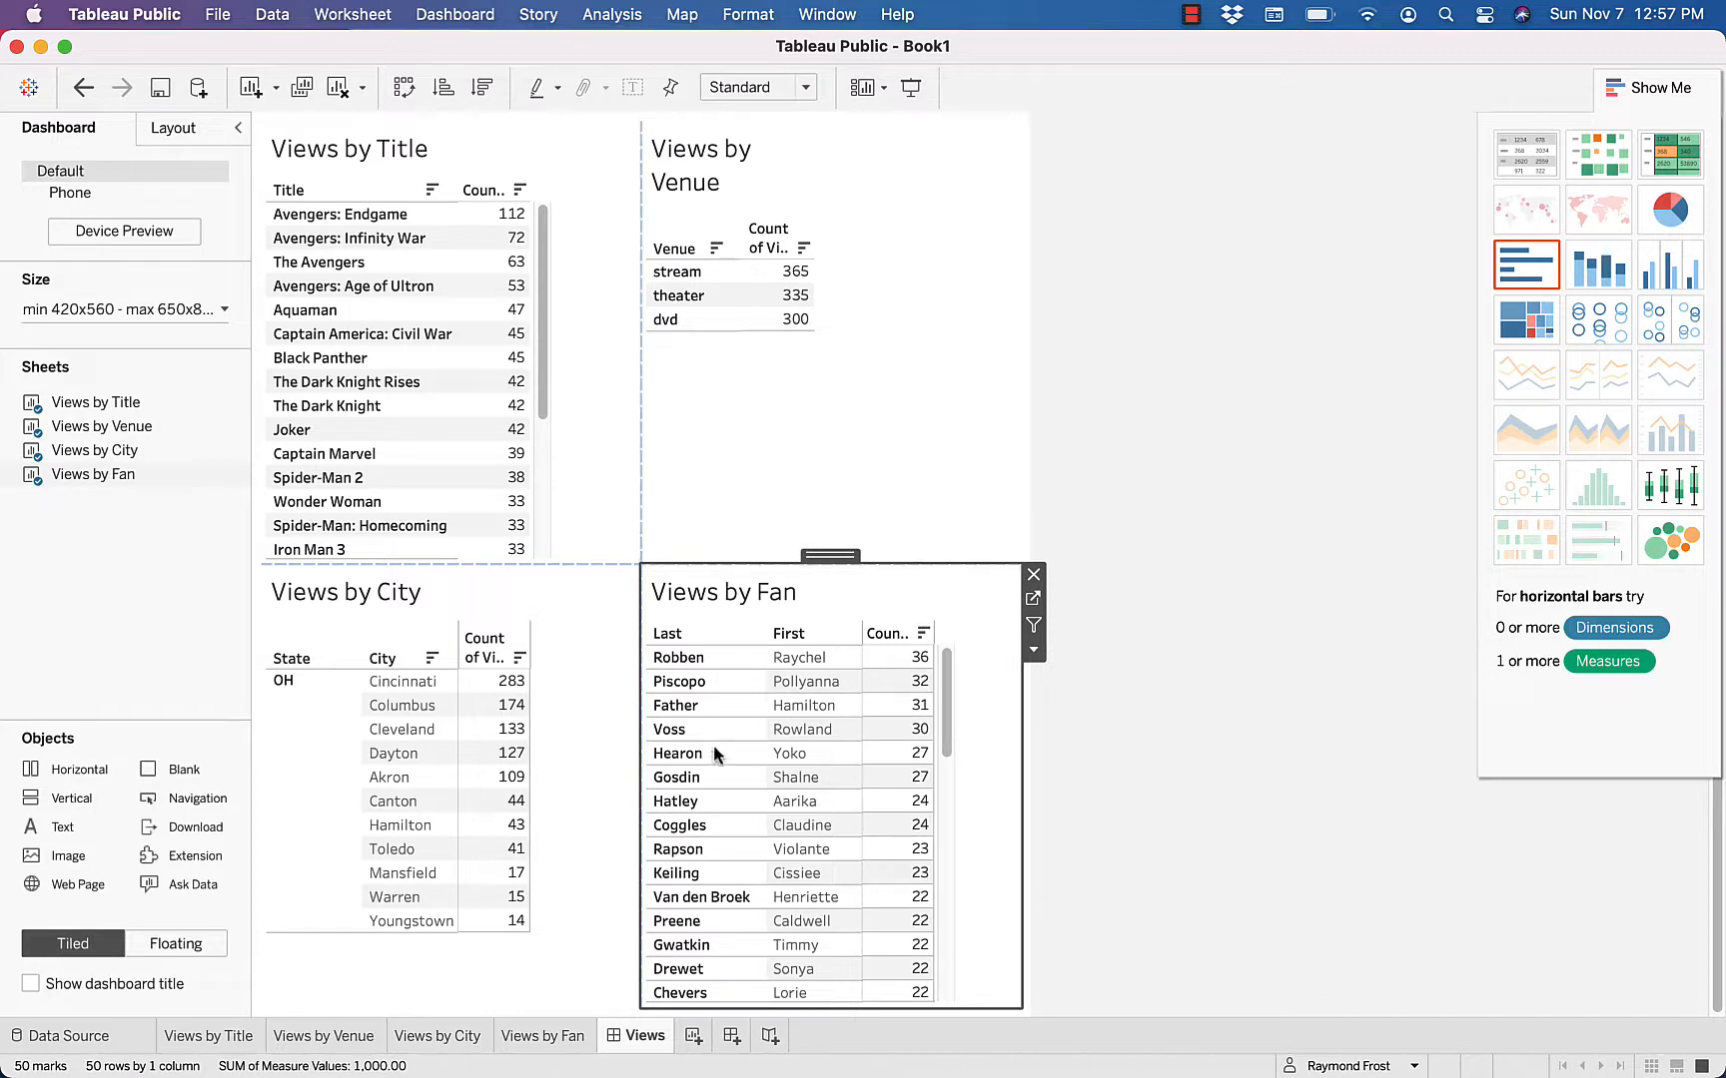
Create a new worksheet listing each fan's Last and First name with the sum of Income
{"action": "left_click", "coordinate": [693, 1038]}
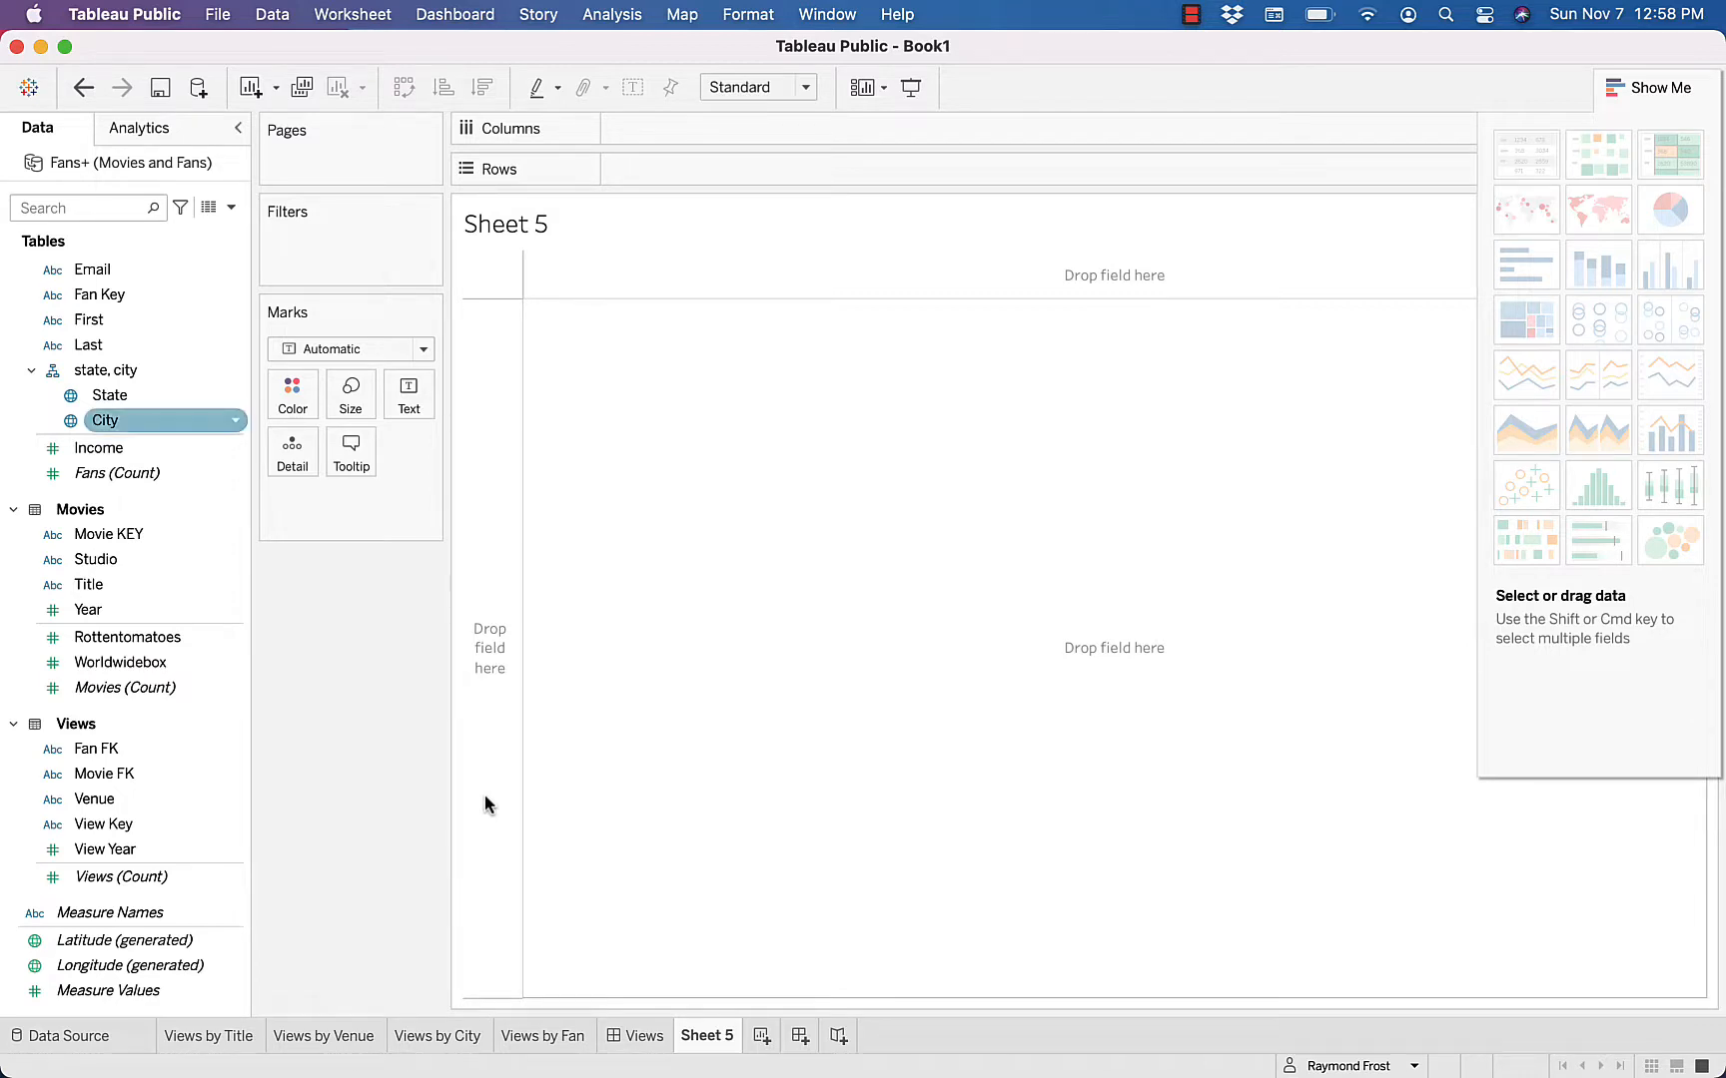
{"action": "double_click", "coordinate": [104, 346]}
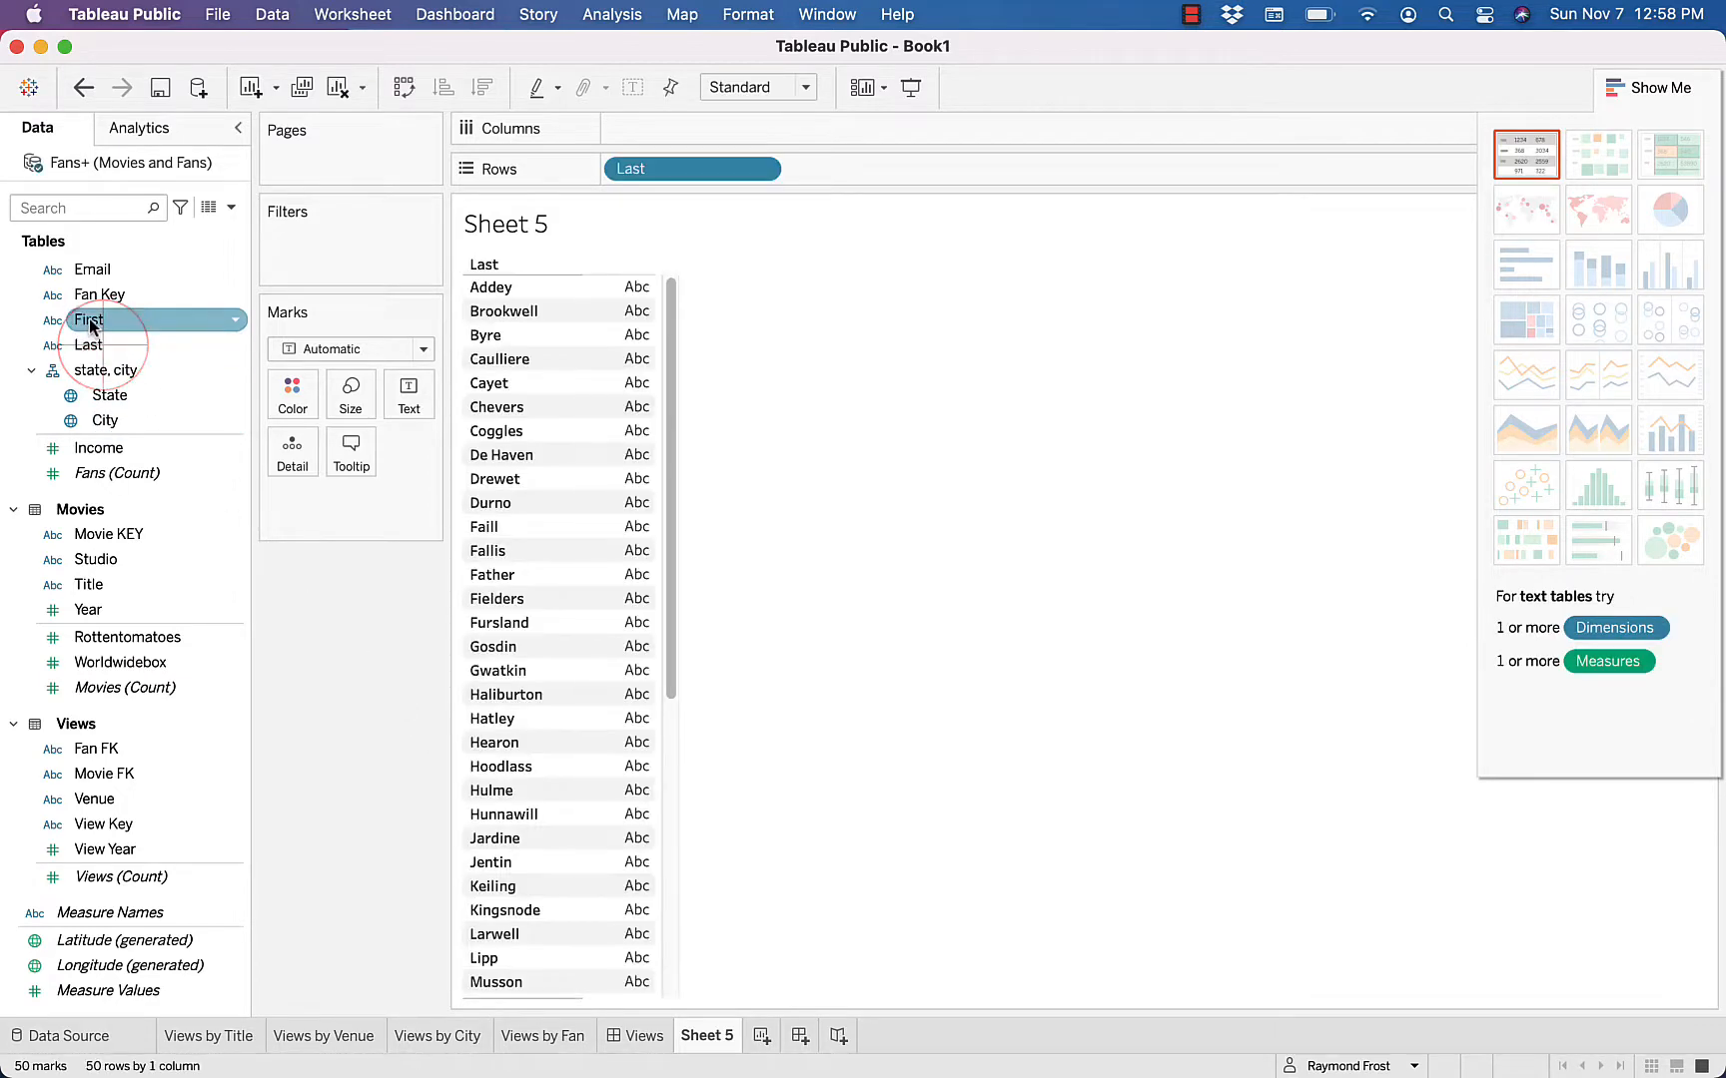
{"action": "double_click", "coordinate": [90, 320]}
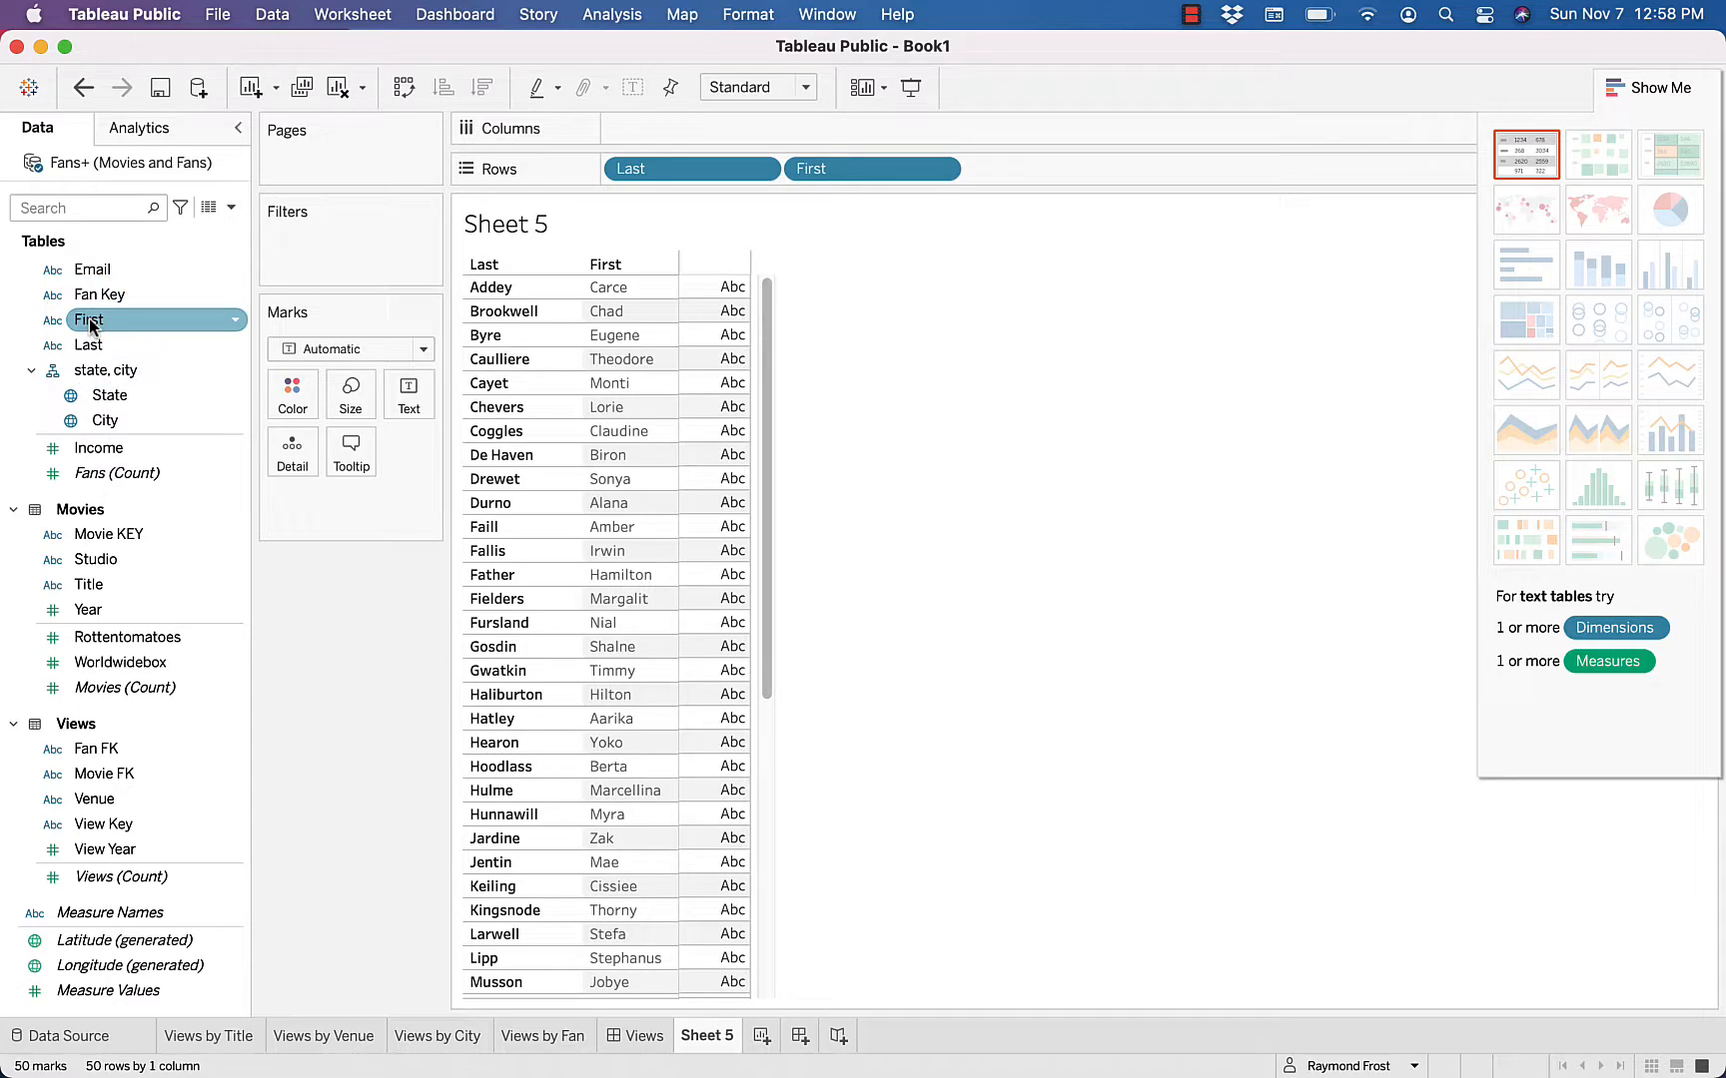
{"action": "left_click", "coordinate": [97, 451]}
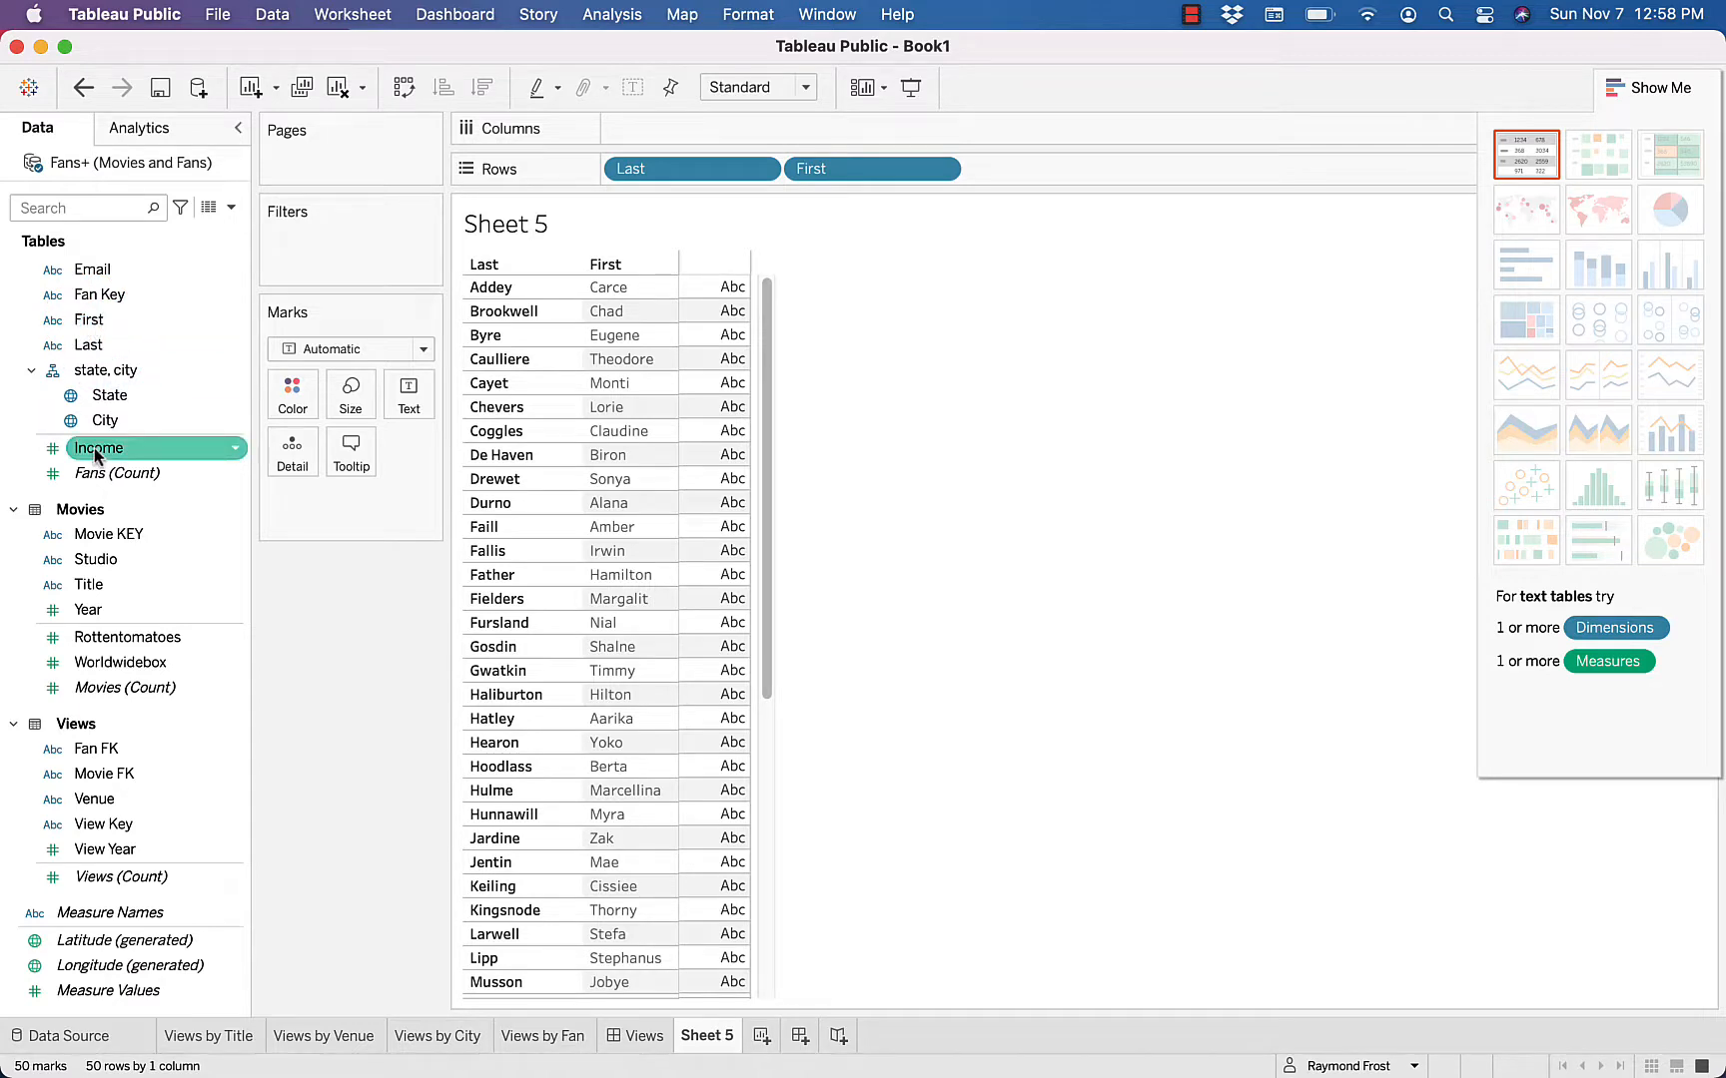
{"action": "double_click", "coordinate": [97, 451]}
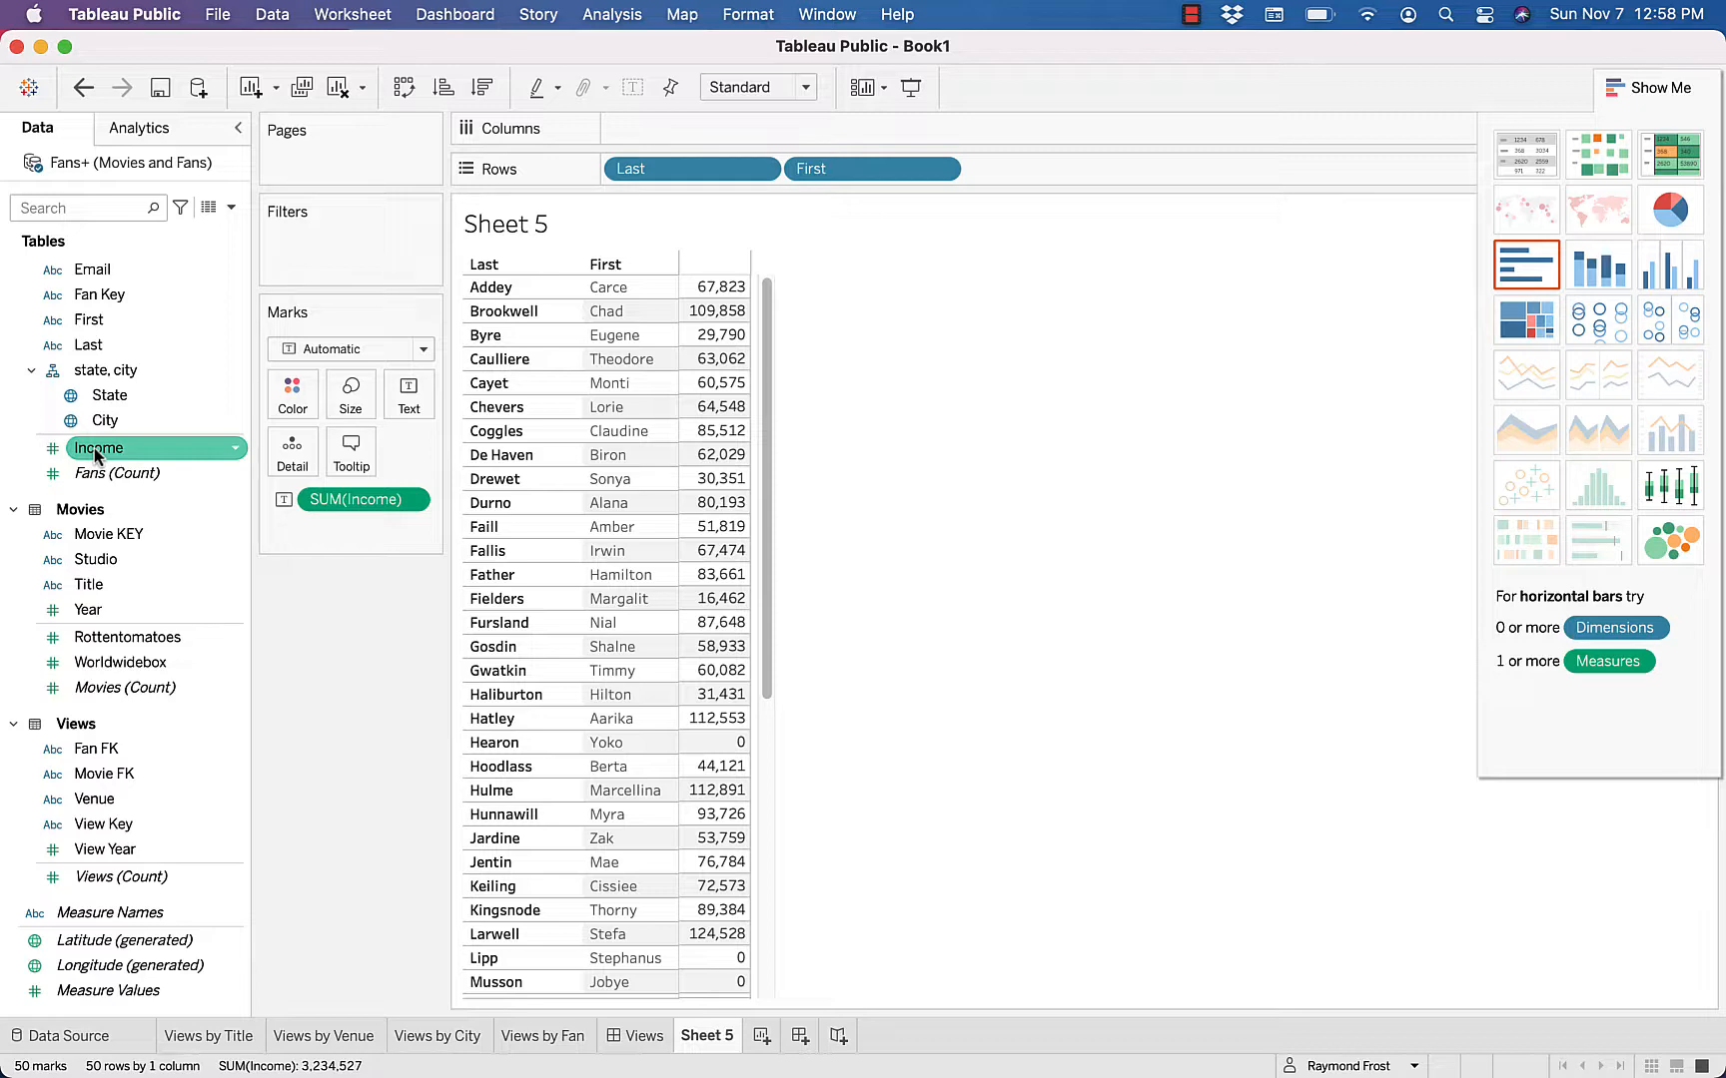
Add Measure Values to the fan table so Income gets a column header, and sort the fans by Income in descending order
{"action": "left_click", "coordinate": [100, 991]}
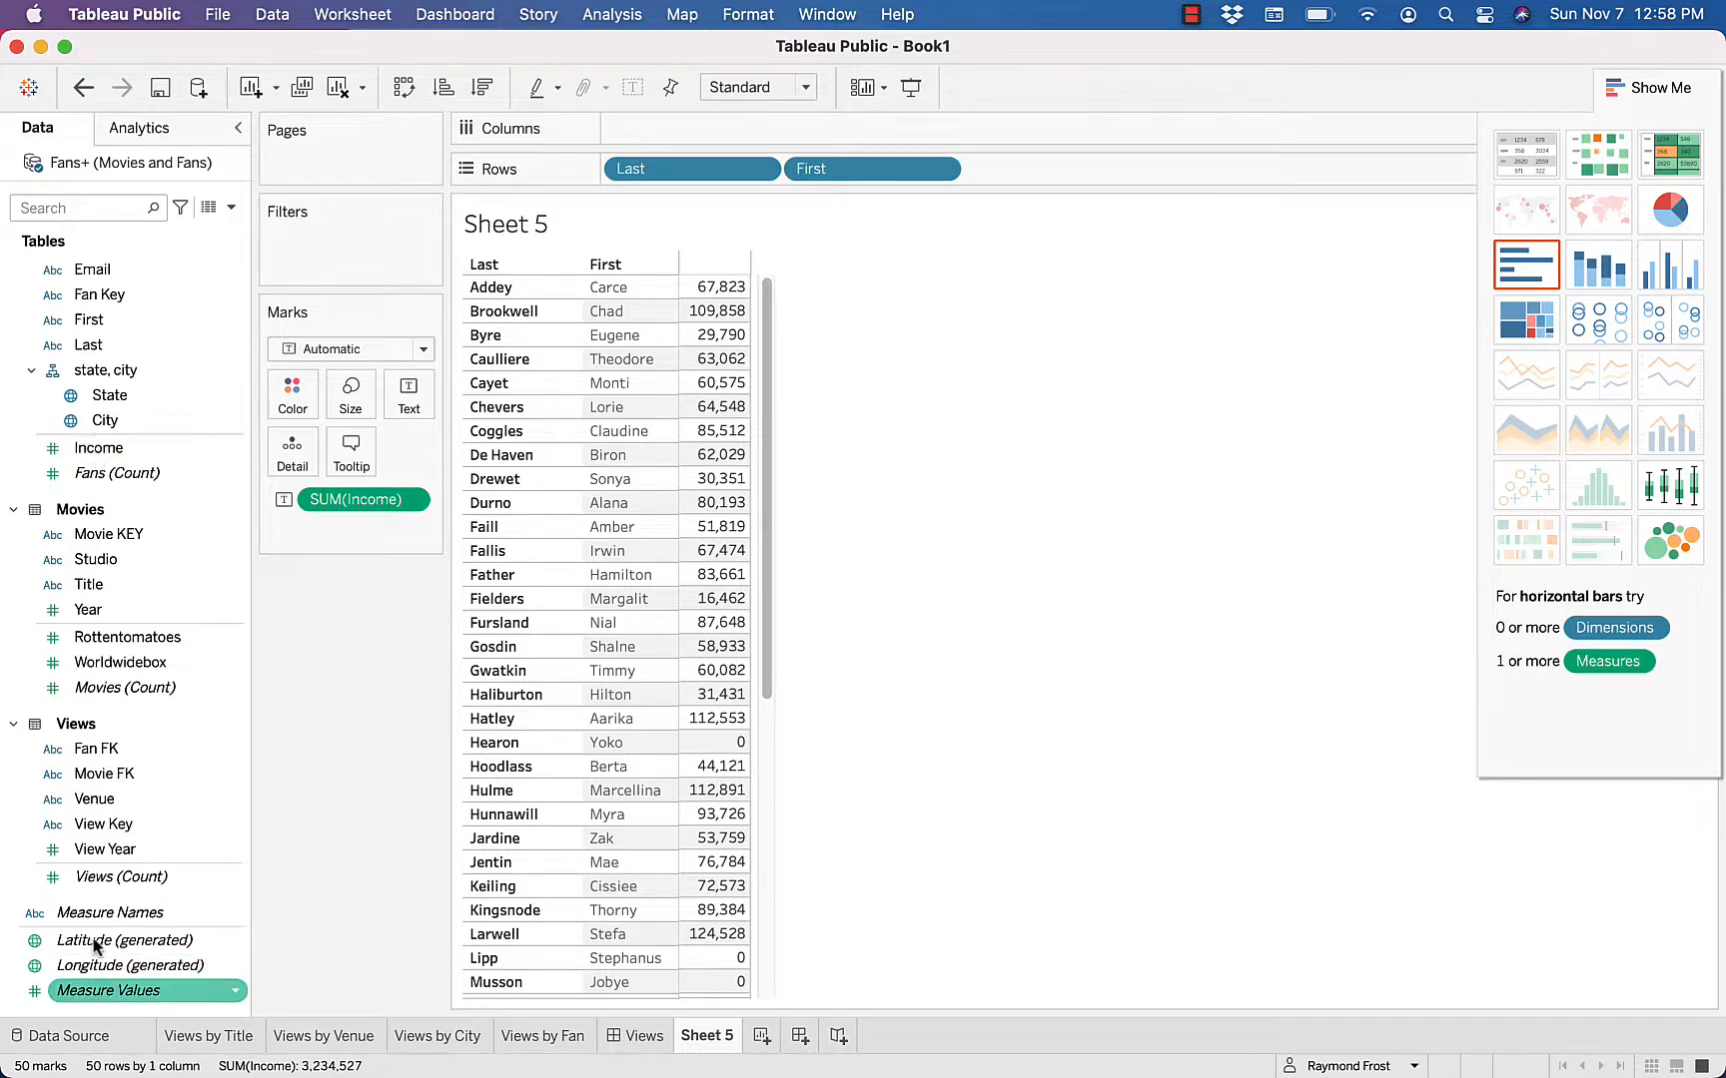
{"action": "left_click_drag", "start_coordinate": [95, 990], "coordinate": [725, 584]}
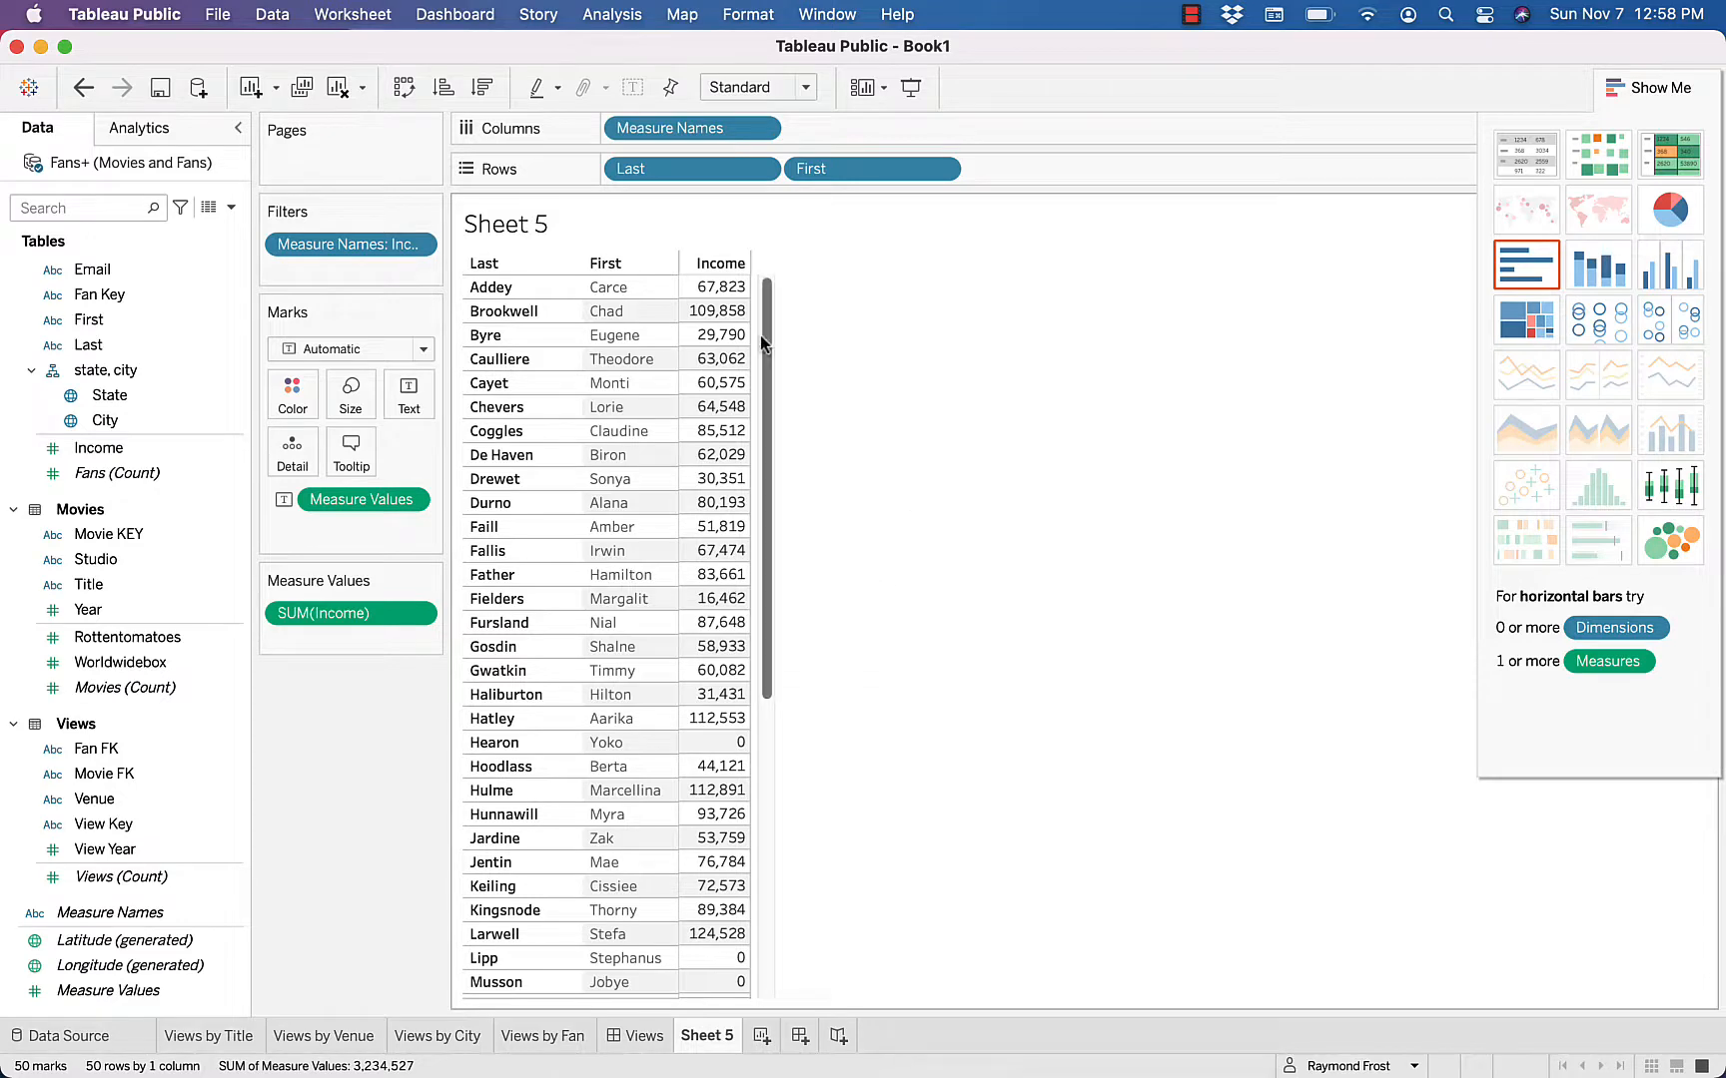
{"action": "left_click", "coordinate": [740, 265]}
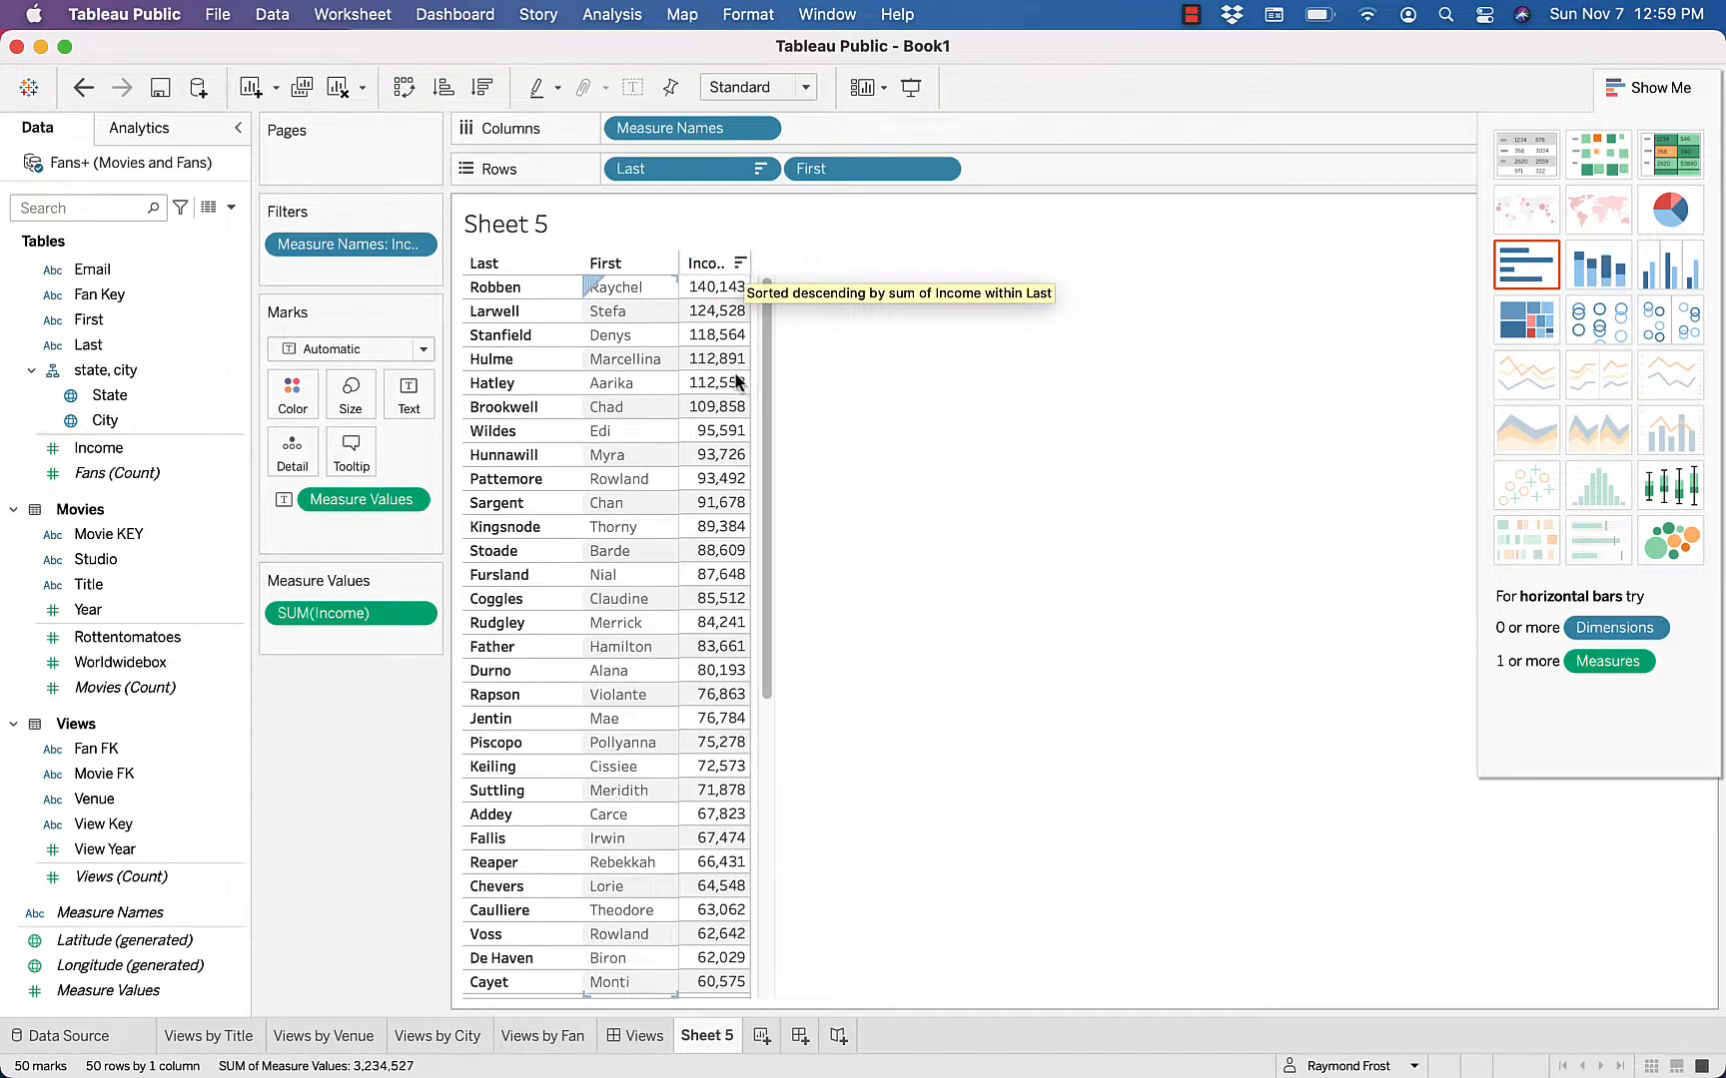
Rename Sheet 5 as Income by Fan
{"action": "double_click", "coordinate": [706, 1038]}
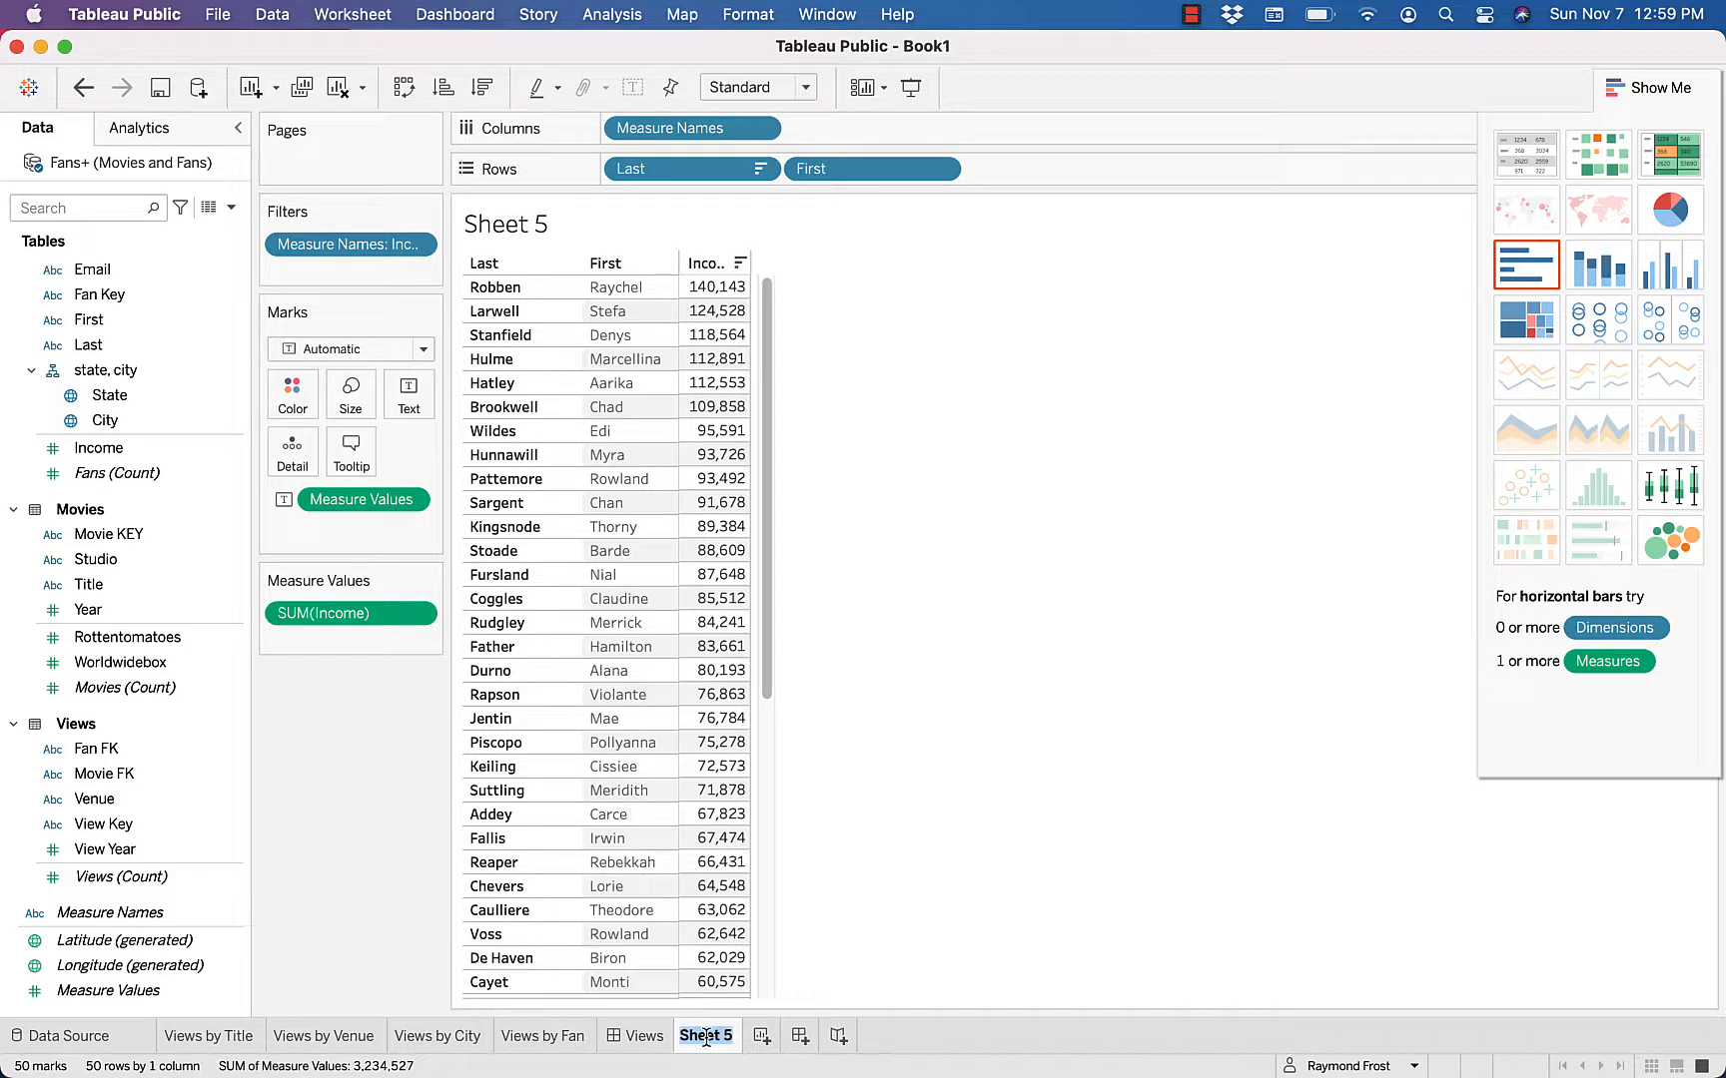
{"action": "type", "text": "Income by Fan"}
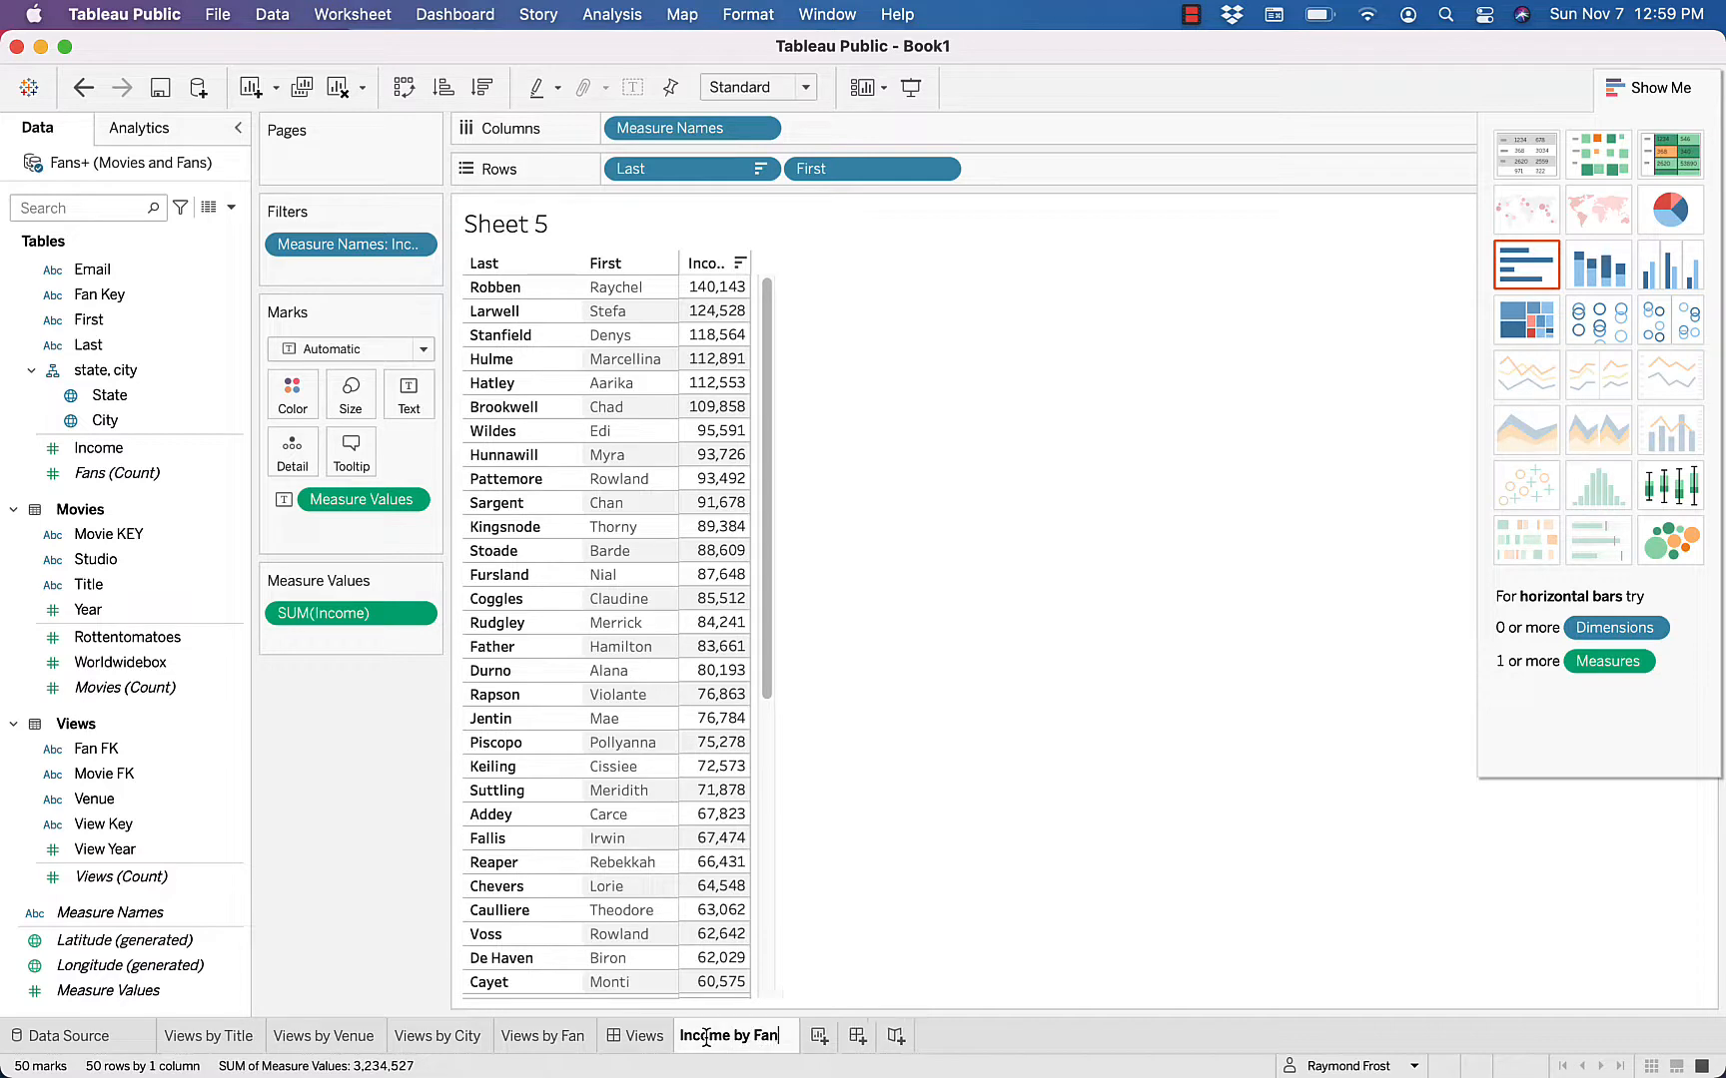
{"action": "key", "text": "Return"}
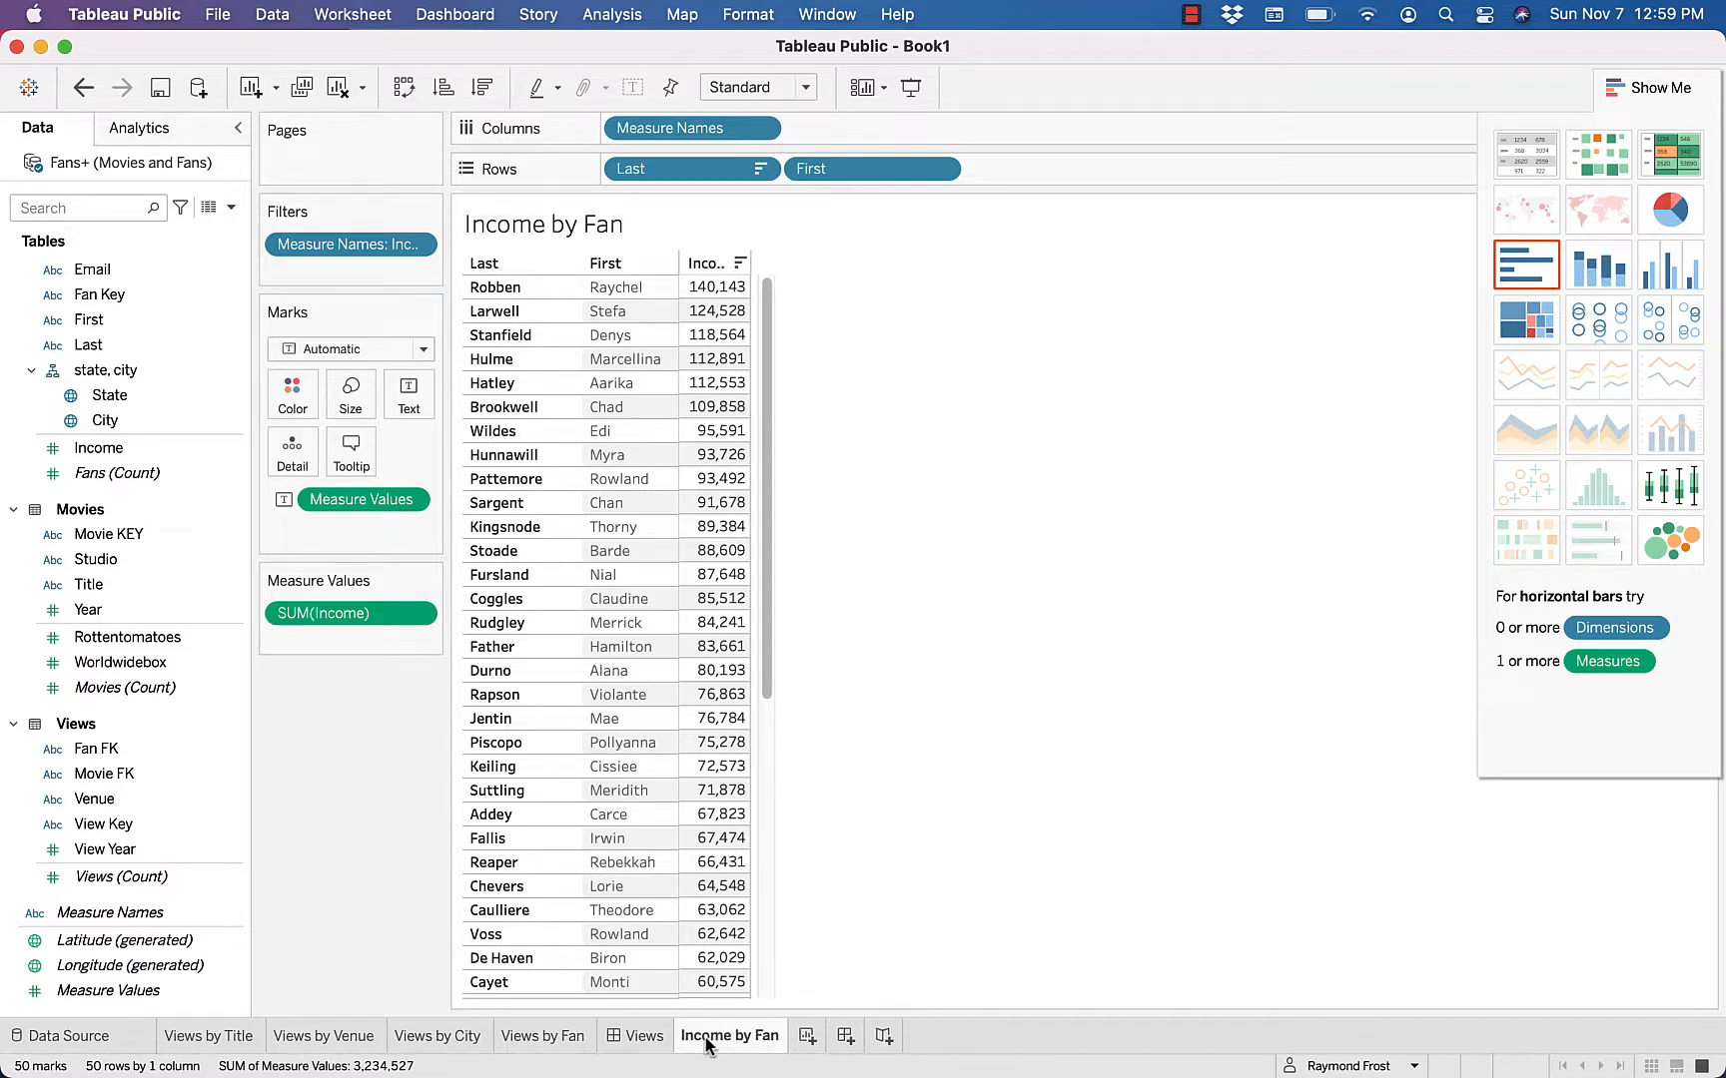
Create a new worksheet listing the movie Title with the sum of fan Income
{"action": "left_click", "coordinate": [807, 1037]}
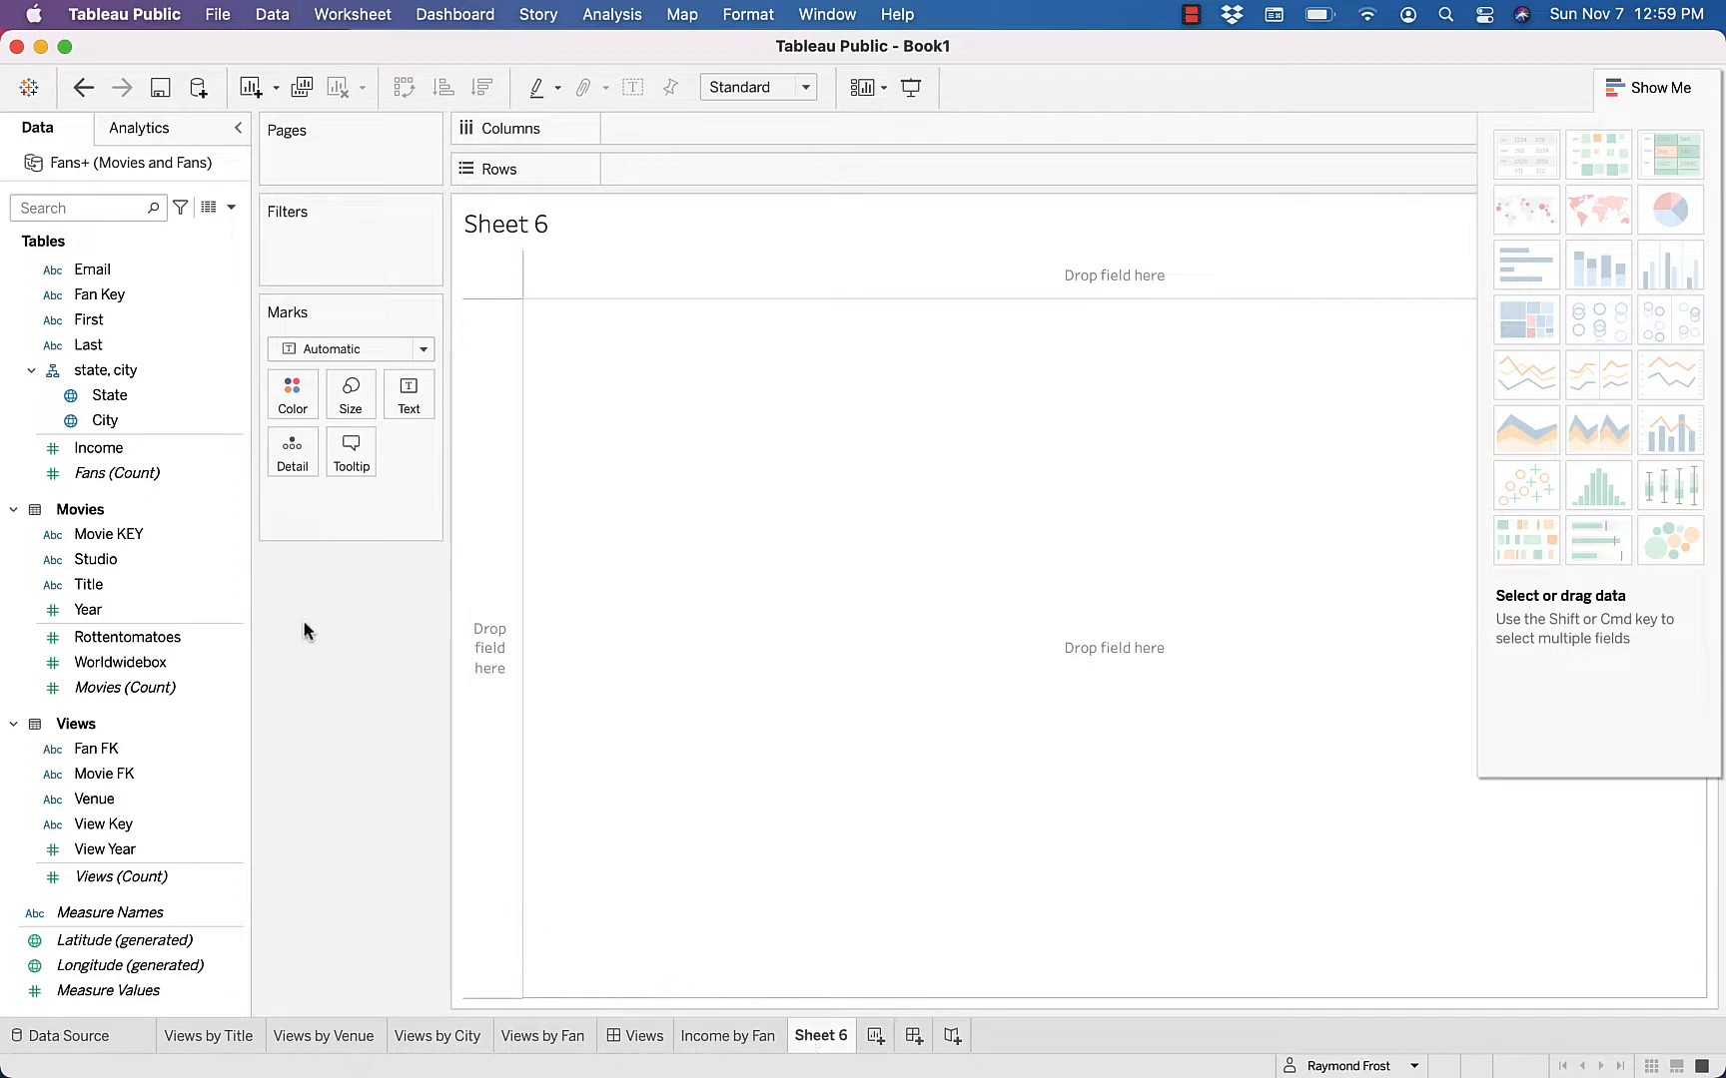
{"action": "left_click", "coordinate": [195, 449]}
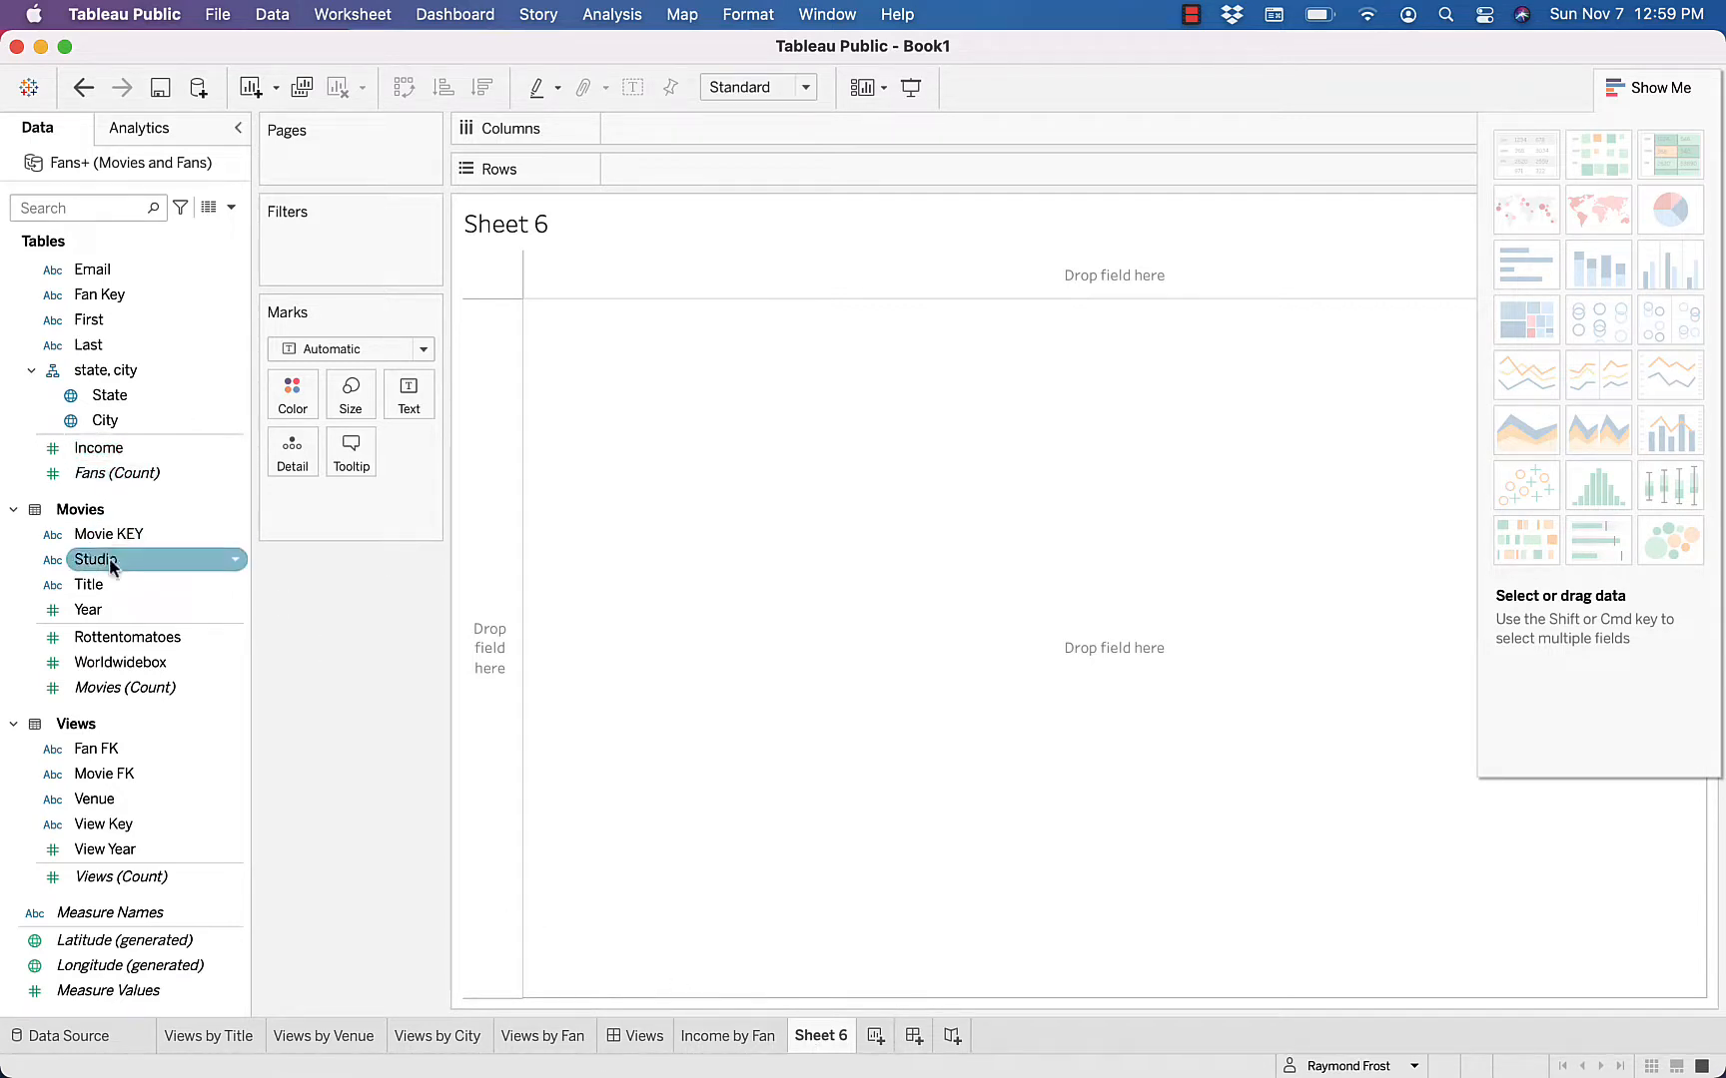
{"action": "double_click", "coordinate": [87, 587]}
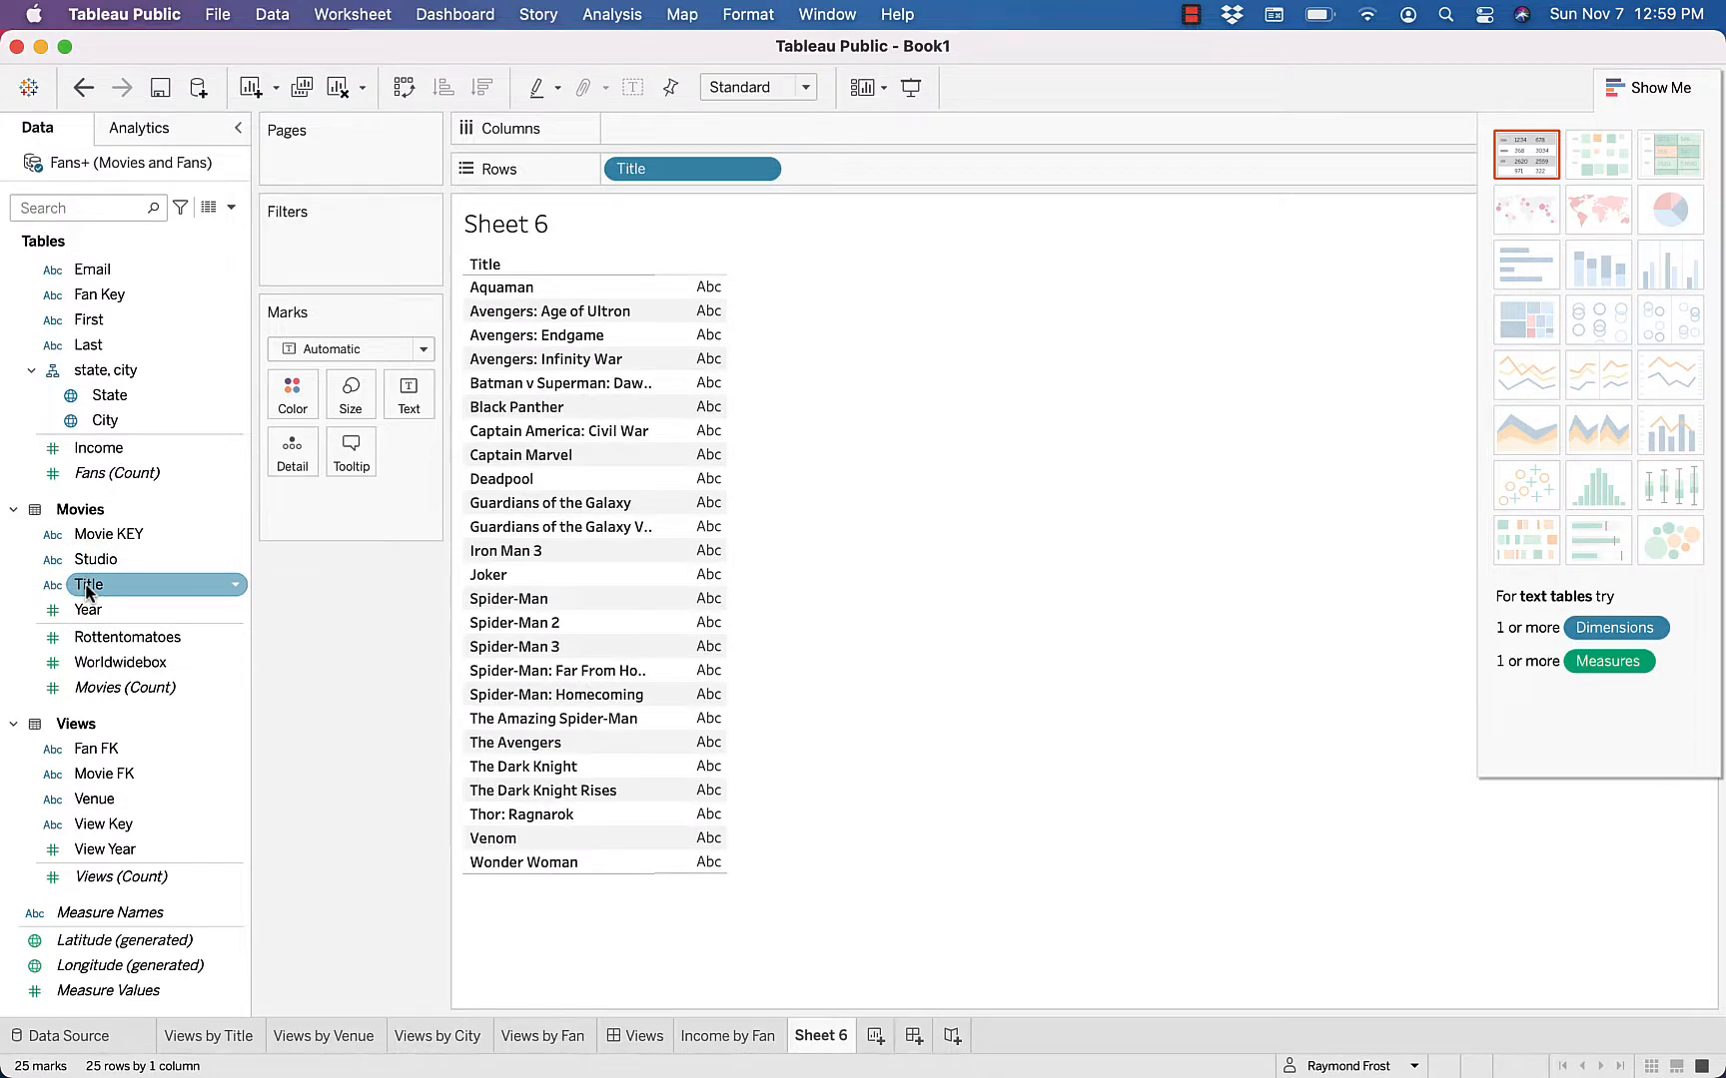
{"action": "key", "text": "Down"}
{"action": "double_click", "coordinate": [99, 449]}
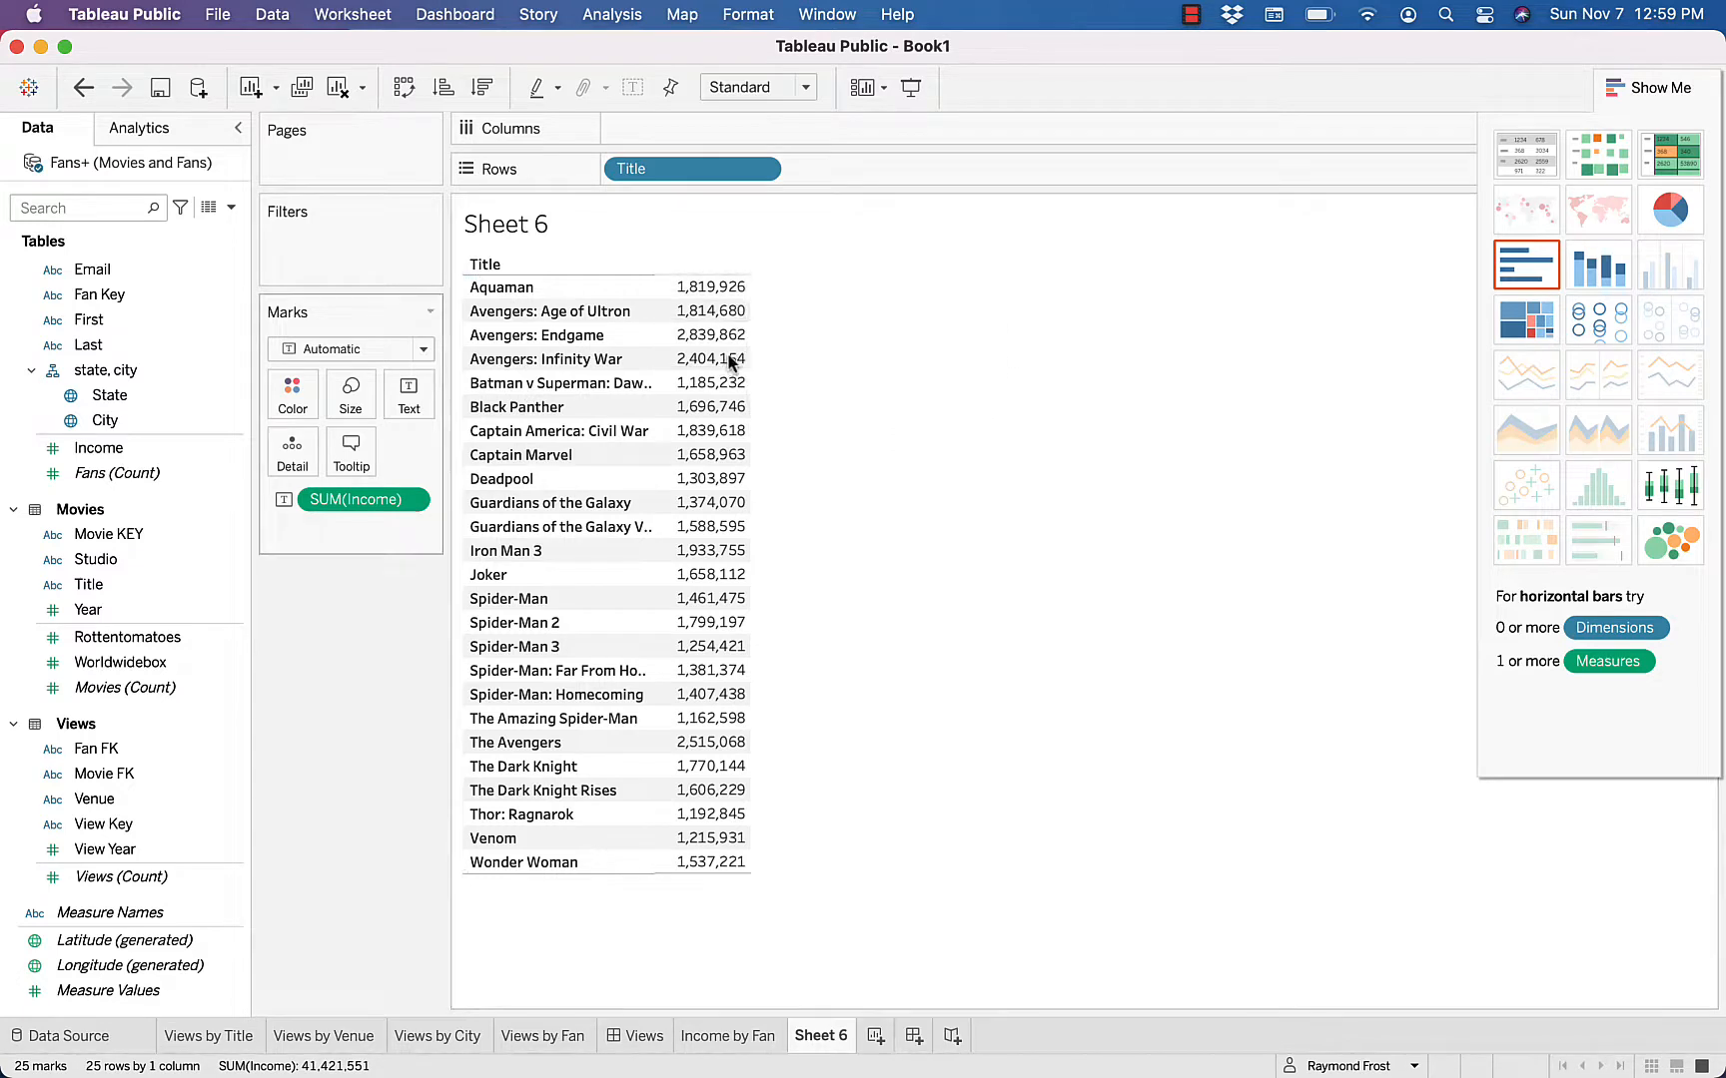
Change the Income aggregation to Average and add Measure Values to the title table to give it a column header
{"action": "left_click", "coordinate": [412, 500]}
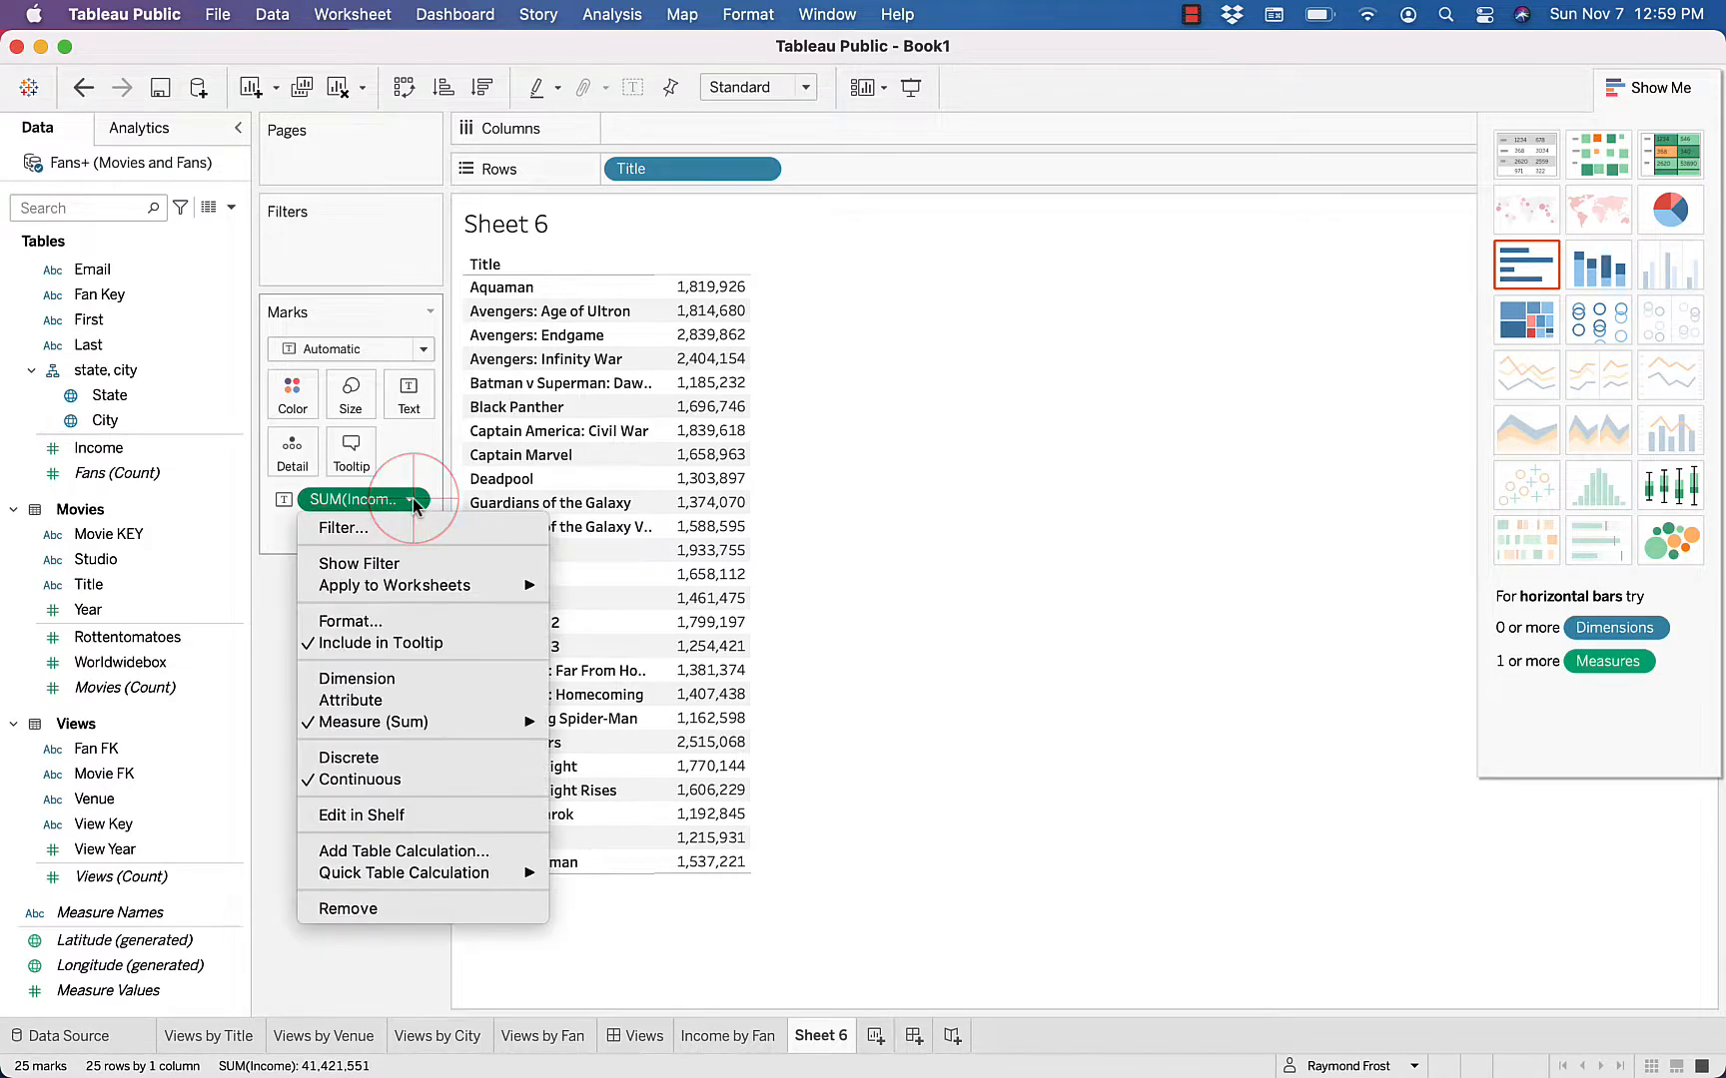
{"action": "mouse_move", "coordinate": [405, 727]}
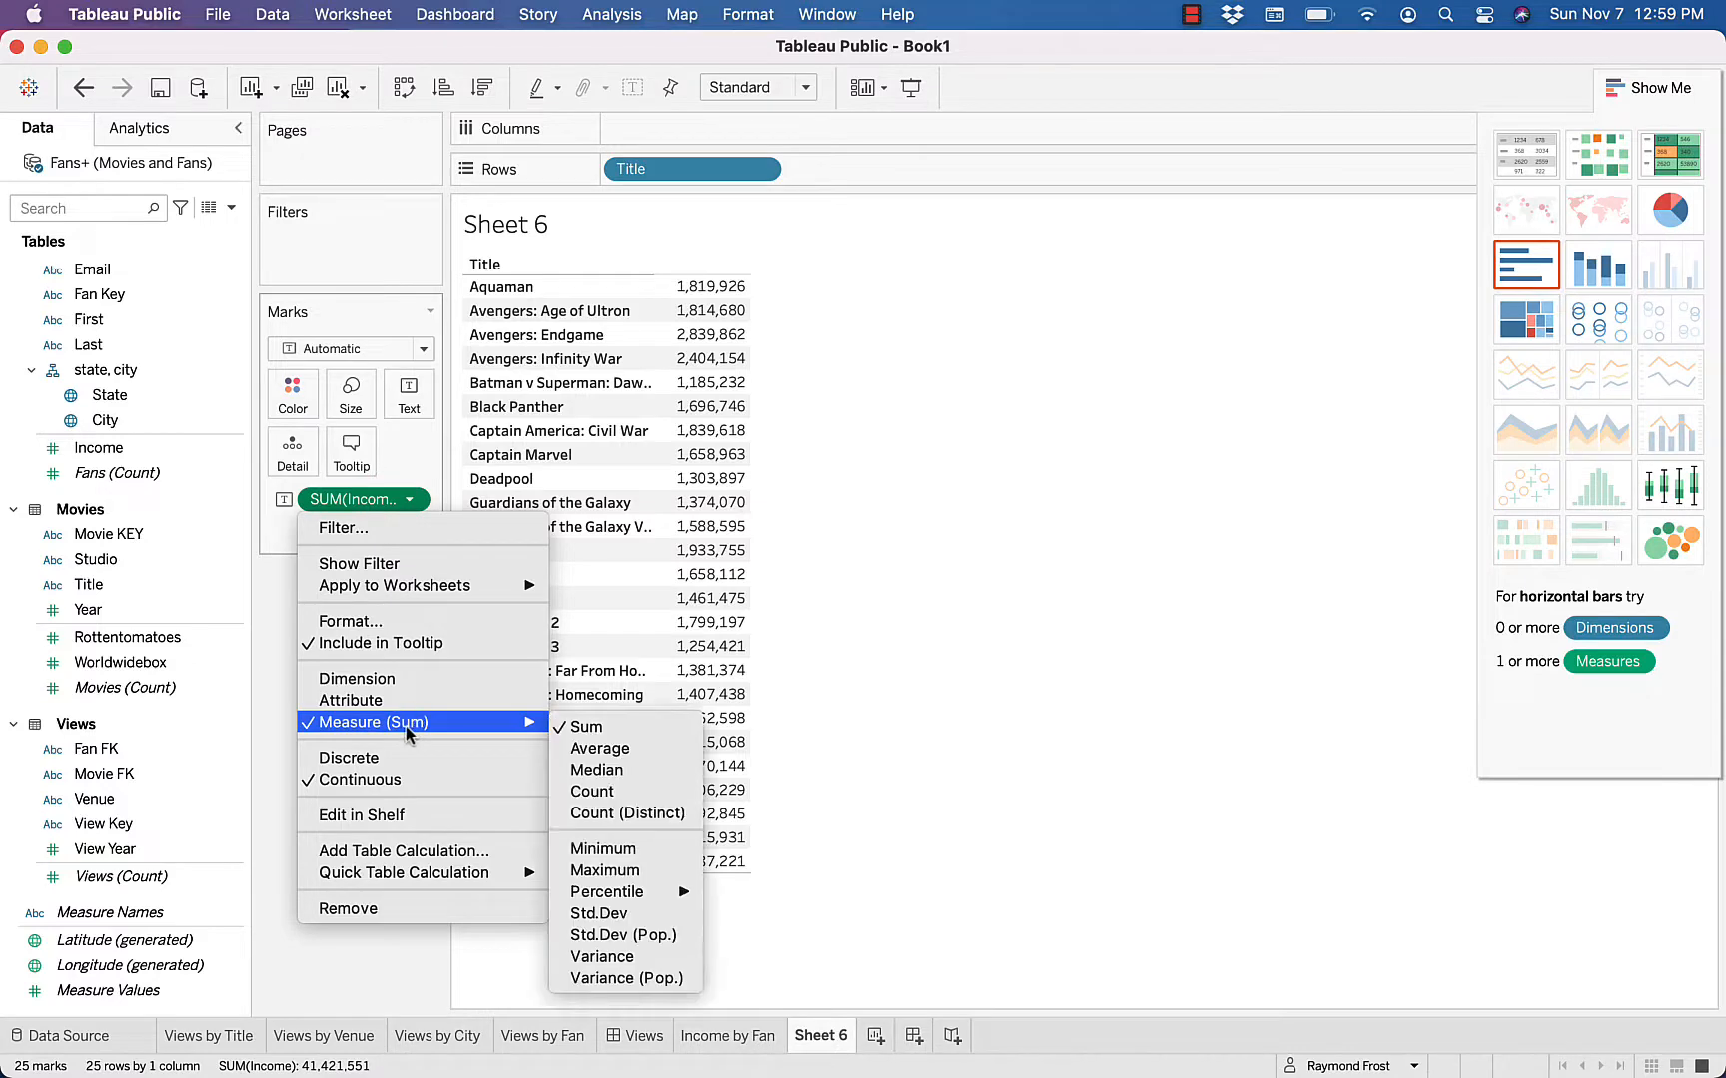
{"action": "left_click", "coordinate": [599, 749]}
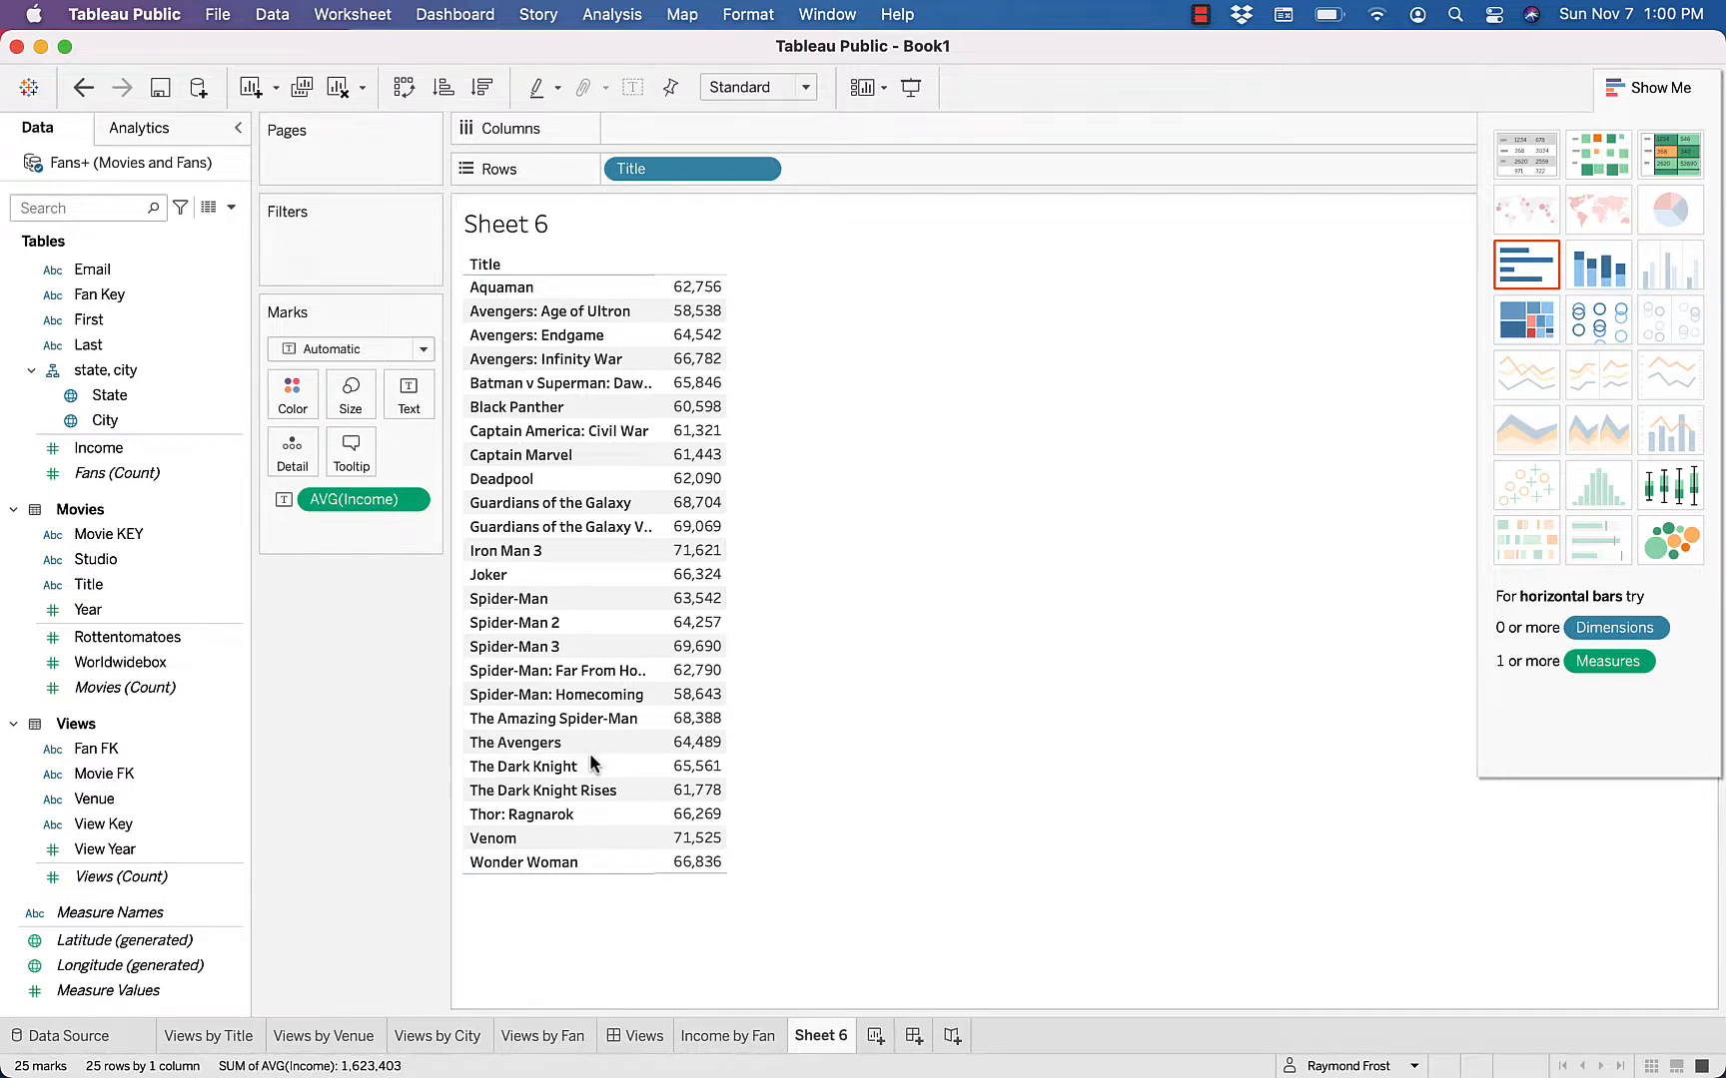
{"action": "left_click", "coordinate": [103, 992]}
{"action": "left_click_drag", "start_coordinate": [104, 991], "coordinate": [698, 696]}
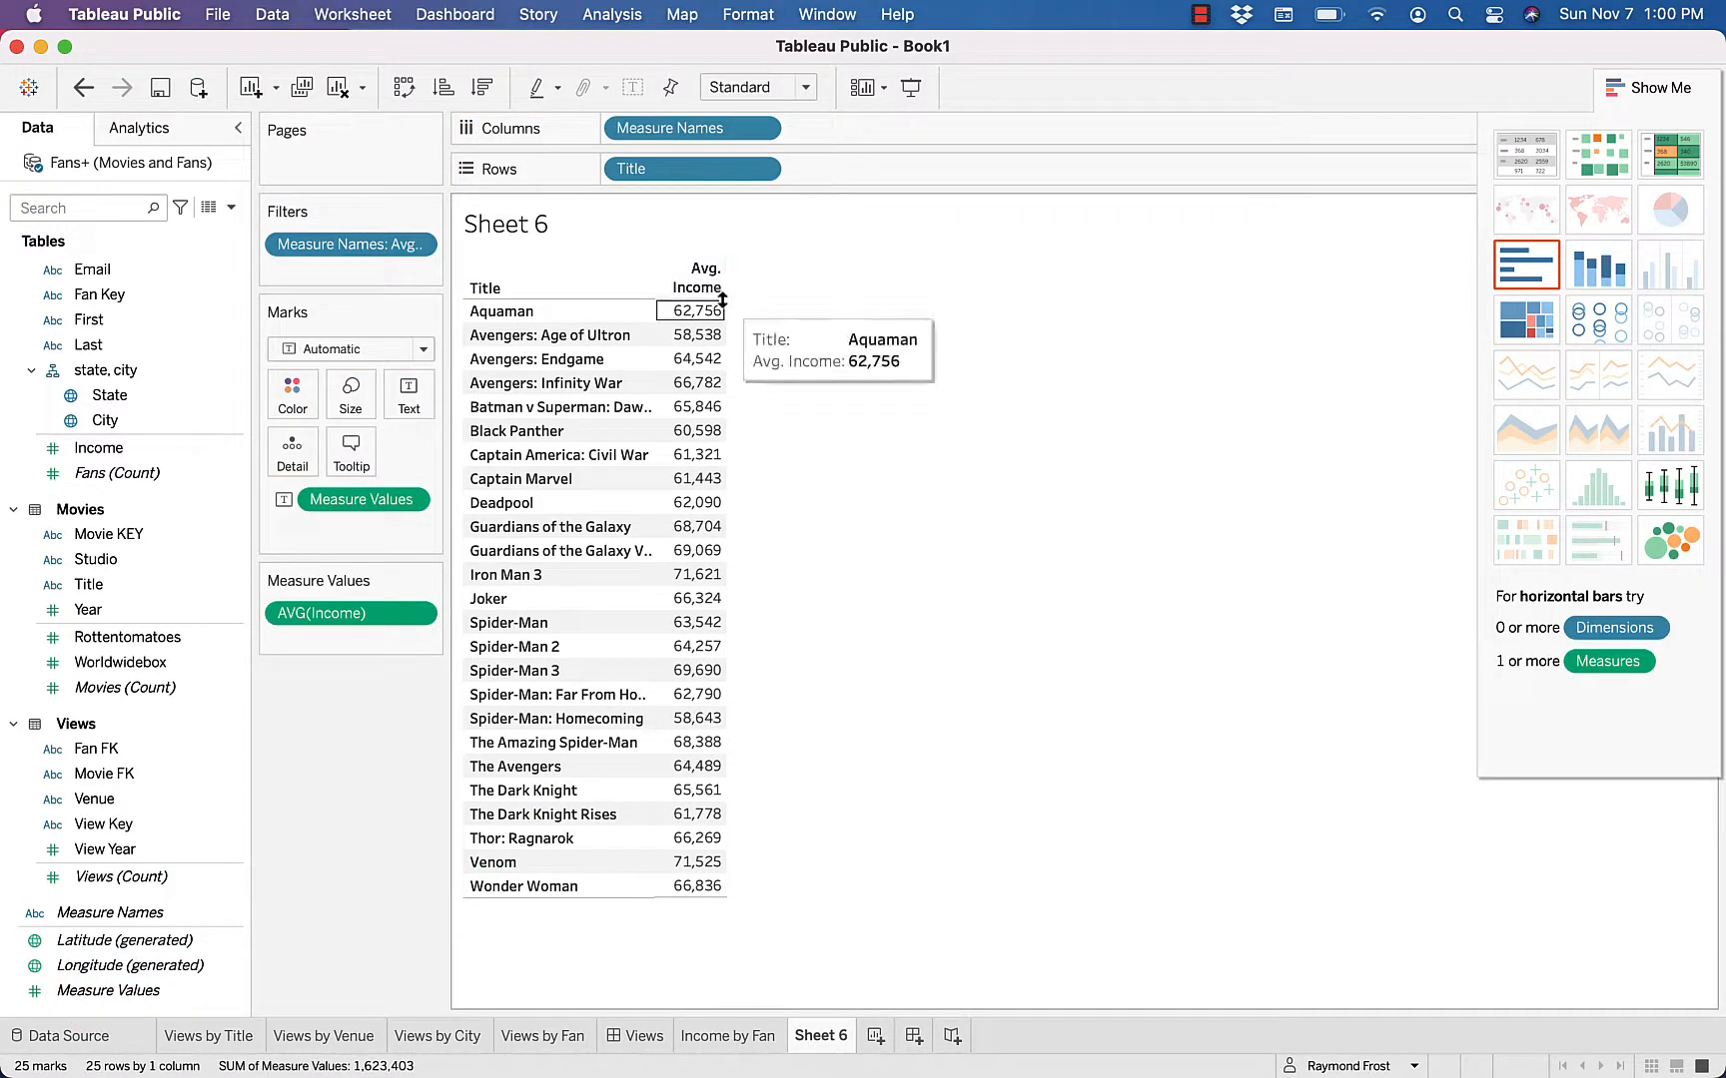
Rename Sheet 6 as Income by Title
{"action": "double_click", "coordinate": [813, 1039]}
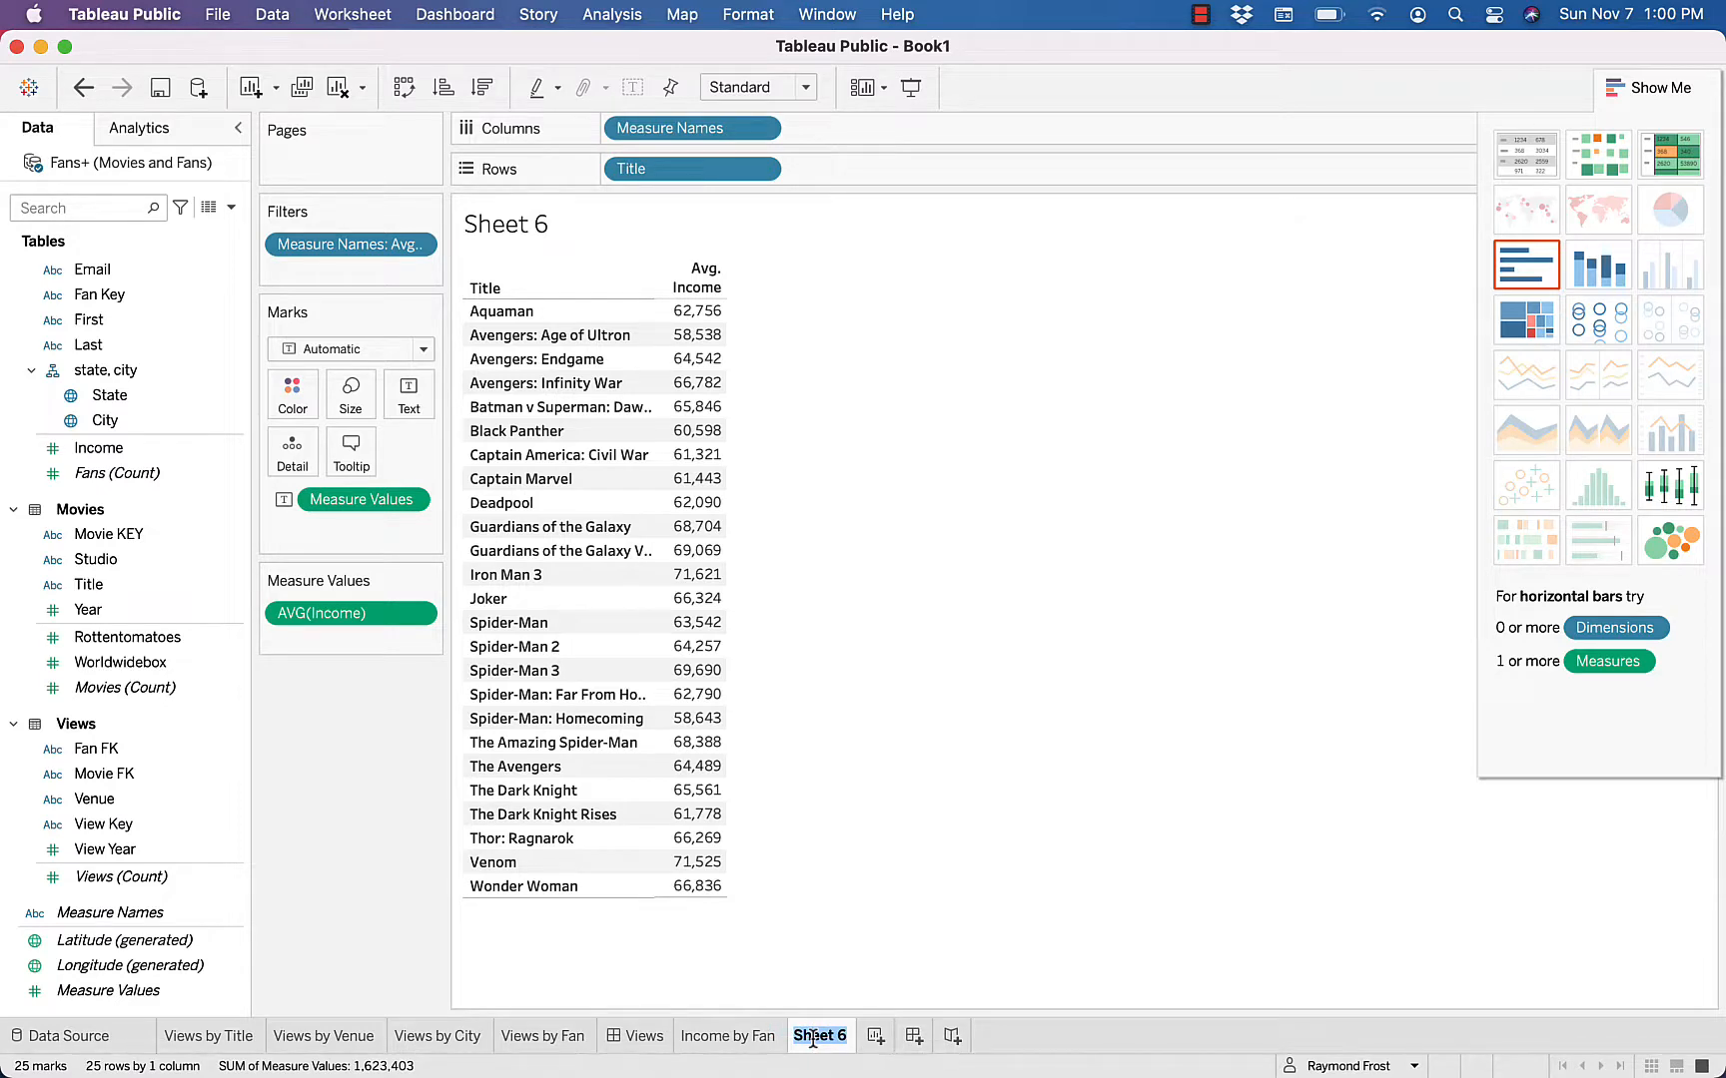
{"action": "type", "text": "Income by F"}
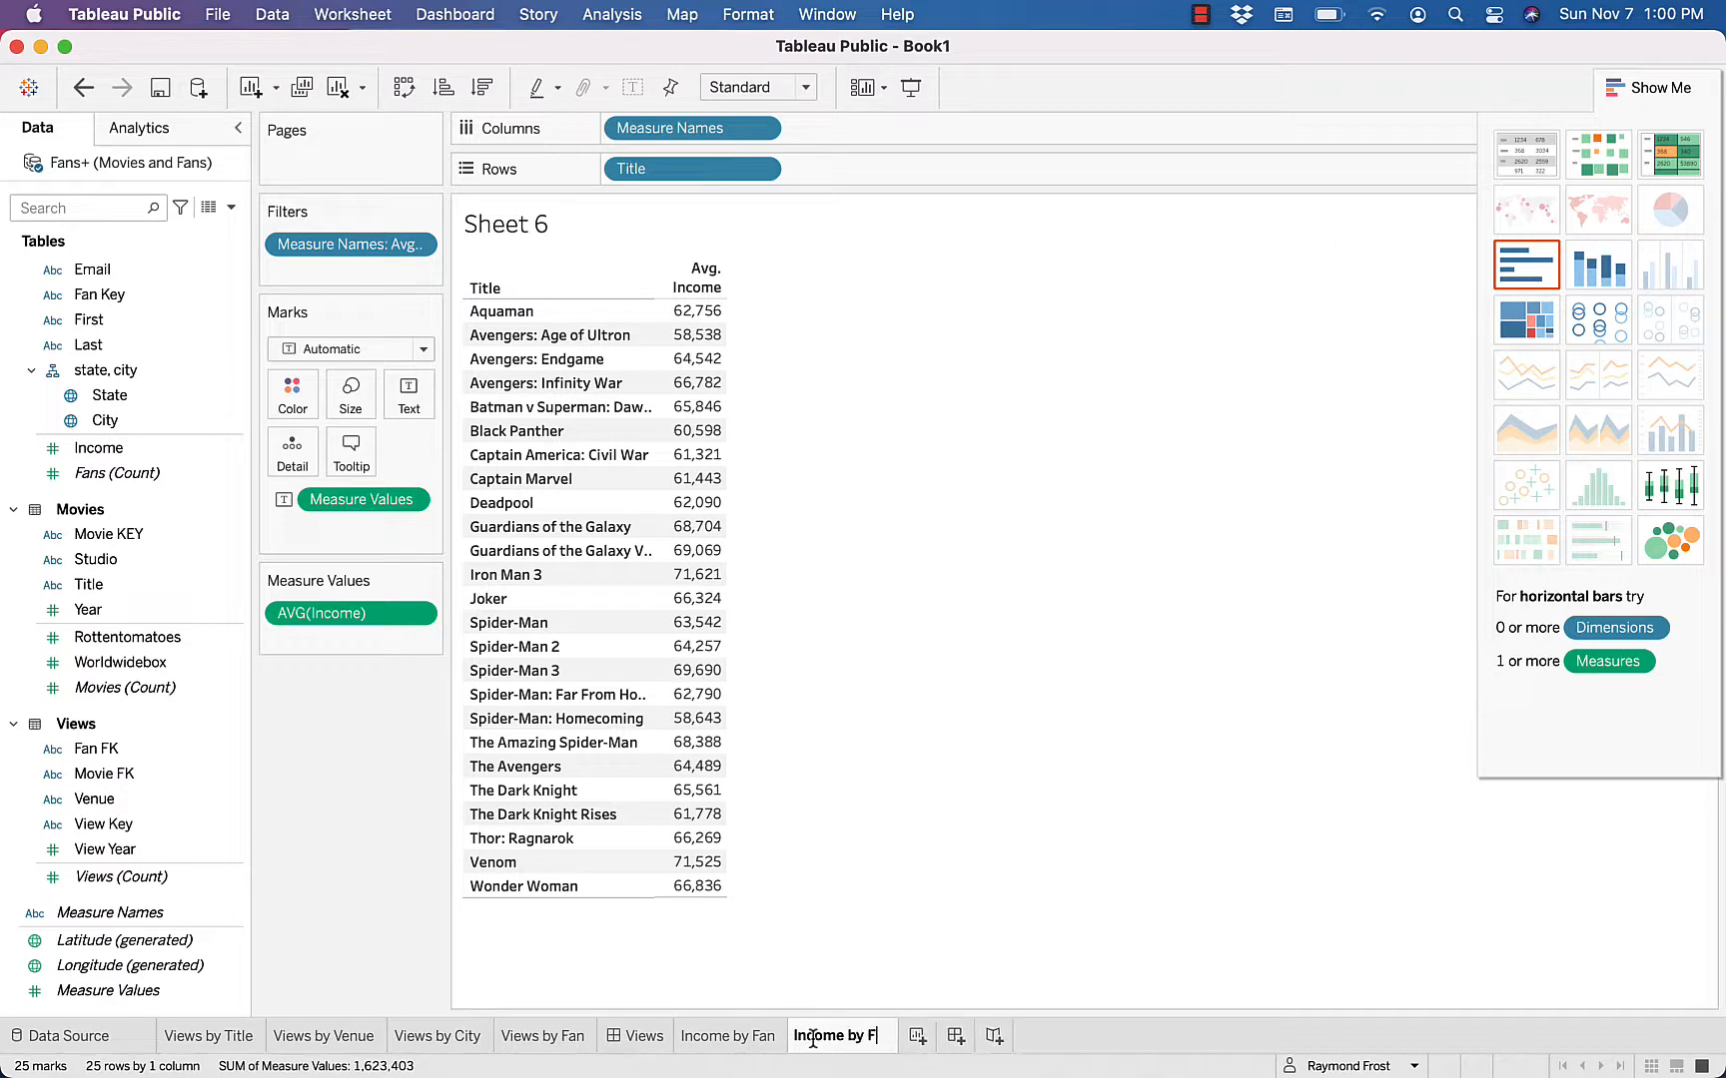
{"action": "type", "text": "an"}
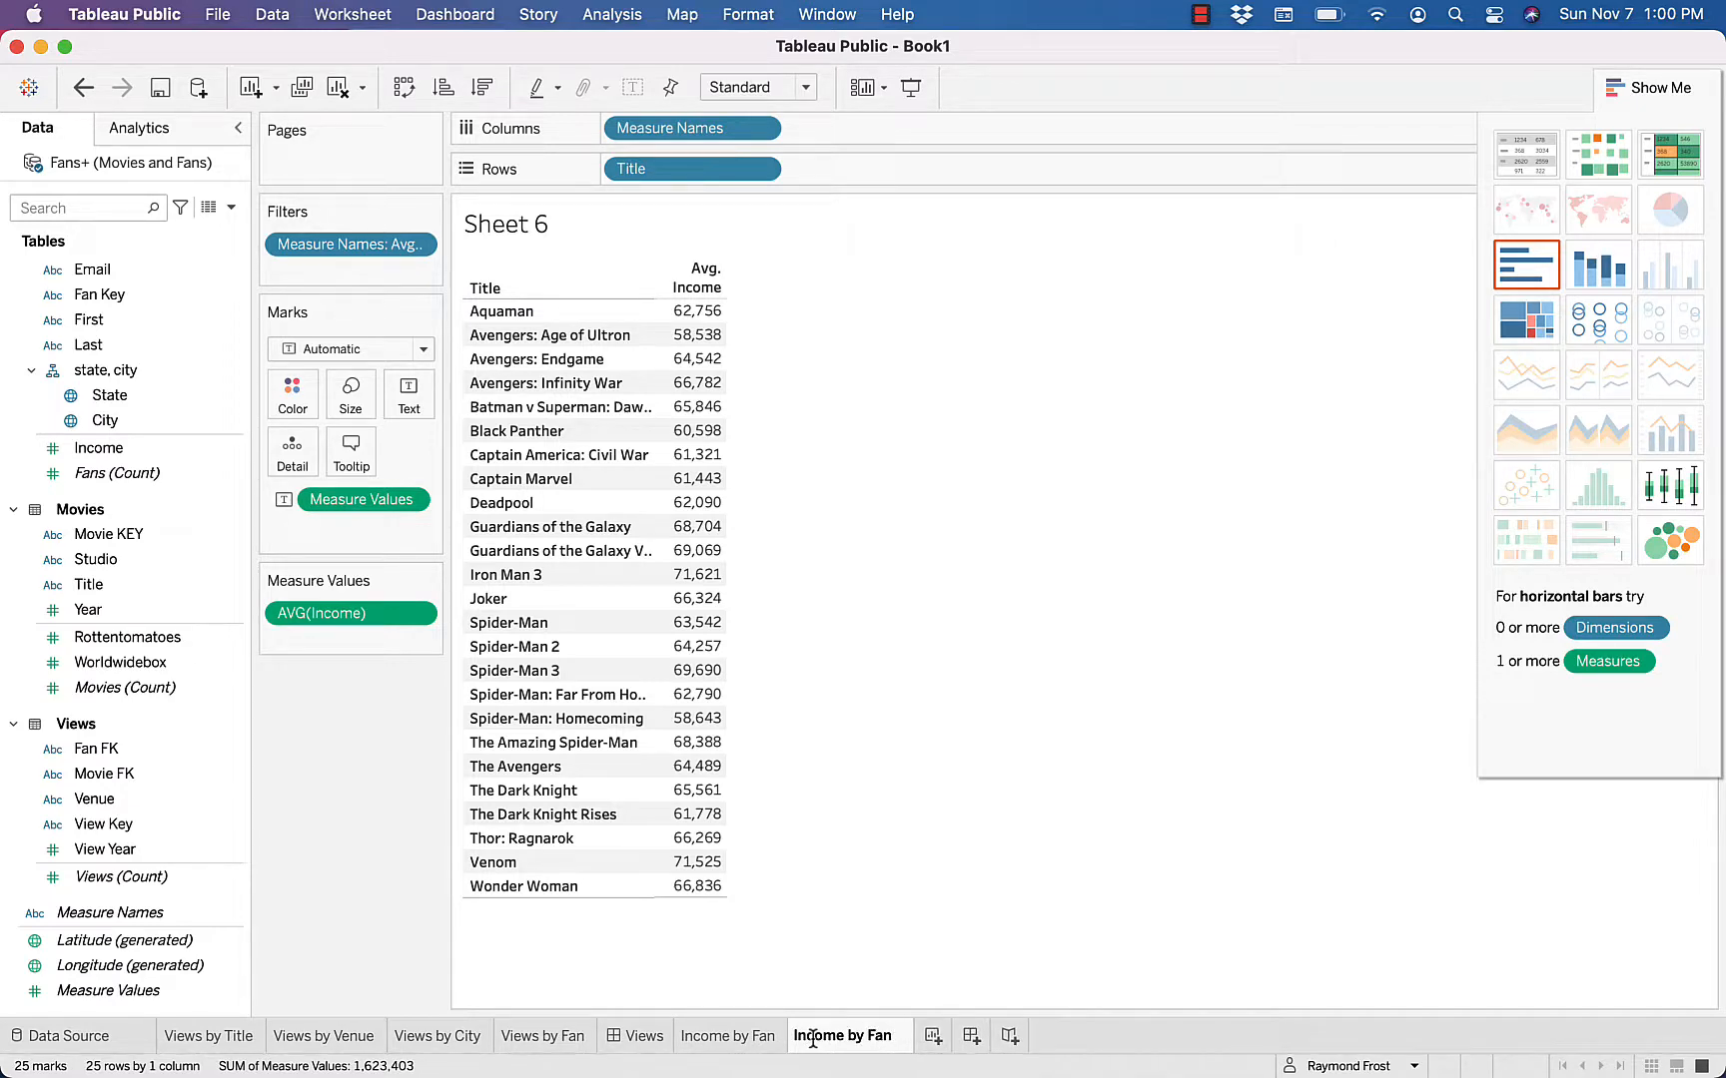
{"action": "key", "text": "BackSpace"}
{"action": "key", "text": "BackSpace"}
{"action": "key", "text": "BackSpace"}
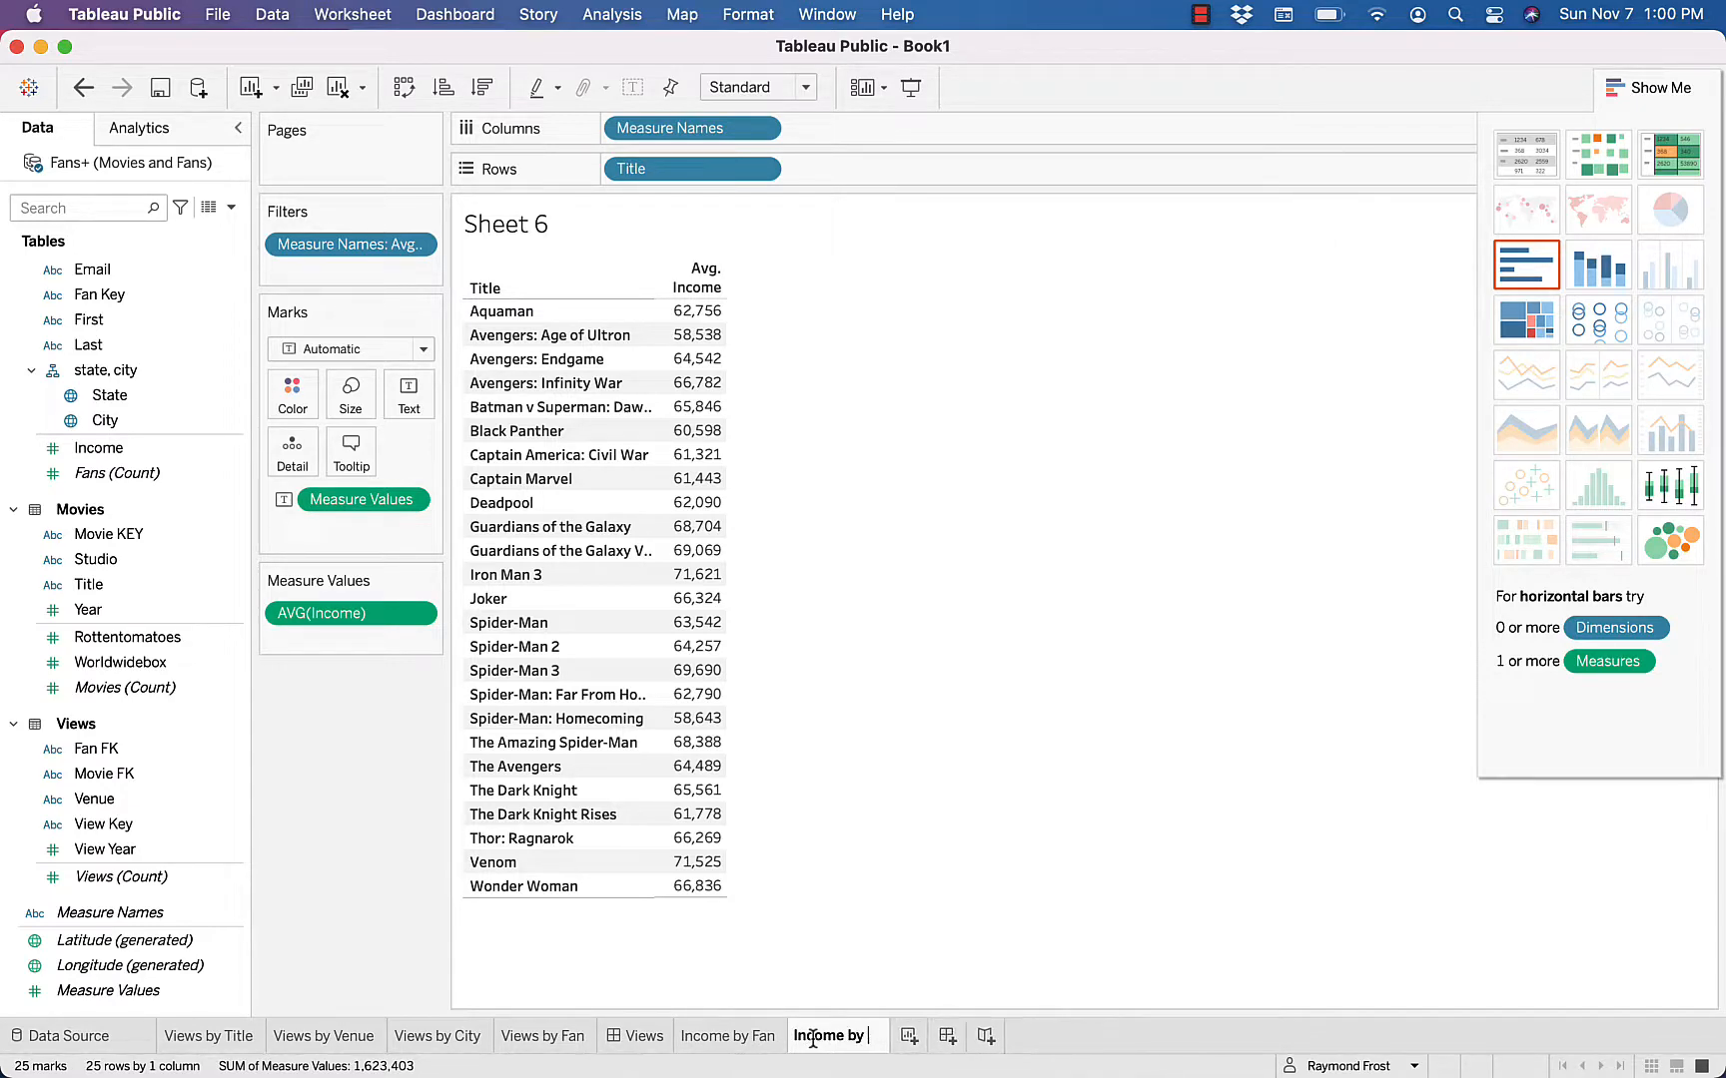
{"action": "type", "text": "Title"}
{"action": "key", "text": "Return"}
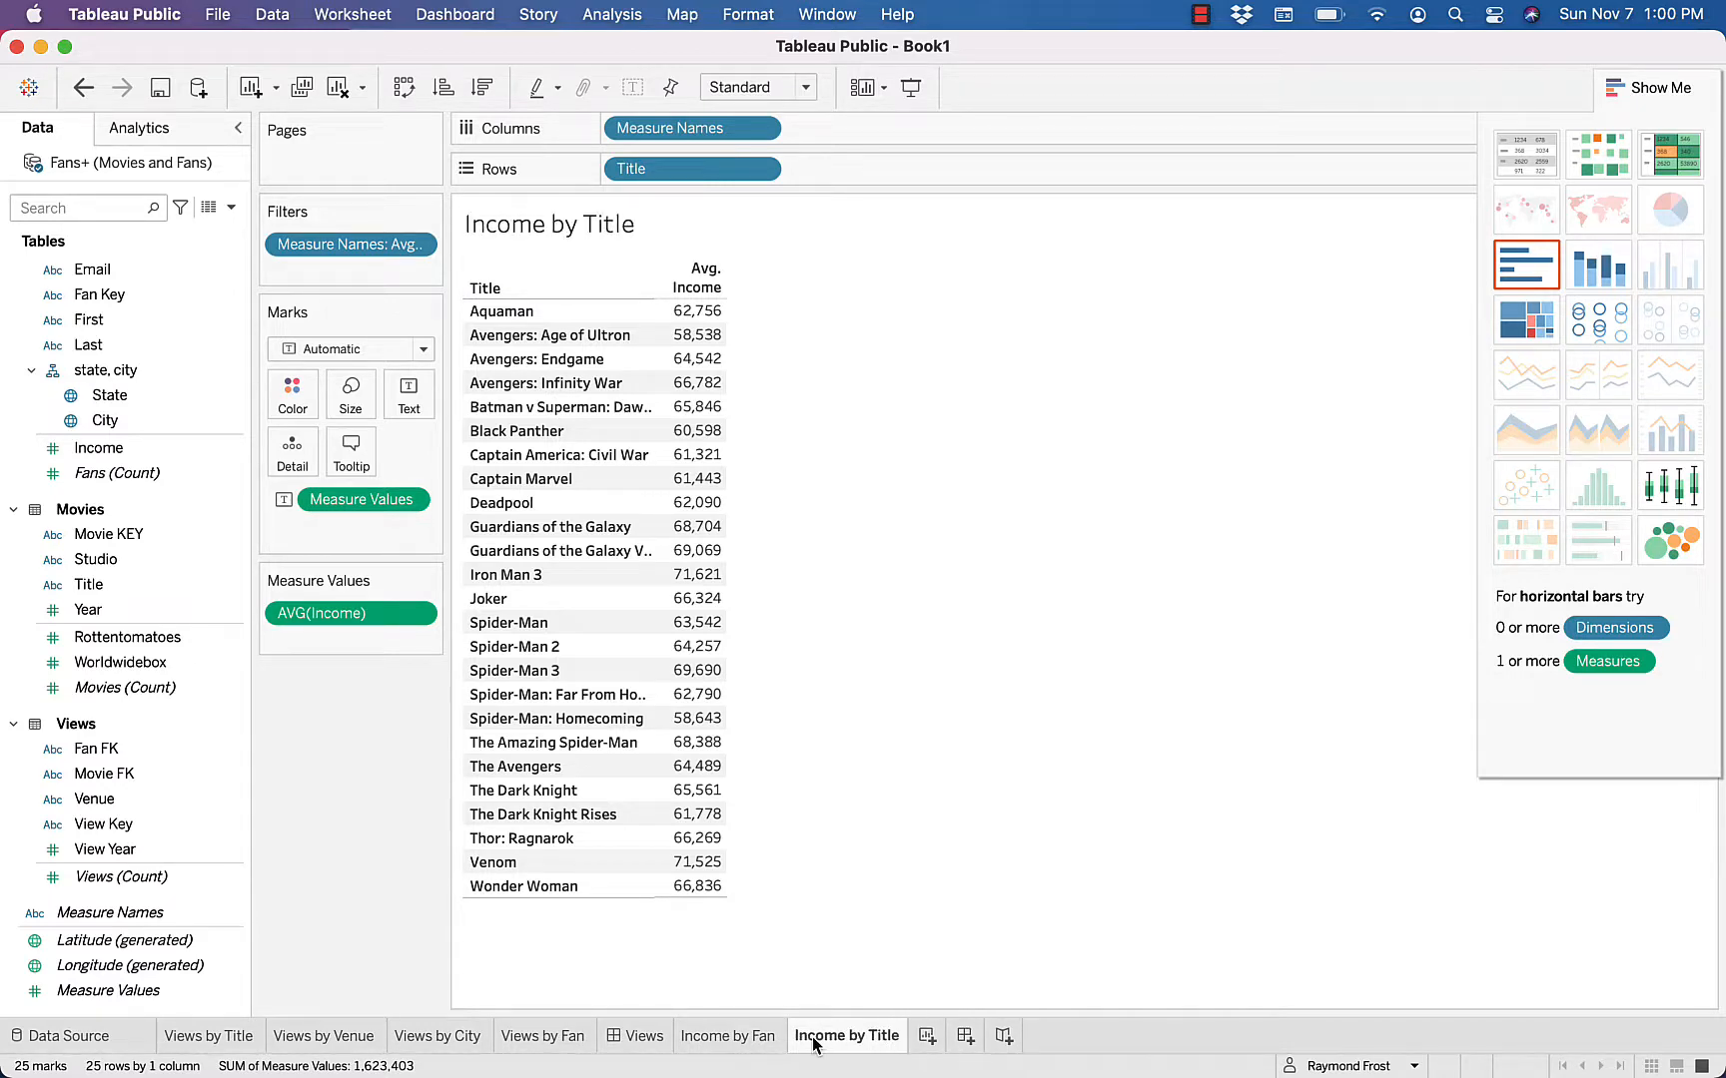
Sort the titles by average income in descending order
{"action": "left_click", "coordinate": [716, 288]}
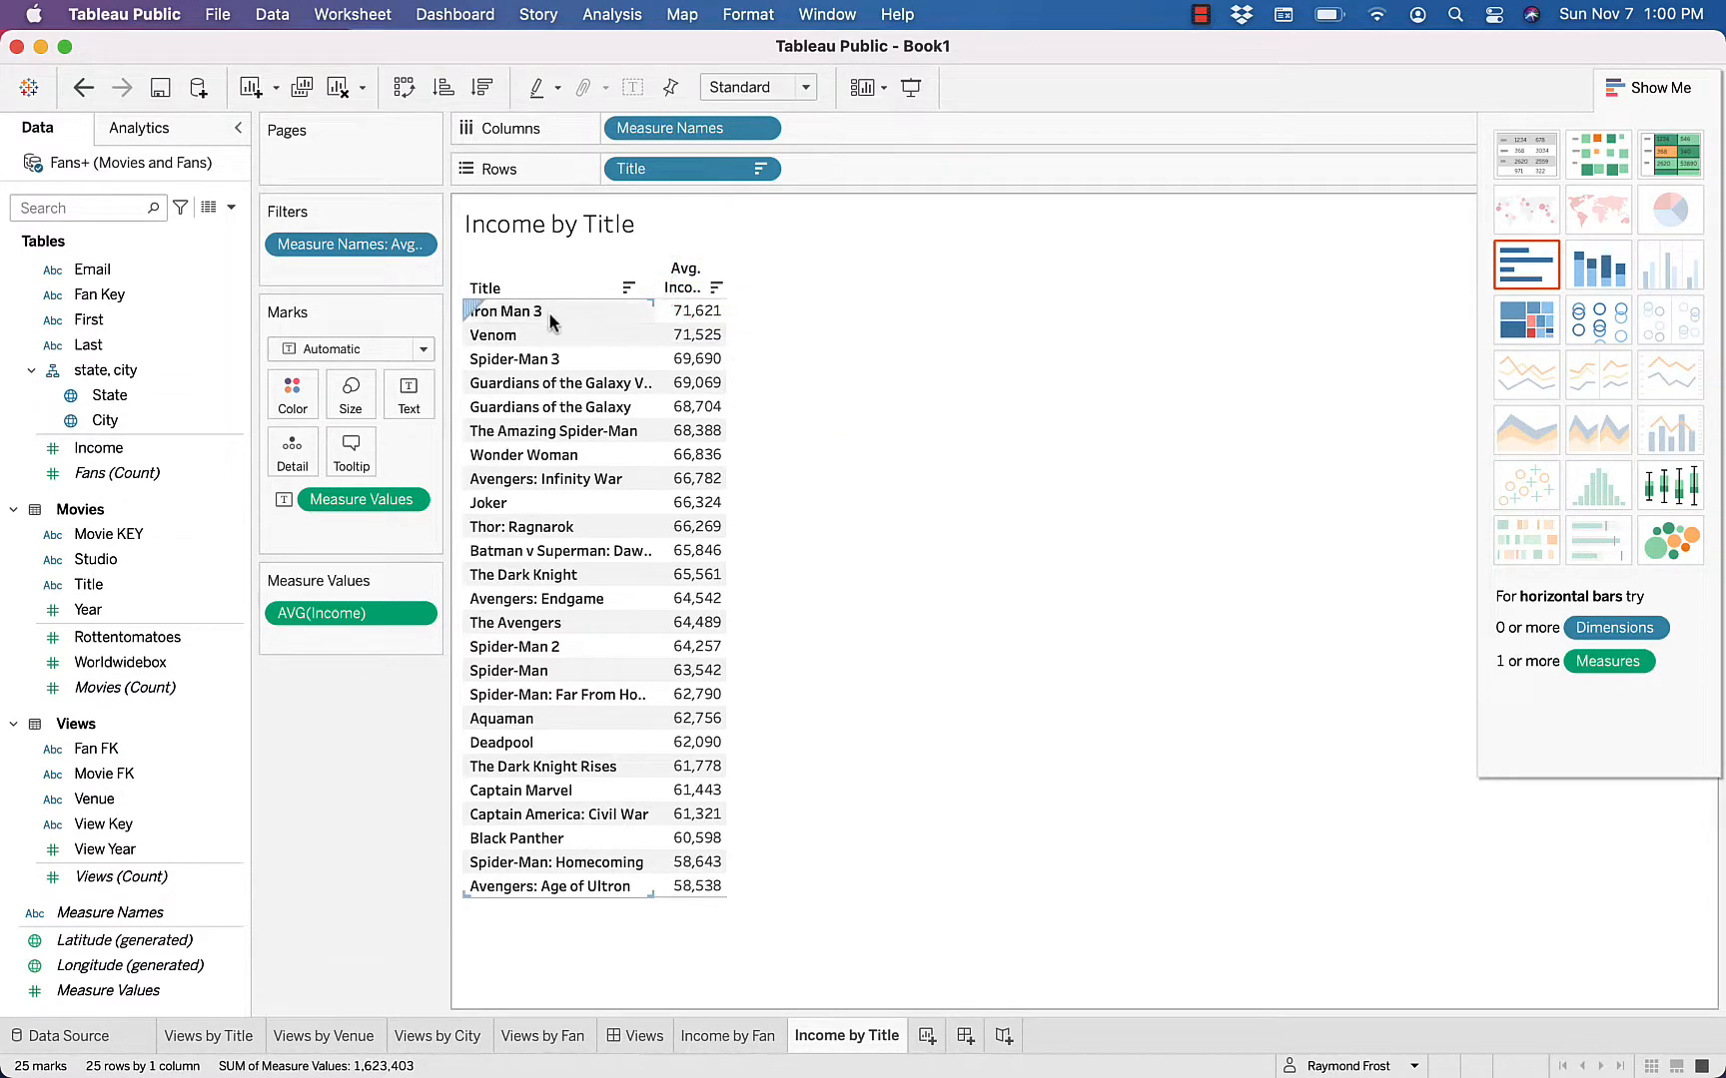
{"action": "mouse_move", "coordinate": [701, 313]}
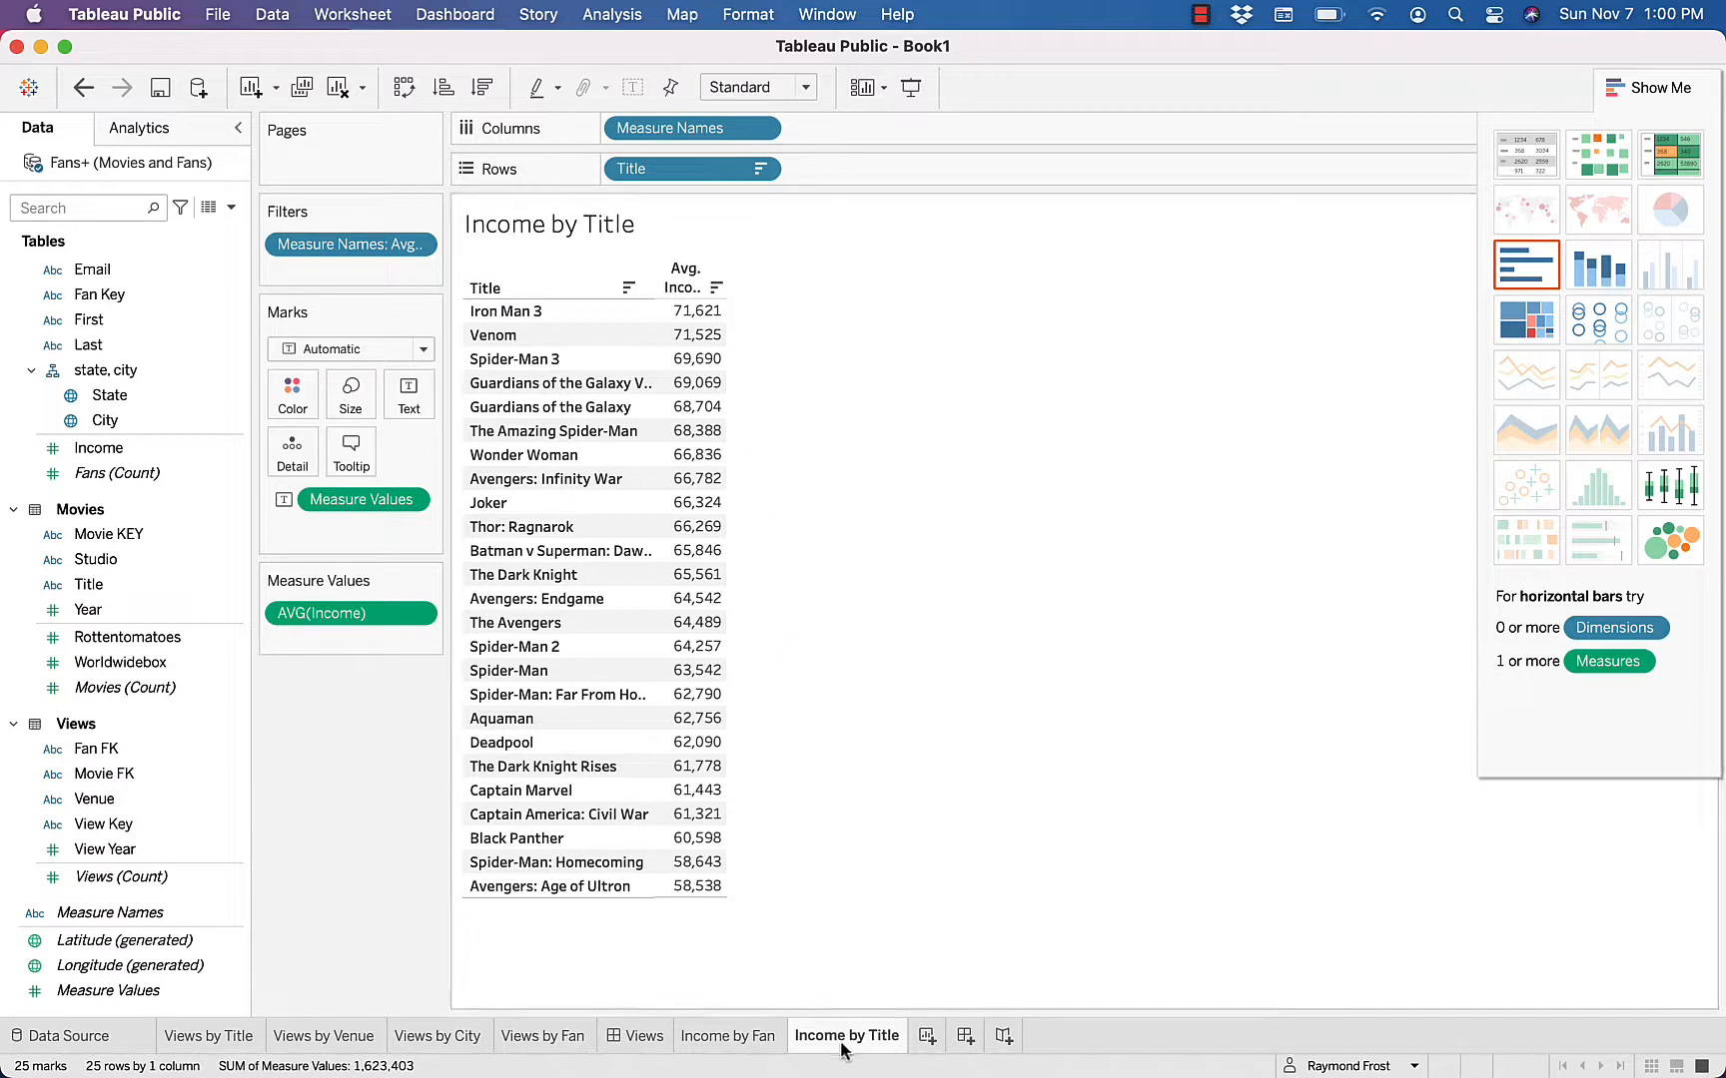
{"action": "mouse_move", "coordinate": [842, 1049]}
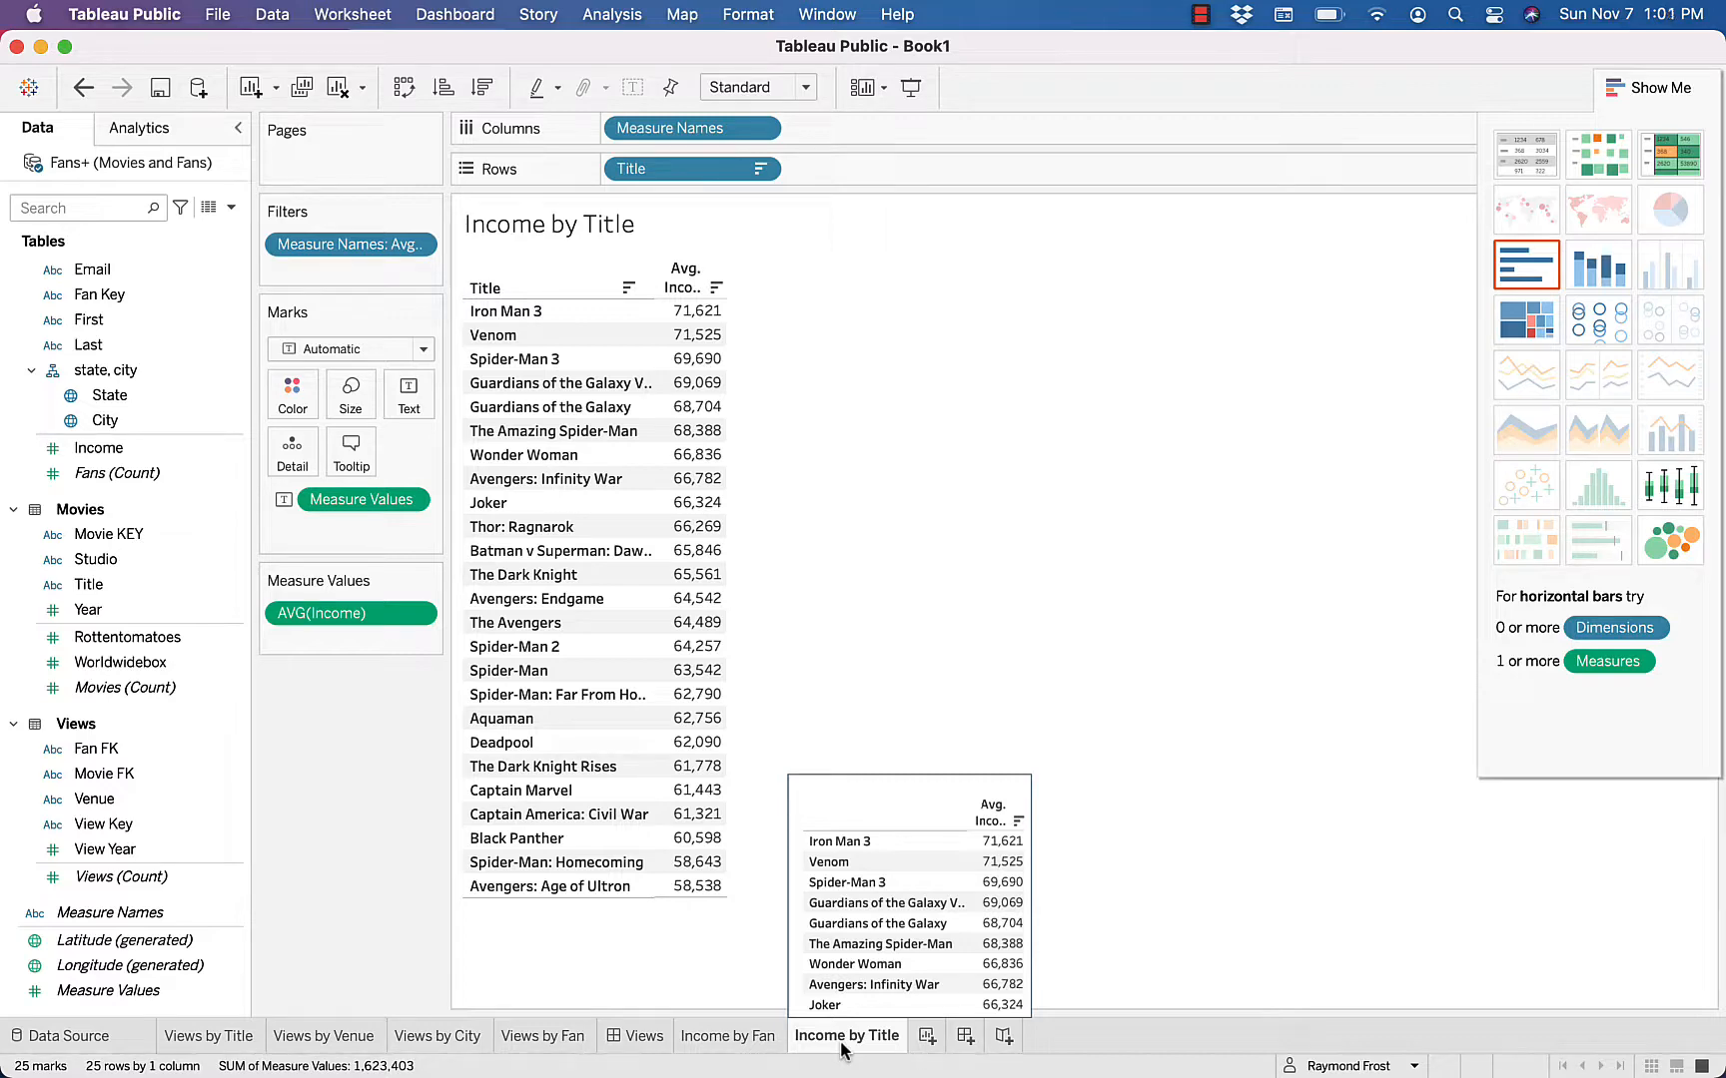
Create a new worksheet with the City field and show it as a text table of State and City
{"action": "left_click", "coordinate": [927, 1038]}
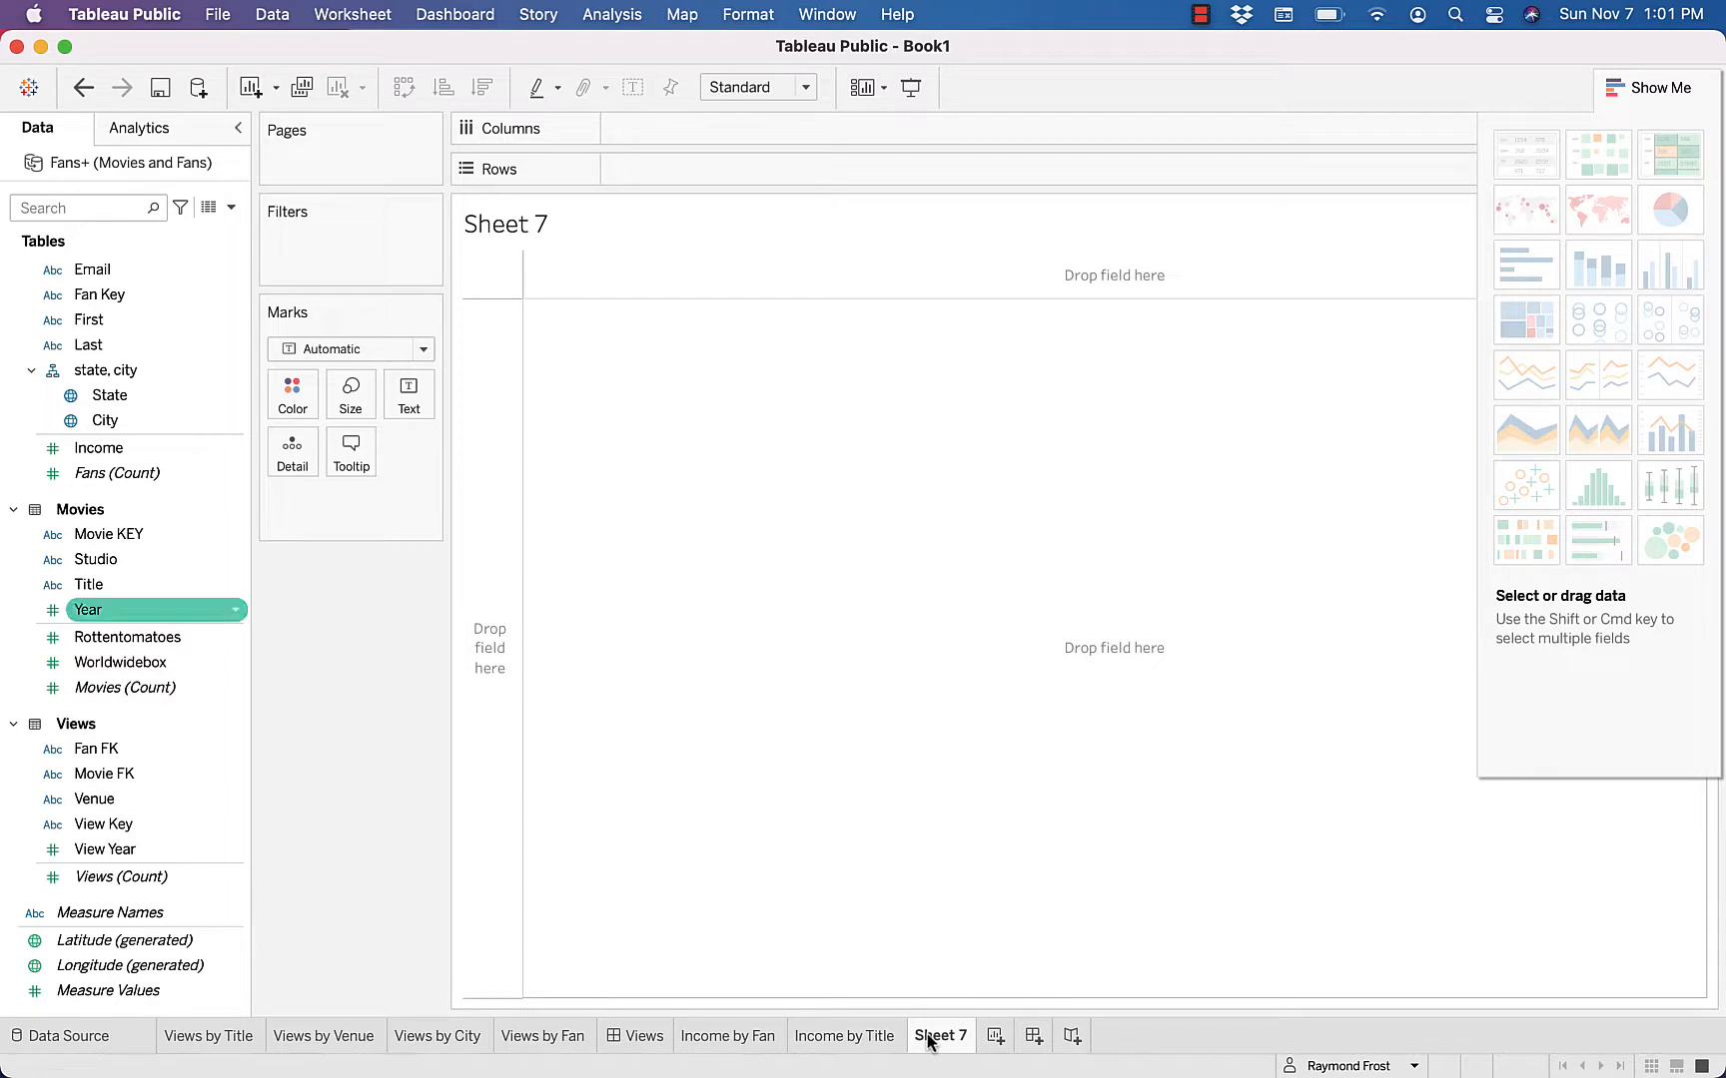
{"action": "left_click", "coordinate": [106, 421]}
{"action": "double_click", "coordinate": [106, 421]}
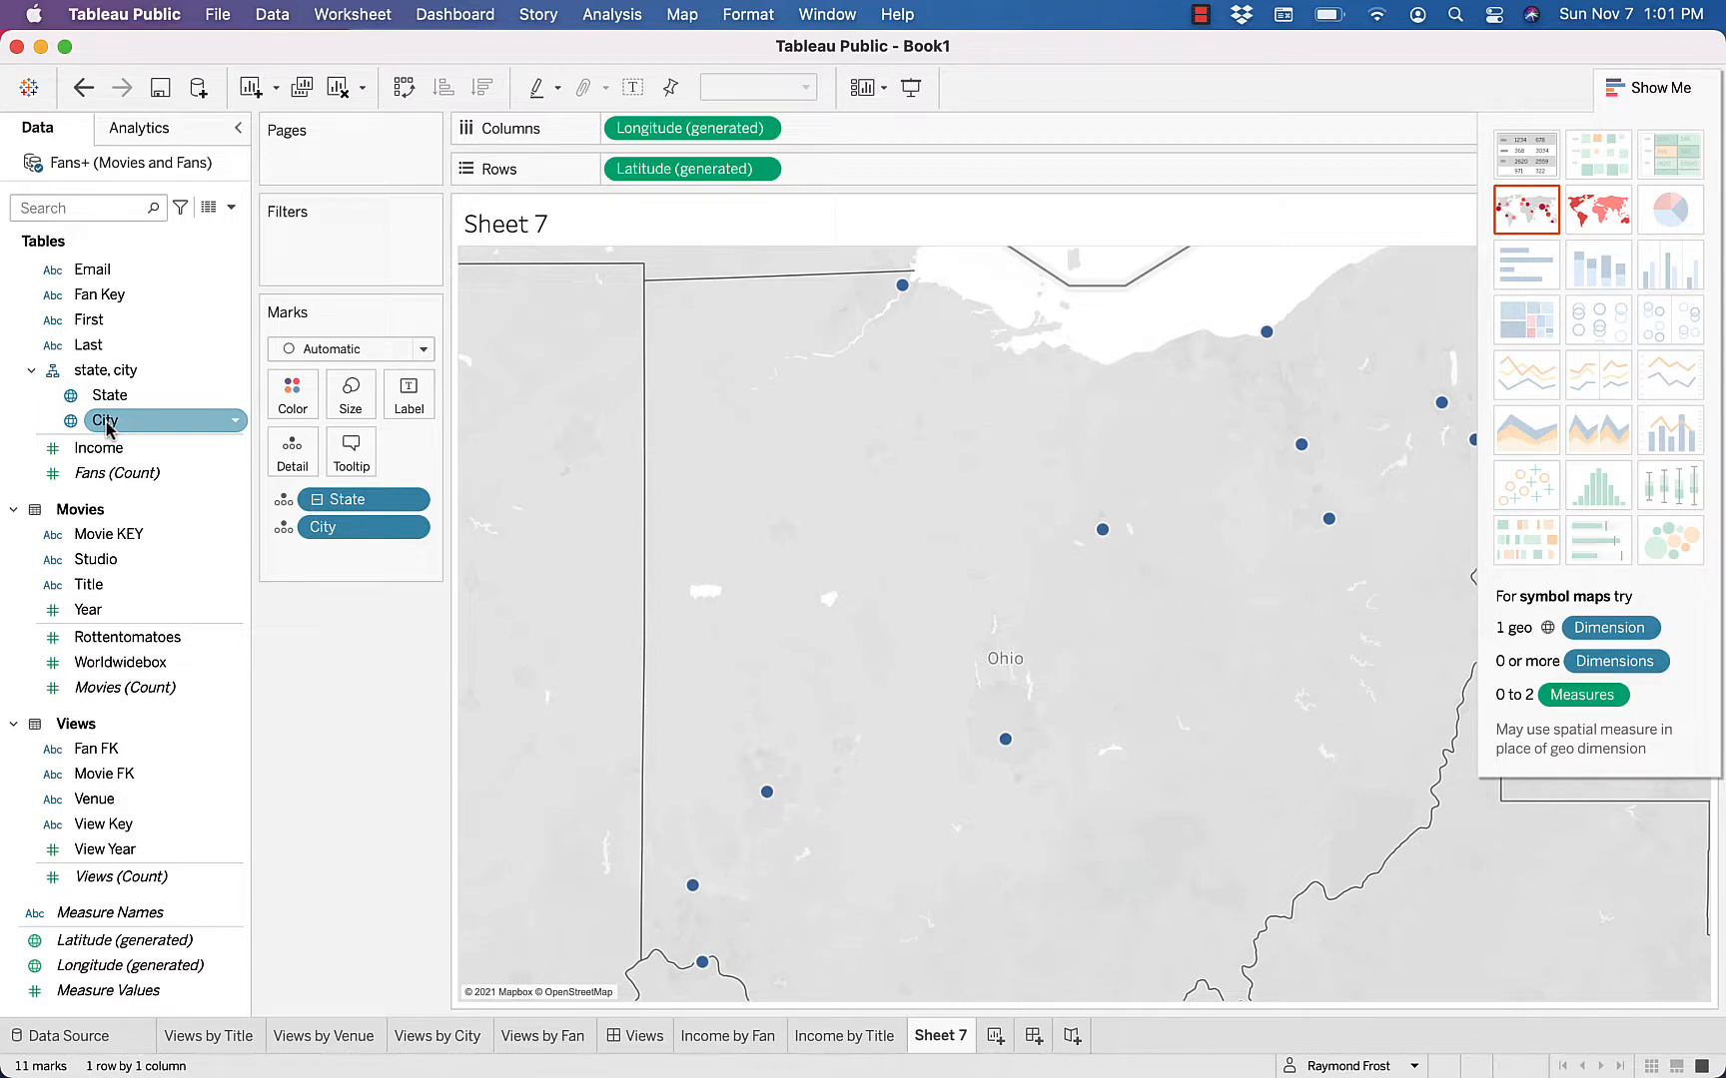
{"action": "left_click", "coordinate": [1521, 166]}
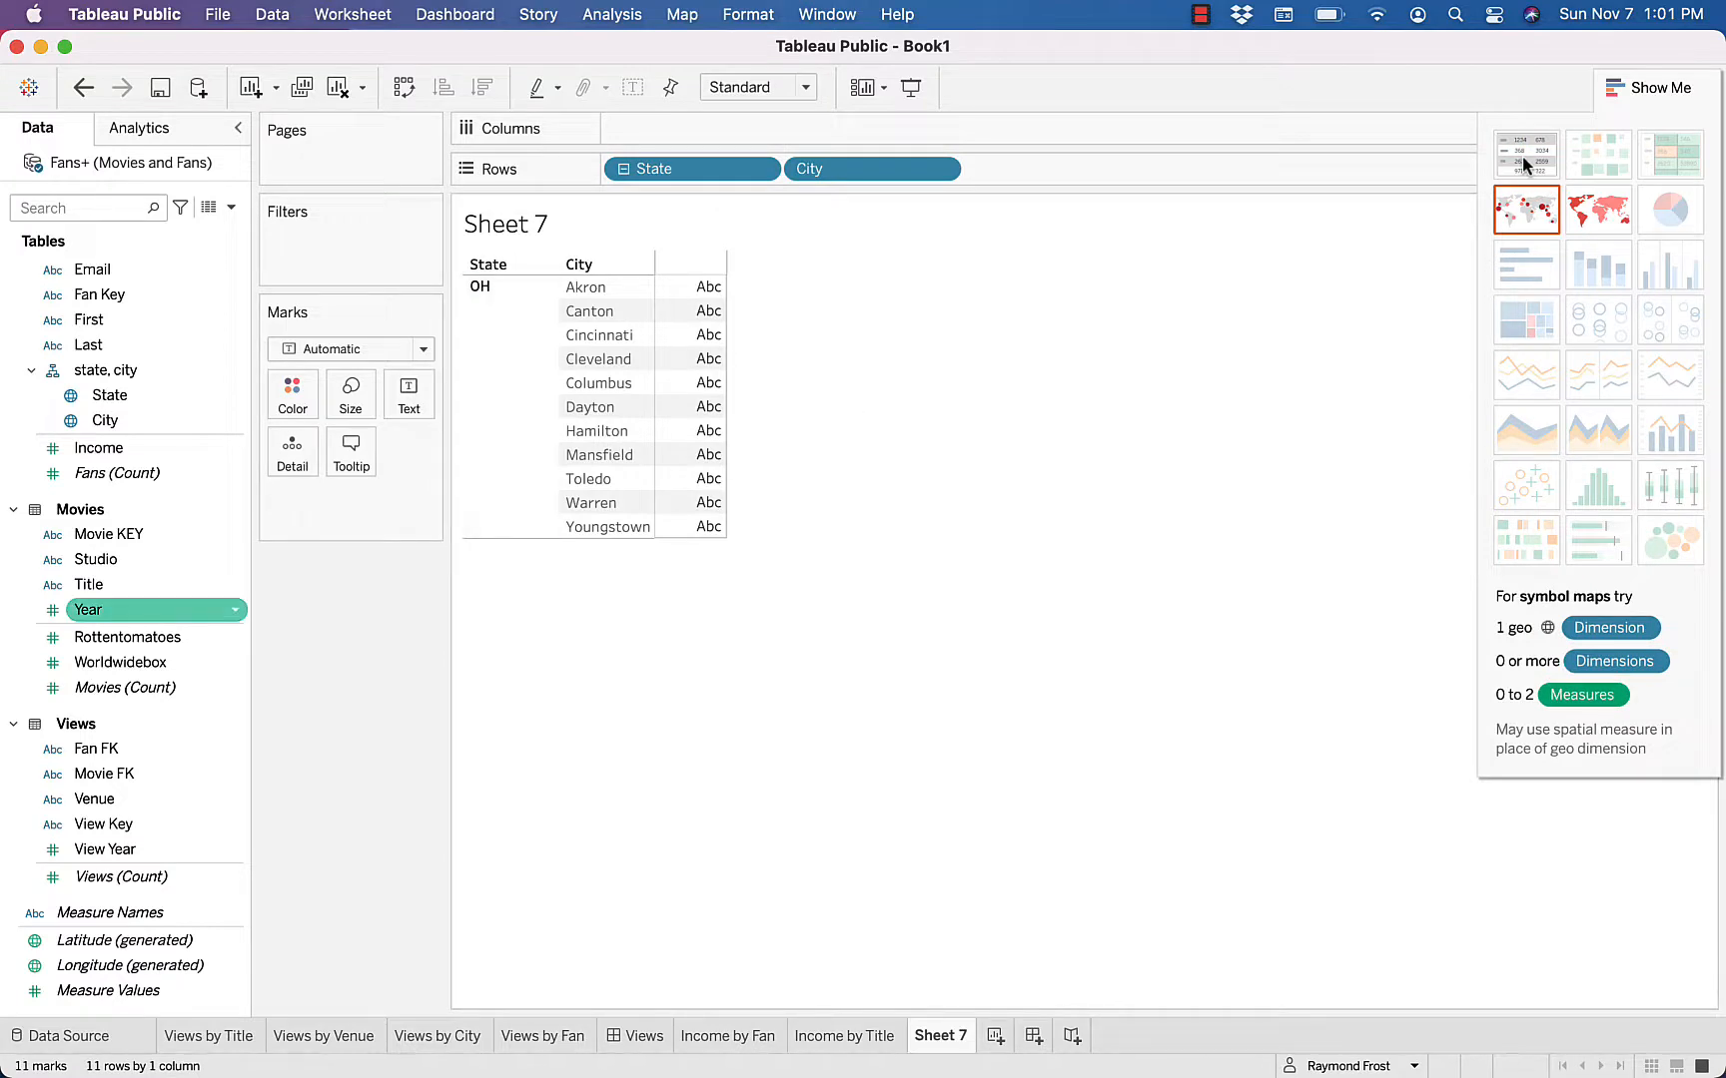
Add Income as the values of the State and City table and change its aggregation to Average
{"action": "left_click", "coordinate": [181, 440]}
{"action": "left_click_drag", "start_coordinate": [100, 446], "coordinate": [697, 394]}
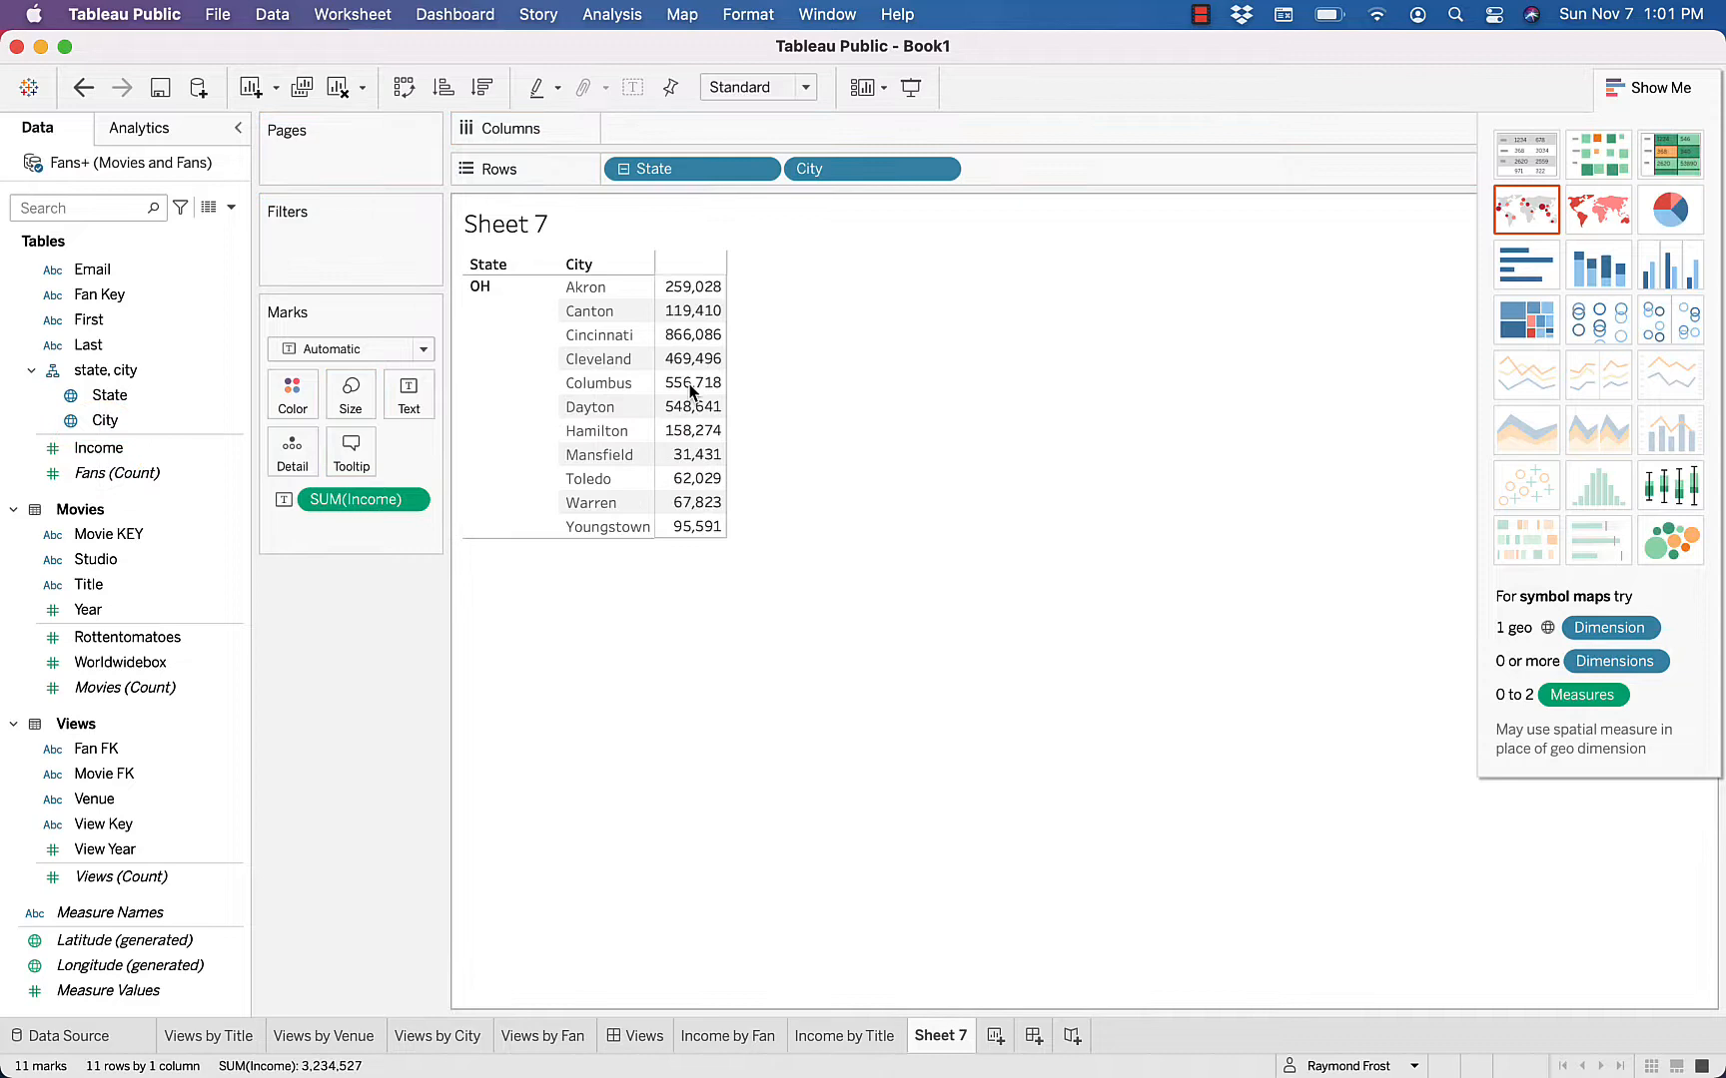
{"action": "left_click", "coordinate": [414, 503]}
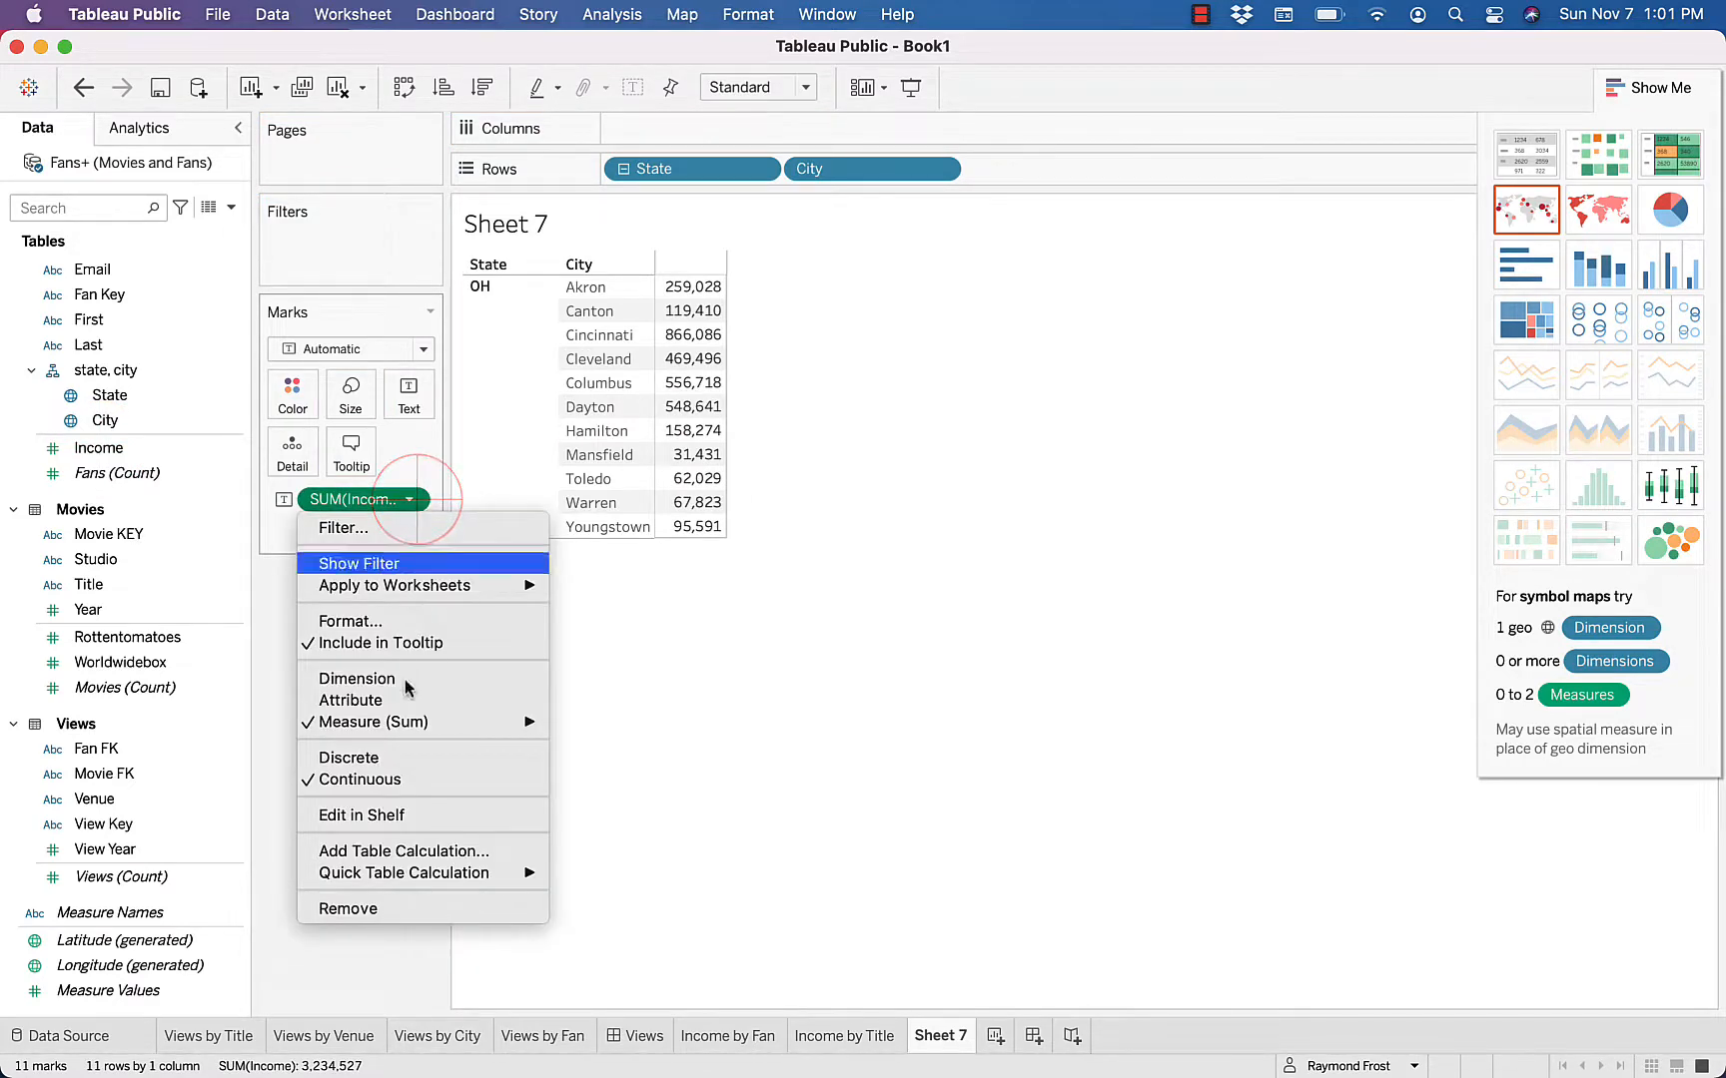
{"action": "mouse_move", "coordinate": [404, 723]}
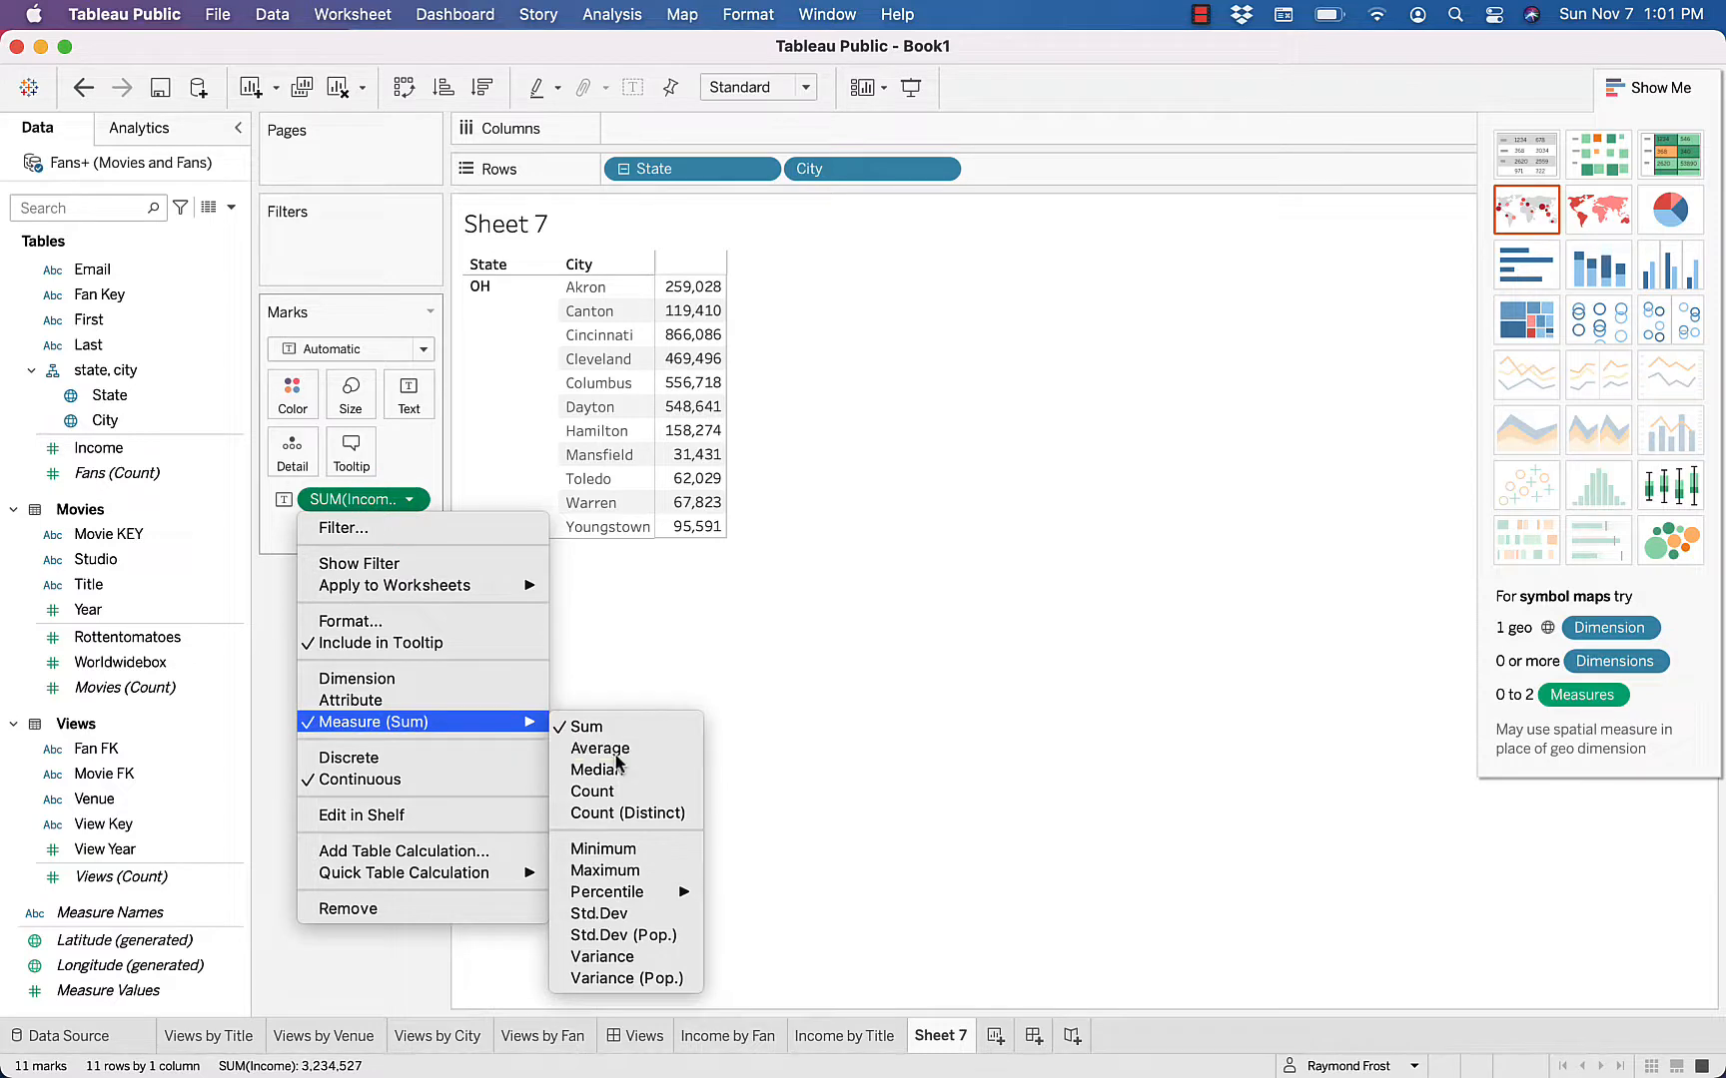
{"action": "left_click", "coordinate": [599, 750]}
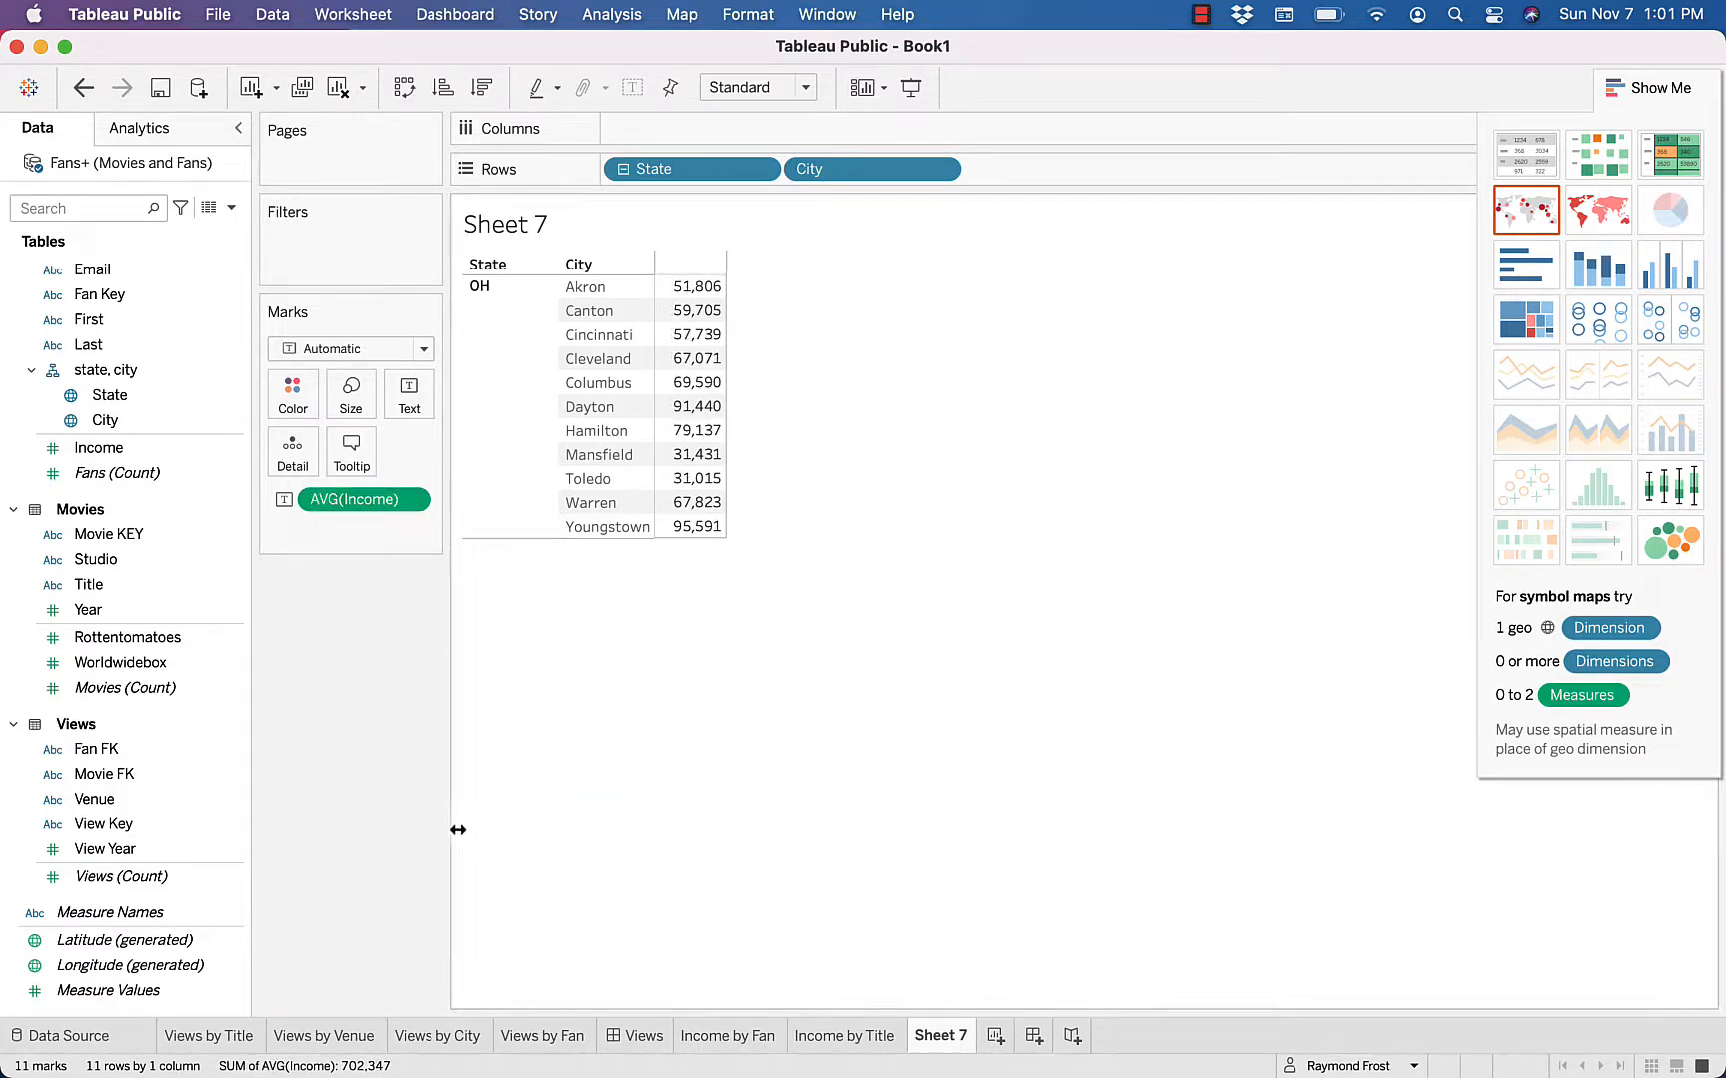
Add Measure Values to the city table for a column header and sort the cities by average income in descending order
{"action": "left_click", "coordinate": [126, 992]}
{"action": "left_click_drag", "start_coordinate": [126, 991], "coordinate": [704, 474]}
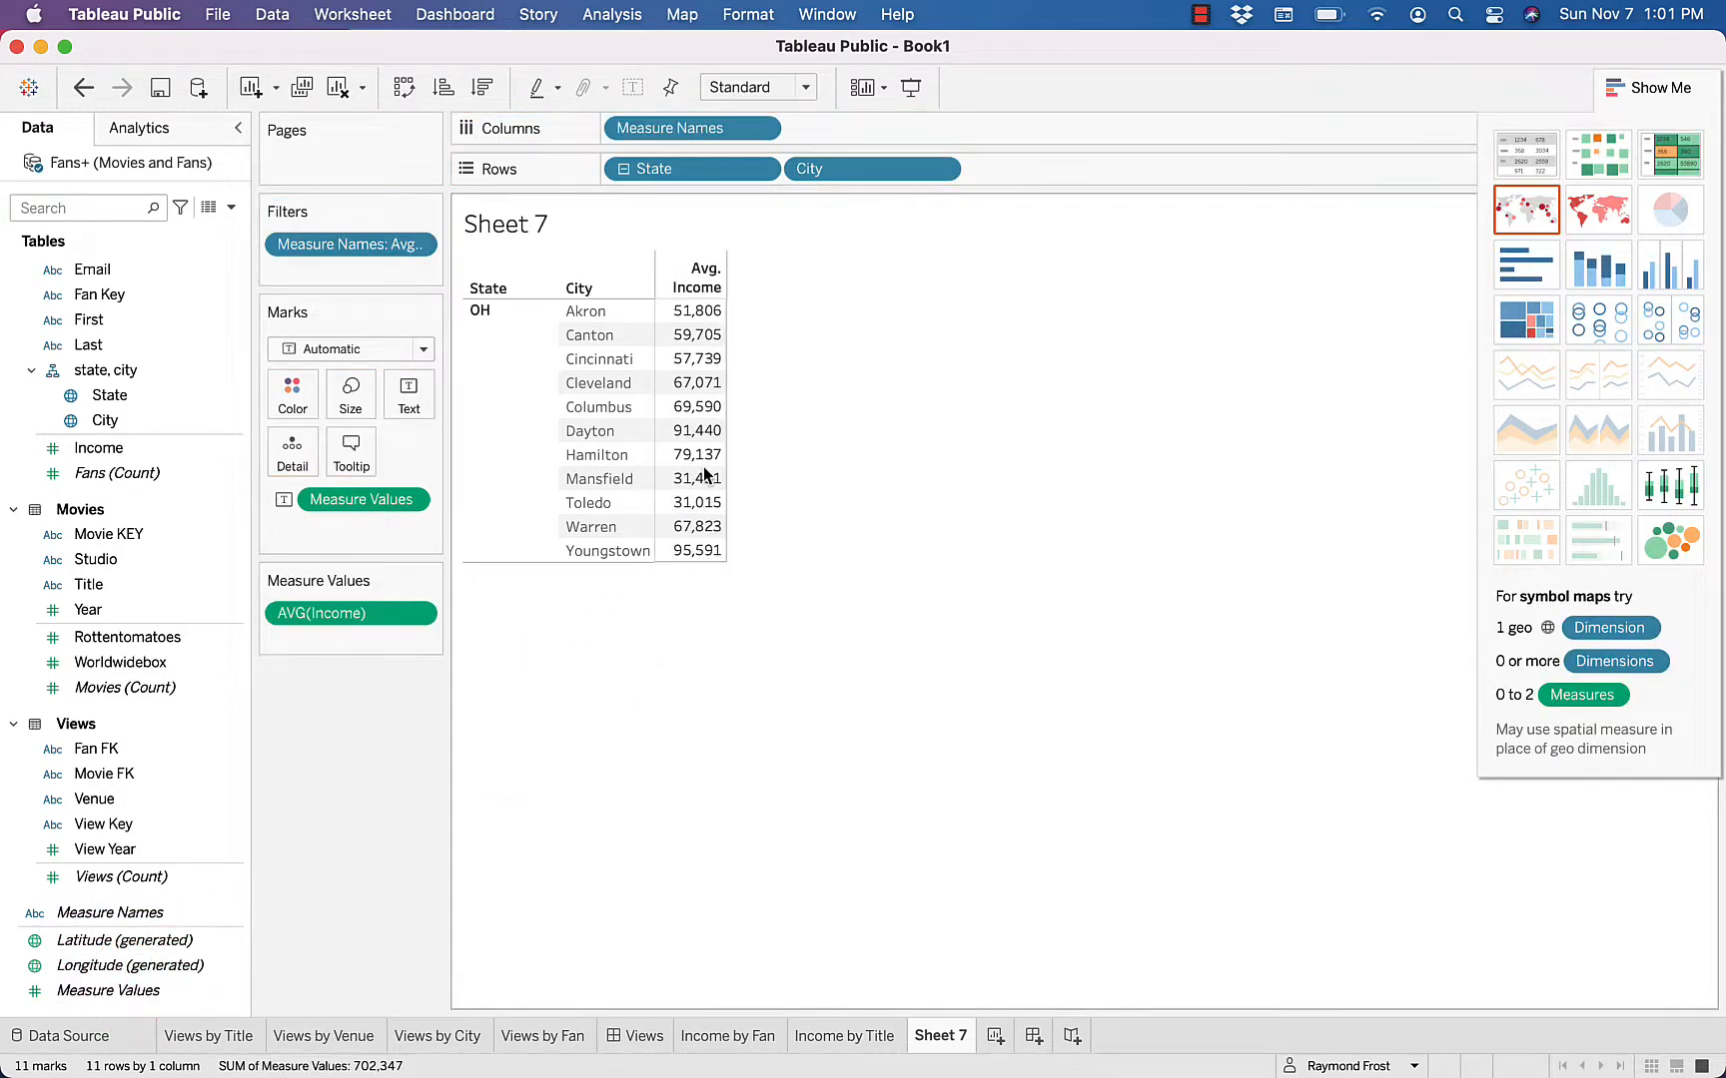
{"action": "left_click", "coordinate": [712, 287]}
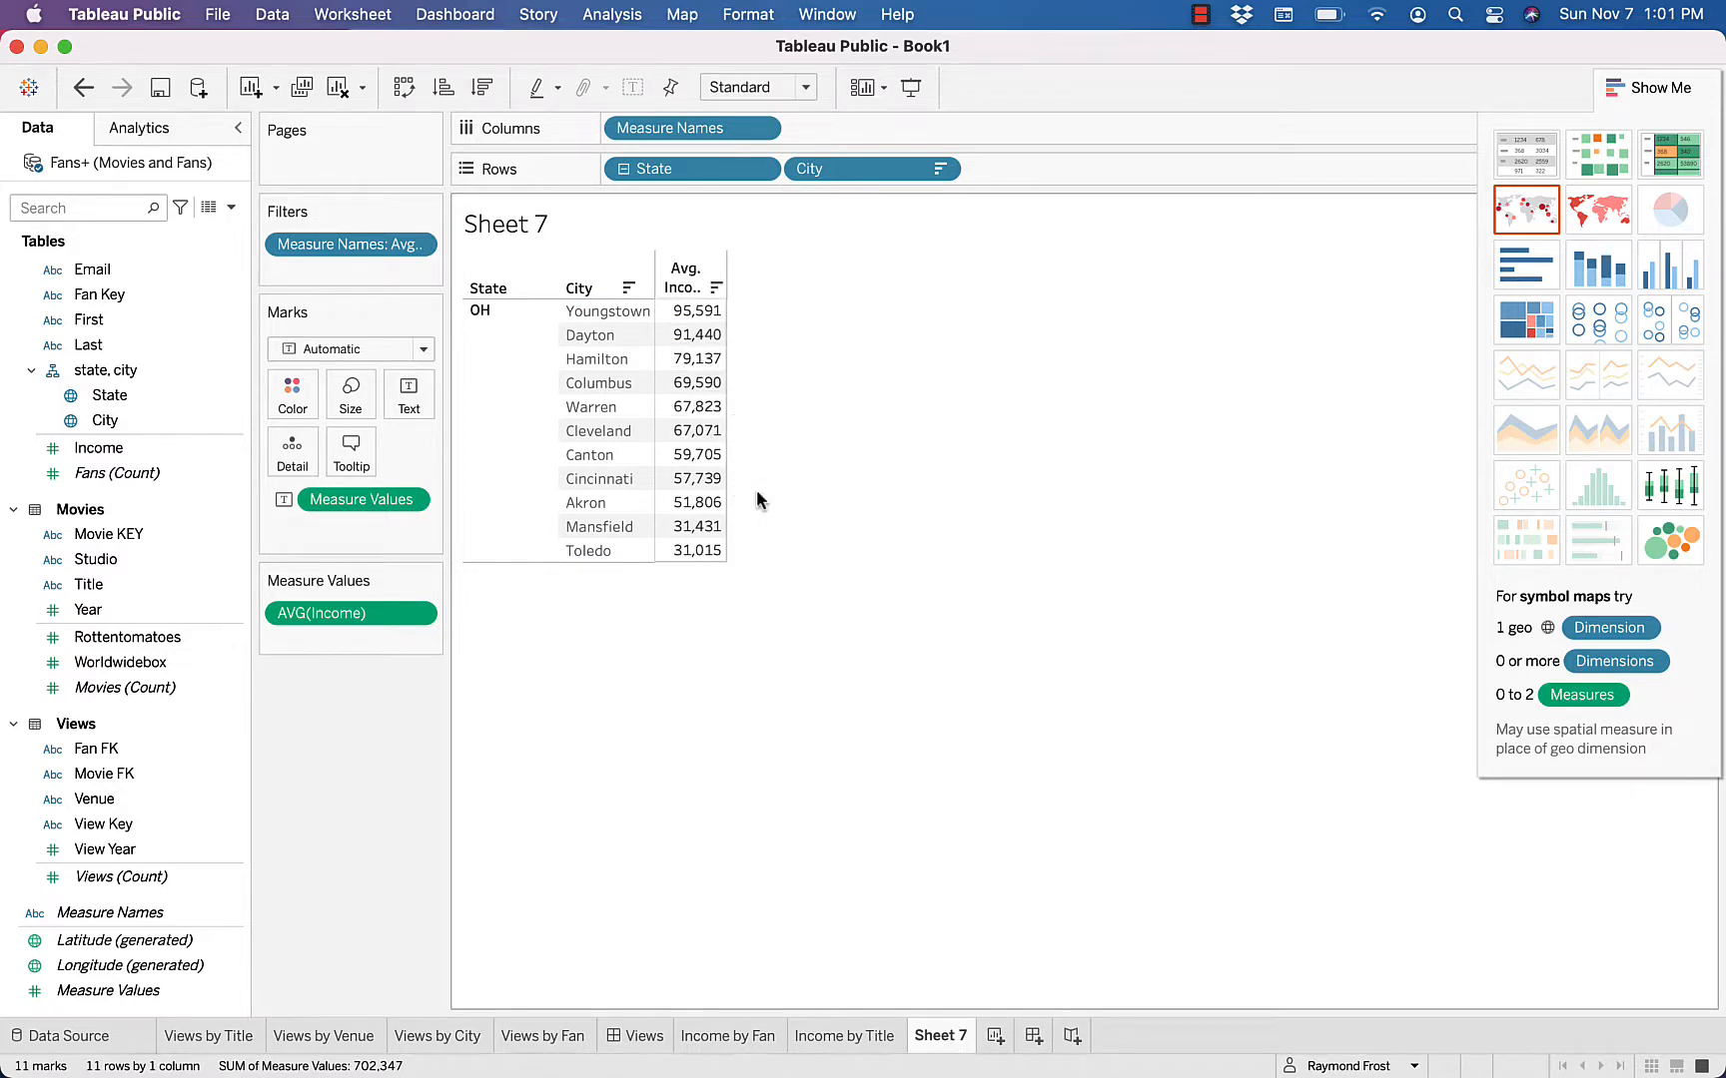
Rename Sheet 7 as Income by City
{"action": "double_click", "coordinate": [920, 1034]}
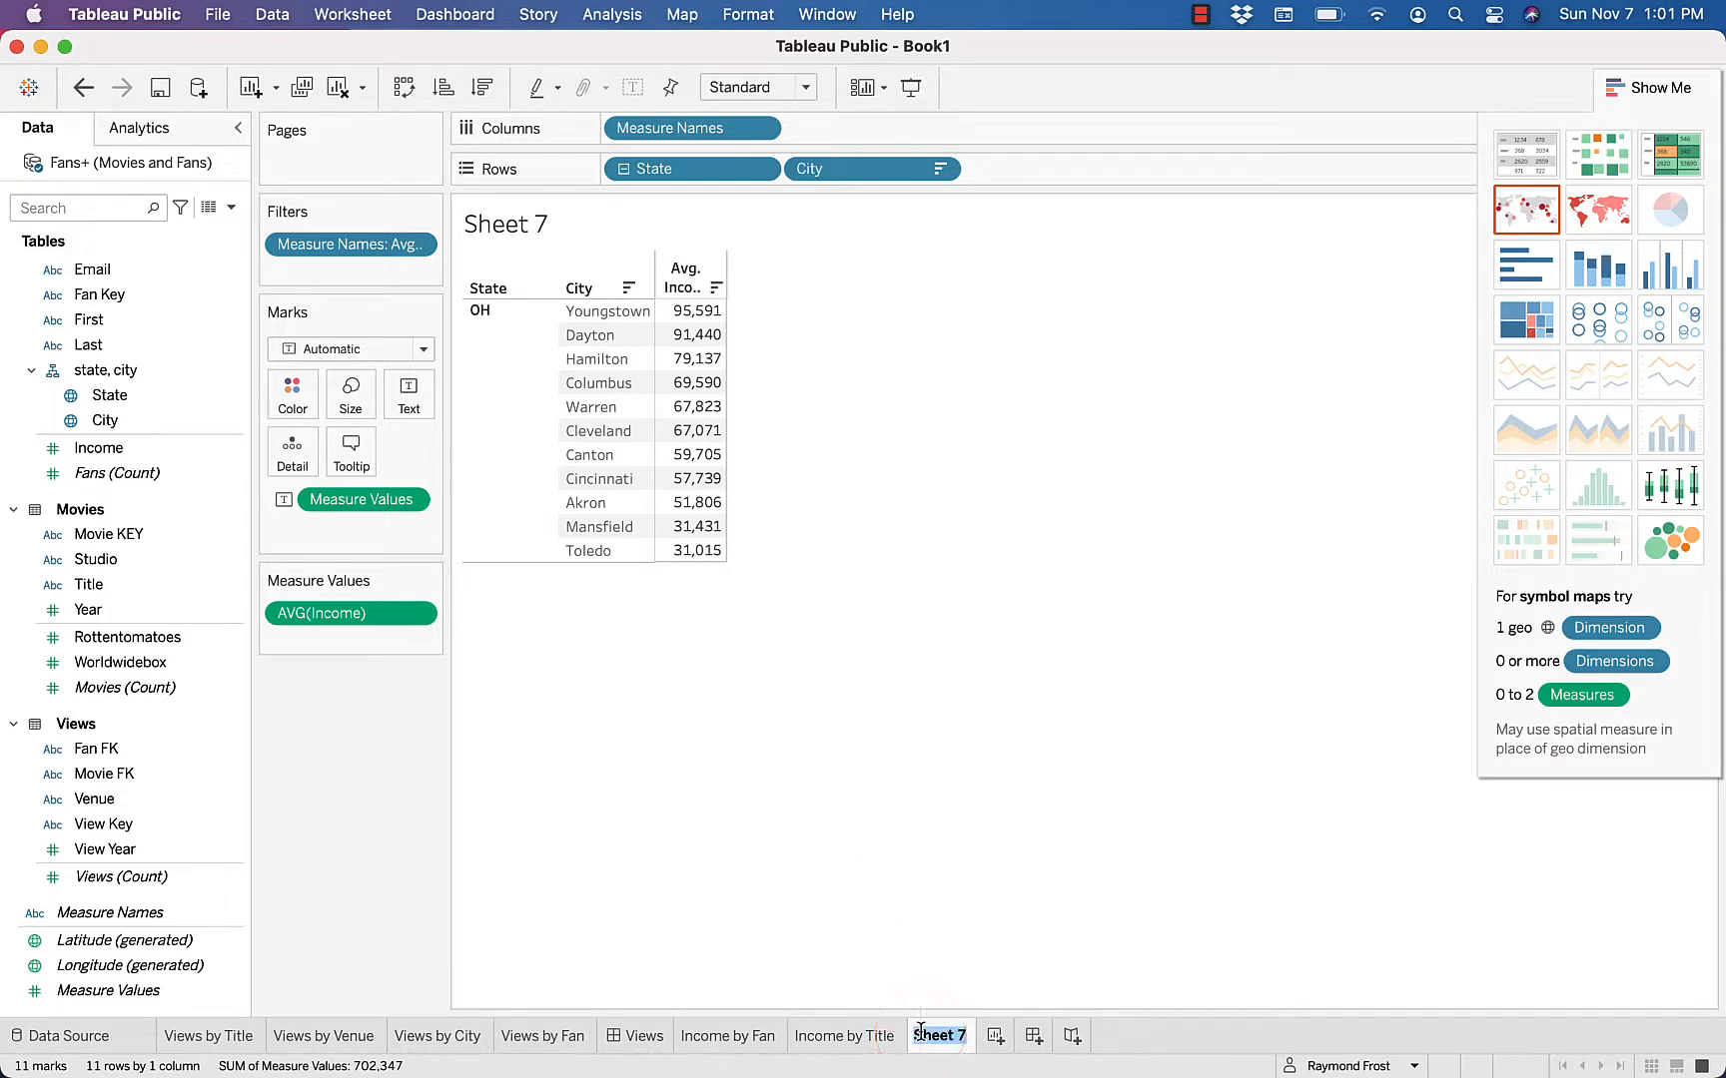
{"action": "type", "text": "Income by City"}
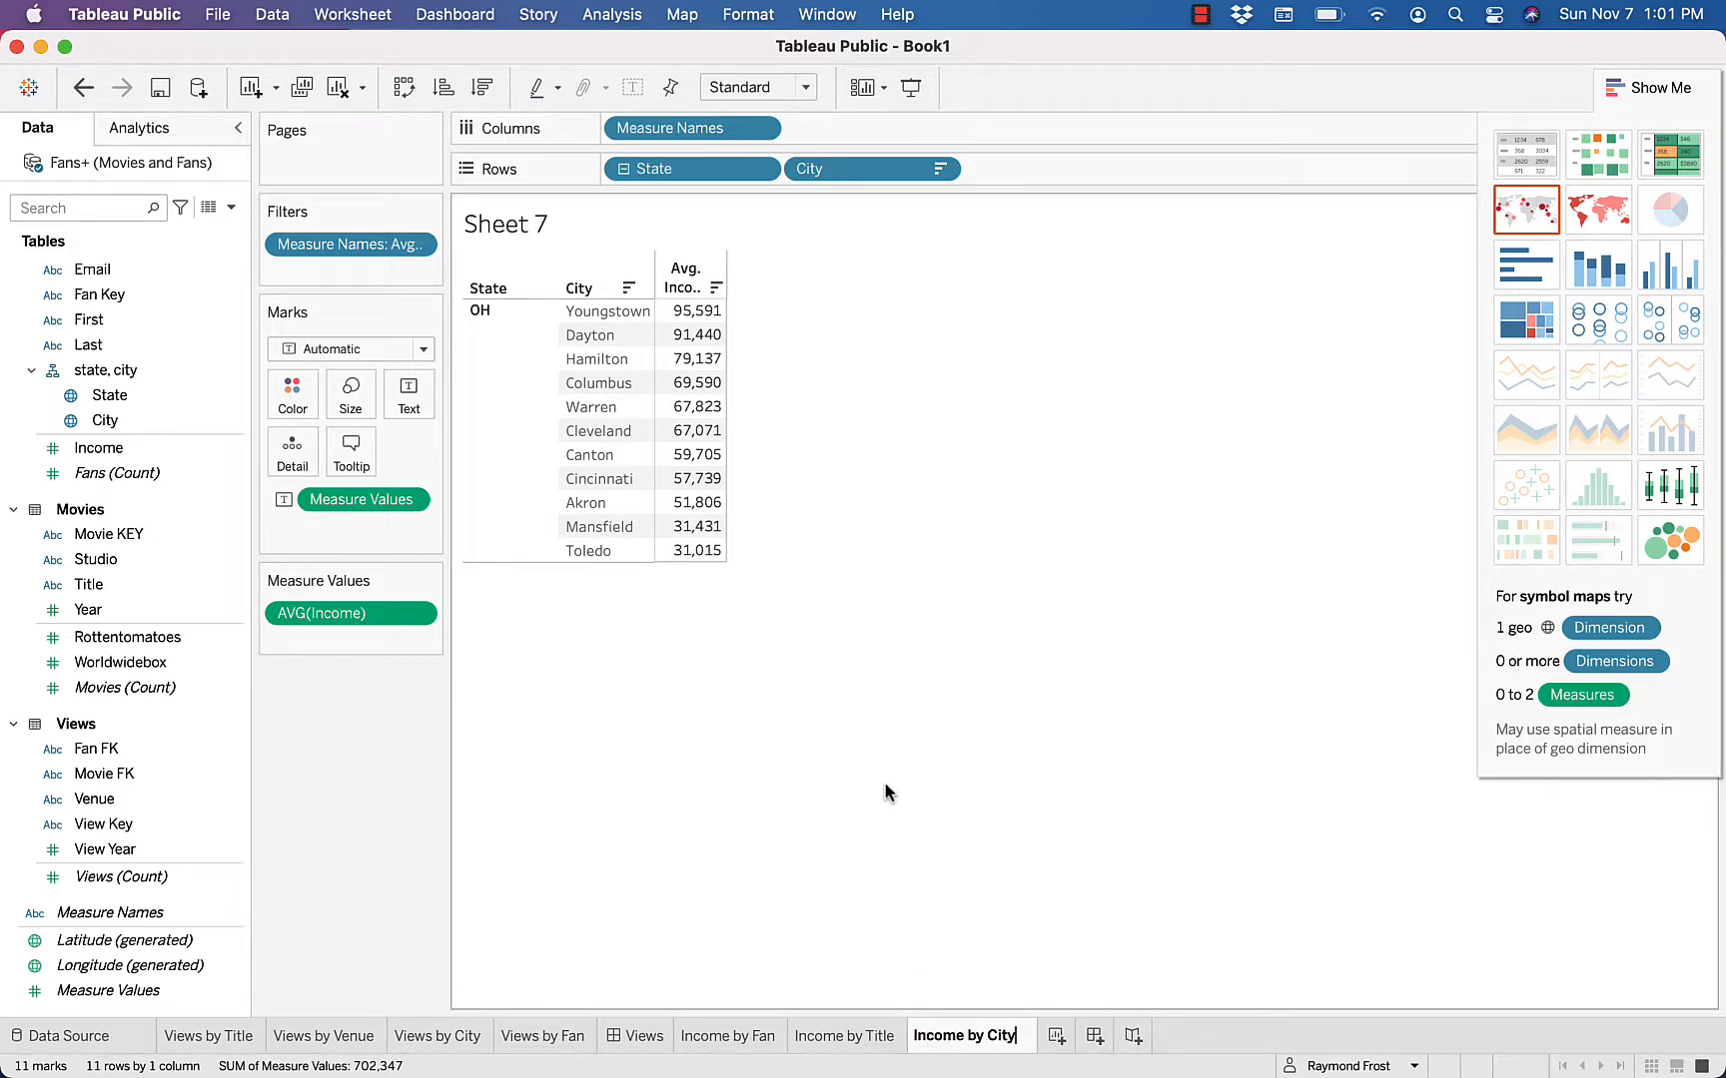
{"action": "key", "text": "Return"}
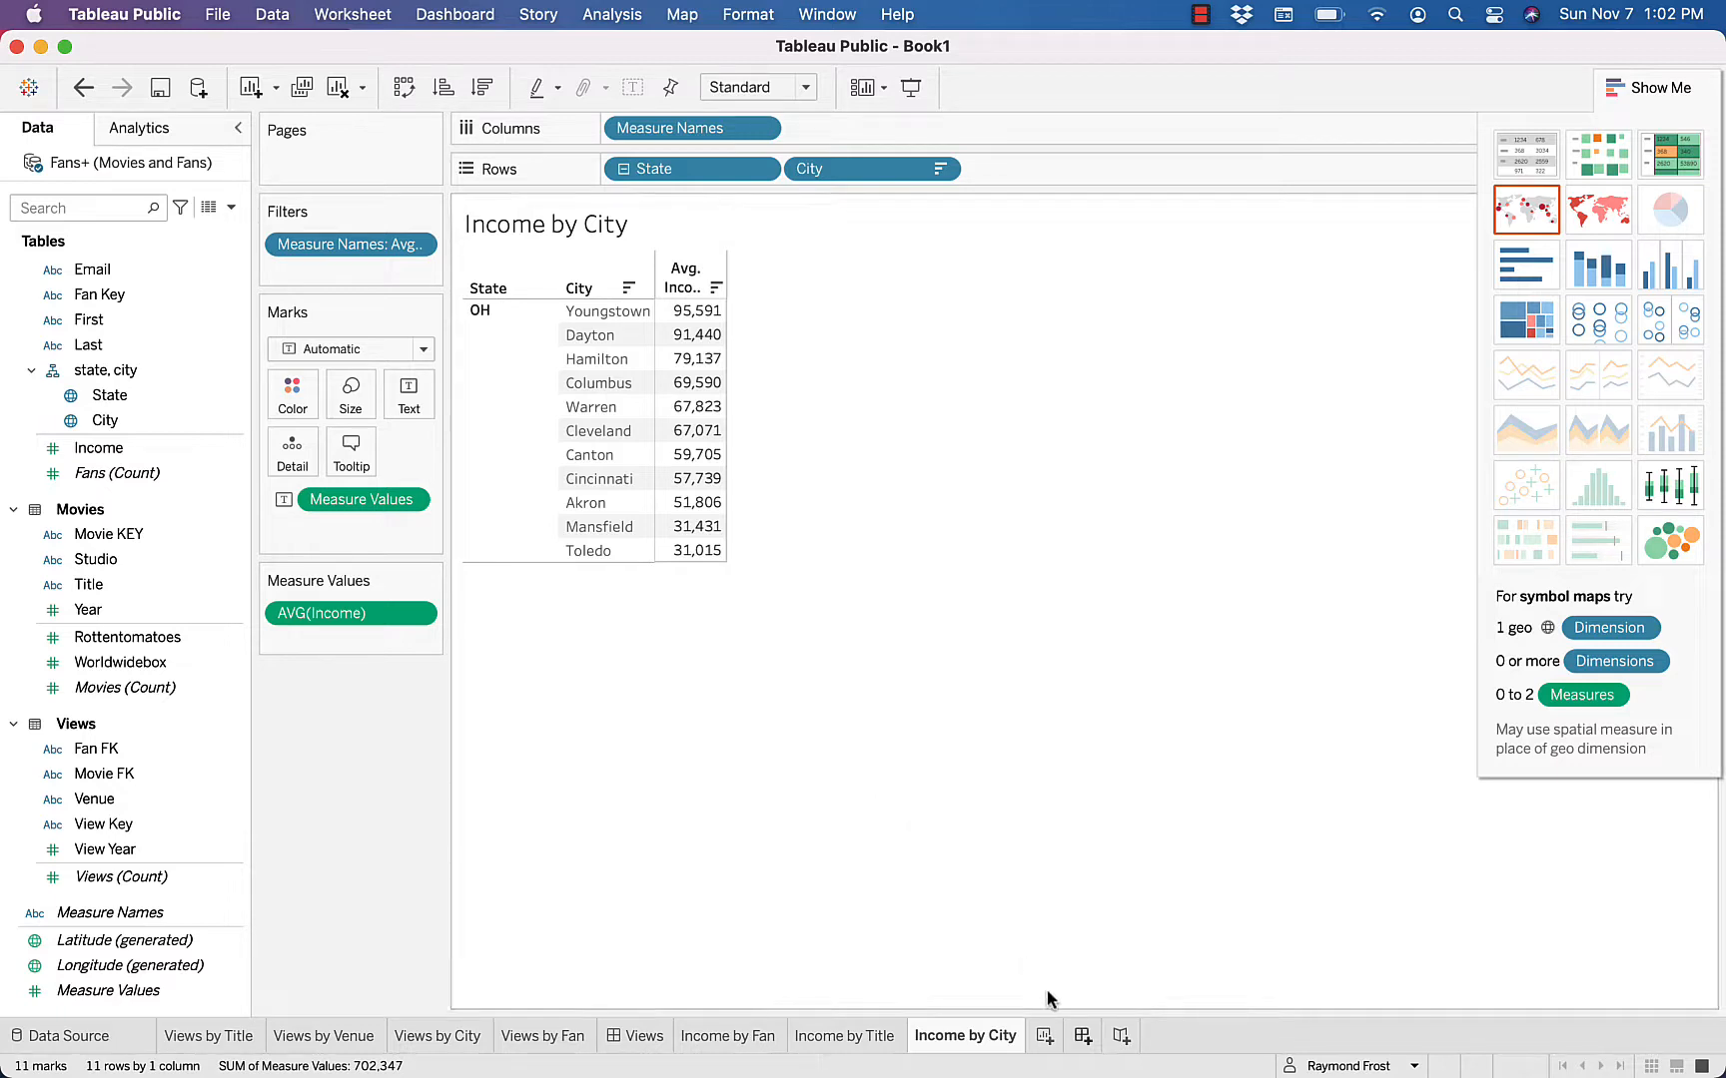
Create a new dashboard with Income by Fan on the left, Income by Title on the right and Income by City below Income by Title
{"action": "left_click", "coordinate": [1082, 1035]}
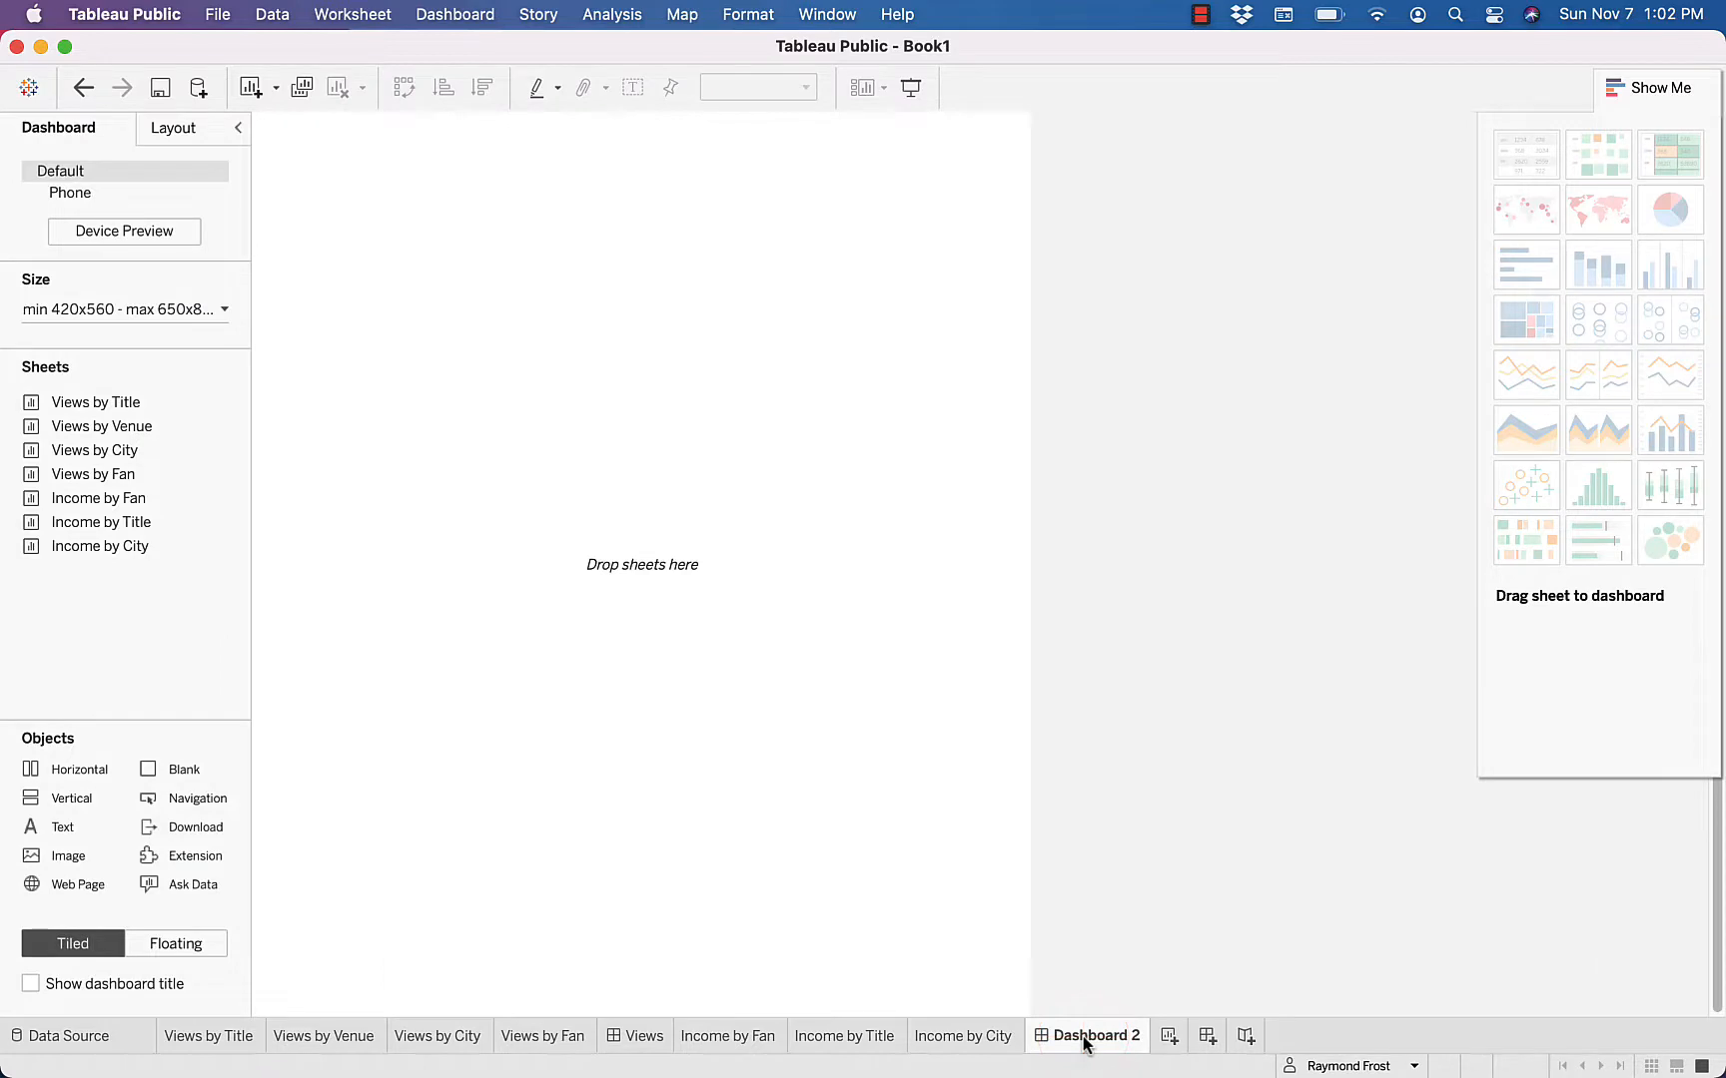
{"action": "mouse_move", "coordinate": [97, 499]}
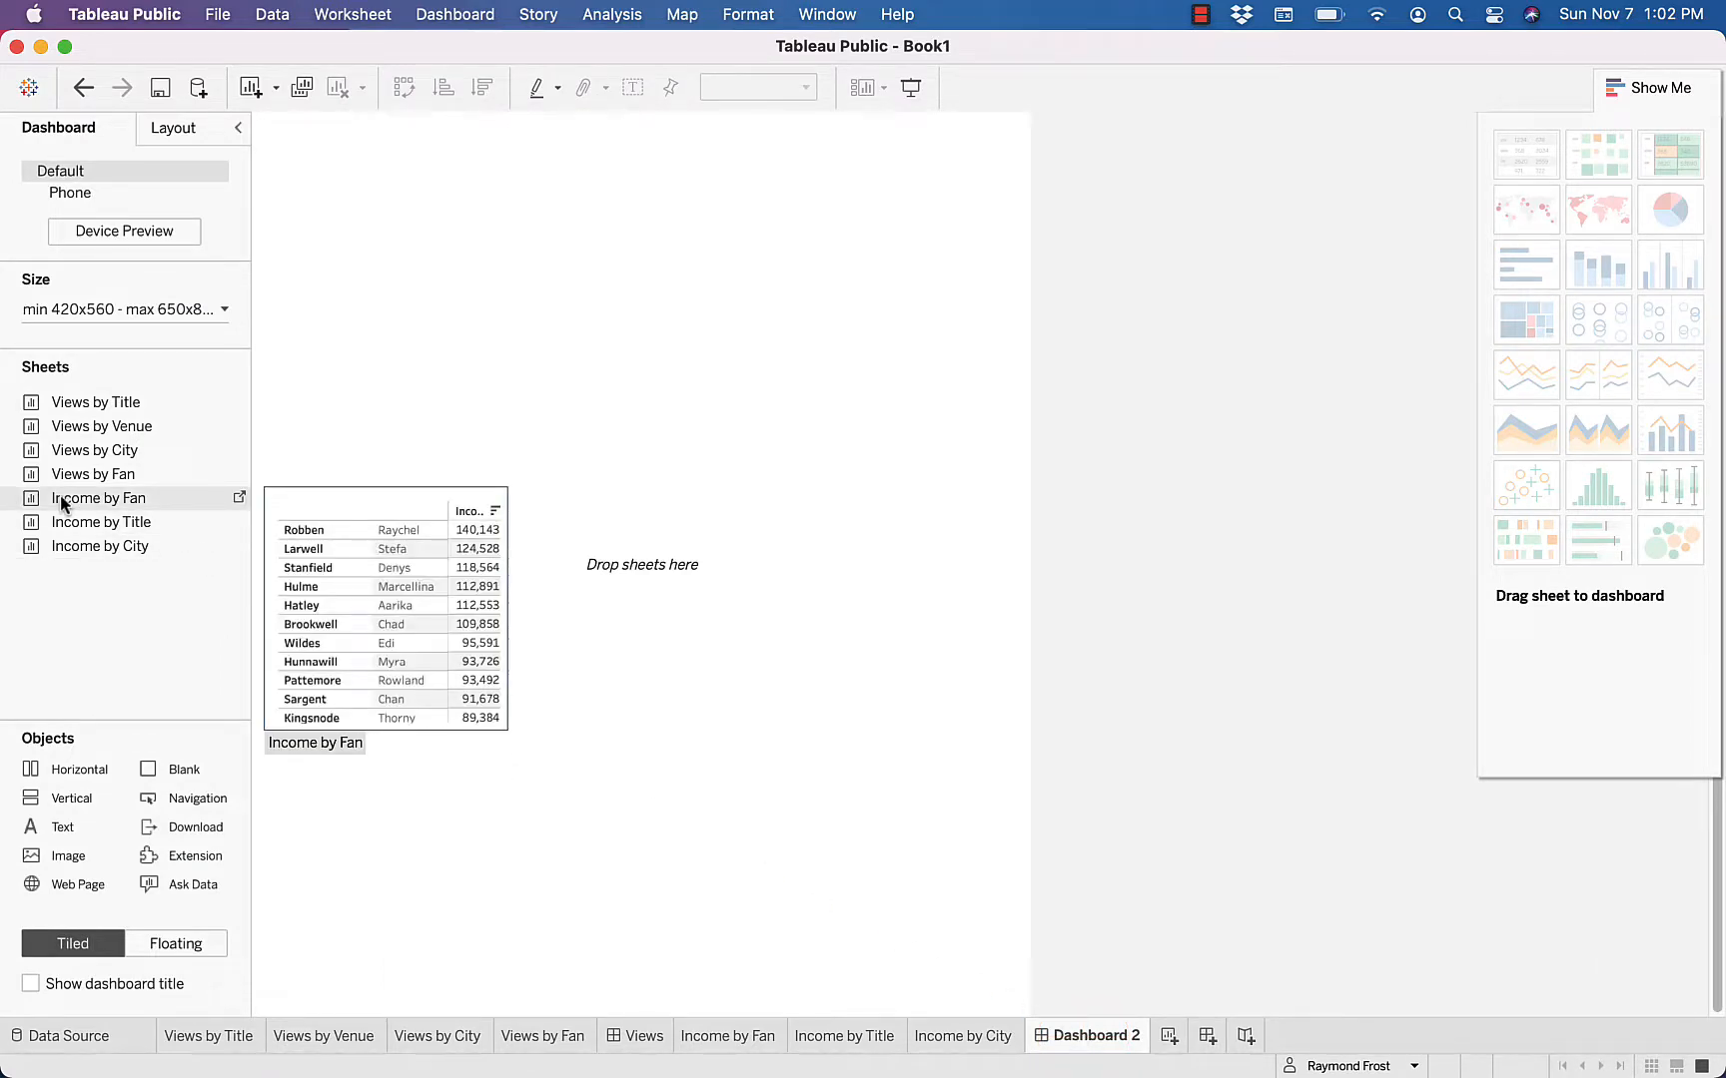
{"action": "left_click_drag", "start_coordinate": [59, 496], "coordinate": [406, 291]}
{"action": "mouse_move", "coordinate": [100, 527]}
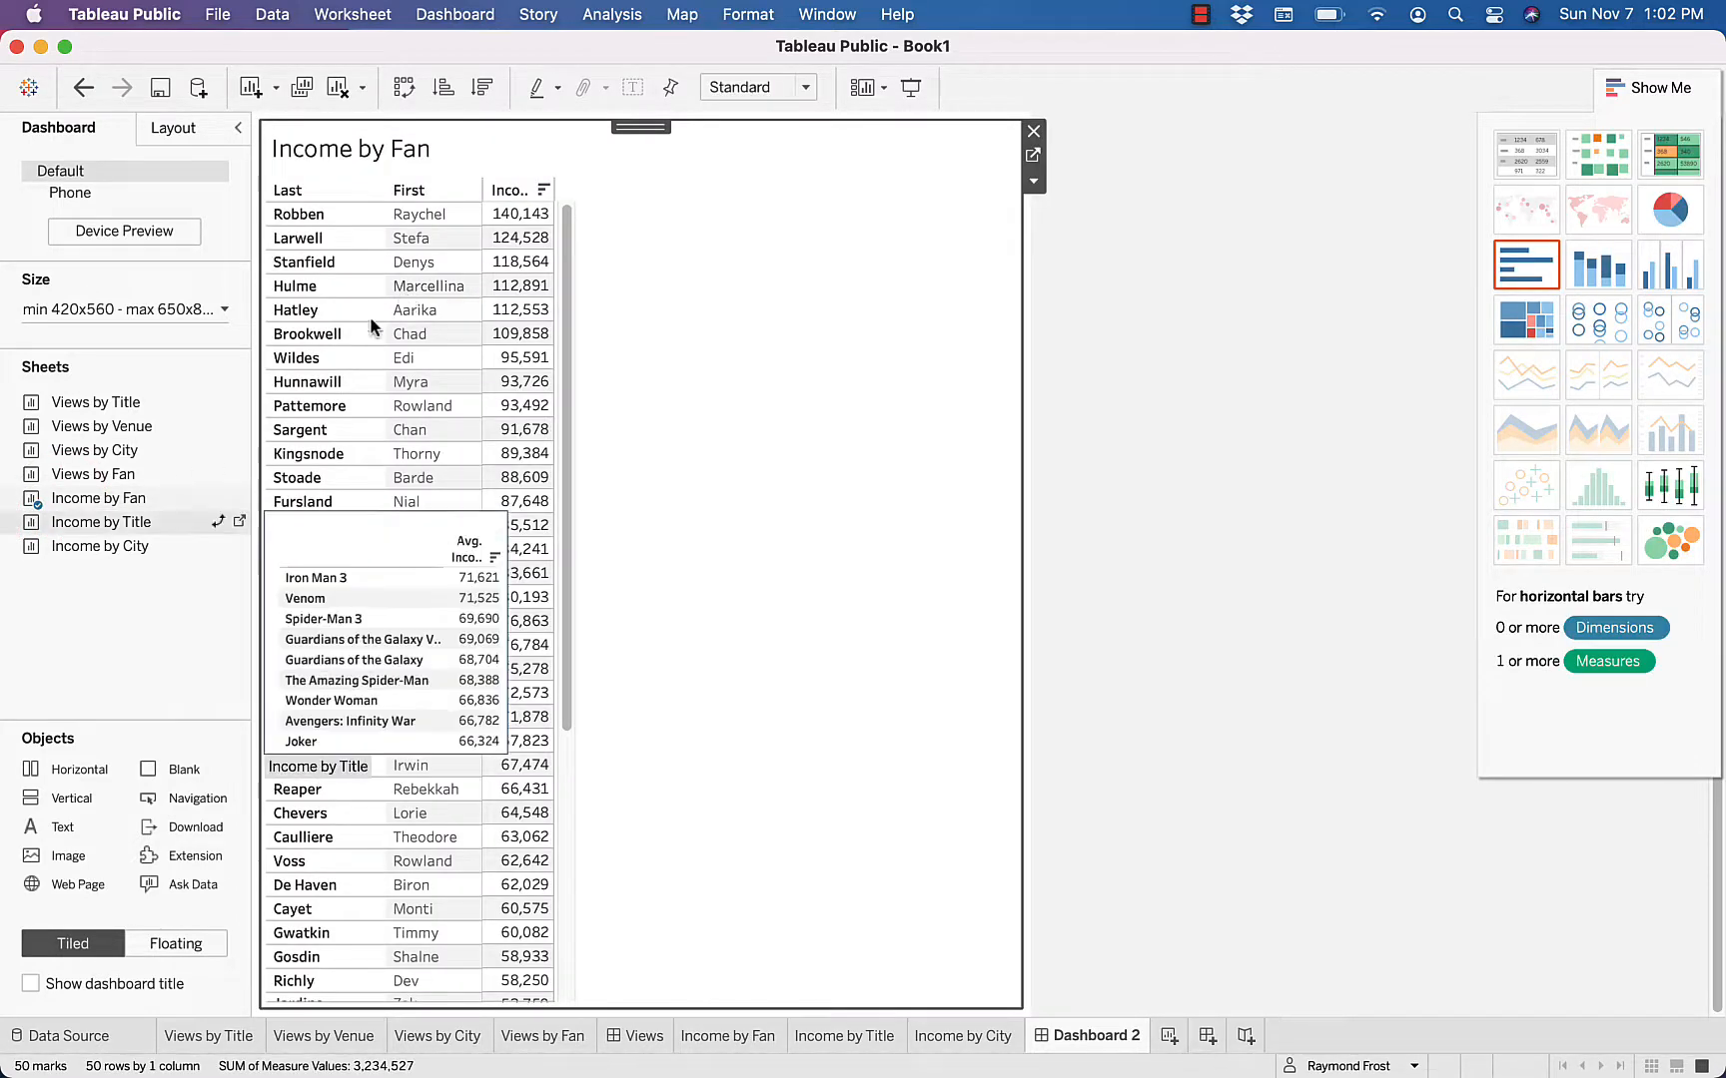
{"action": "left_click_drag", "start_coordinate": [96, 525], "coordinate": [795, 424]}
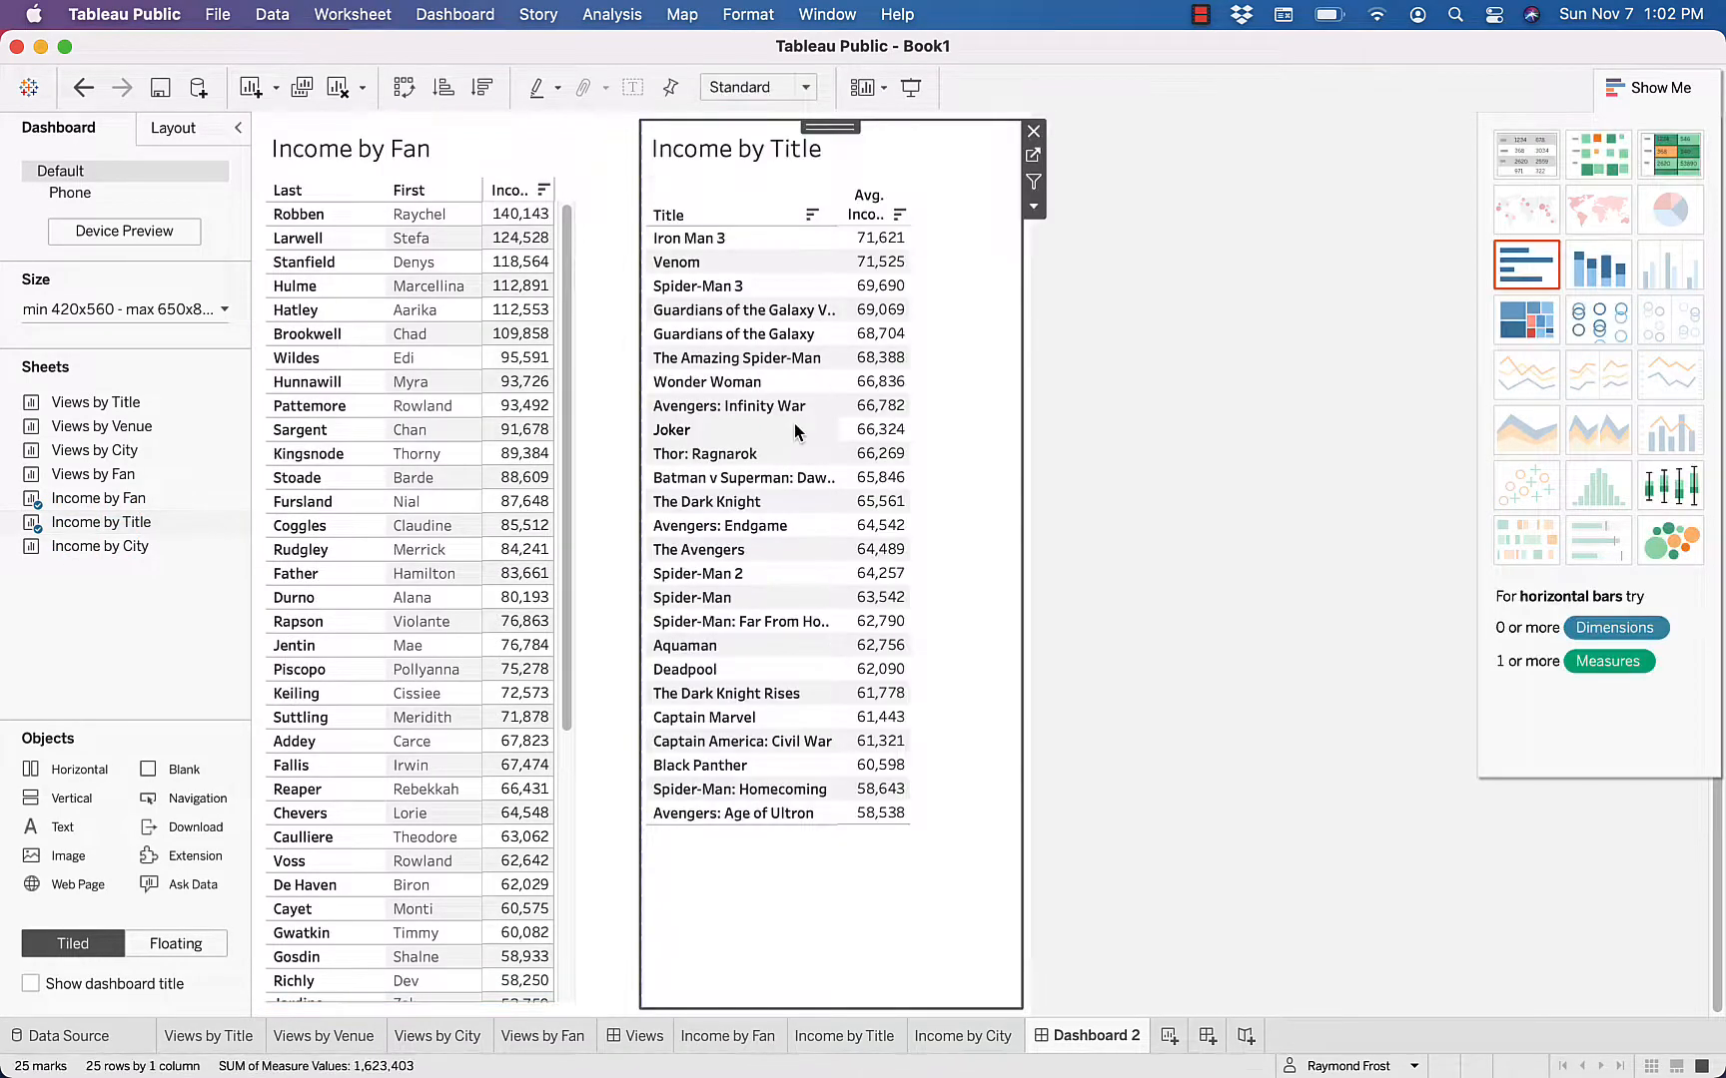
{"action": "mouse_move", "coordinate": [91, 547]}
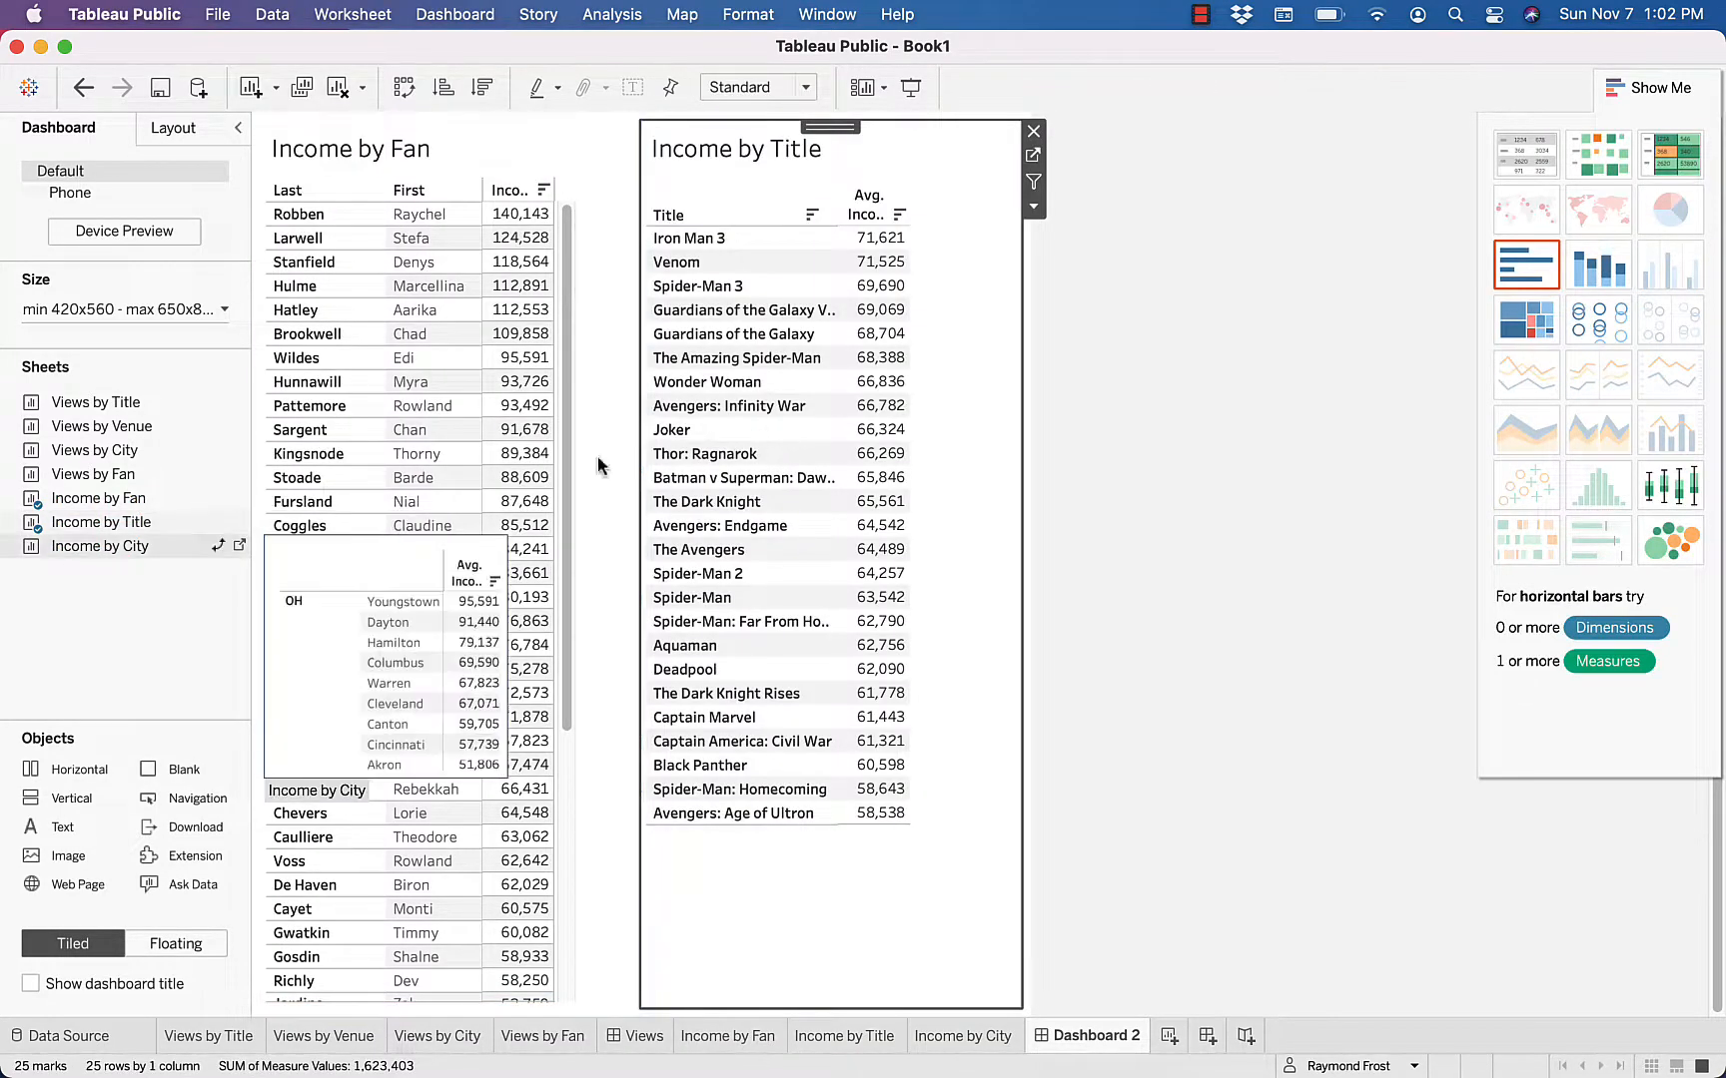
{"action": "left_click_drag", "start_coordinate": [91, 548], "coordinate": [785, 754]}
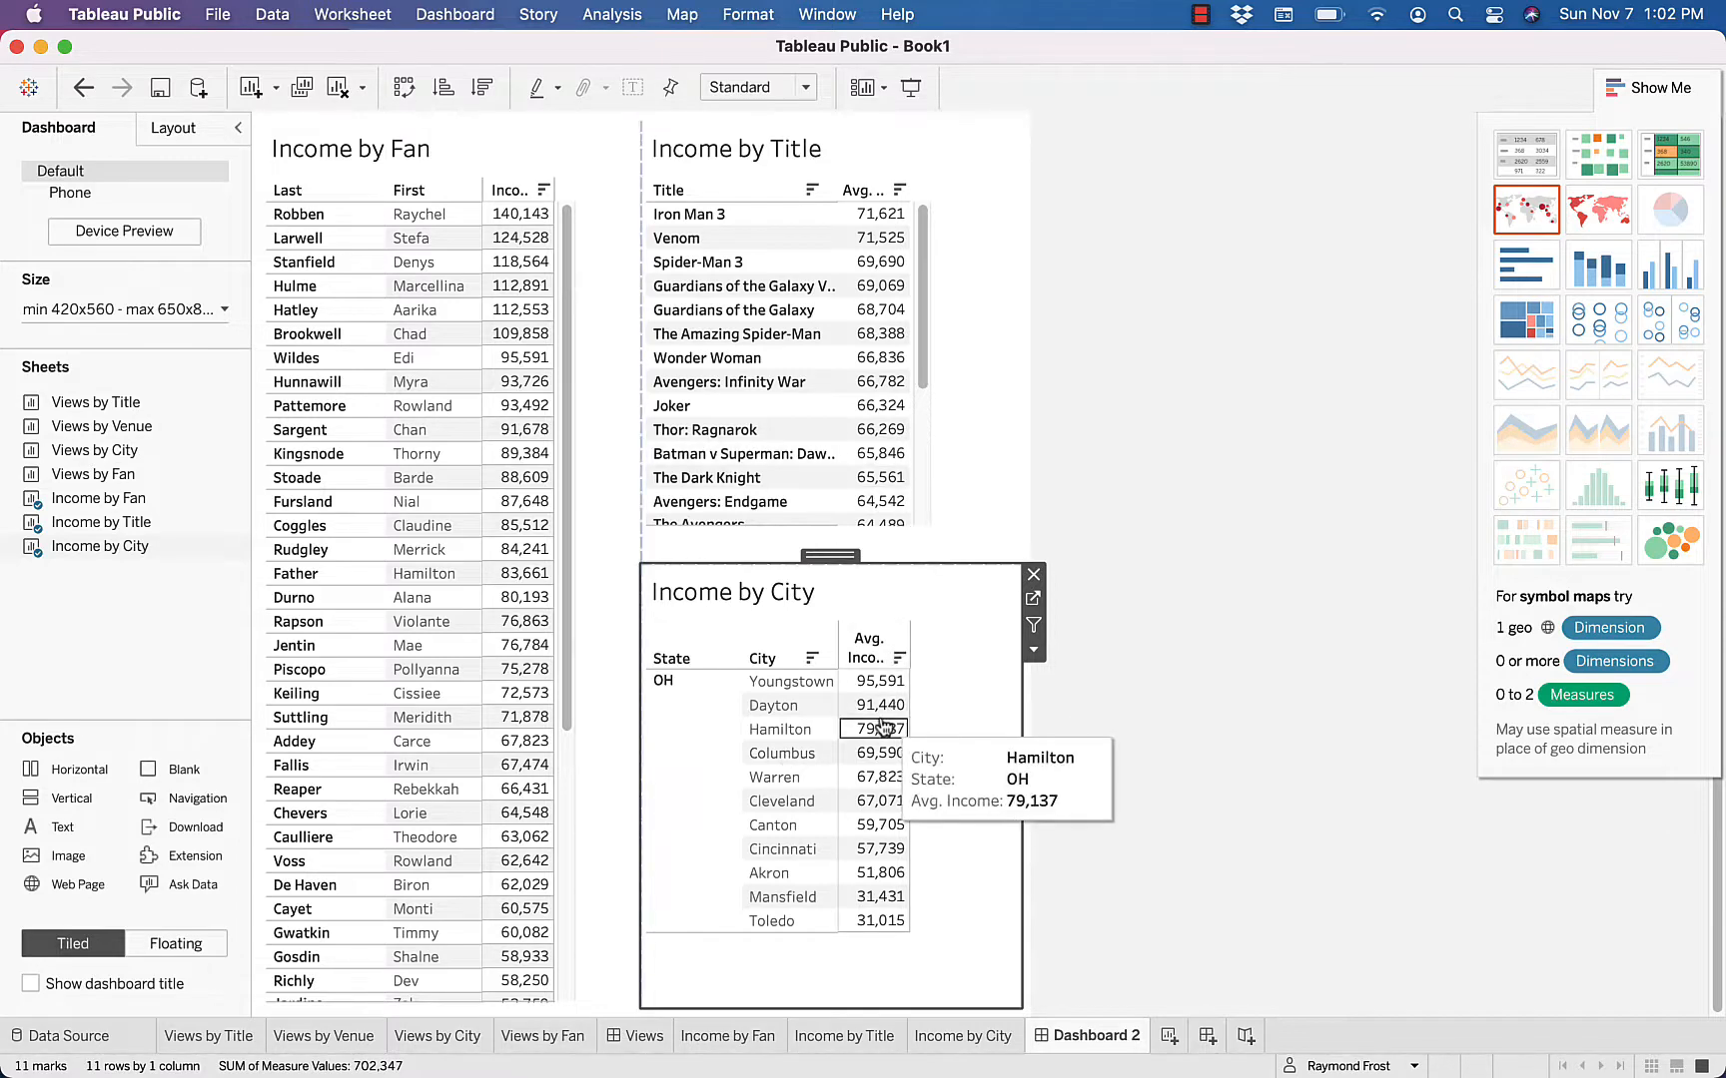
Rename the new dashboard as Income
{"action": "double_click", "coordinate": [1091, 1035]}
{"action": "type", "text": "Income"}
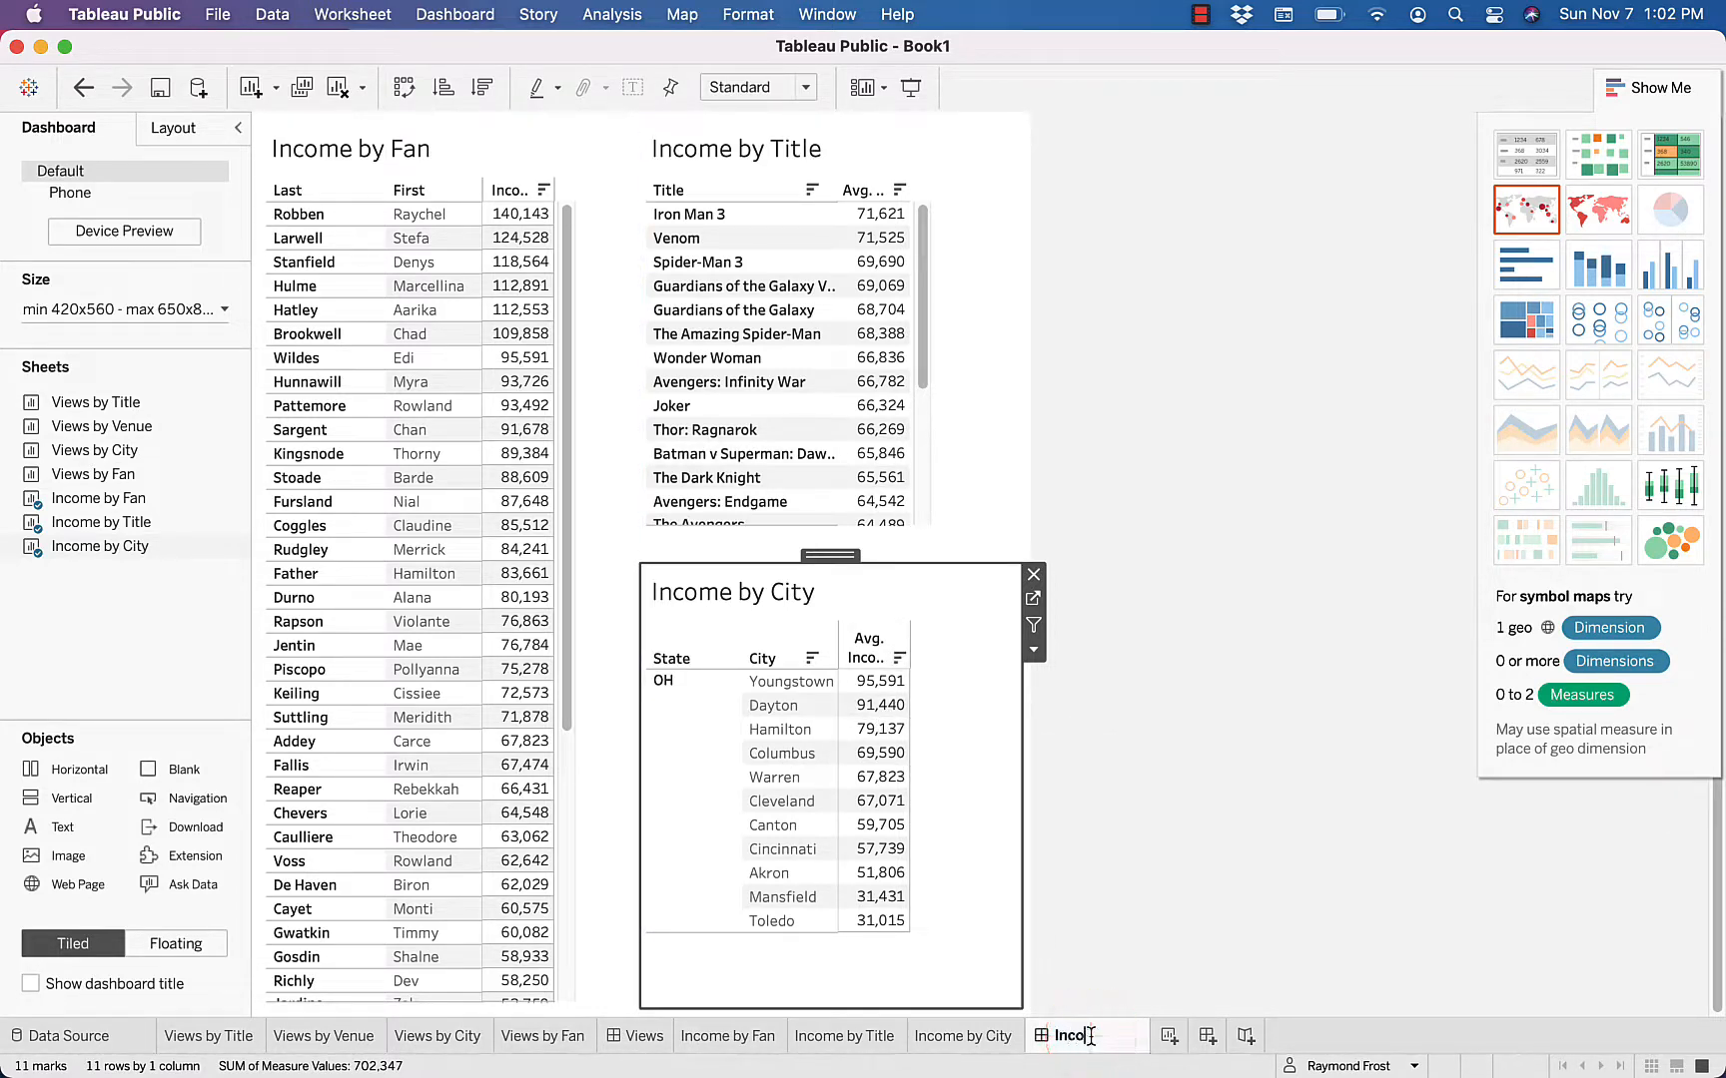
{"action": "key", "text": "Return"}
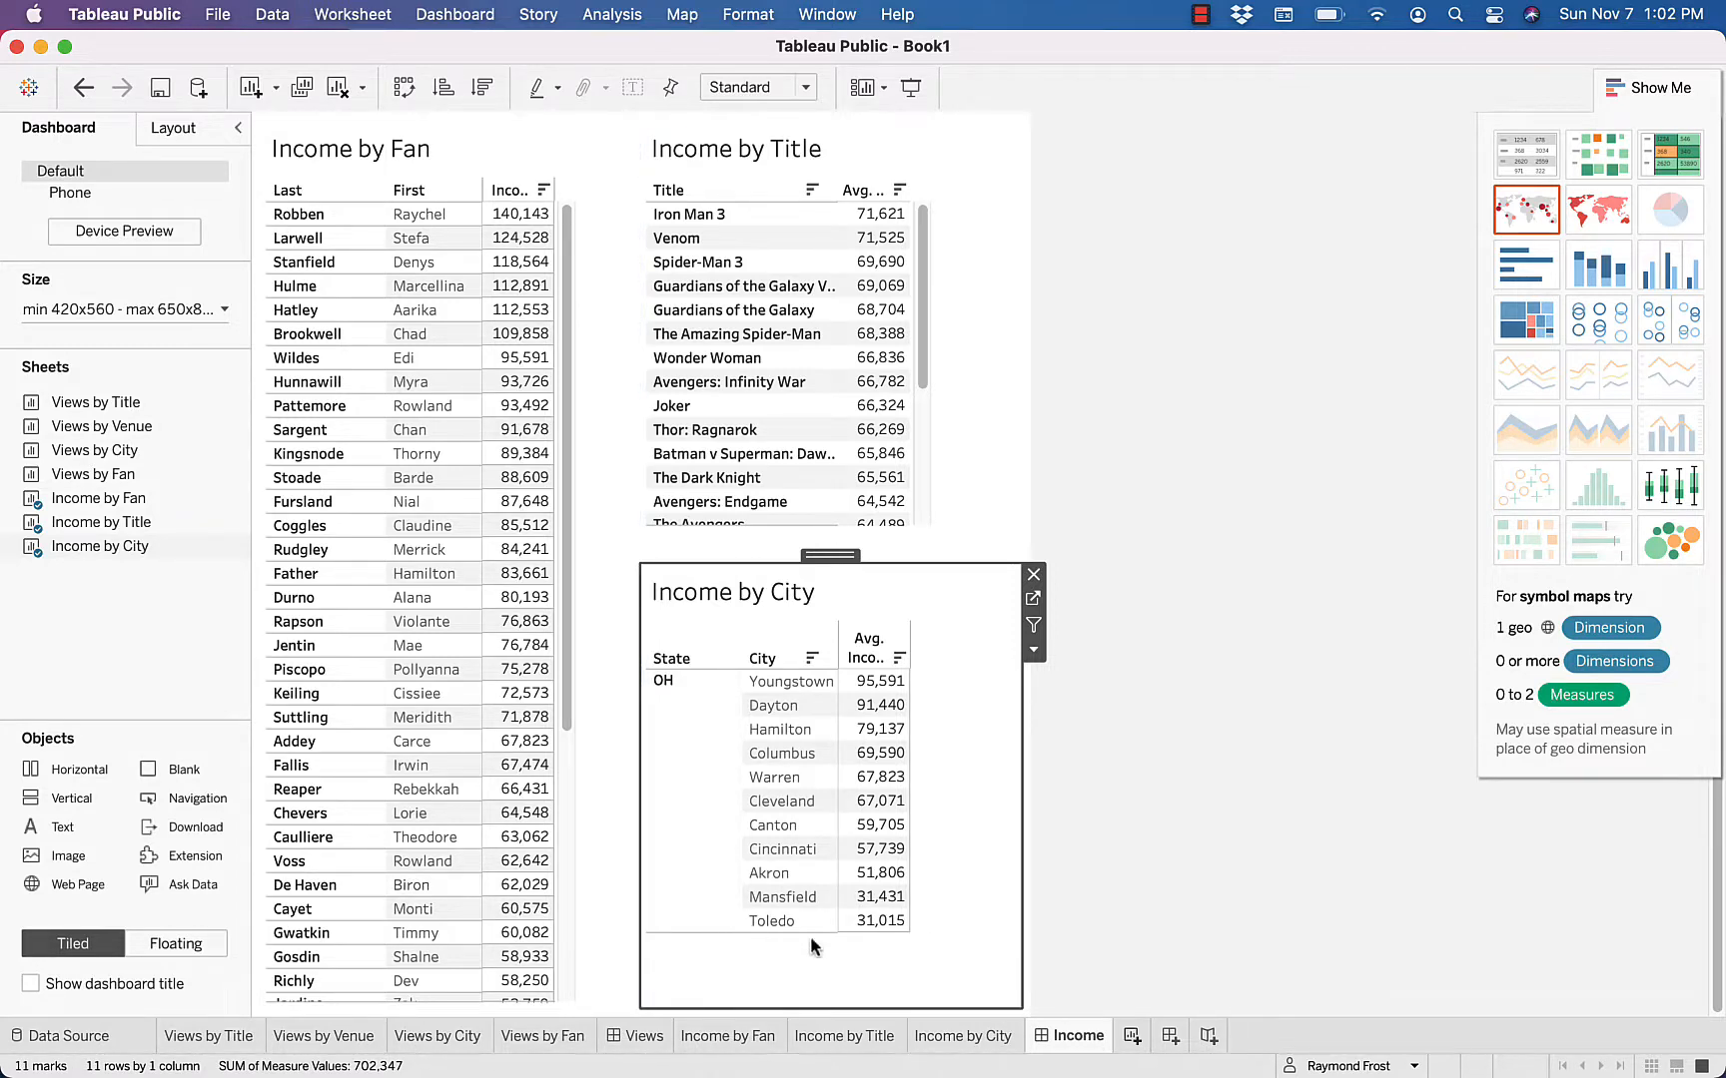
Create a new worksheet with a symbol map of the City field, sizing the marks by average Income
{"action": "left_click", "coordinate": [1129, 1037]}
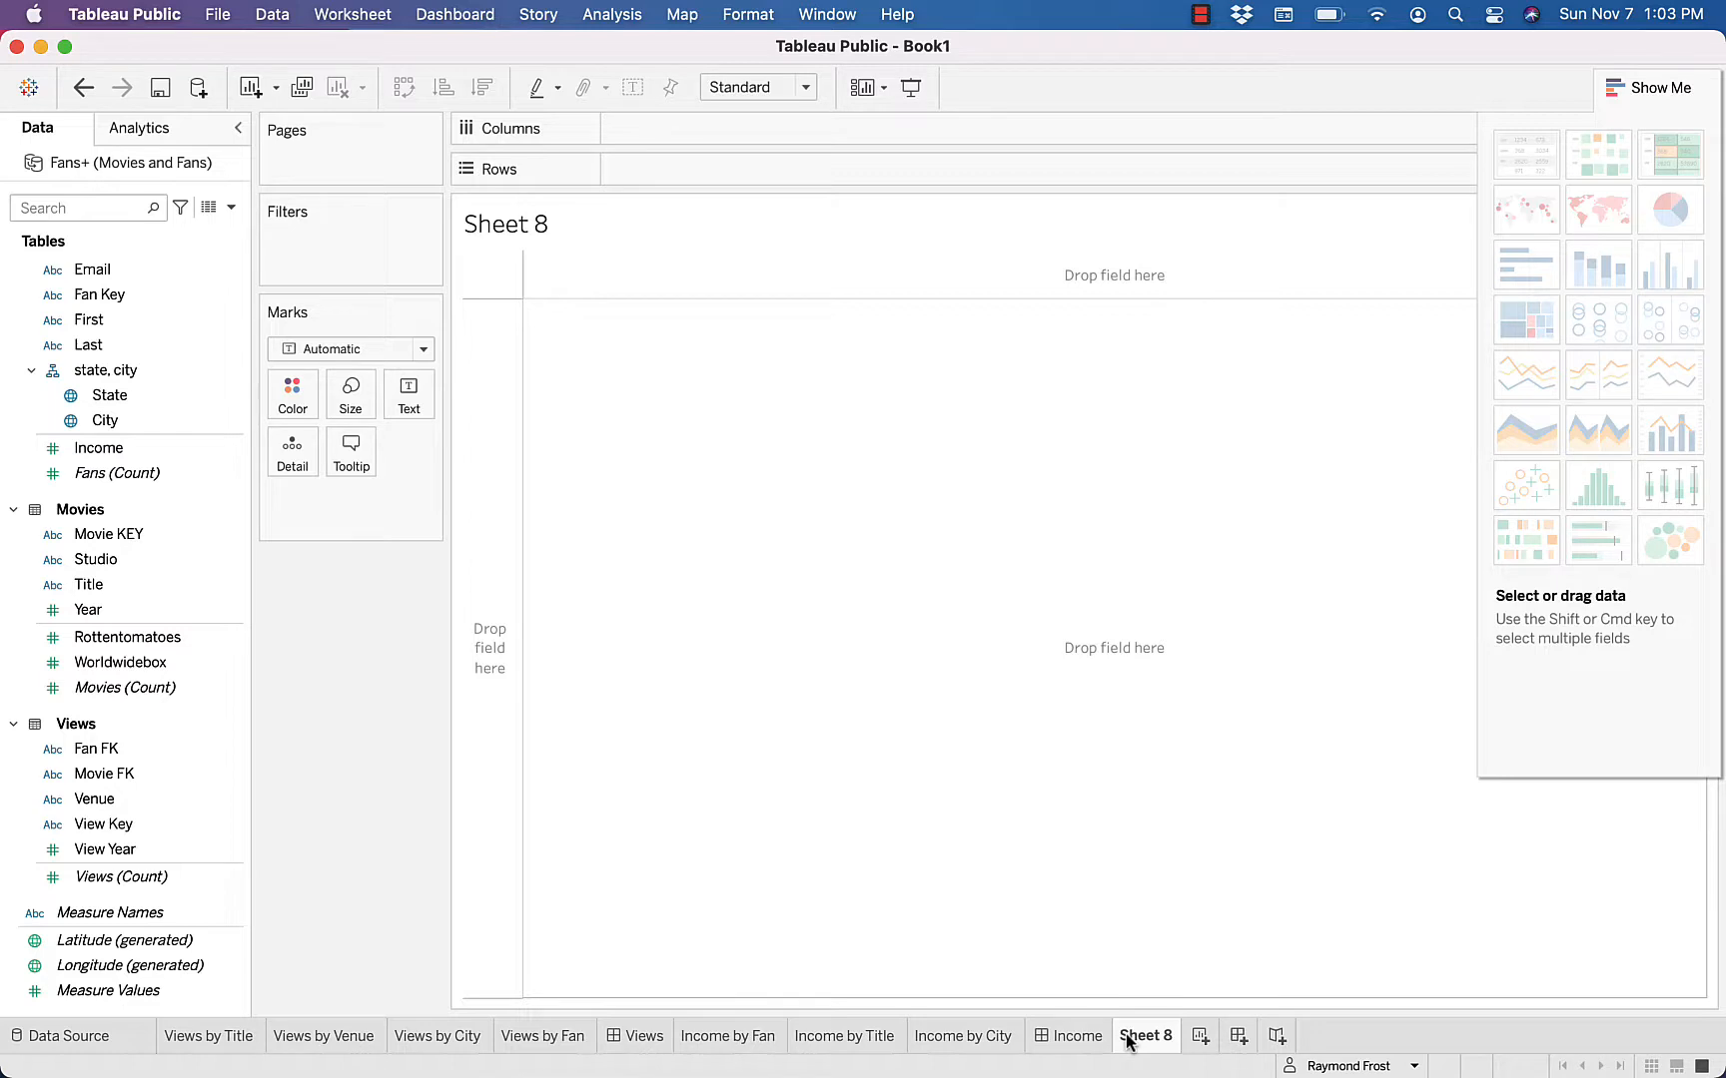
{"action": "double_click", "coordinate": [103, 420]}
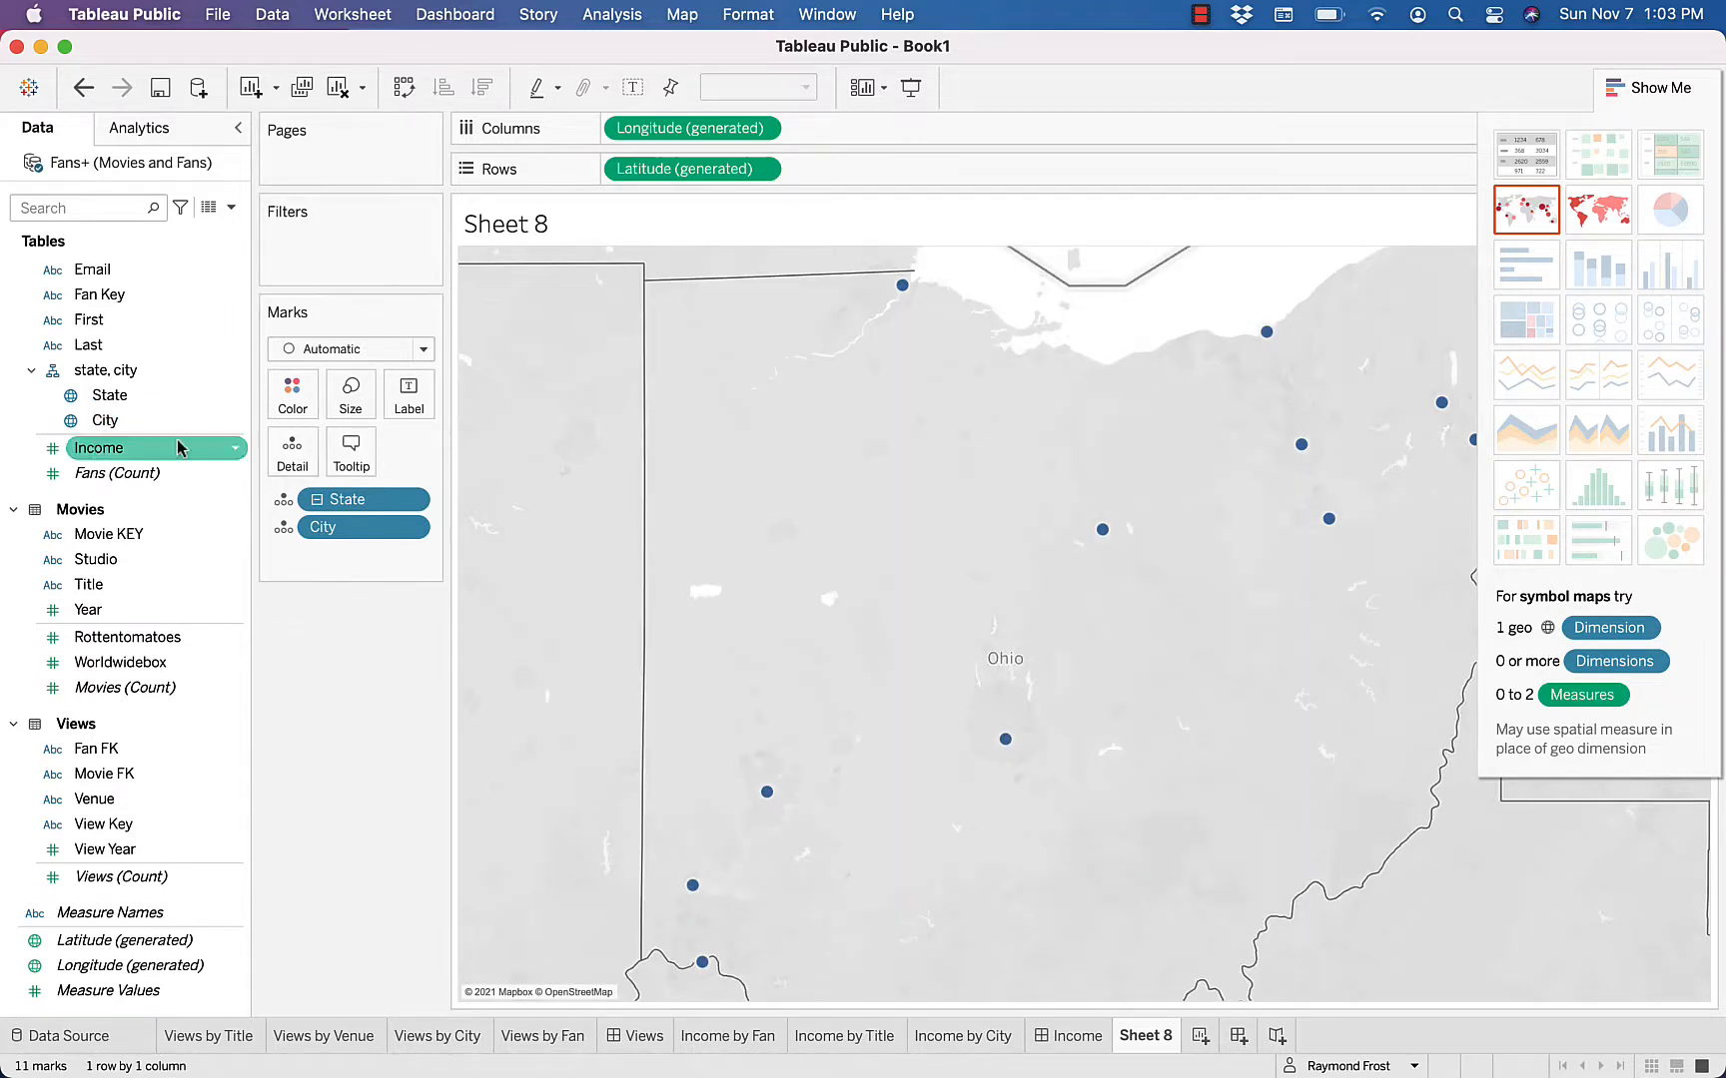
{"action": "double_click", "coordinate": [99, 449]}
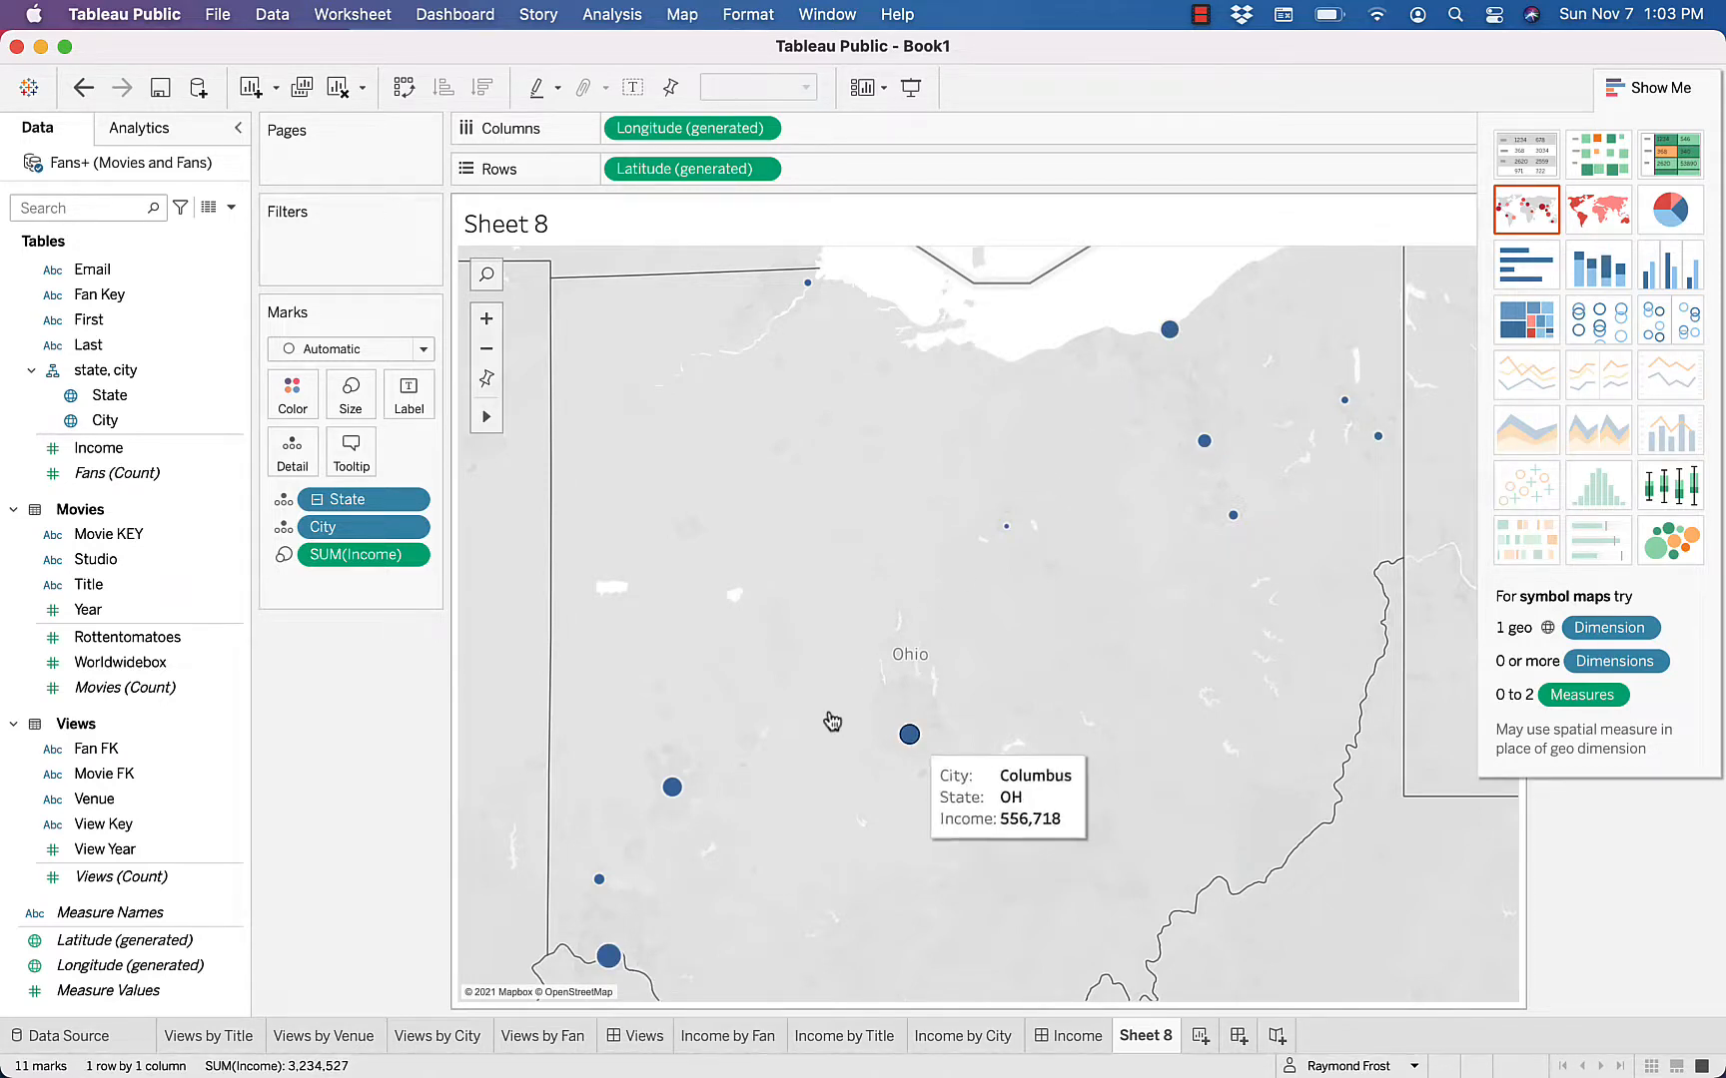
{"action": "left_click", "coordinate": [411, 556]}
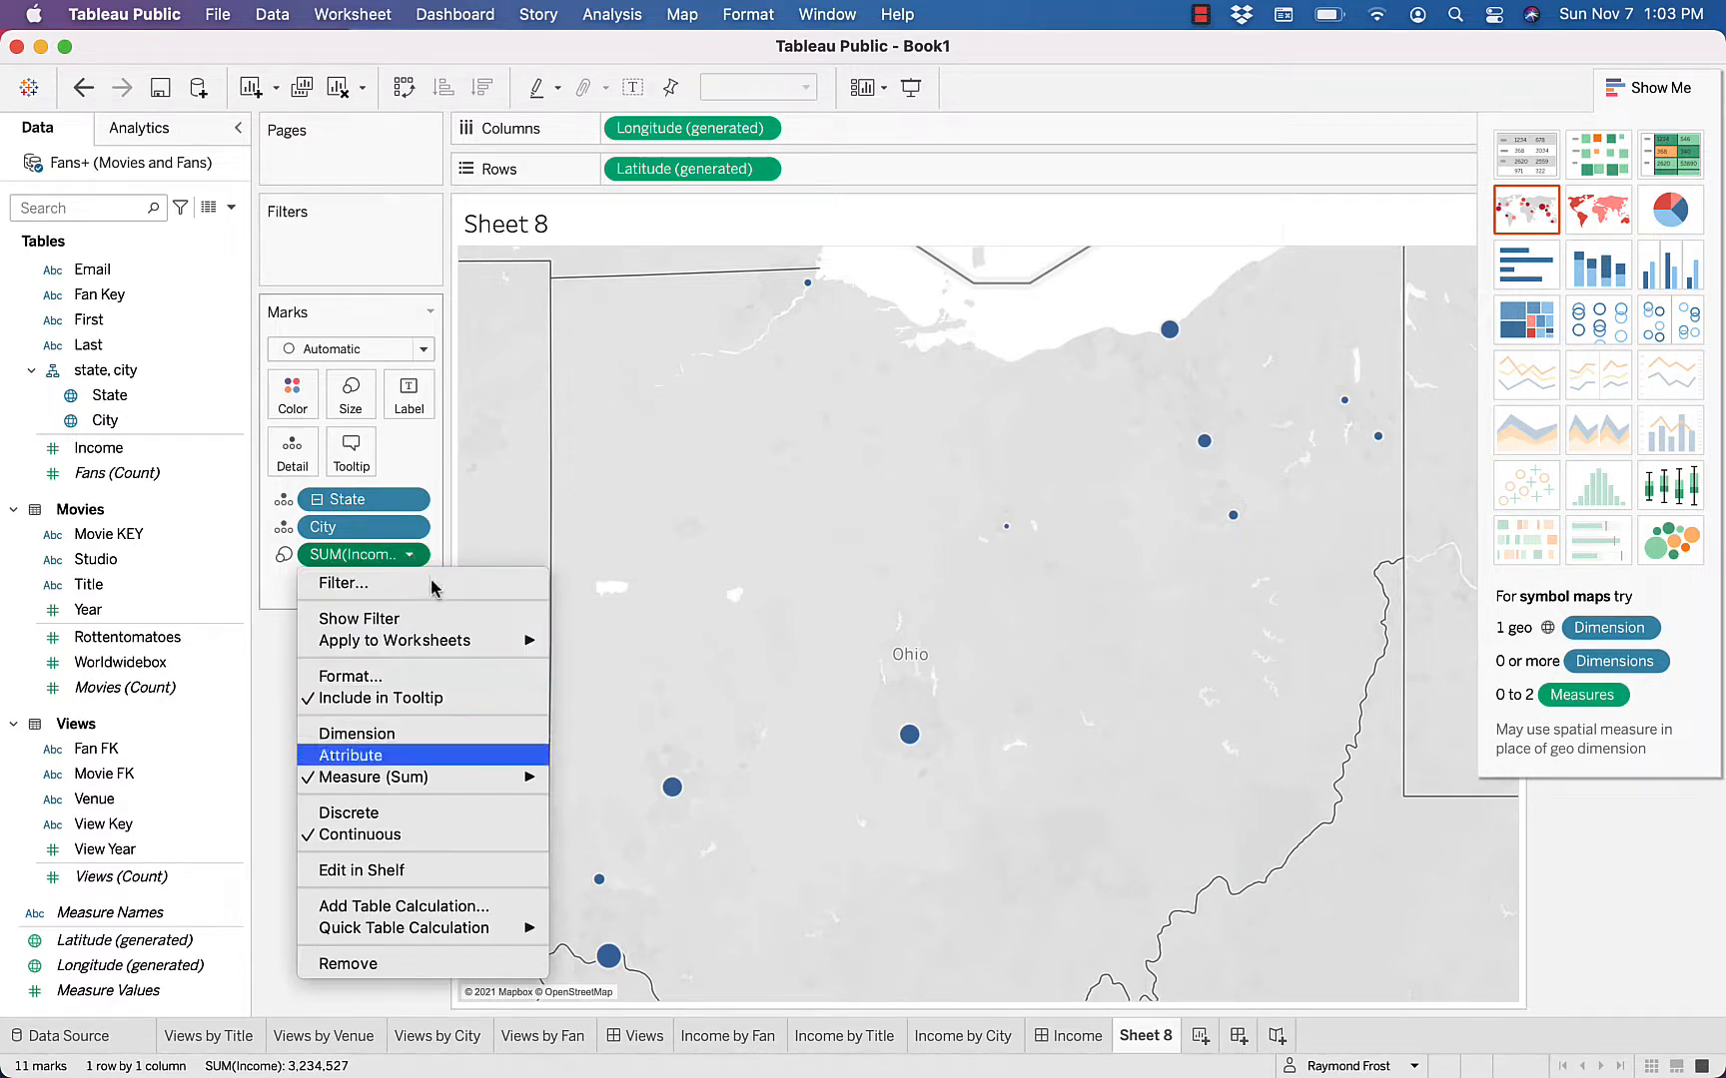
{"action": "mouse_move", "coordinate": [539, 778]}
{"action": "left_click", "coordinate": [593, 804]}
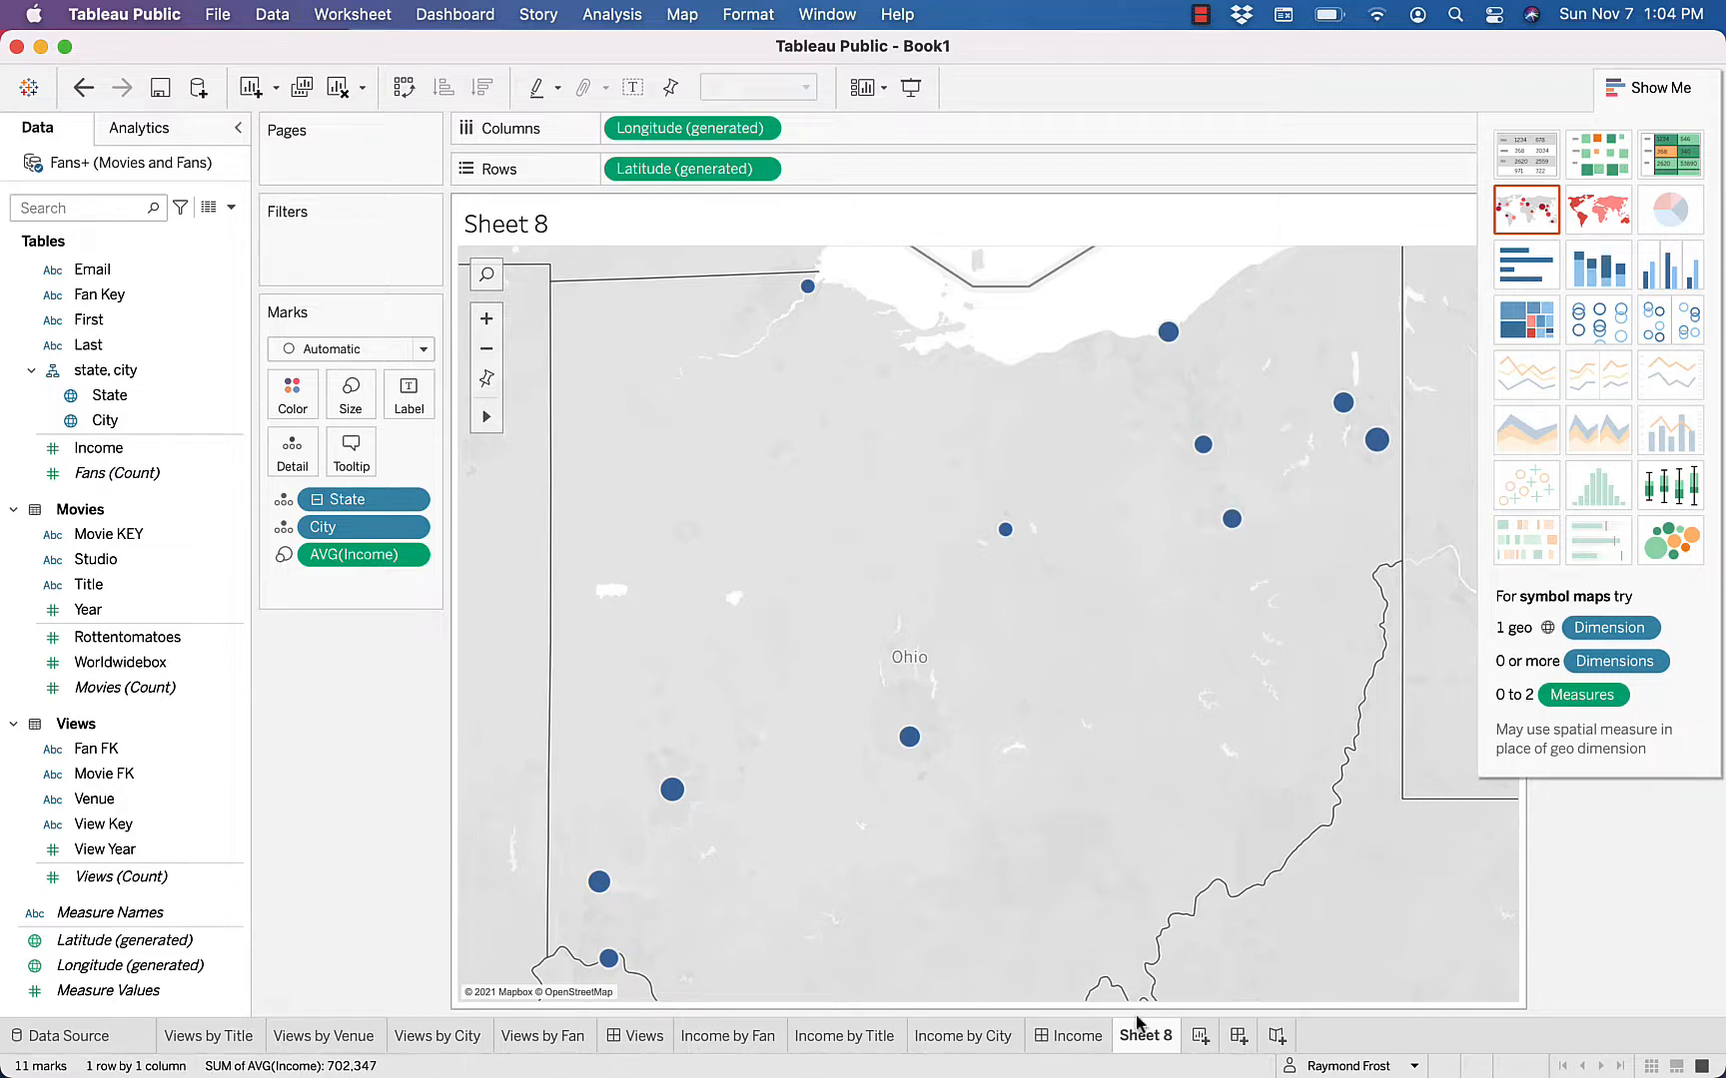
Rename Sheet 8 as Income Map
{"action": "mouse_move", "coordinate": [1140, 1042]}
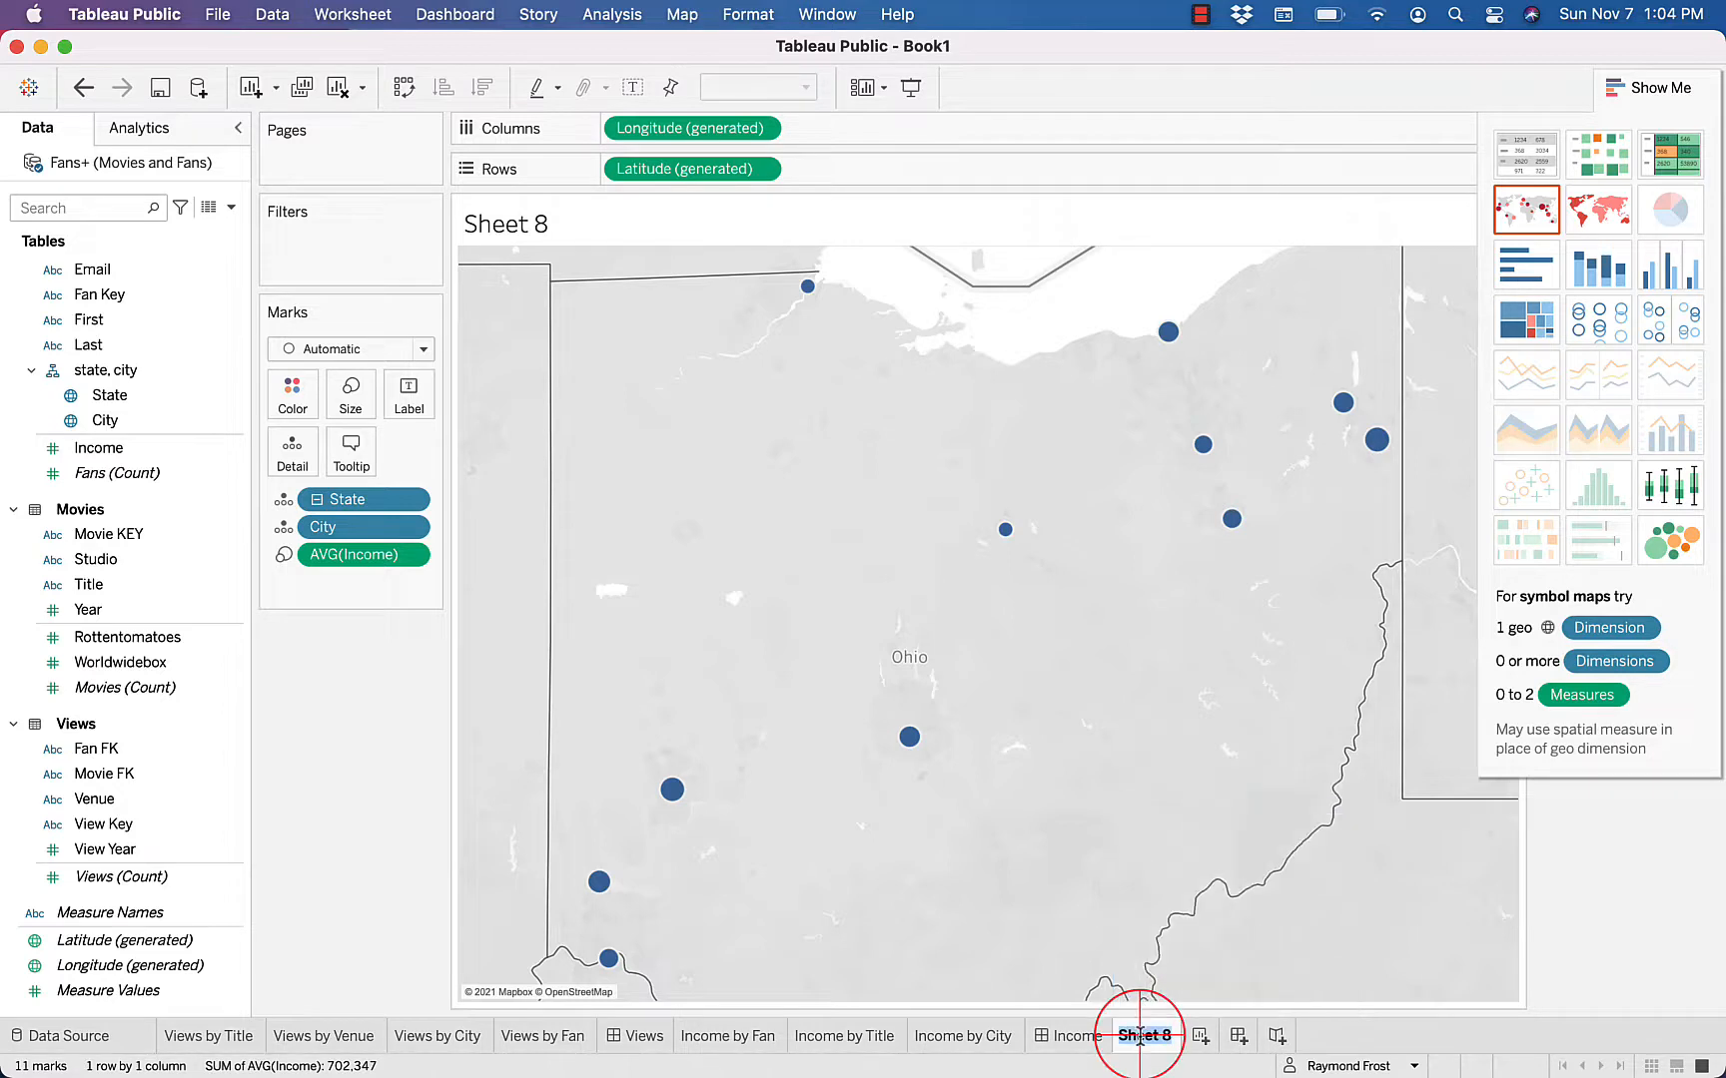
{"action": "double_click", "coordinate": [1140, 1041]}
{"action": "type", "text": "Income "}
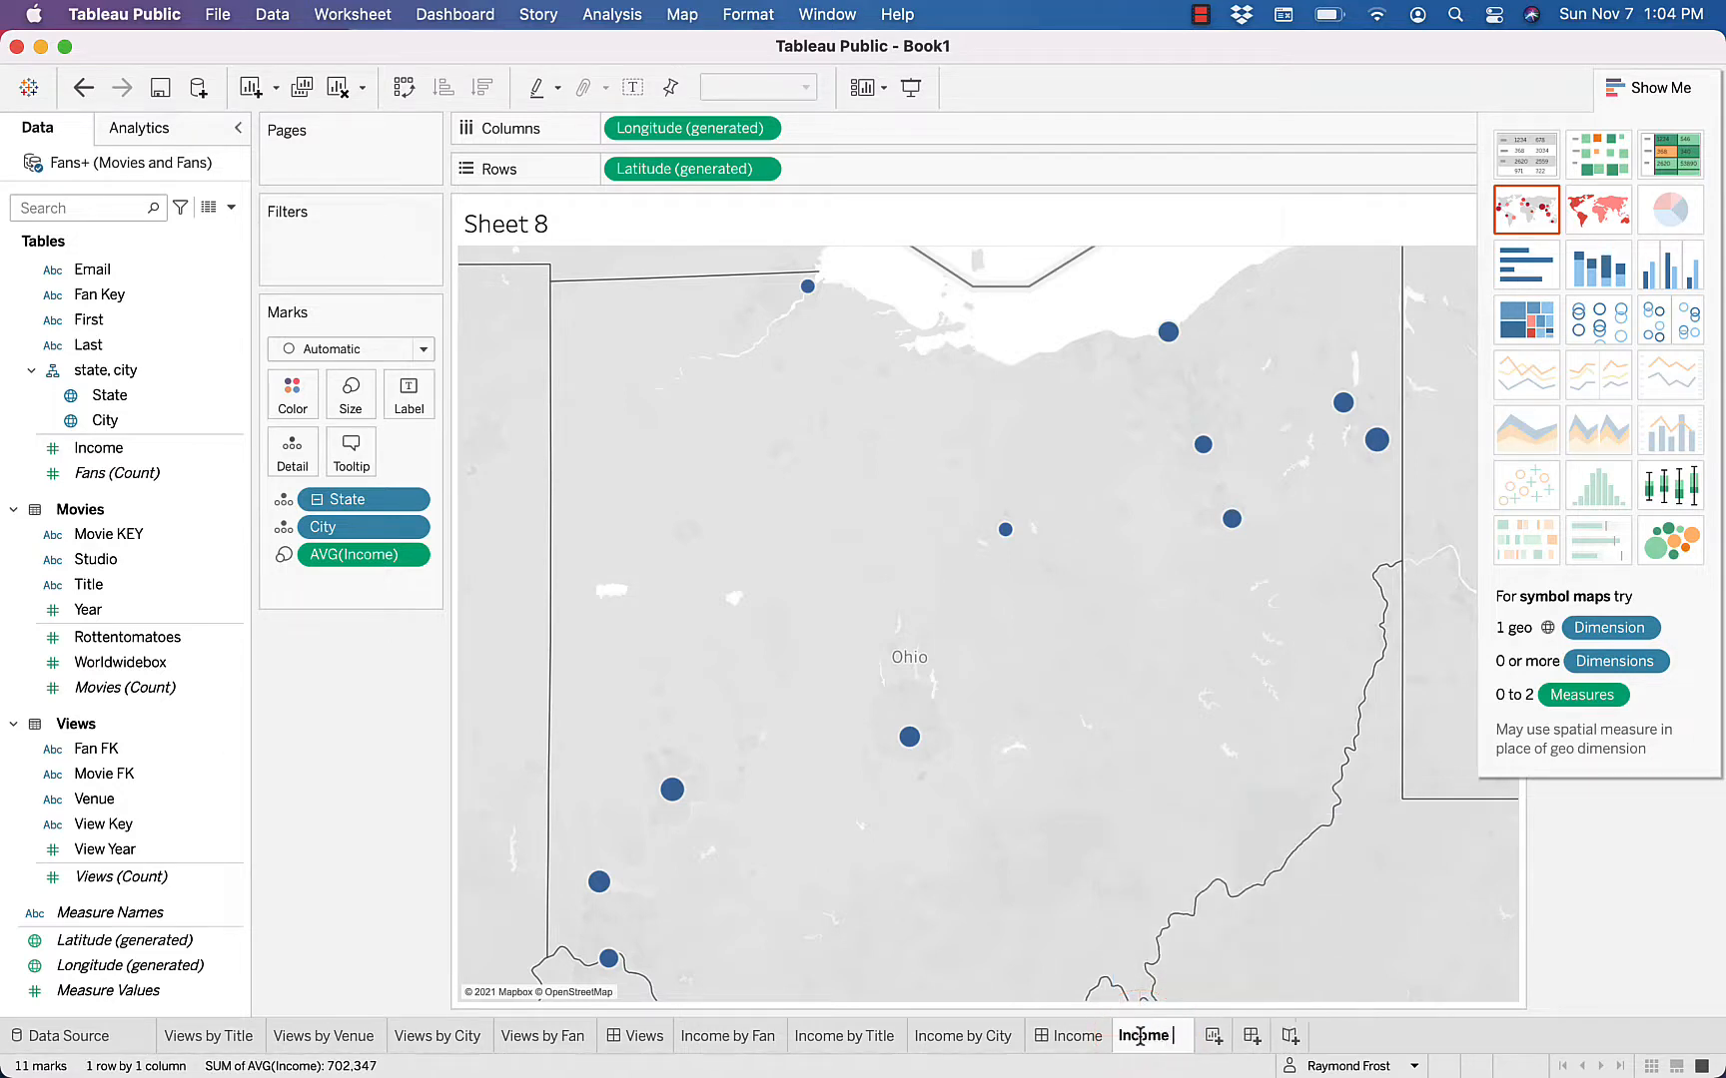
{"action": "type", "text": "Map"}
{"action": "key", "text": "Return"}
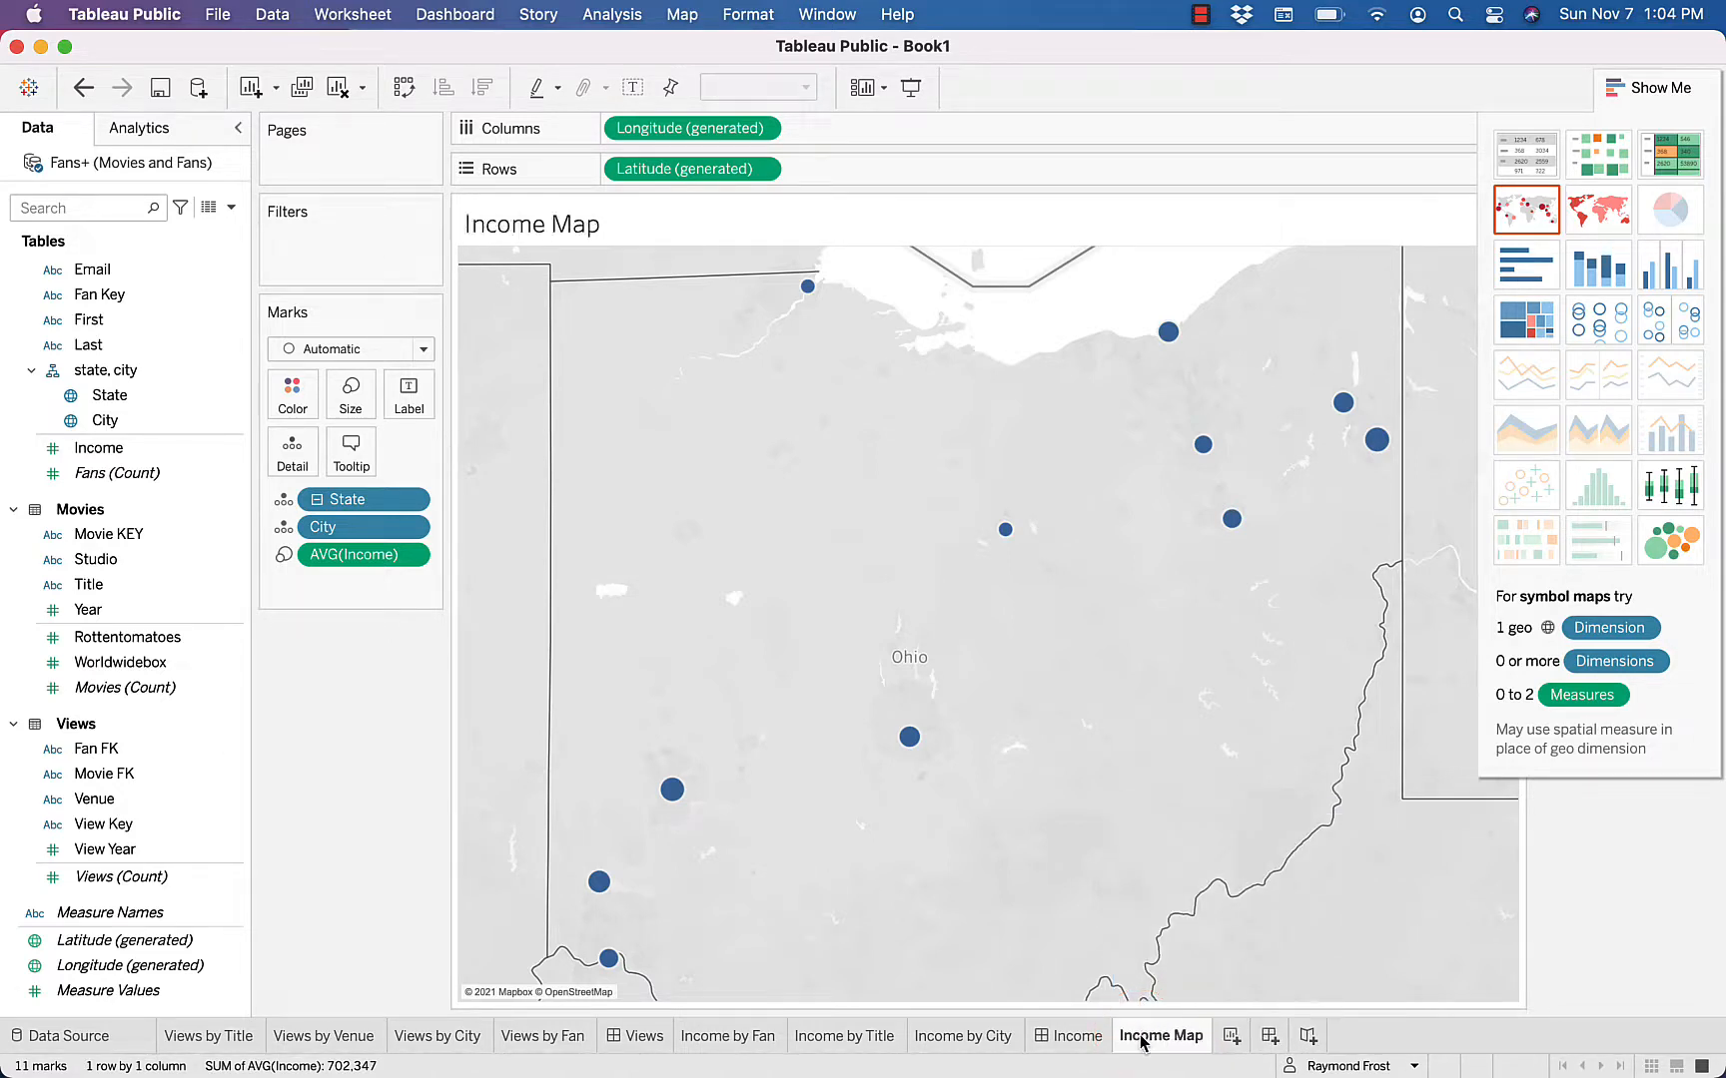
Label the marks on the income map with their city names
{"action": "mouse_move", "coordinate": [660, 792]}
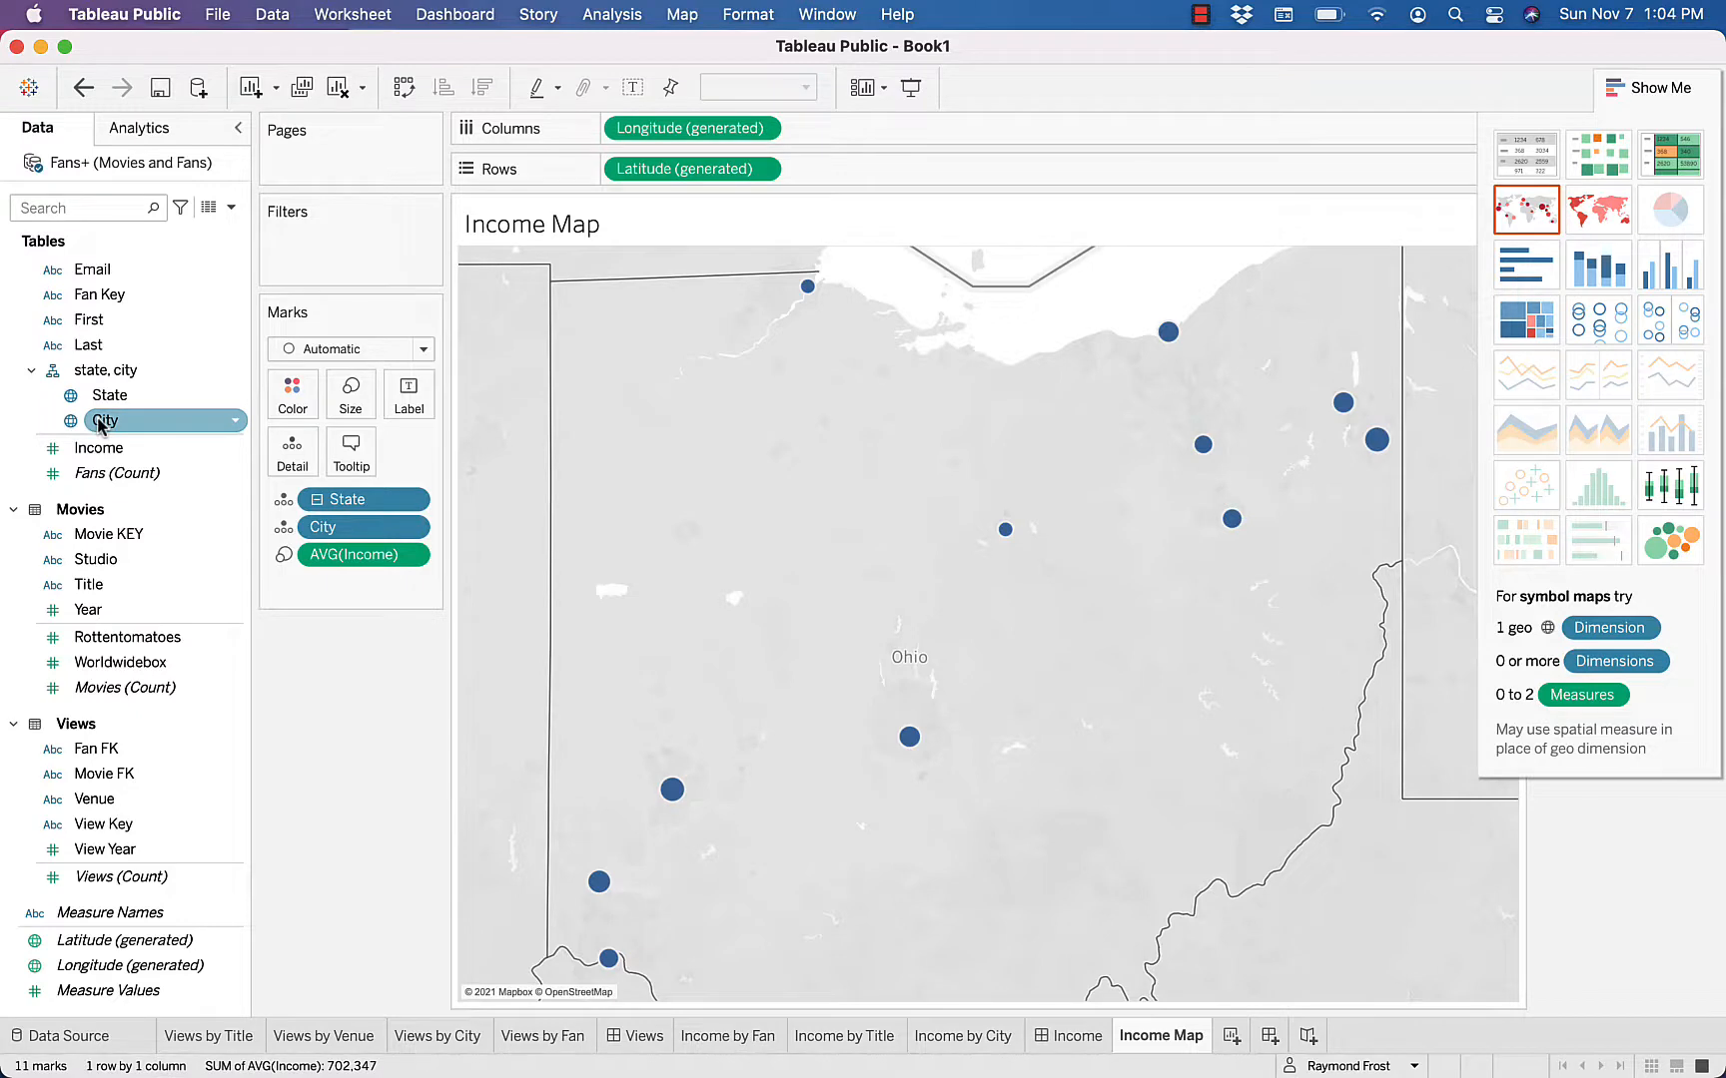
{"action": "left_click_drag", "start_coordinate": [101, 424], "coordinate": [405, 397]}
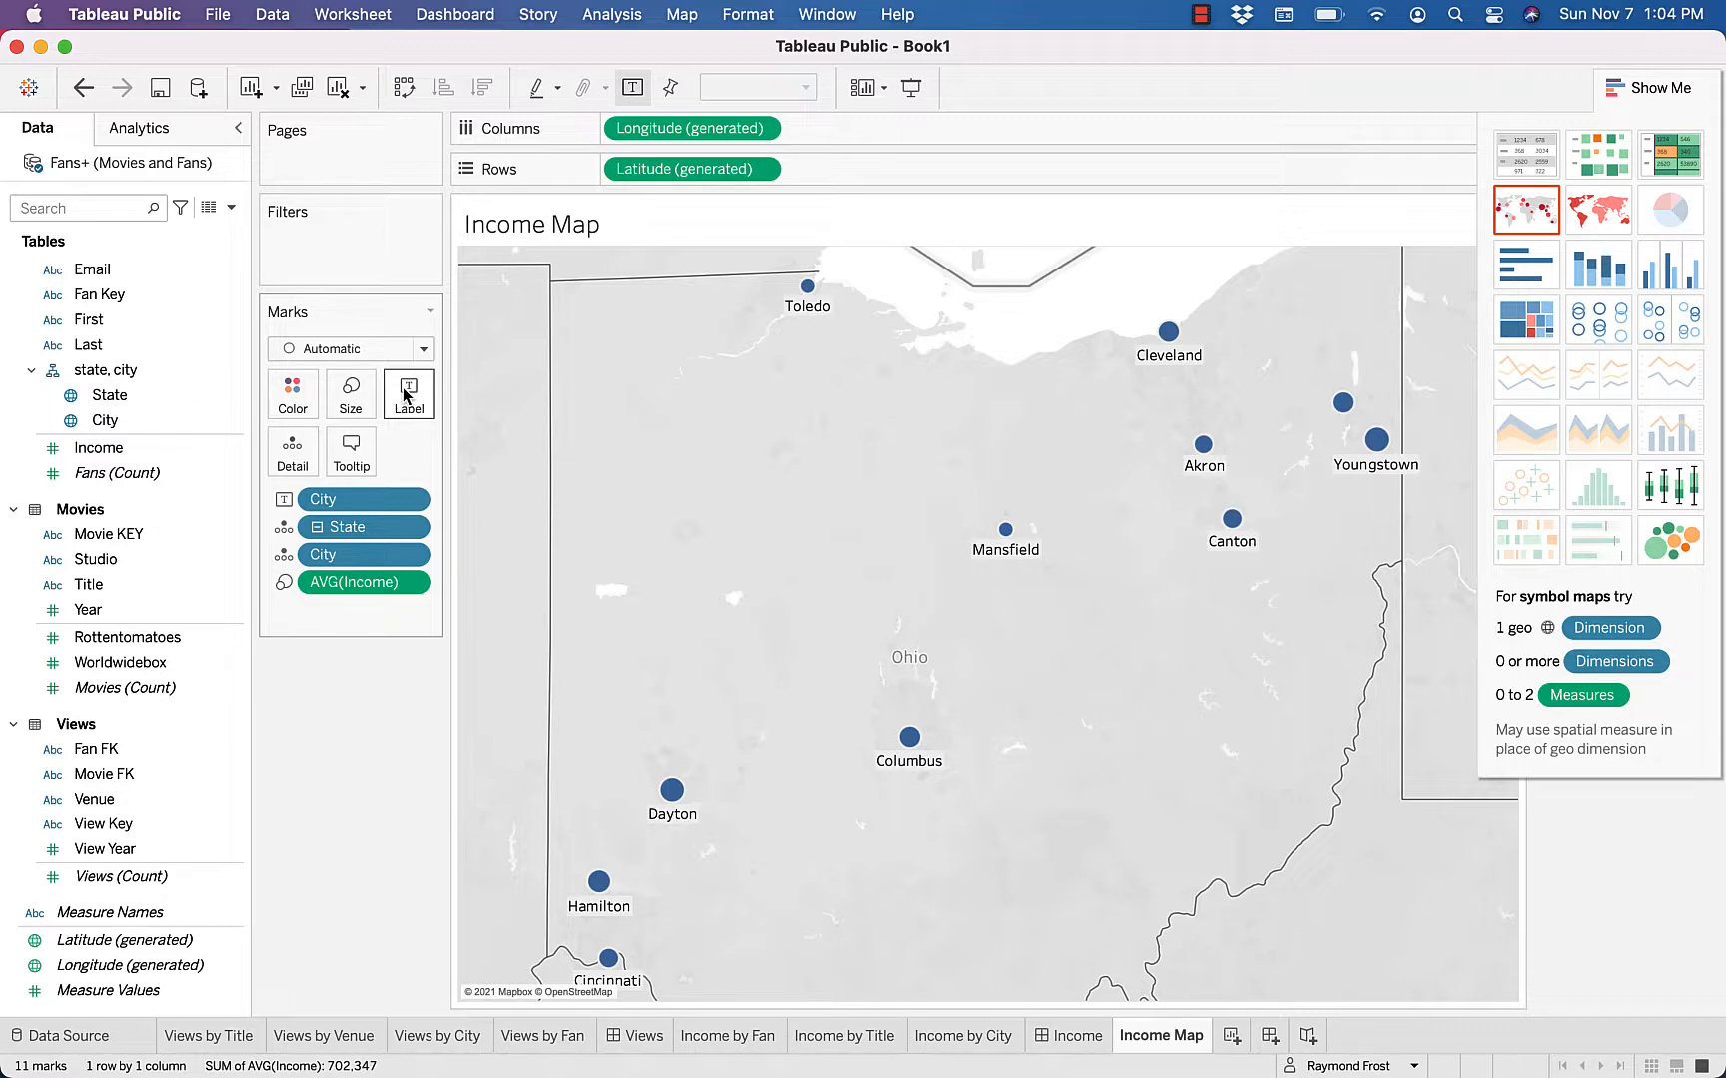
Create a new worksheet with the Income field and show it as a histogram
{"action": "left_click", "coordinate": [1232, 1036]}
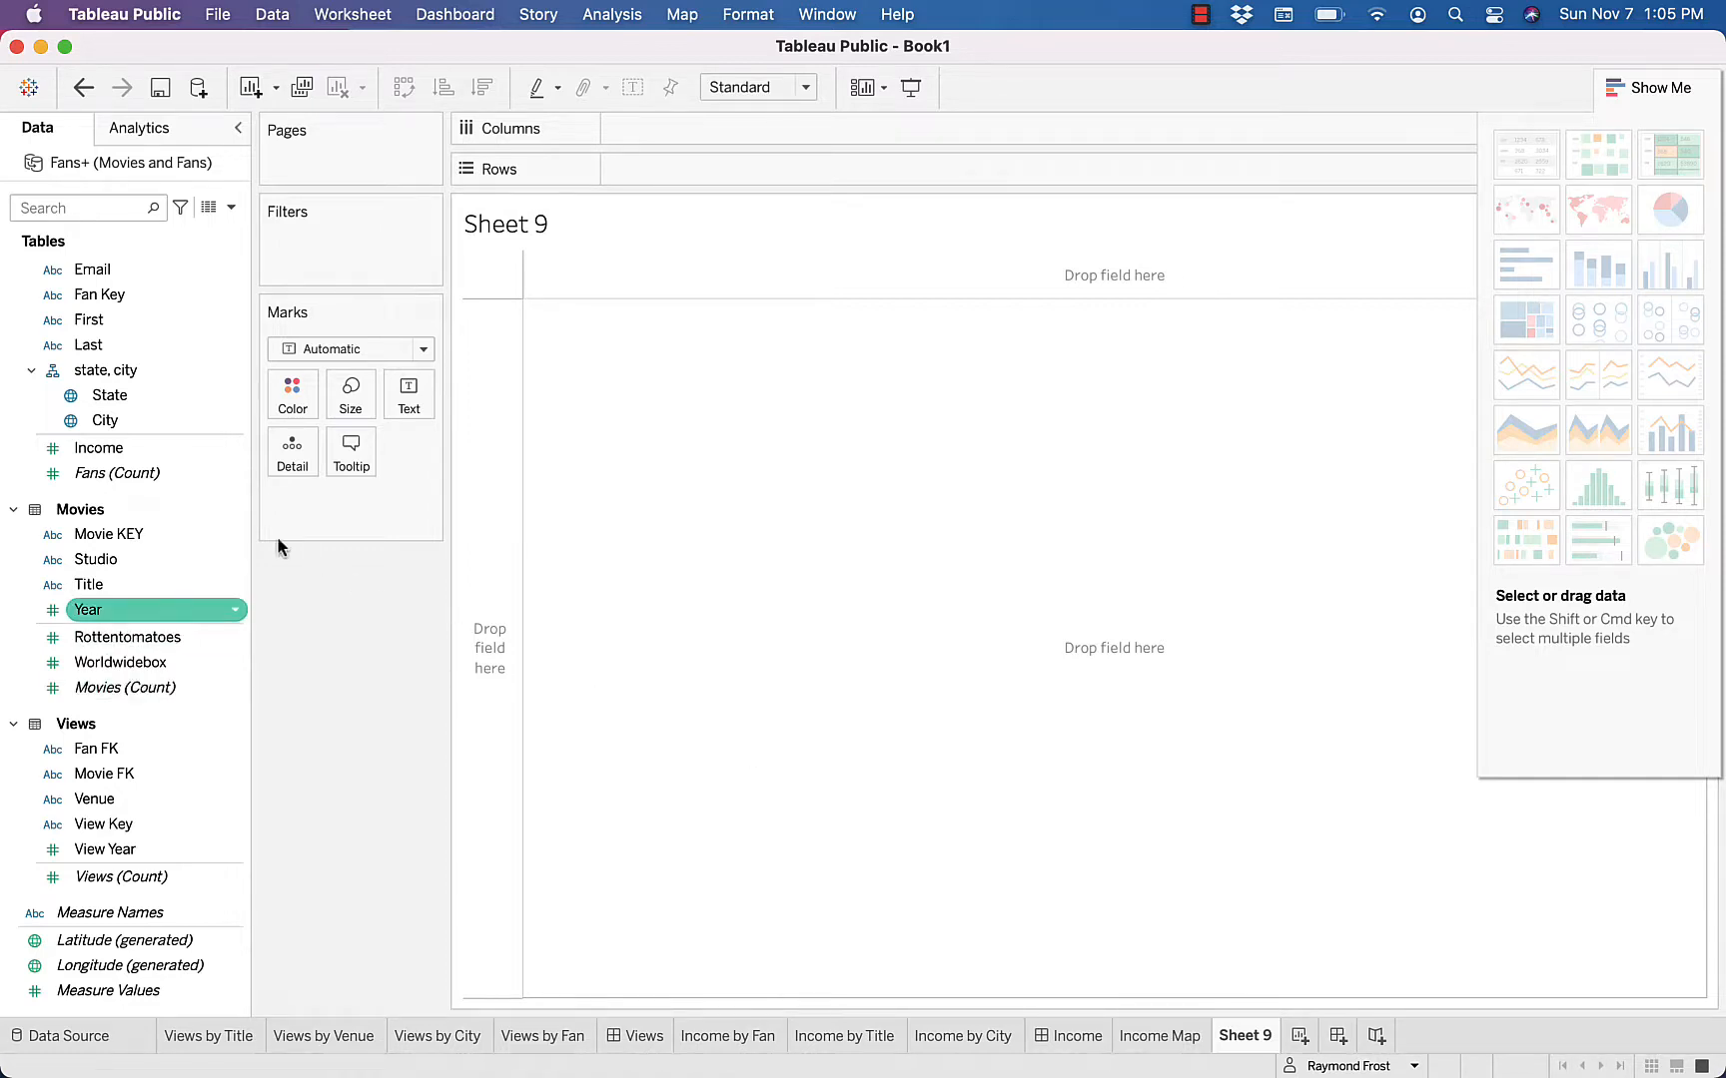
{"action": "double_click", "coordinate": [91, 455]}
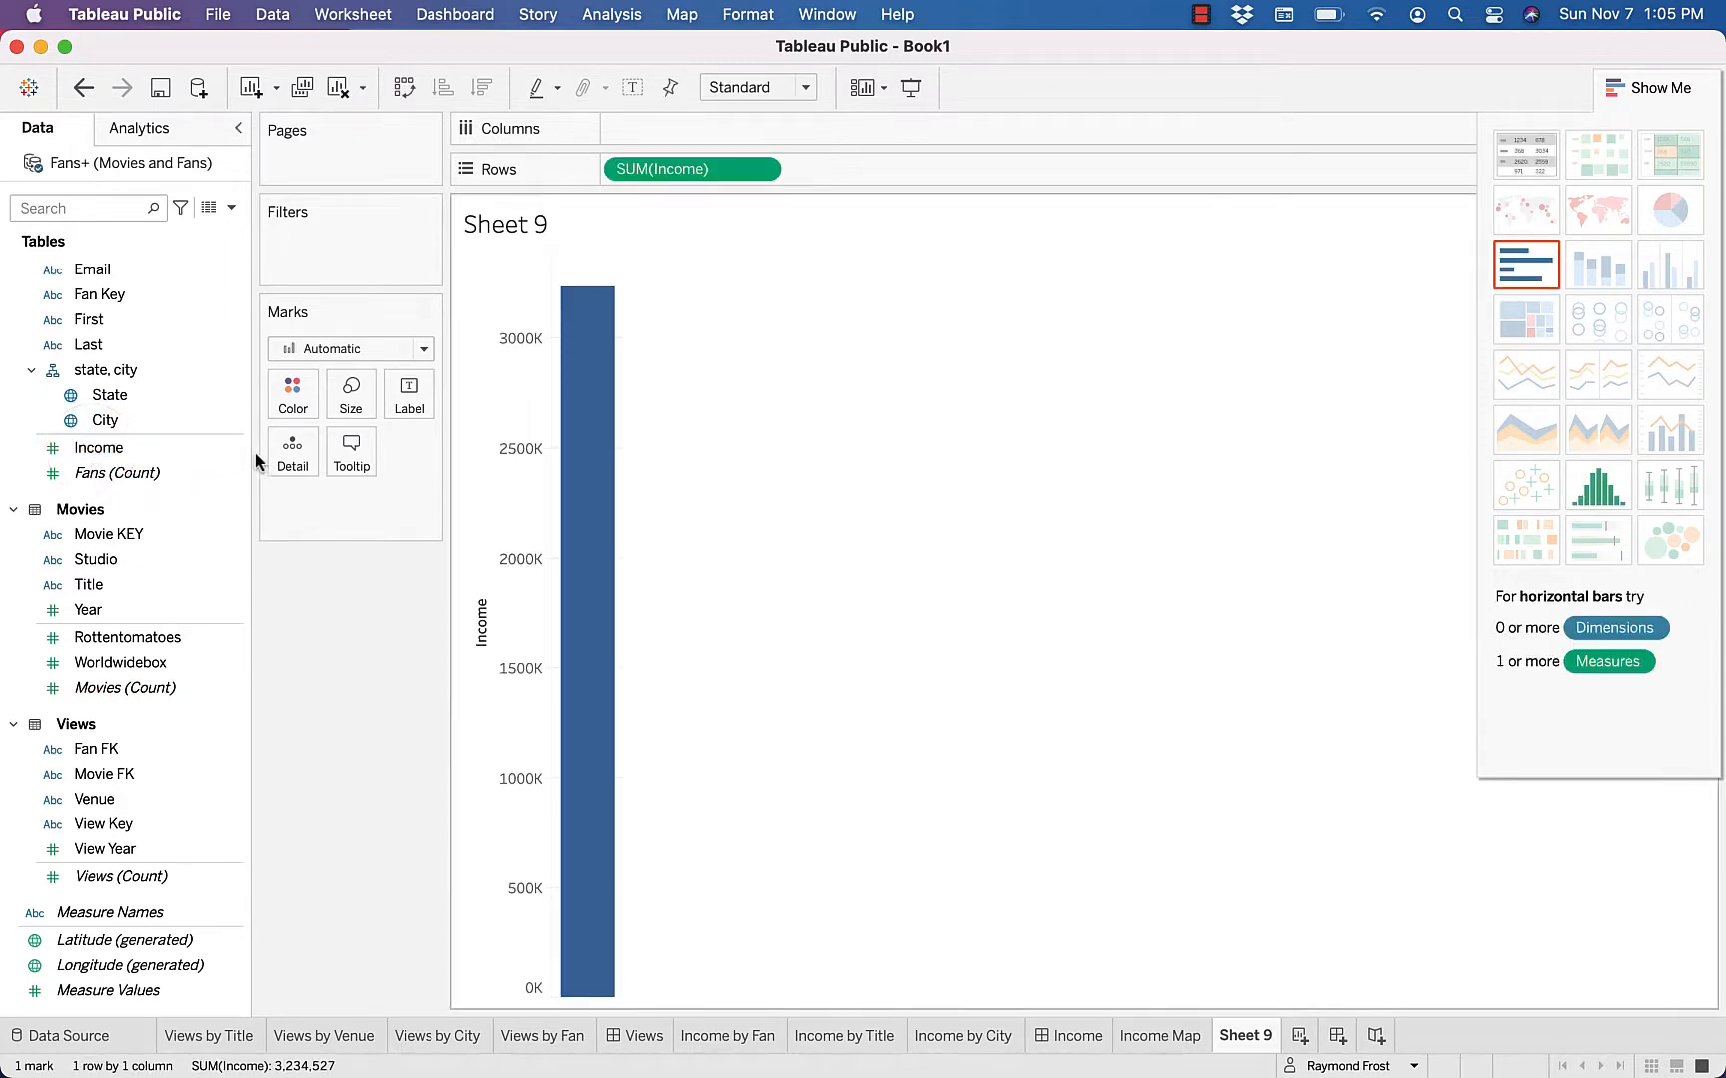
{"action": "left_click", "coordinate": [1597, 487]}
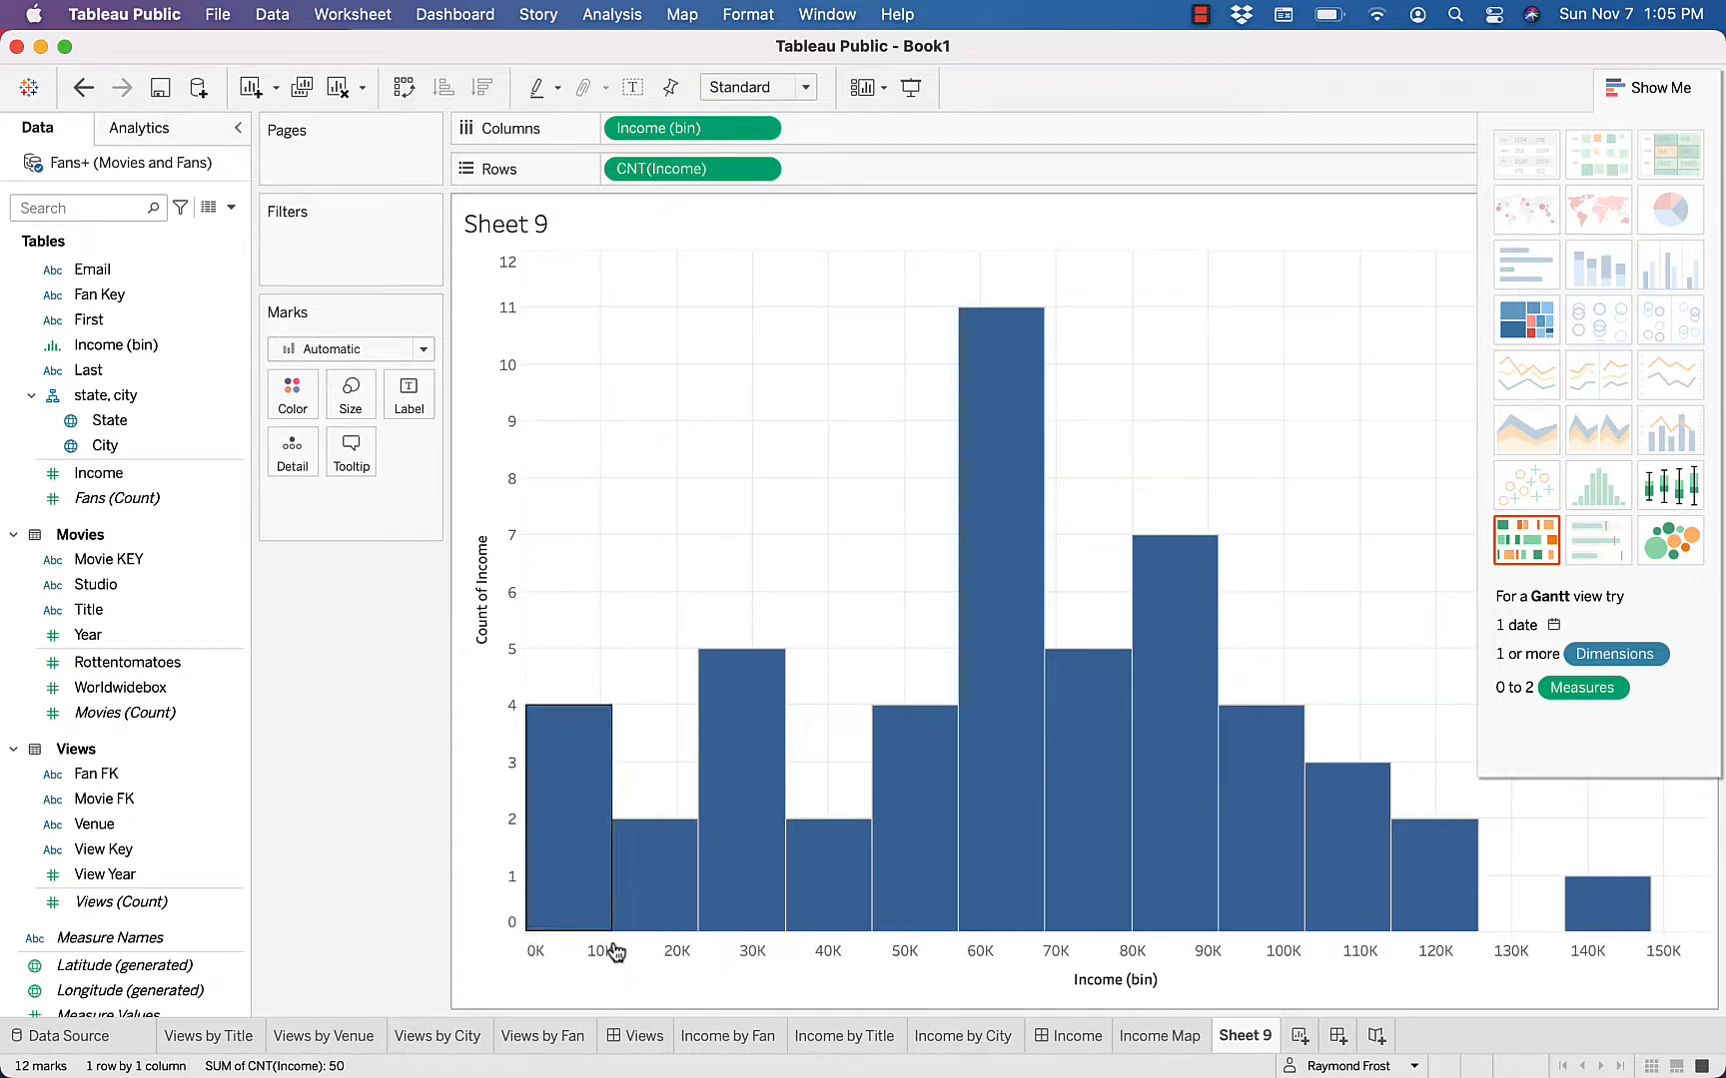
Set the bin size of the Income (bin) field to 10000
{"action": "left_click", "coordinate": [233, 349]}
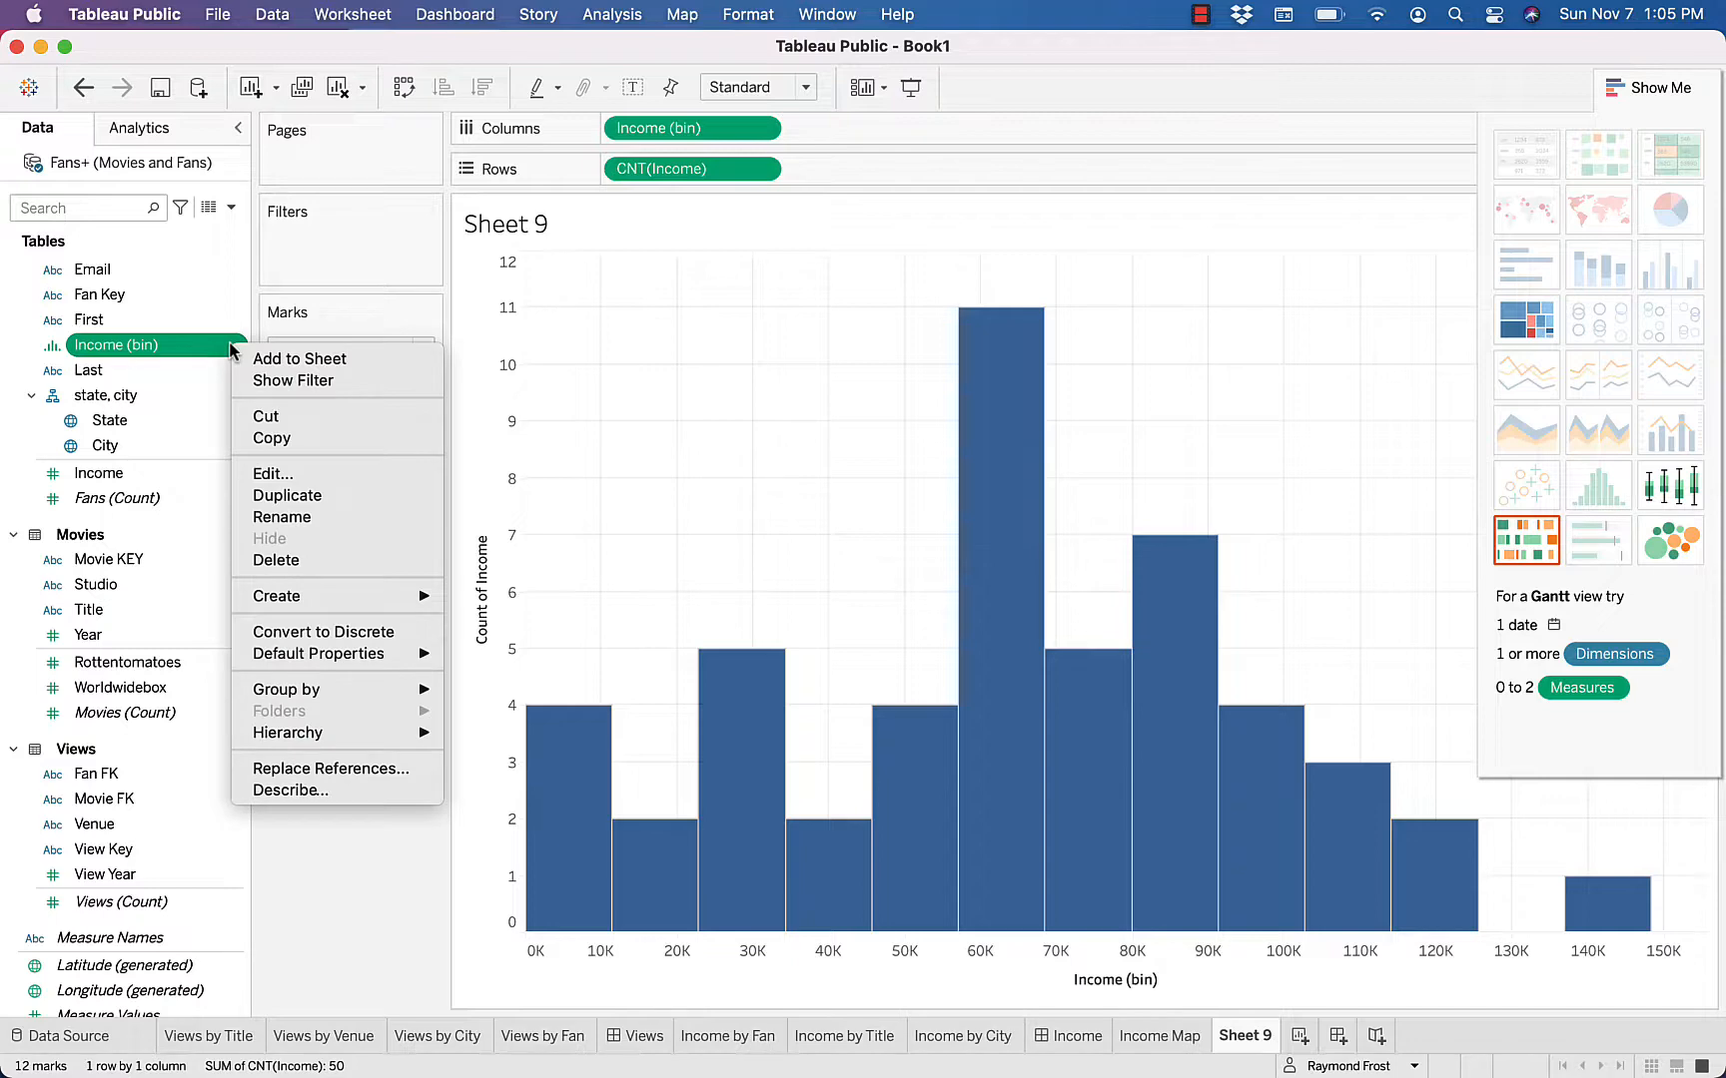
{"action": "left_click", "coordinate": [275, 474]}
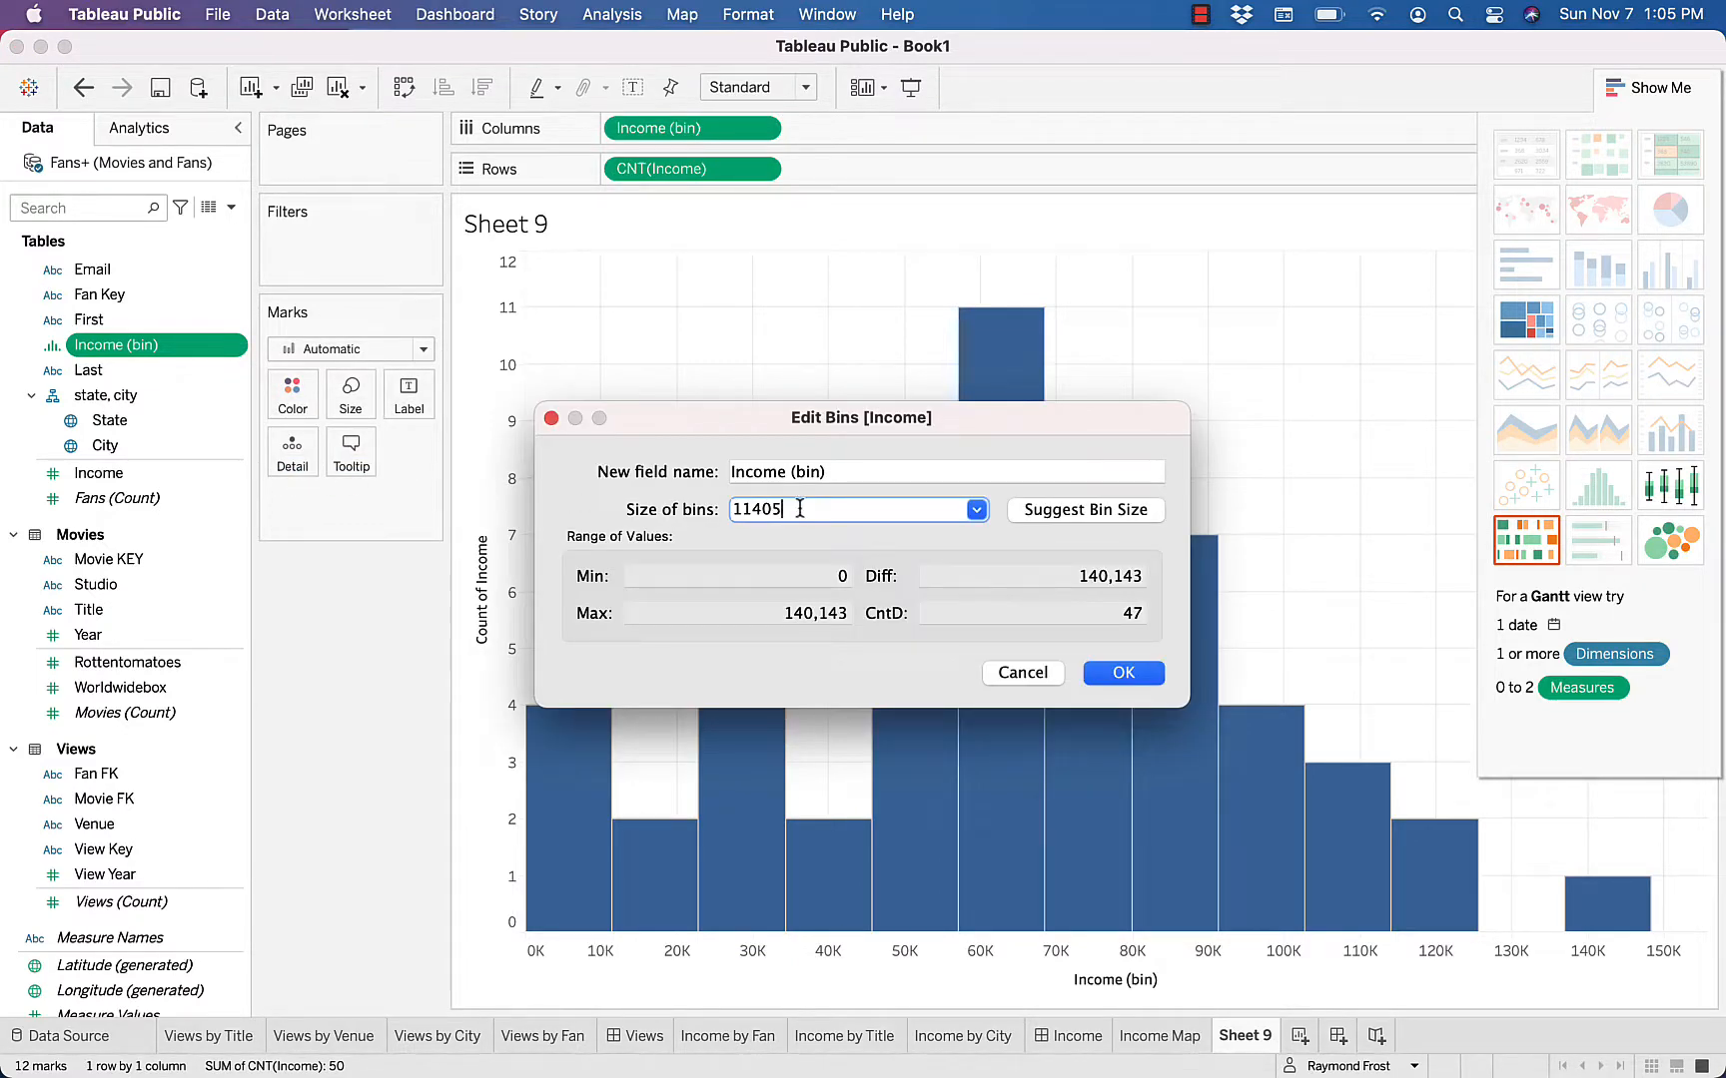
{"action": "left_click", "coordinate": [798, 509]}
{"action": "left_click_drag", "start_coordinate": [798, 510], "coordinate": [686, 512]}
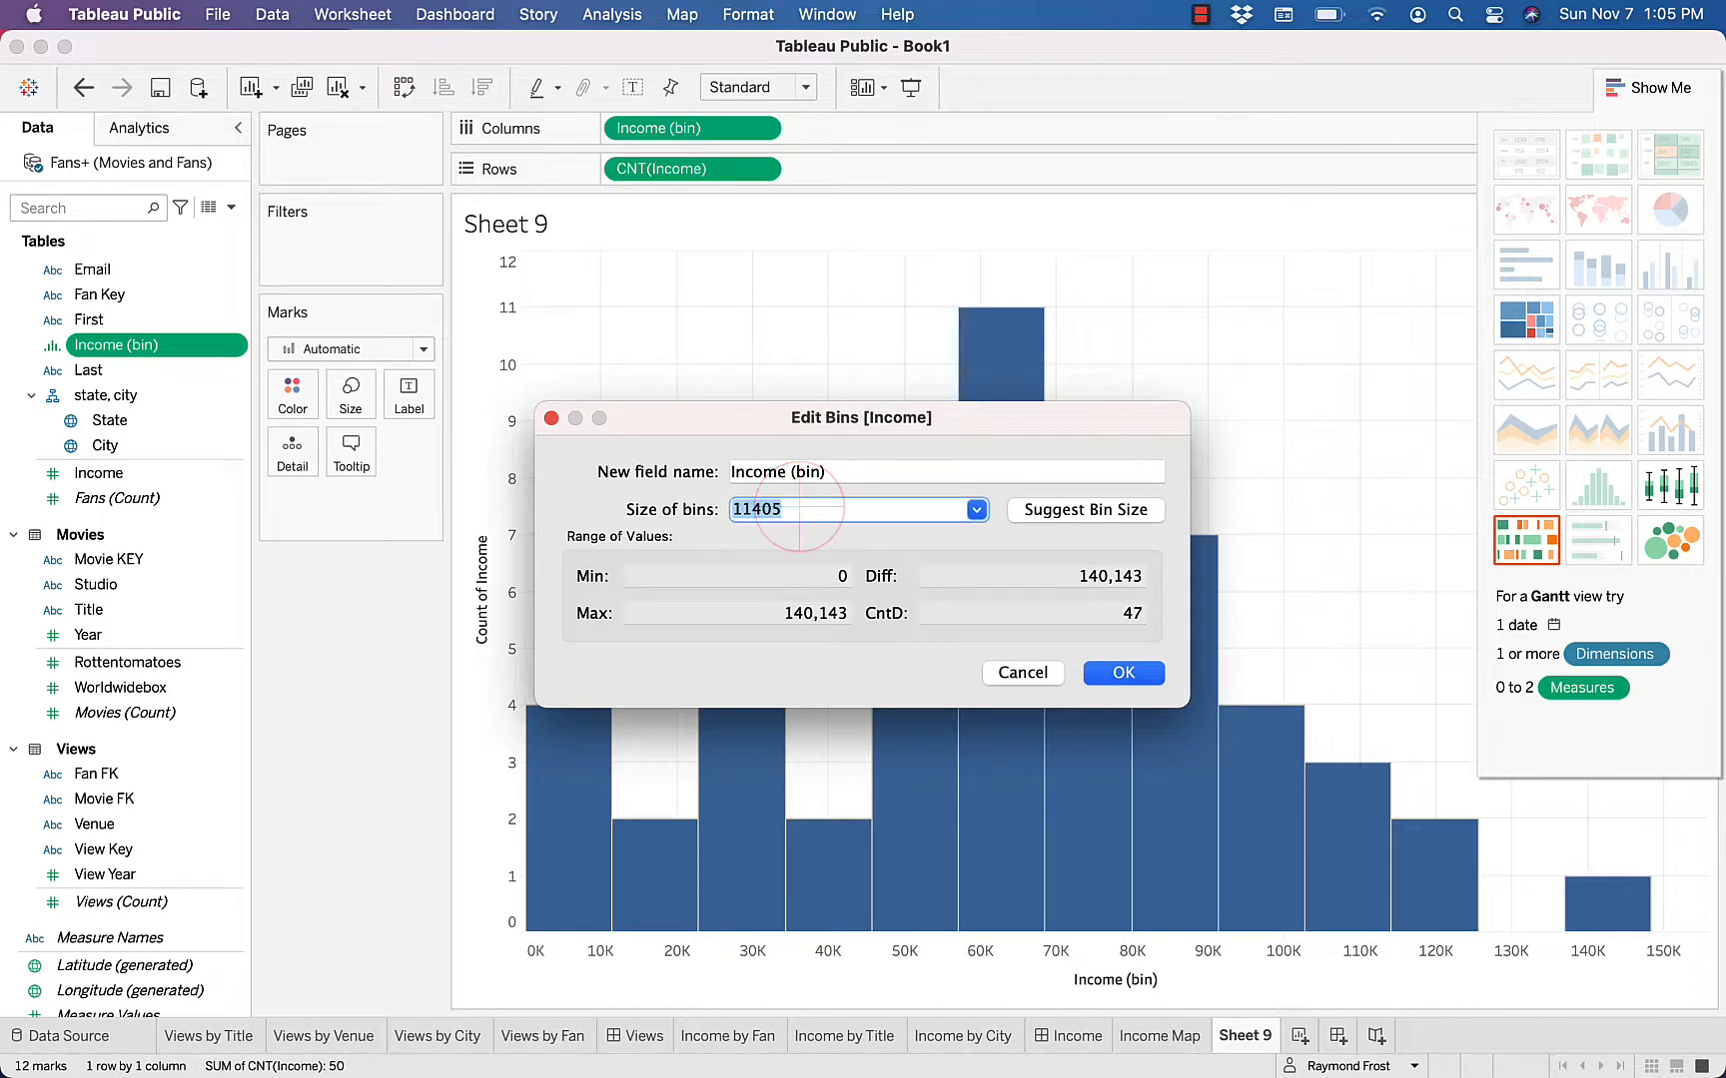
{"action": "type", "text": "10"}
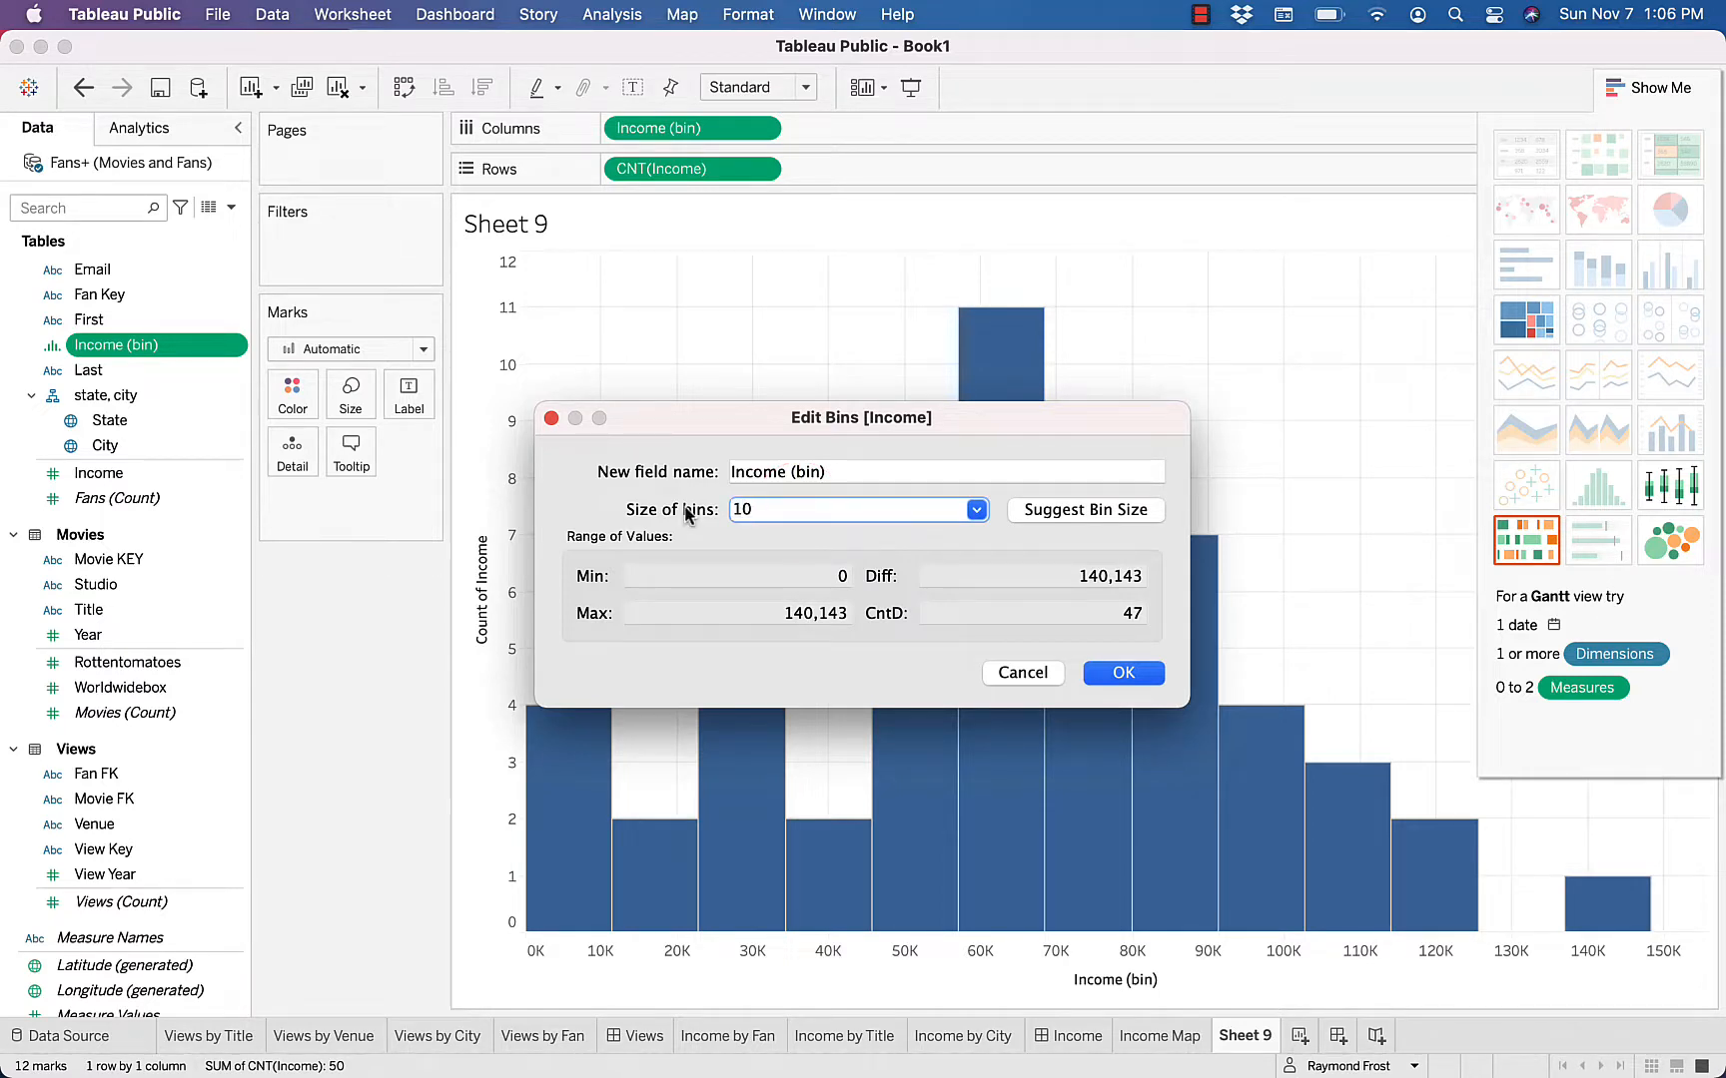
{"action": "type", "text": "00"}
{"action": "left_click", "coordinate": [1111, 674]}
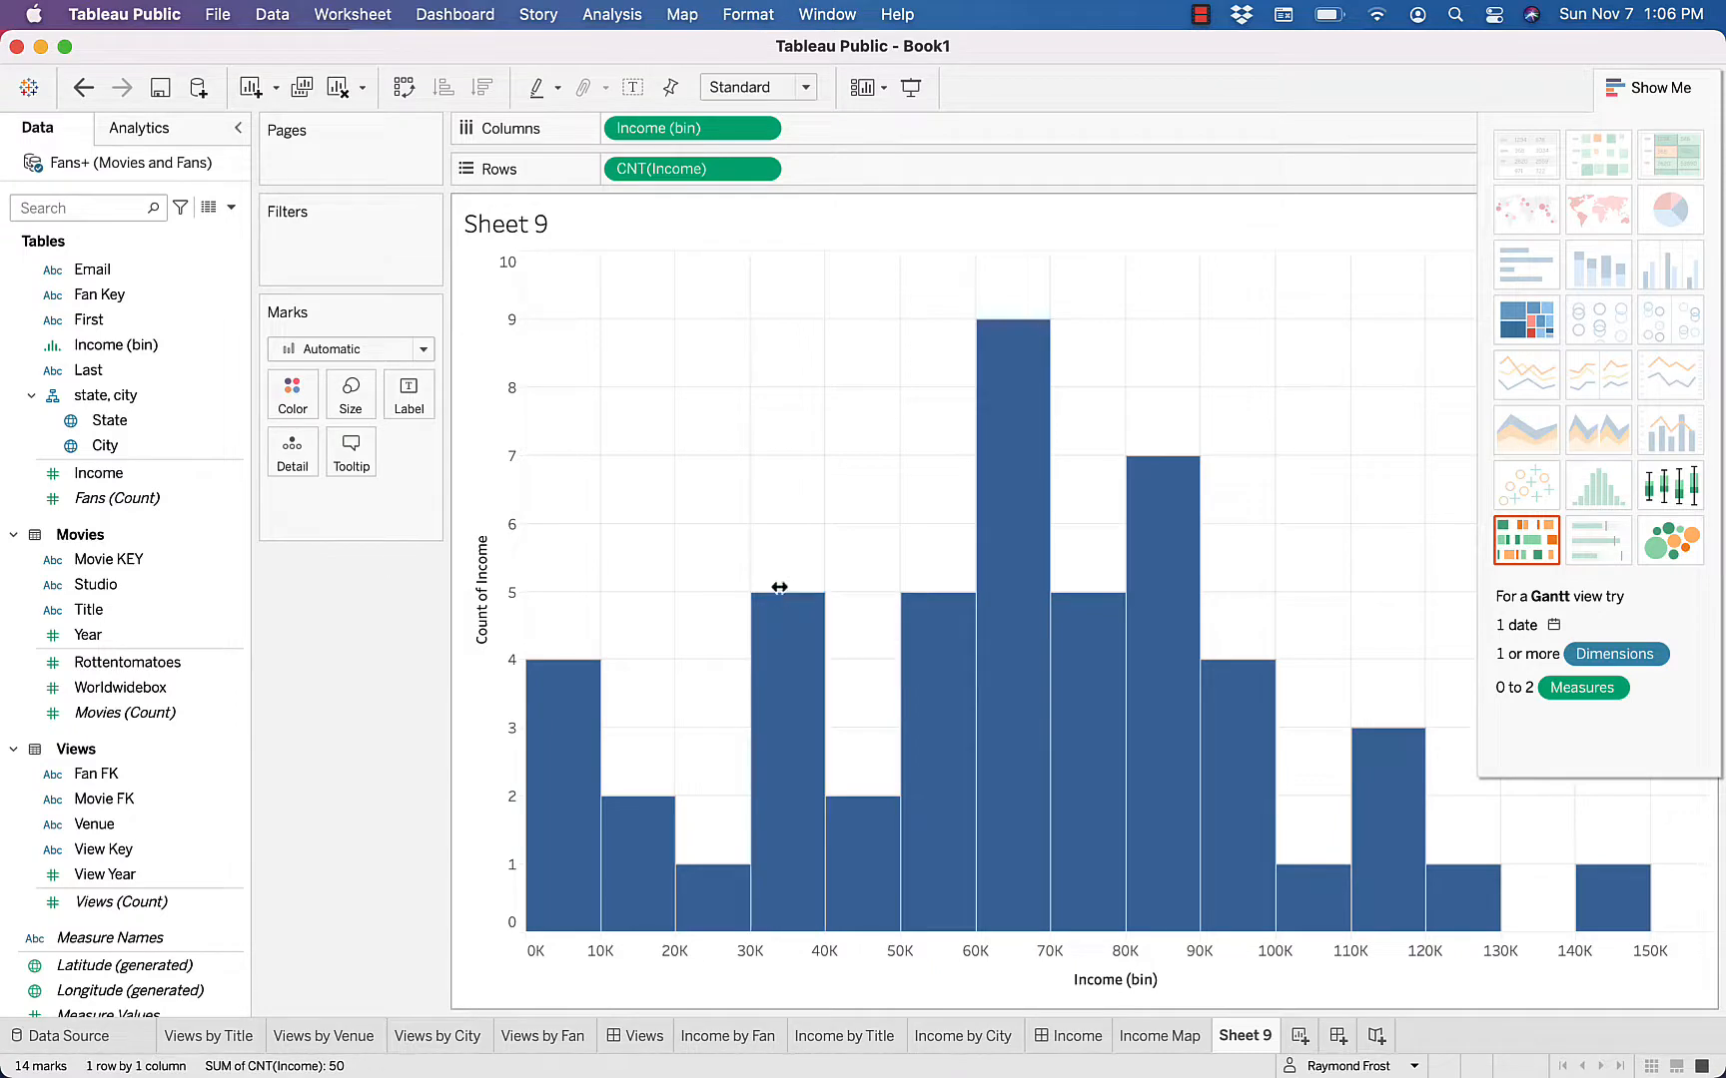
Rename Sheet 9 as Income Distribution
{"action": "double_click", "coordinate": [1238, 1035]}
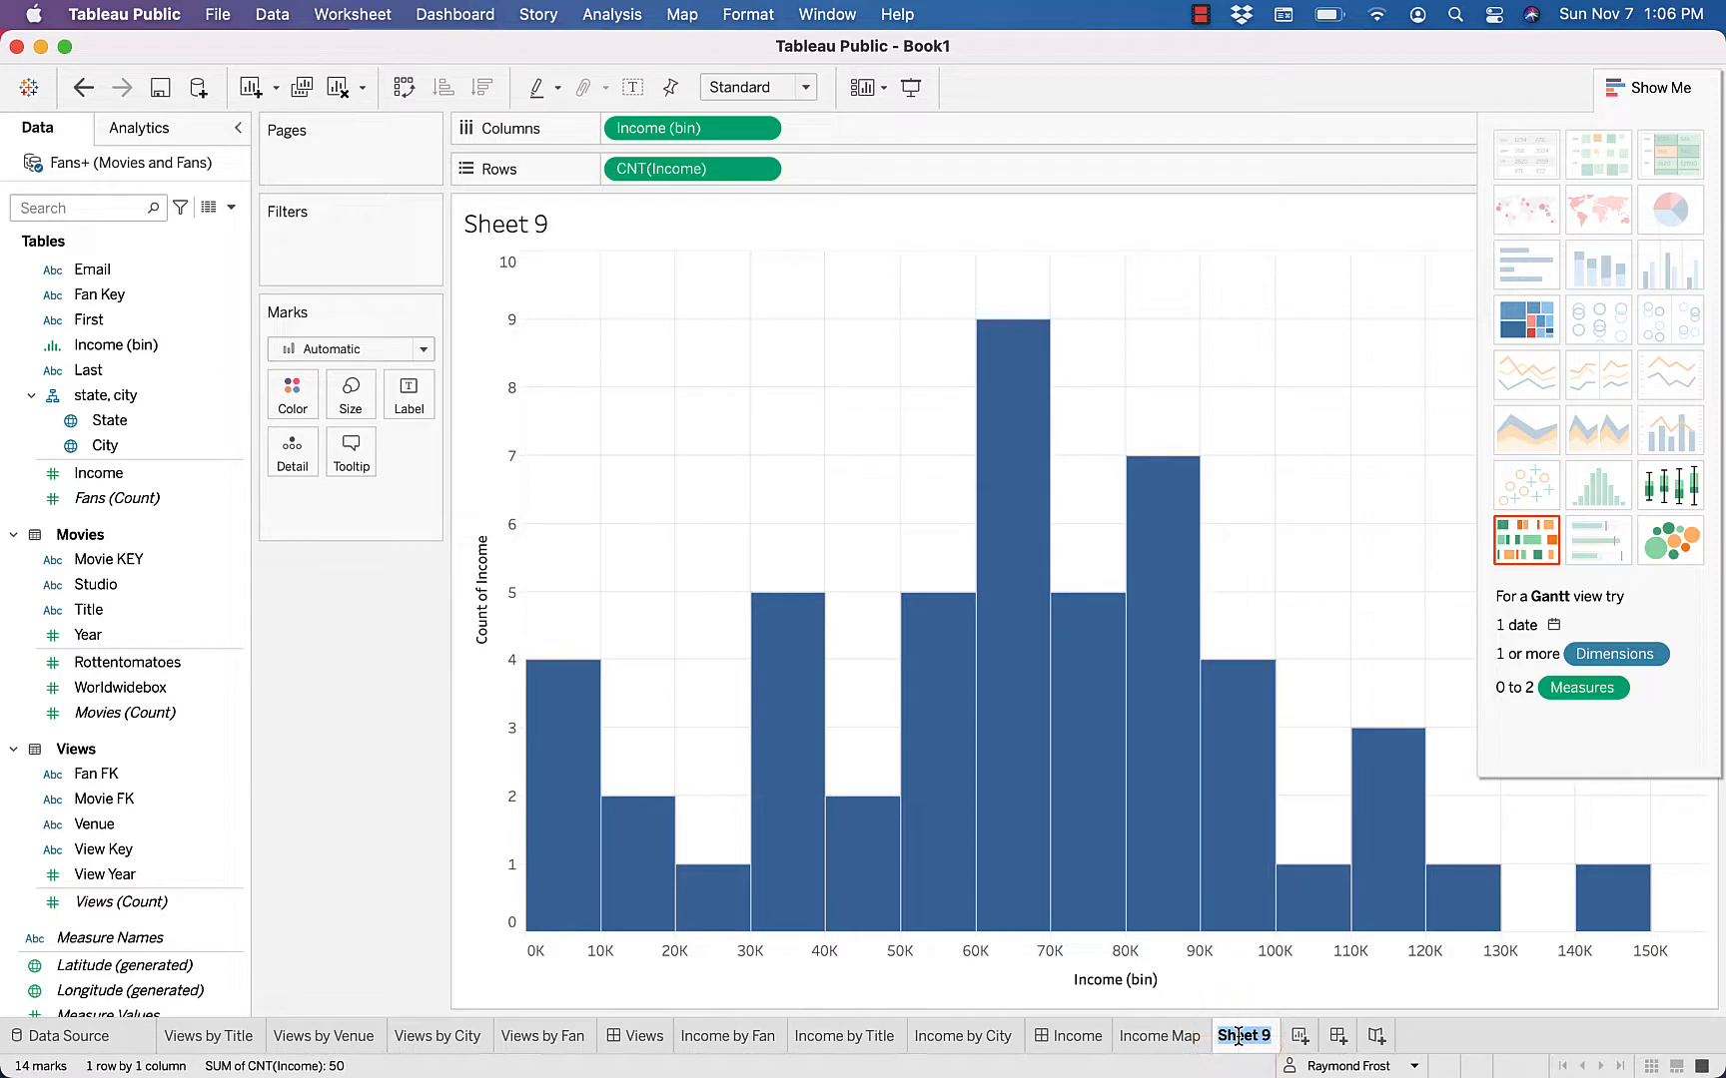
{"action": "type", "text": "Income Distribution"}
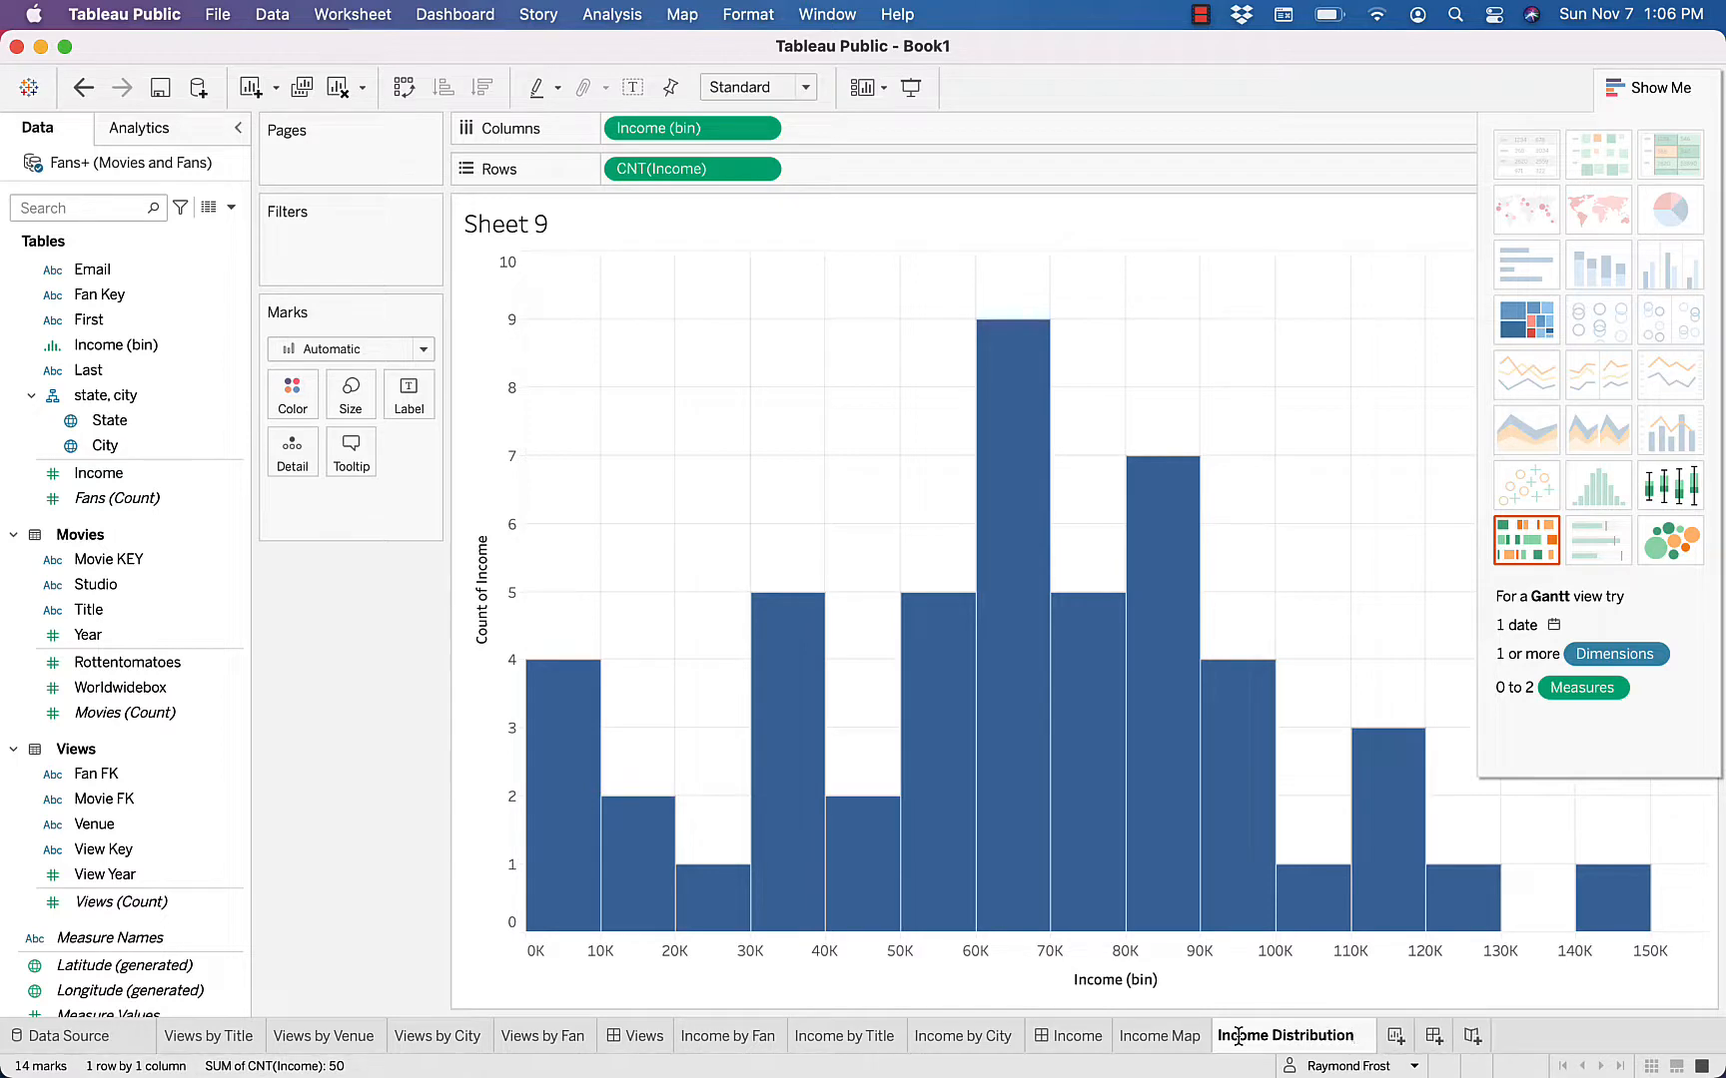
{"action": "key", "text": "Return"}
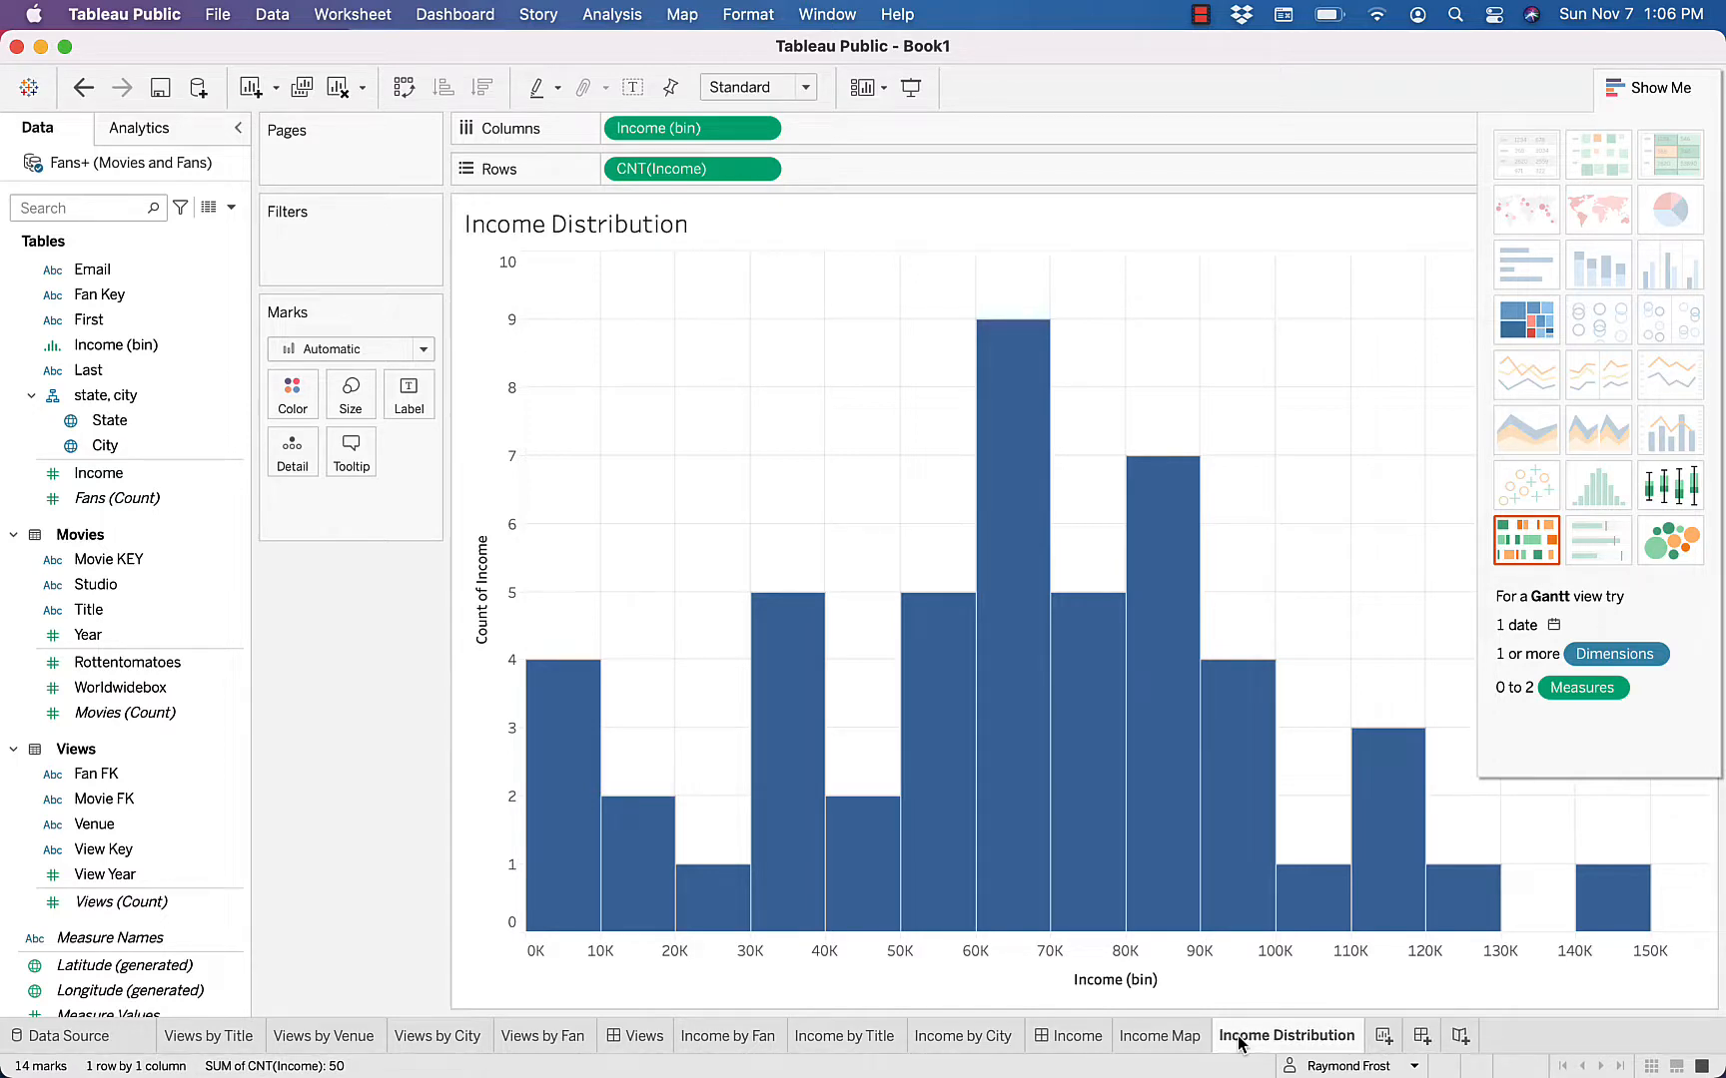
Create a new dashboard with the Income Map sheet placed above the Income Distribution sheet
{"action": "left_click", "coordinate": [1421, 1036]}
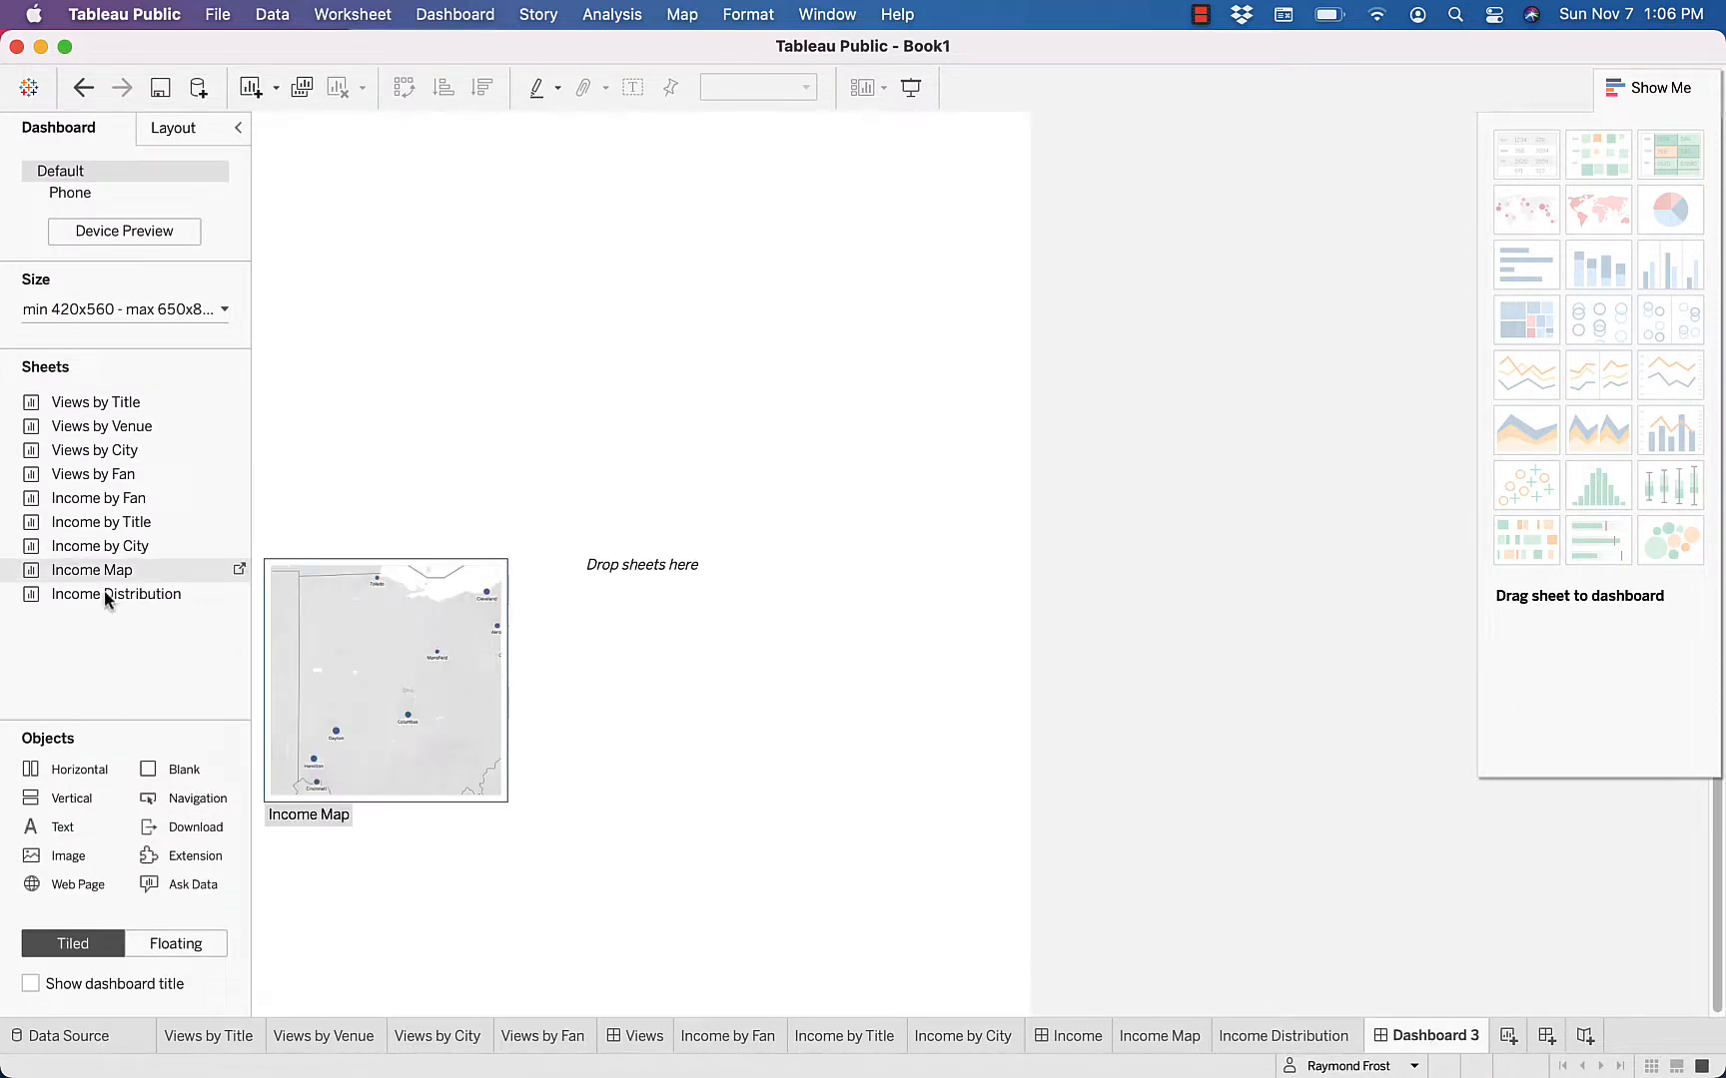
{"action": "left_click", "coordinate": [28, 567]}
{"action": "left_click_drag", "start_coordinate": [28, 569], "coordinate": [573, 261]}
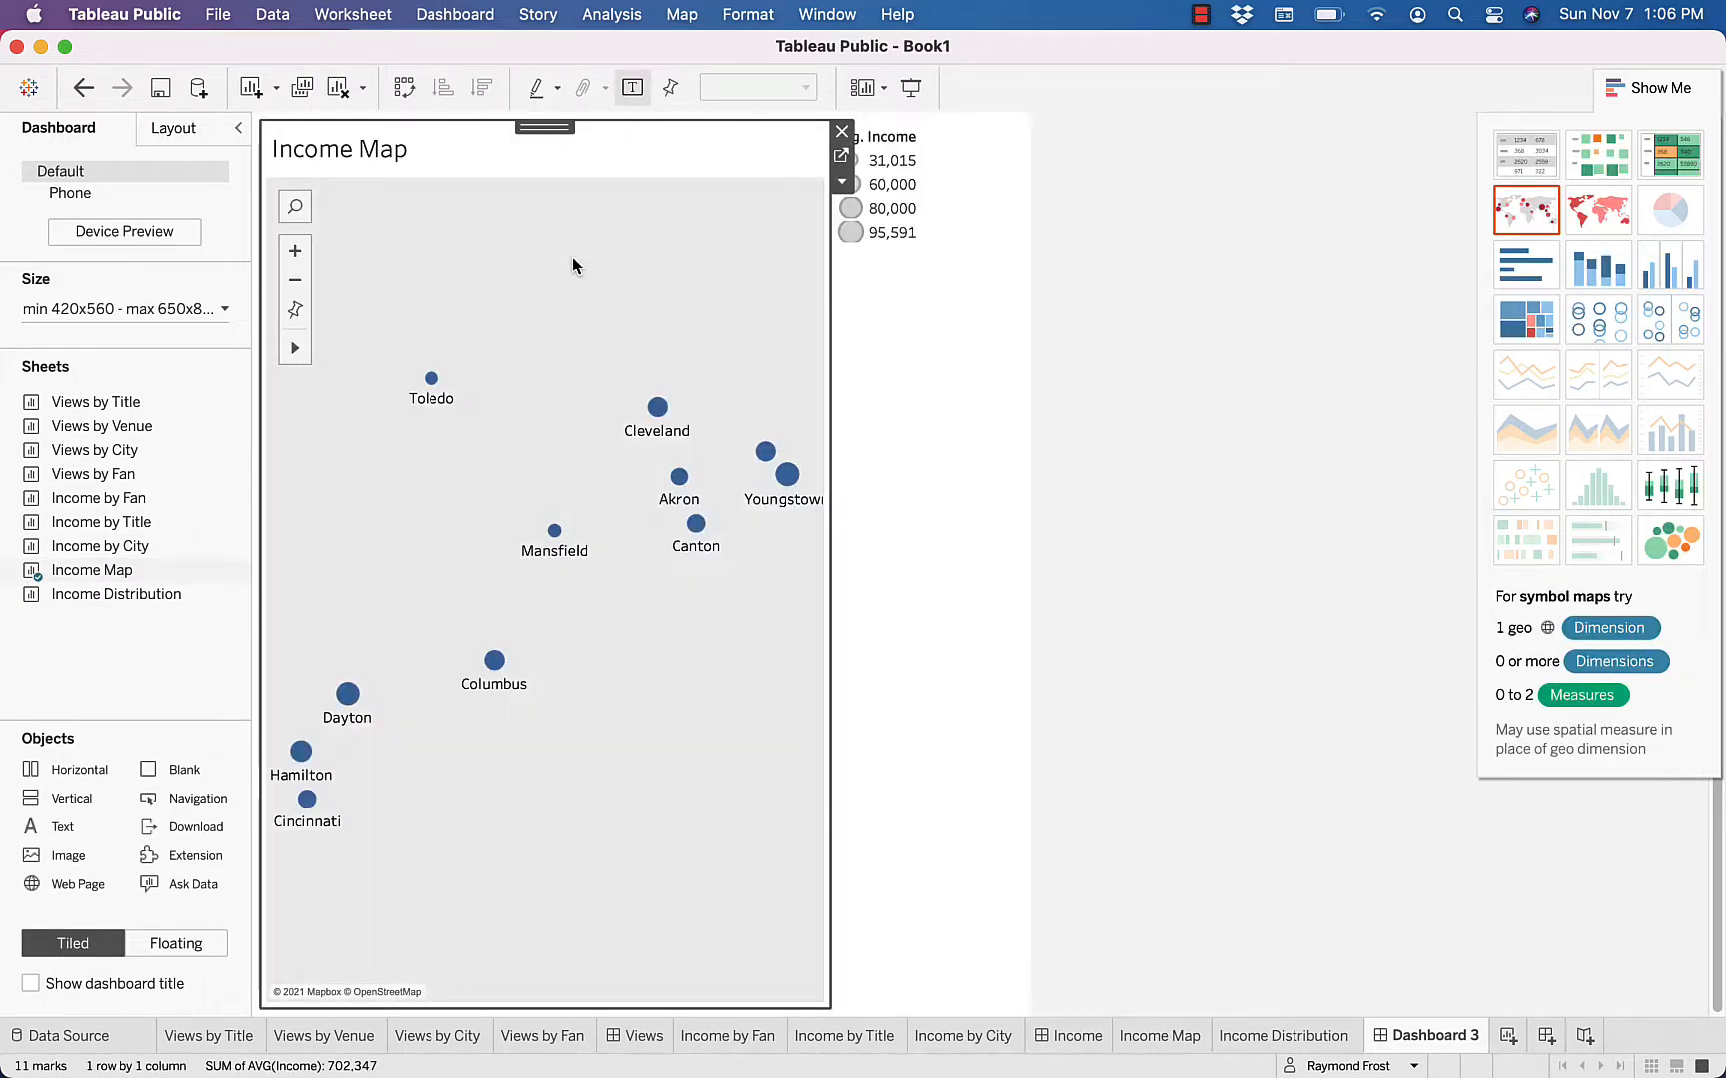
{"action": "mouse_move", "coordinate": [48, 593]}
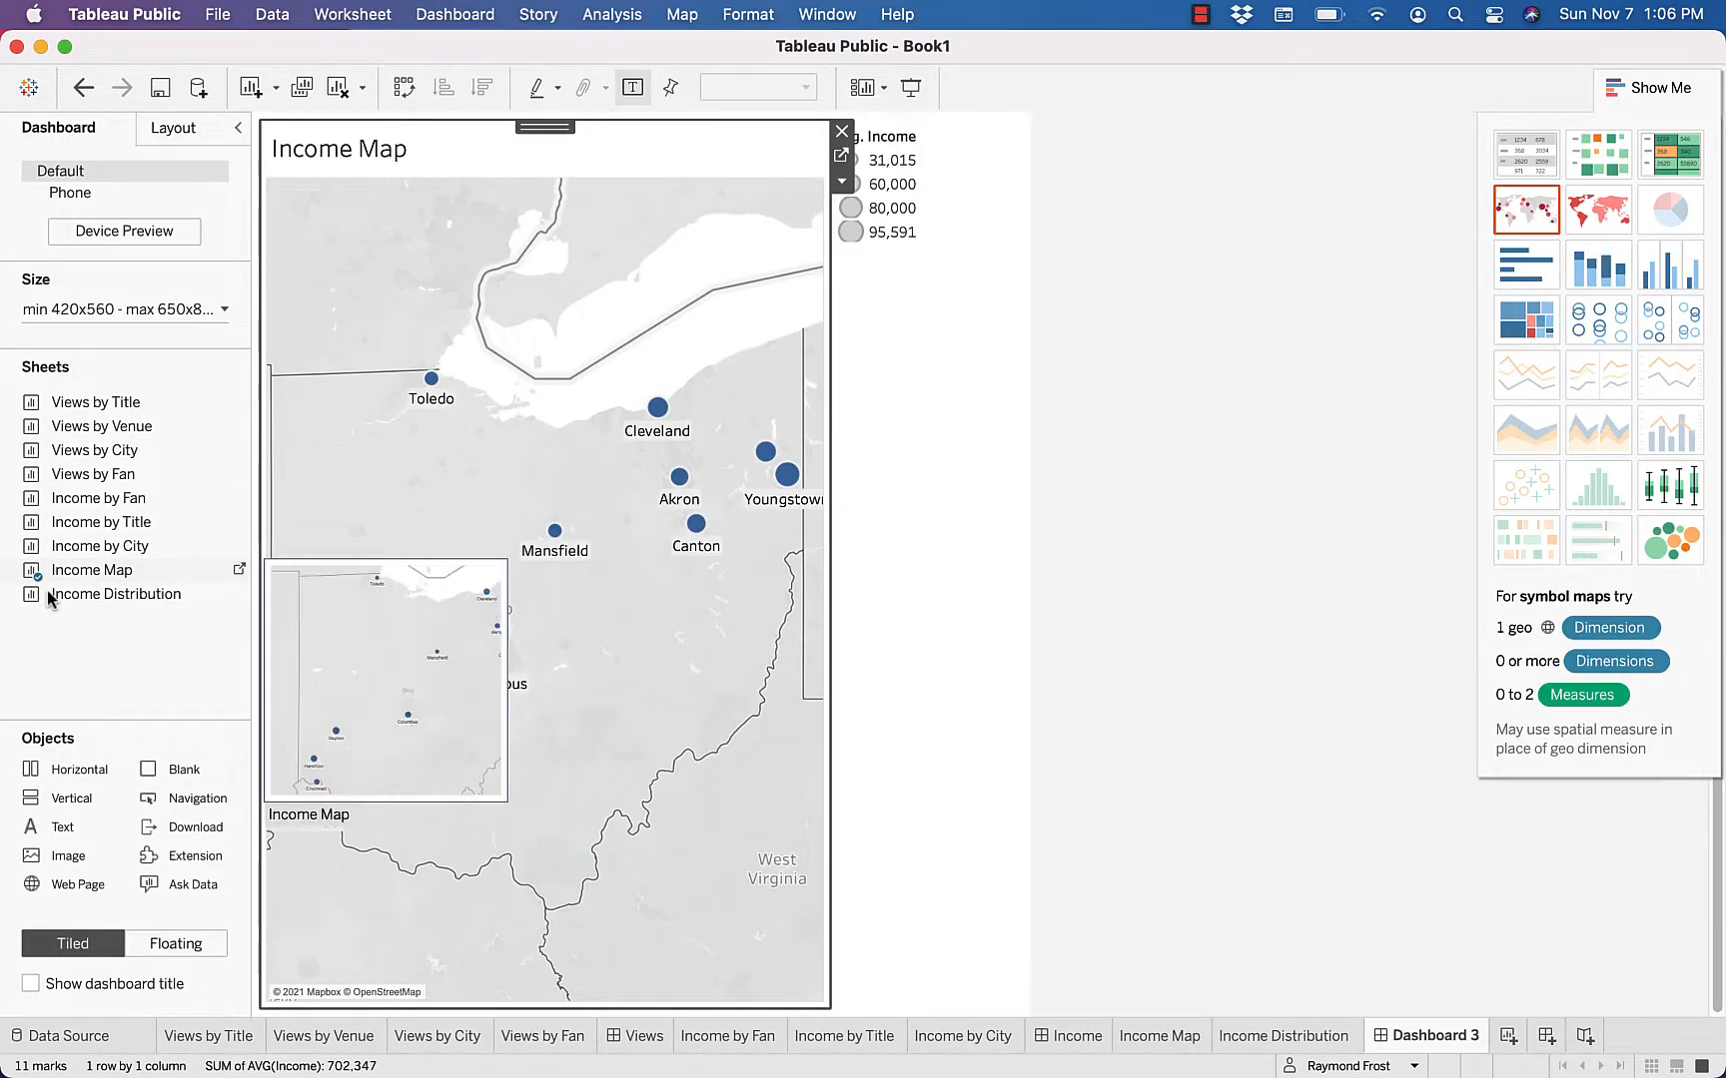
{"action": "mouse_move", "coordinate": [47, 590]}
{"action": "left_mouse_down"}
{"action": "mouse_move", "coordinate": [577, 794]}
{"action": "mouse_move", "coordinate": [654, 805]}
{"action": "left_mouse_up"}
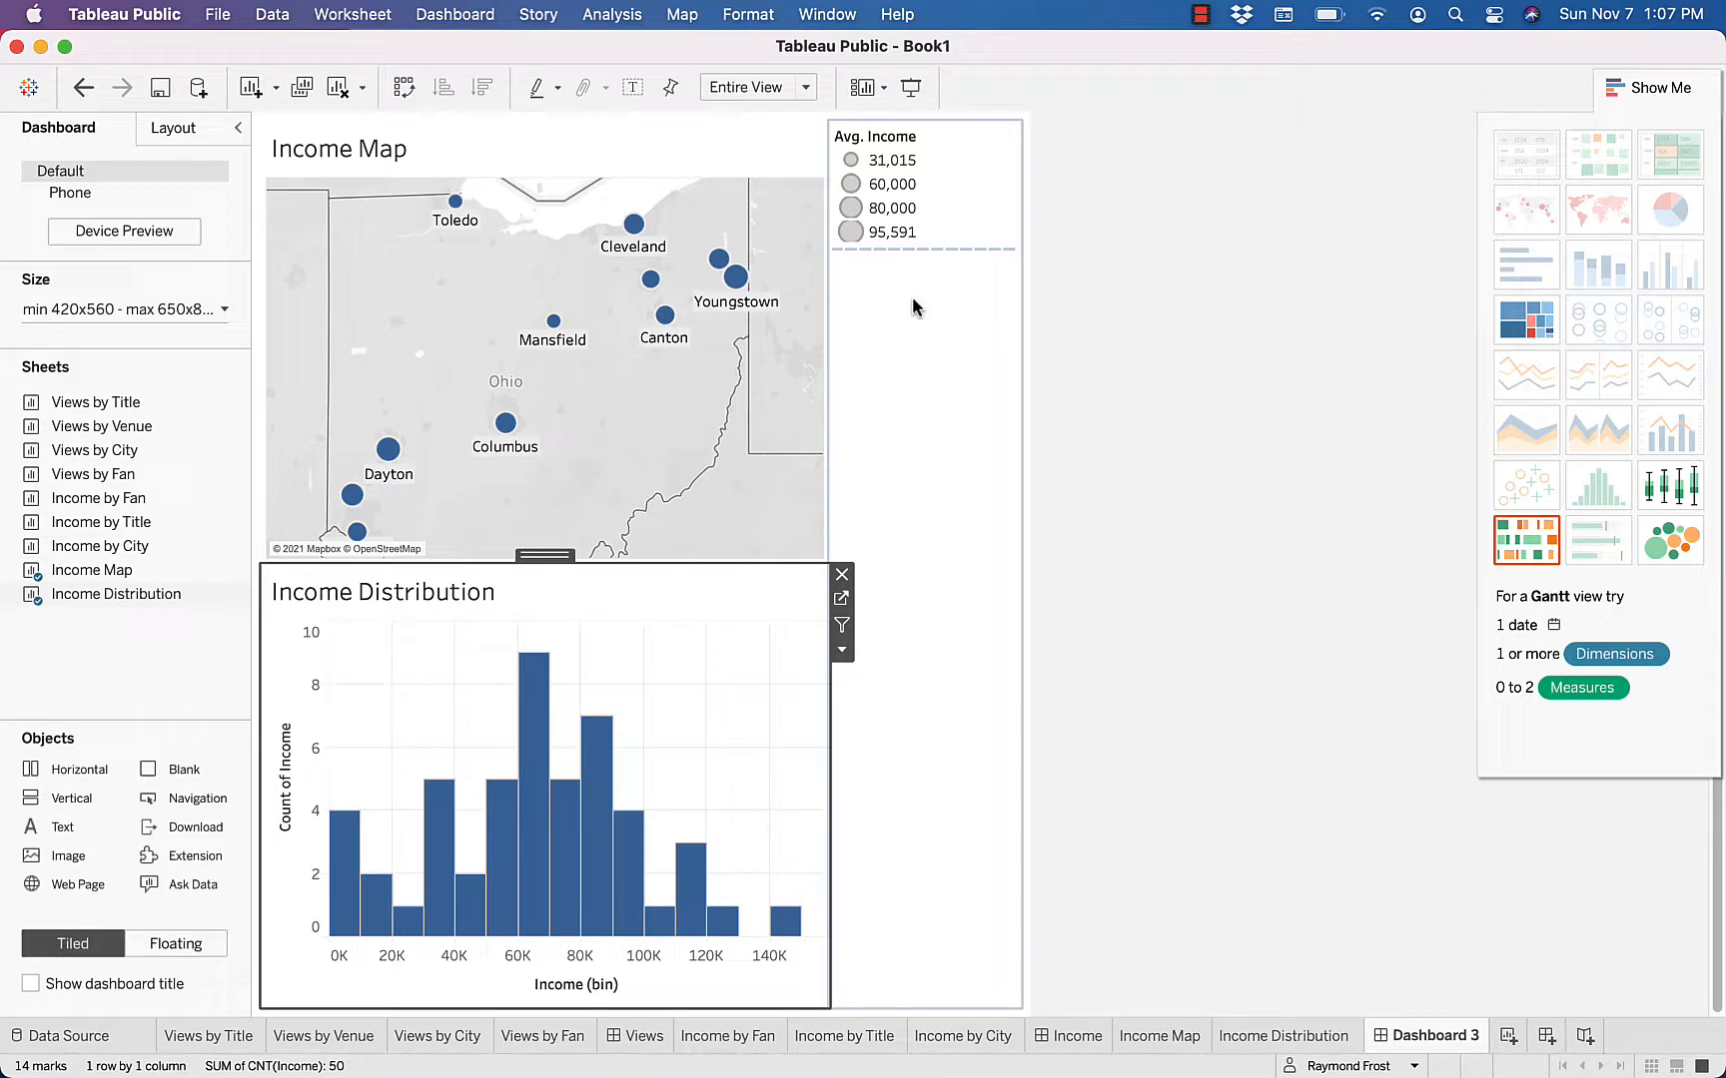
Rename Dashboard 3 as Income Visuals
{"action": "double_click", "coordinate": [1430, 1034]}
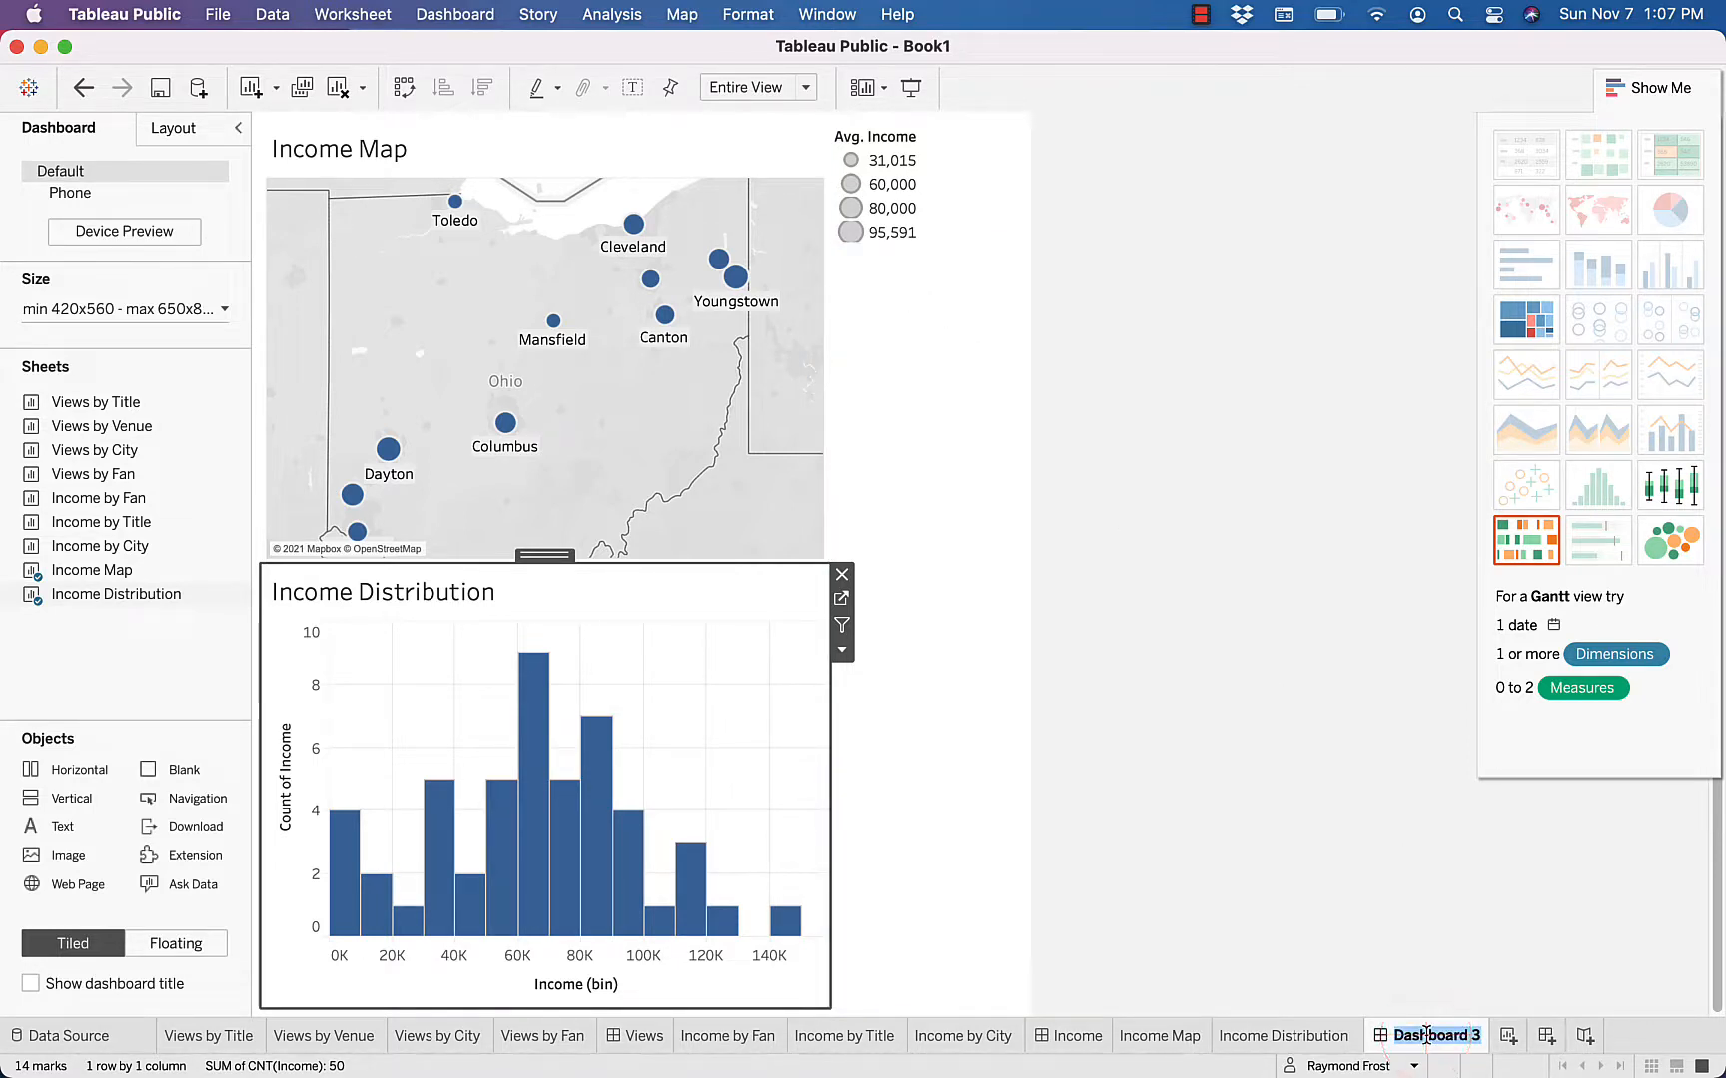
{"action": "type", "text": "Income Visuals"}
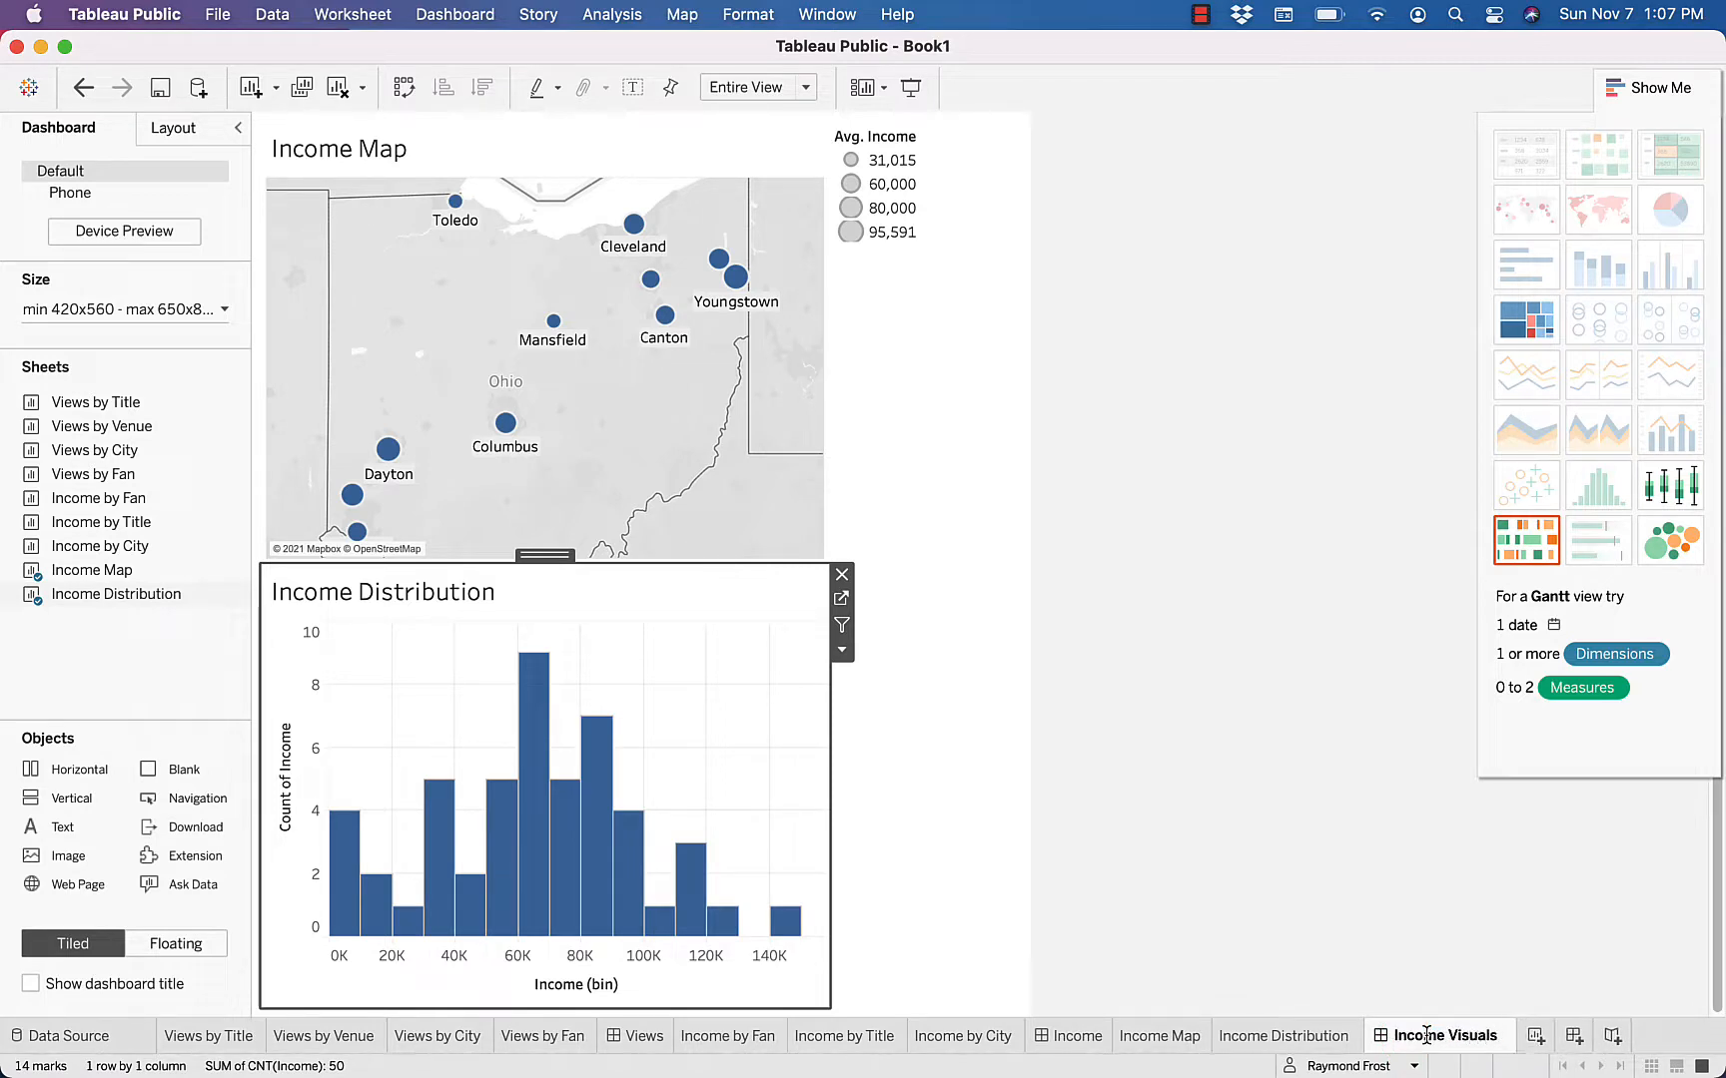
{"action": "key", "text": "Return"}
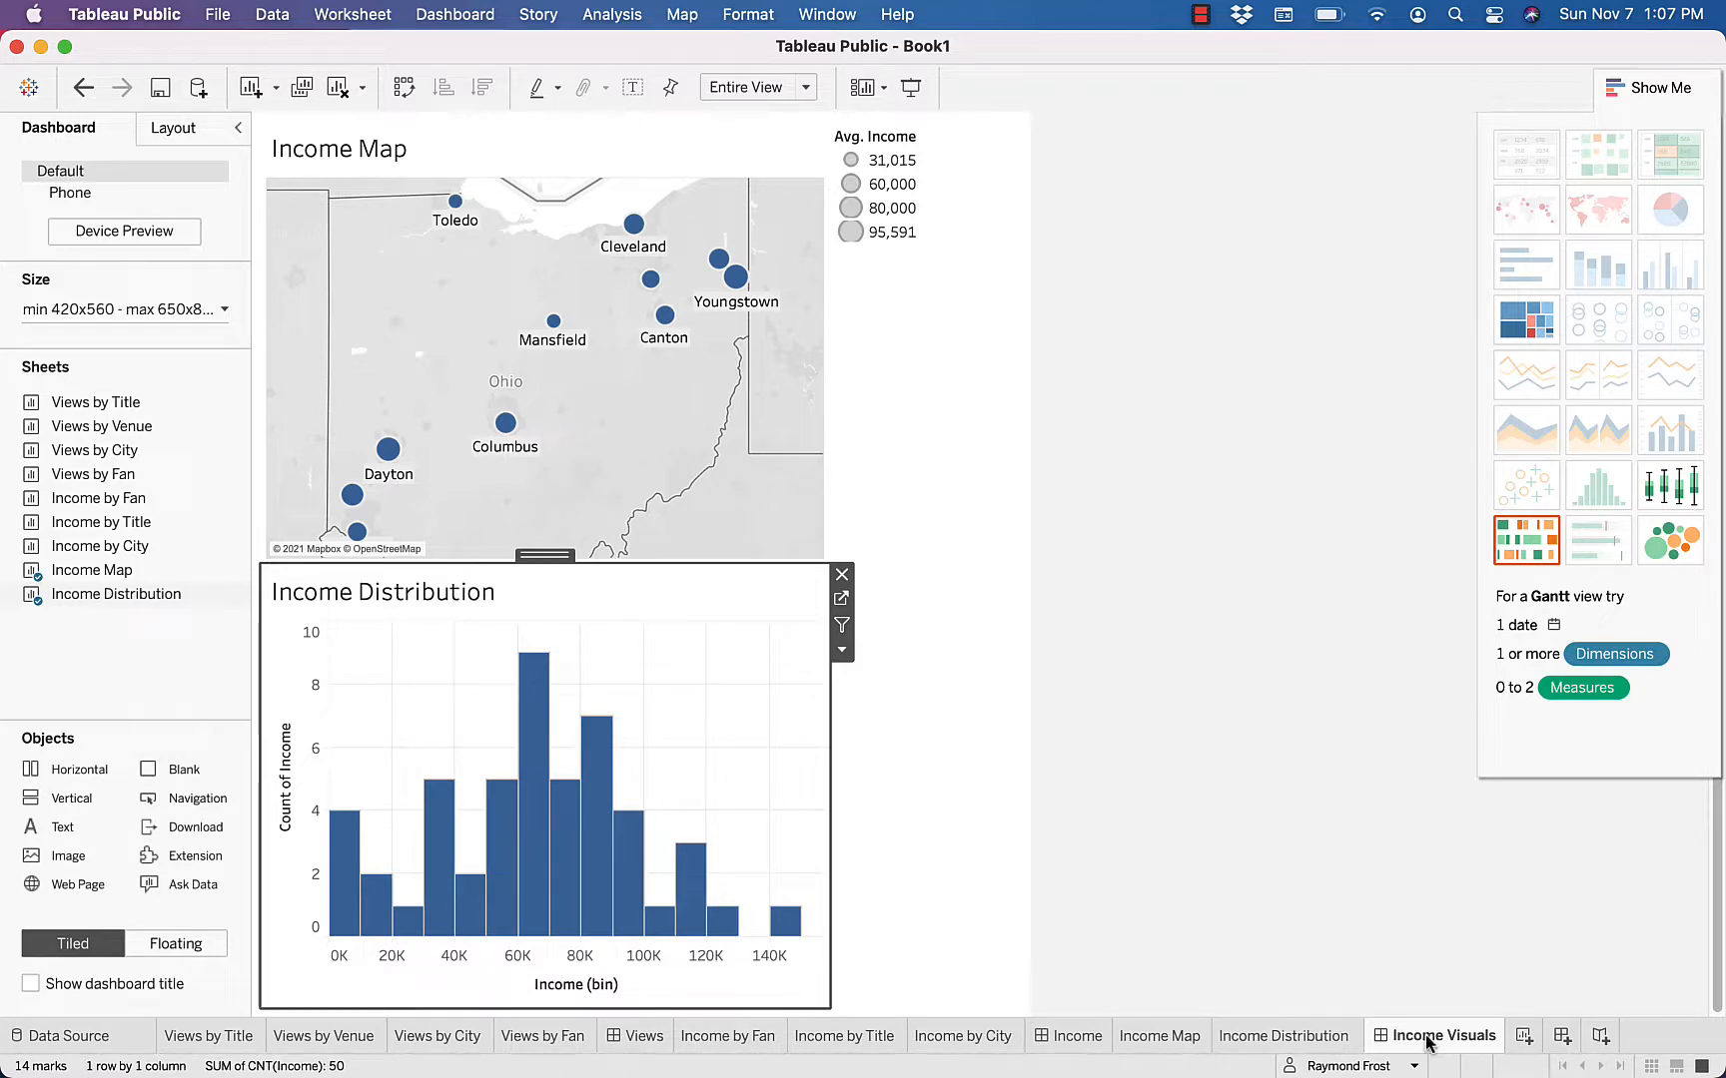
Create a new worksheet after the Income Visuals dashboard
{"action": "mouse_move", "coordinate": [1428, 1043]}
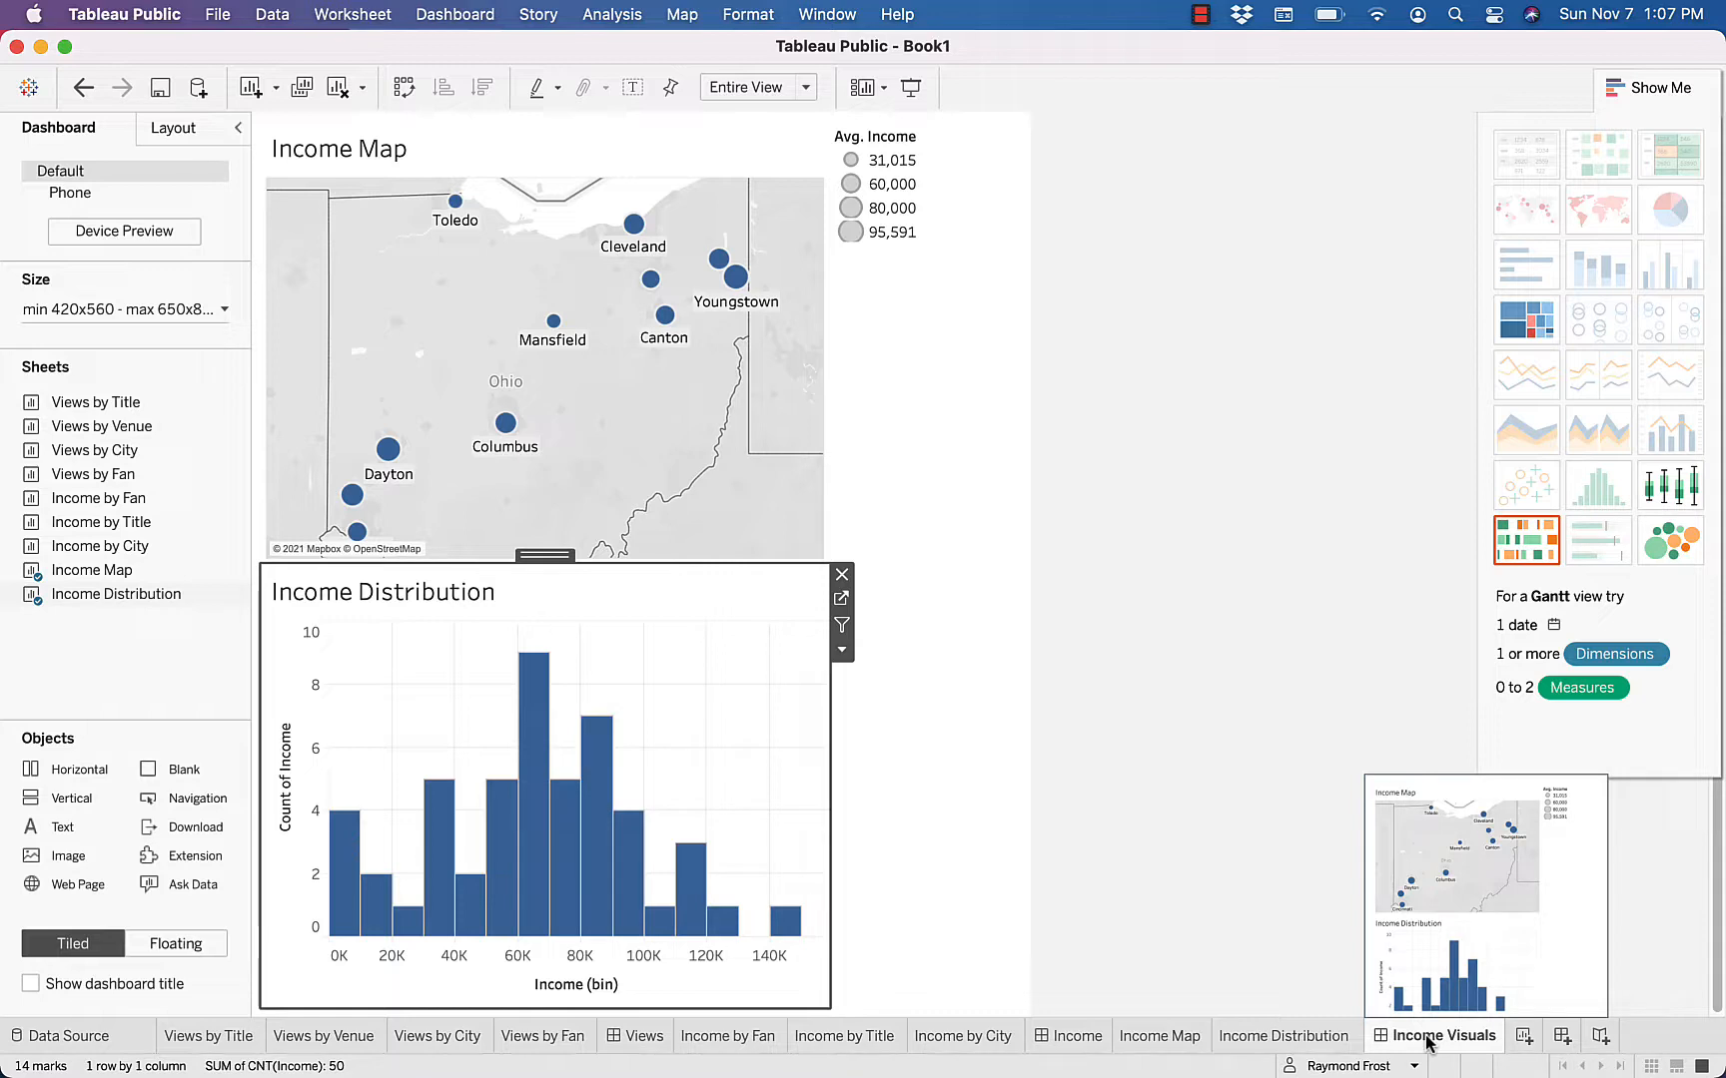
{"action": "left_click", "coordinate": [1525, 1042]}
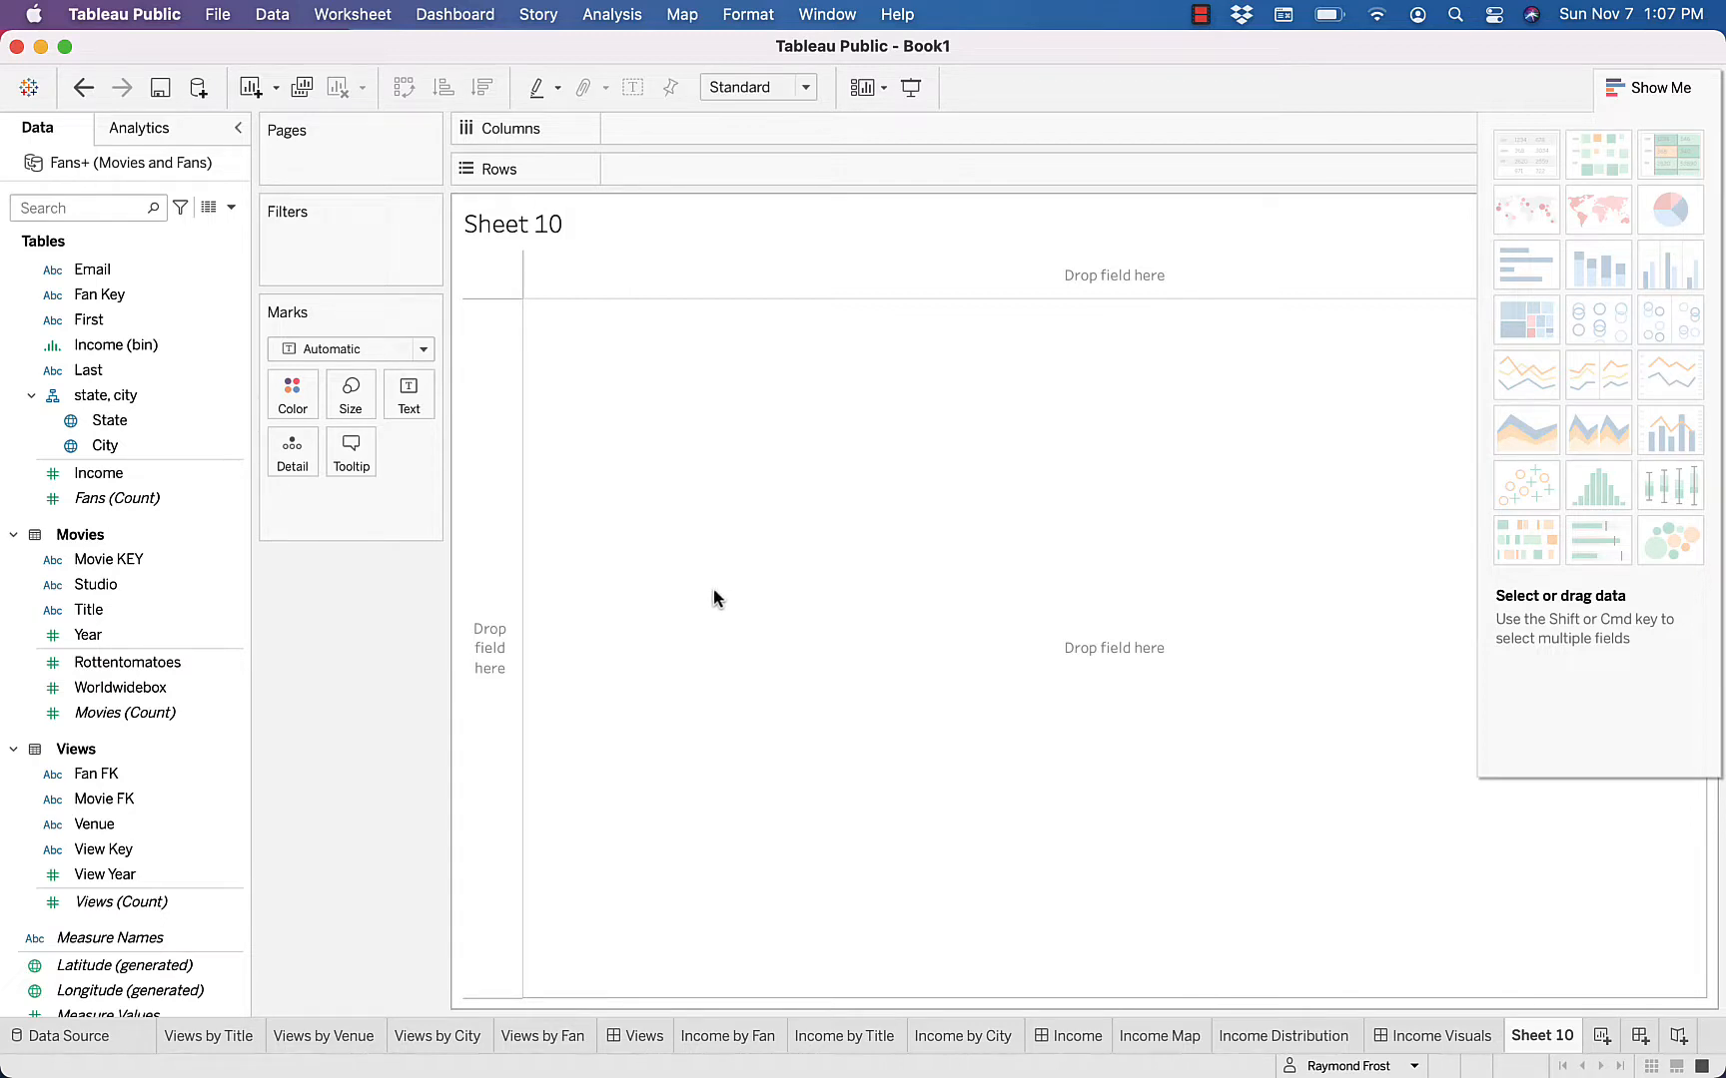
{"action": "left_click", "coordinate": [238, 639]}
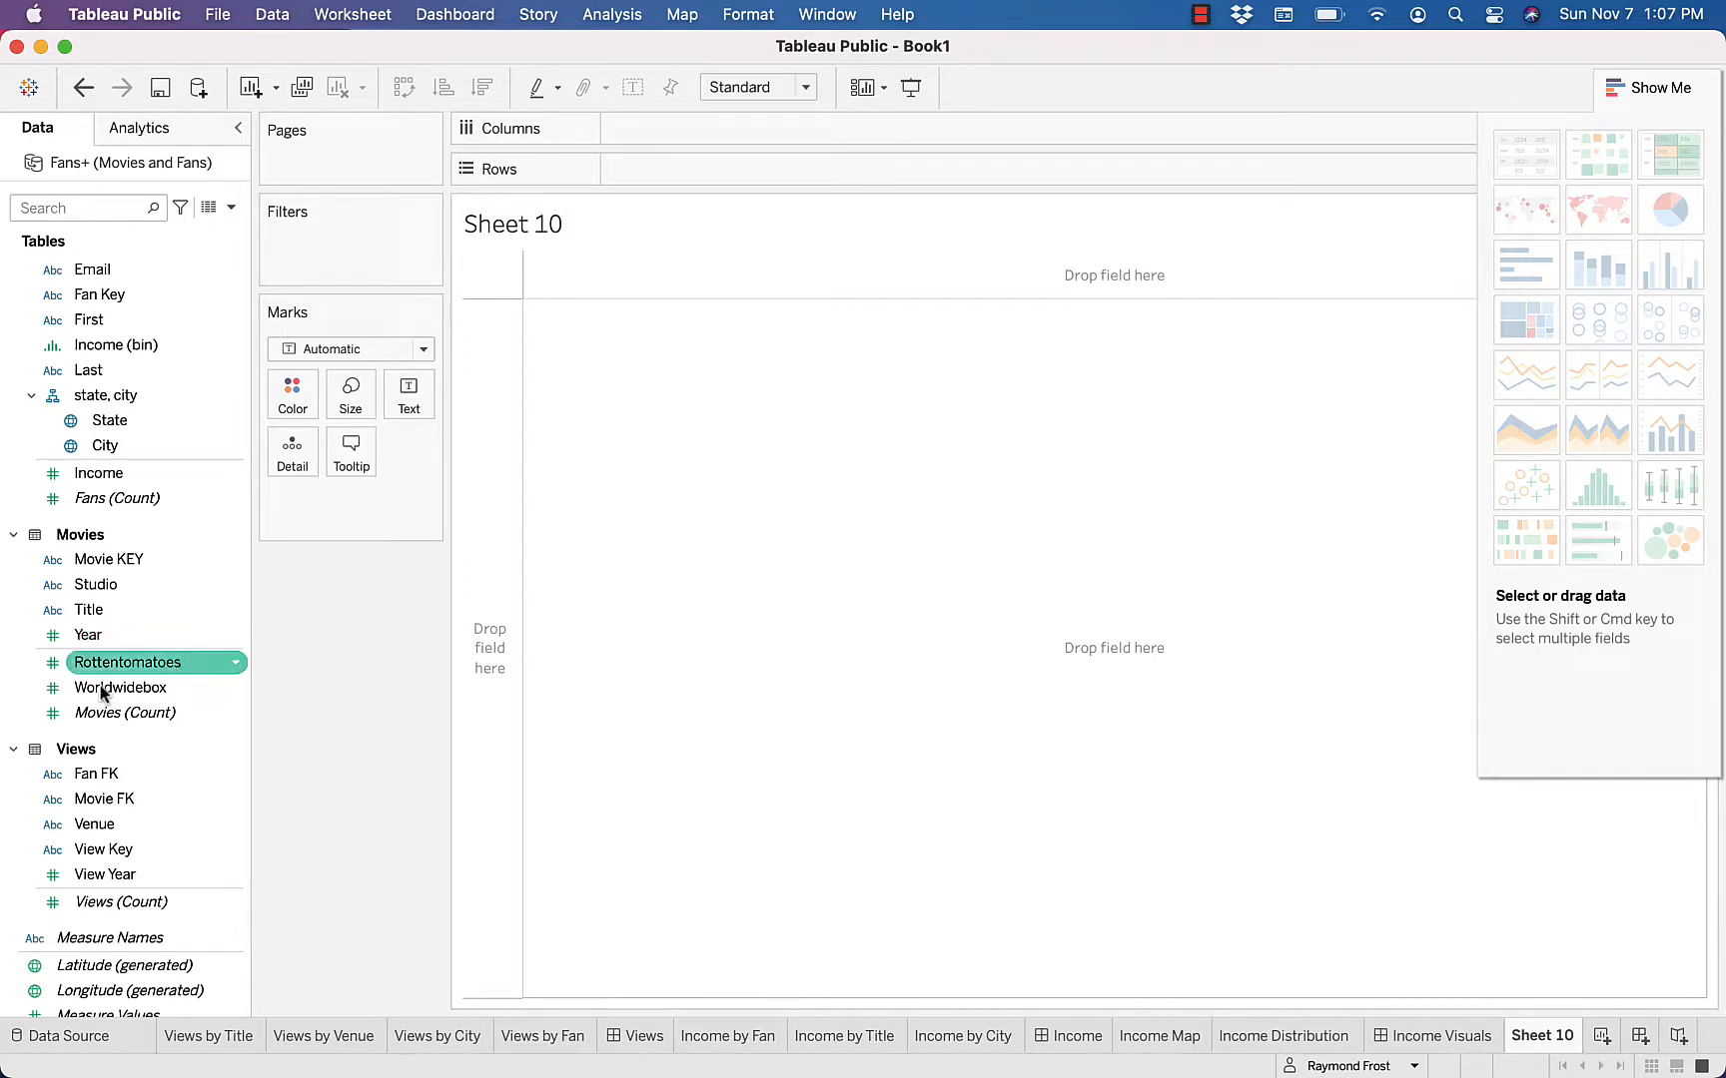
{"action": "left_click_drag", "start_coordinate": [102, 691], "coordinate": [612, 566]}
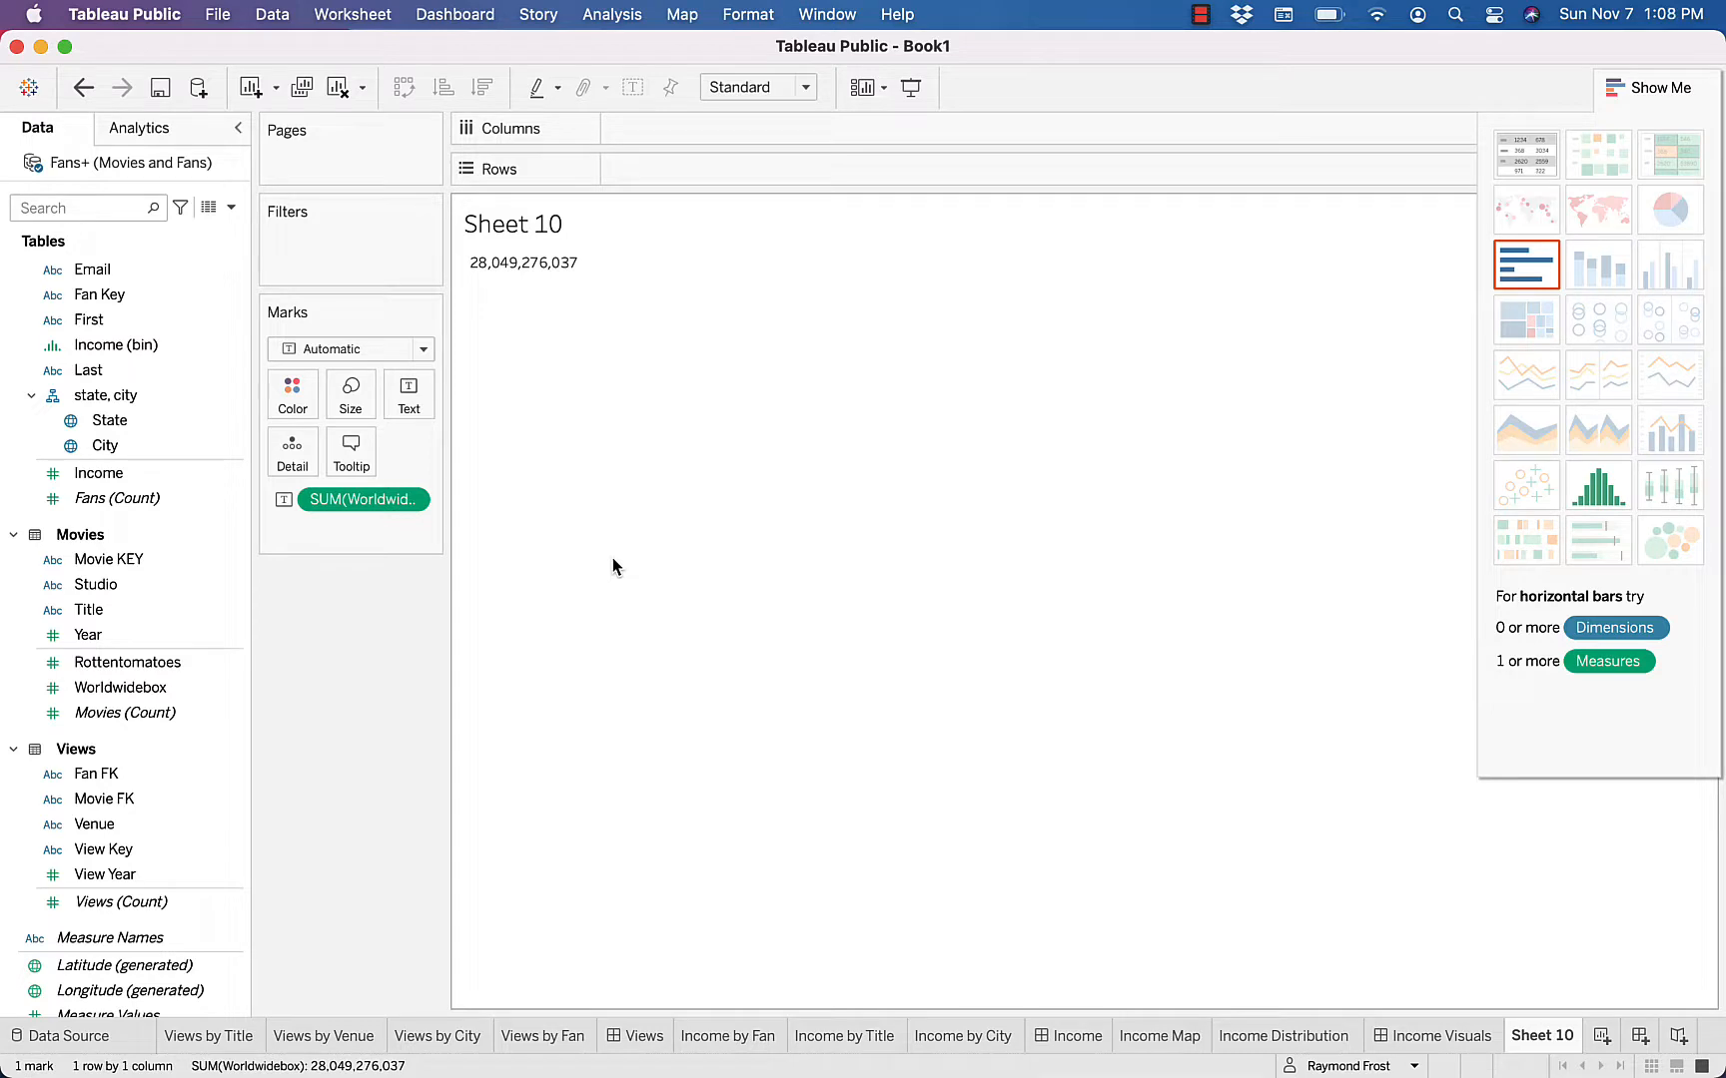
{"action": "key", "text": "super+z"}
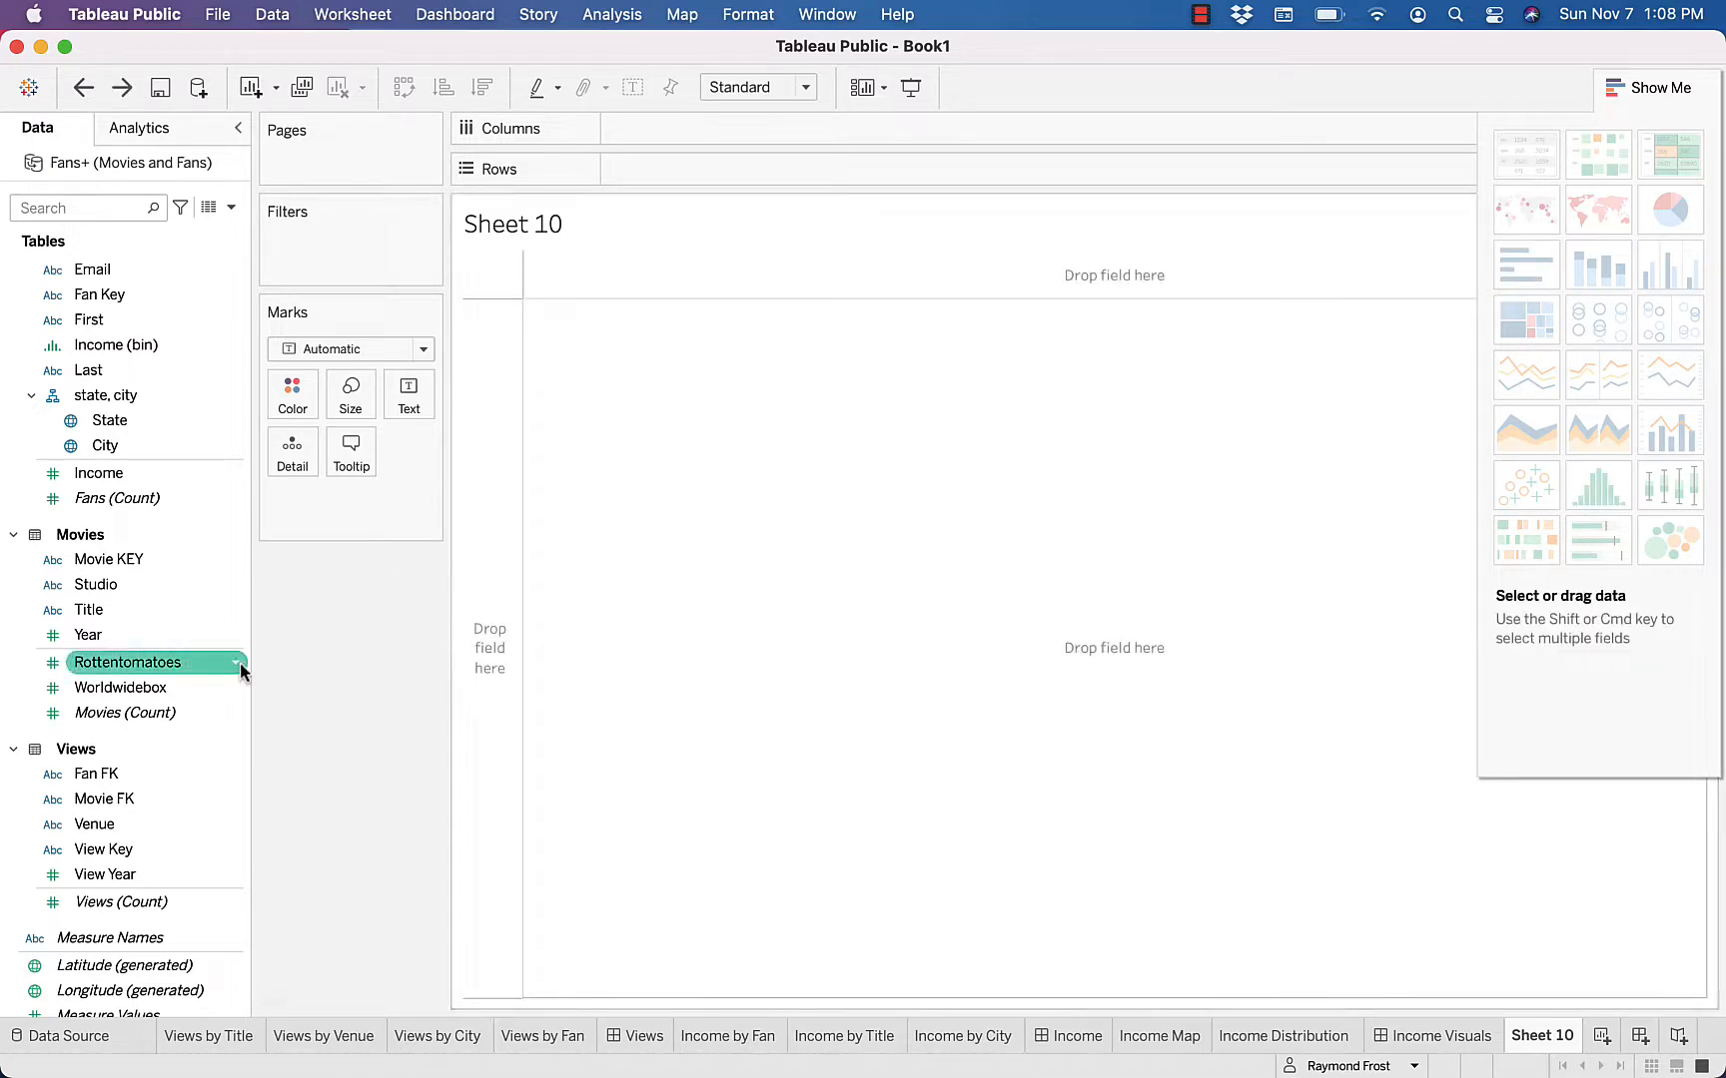
Plot Worldwidebox on the rows against Rottentomatoes on the columns of the new worksheet
{"action": "left_click", "coordinate": [178, 687]}
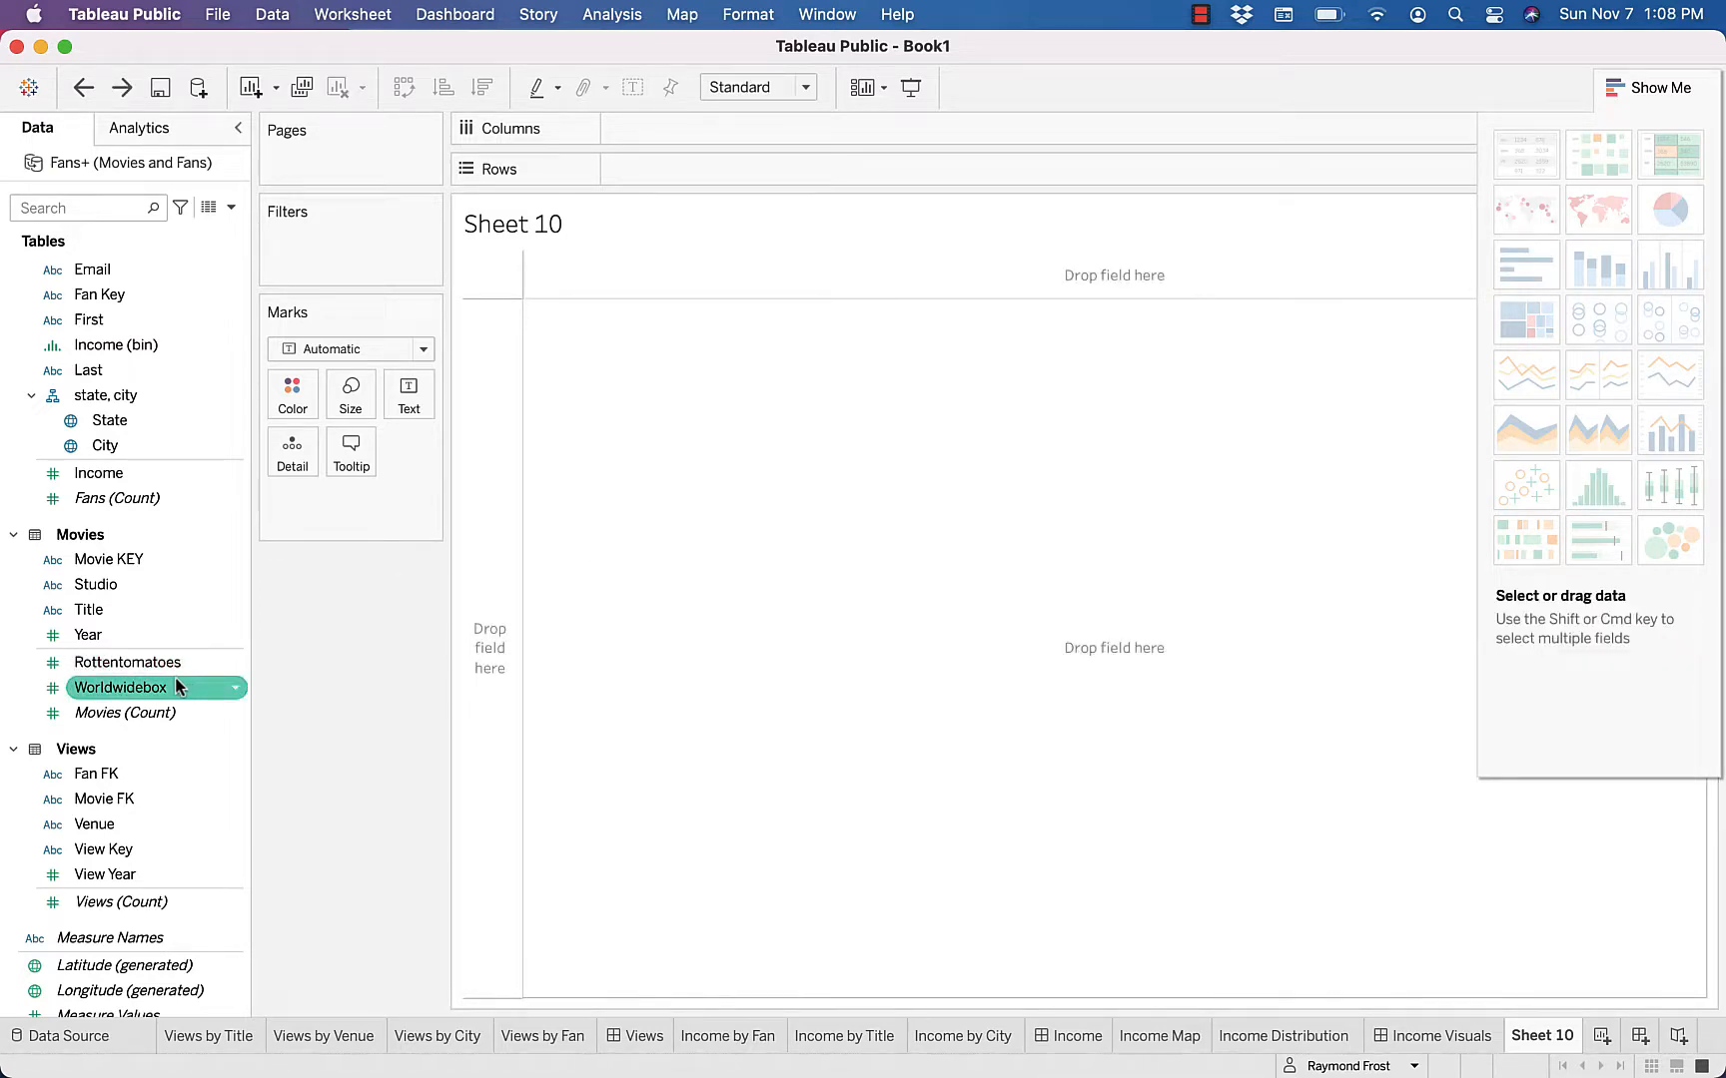
{"action": "double_click", "coordinate": [105, 689]}
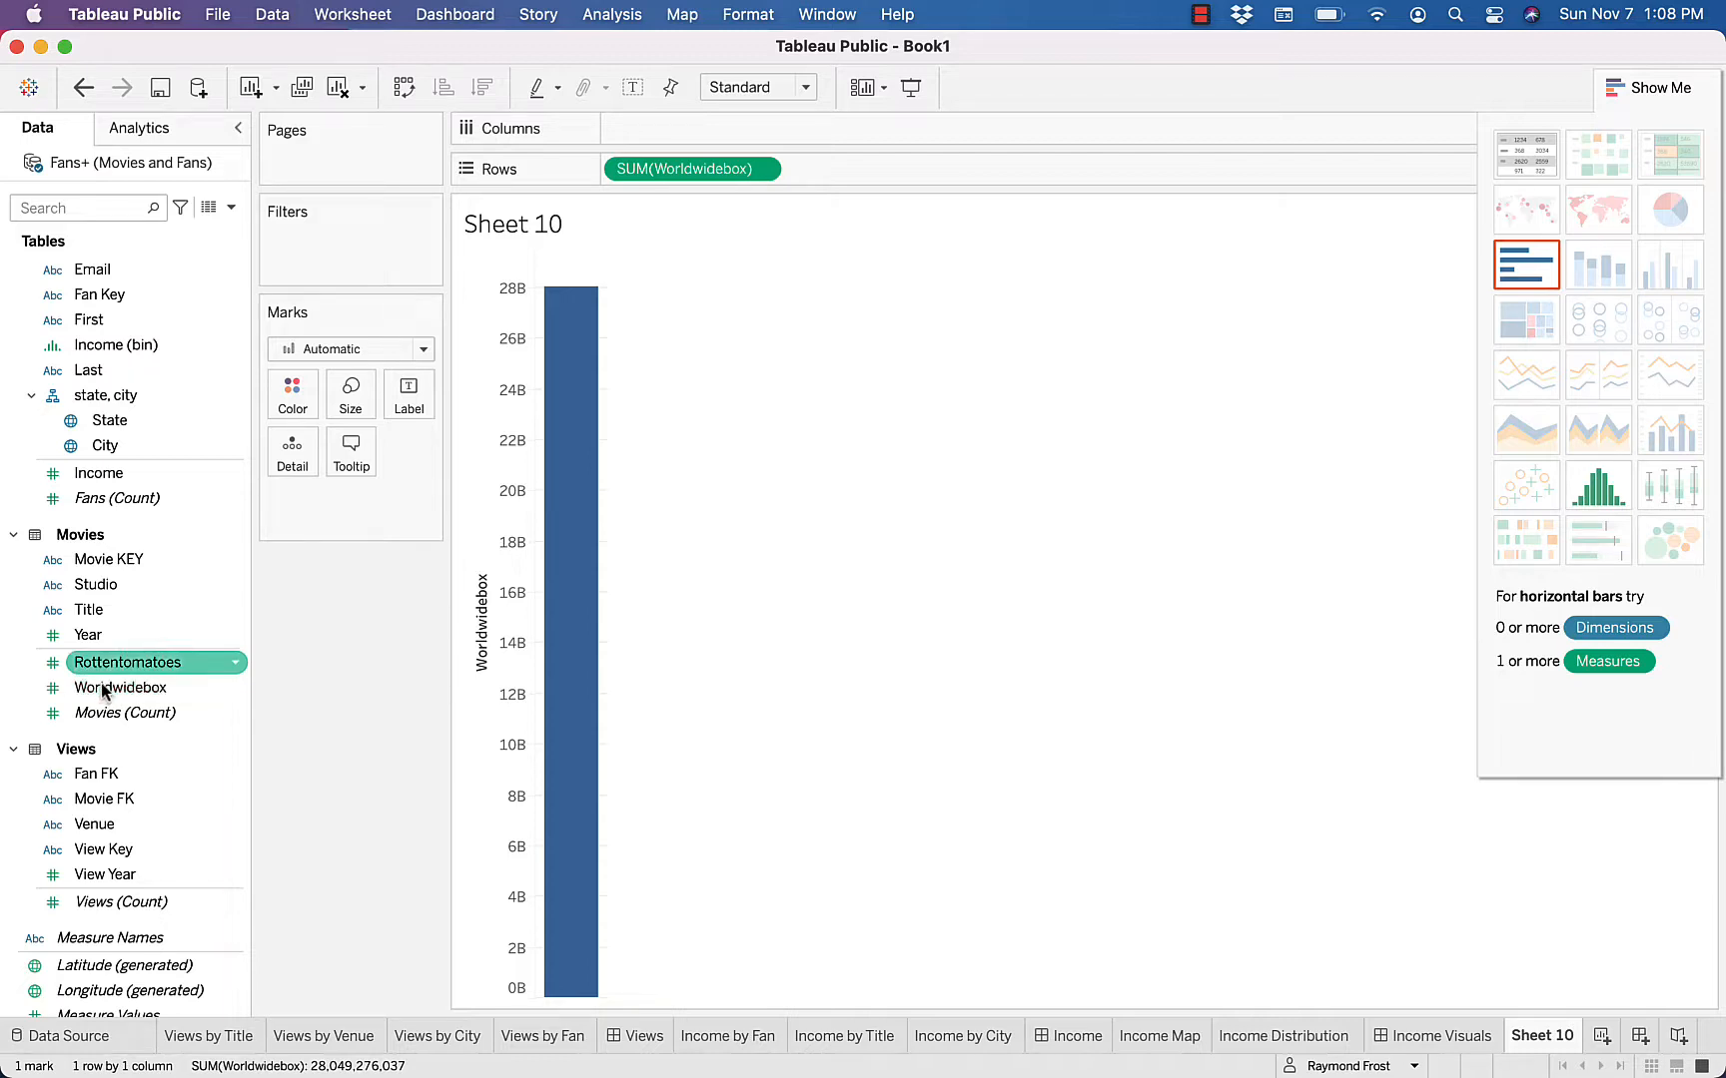
{"action": "double_click", "coordinate": [118, 664]}
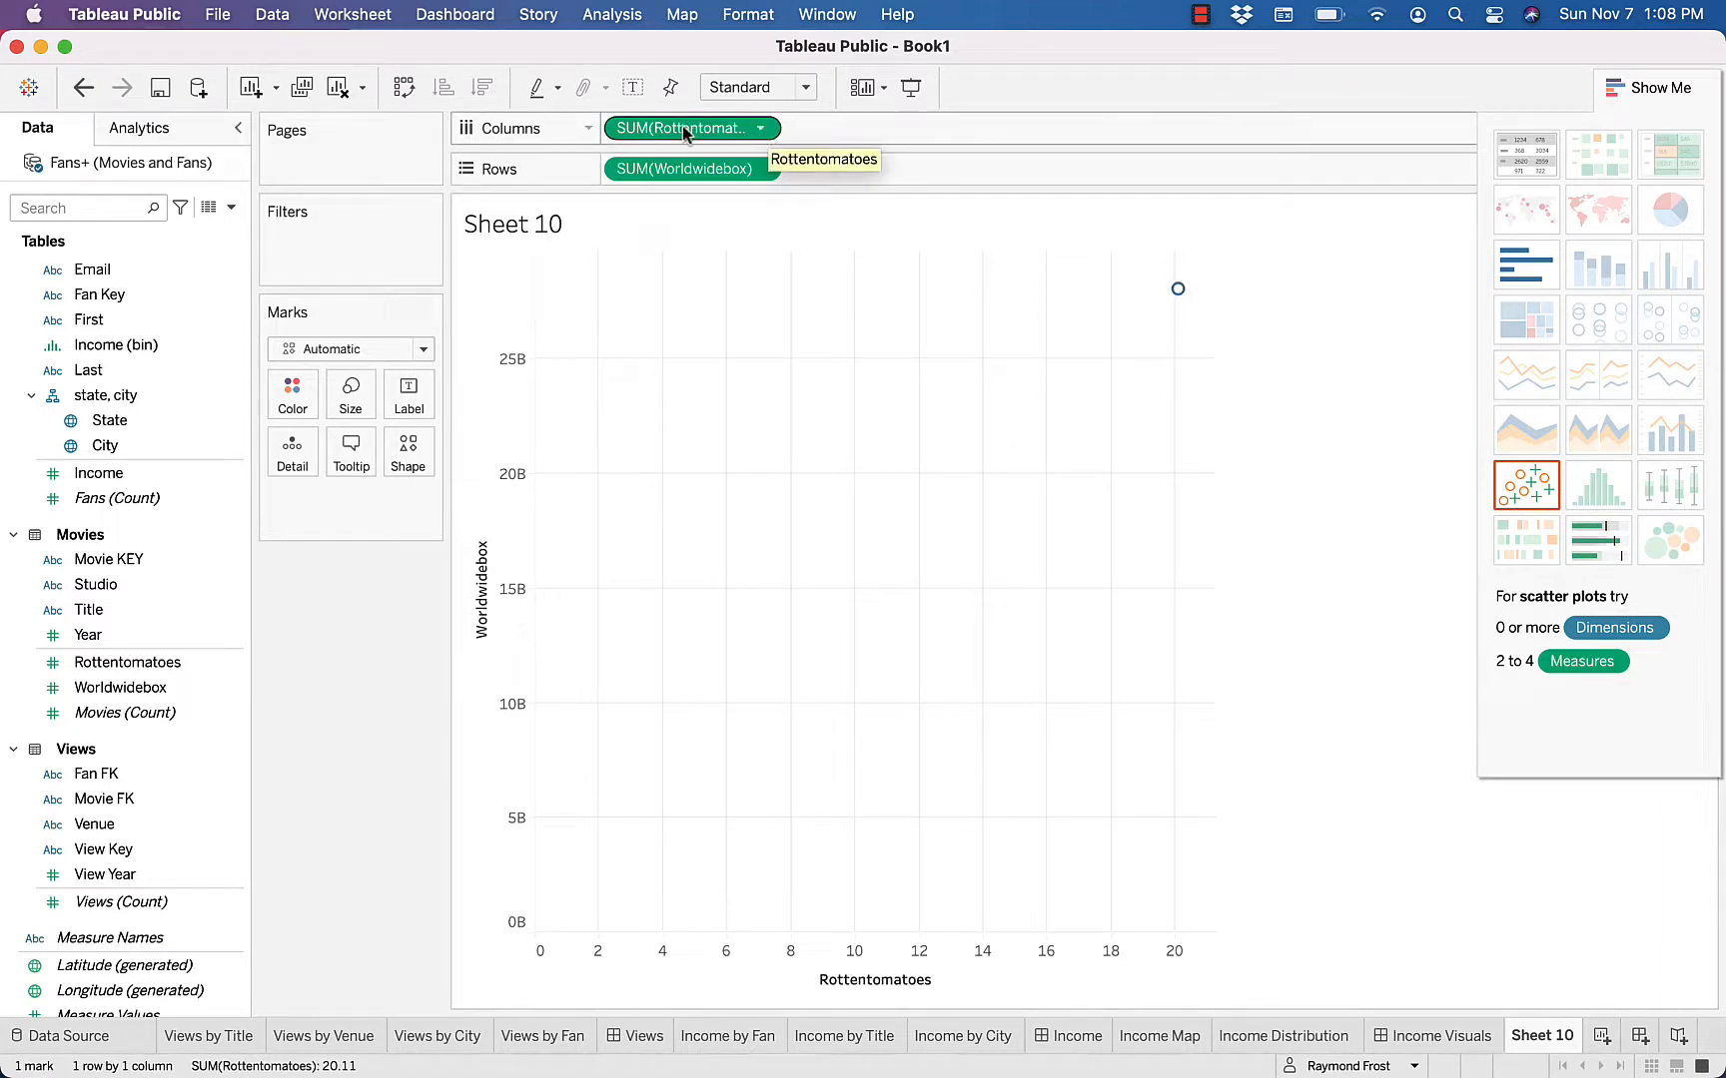
Convert both Rottentomatoes and Worldwidebox from summed measures to dimensions so each movie is plotted as a separate point
{"action": "left_click", "coordinate": [763, 129]}
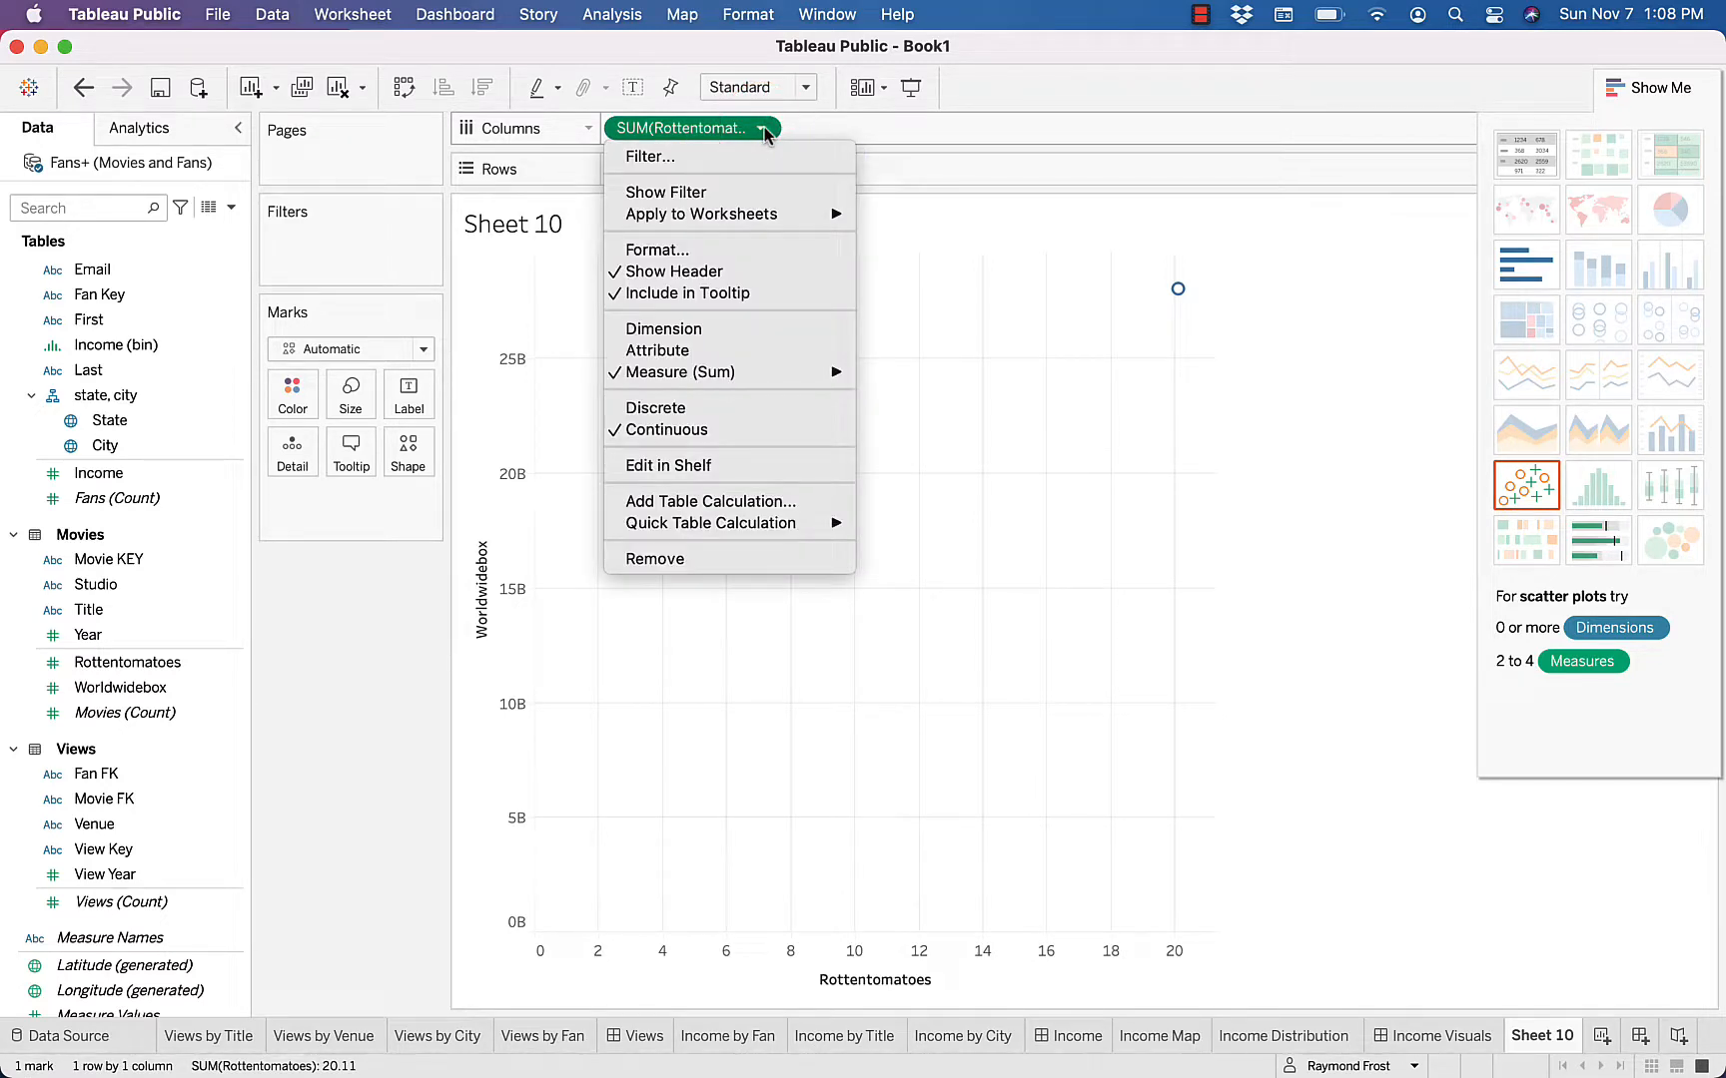
{"action": "mouse_move", "coordinate": [712, 374]}
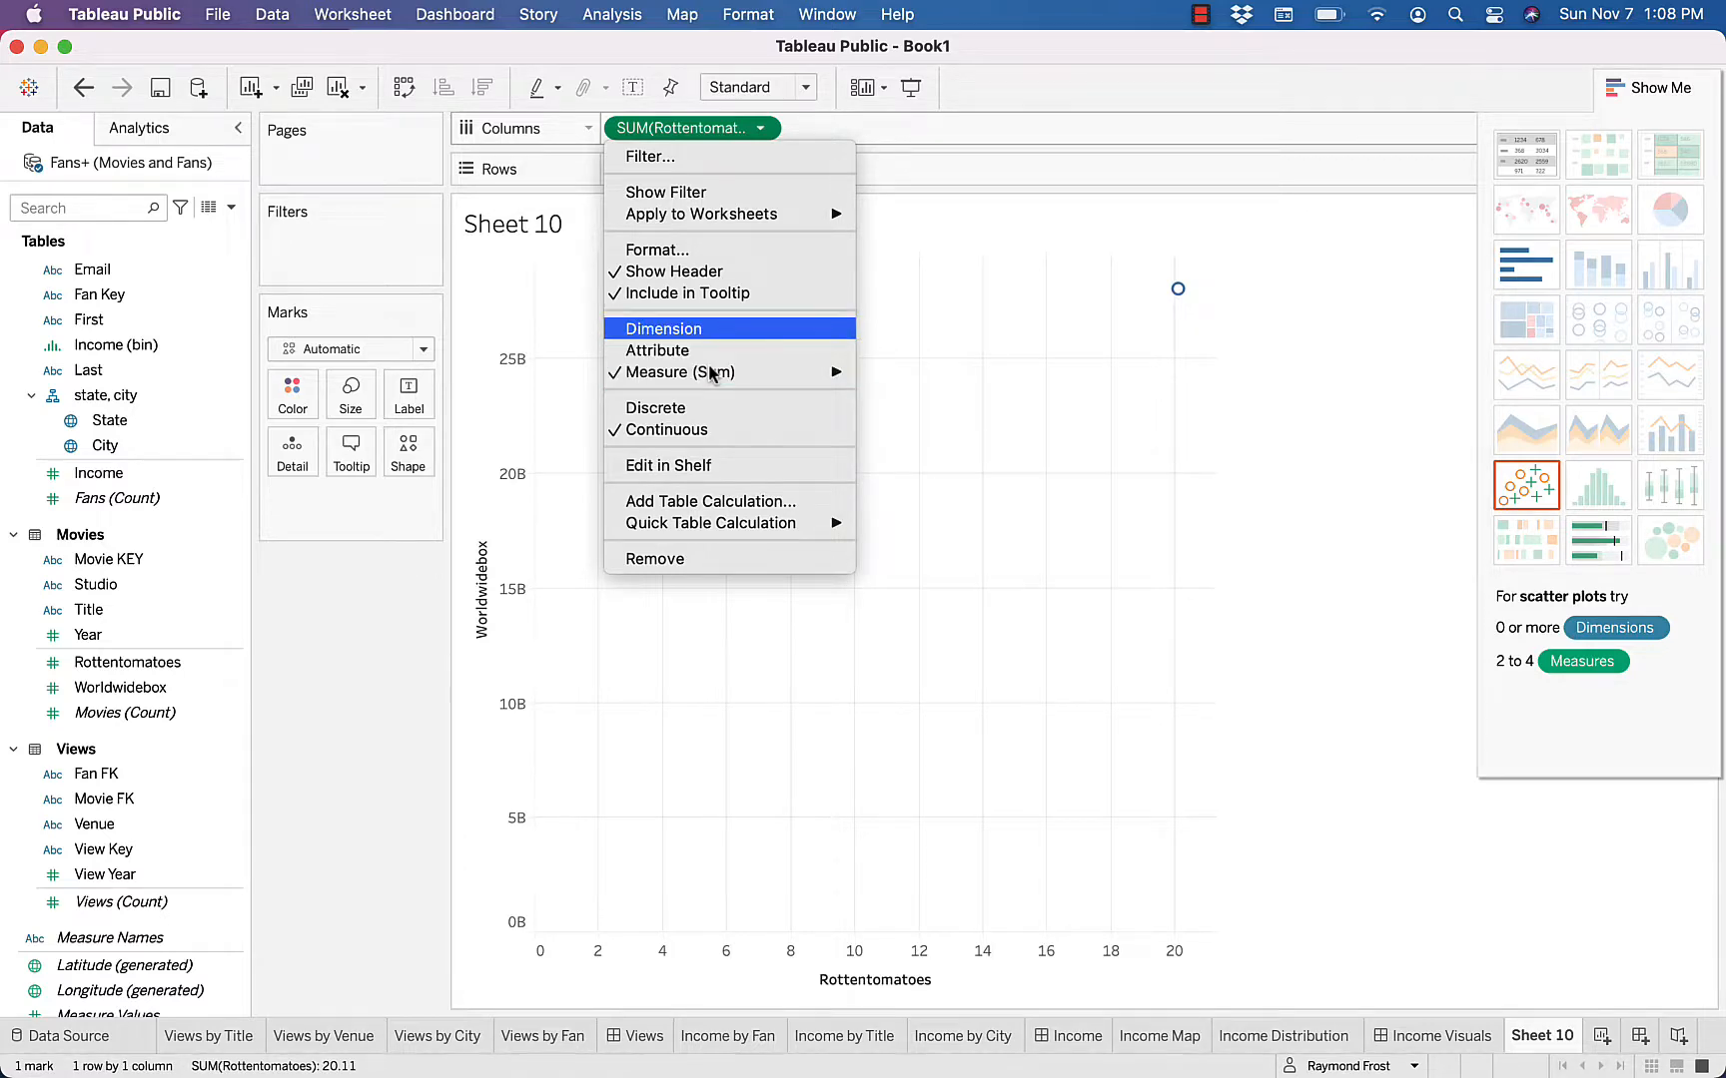
{"action": "key", "text": "Return"}
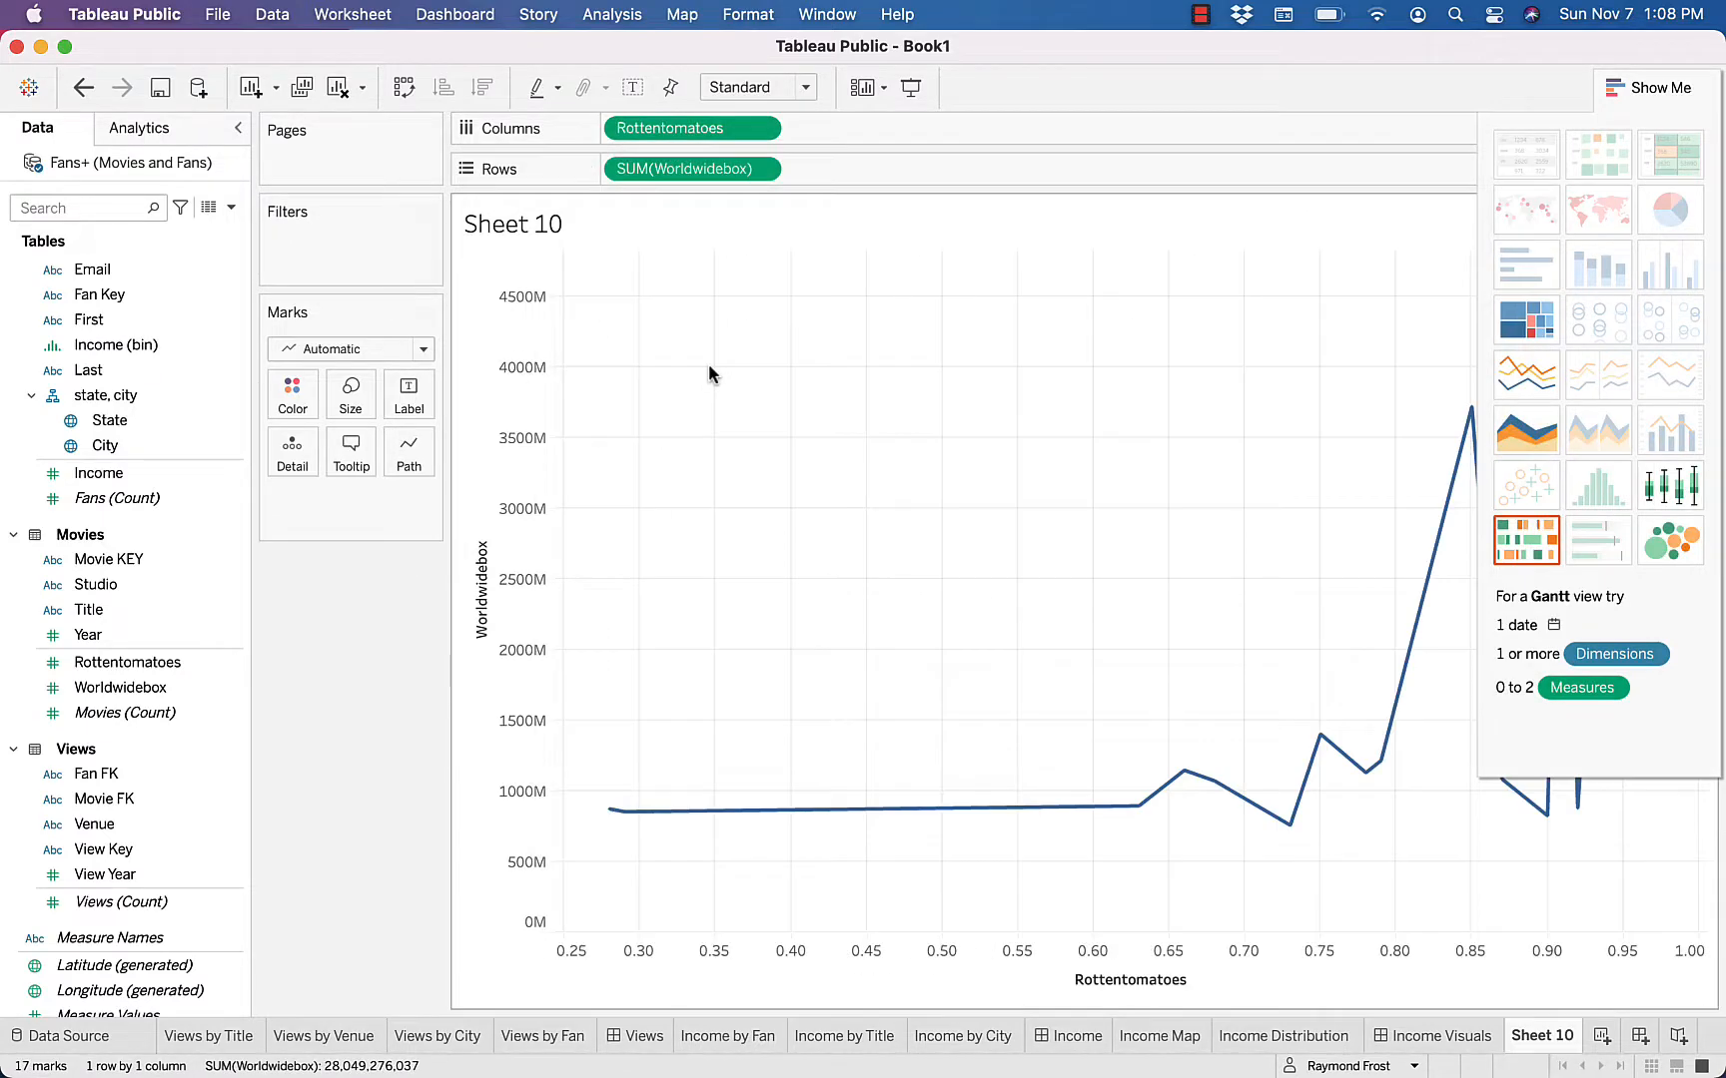
{"action": "left_click", "coordinate": [762, 170]}
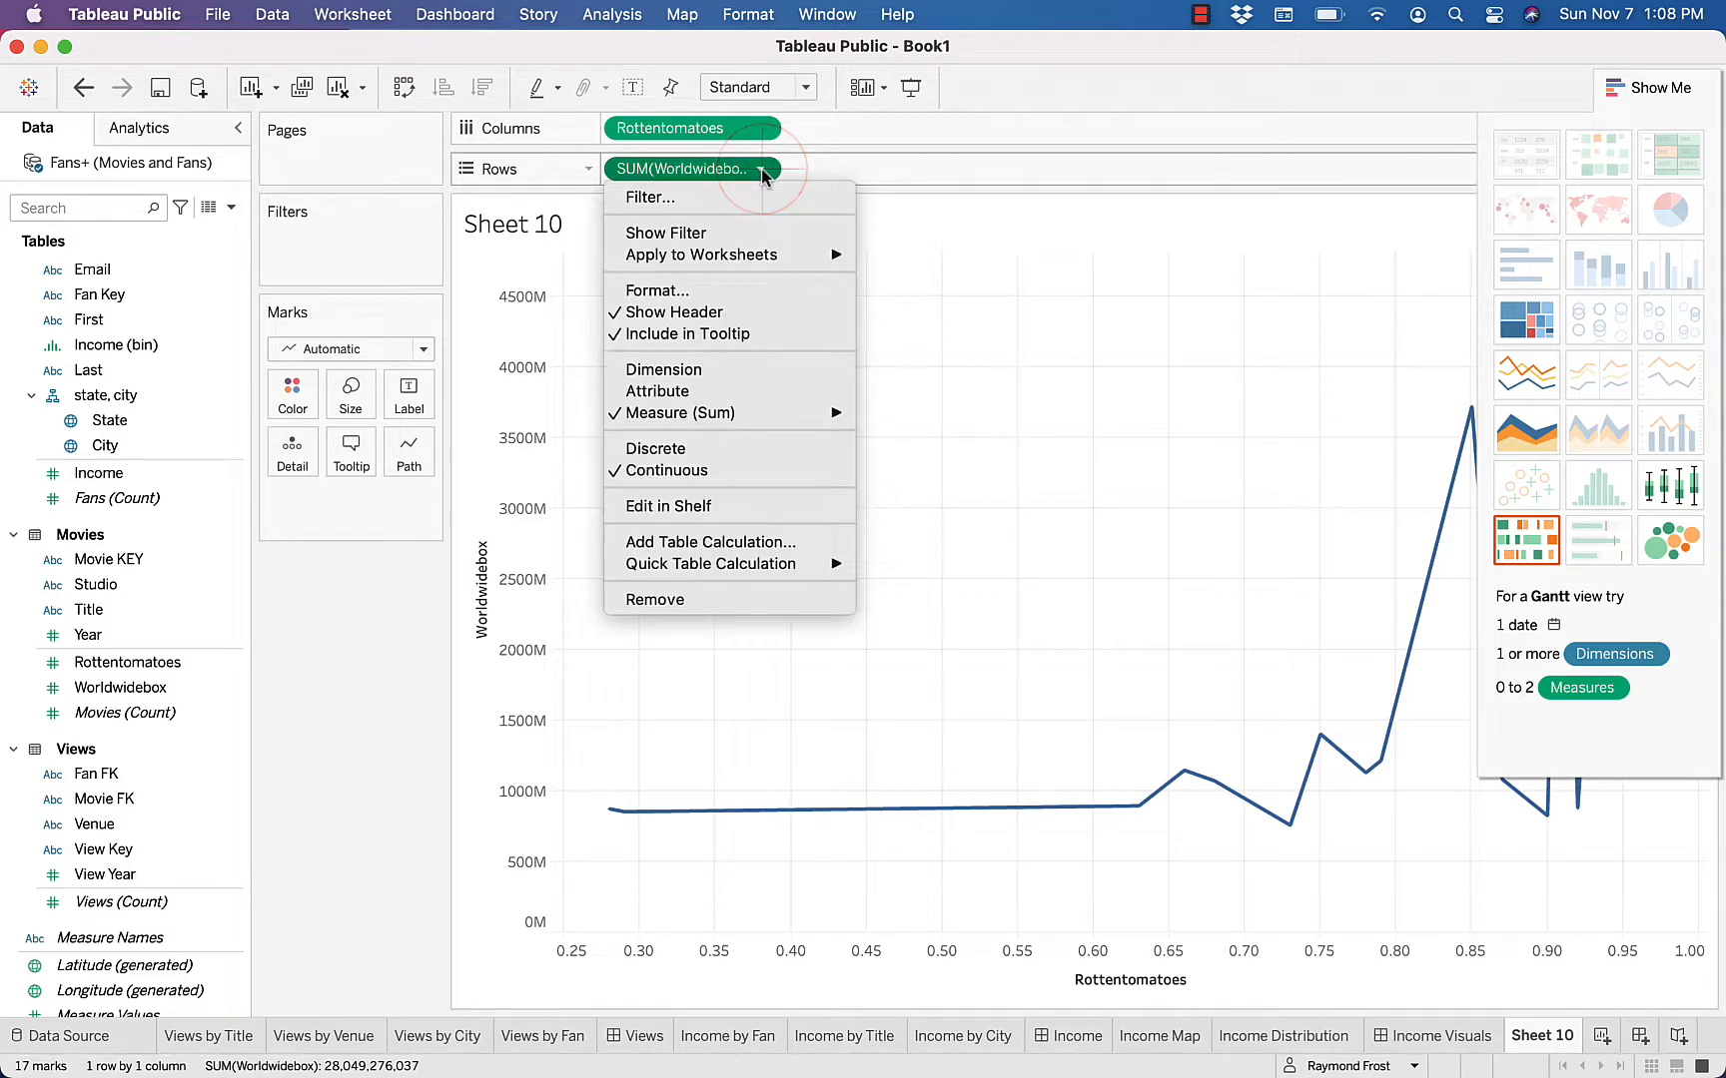
{"action": "left_click", "coordinate": [694, 371]}
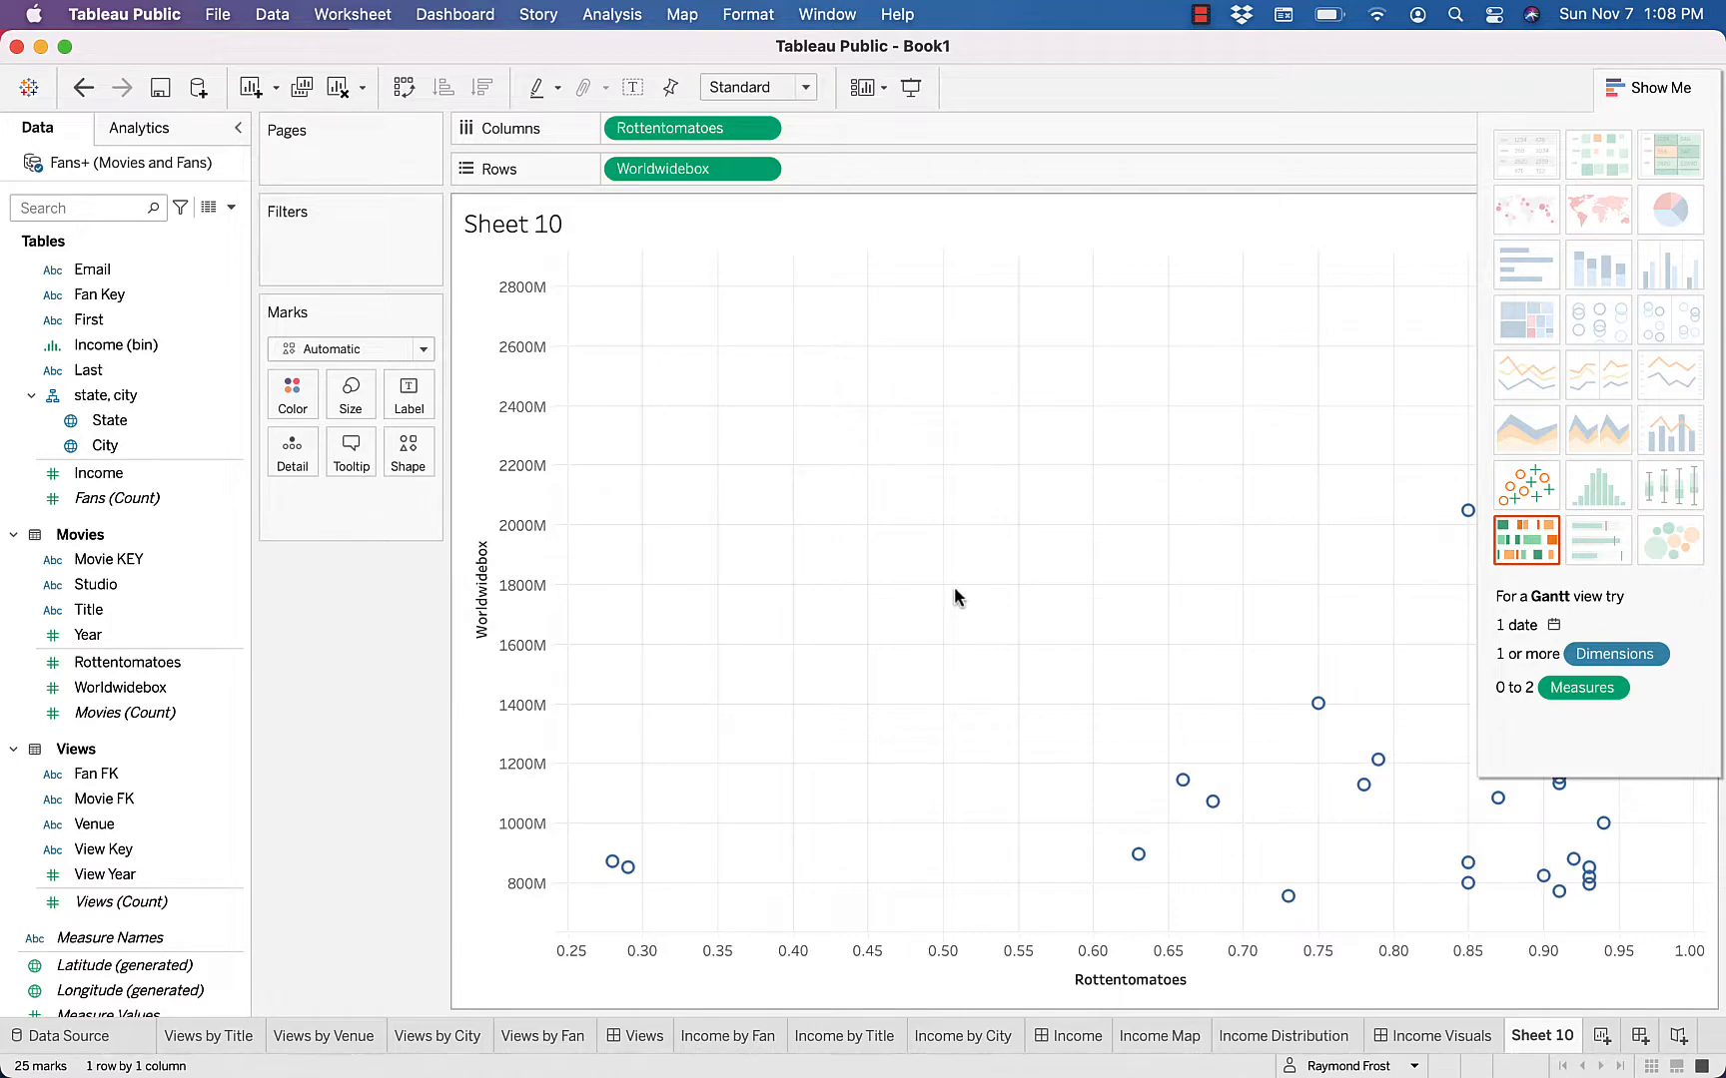
Show a trend line on the Rottentomatoes and Worldwidebox scatter plot and inspect its equation and fit statistics
{"action": "right_click", "coordinate": [876, 696]}
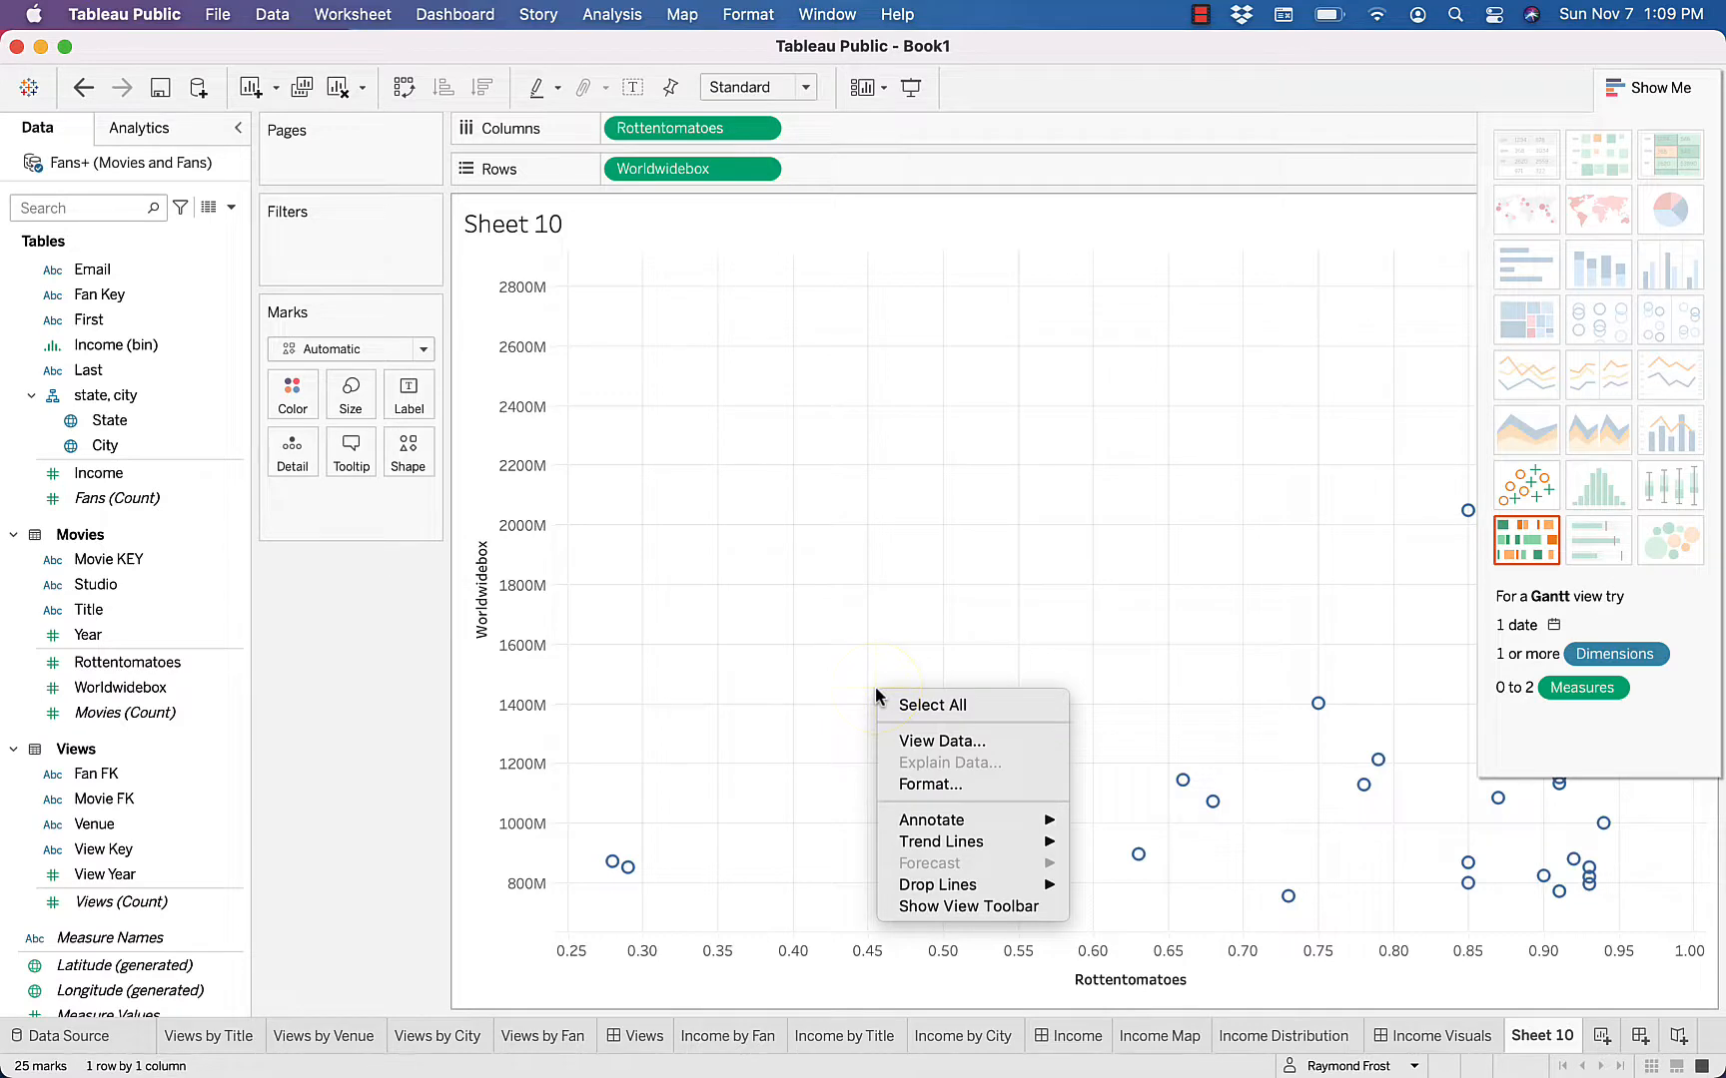
{"action": "mouse_move", "coordinate": [967, 843]}
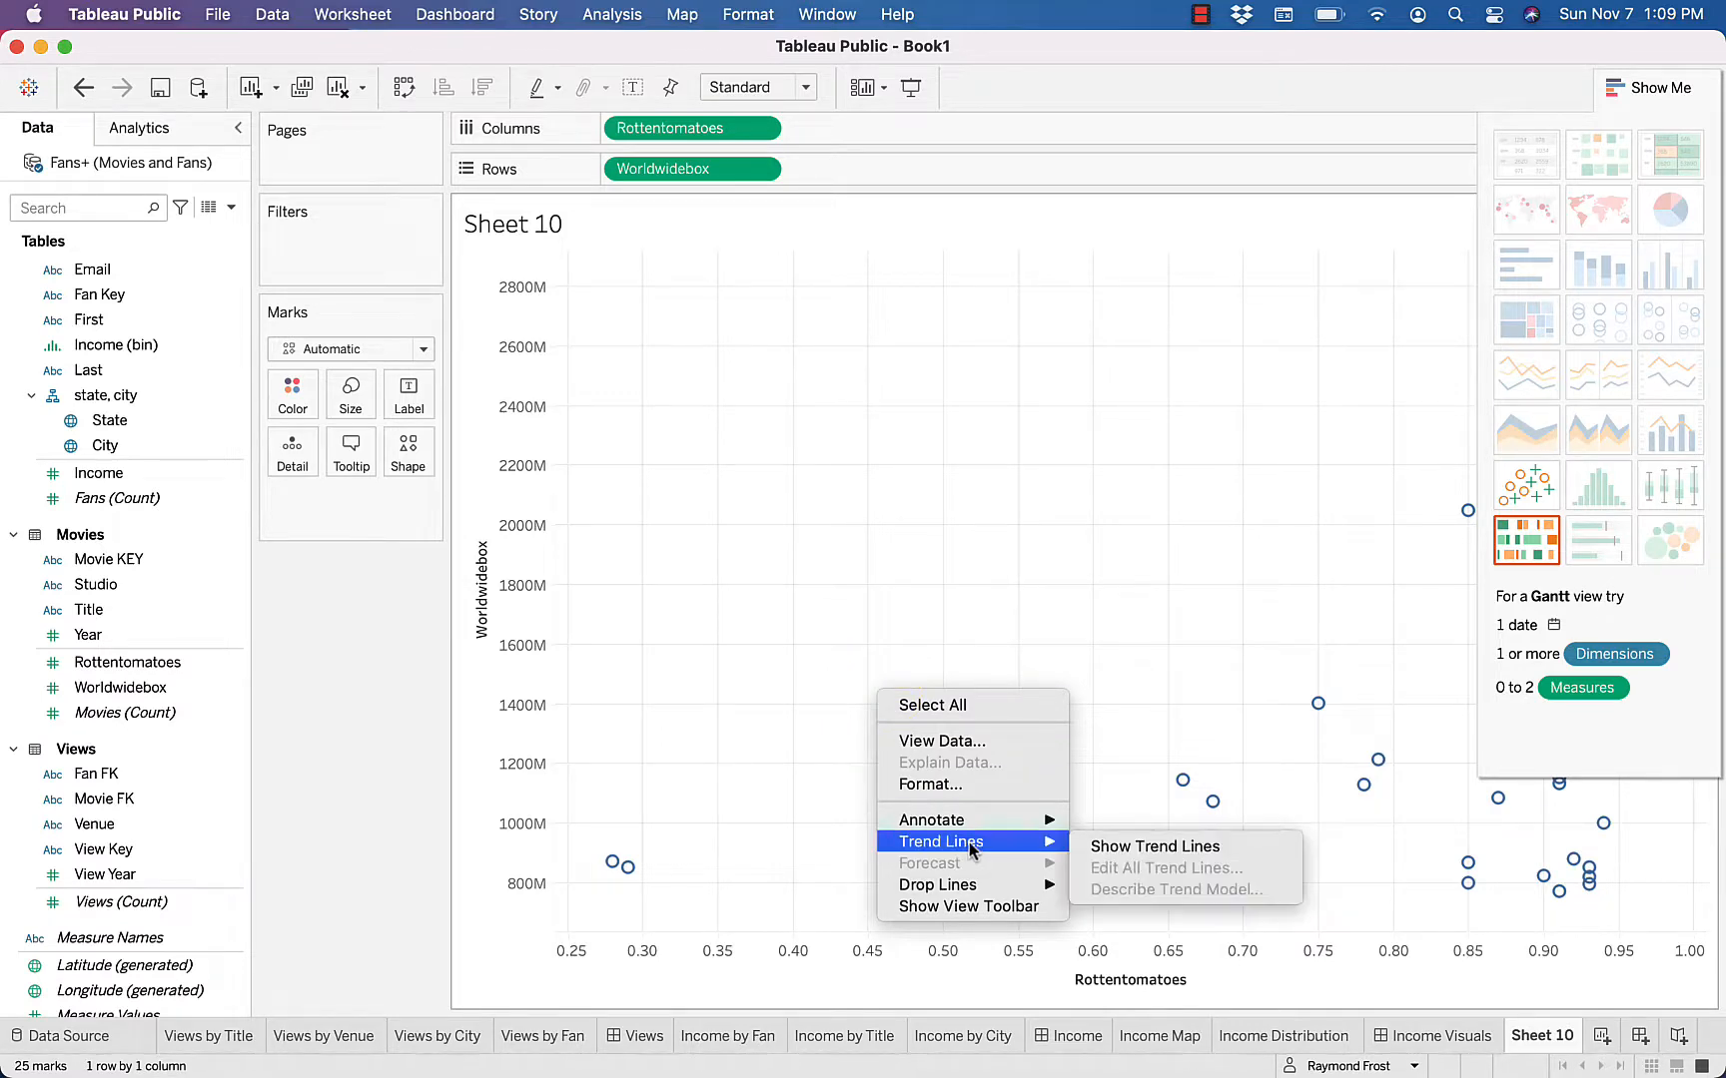
{"action": "left_click", "coordinate": [1121, 846]}
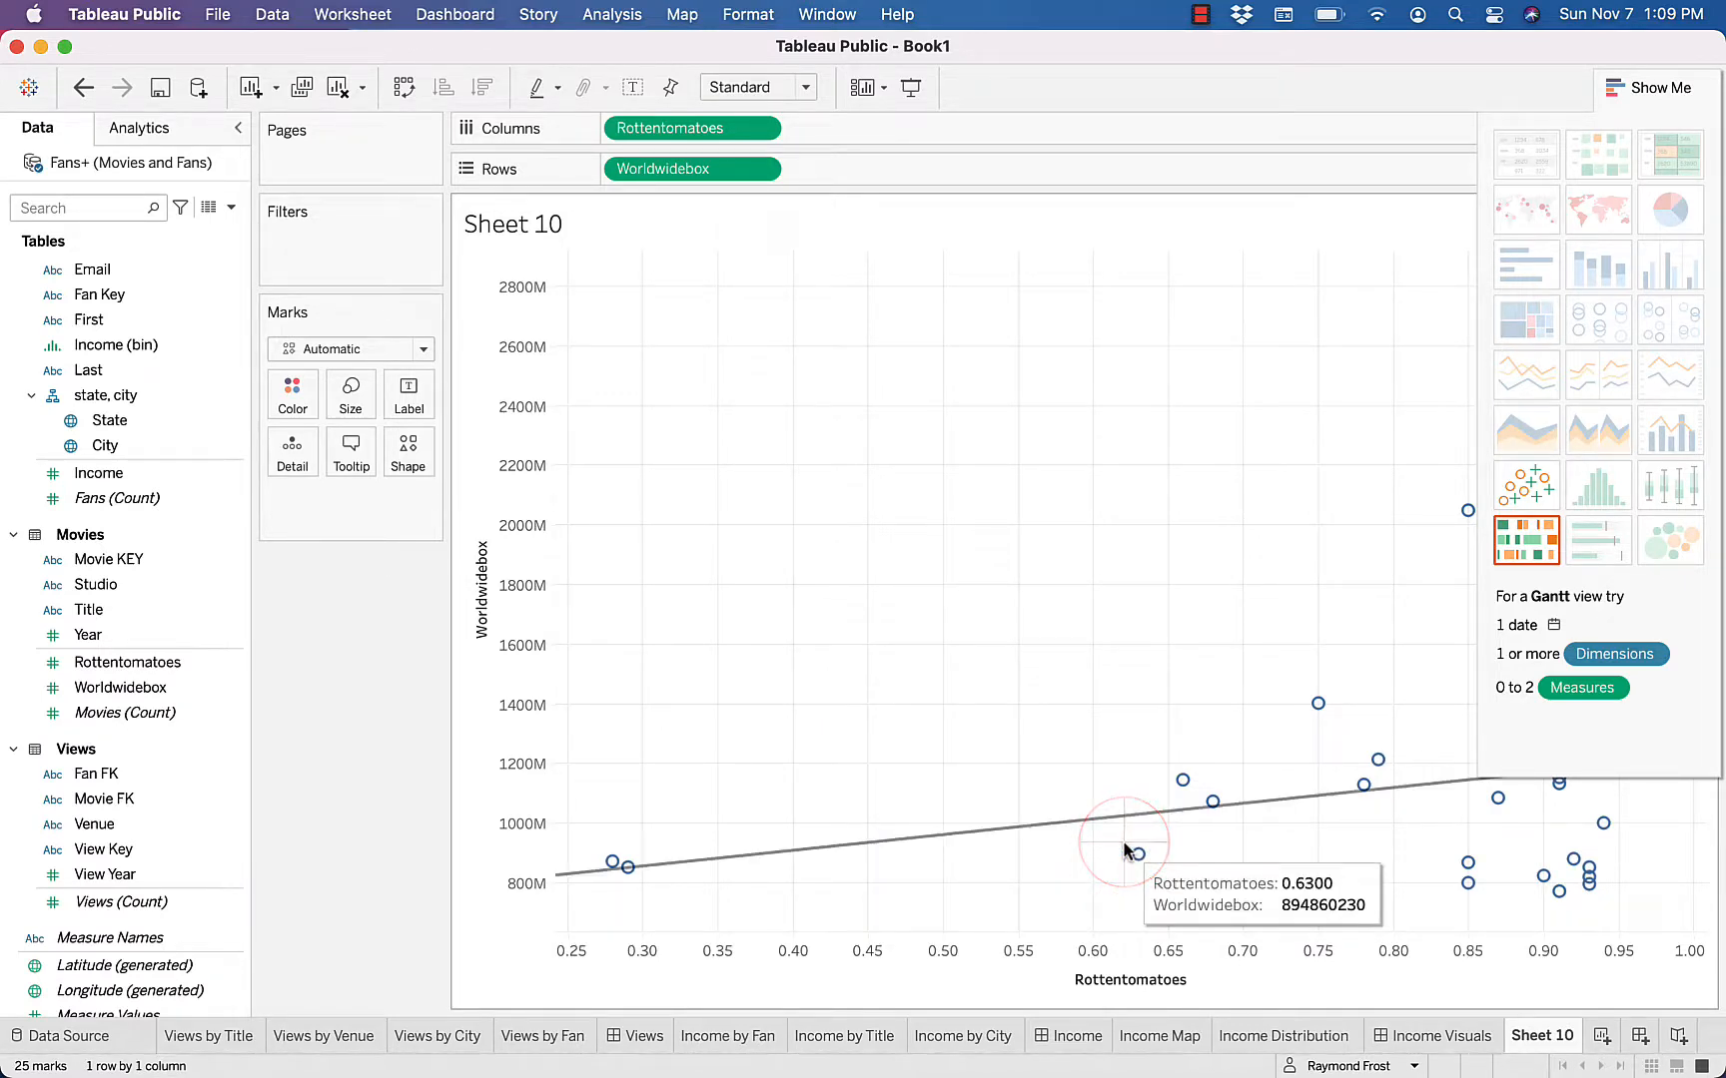
{"action": "mouse_move", "coordinate": [1126, 851]}
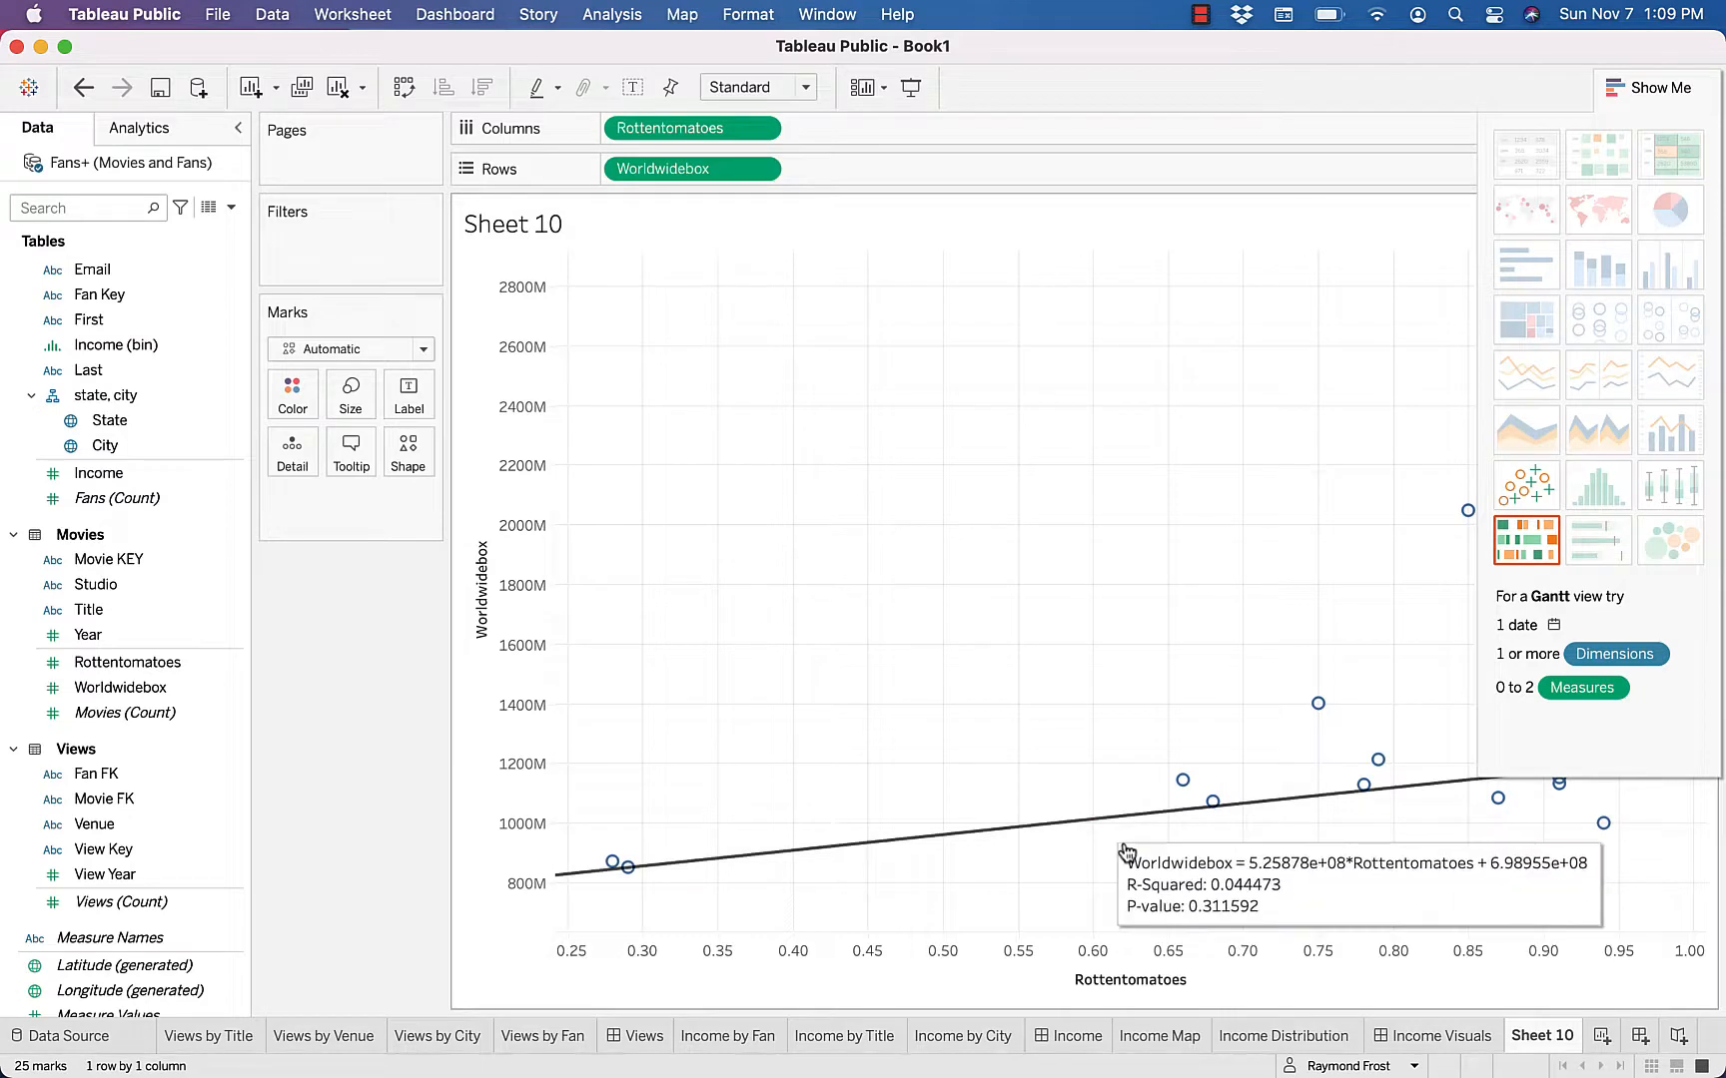
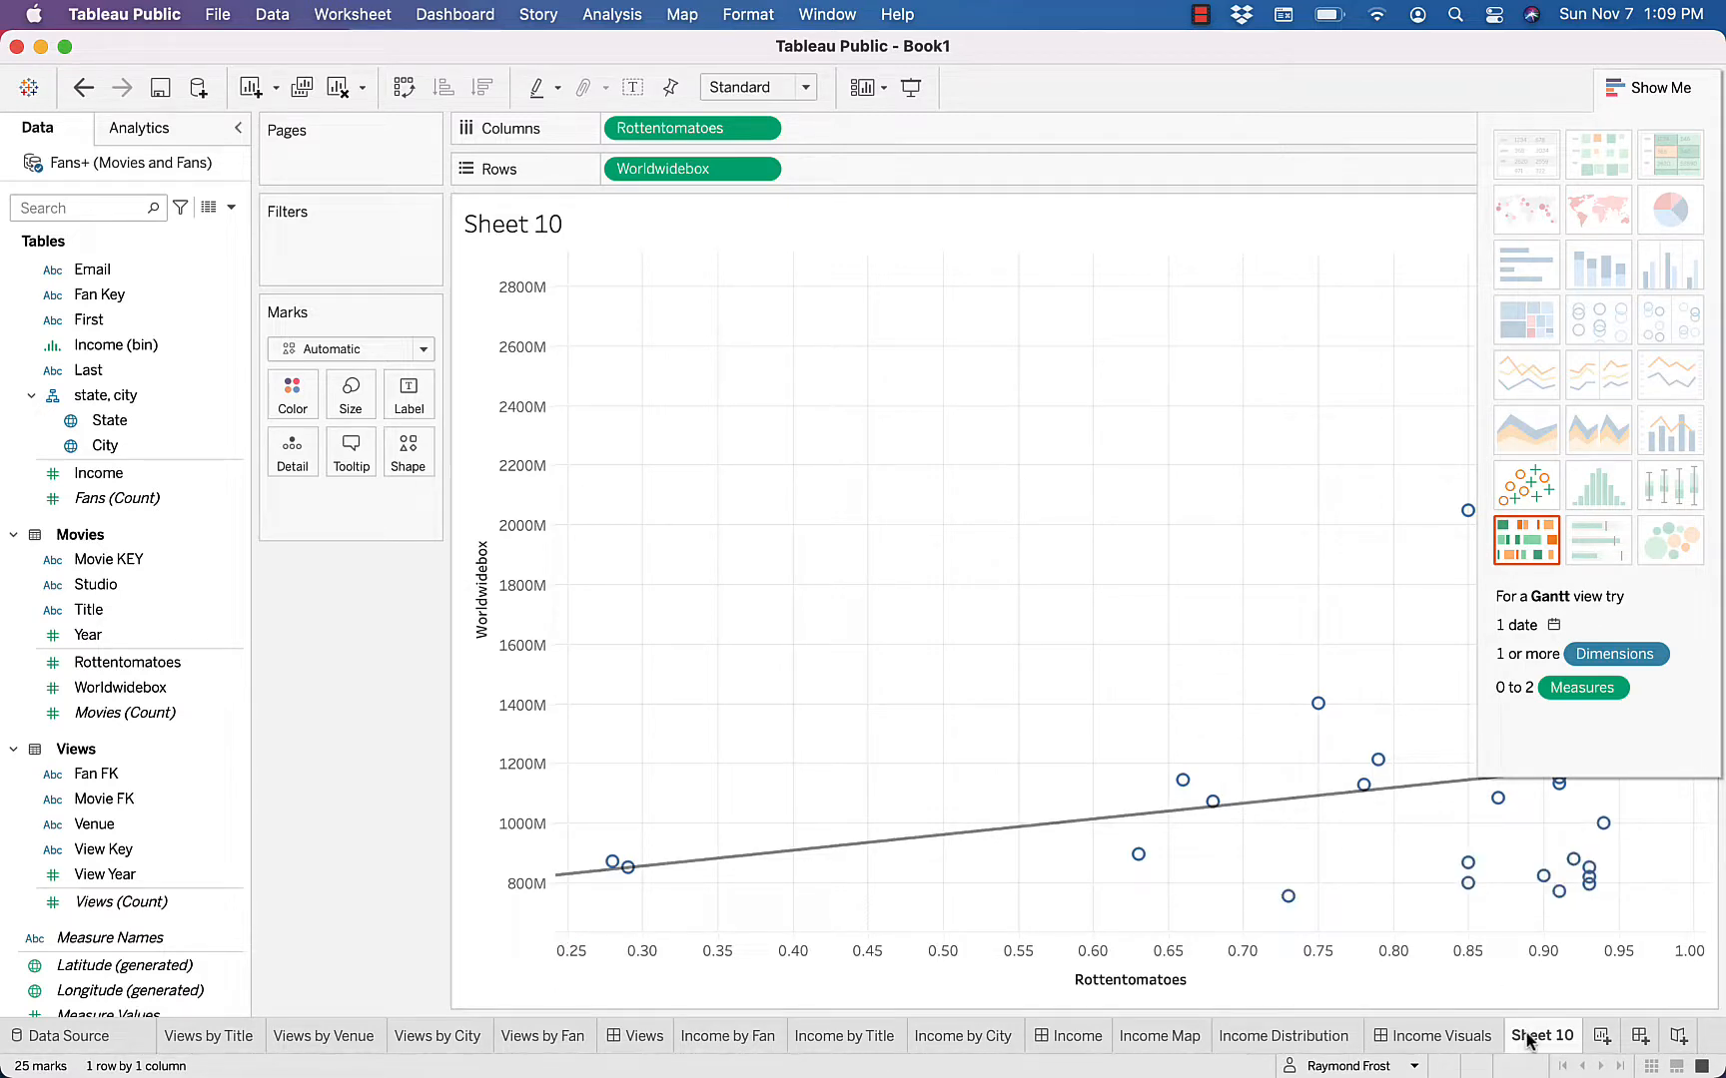
Rename the Rottentomatoes and Worldwidebox scatter plot worksheet as Revenue v Rating
{"action": "mouse_move", "coordinate": [1526, 1039]}
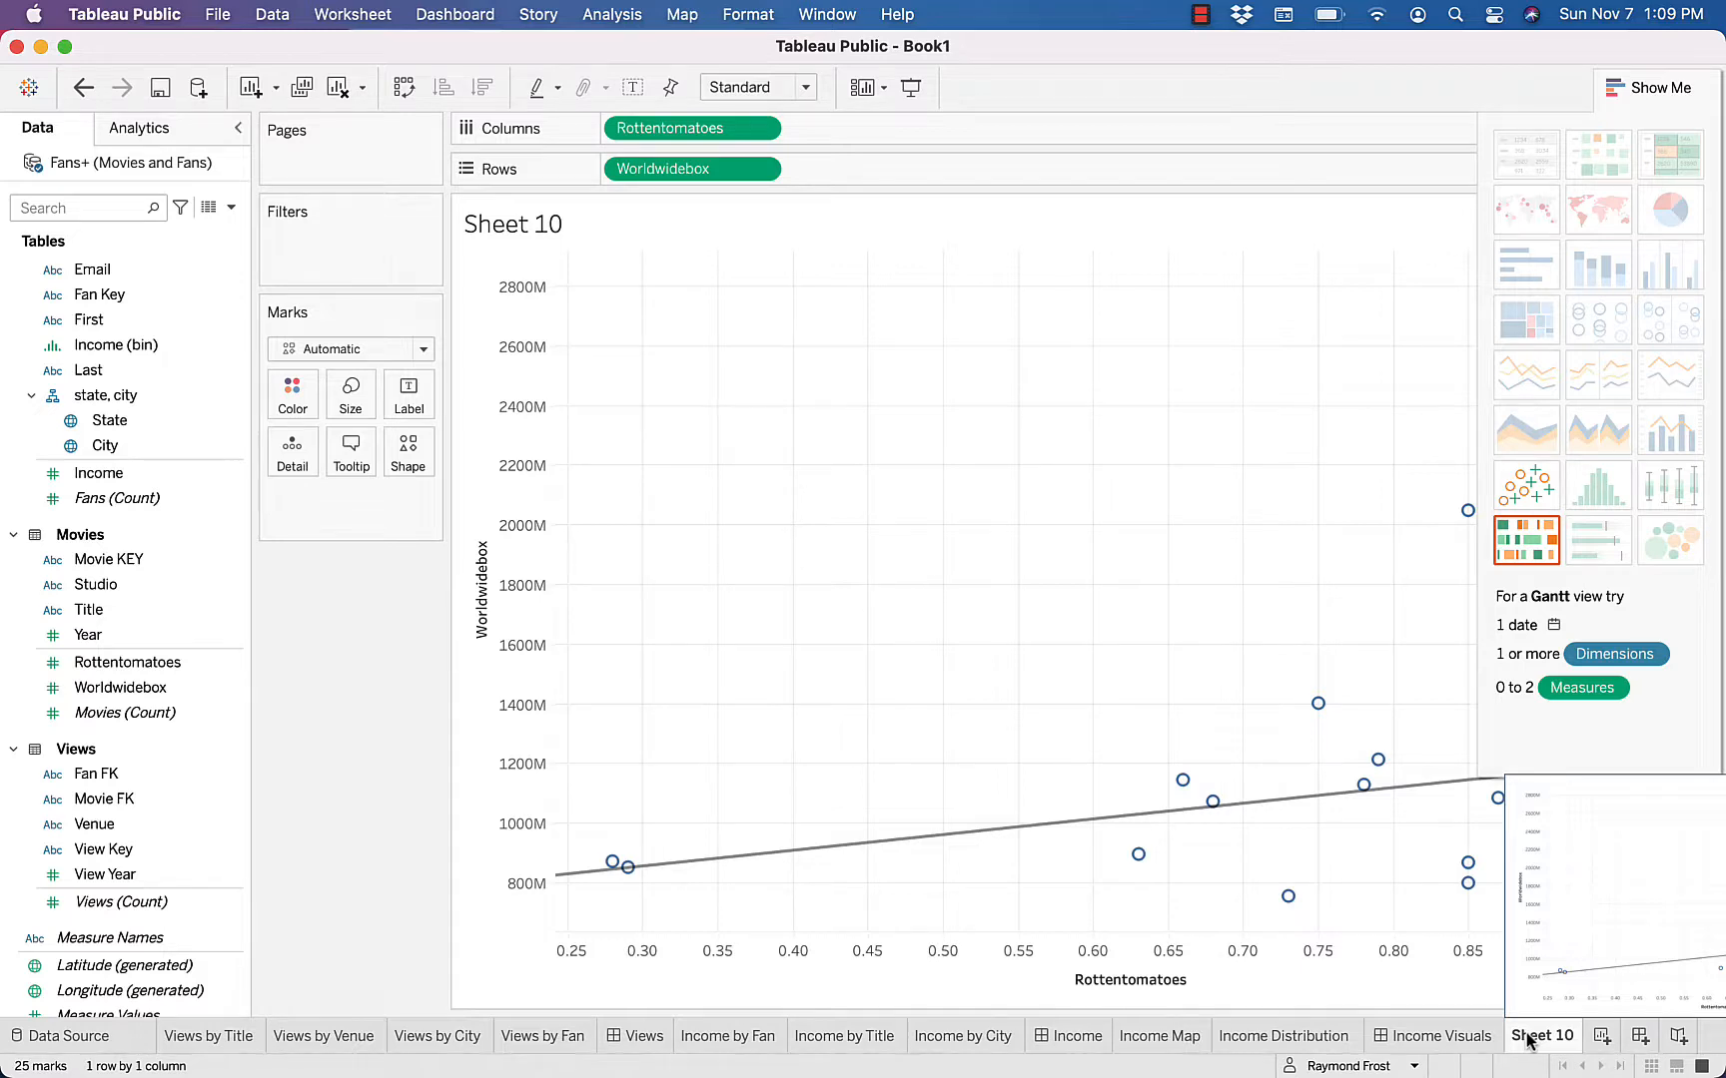
{"action": "double_click", "coordinate": [1526, 1037]}
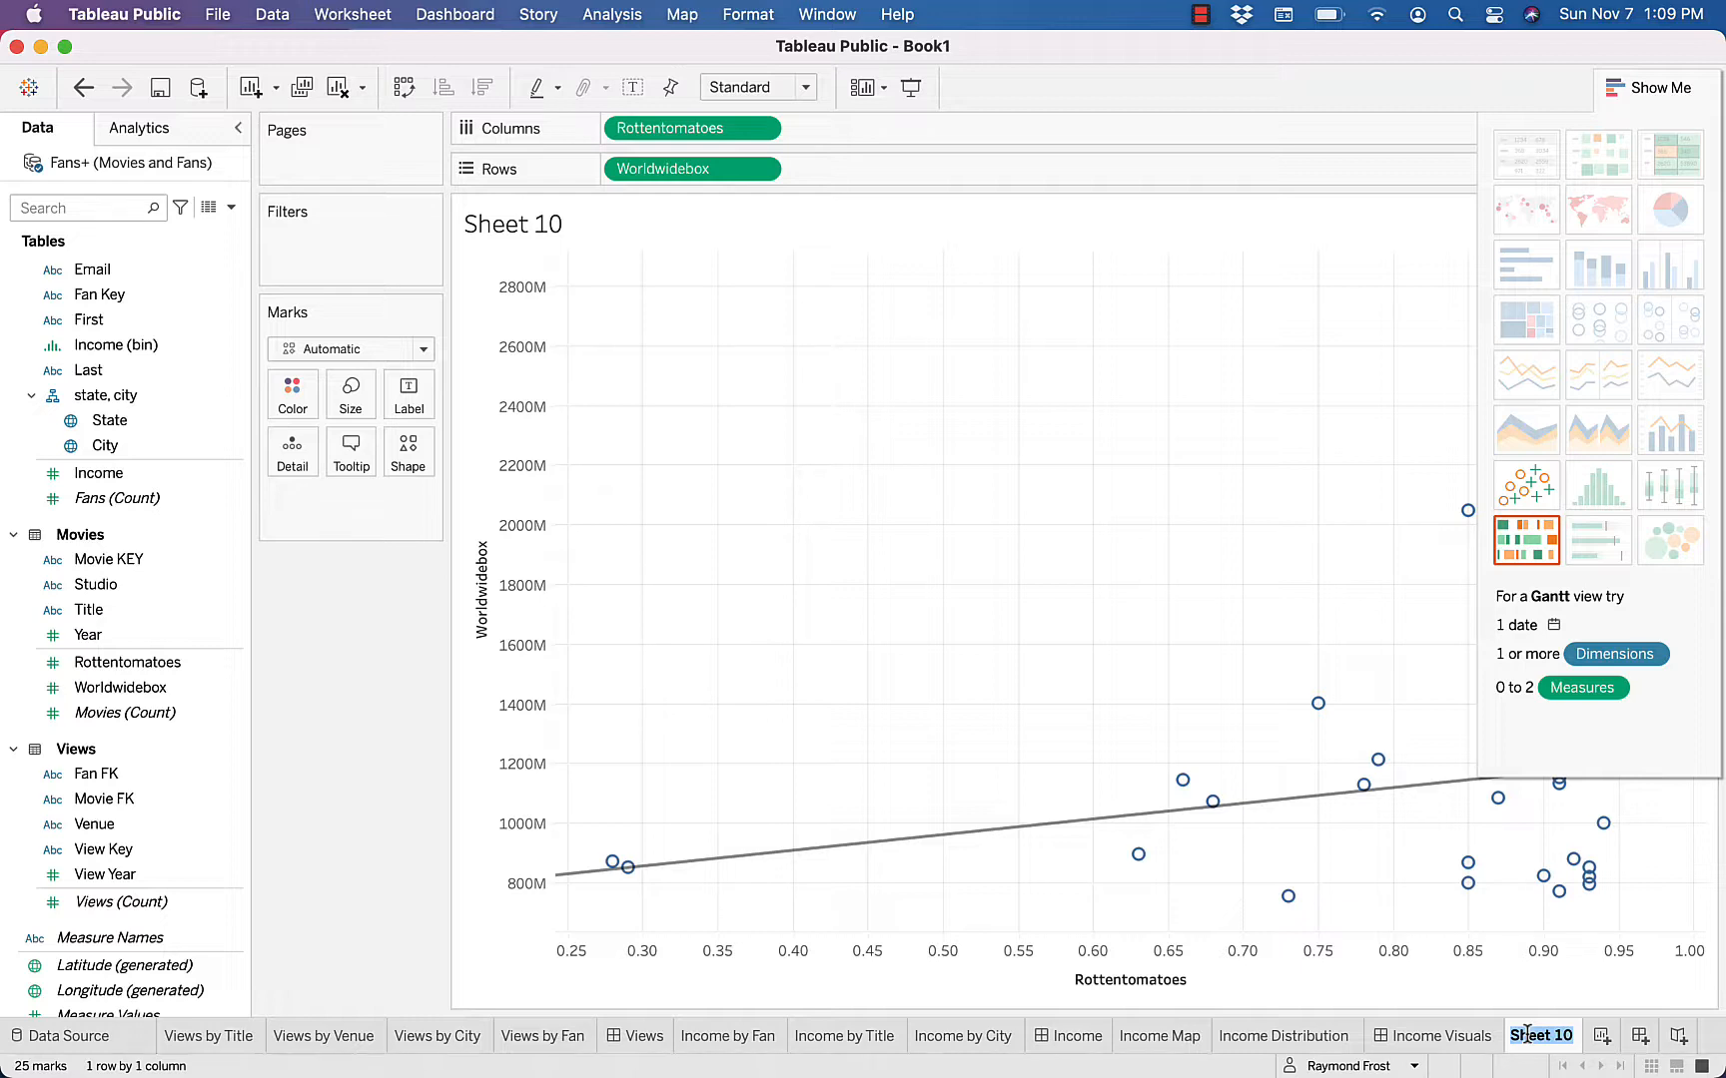
{"action": "type", "text": "Revenue v Rating"}
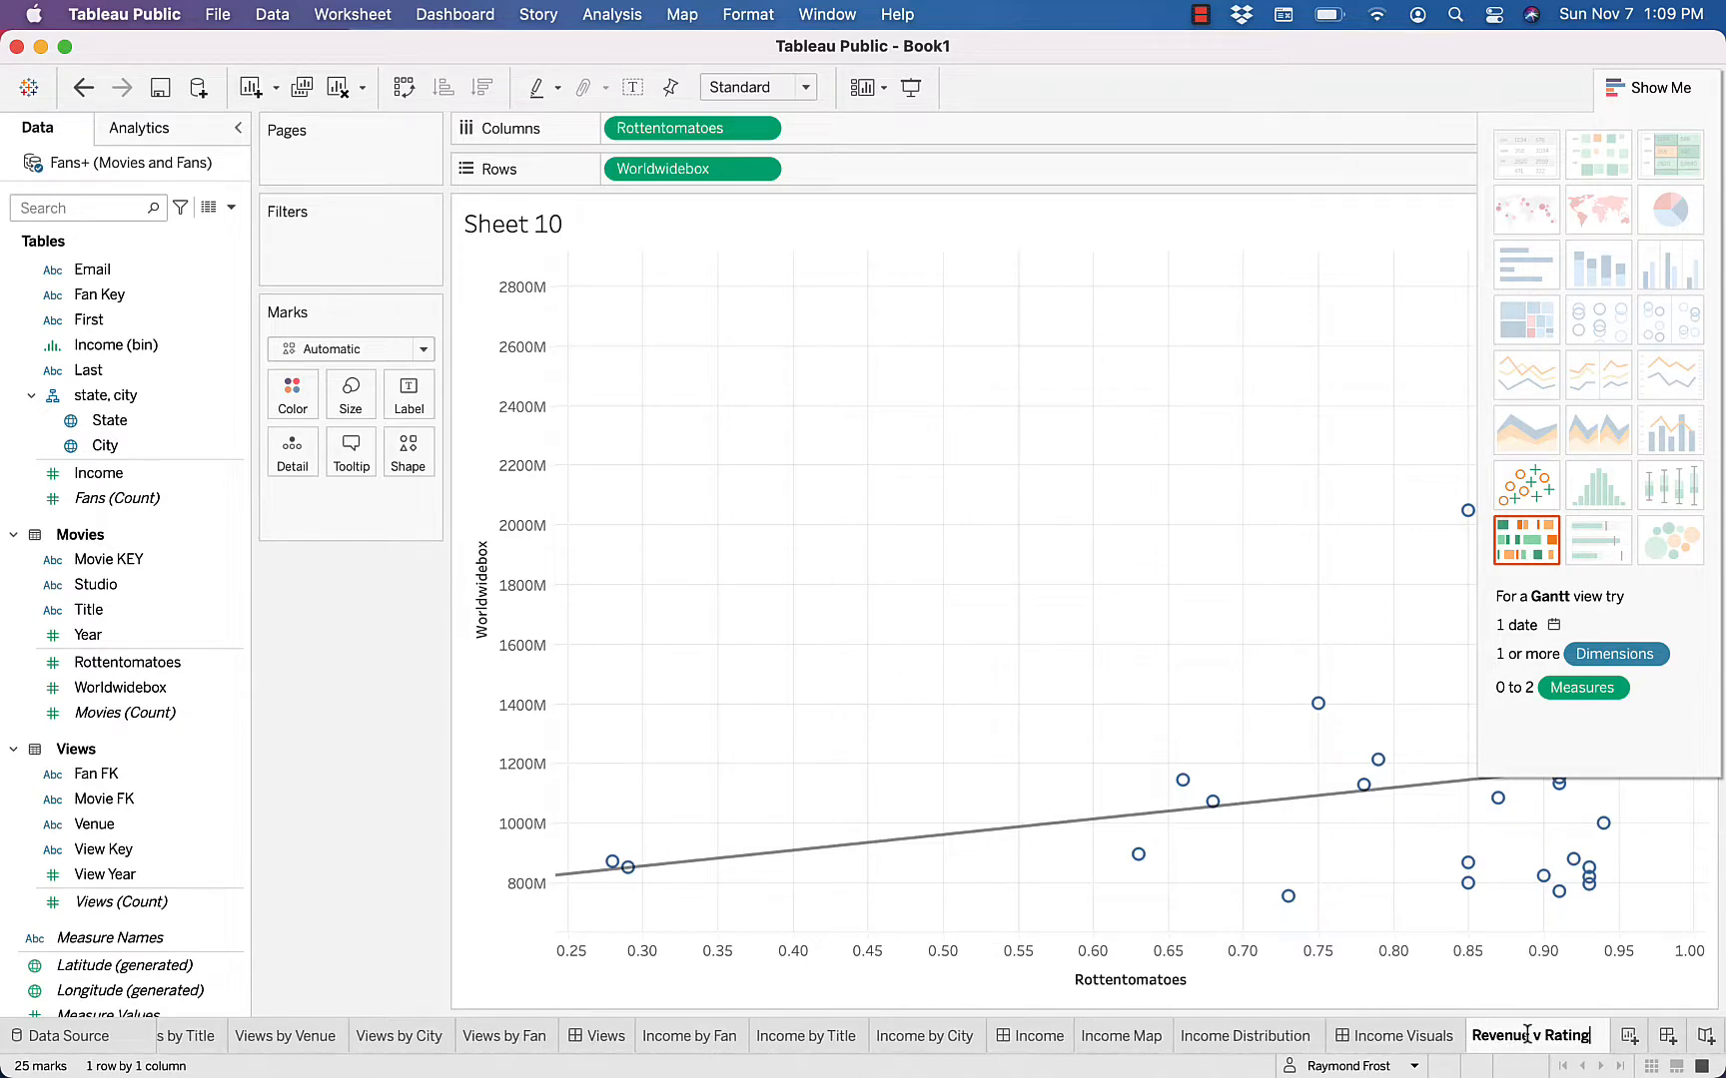
{"action": "key", "text": "Return"}
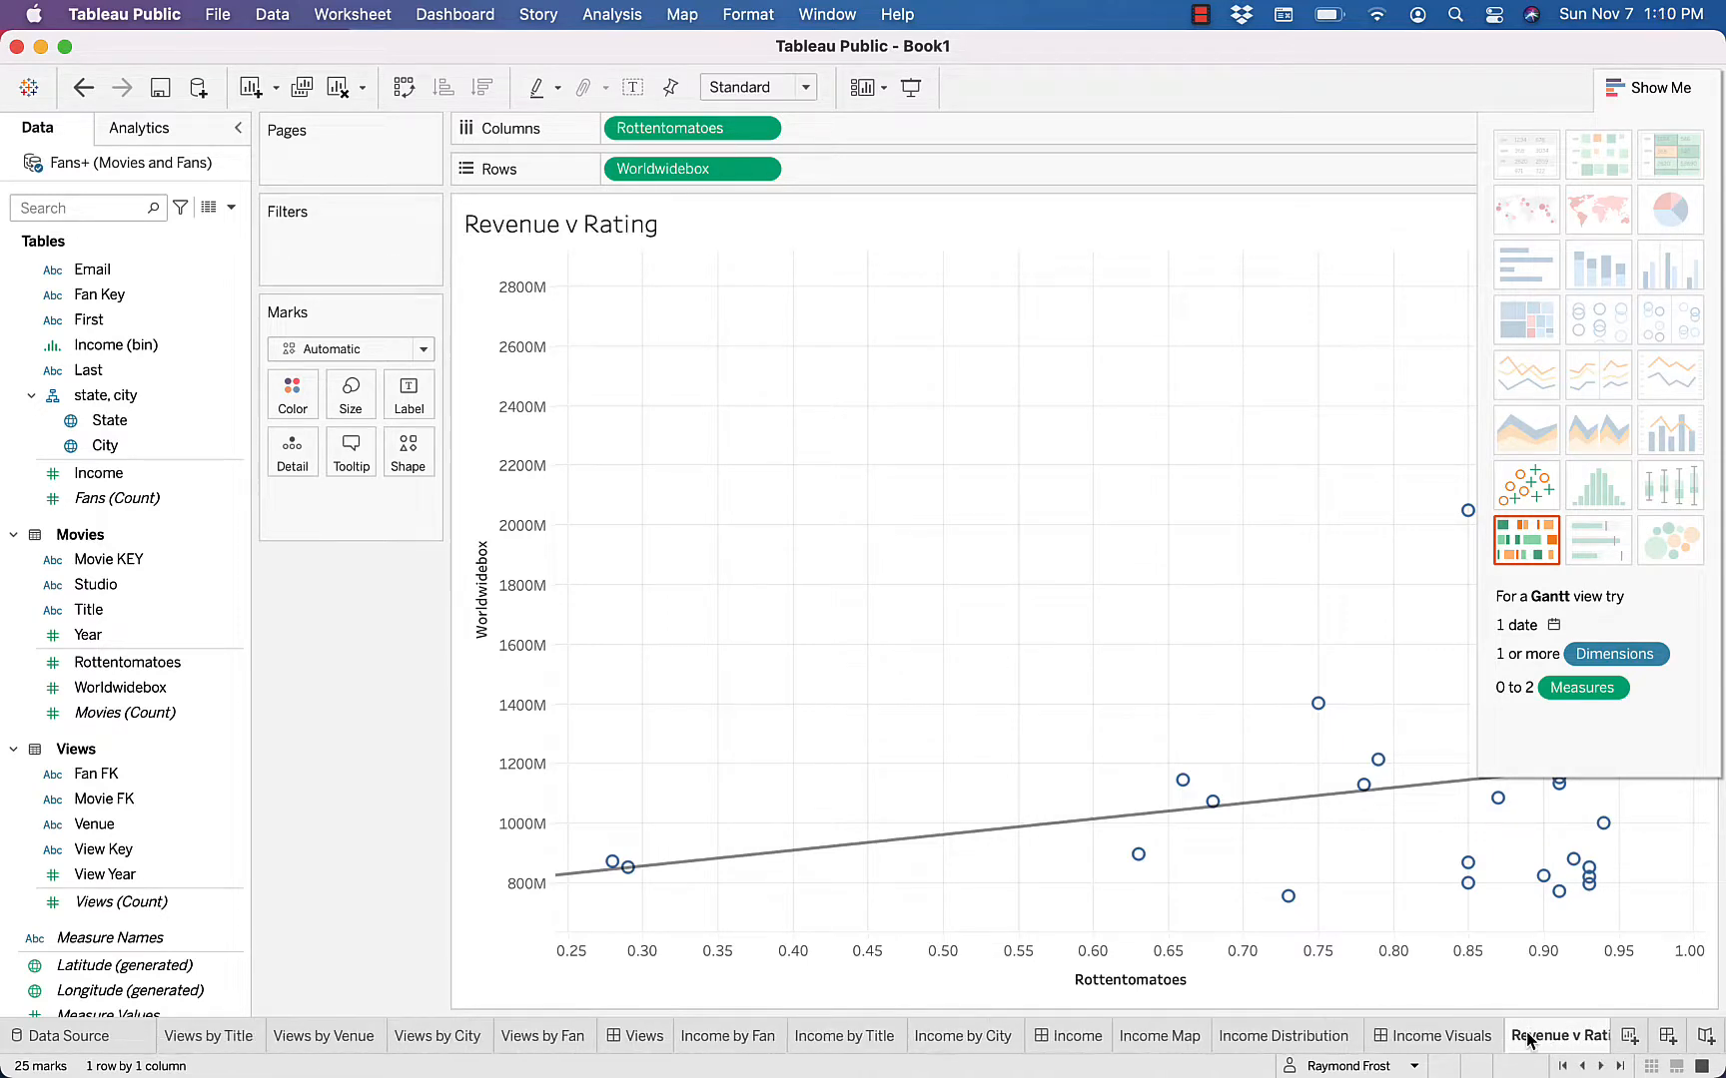
On a new worksheet, plot Income as a dimension on the rows against Birth Year on the columns
{"action": "left_click", "coordinate": [1630, 1036]}
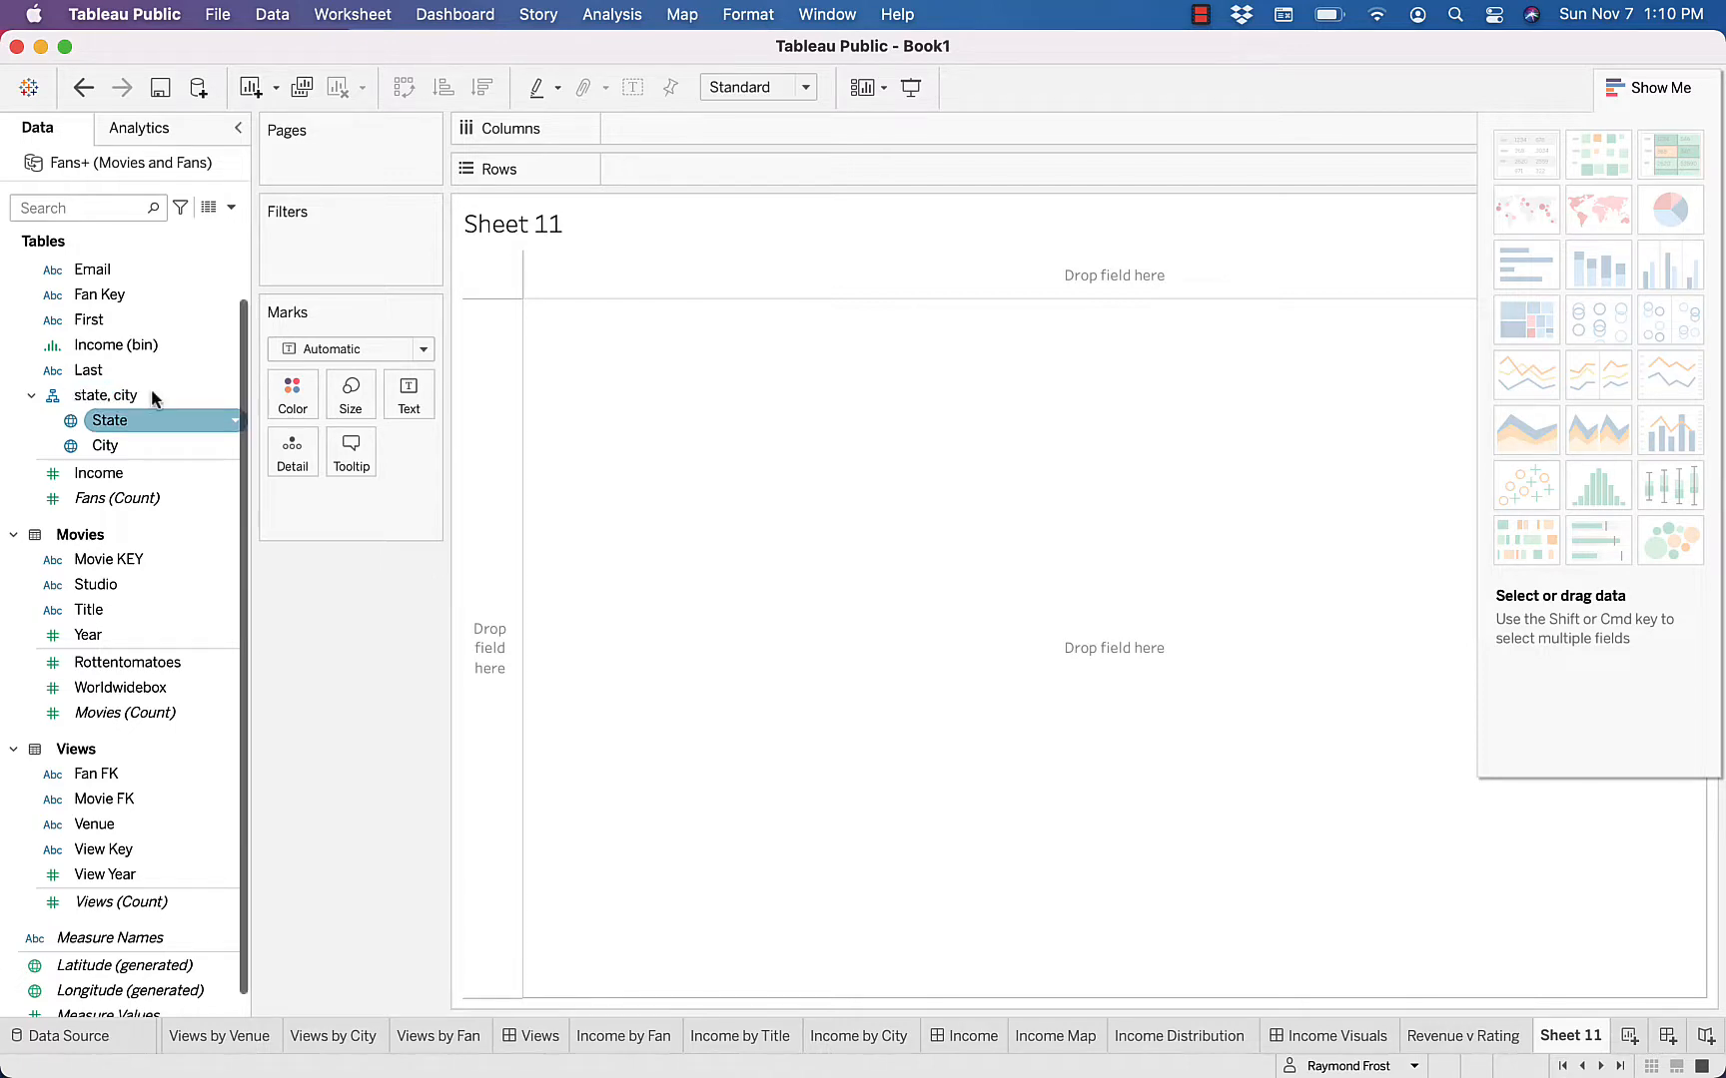
{"action": "scroll", "coordinate": [155, 398], "scroll_direction": "down", "scroll_amount": 1}
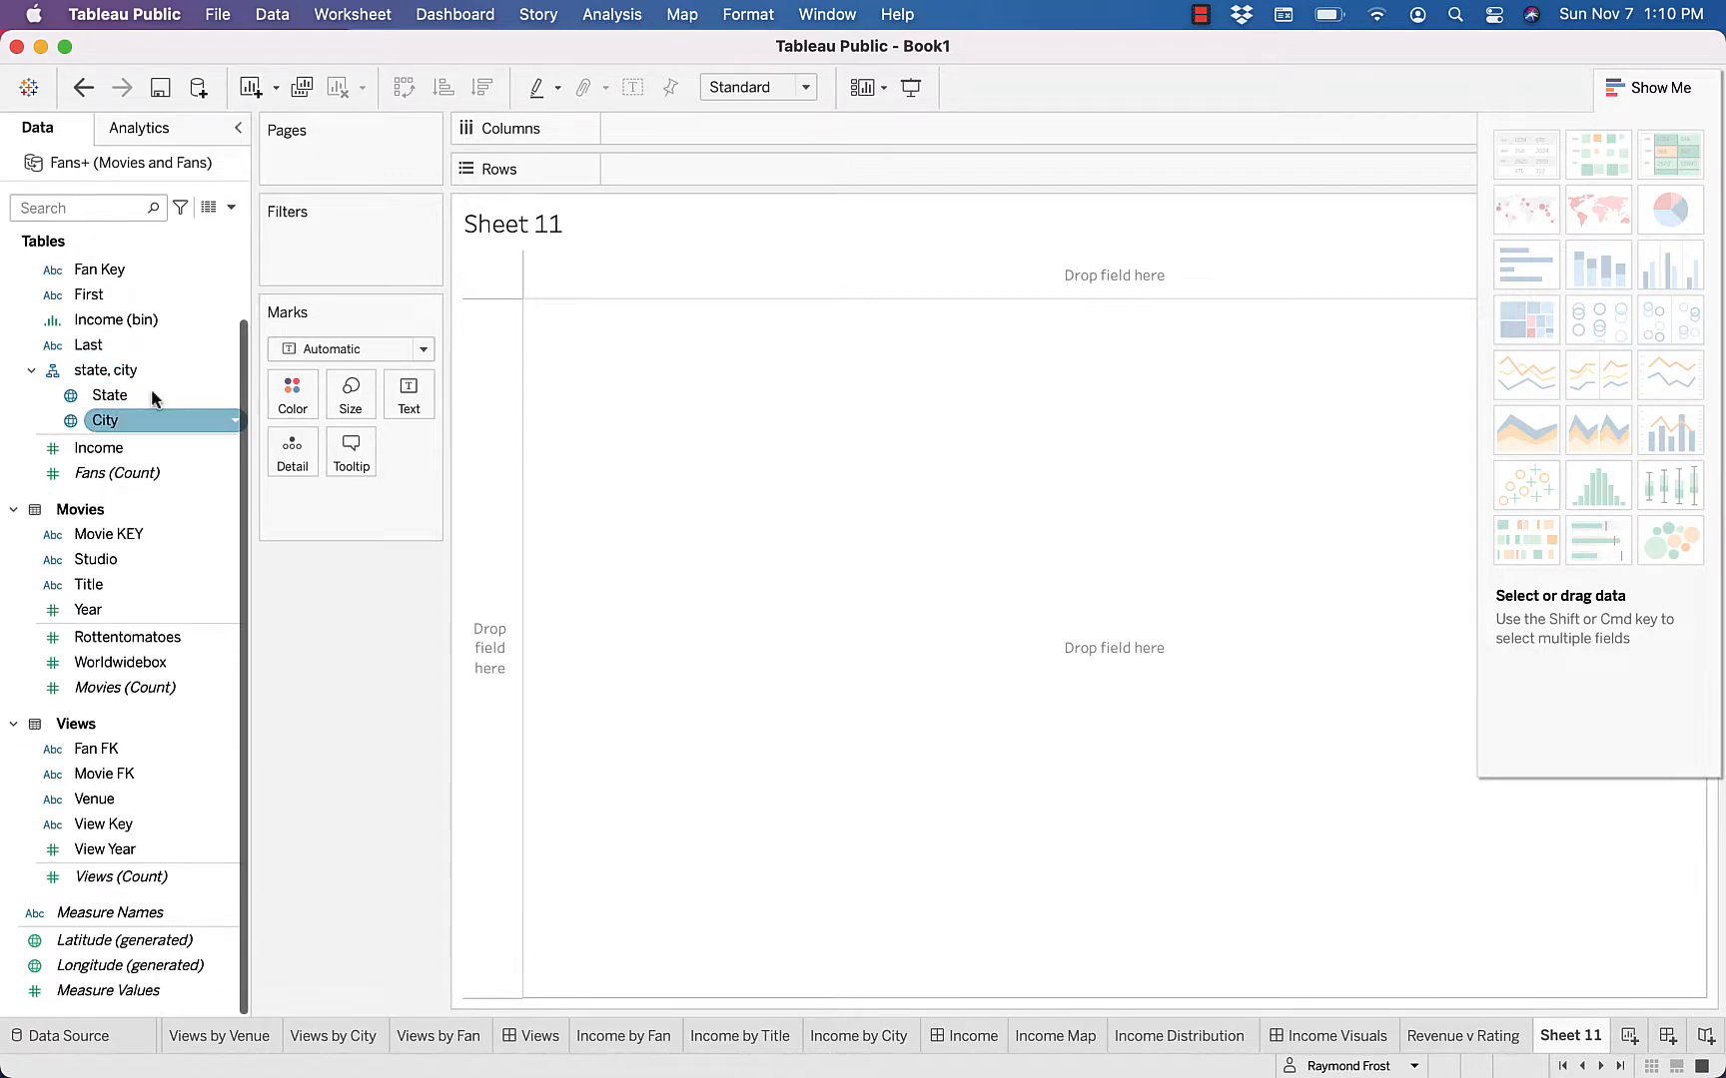
{"action": "scroll", "coordinate": [151, 396], "scroll_direction": "up", "scroll_amount": 3}
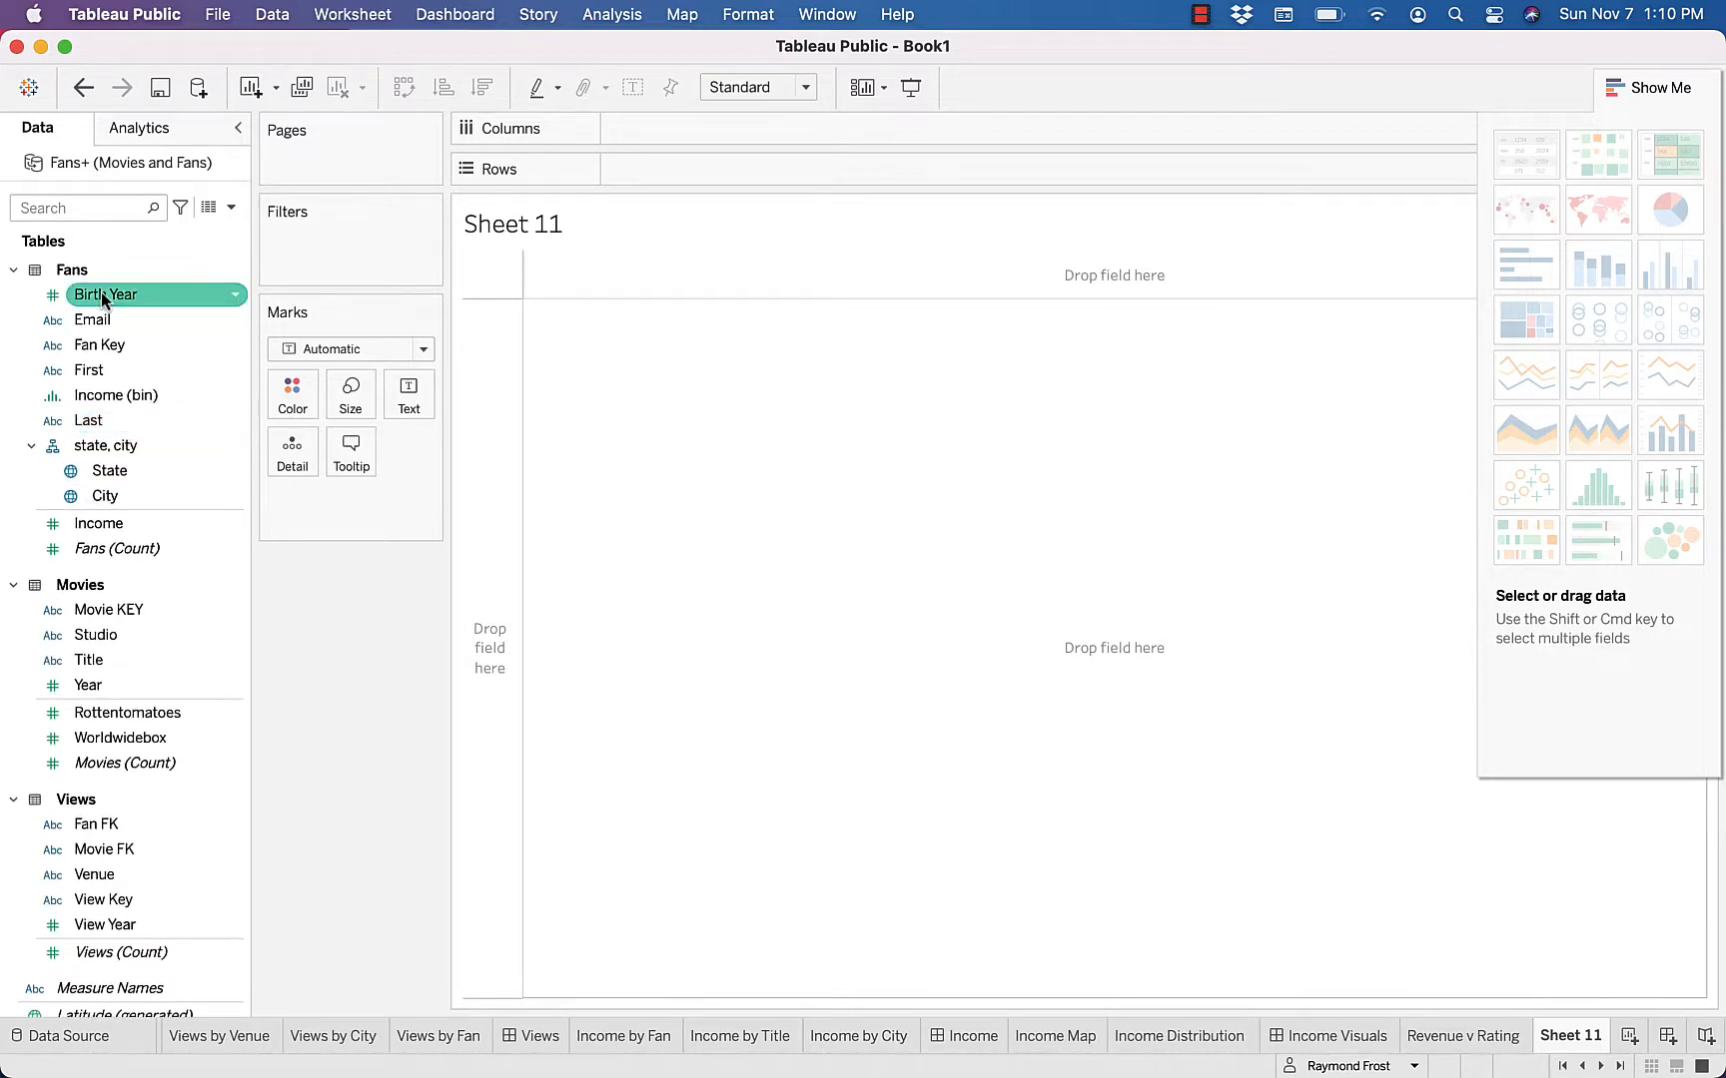
{"action": "double_click", "coordinate": [103, 295]}
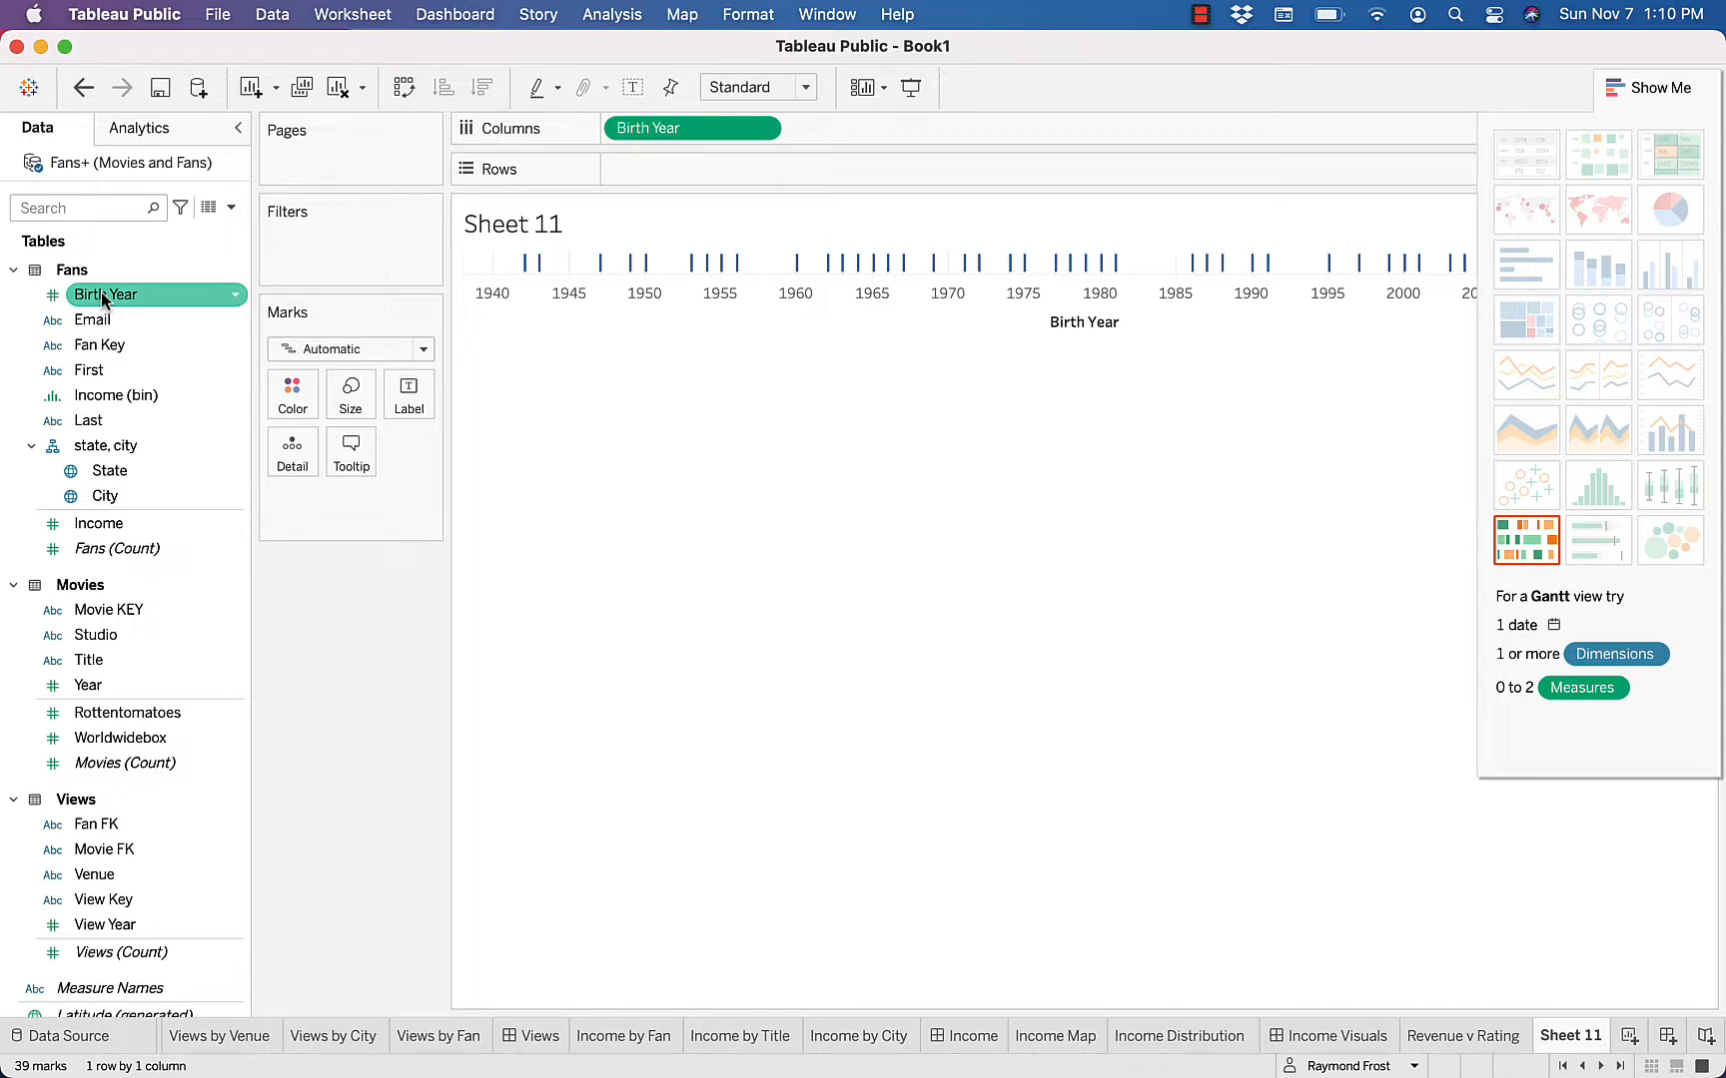
{"action": "left_click", "coordinate": [104, 397]}
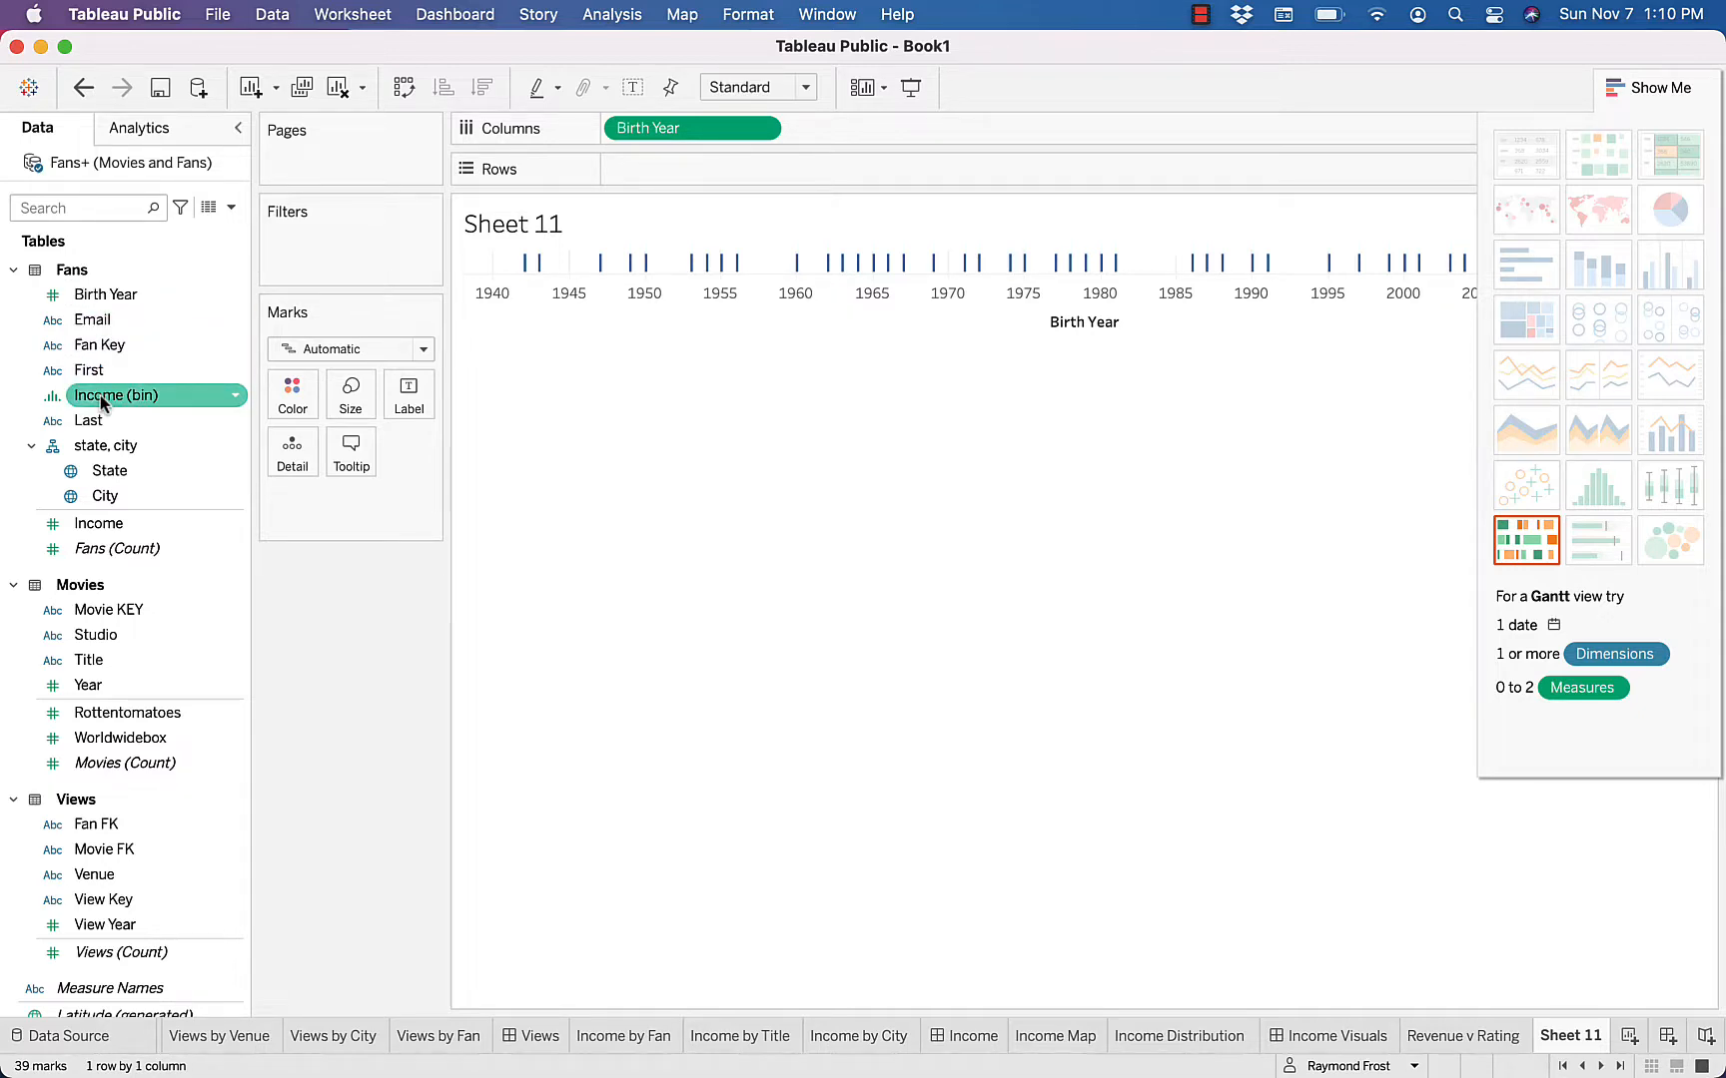
{"action": "left_click", "coordinate": [102, 523]}
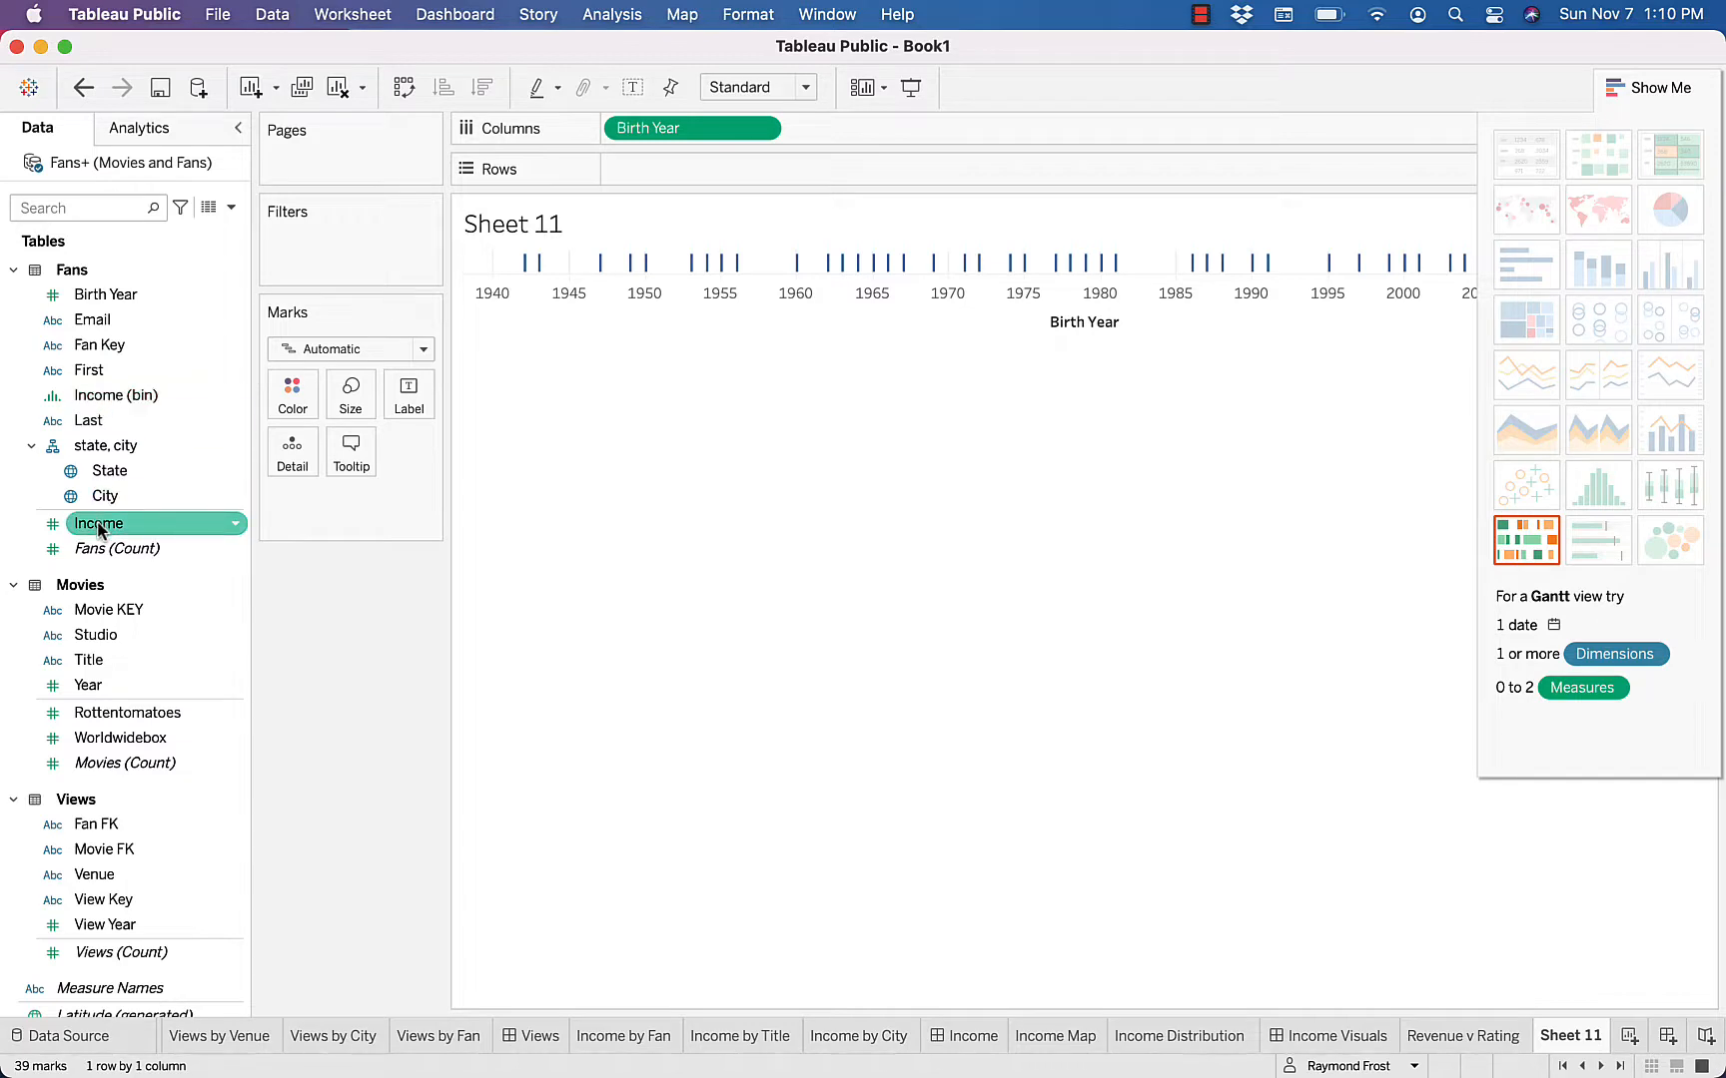
{"action": "left_click", "coordinate": [112, 396]}
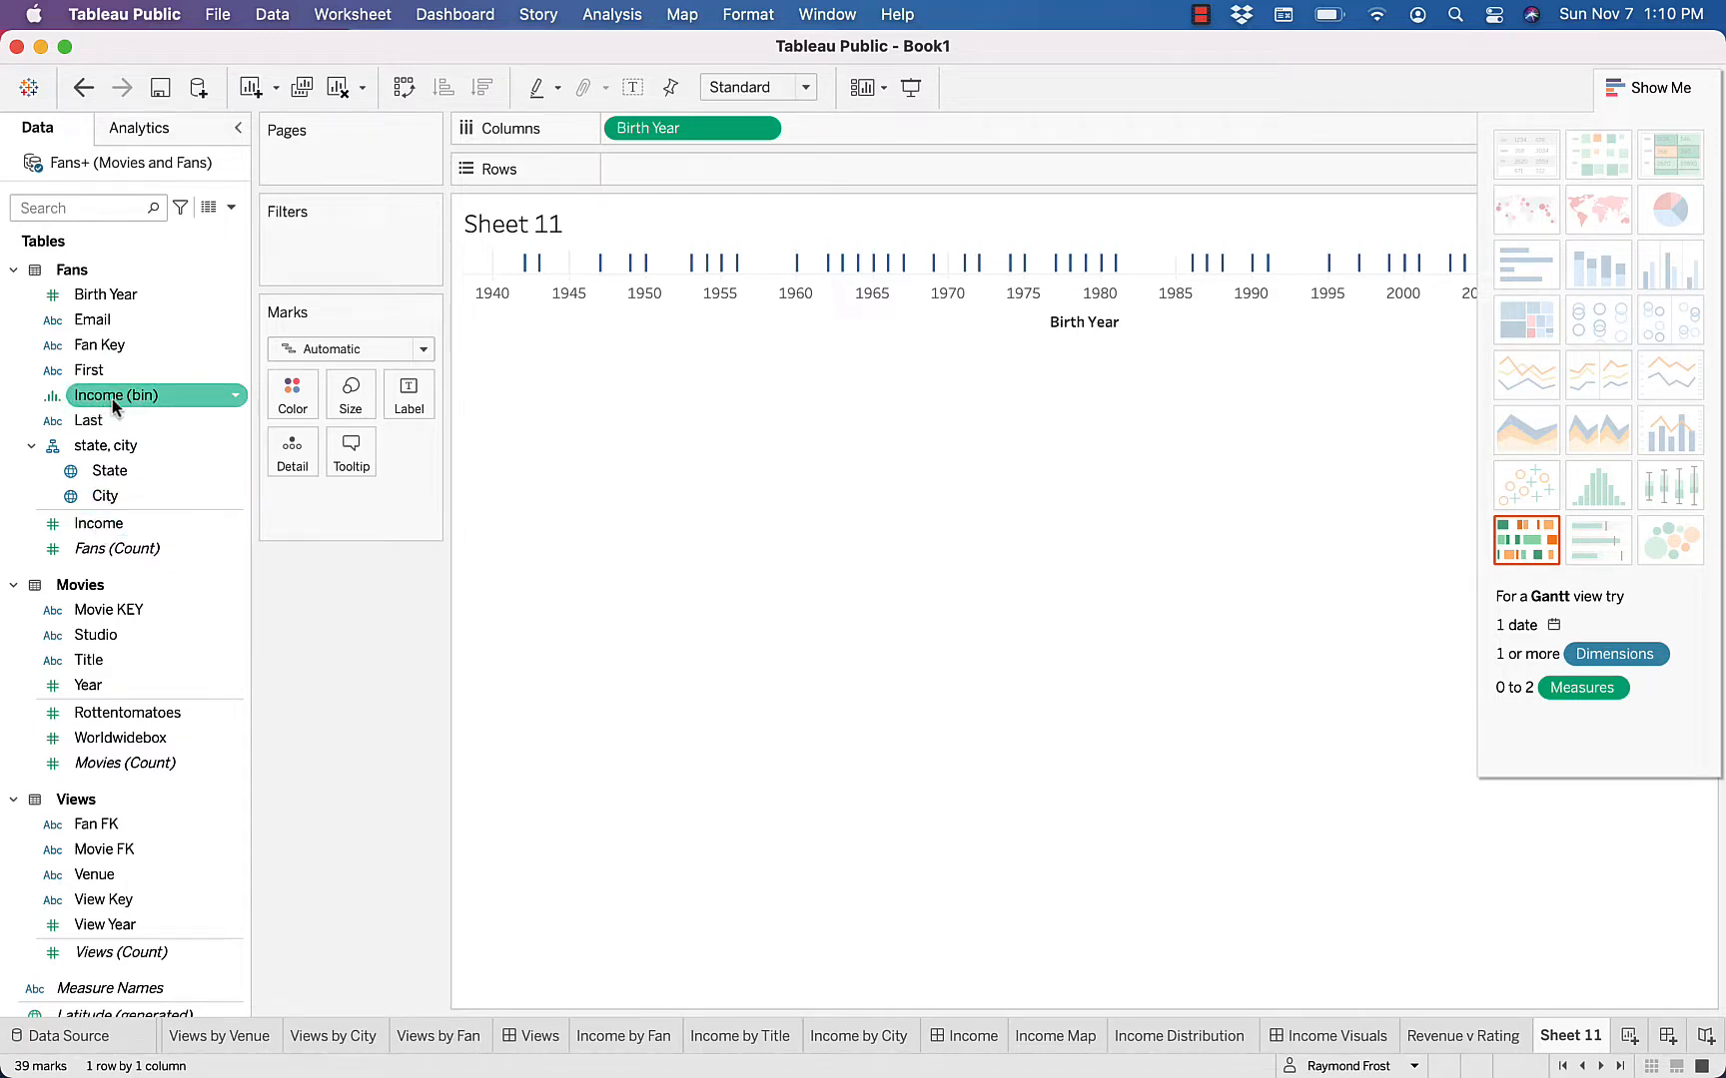
{"action": "left_click", "coordinate": [112, 496]}
{"action": "left_click", "coordinate": [104, 525]}
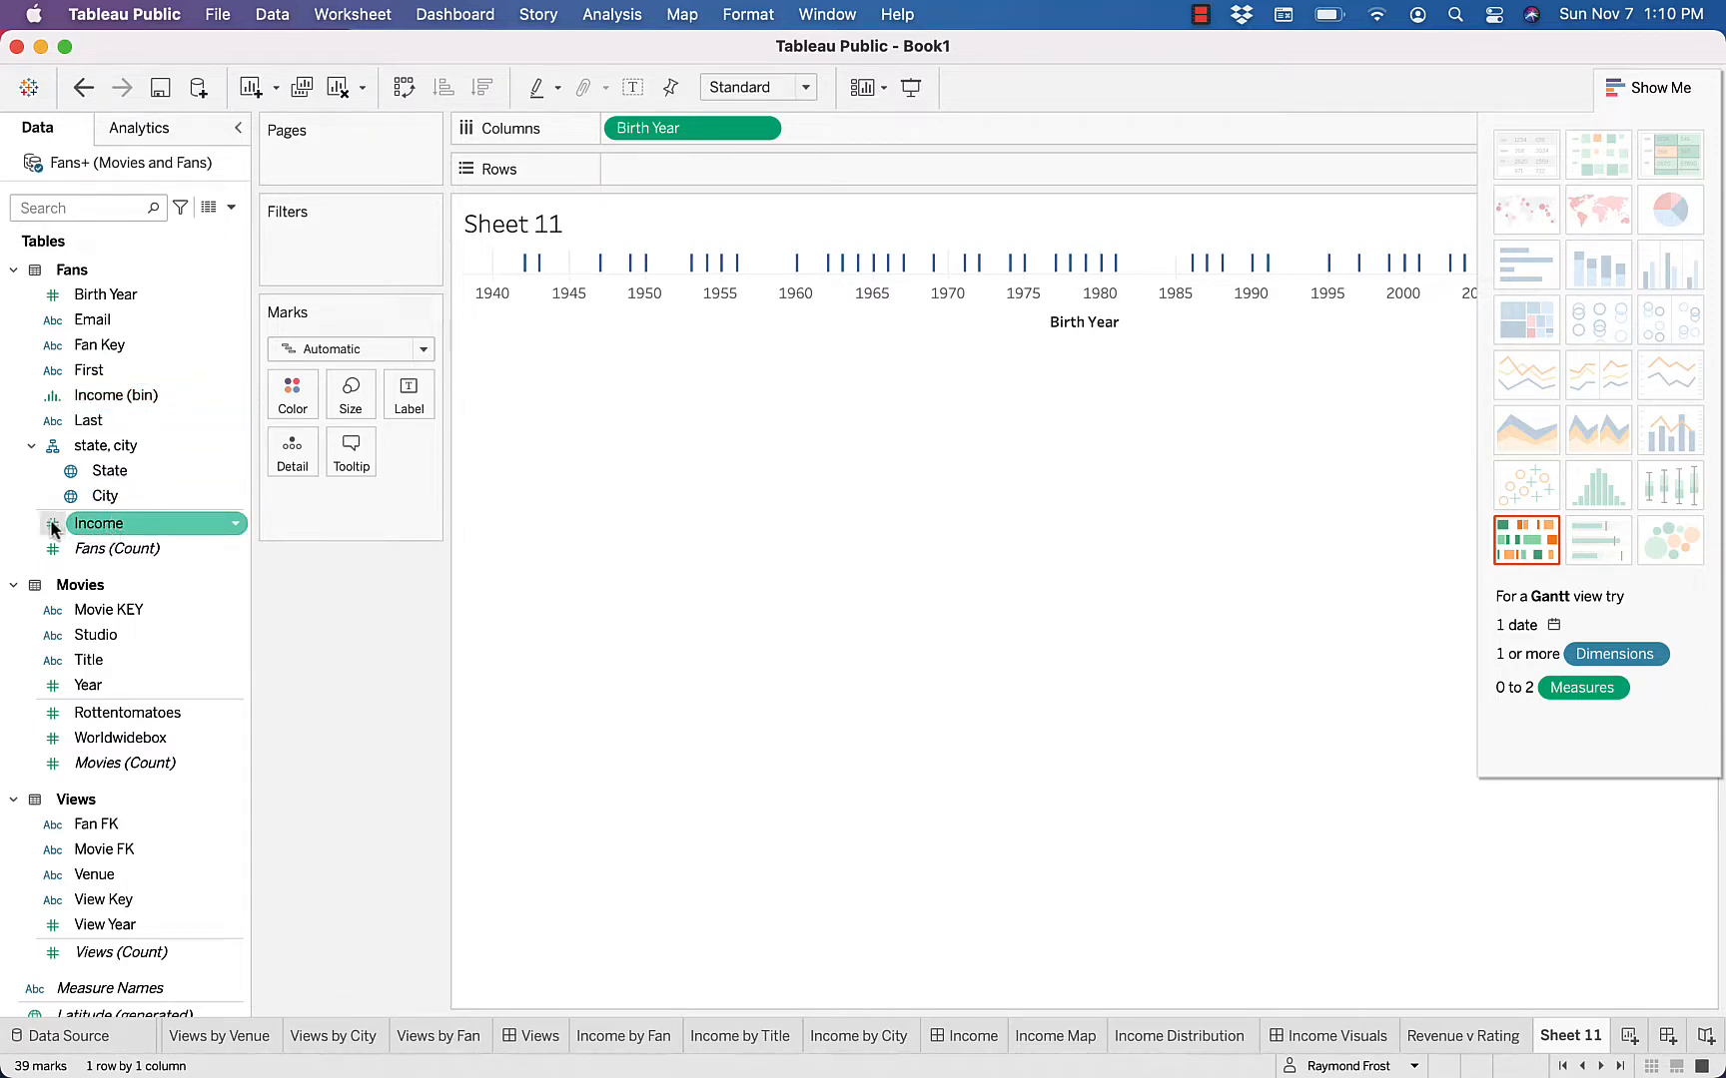
{"action": "double_click", "coordinate": [107, 527]}
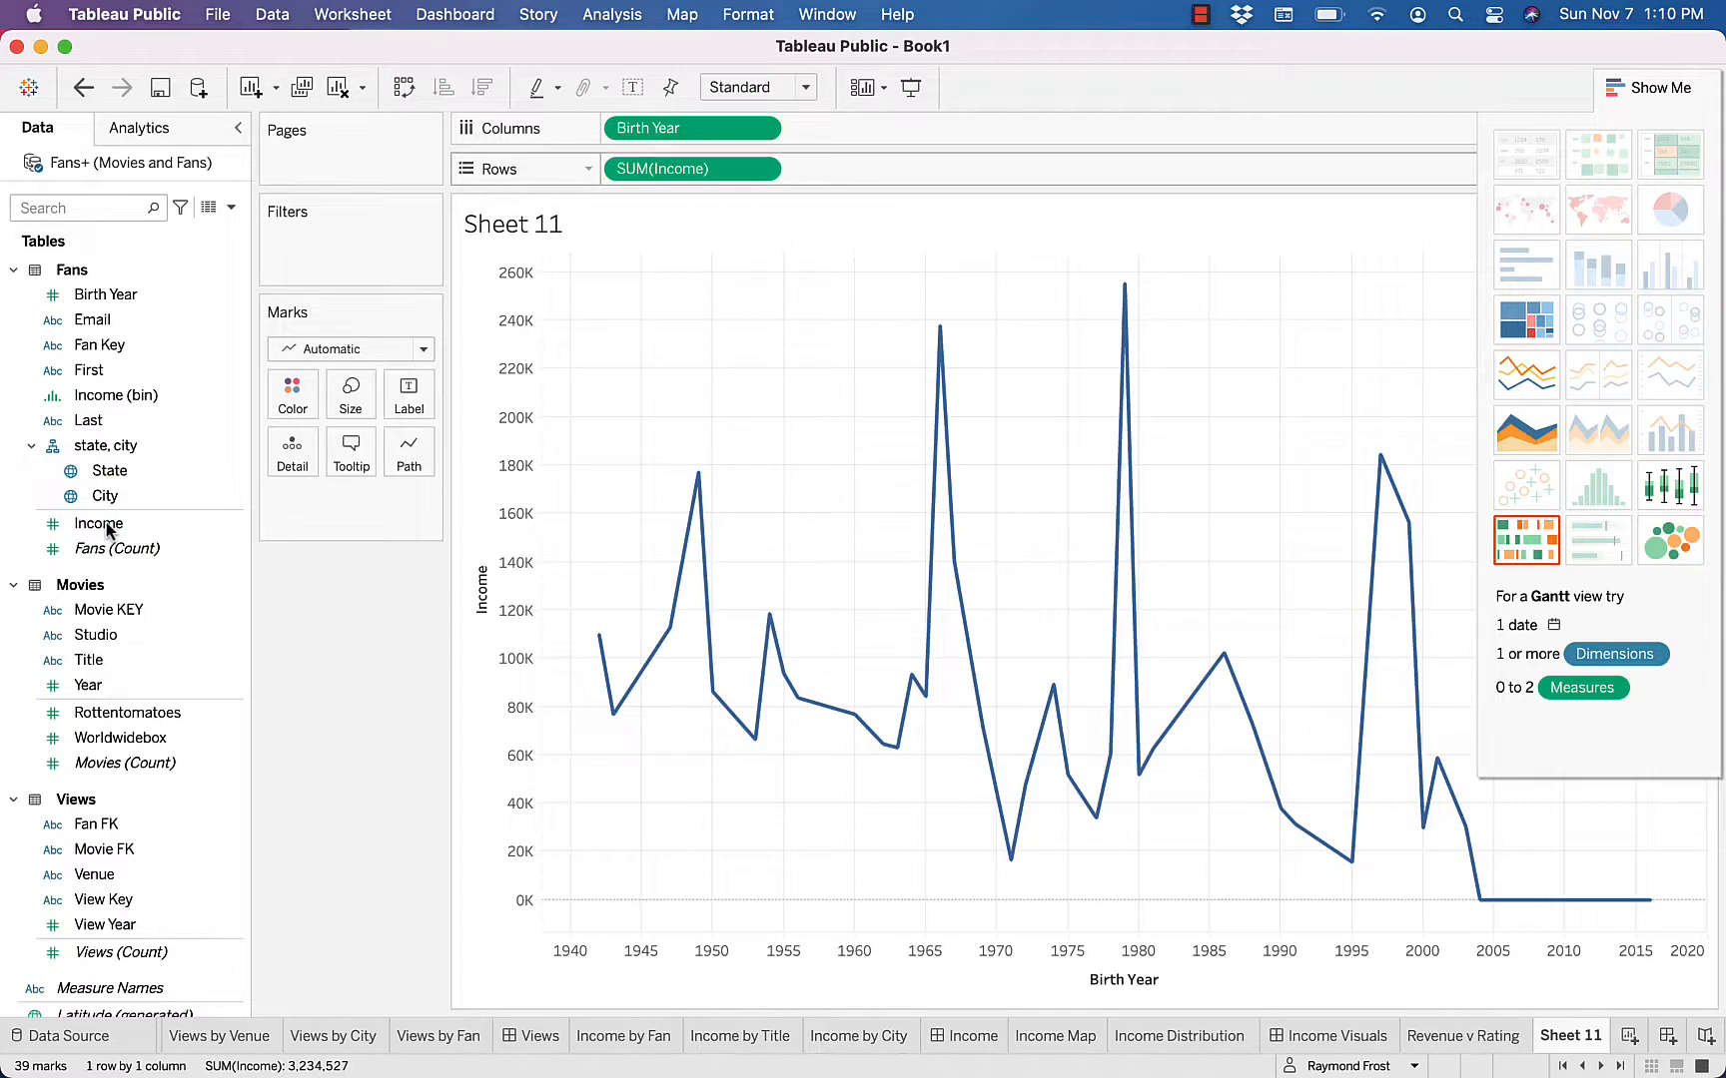
{"action": "left_click", "coordinate": [762, 172]}
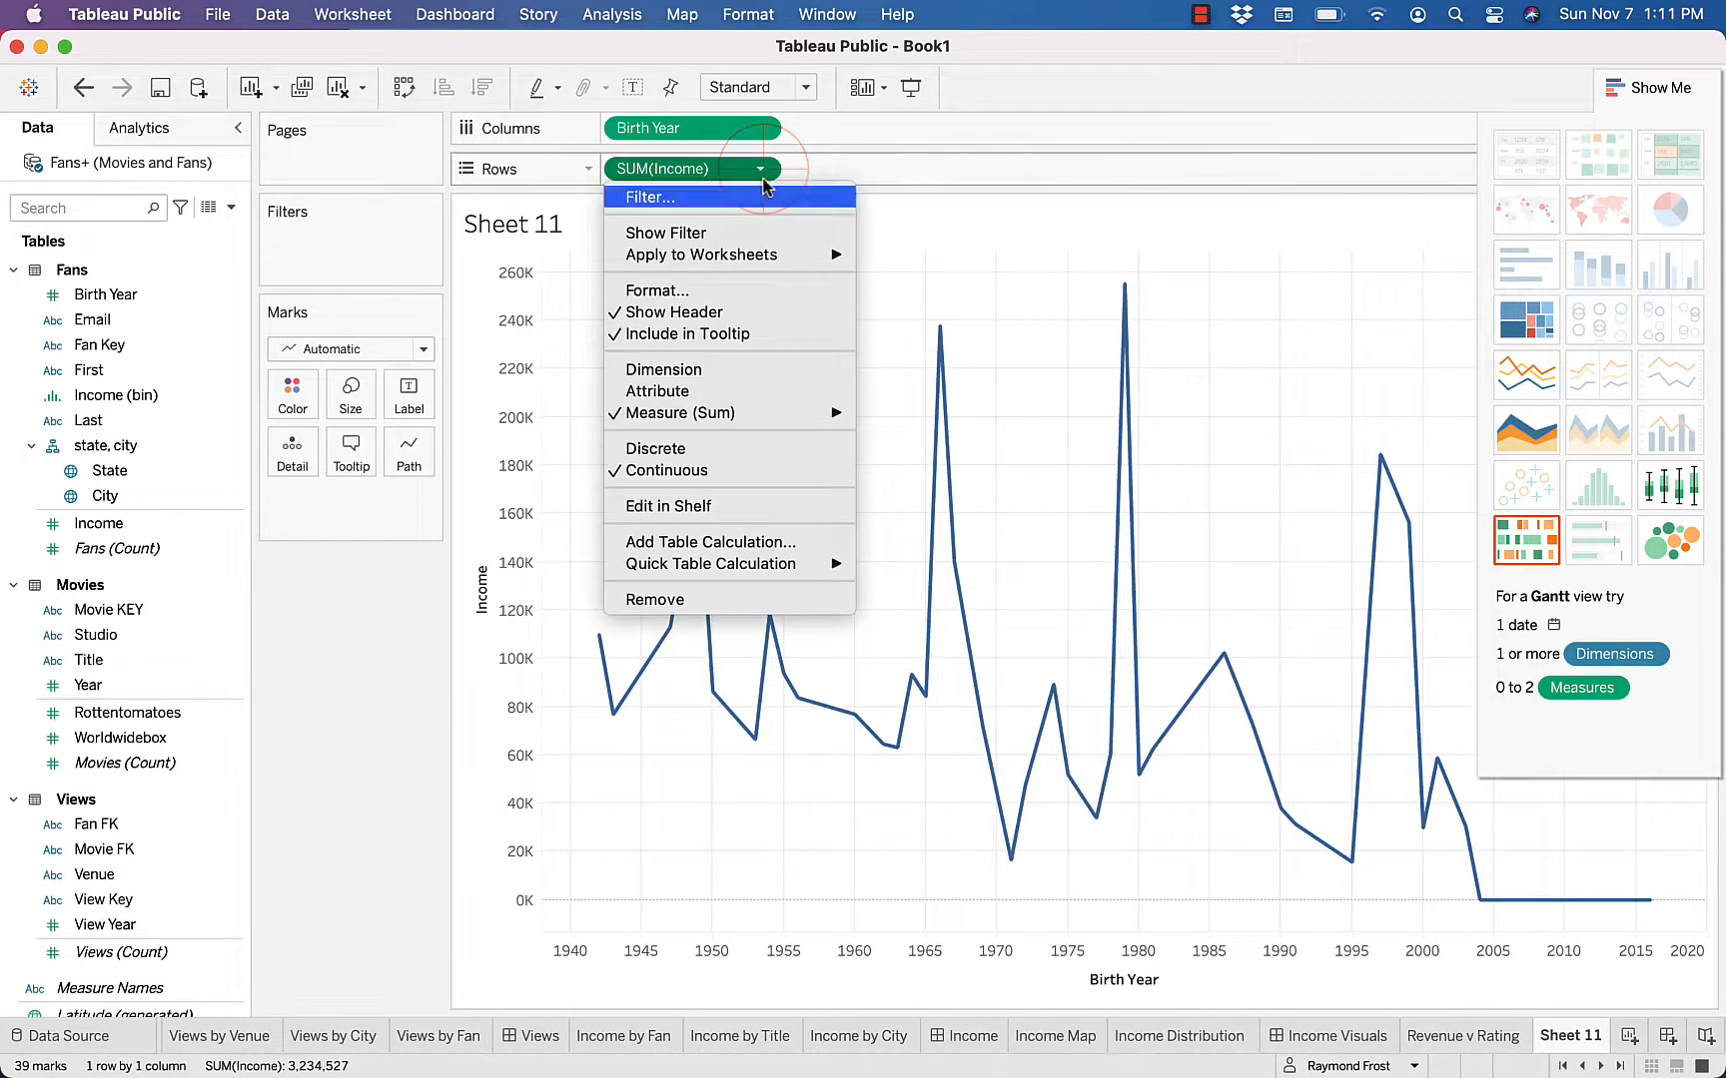
{"action": "left_click", "coordinate": [726, 371]}
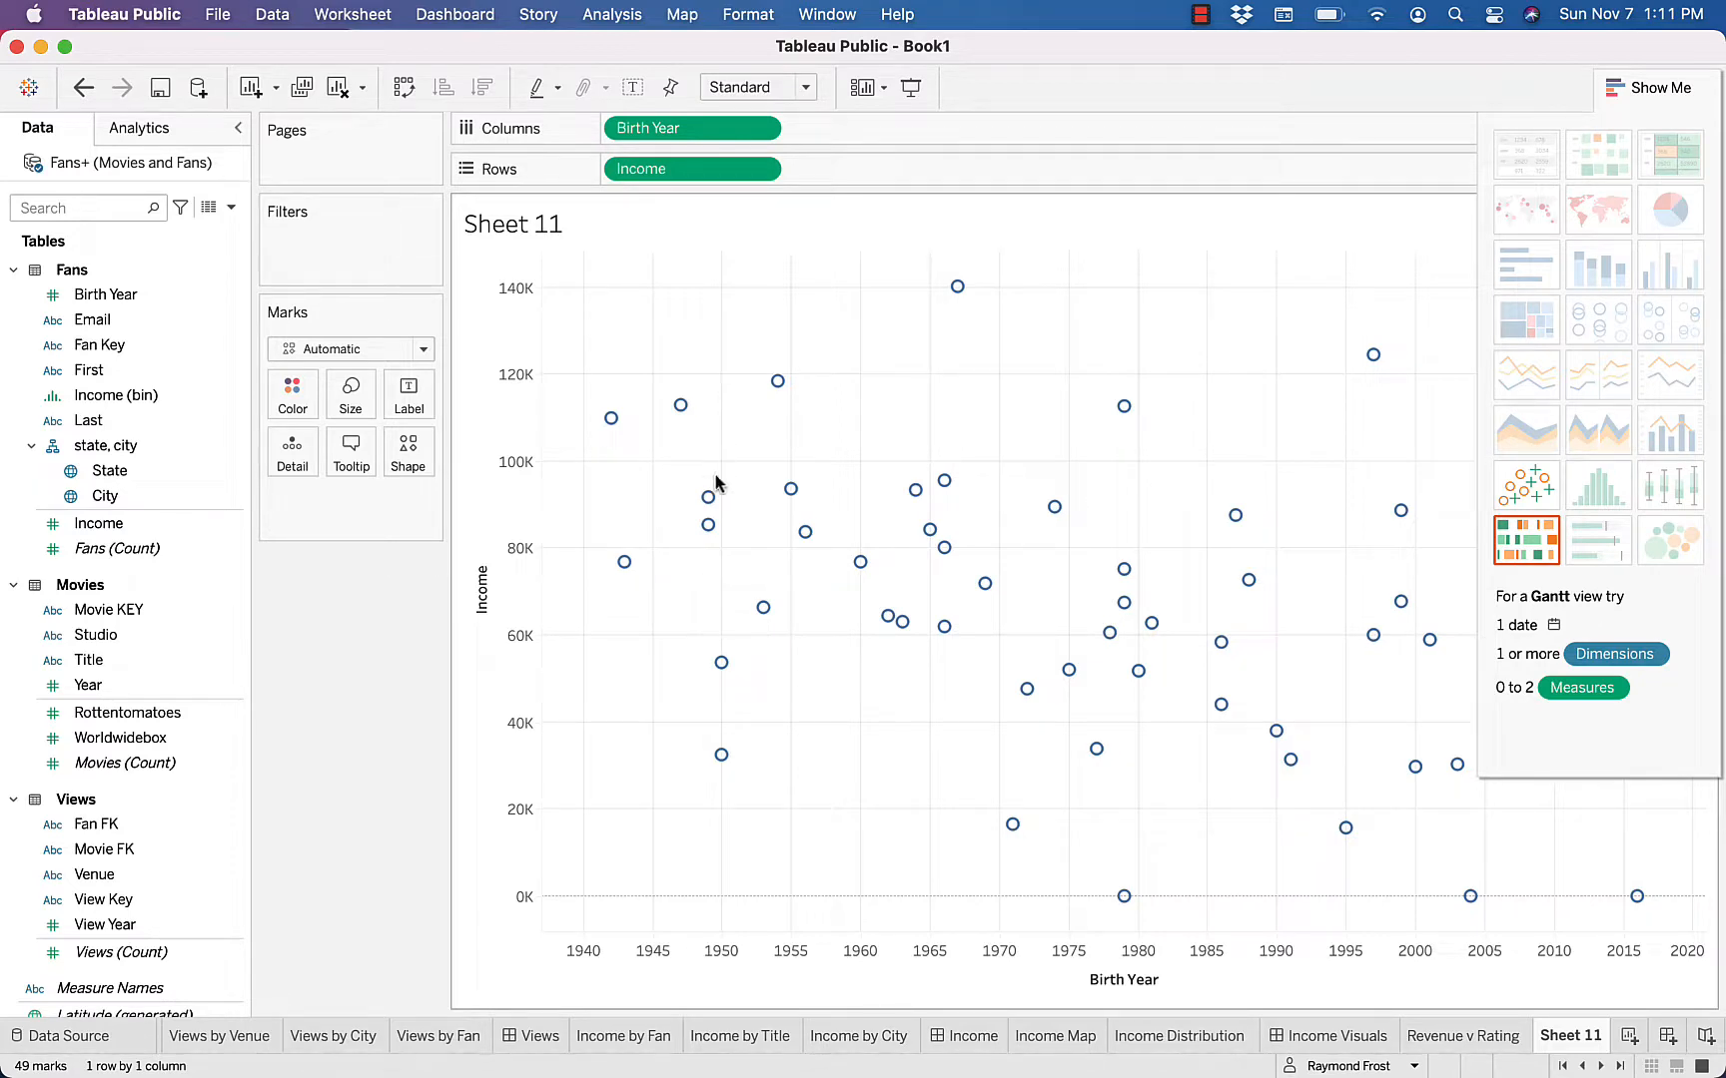
Show a trend line on the Birth Year and Income scatter plot and inspect its equation and fit statistics
{"action": "right_click", "coordinate": [704, 595]}
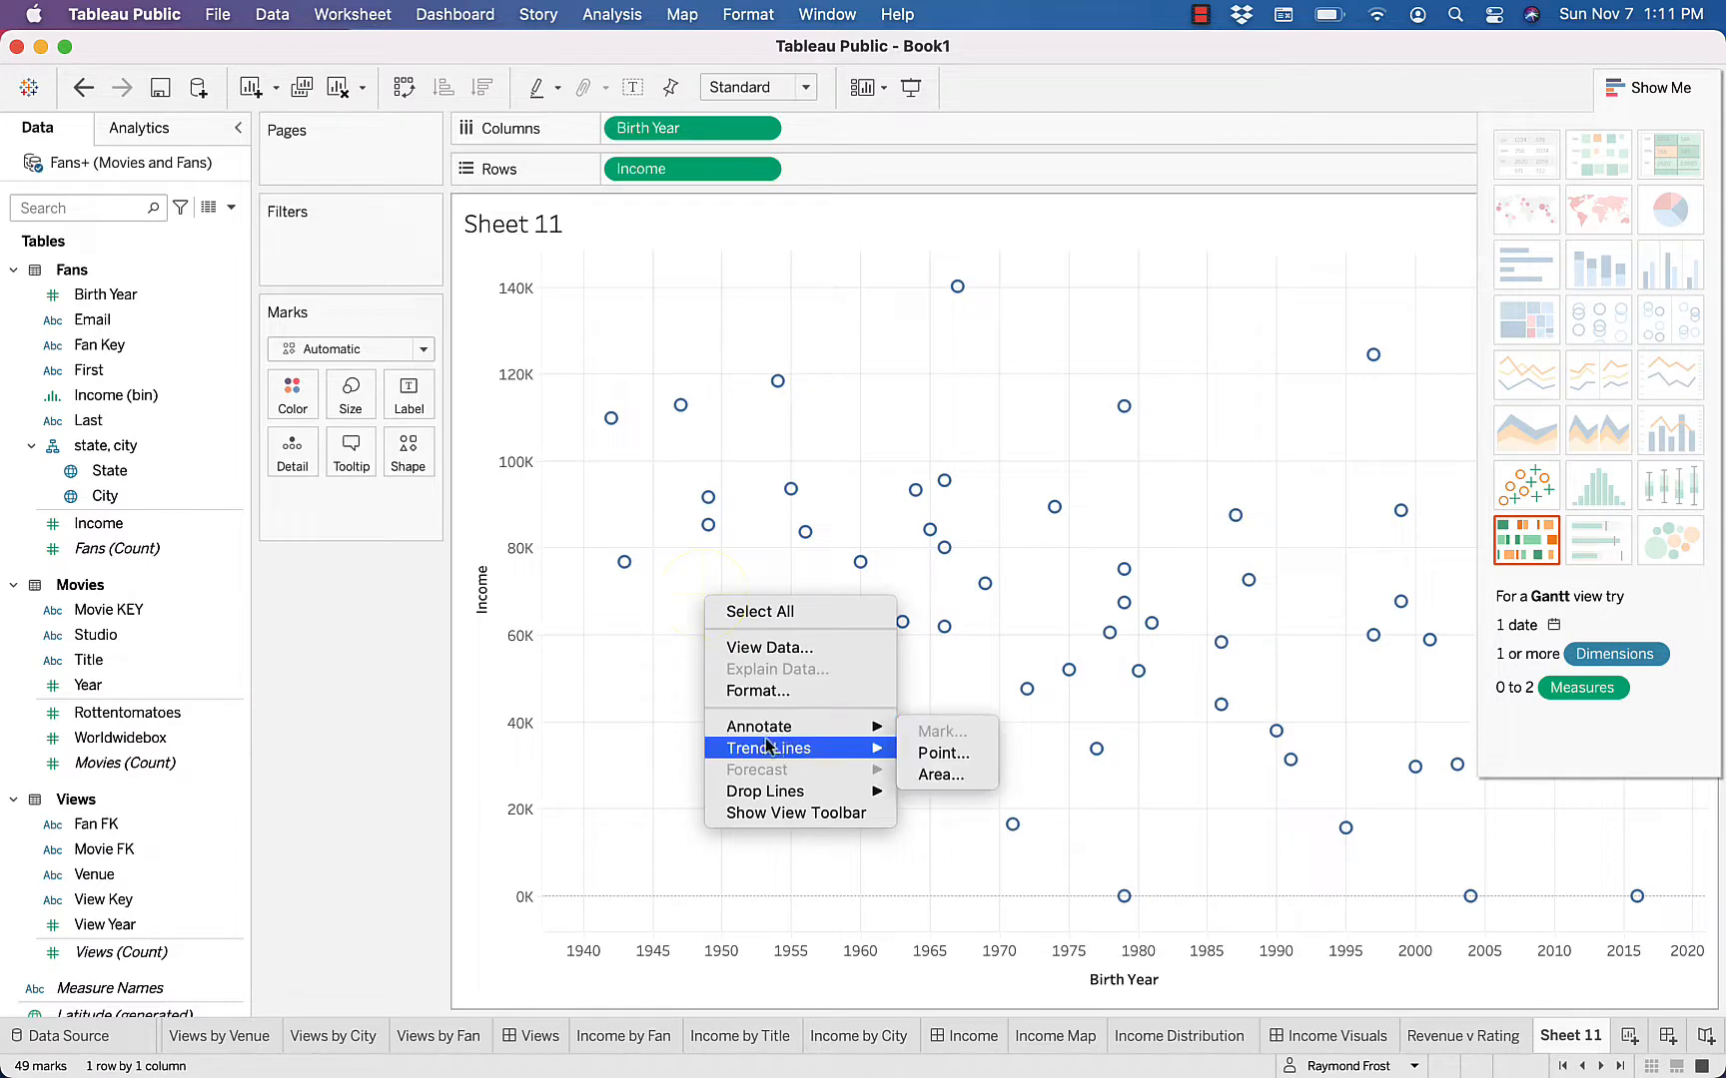
{"action": "mouse_move", "coordinate": [859, 748]}
{"action": "left_click", "coordinate": [935, 754]}
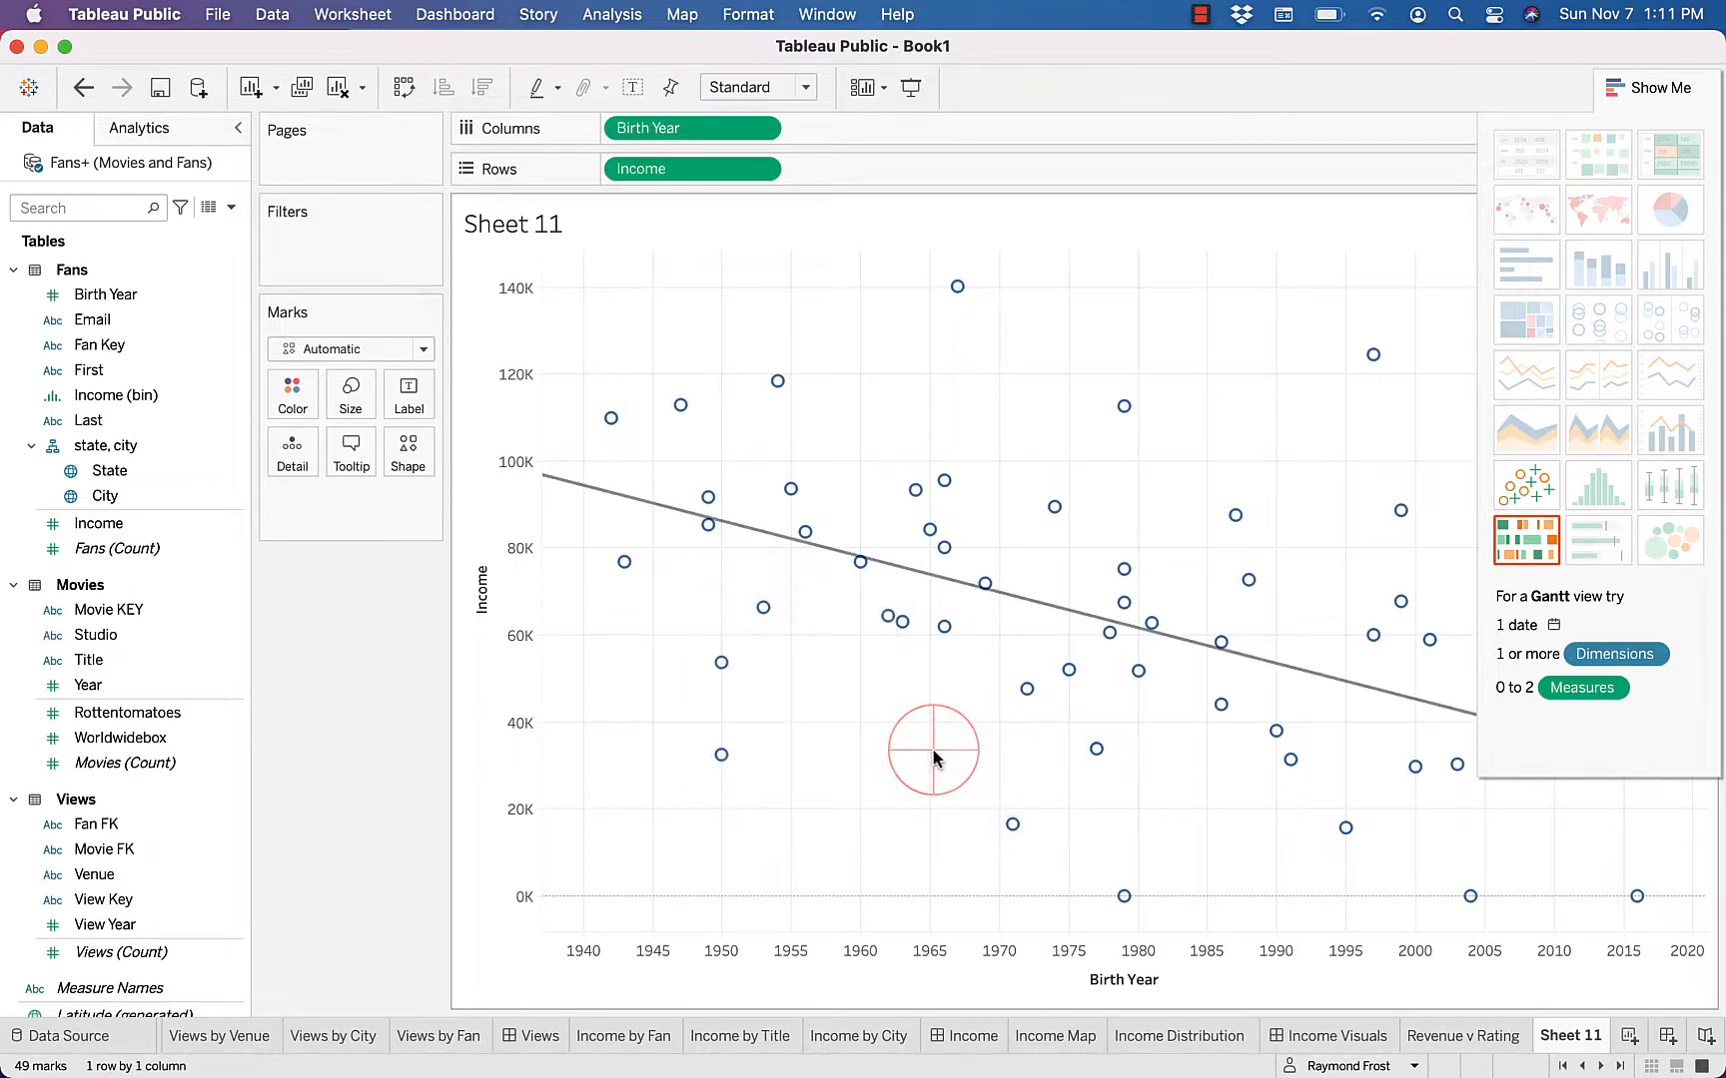
{"action": "mouse_move", "coordinate": [899, 575]}
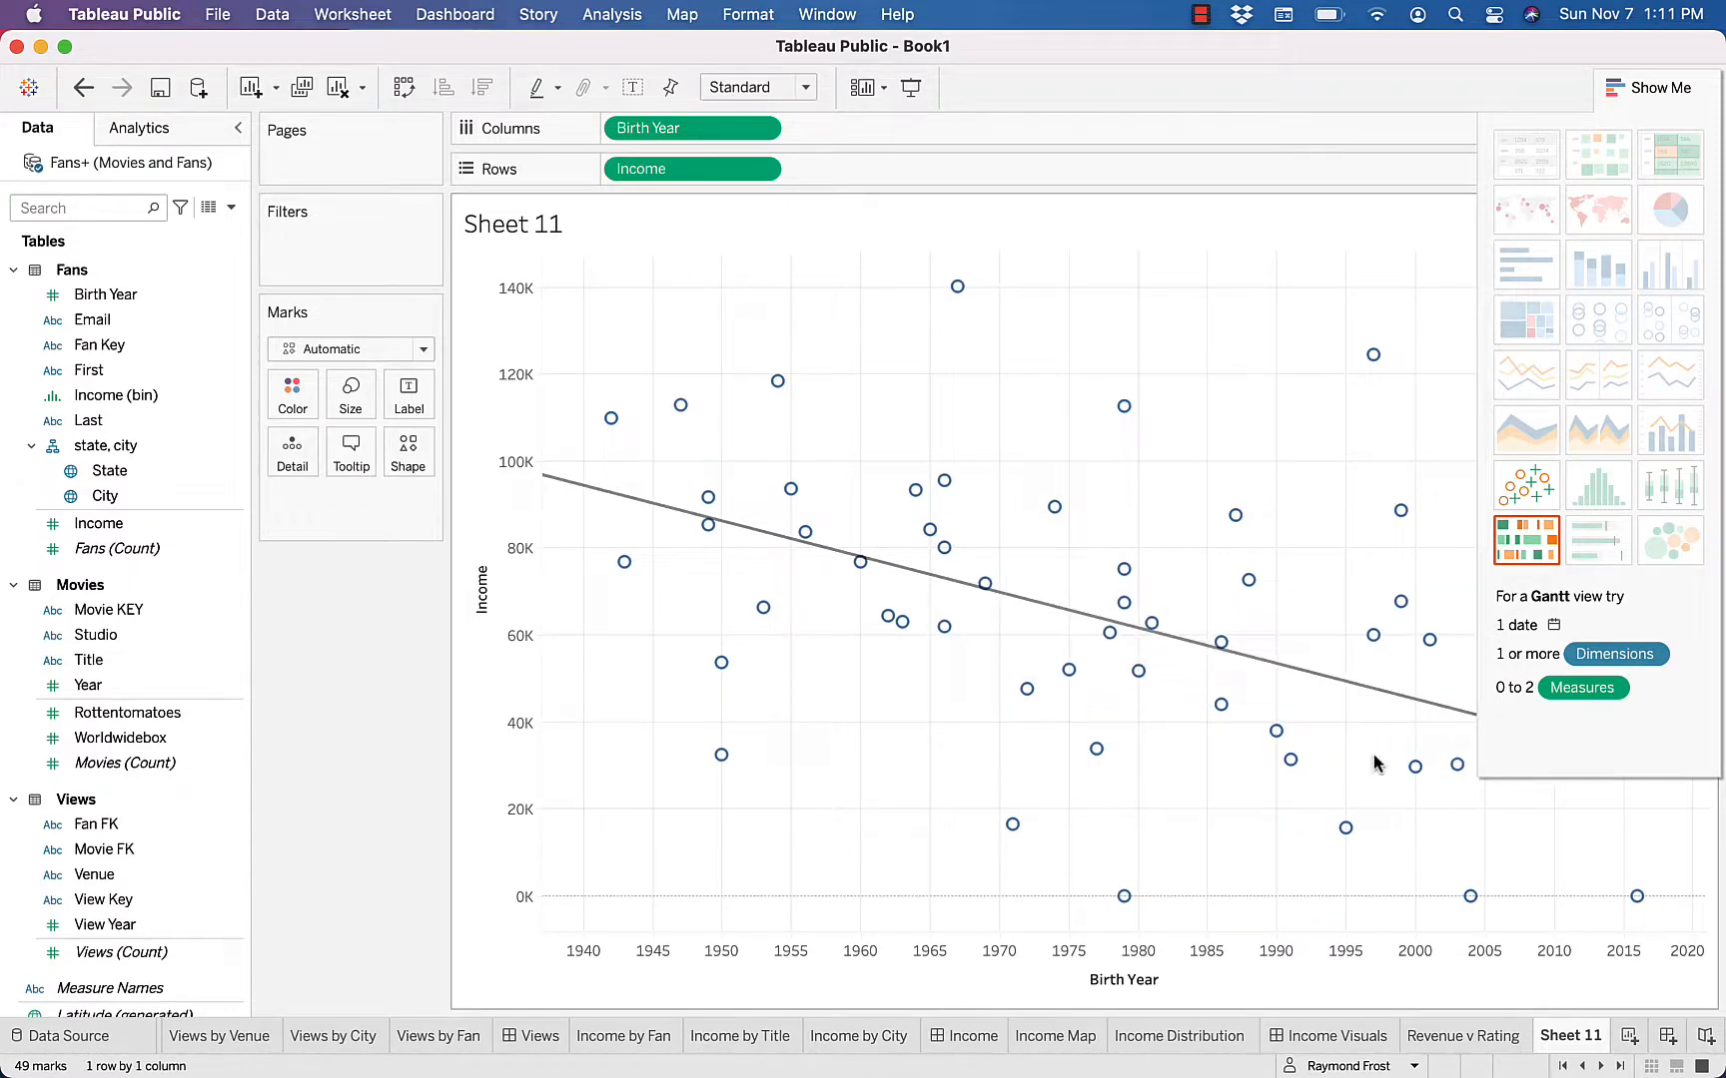
{"action": "mouse_move", "coordinate": [1199, 649]}
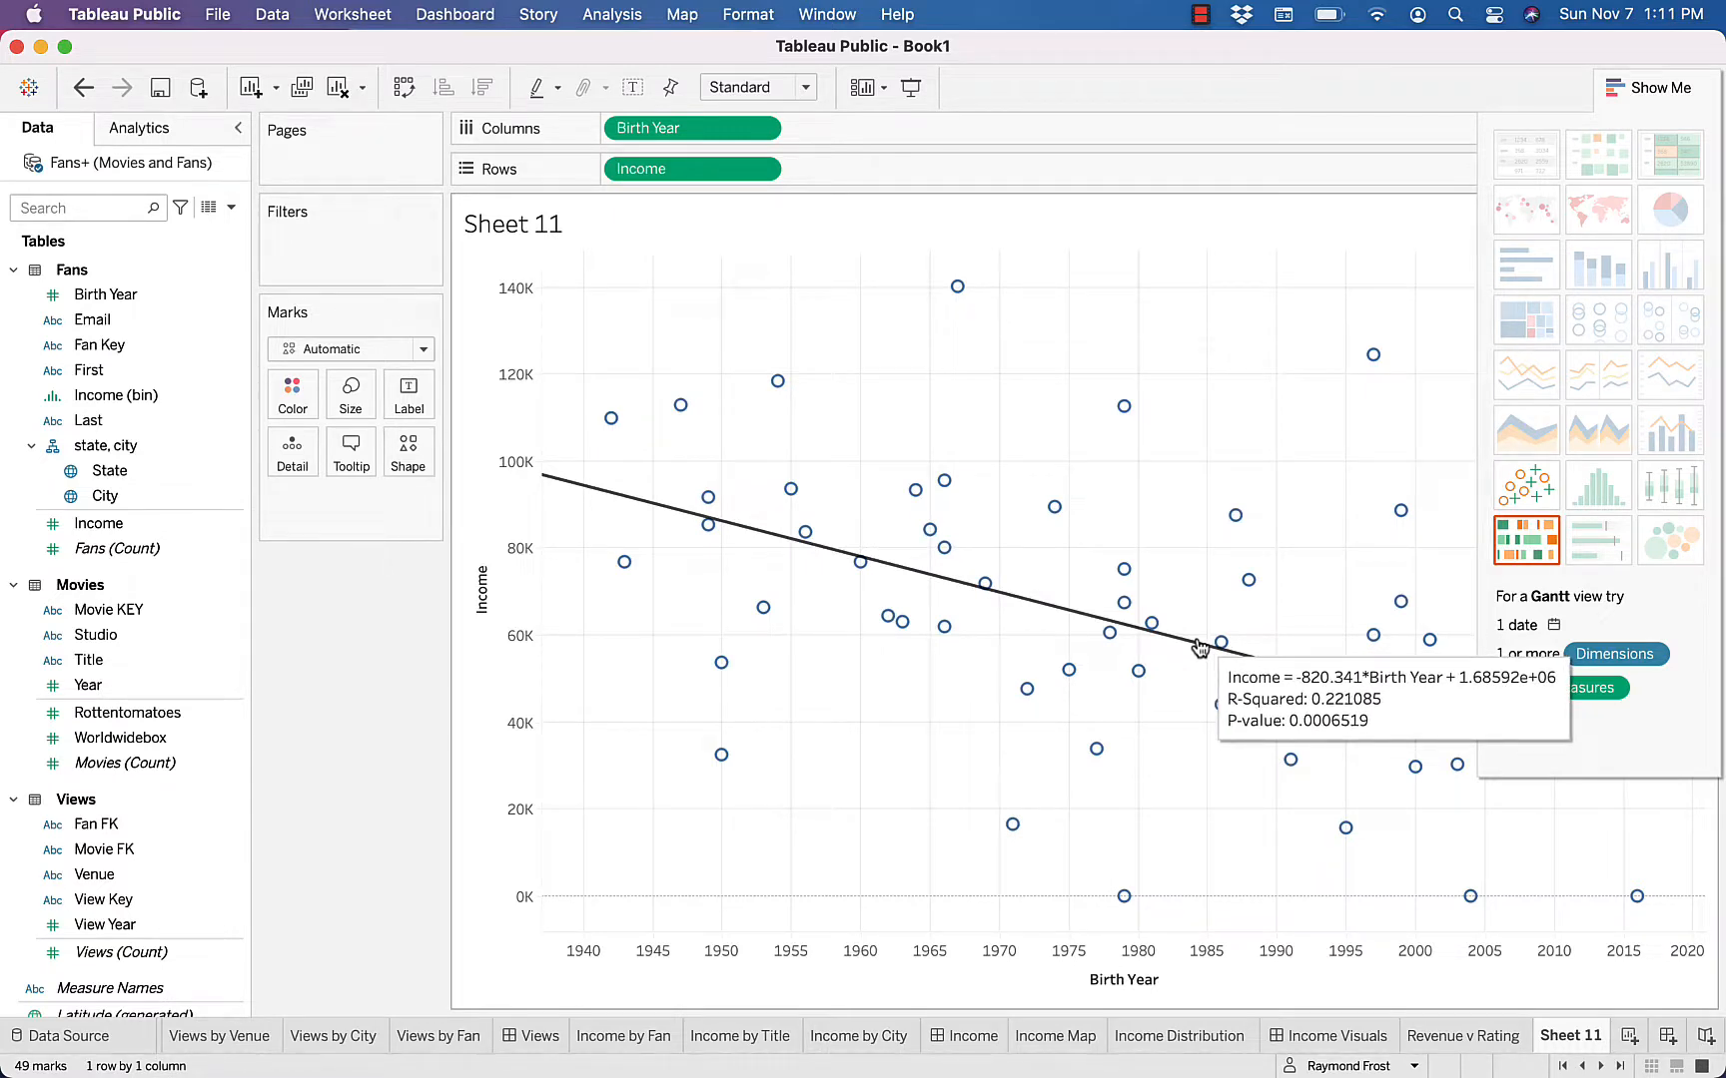
Rename the Birth Year and Income scatter plot worksheet as Age v Income
{"action": "double_click", "coordinate": [1564, 1039]}
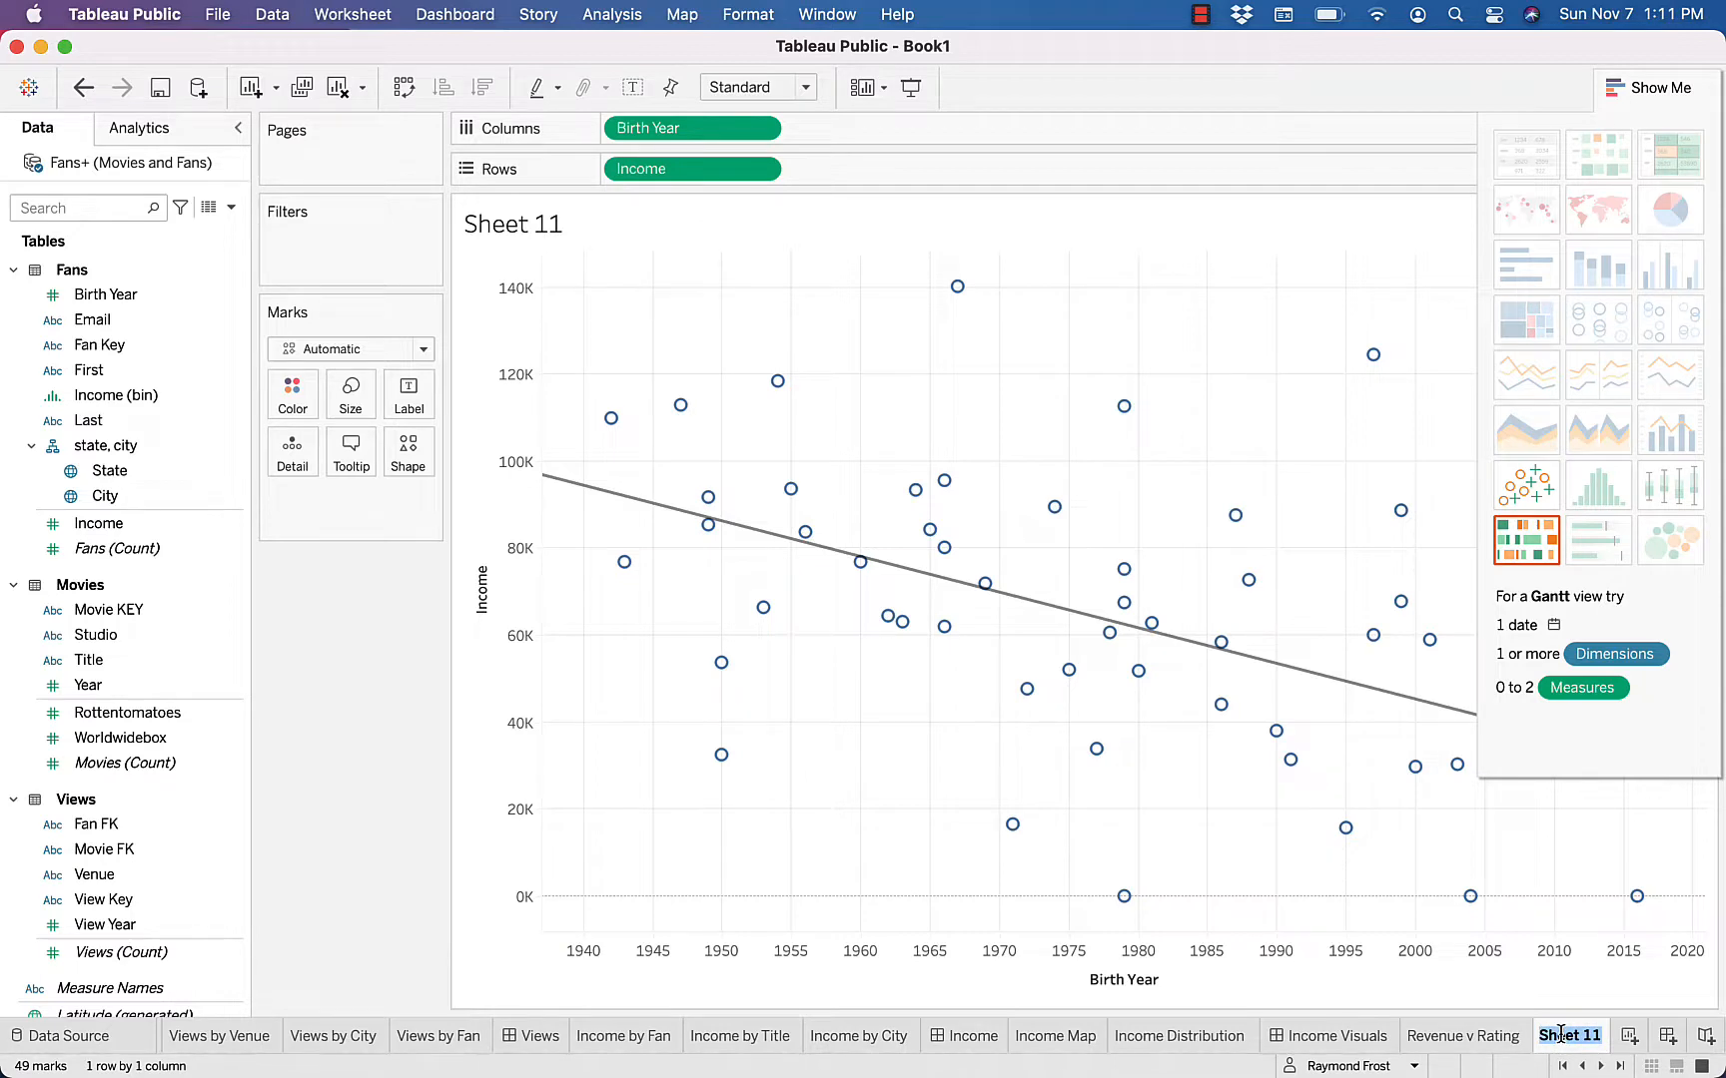
{"action": "type", "text": "Age v Income"}
{"action": "key", "text": "Return"}
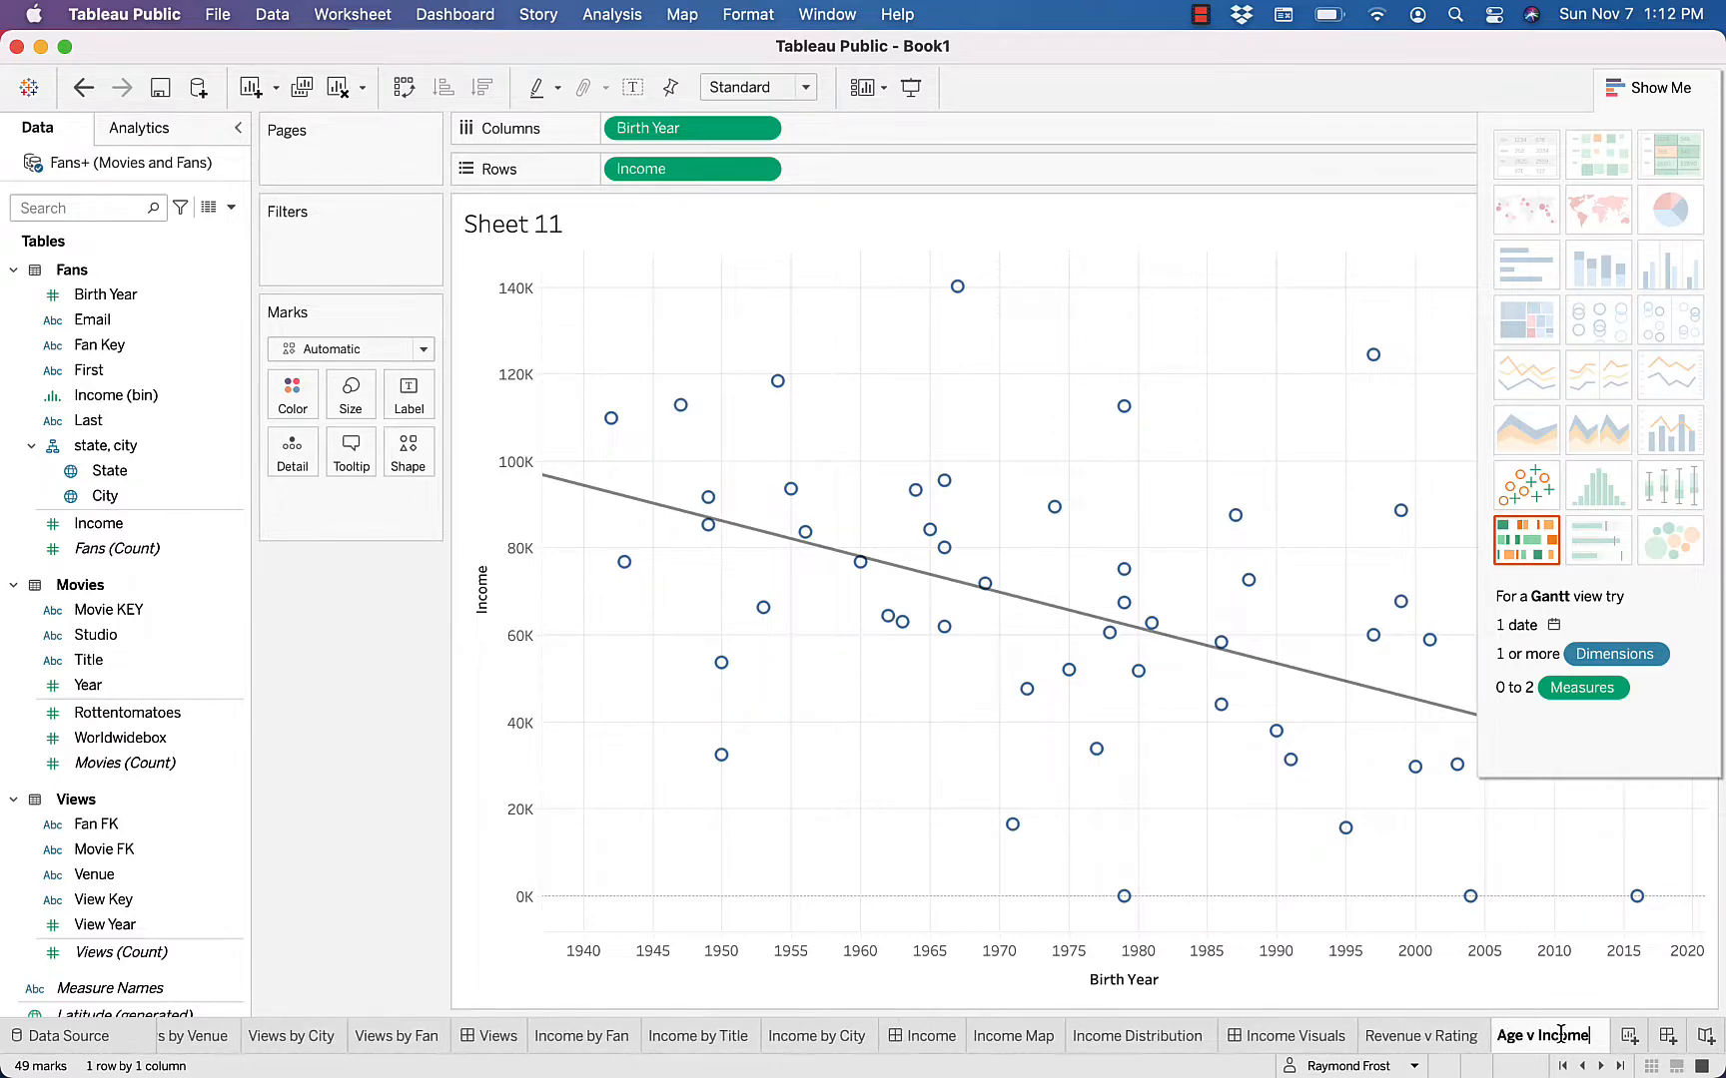
Create a new dashboard with the Revenue v Rating sheet placed above the Age v Income sheet
{"action": "left_click", "coordinate": [1672, 1039]}
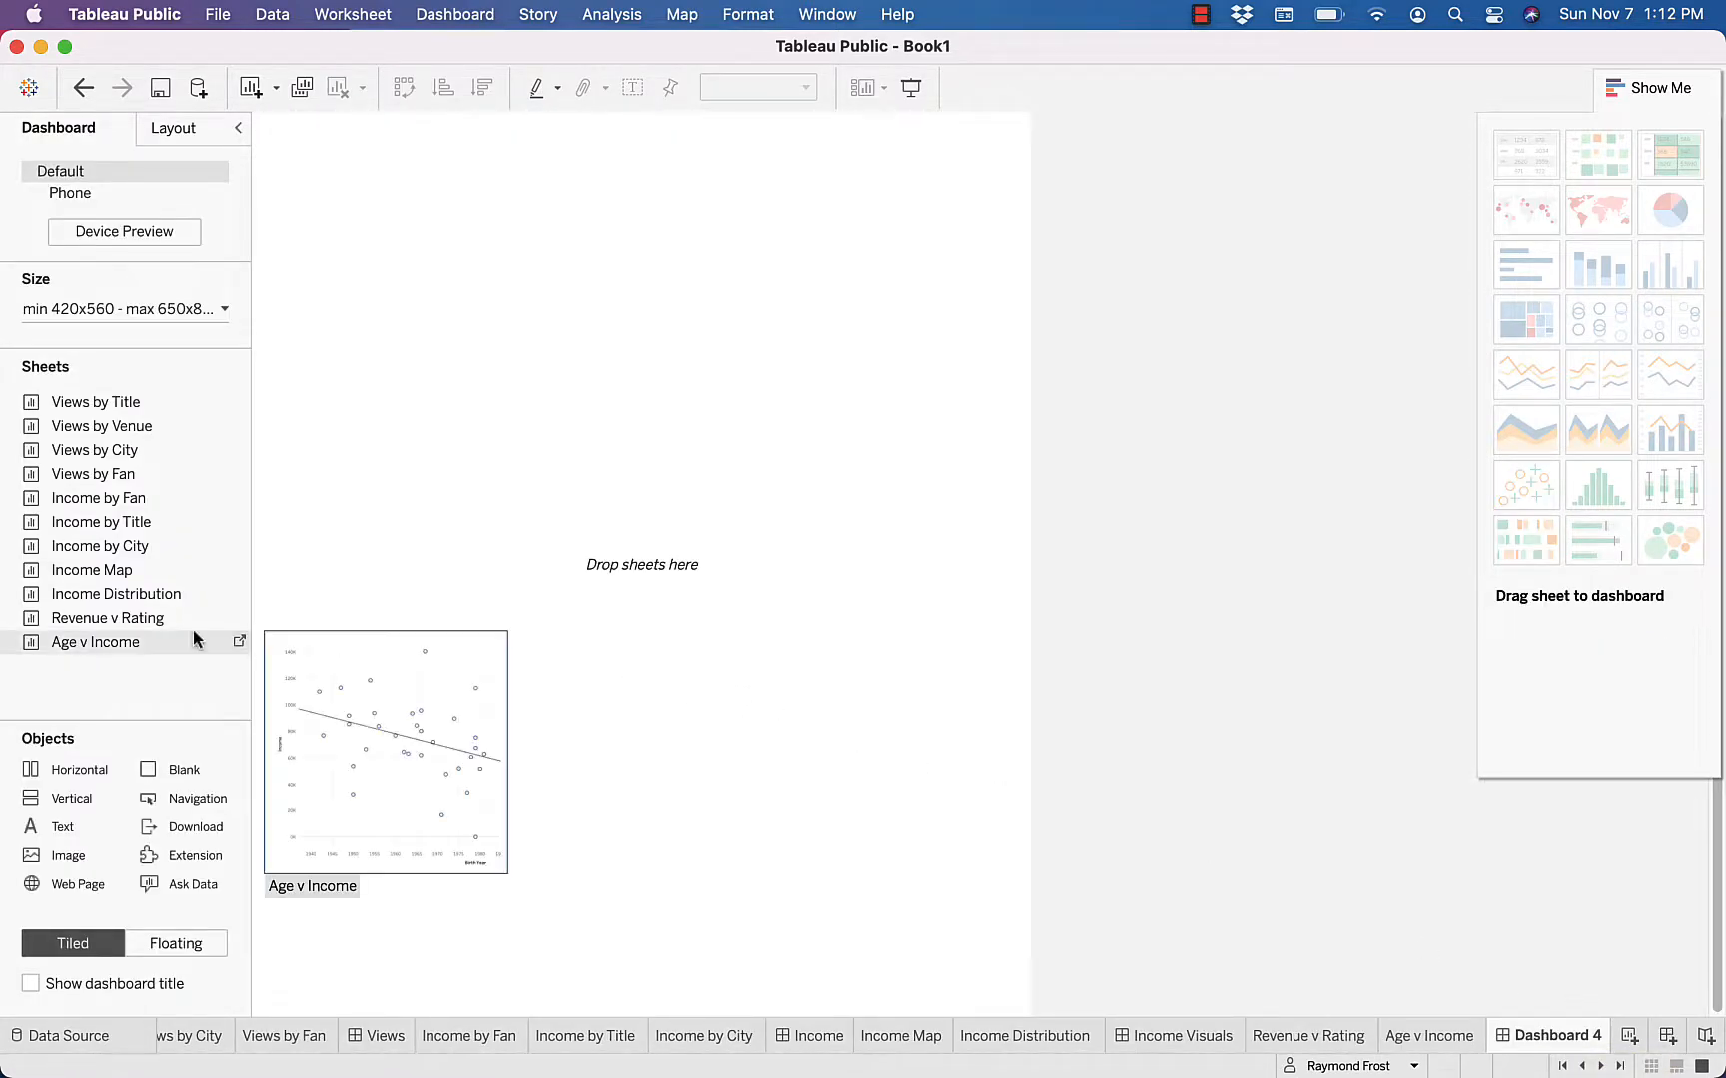
{"action": "left_click_drag", "start_coordinate": [71, 617], "coordinate": [488, 328]}
{"action": "left_click_drag", "start_coordinate": [554, 242], "coordinate": [570, 231]}
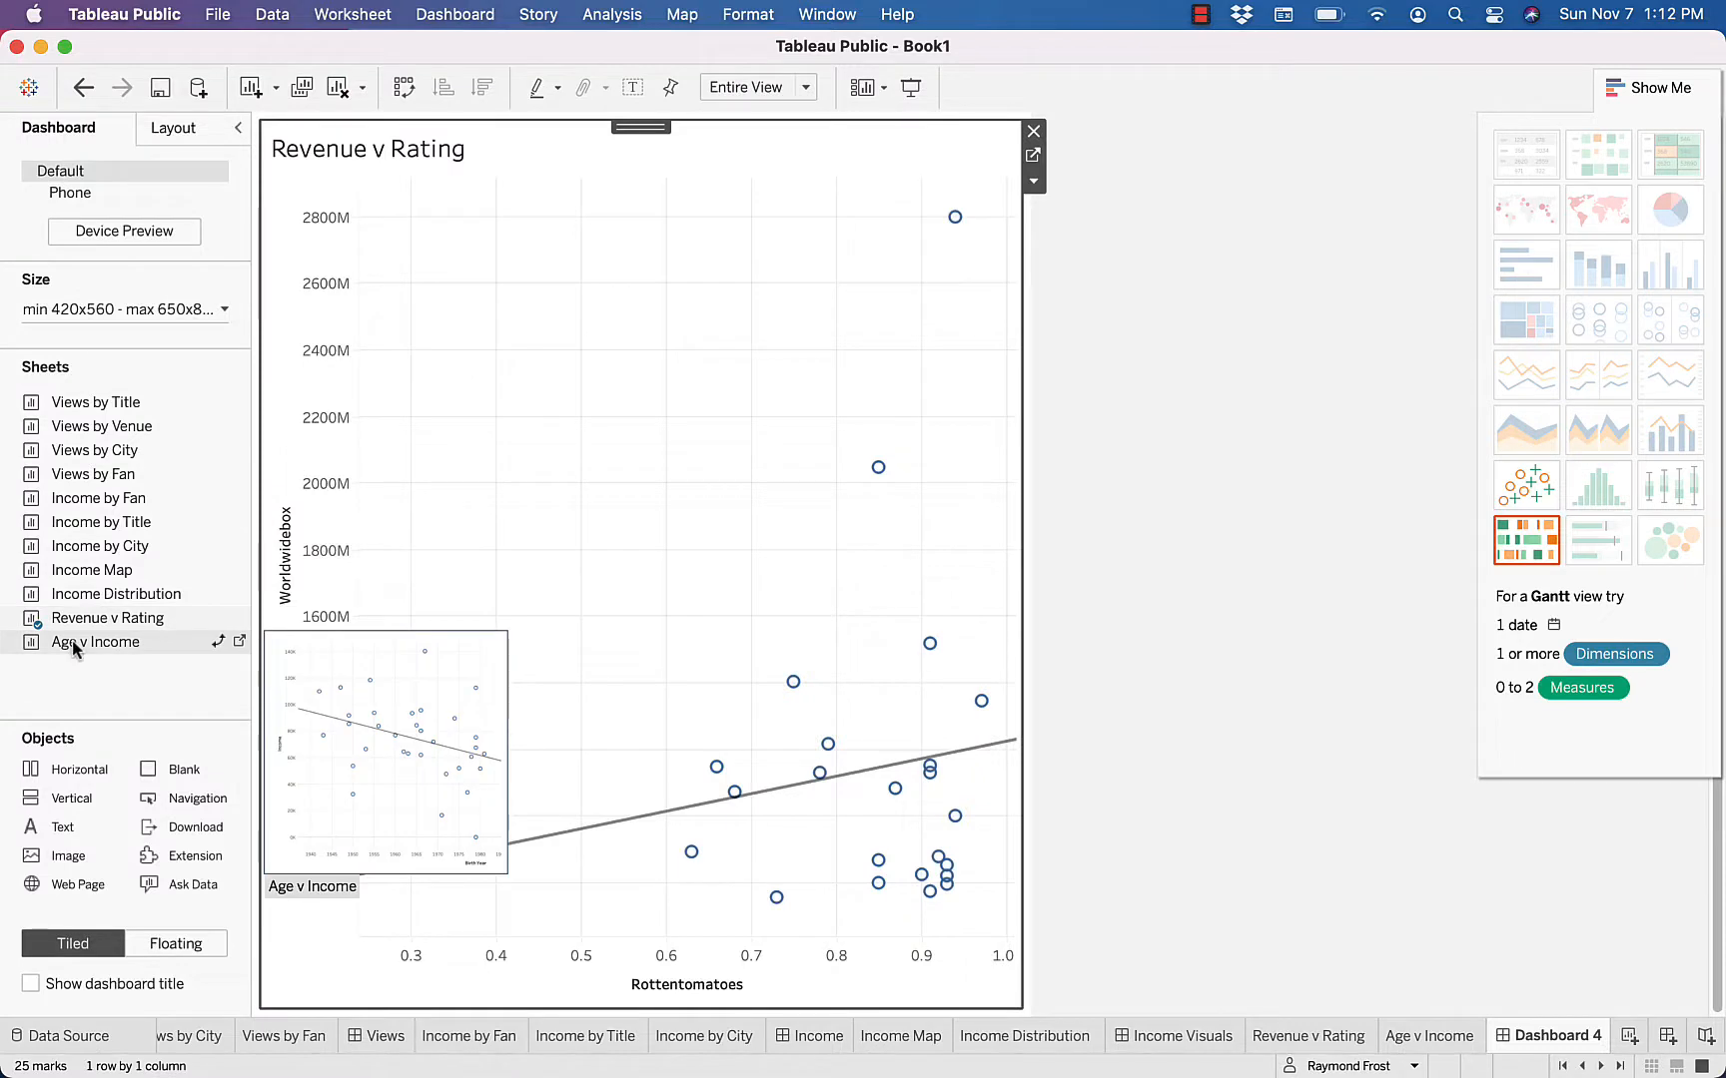
{"action": "left_click_drag", "start_coordinate": [73, 646], "coordinate": [507, 836]}
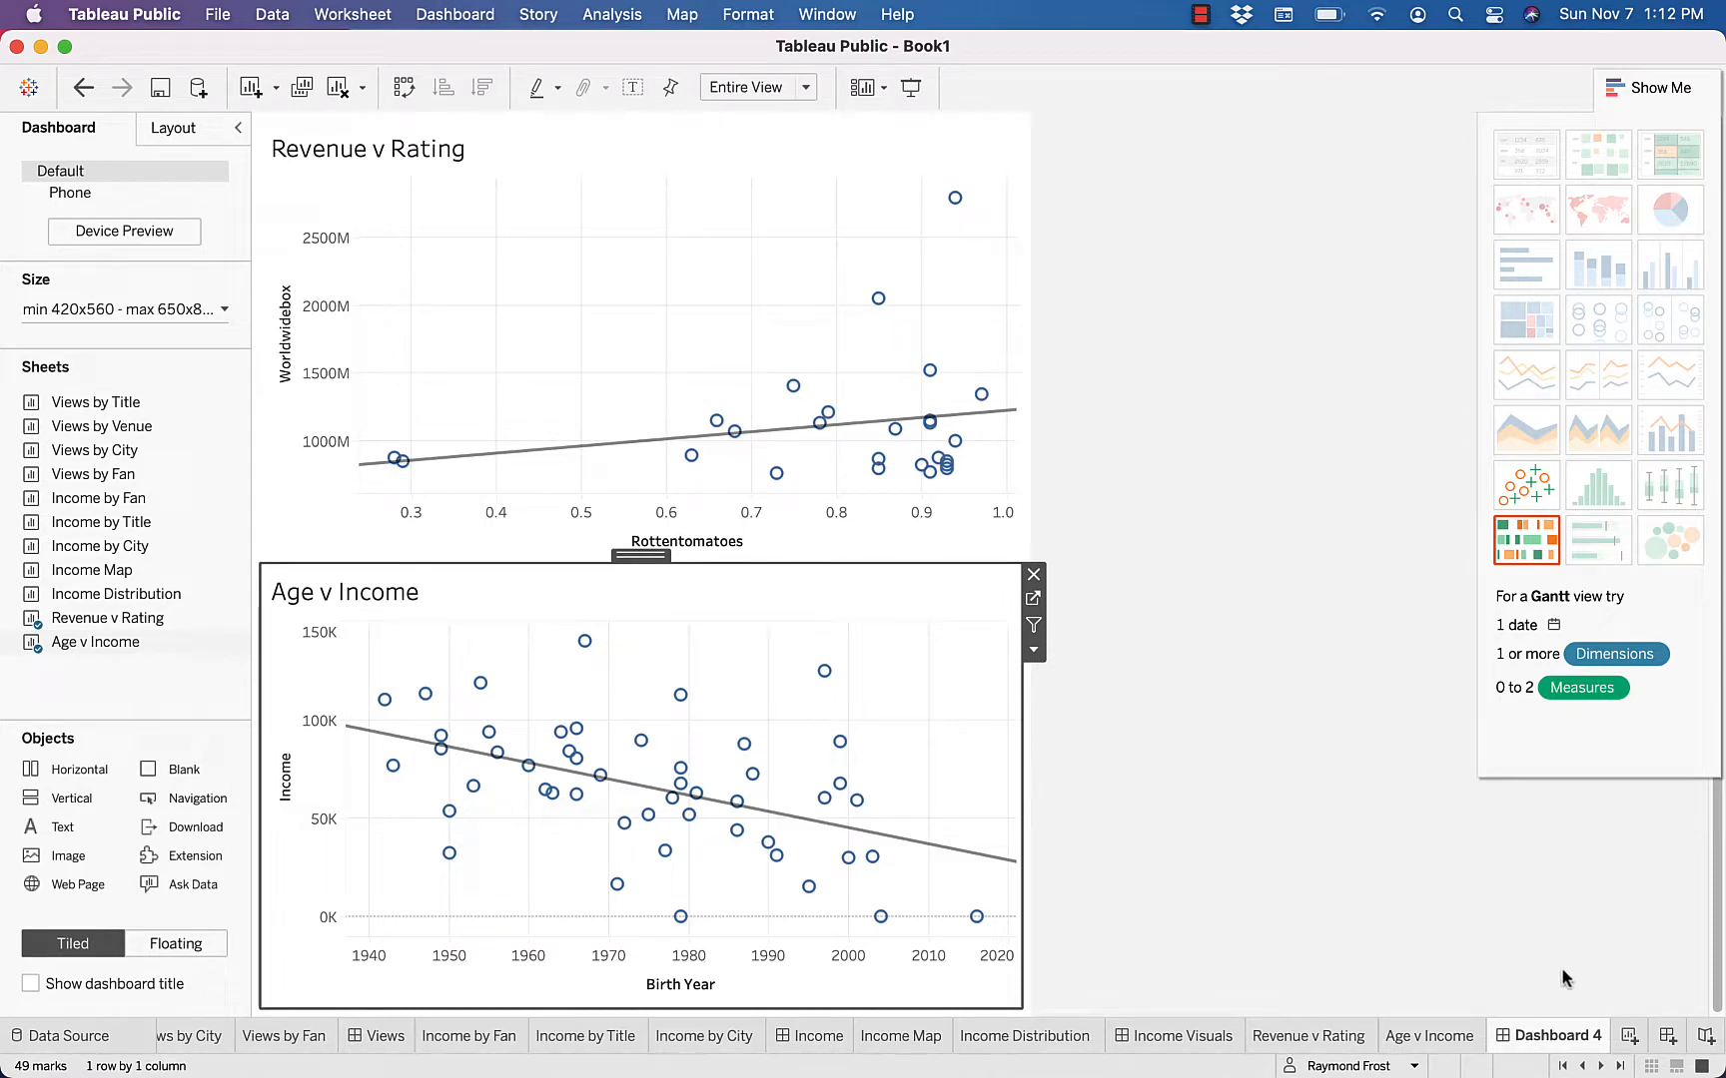
Rename the dashboard holding the two scatter plots as Correlations
{"action": "double_click", "coordinate": [1563, 1035]}
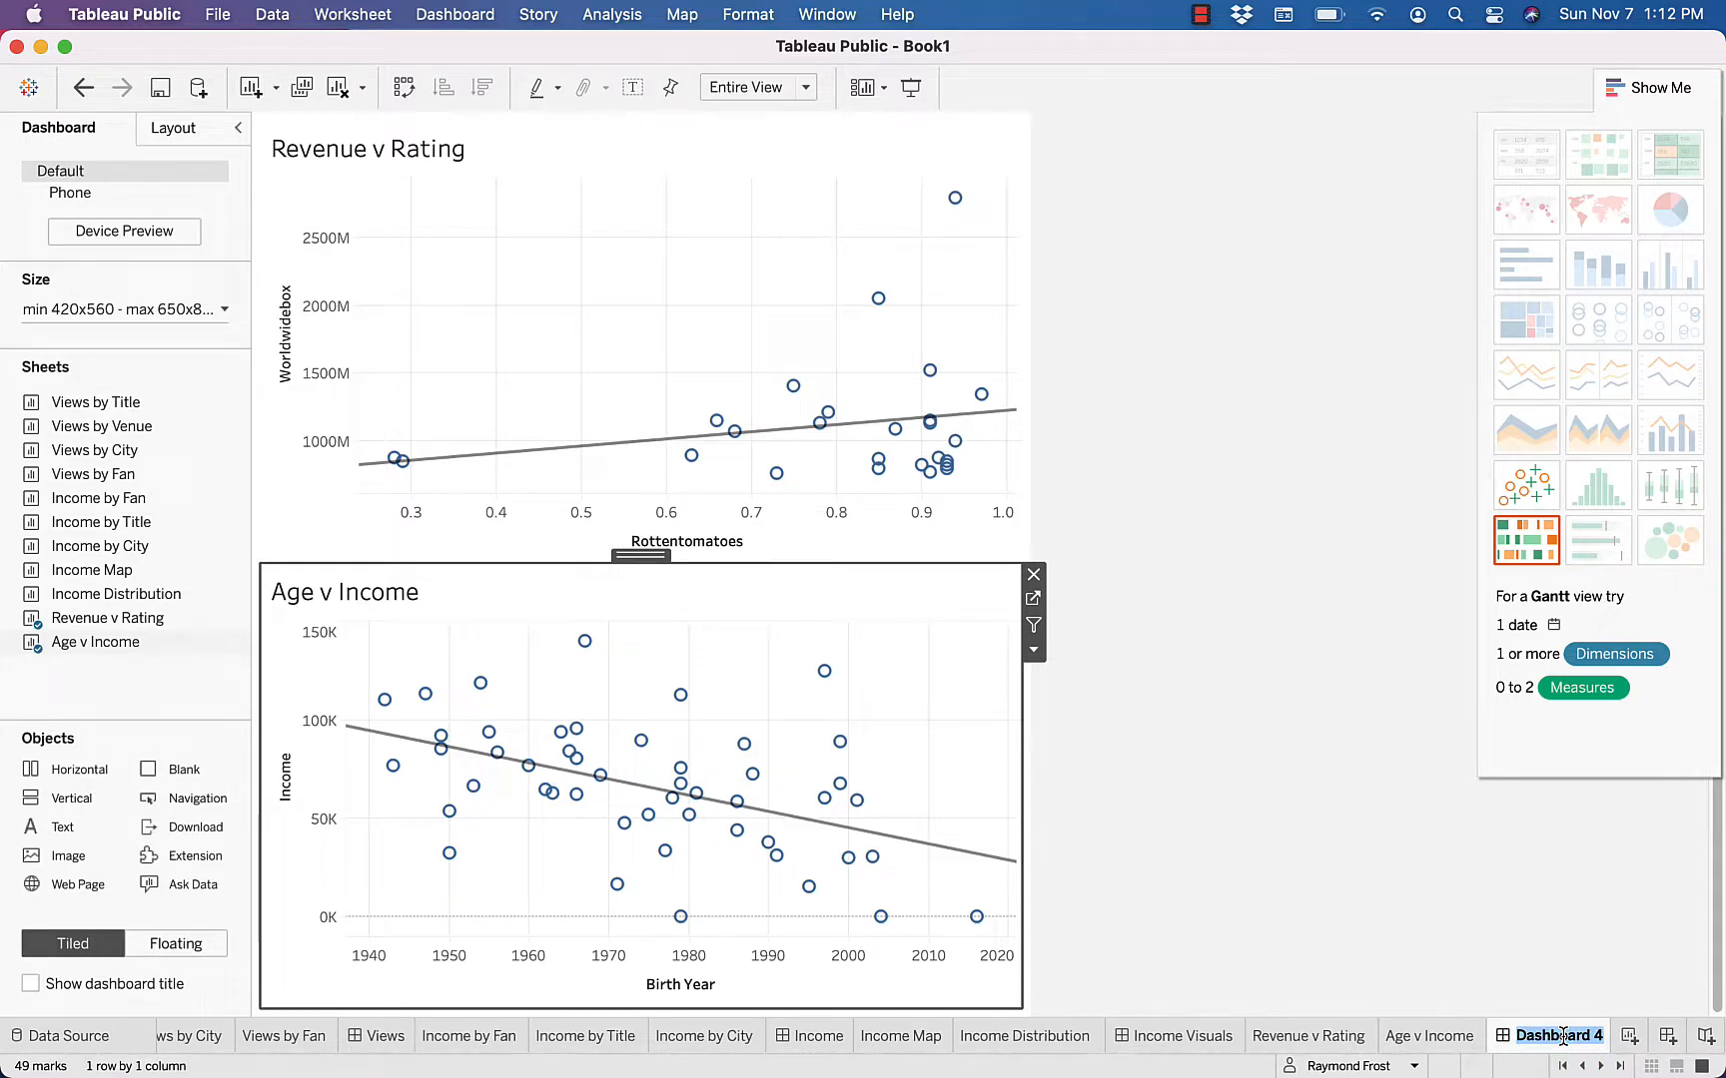
{"action": "type", "text": "Correlatio"}
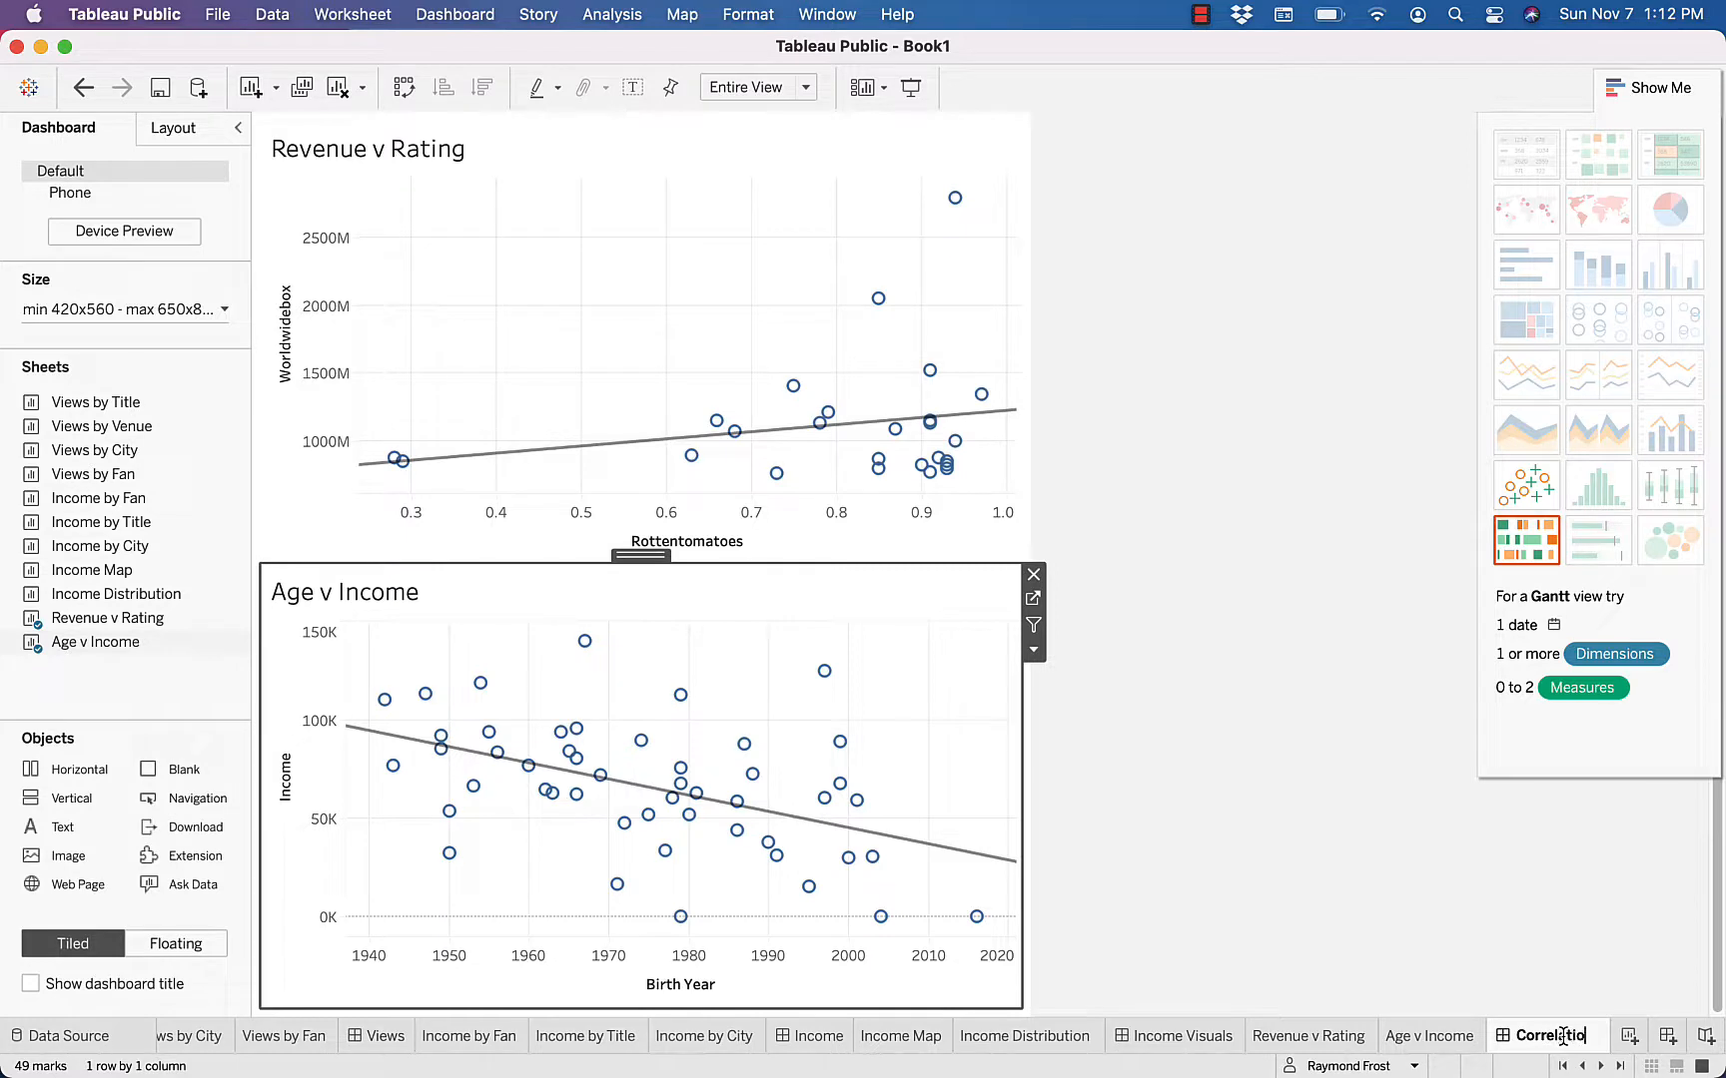
{"action": "type", "text": "n"}
{"action": "key", "text": "Return"}
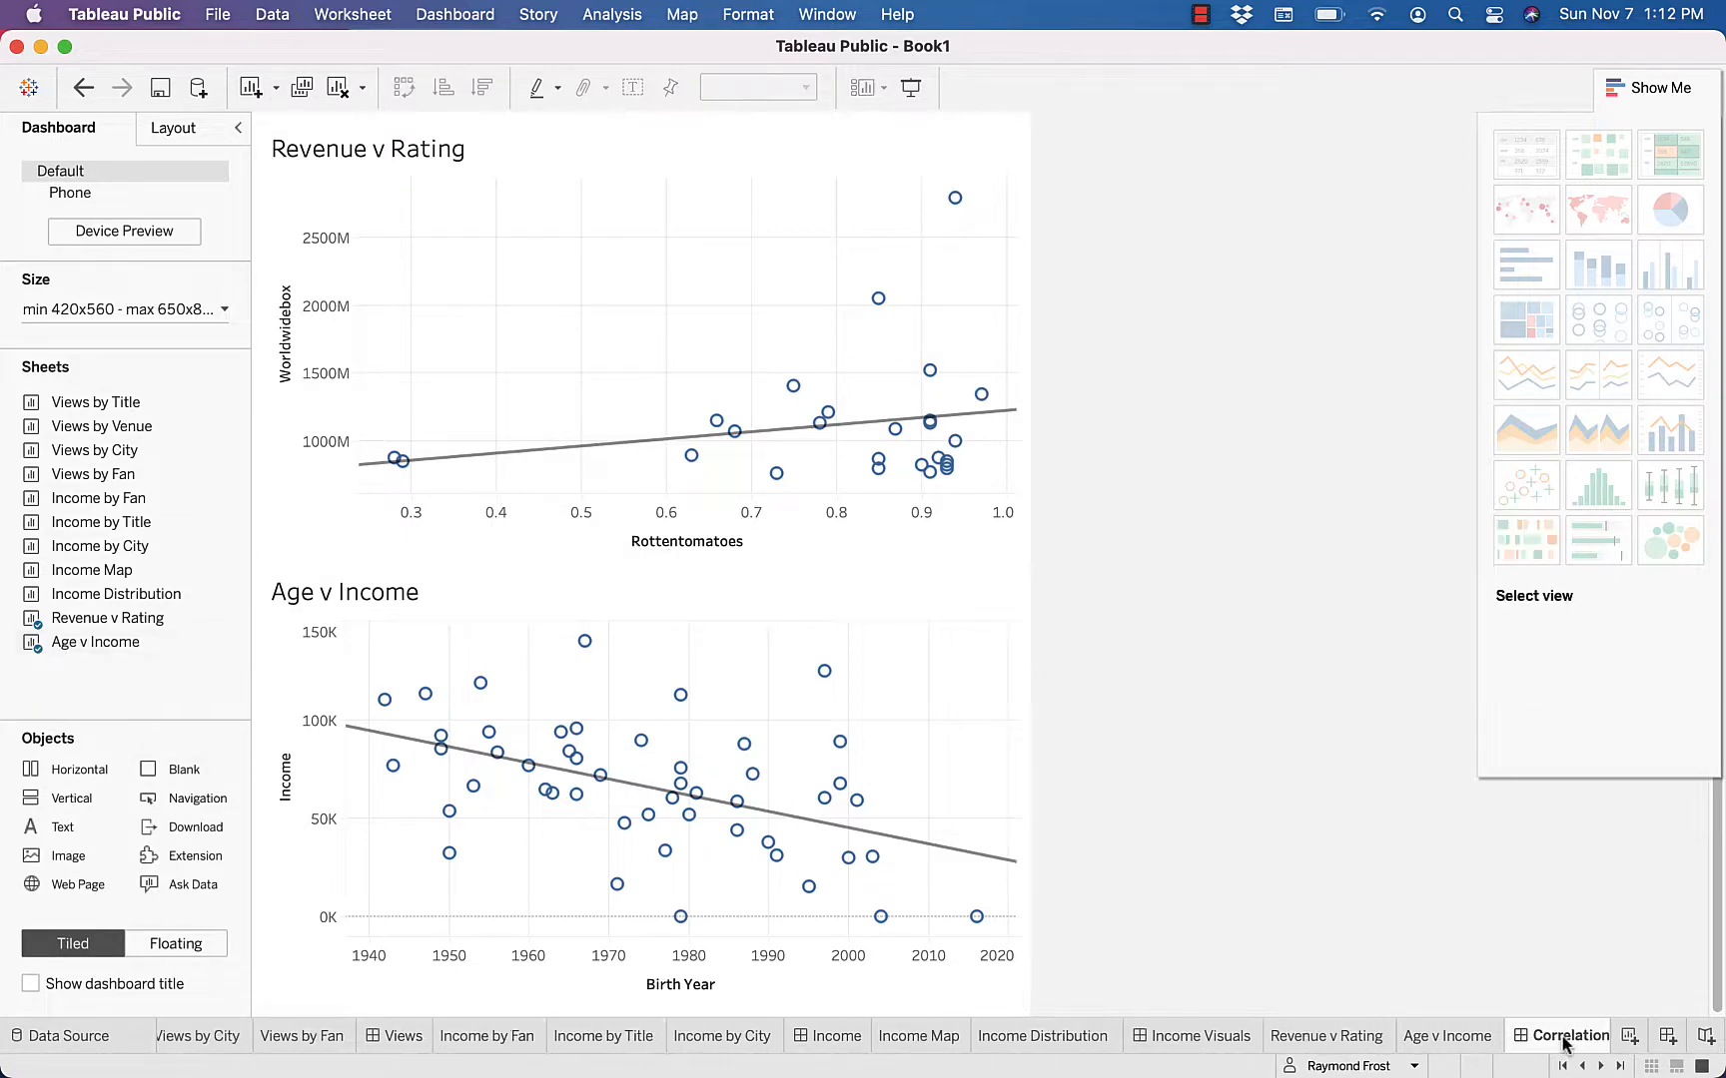
Create a new story and name it Movies and Fans
{"action": "left_click", "coordinate": [1705, 1037]}
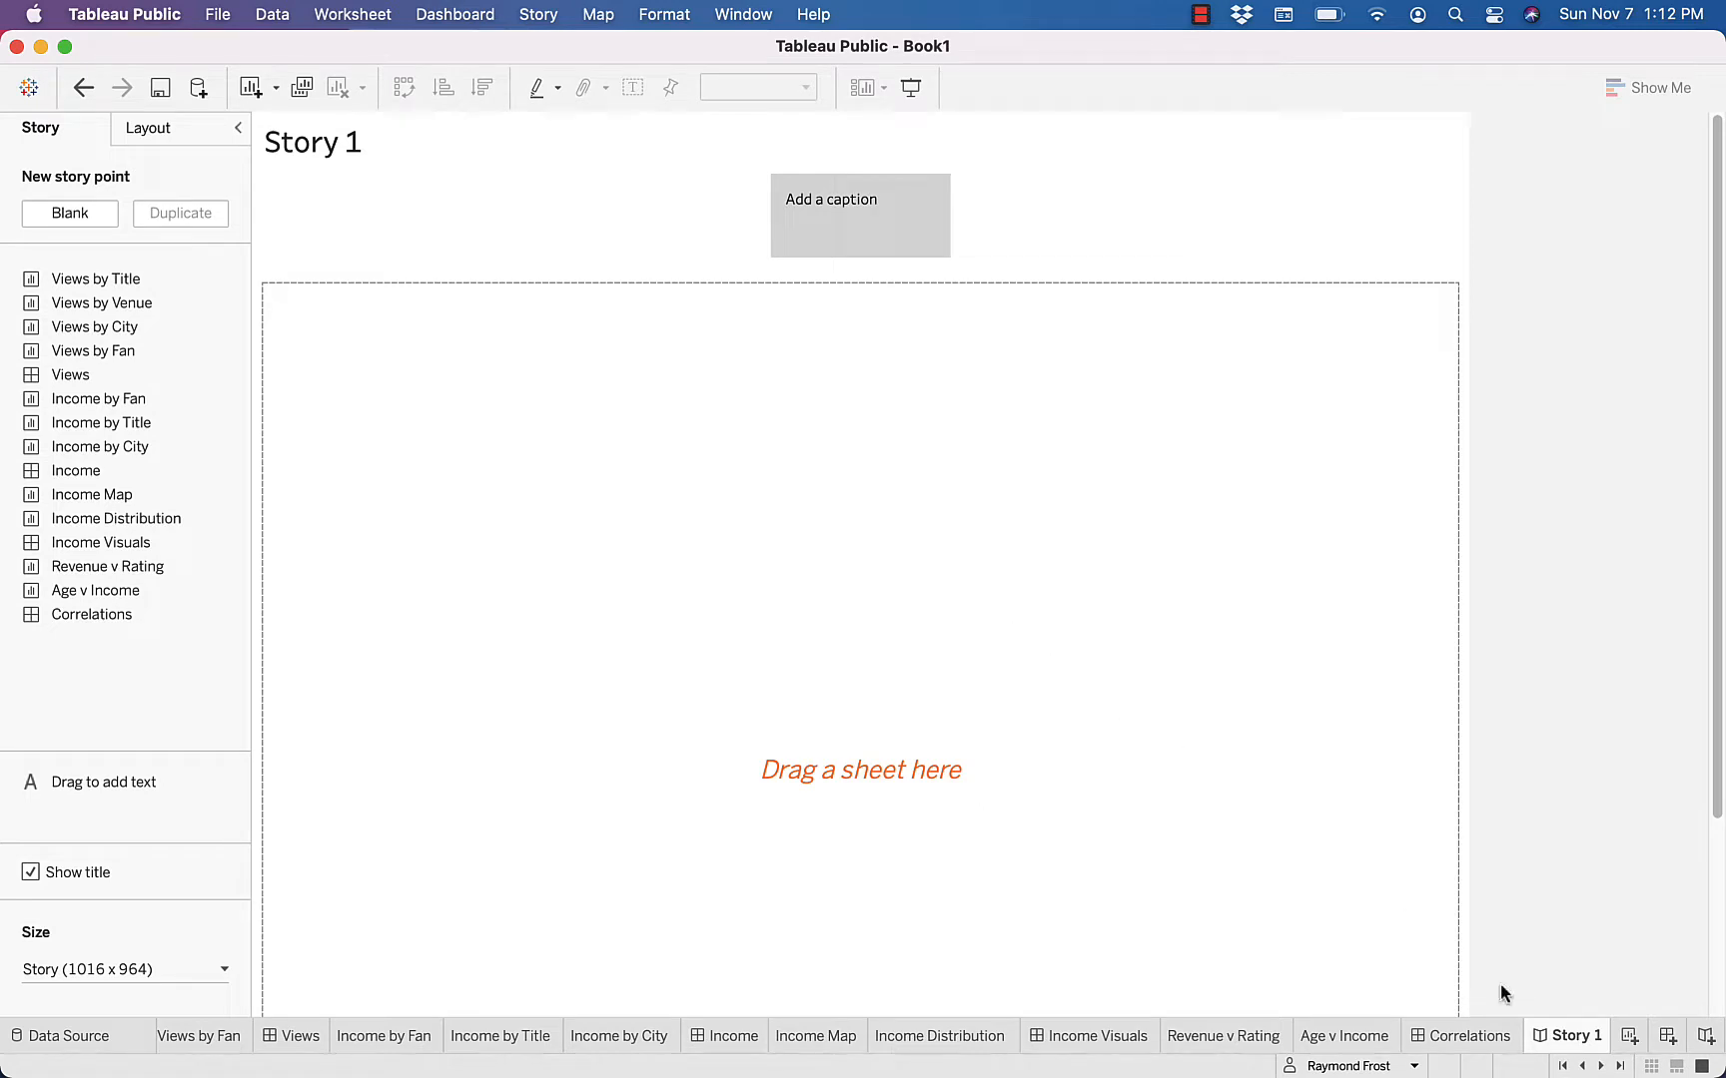
{"action": "double_click", "coordinate": [1569, 1039]}
{"action": "type", "text": "Movies and"}
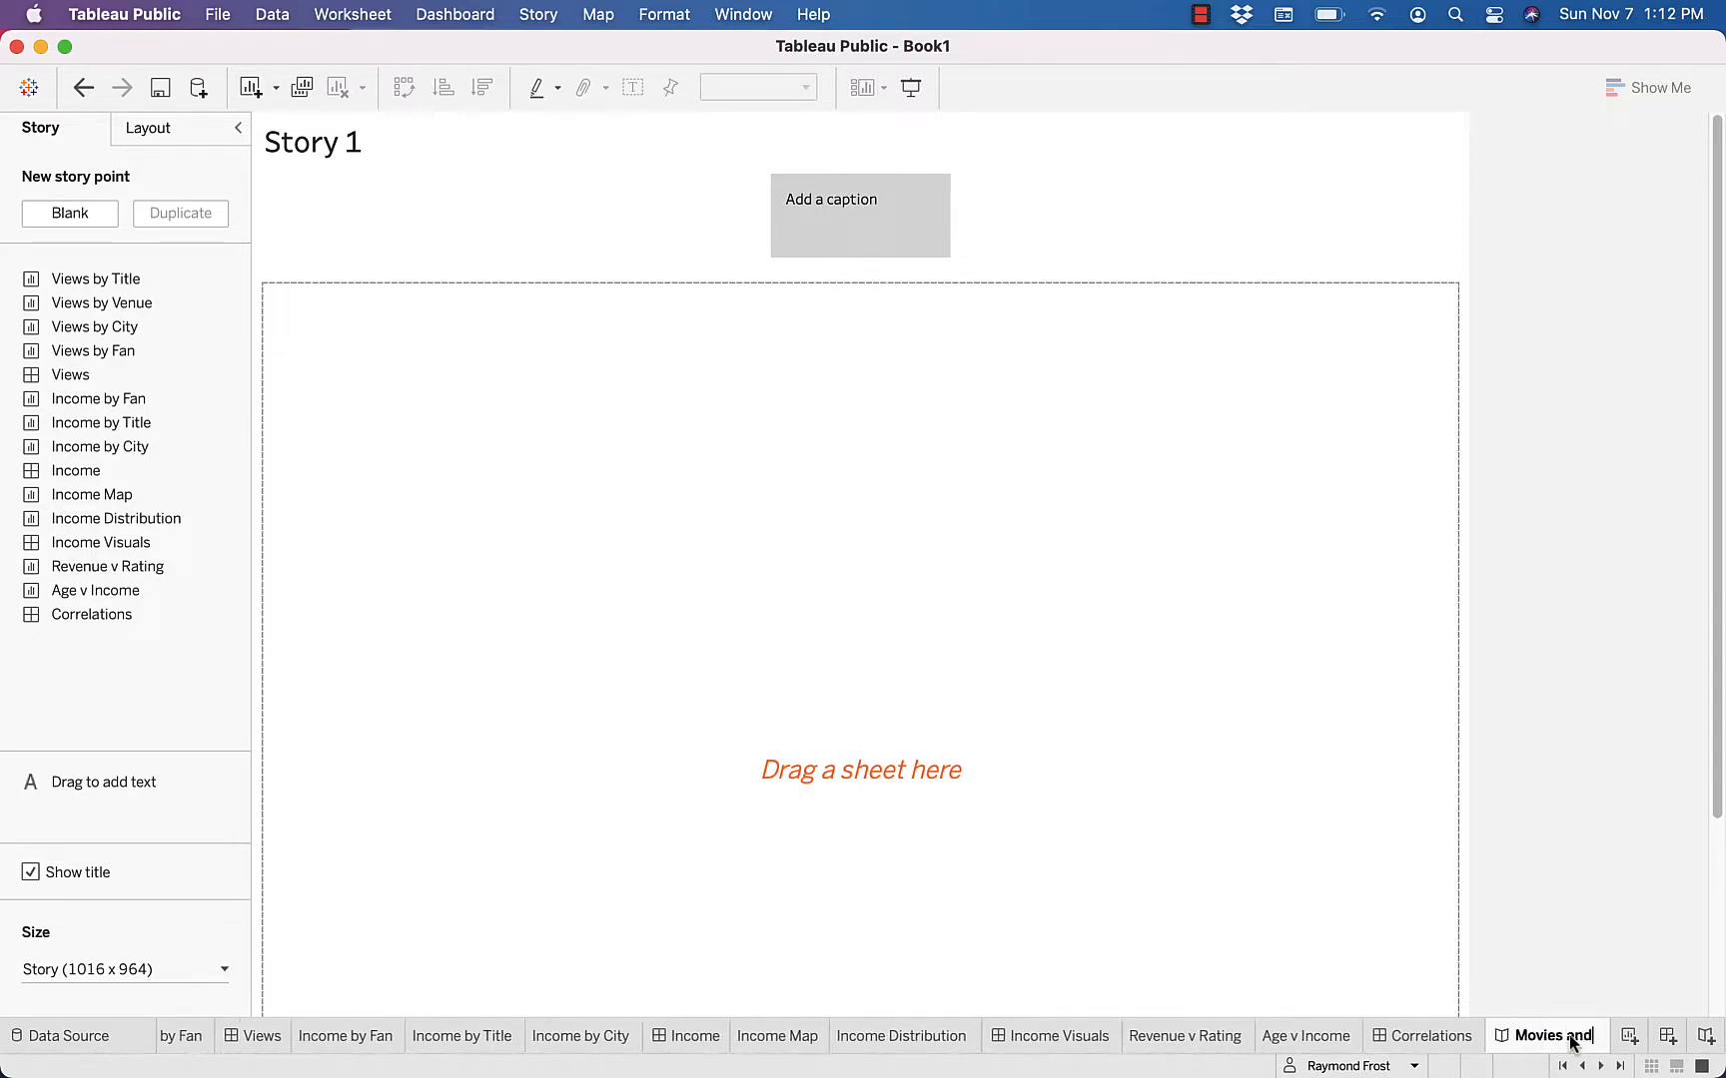
{"action": "type", "text": " Fans"}
{"action": "key", "text": "Return"}
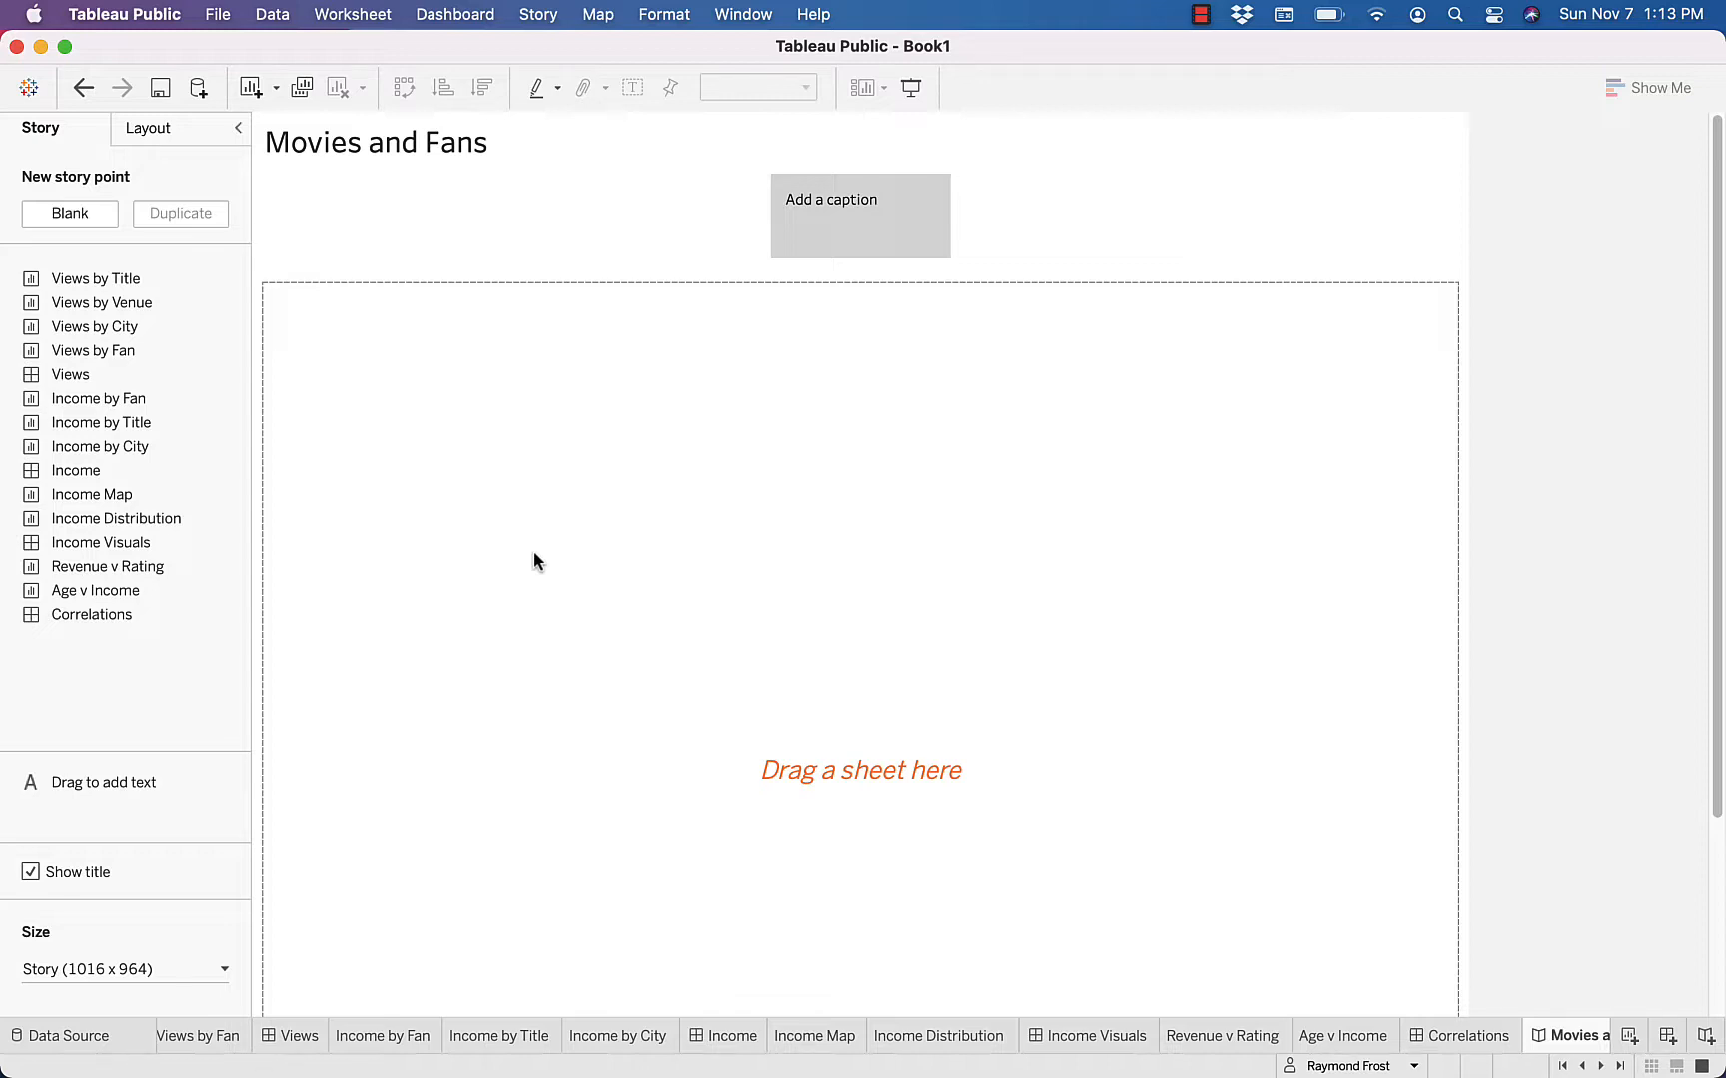
Add the Views dashboard as the story's first point and caption it Views
{"action": "double_click", "coordinate": [67, 376]}
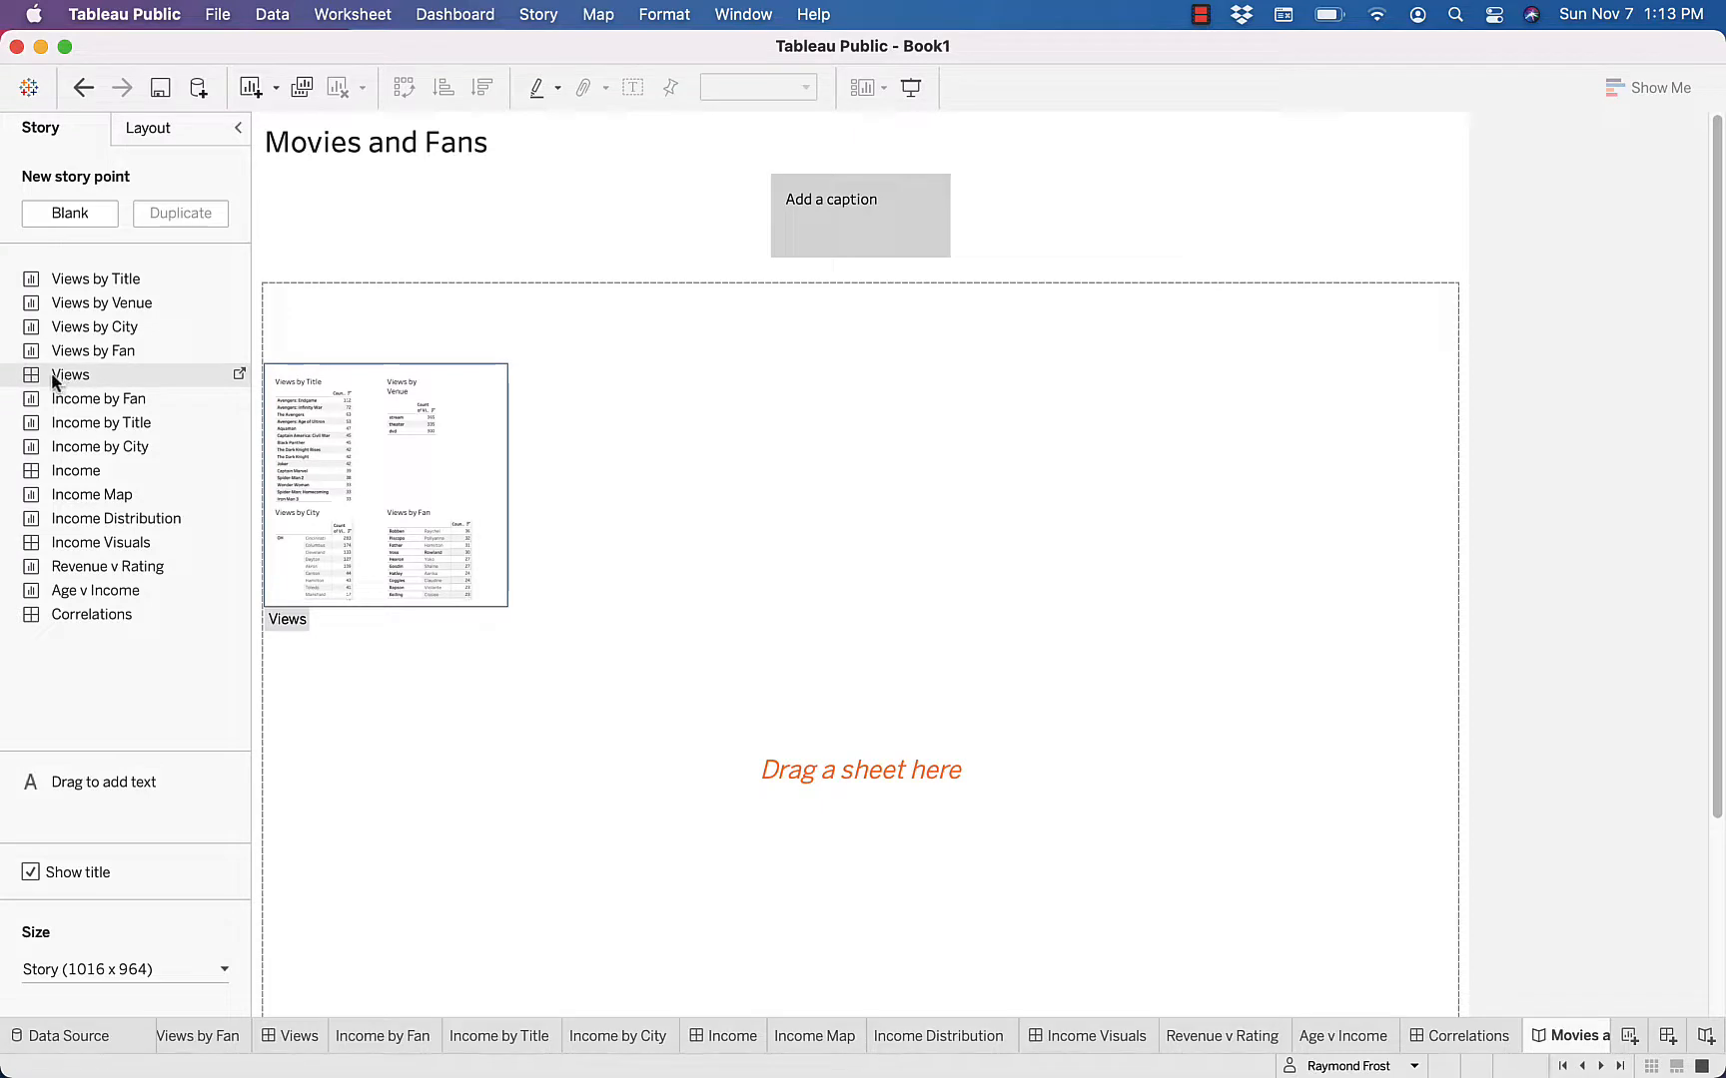
{"action": "left_click_drag", "start_coordinate": [66, 374], "coordinate": [528, 480]}
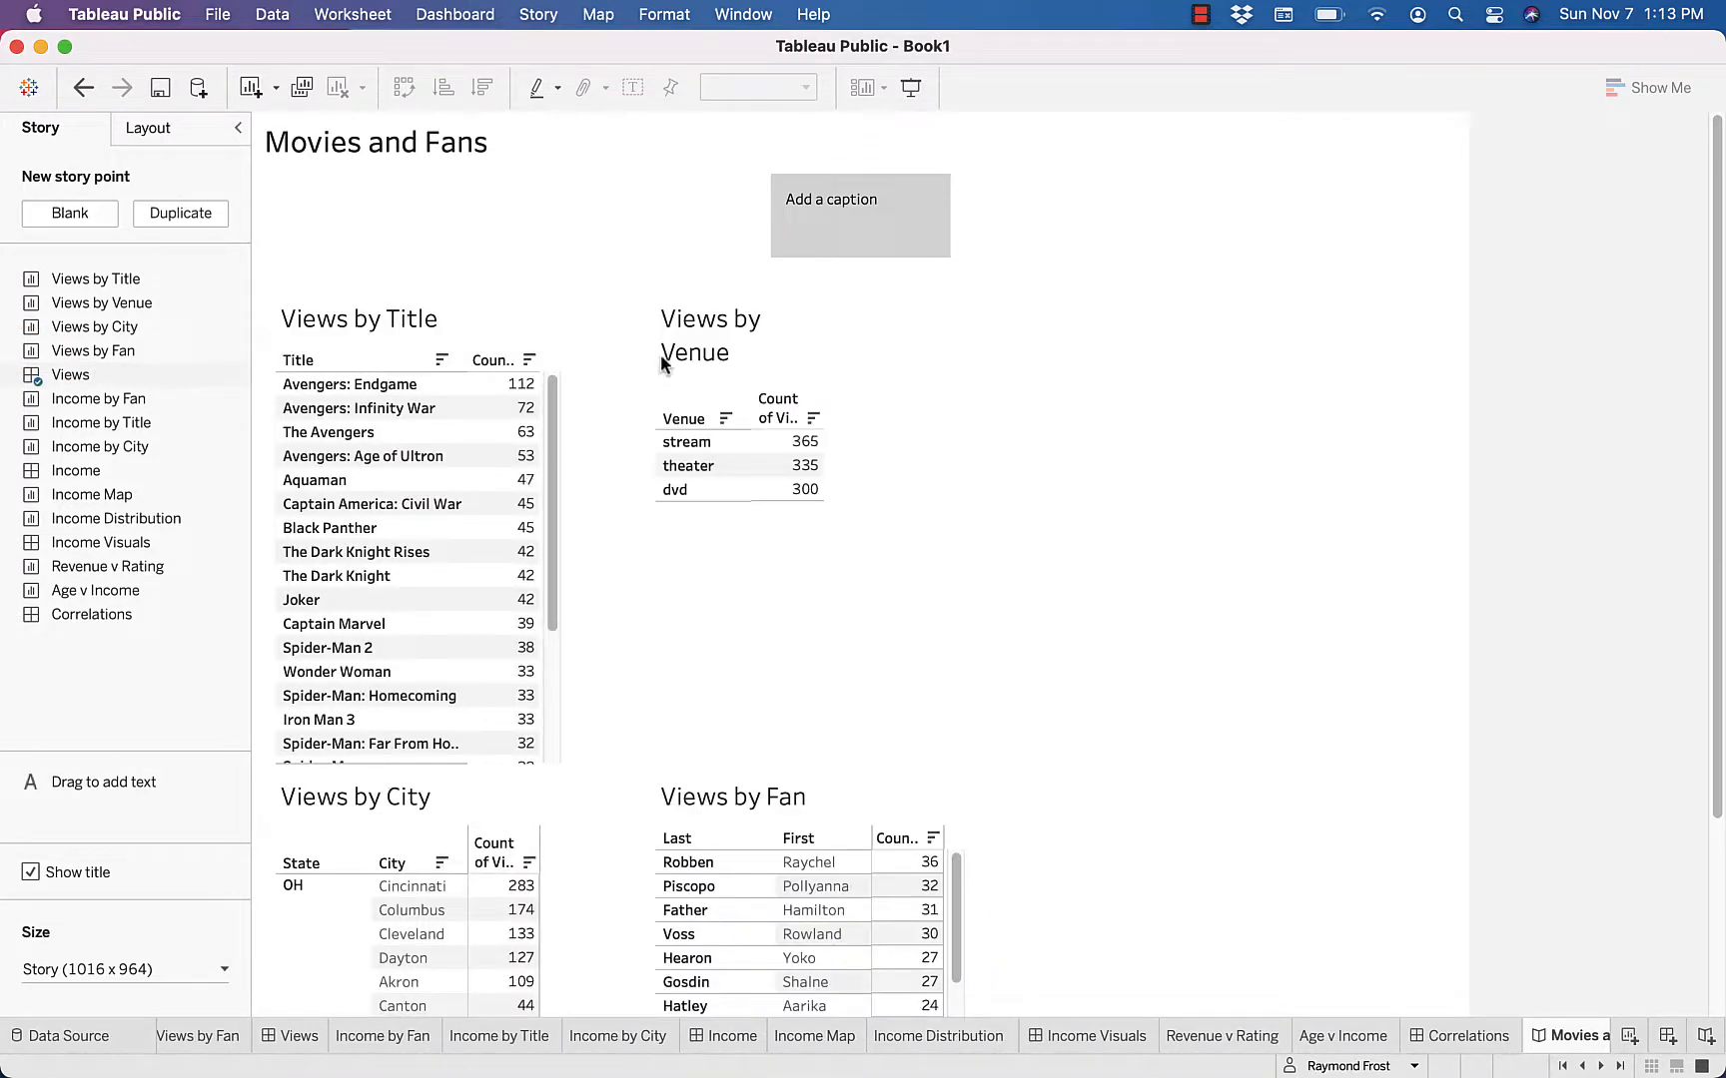
{"action": "mouse_move", "coordinate": [828, 197]}
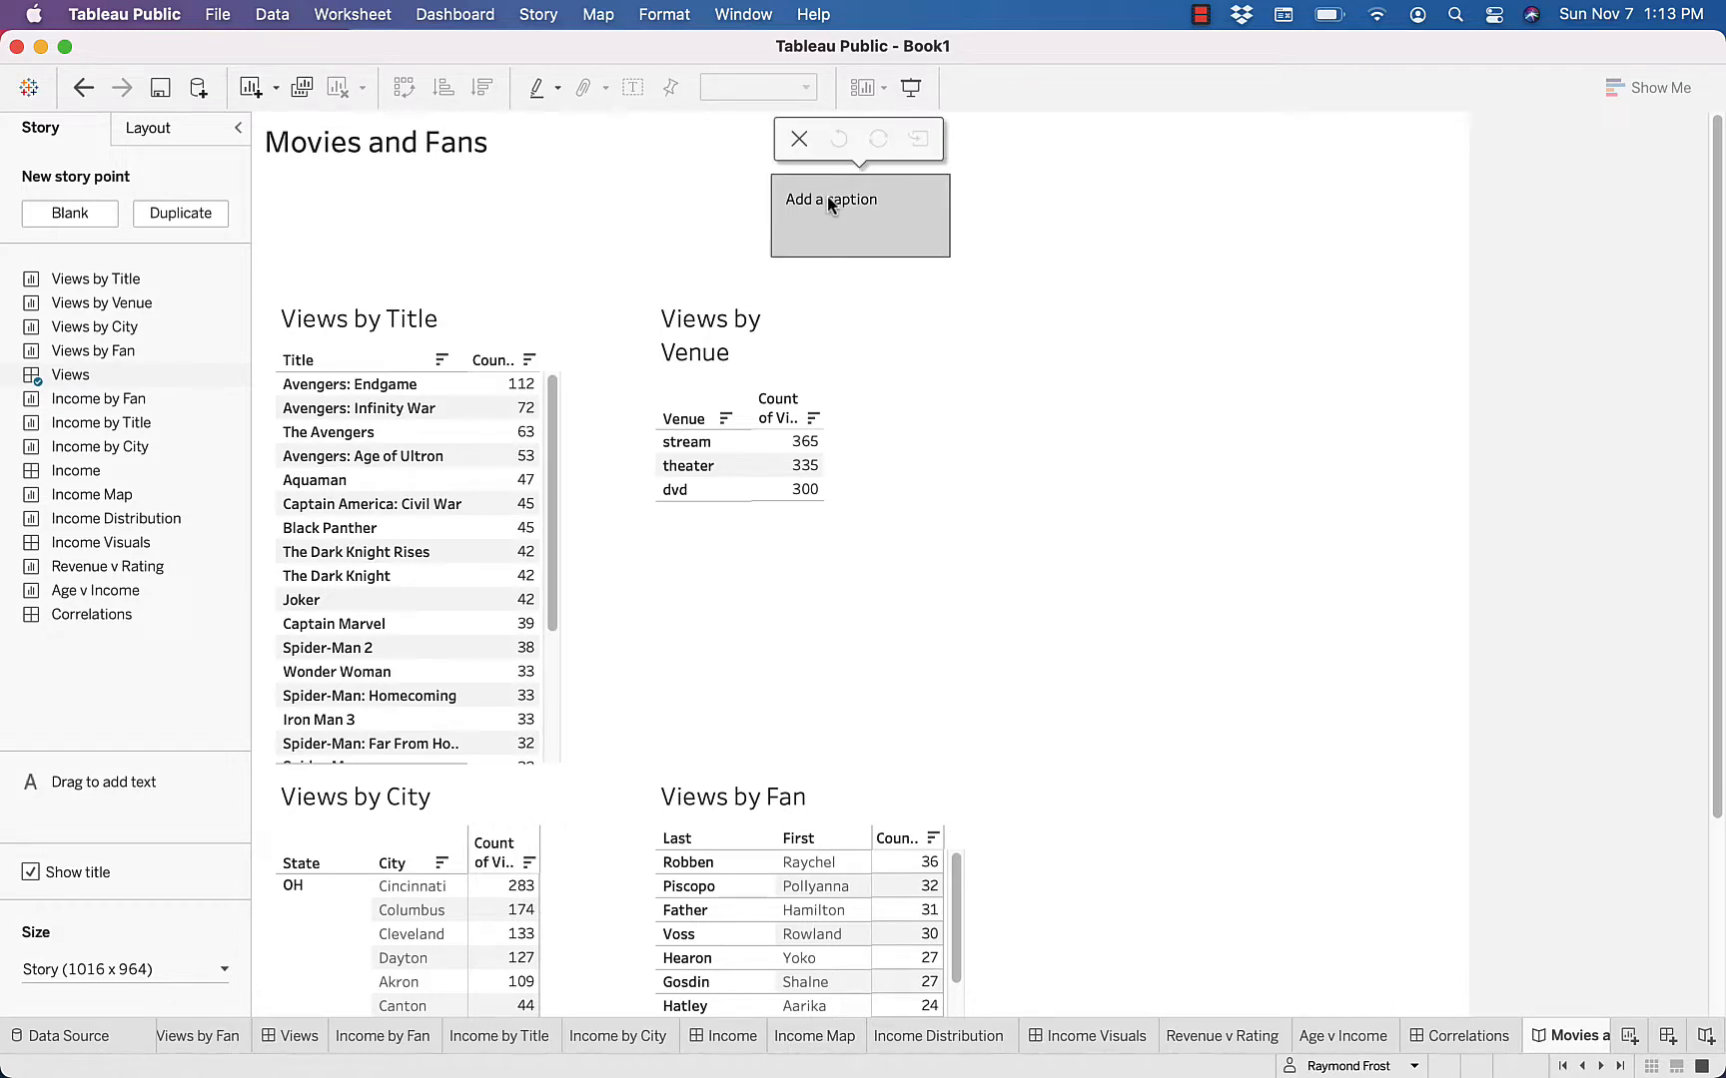
{"action": "double_click", "coordinate": [827, 196]}
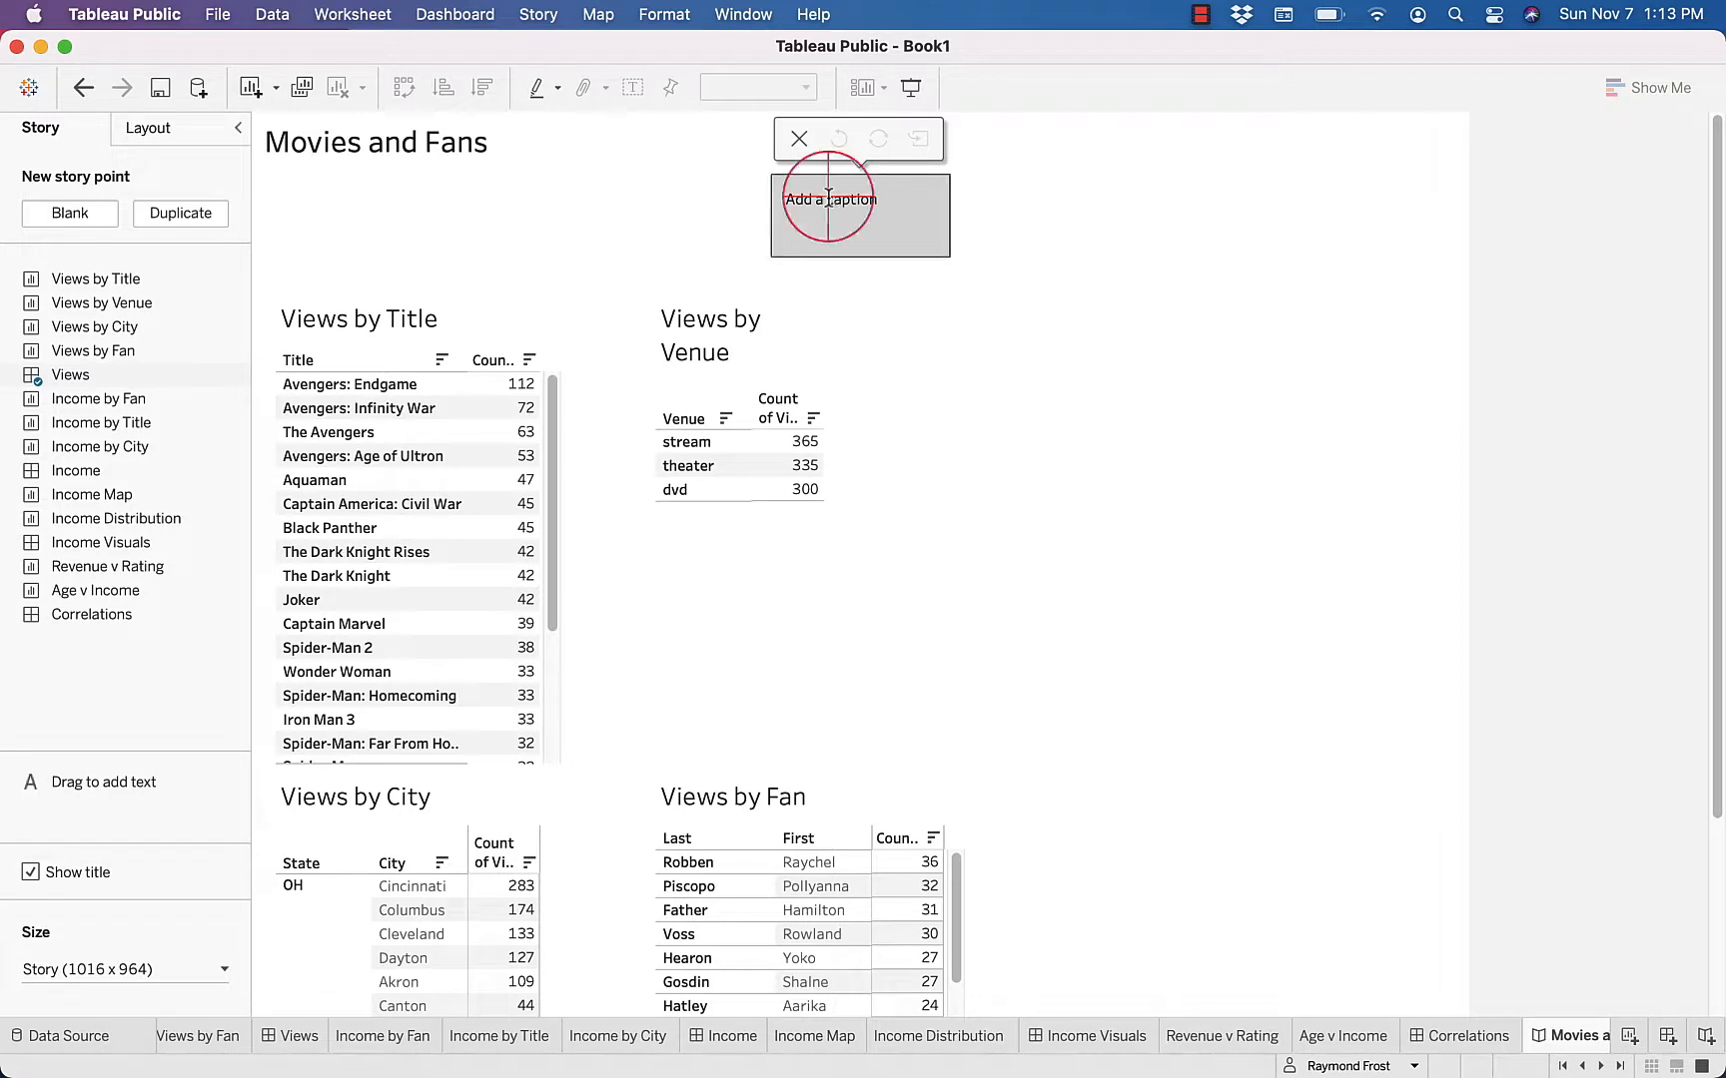
{"action": "type", "text": "Views"}
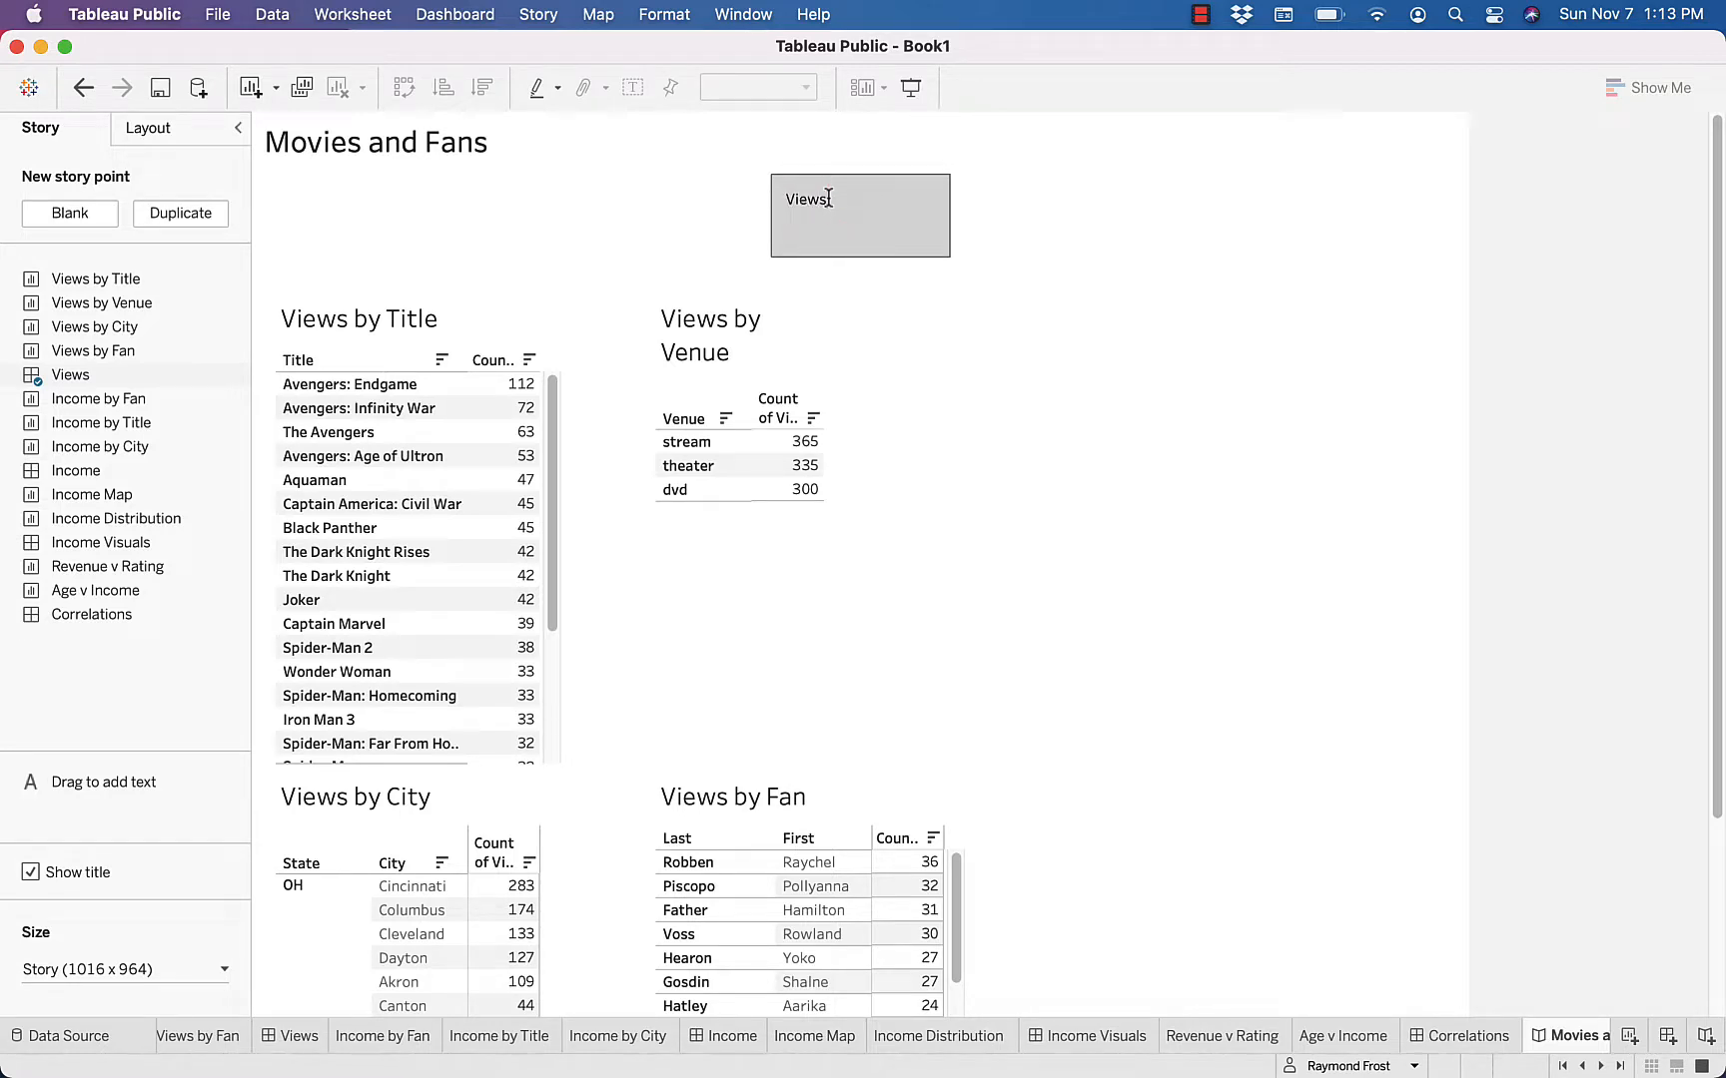
Add a blank second story point, place the Income dashboard in it, and caption it Income
{"action": "left_click", "coordinate": [1069, 210]}
{"action": "left_click", "coordinate": [92, 185]}
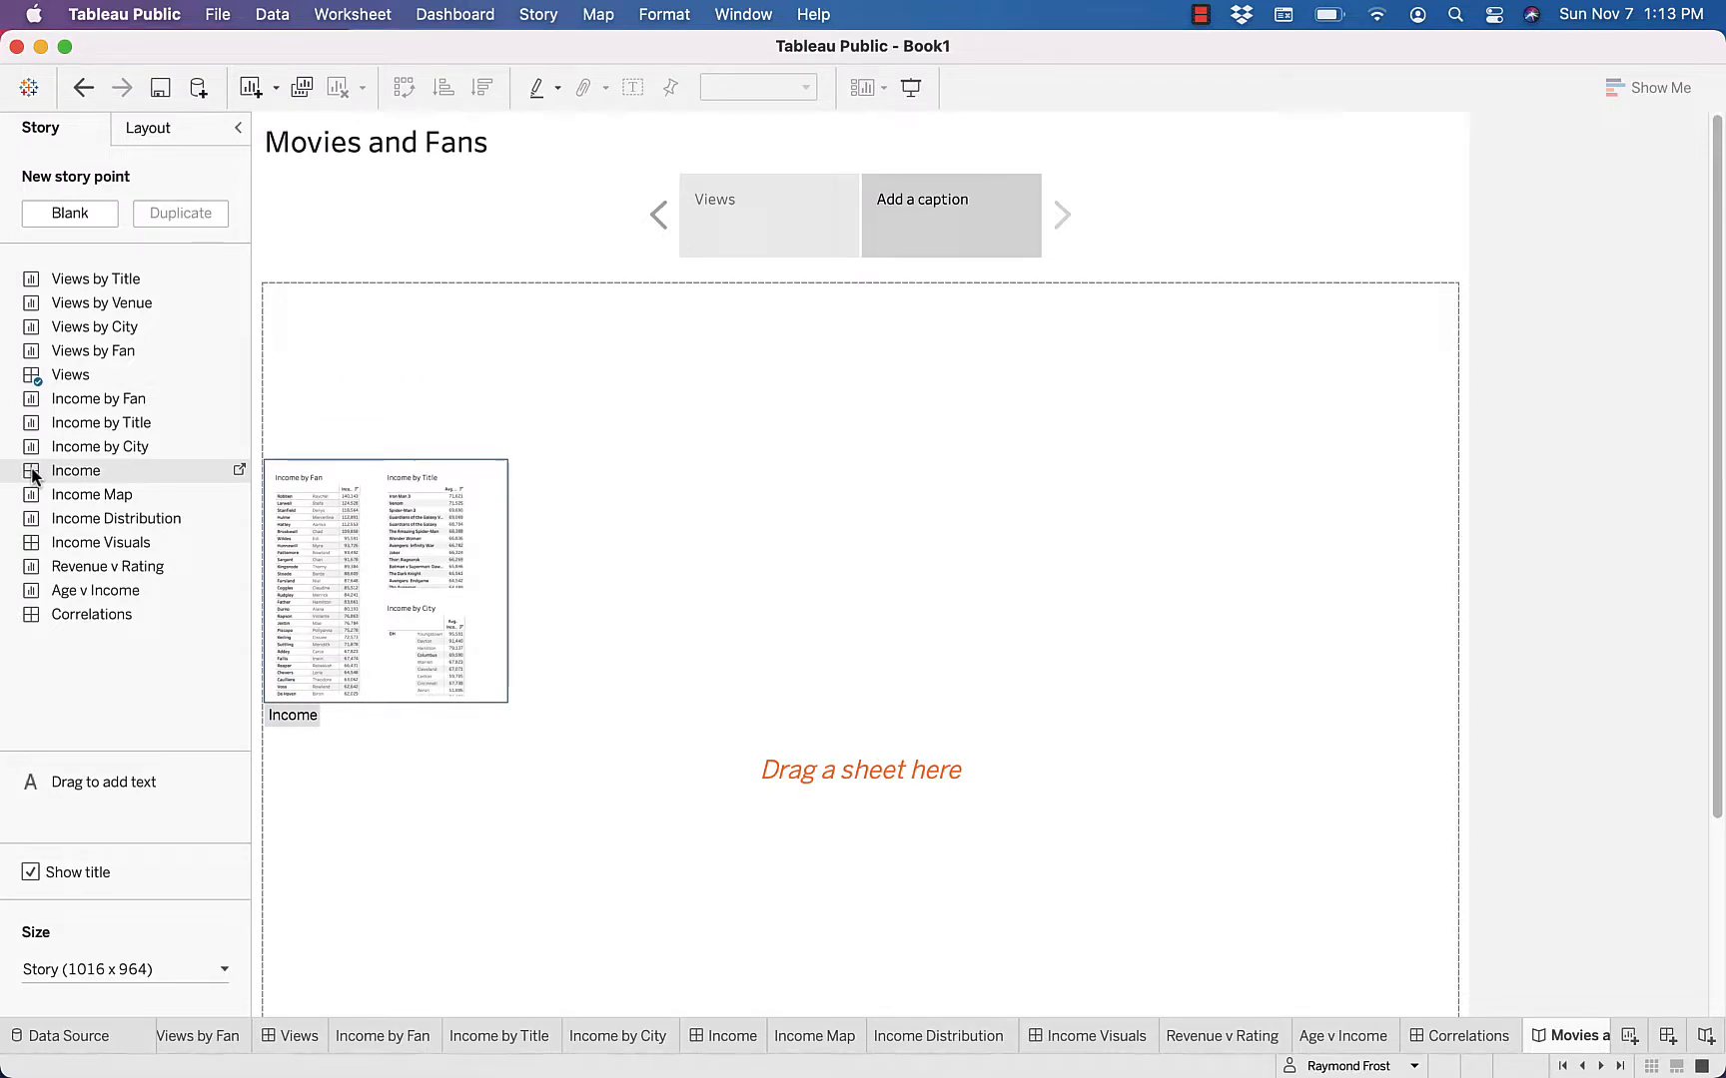
{"action": "left_click_drag", "start_coordinate": [33, 476], "coordinate": [480, 520]}
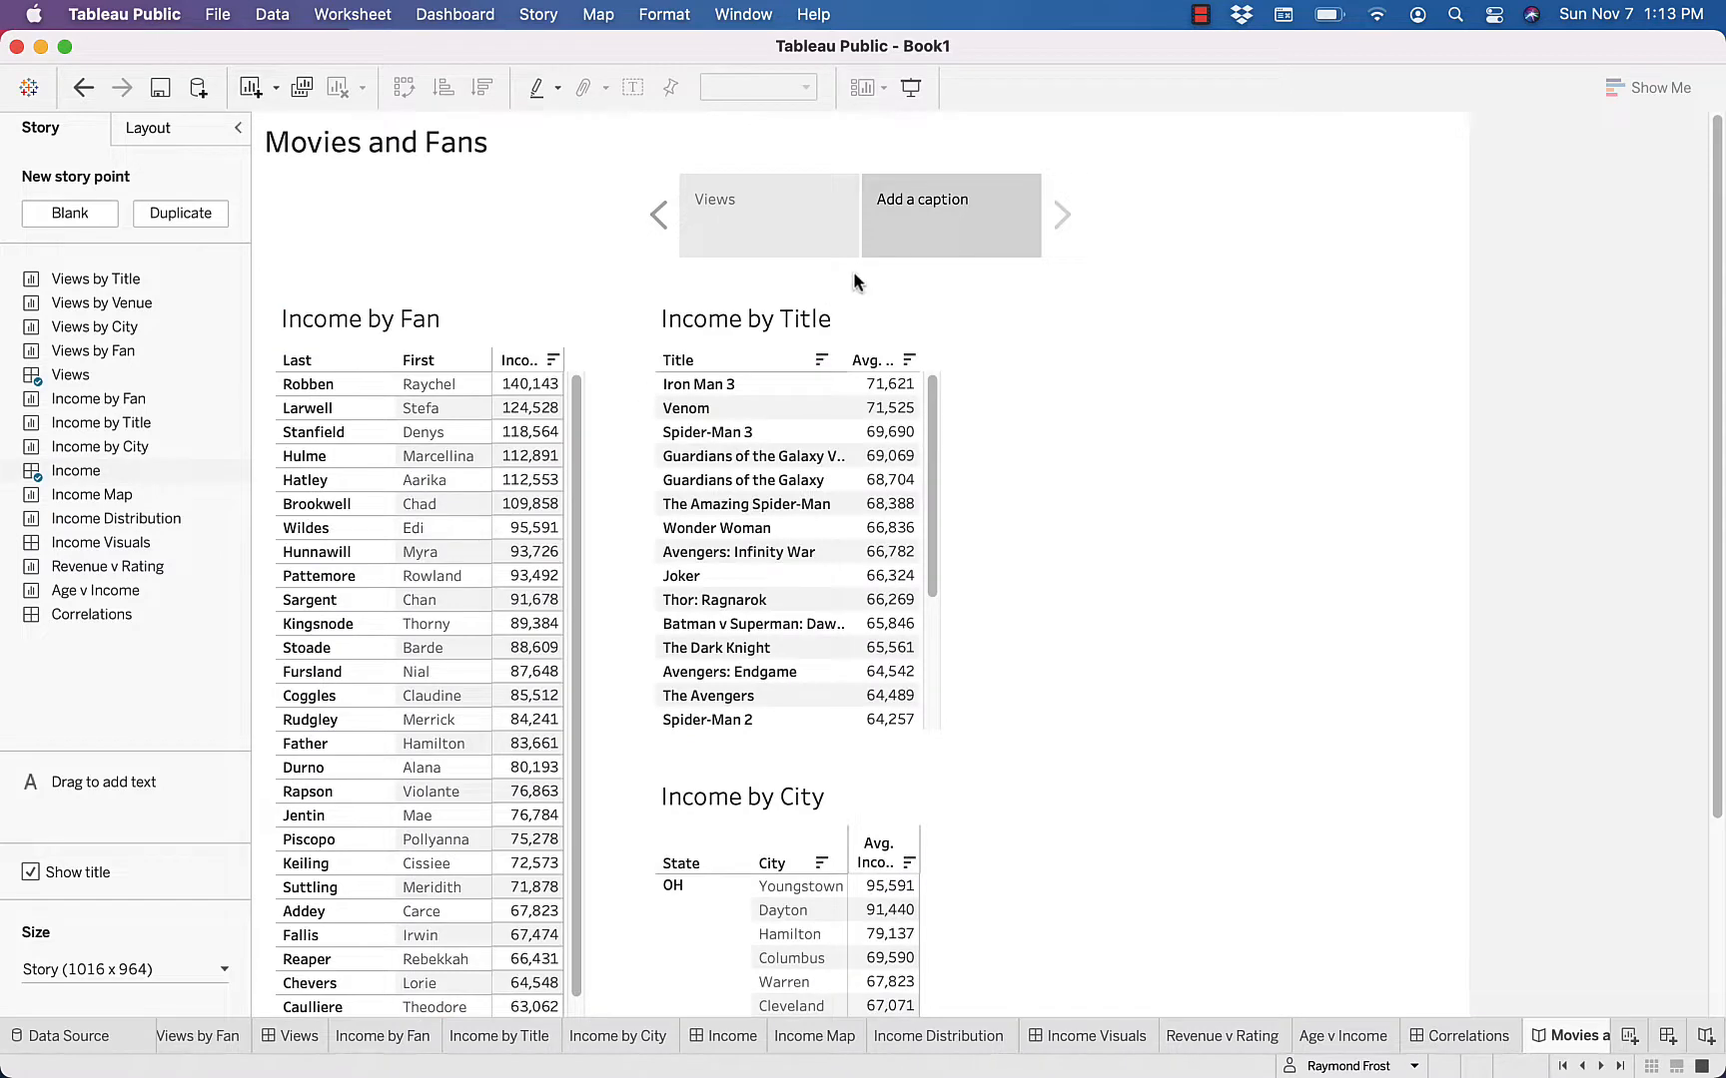
{"action": "left_click", "coordinate": [917, 196]}
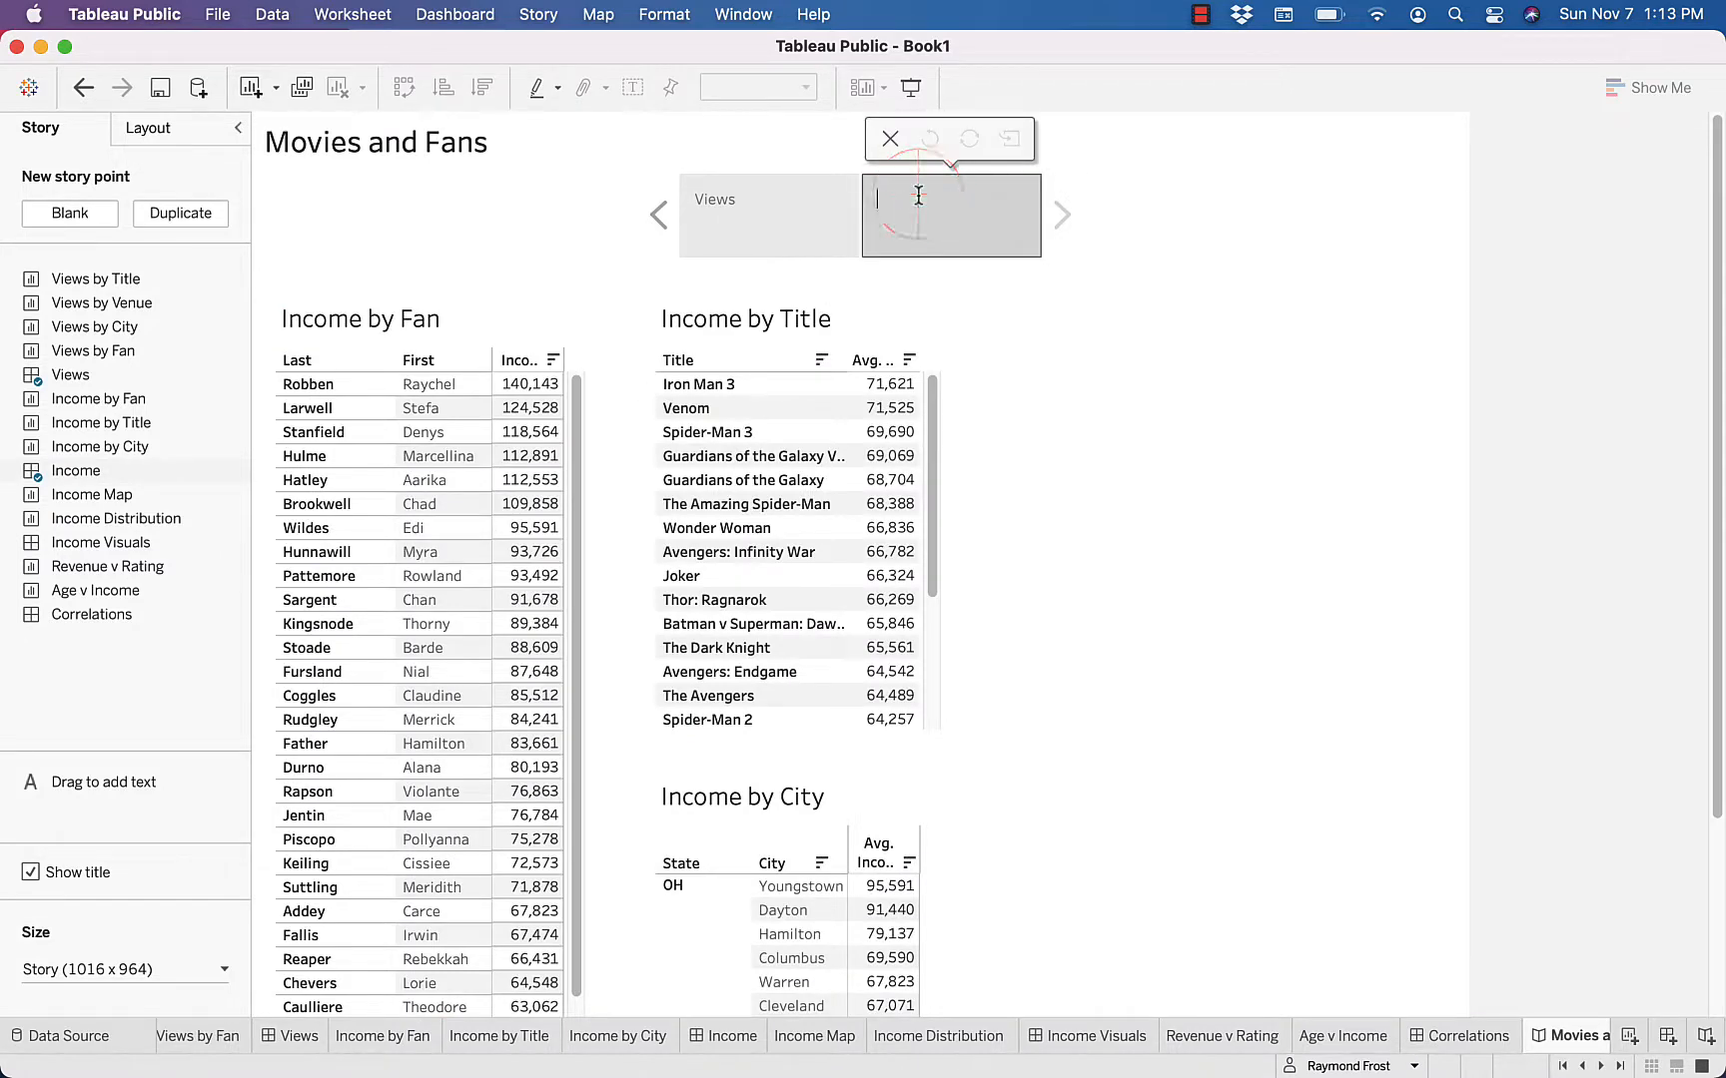
{"action": "type", "text": "Income"}
{"action": "left_click", "coordinate": [1066, 211]}
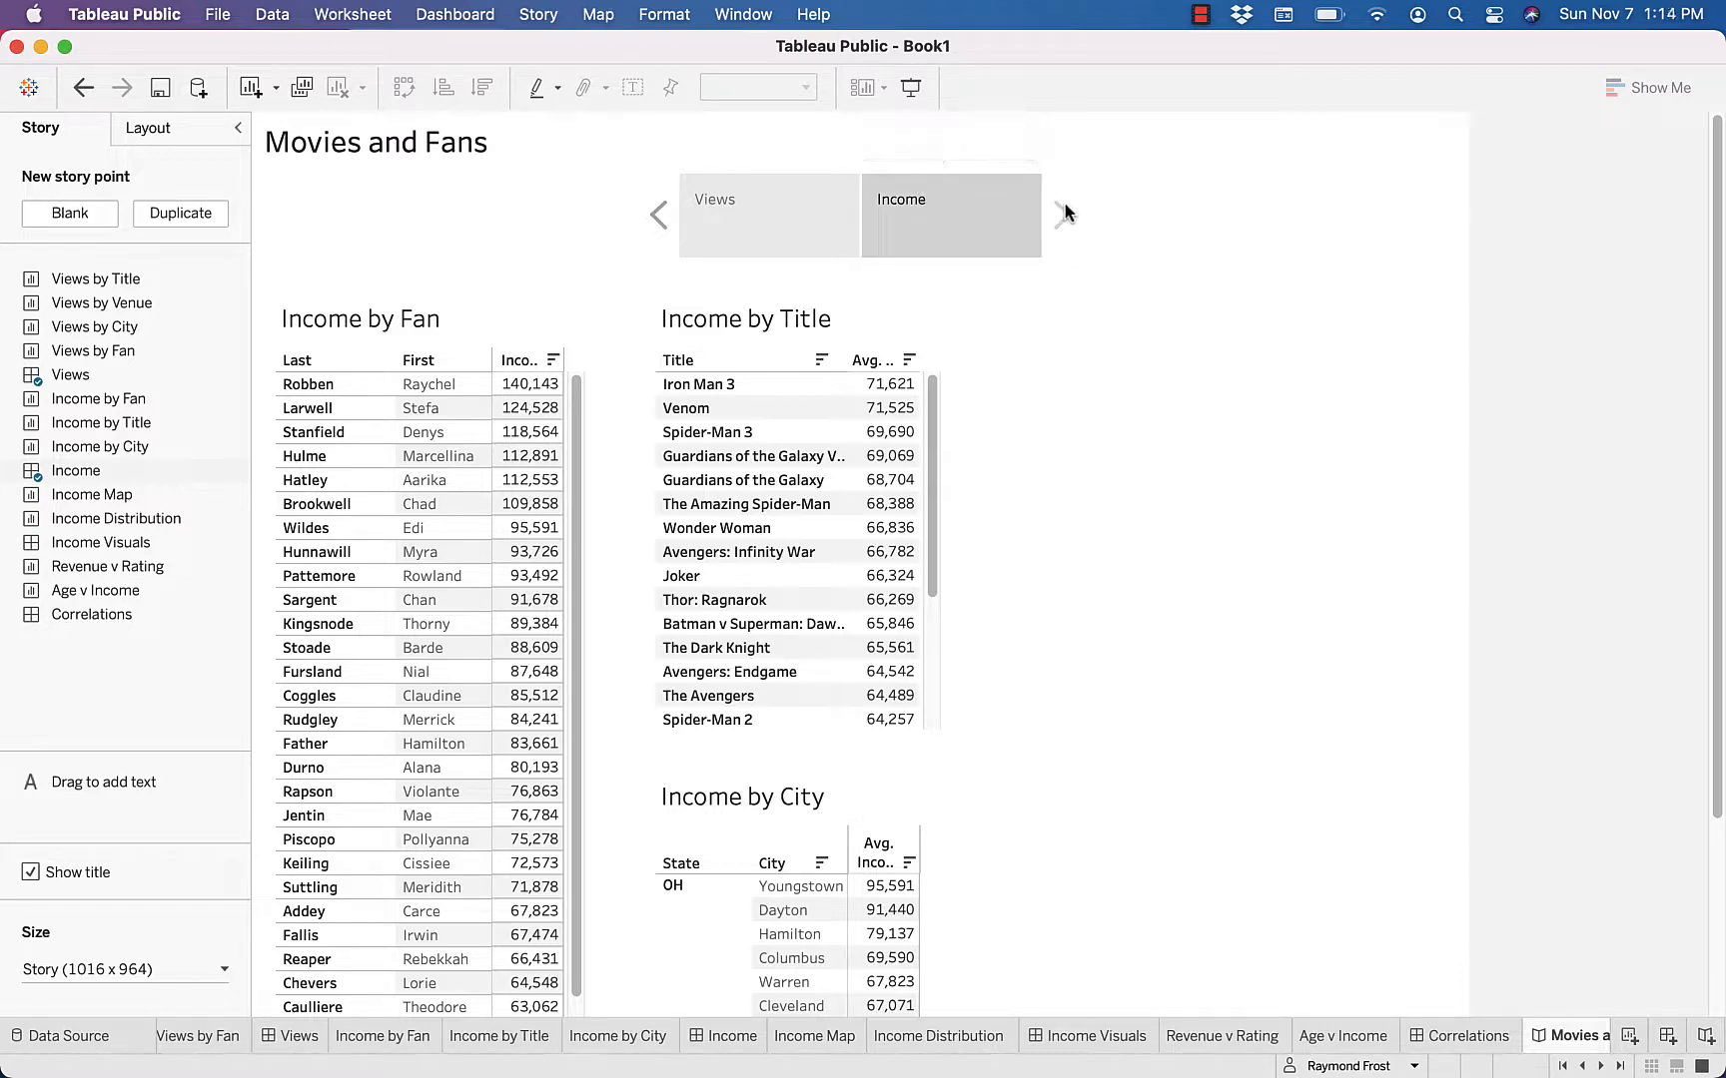
Add a third story point containing the Income Visuals dashboard and caption it Income Visuals
{"action": "left_click", "coordinate": [82, 215]}
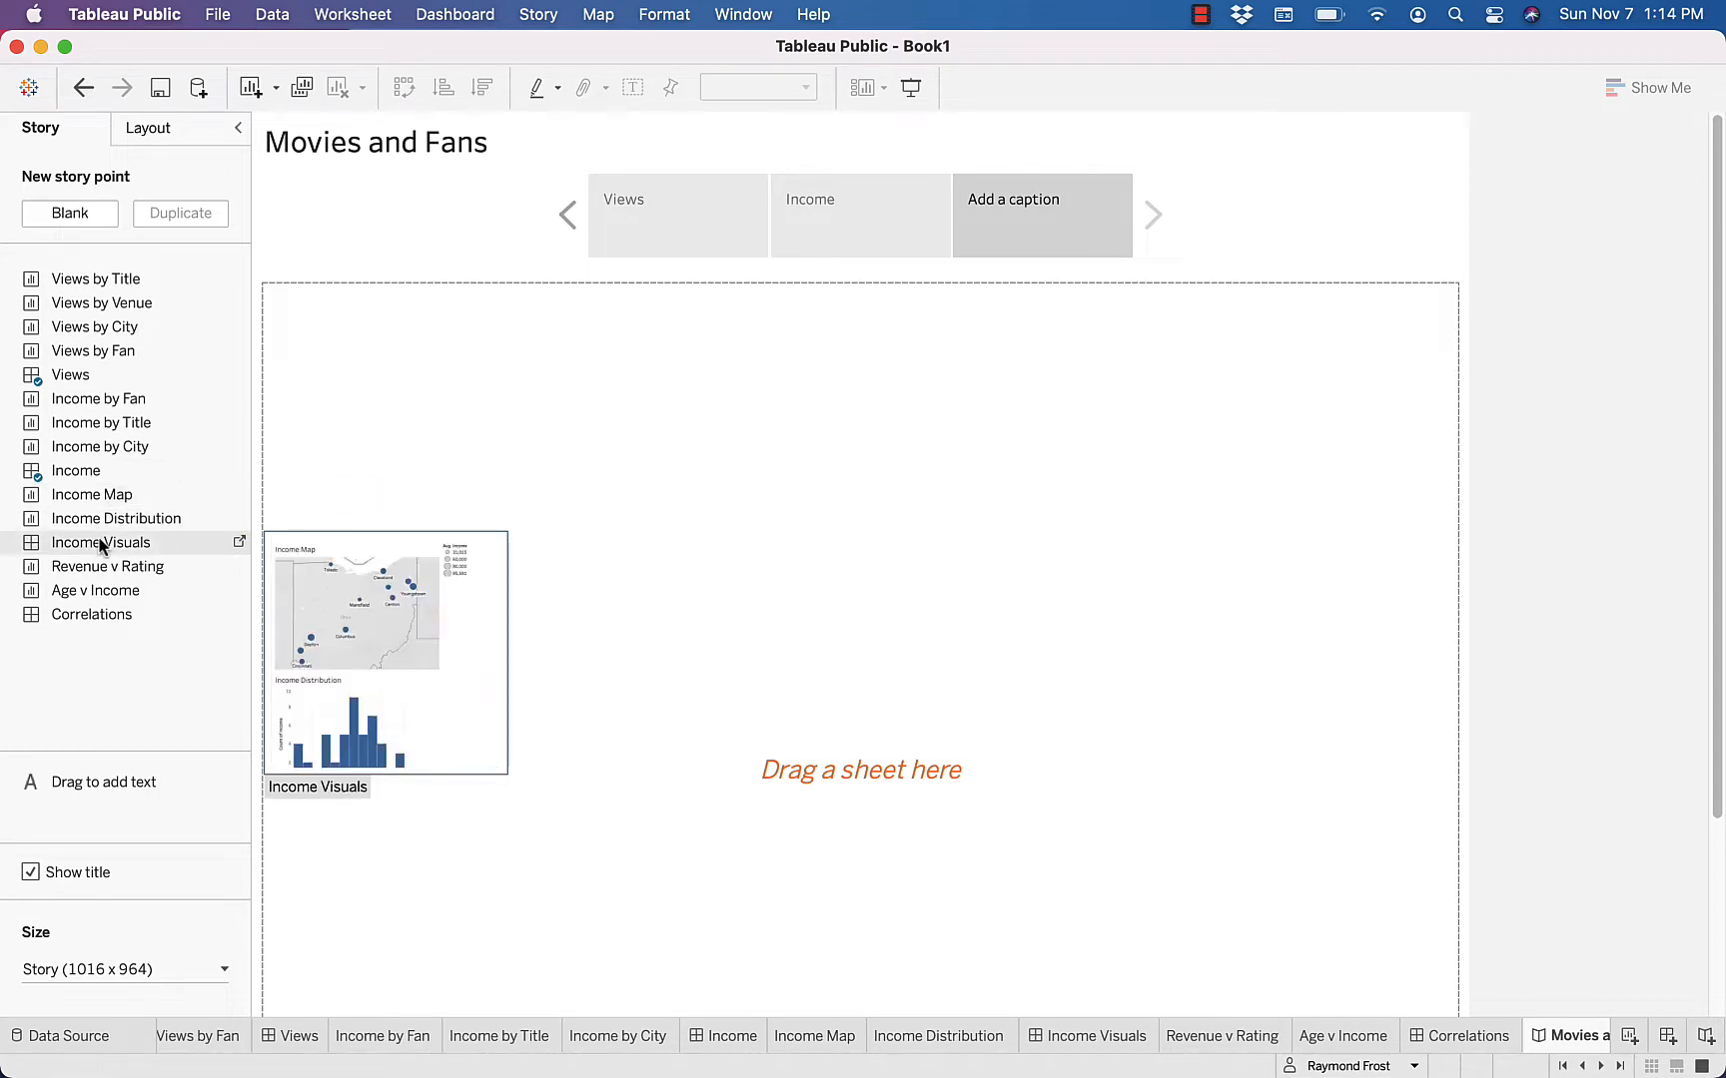
{"action": "left_click_drag", "start_coordinate": [100, 544], "coordinate": [523, 565]}
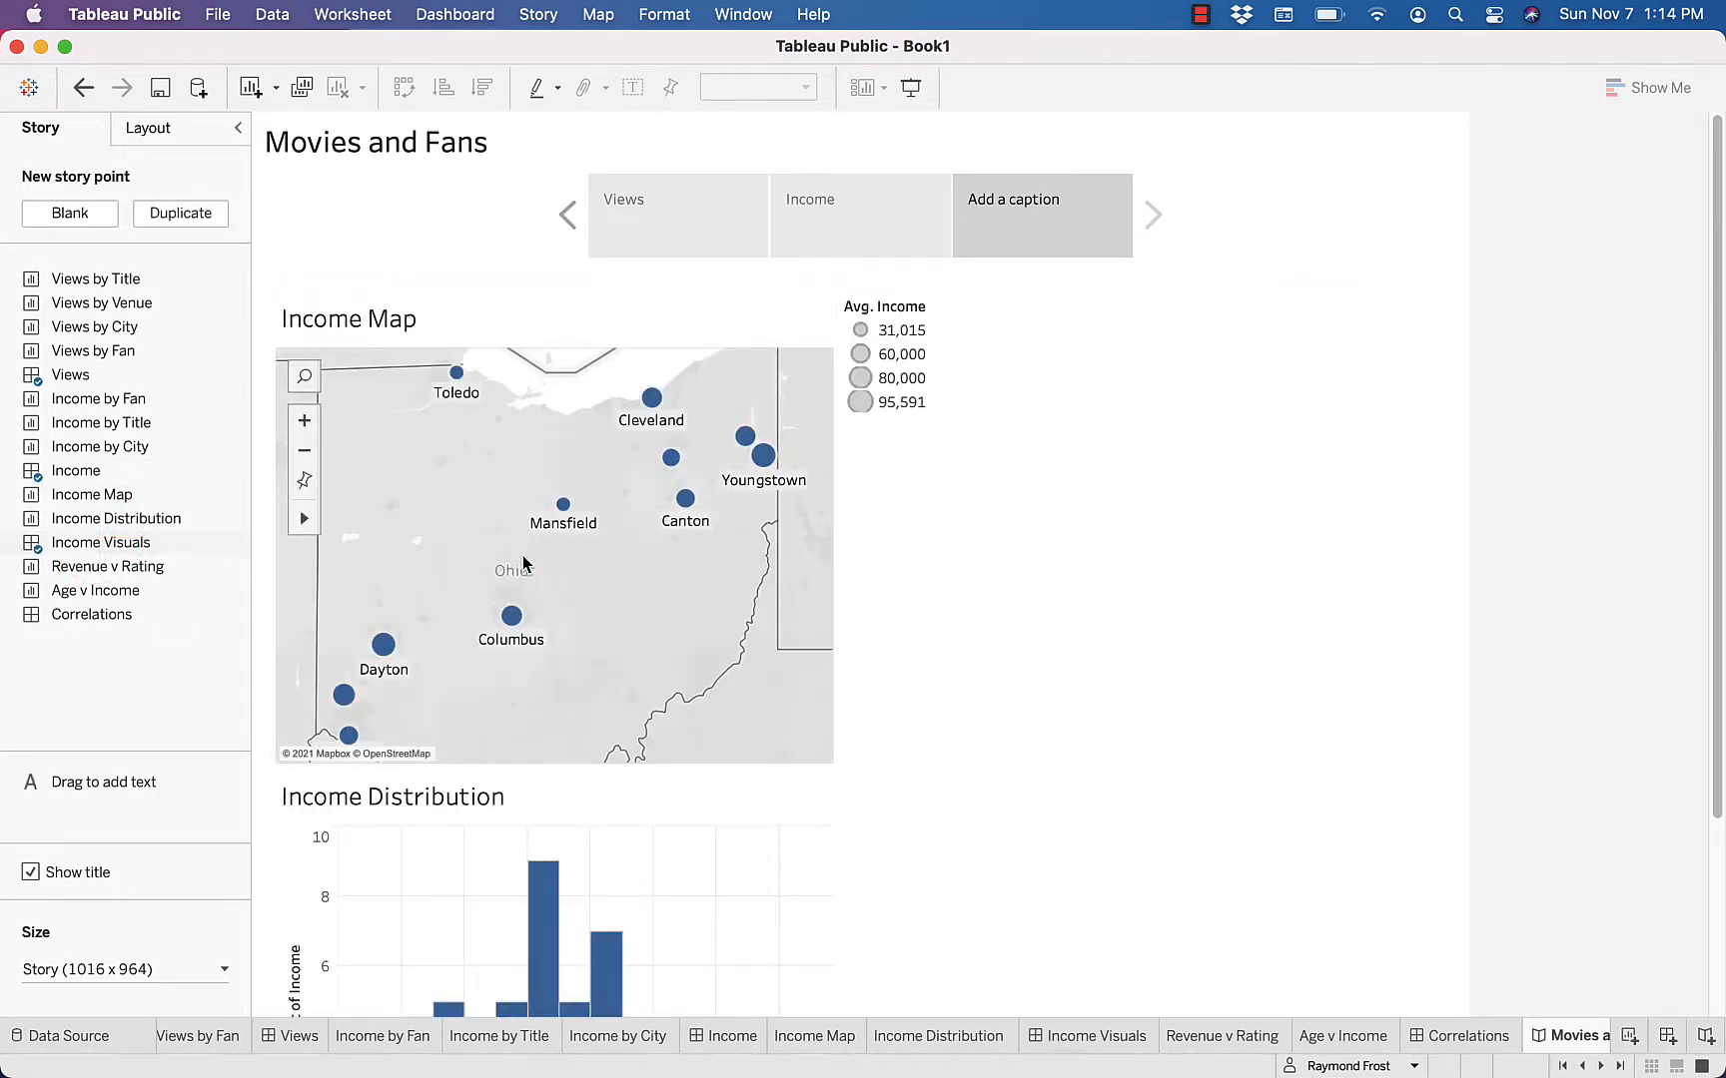
{"action": "double_click", "coordinate": [1008, 207]}
{"action": "type", "text": "Inco"}
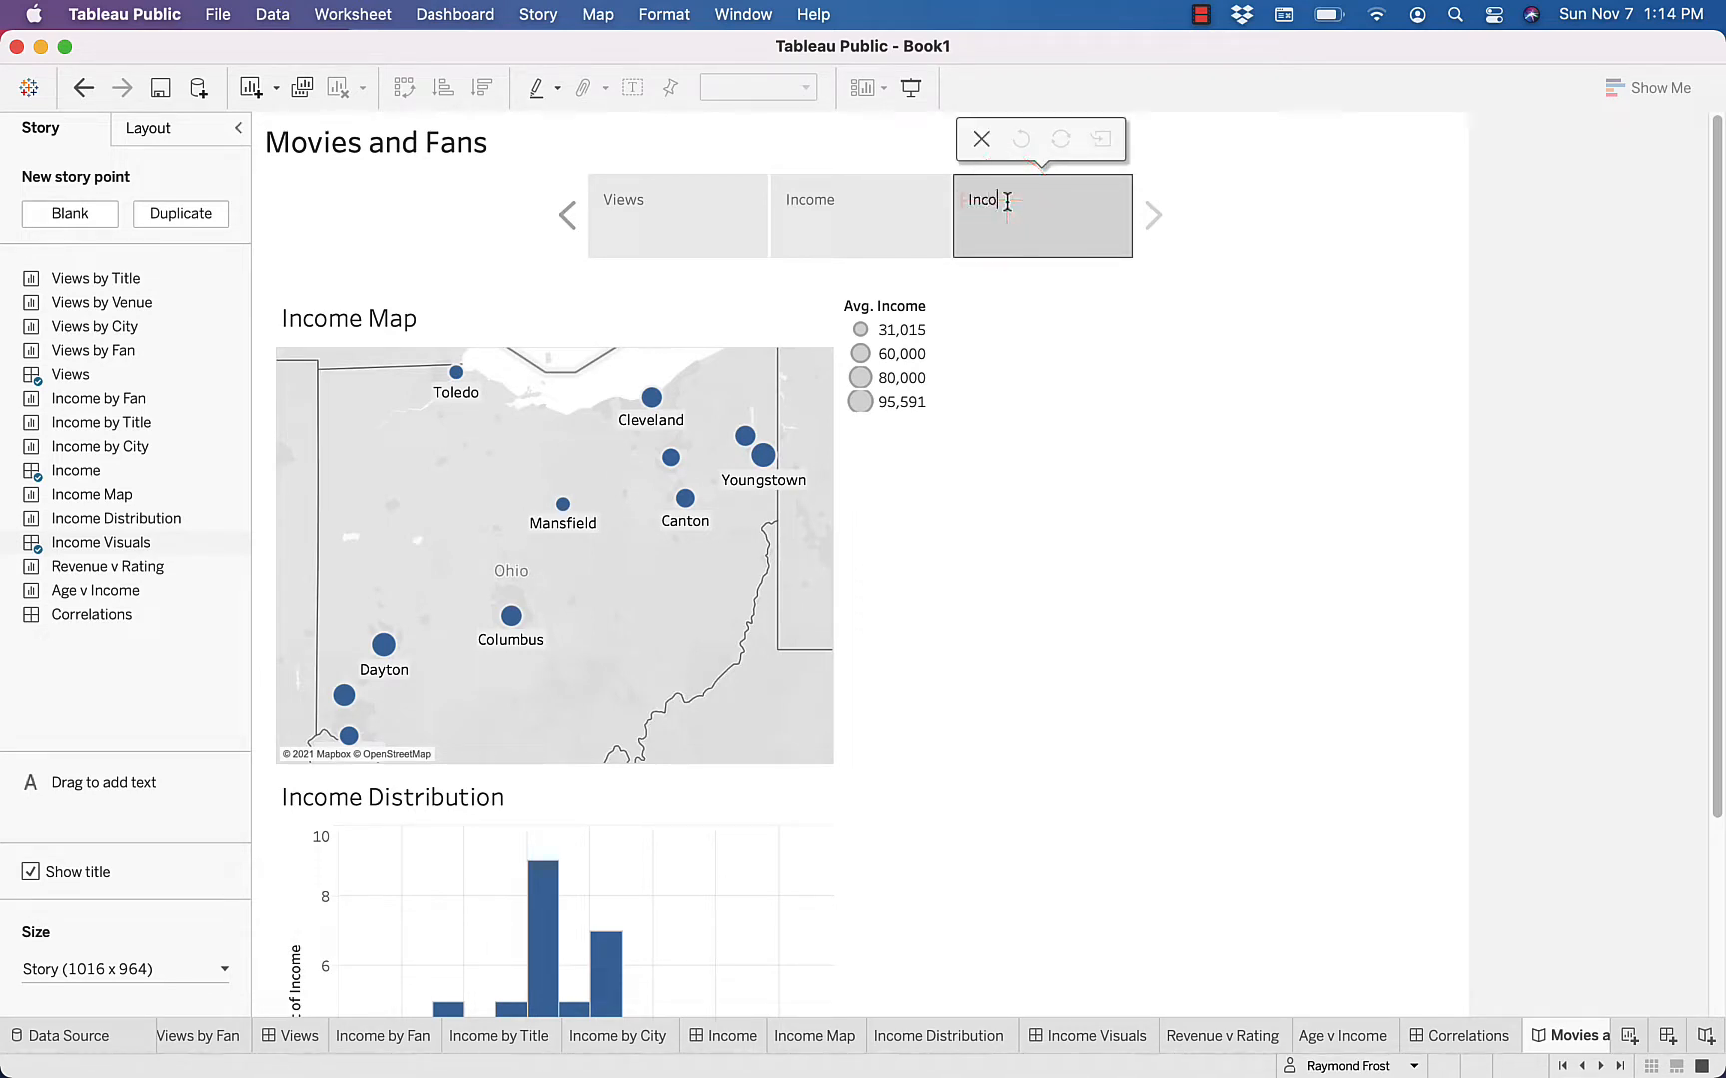
{"action": "type", "text": "me Visuals"}
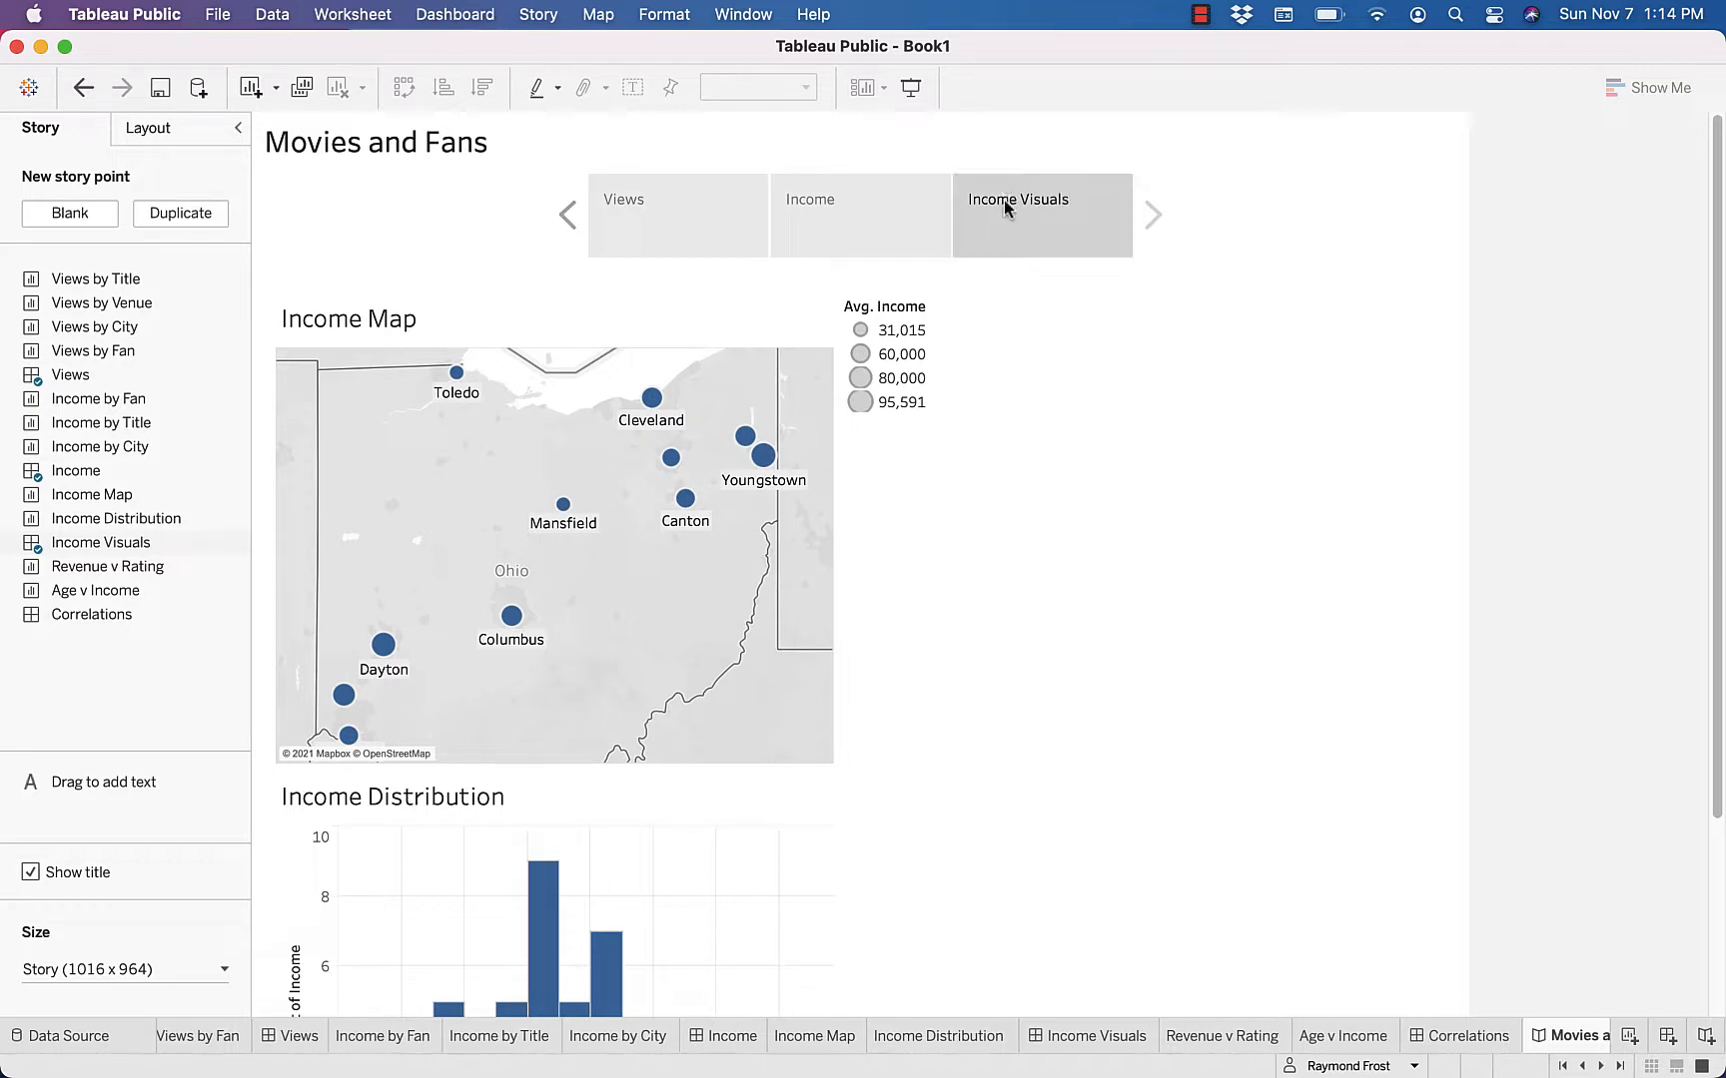
Add a fourth story point containing the Correlations dashboard and caption it Correlations
{"action": "left_click", "coordinate": [83, 214]}
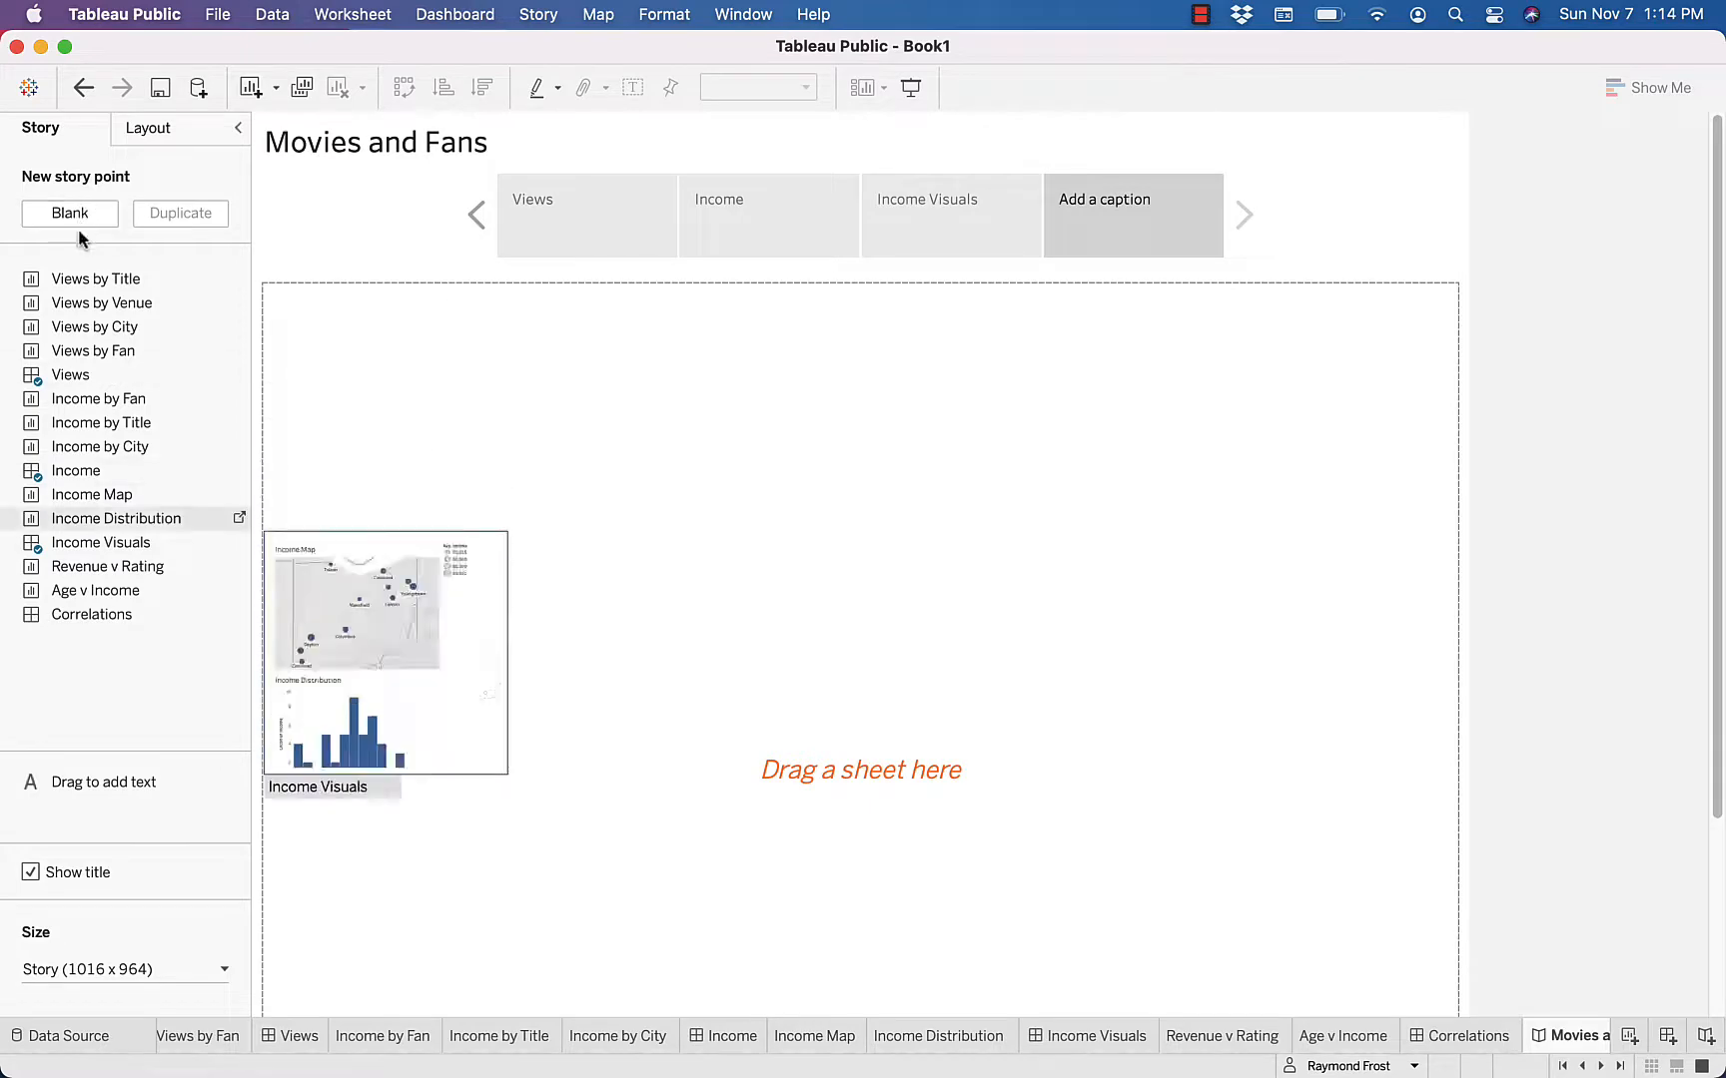
{"action": "left_click_drag", "start_coordinate": [64, 614], "coordinate": [573, 645]}
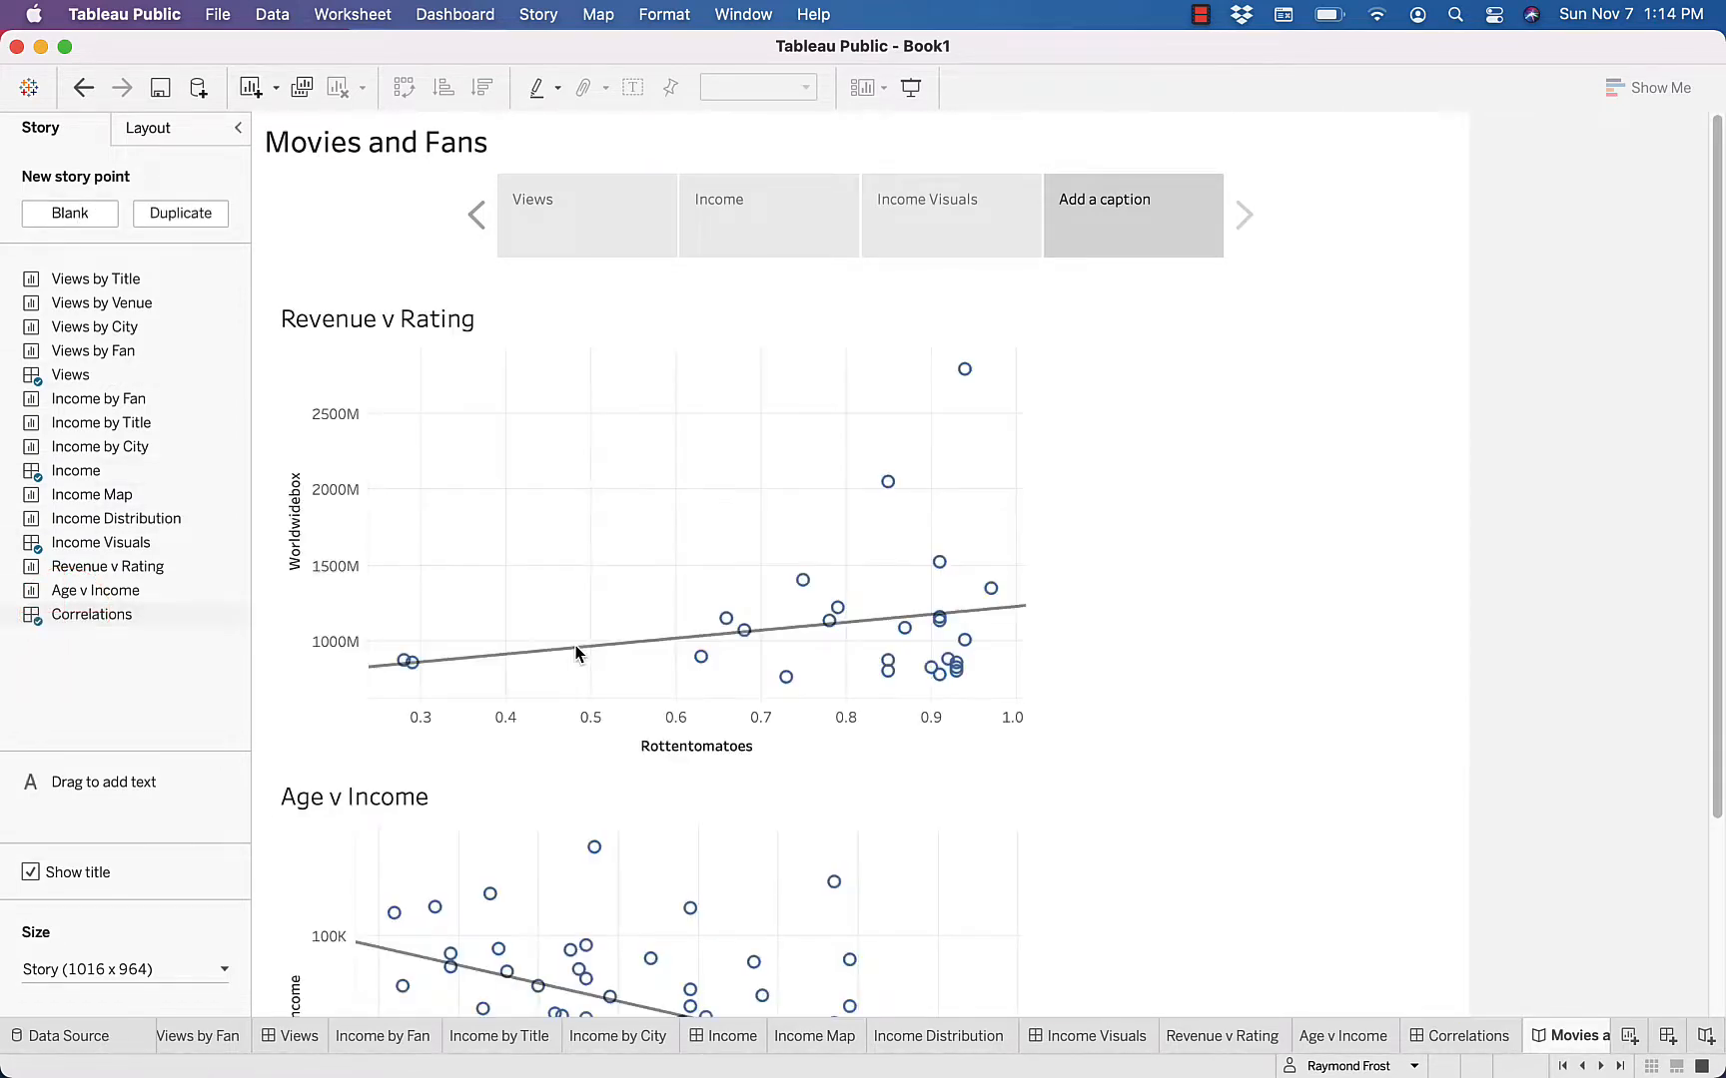
{"action": "double_click", "coordinate": [1102, 205]}
{"action": "type", "text": "Correlations"}
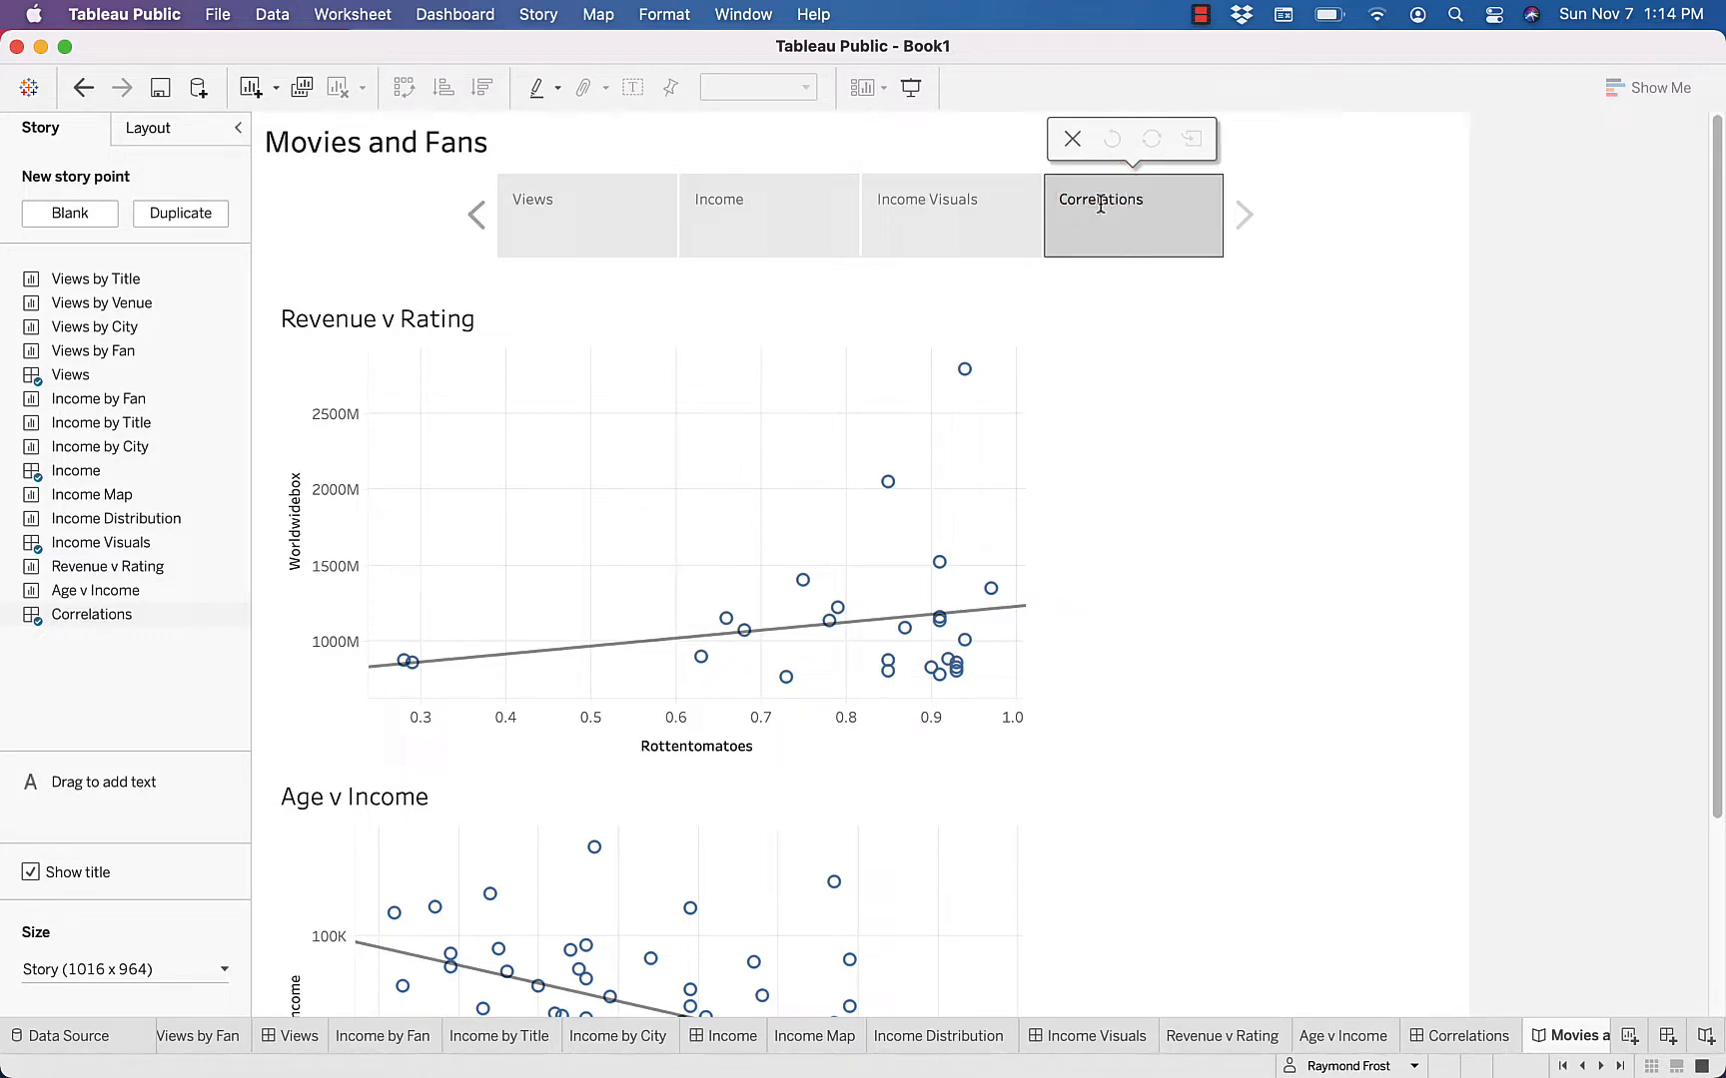
{"action": "left_click", "coordinate": [1204, 367]}
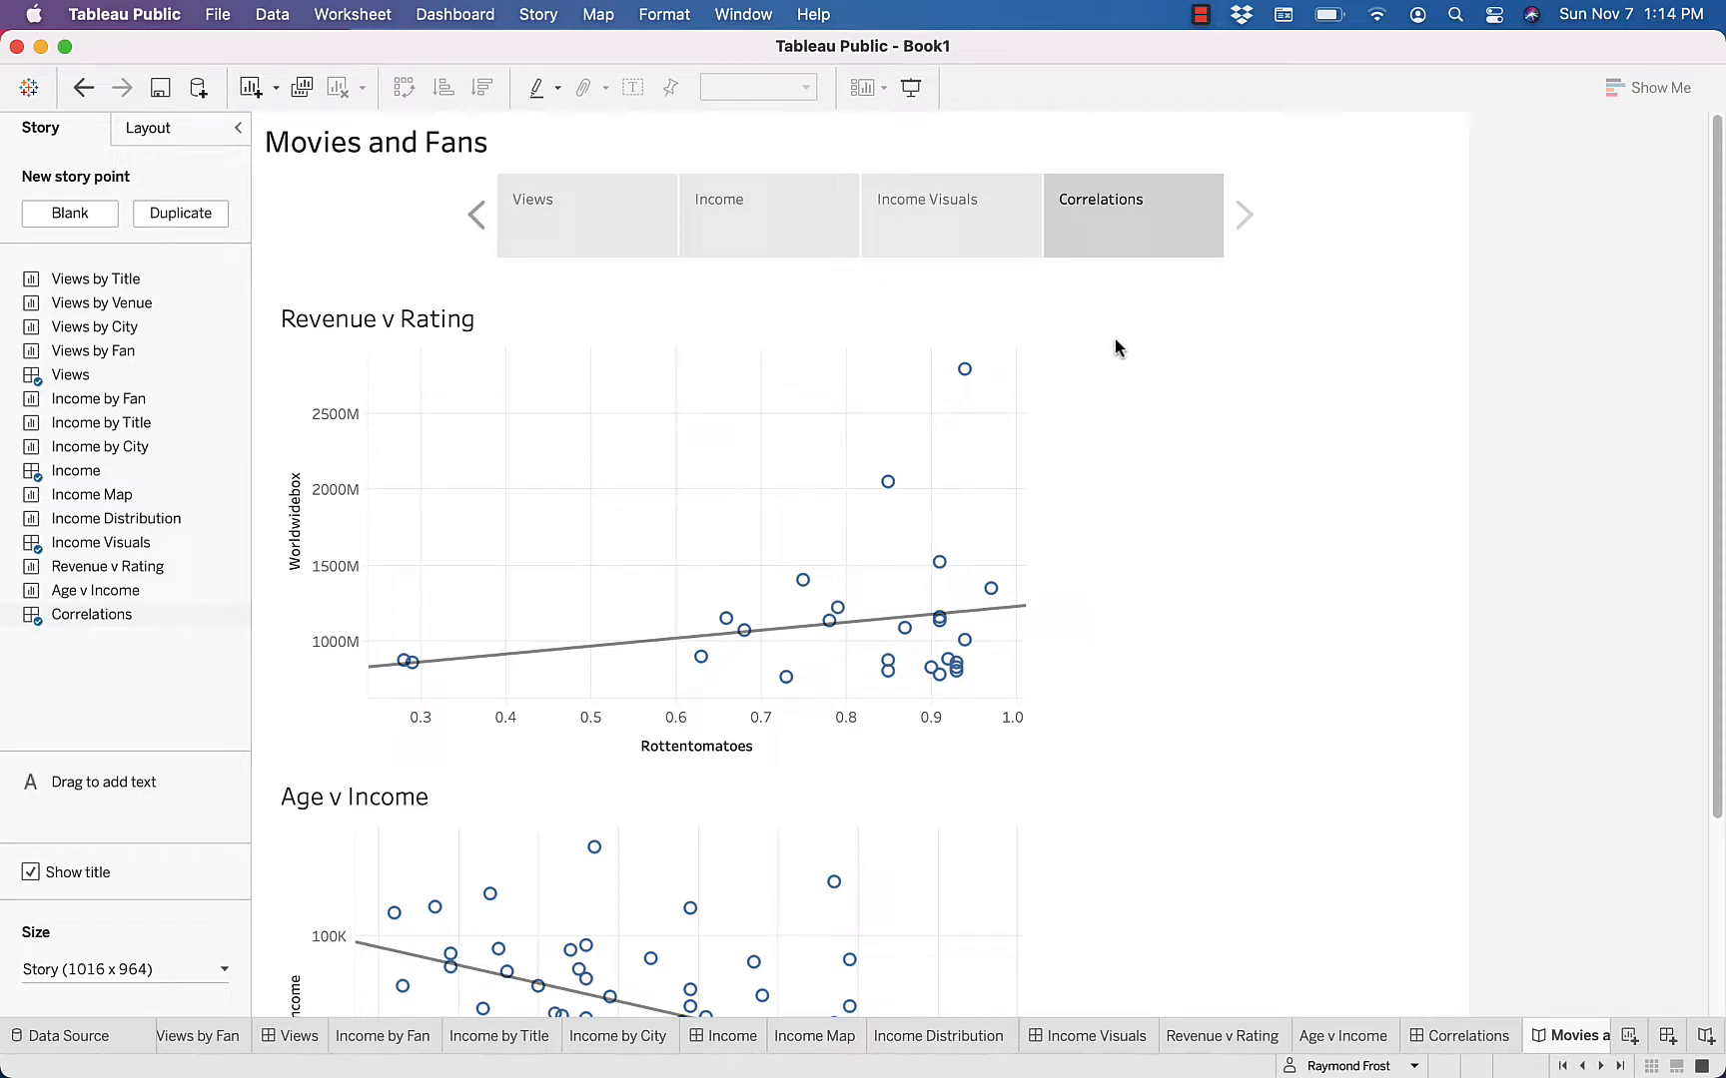
Review the story's points in order: Views, Income, Income Visuals and Correlations
{"action": "left_click", "coordinate": [577, 223]}
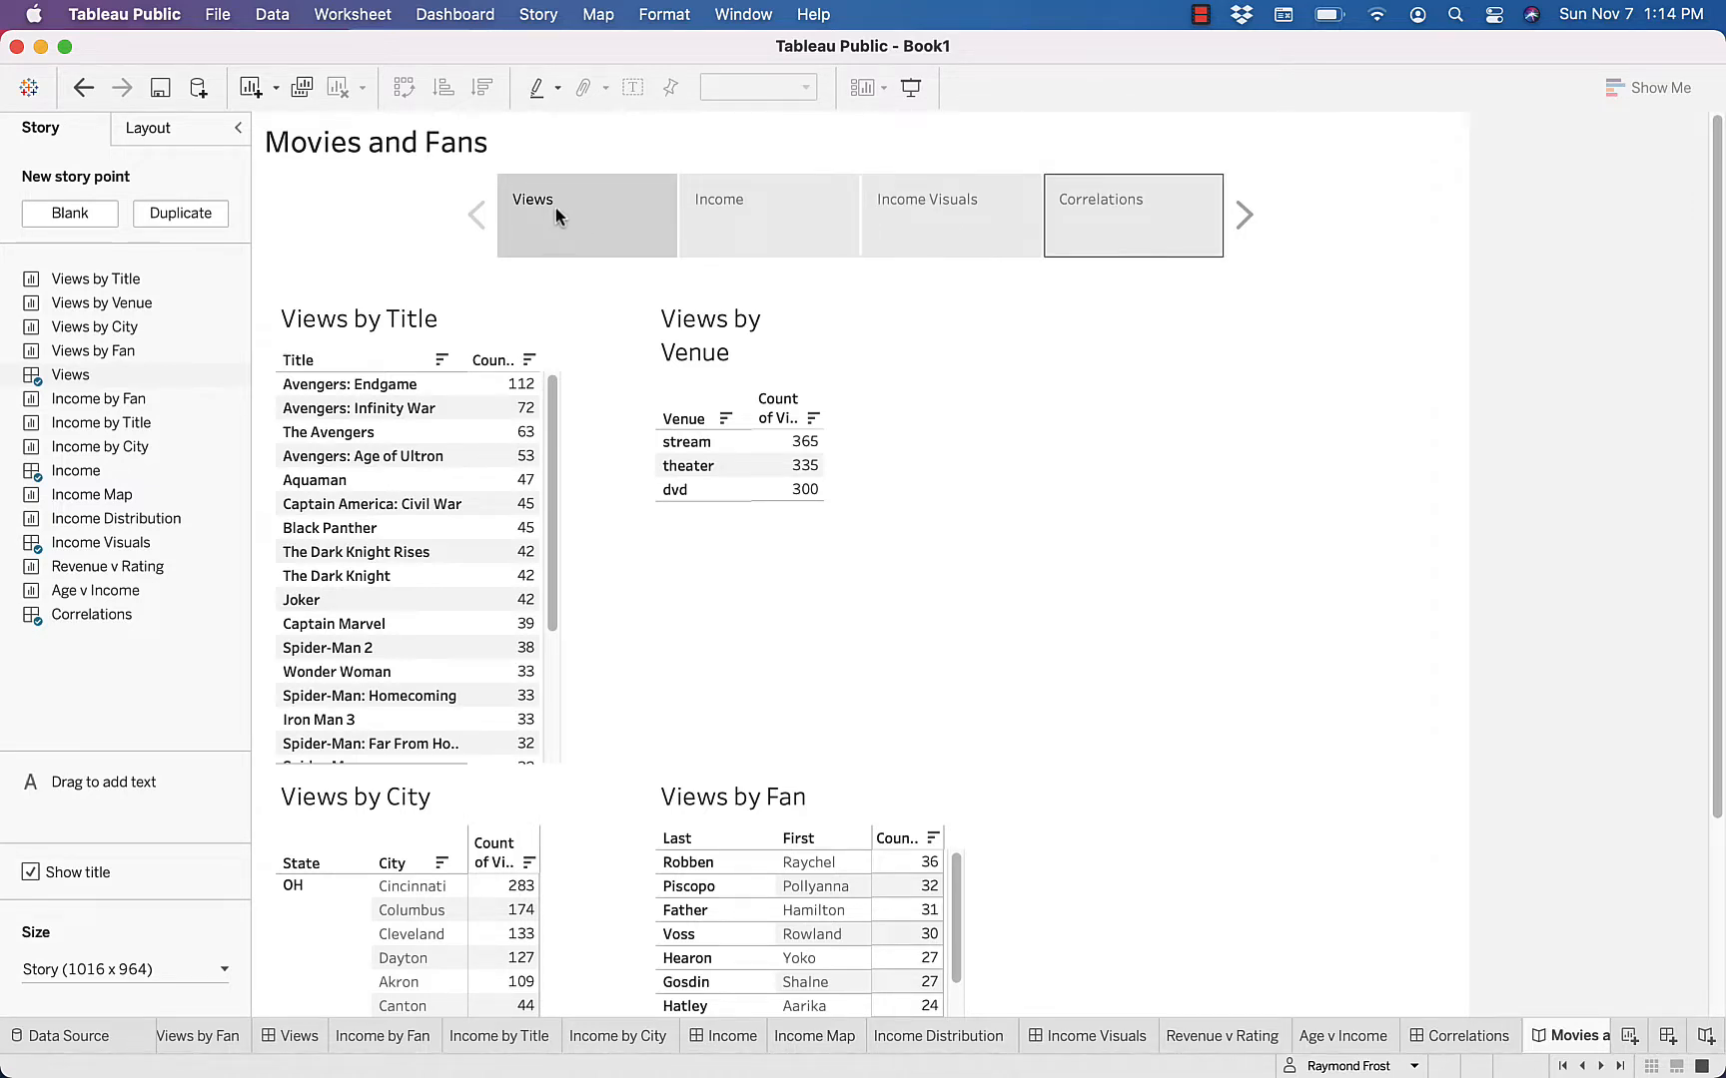
{"action": "left_click", "coordinate": [741, 211]}
{"action": "left_click", "coordinate": [974, 229]}
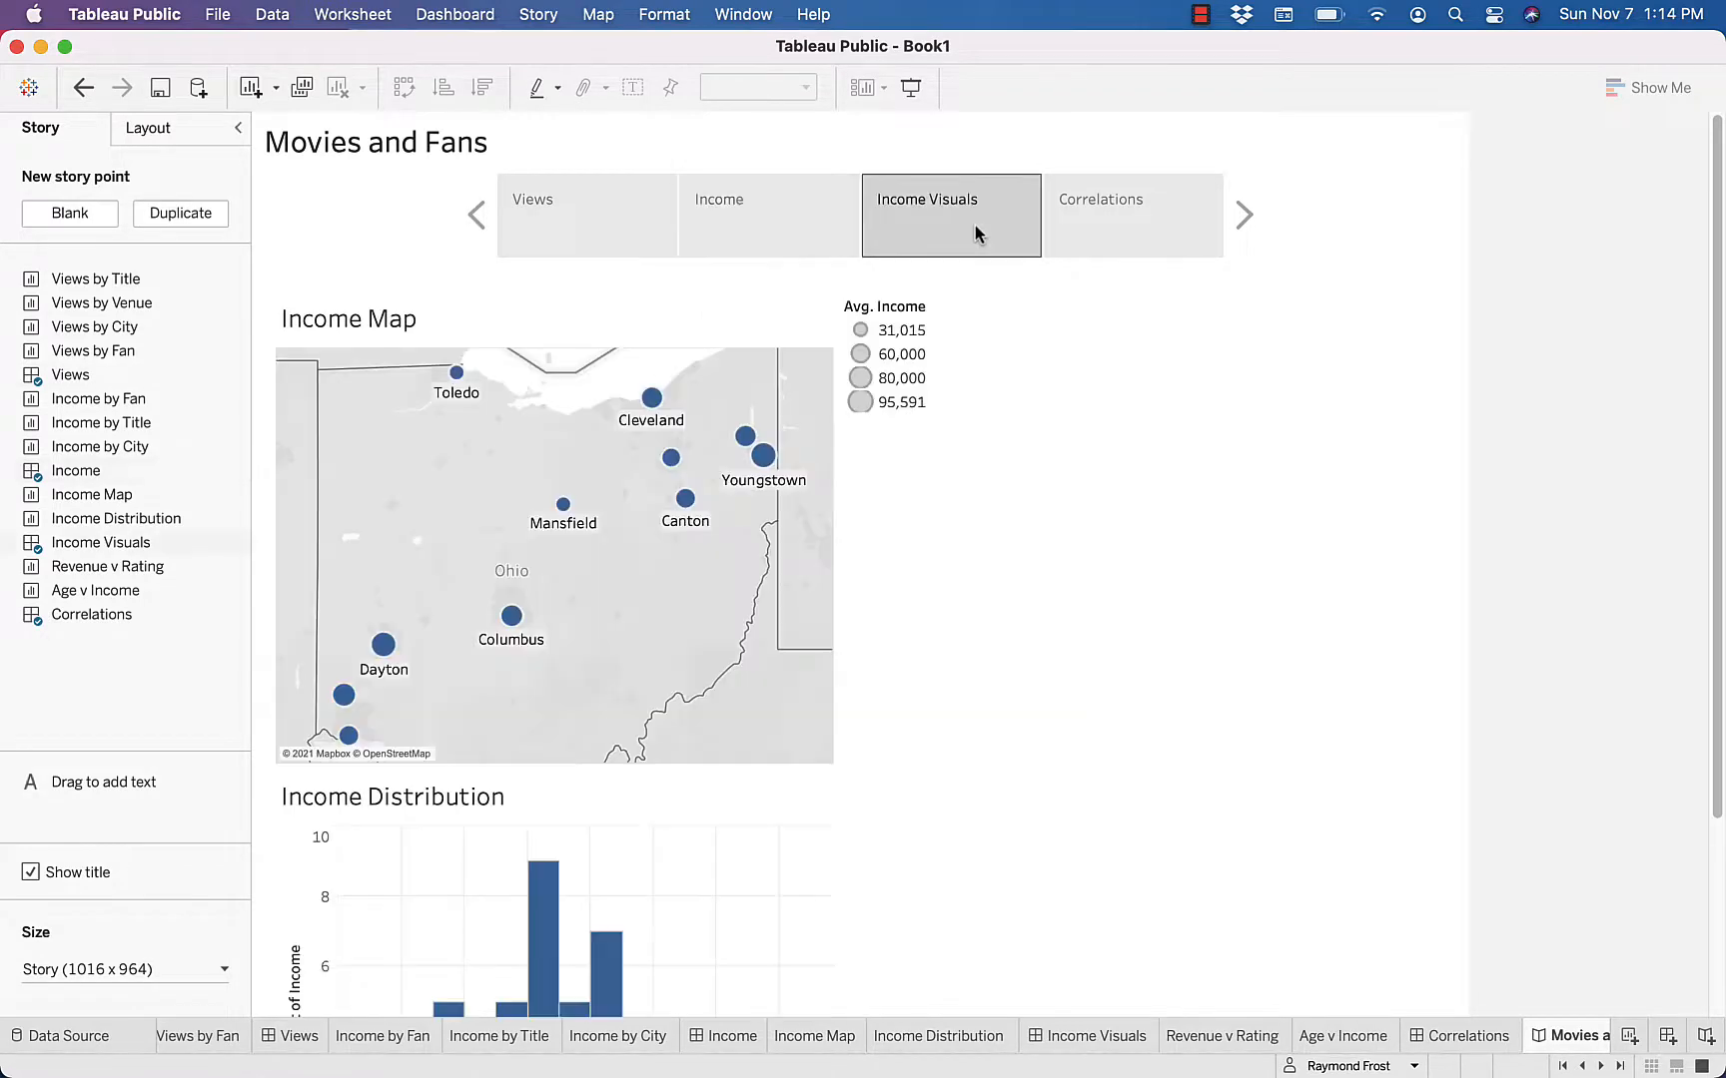
{"action": "left_click", "coordinate": [1143, 230]}
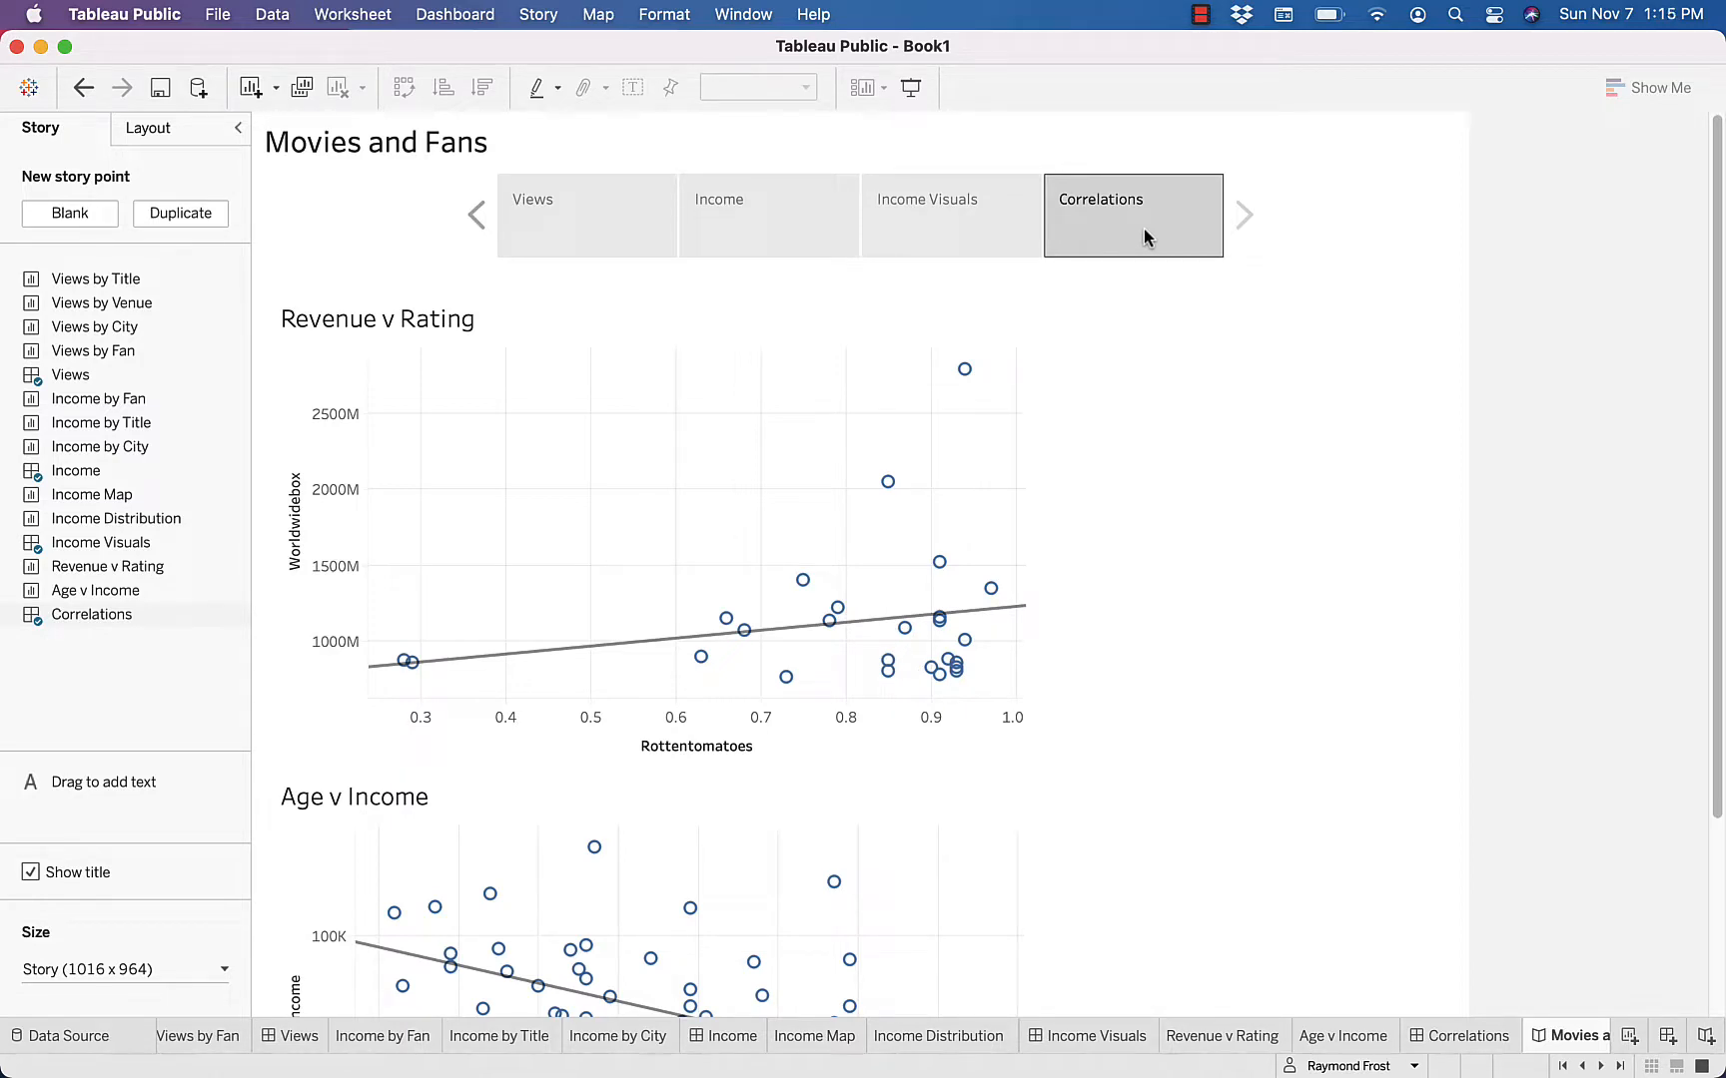
Publish the workbook to Tableau Public with the title Movies and Fans
{"action": "left_click", "coordinate": [161, 87]}
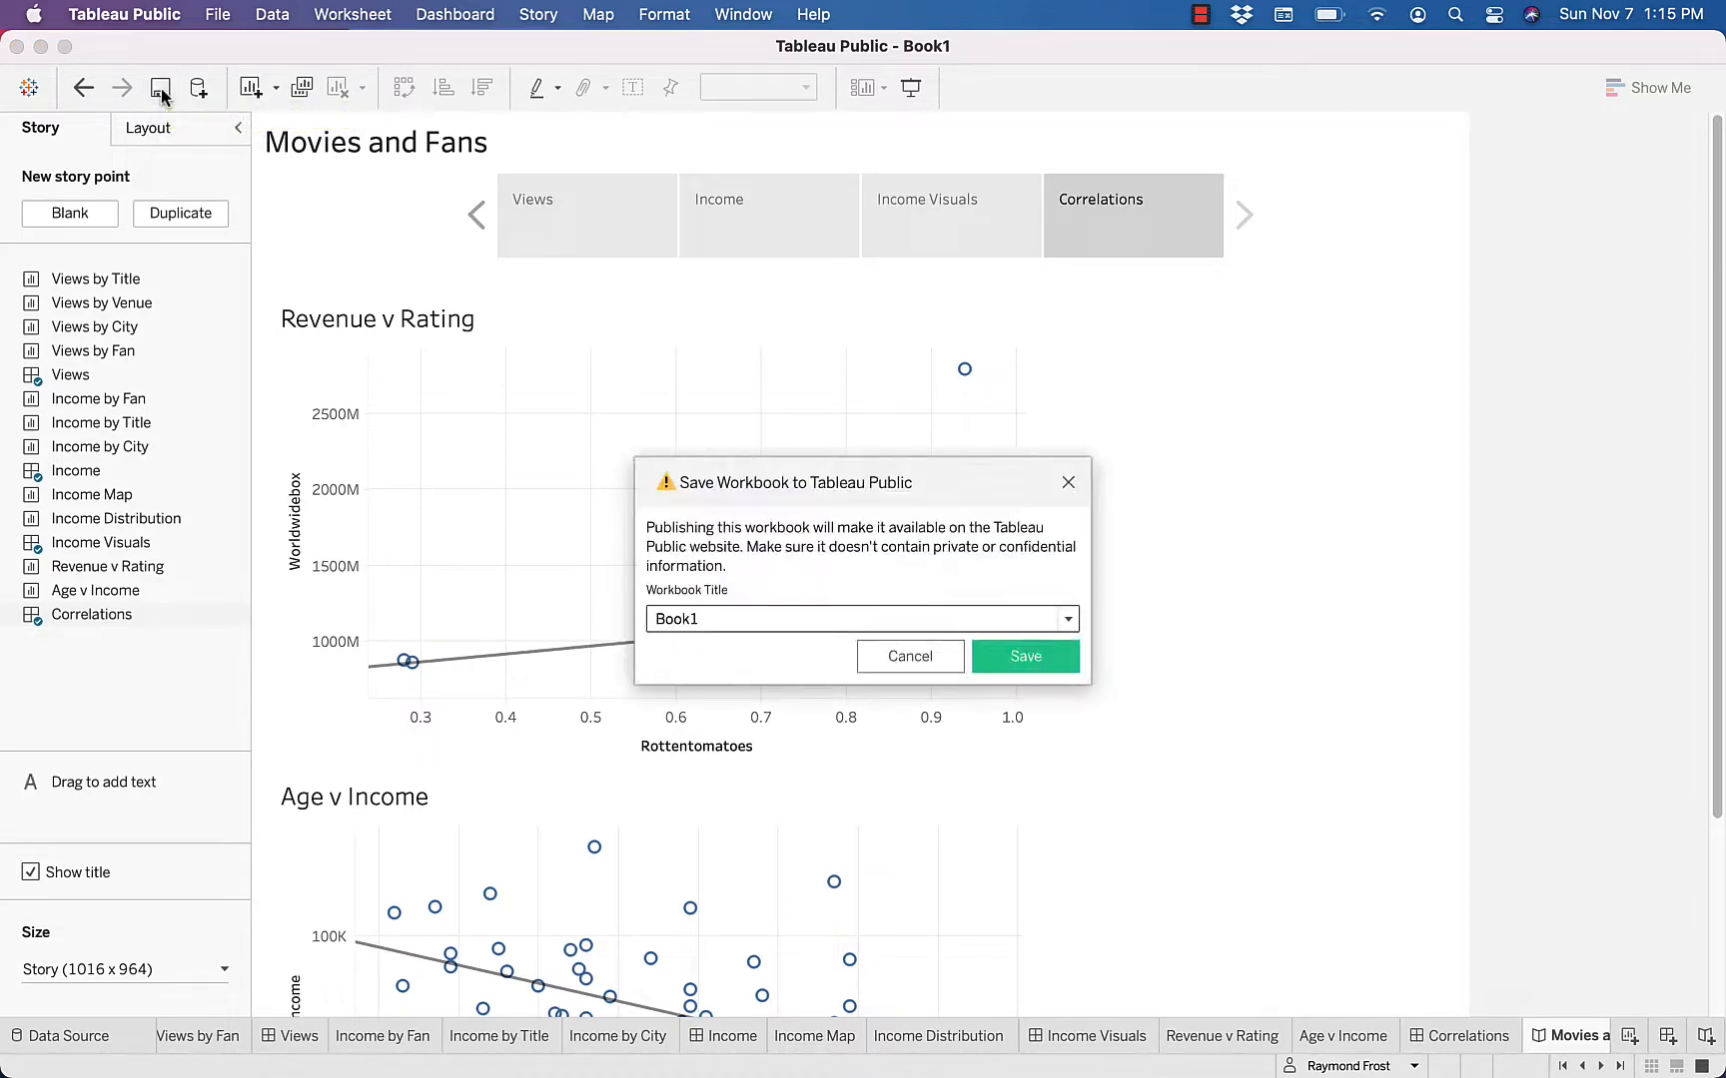
{"action": "double_click", "coordinate": [688, 619]}
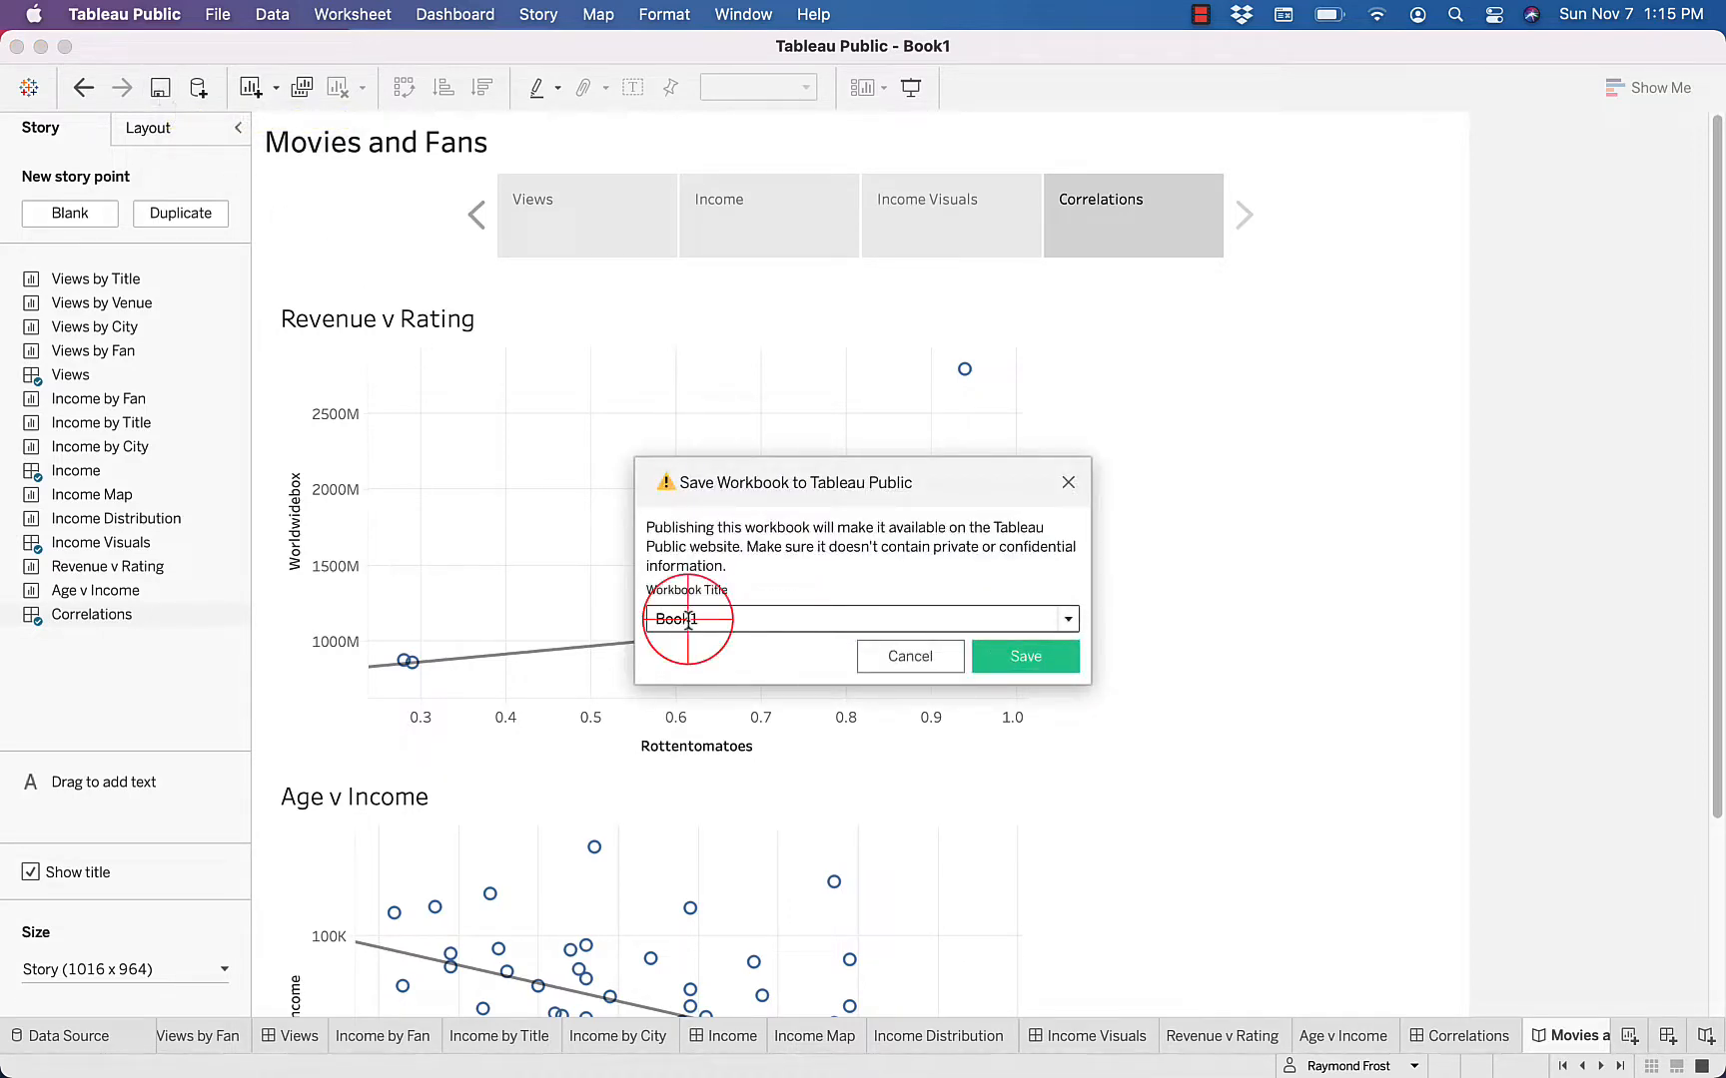
{"action": "type", "text": "Movies and "}
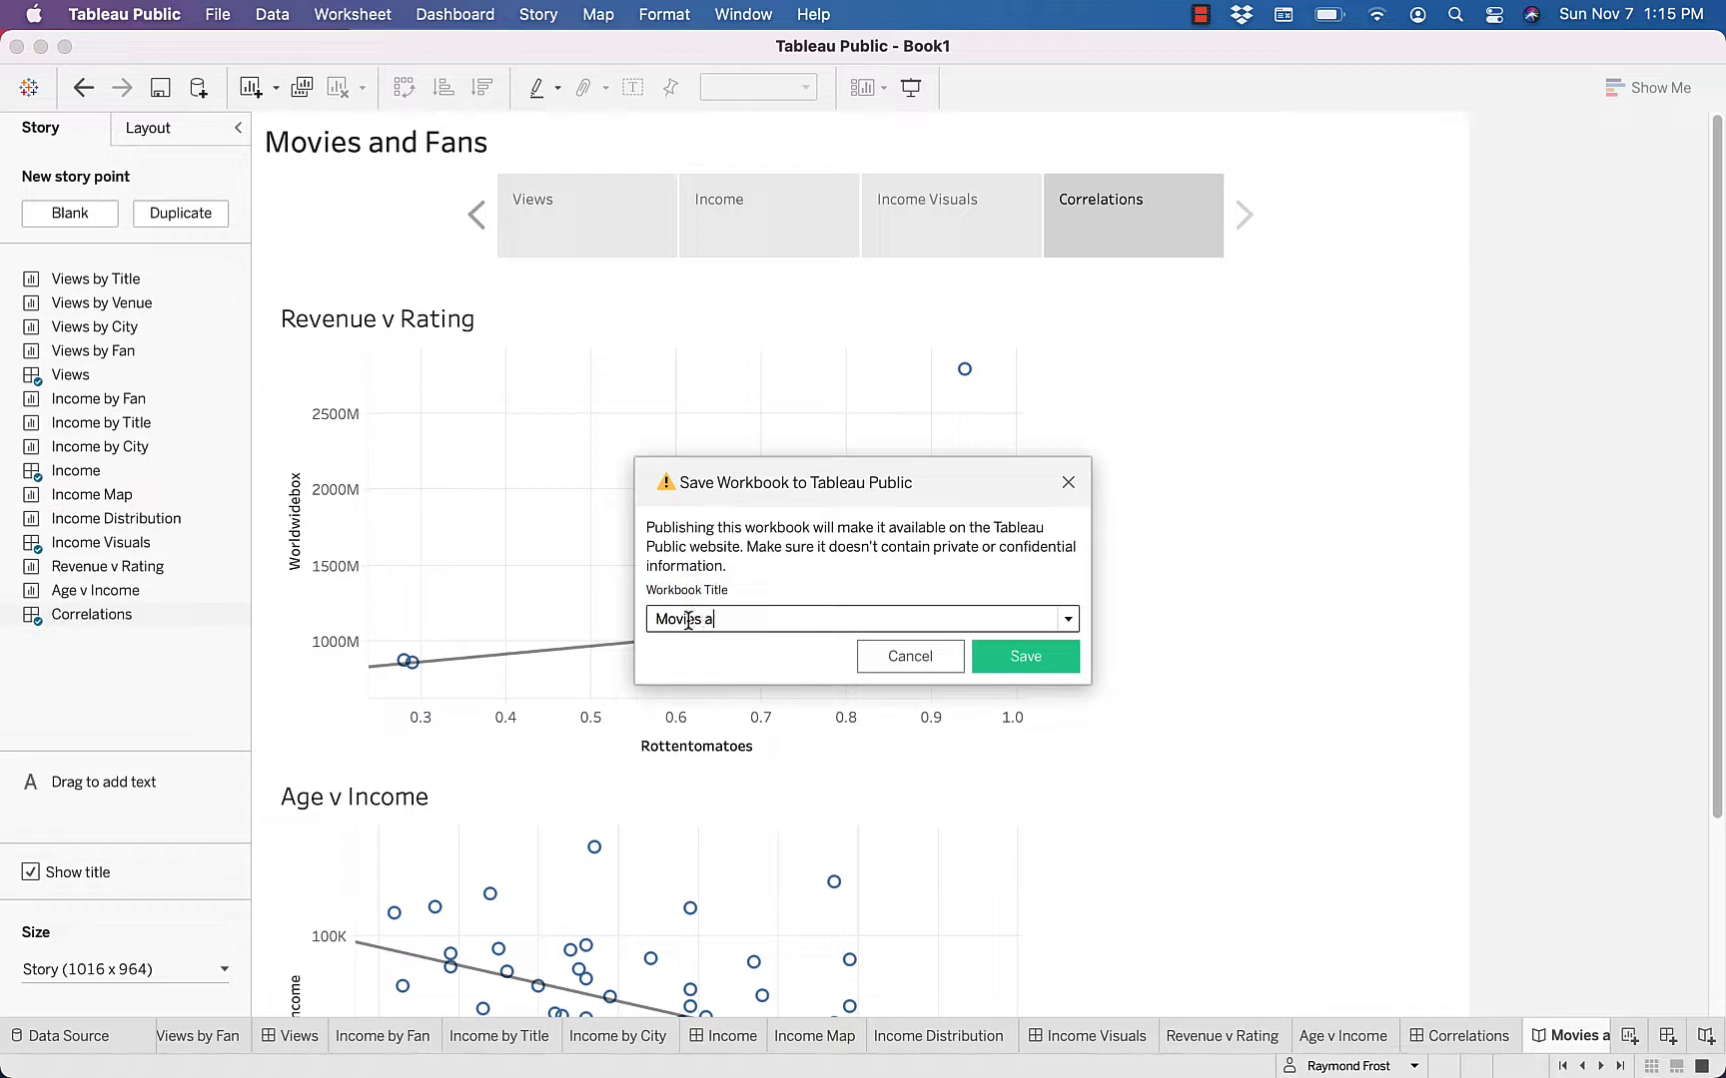
{"action": "type", "text": "Fans"}
{"action": "left_click", "coordinate": [1023, 658]}
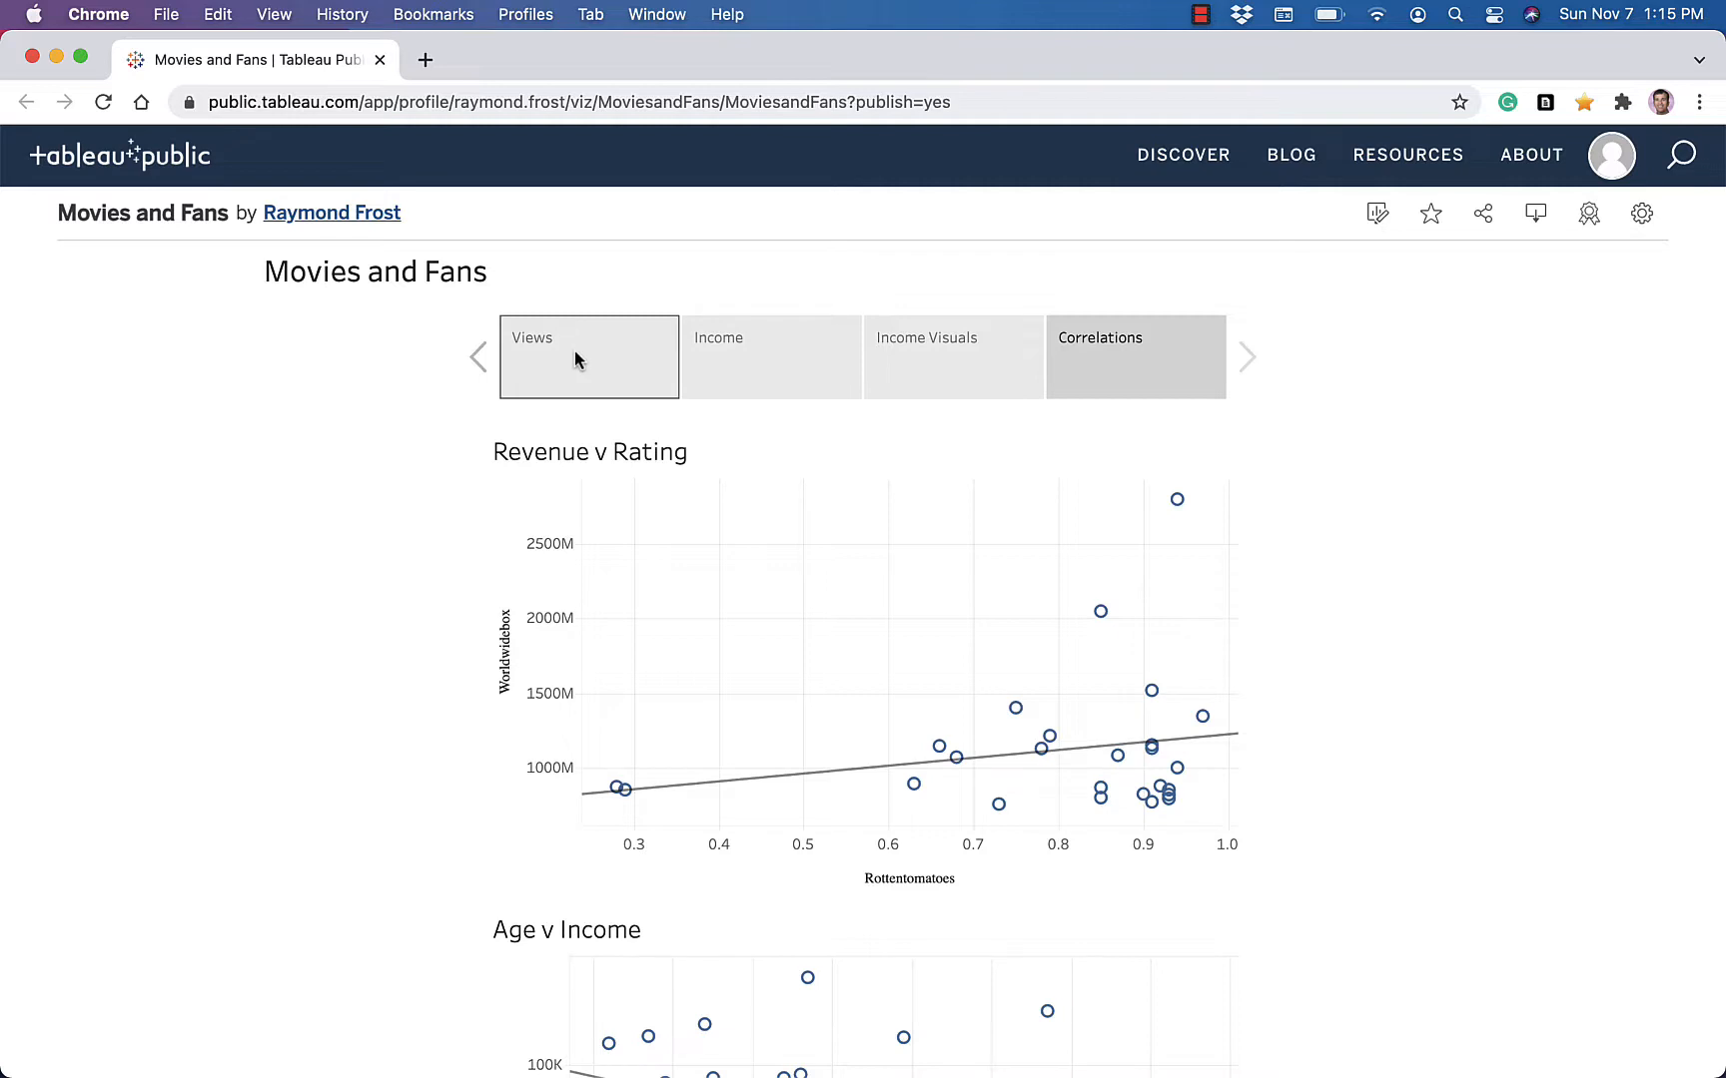
Check the Views, Income, Income Visuals and Correlations points of the published story in the browser, returning to Views
{"action": "left_click", "coordinate": [574, 351]}
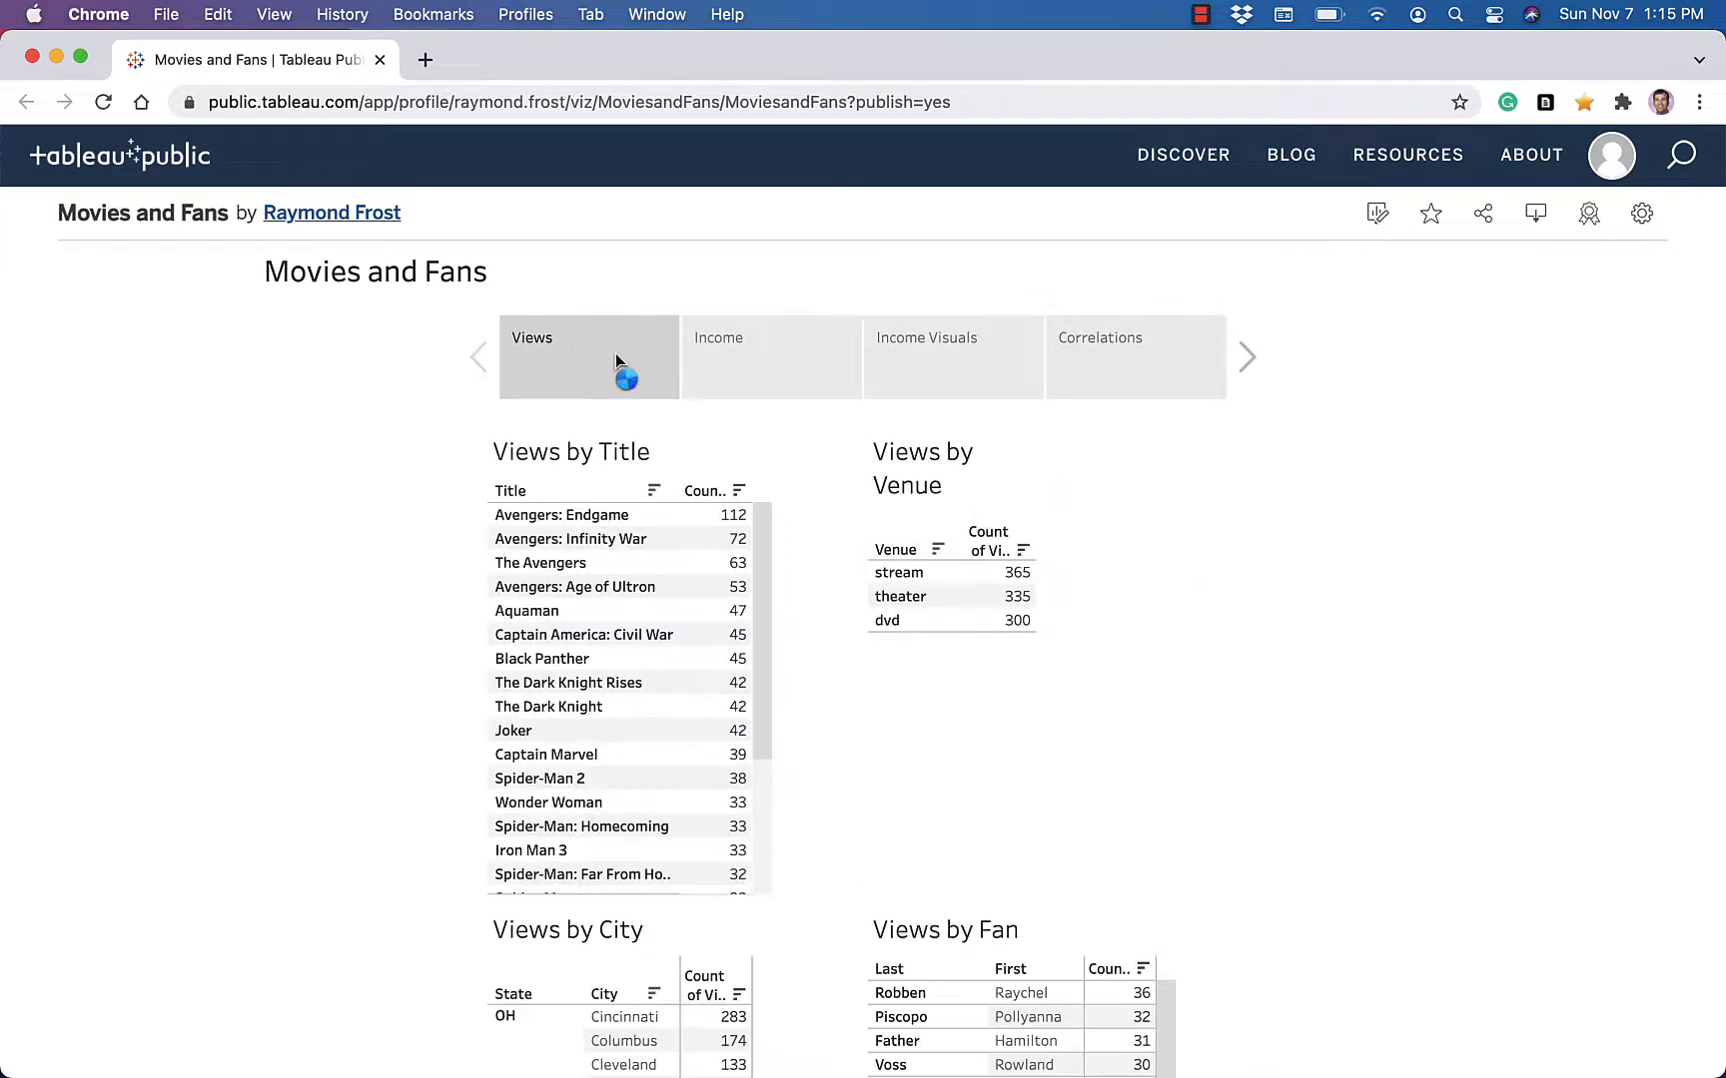
{"action": "left_click", "coordinate": [717, 361]}
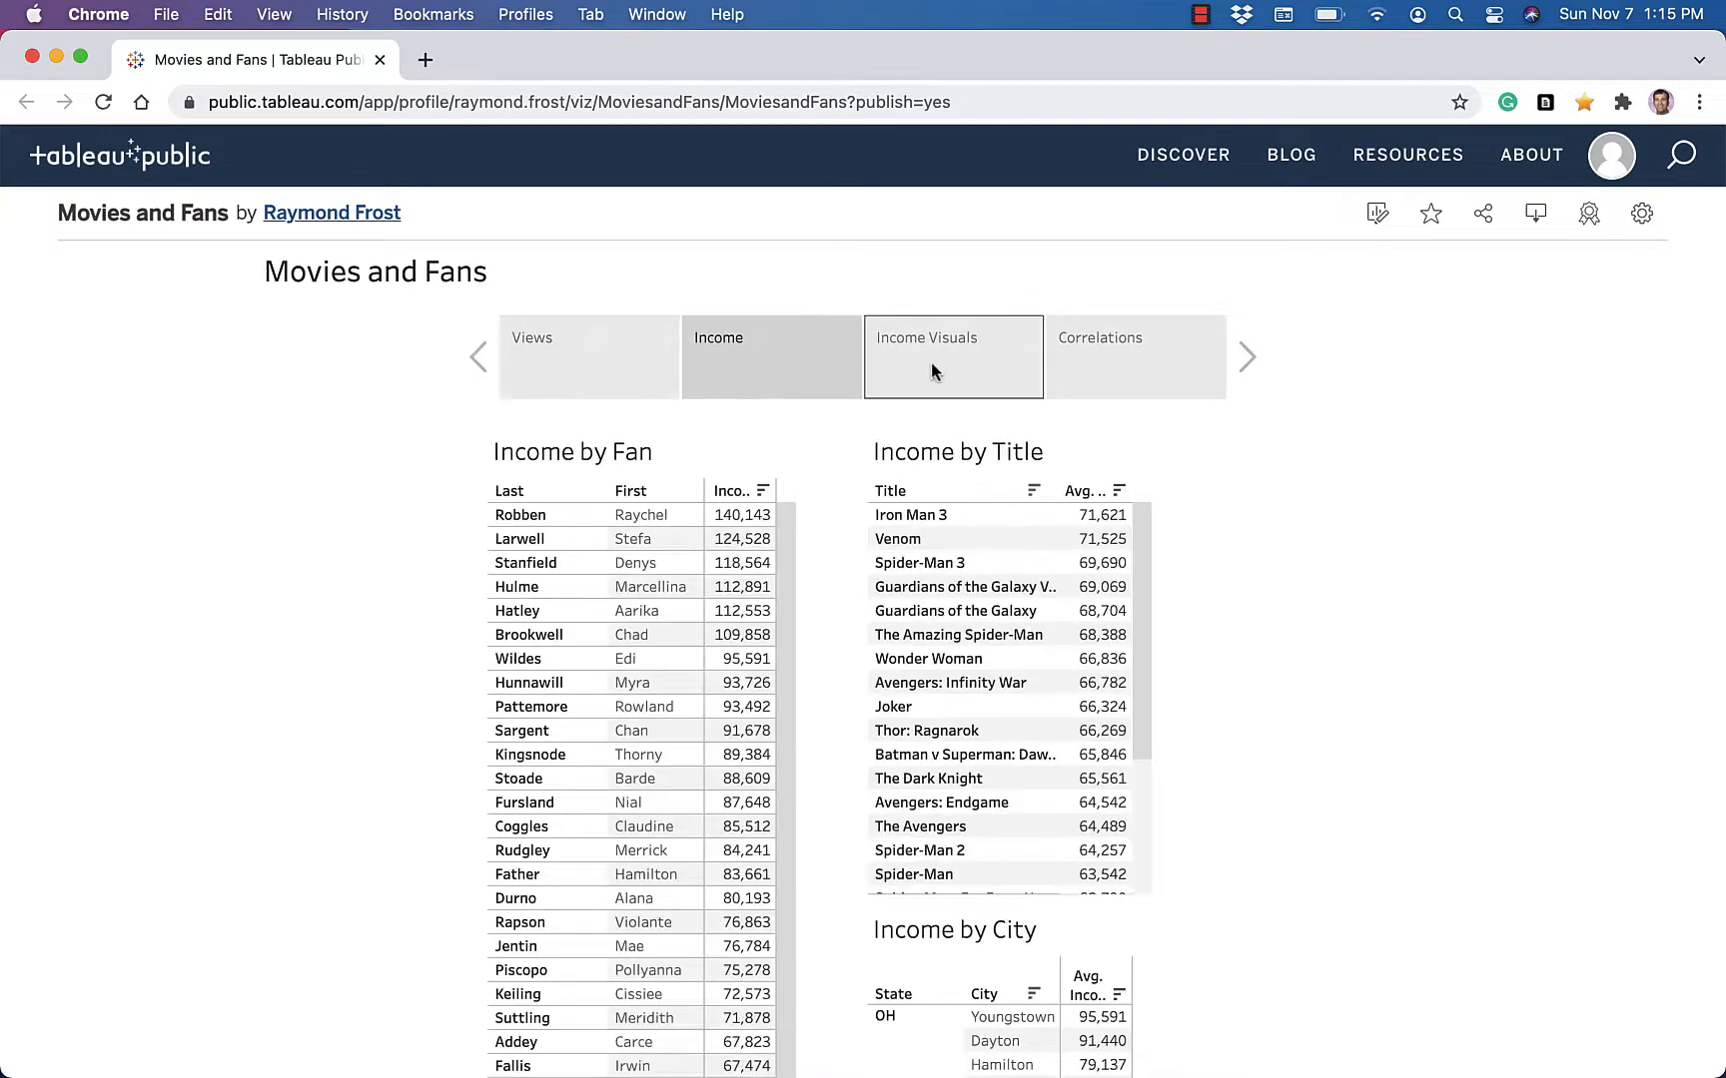
{"action": "left_click", "coordinate": [931, 363]}
{"action": "left_click", "coordinate": [1118, 351]}
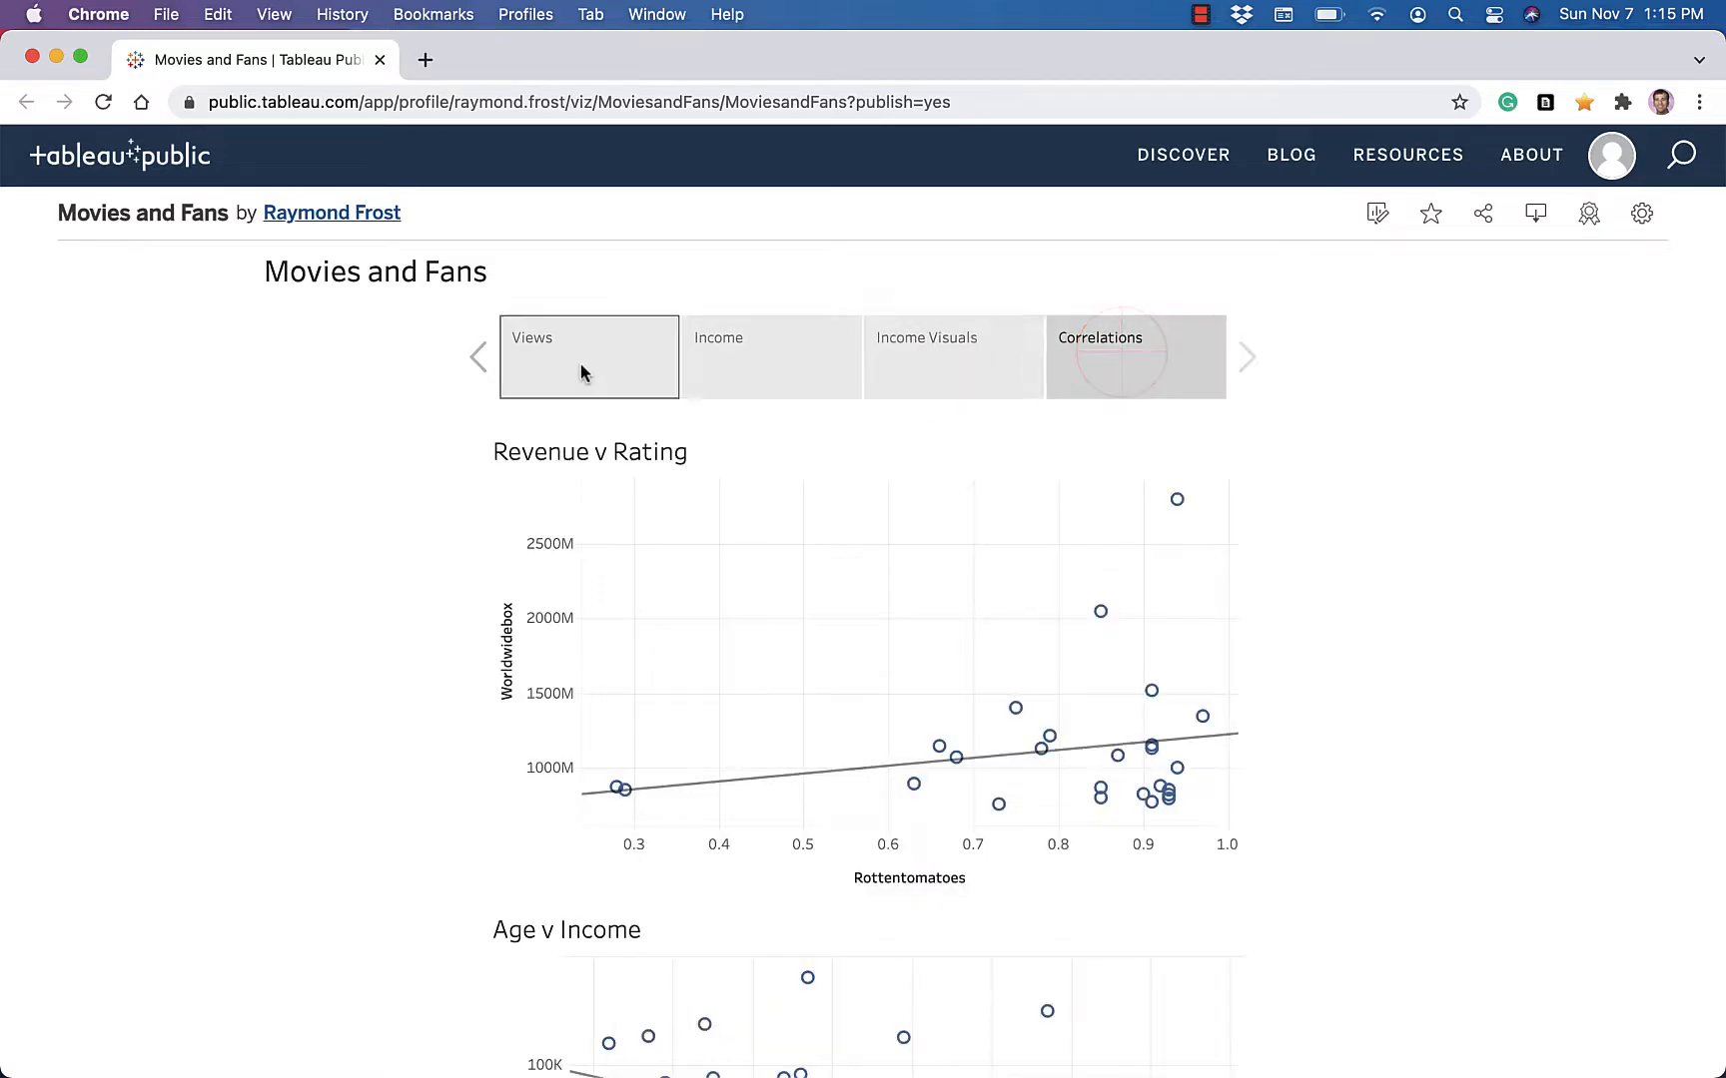
{"action": "left_click", "coordinate": [581, 371]}
{"action": "left_click", "coordinate": [724, 364]}
{"action": "left_click", "coordinate": [929, 361]}
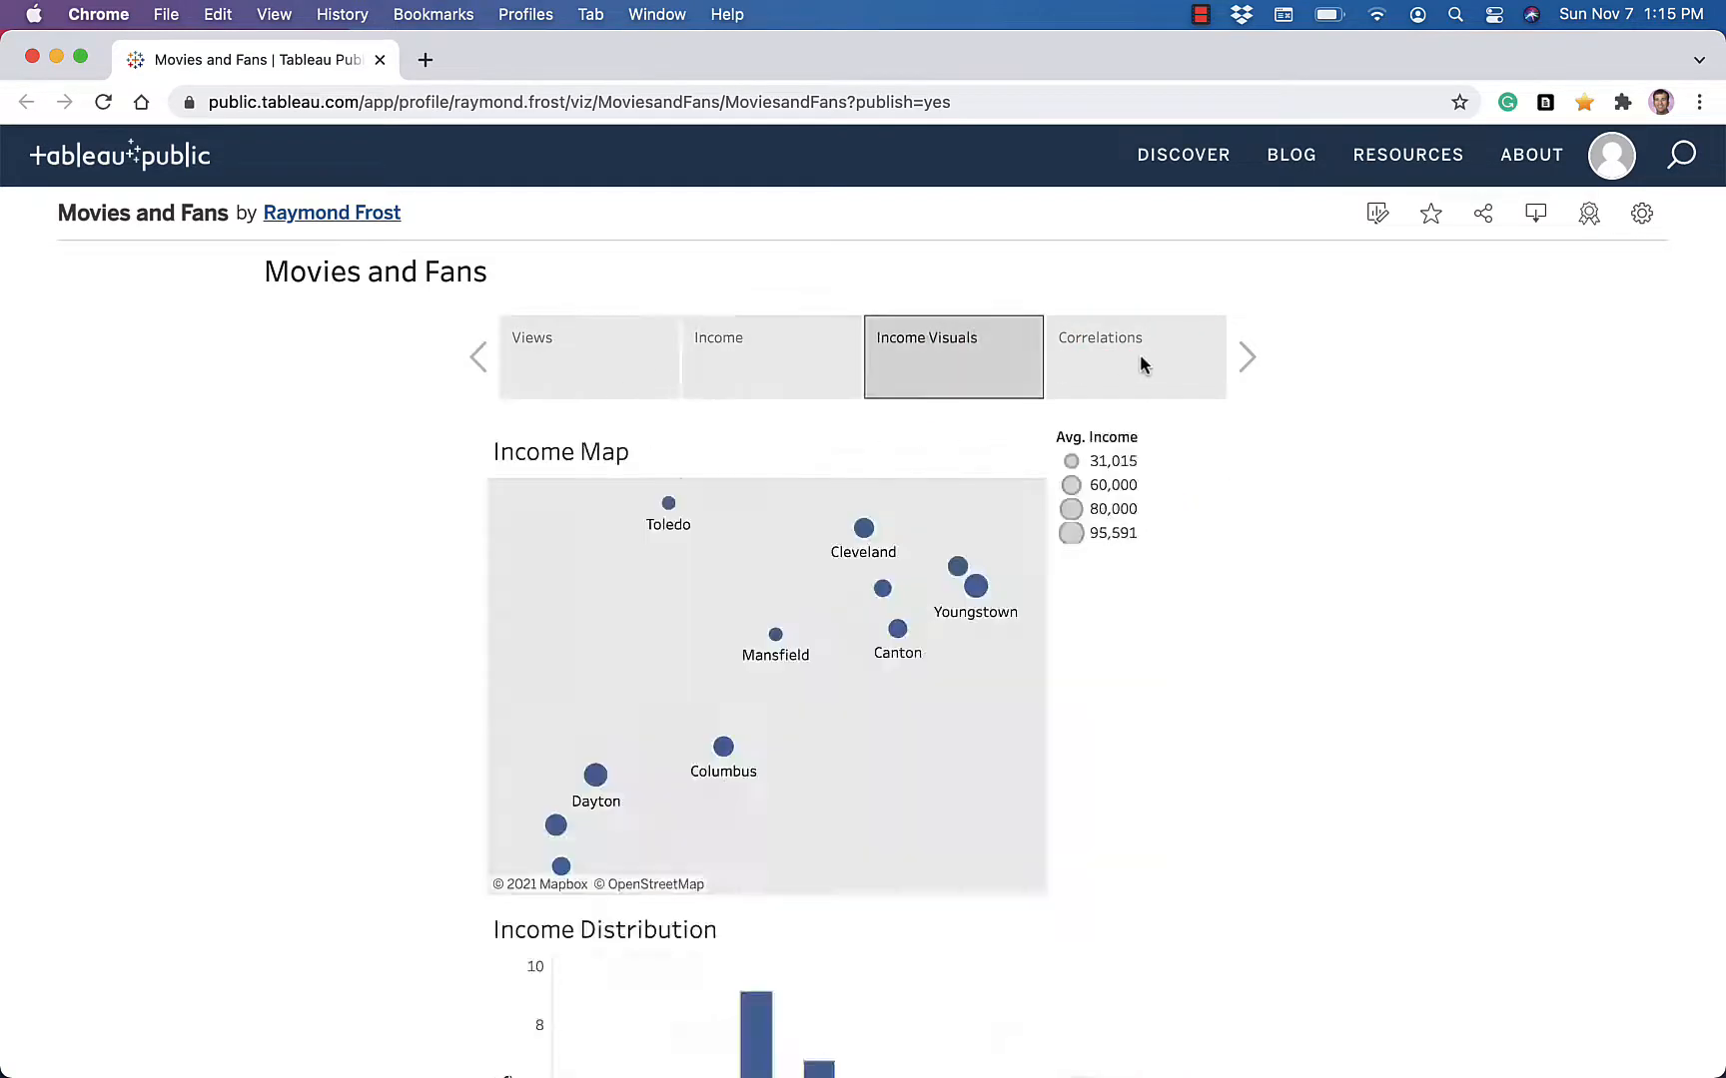
{"action": "left_click", "coordinate": [1141, 357]}
{"action": "left_click", "coordinate": [640, 385]}
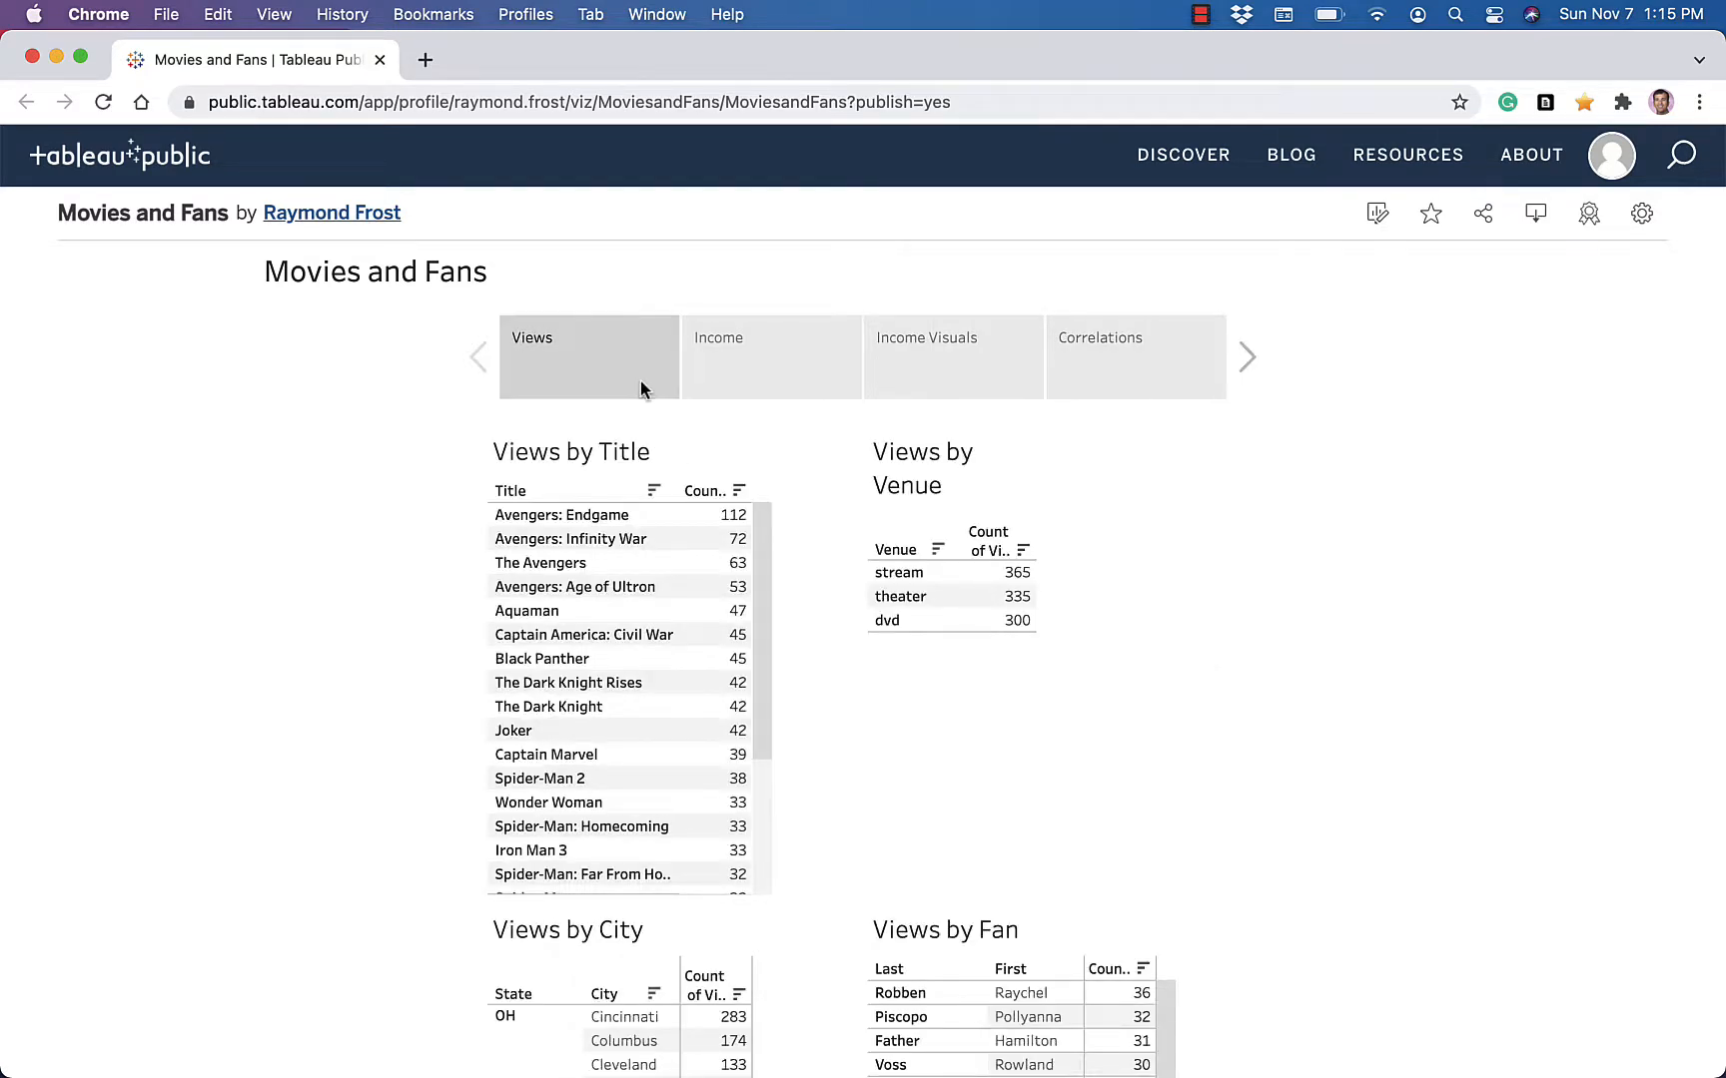
Open the published story's sharing options, select the link for the current view, and close them
{"action": "left_click", "coordinate": [1486, 220]}
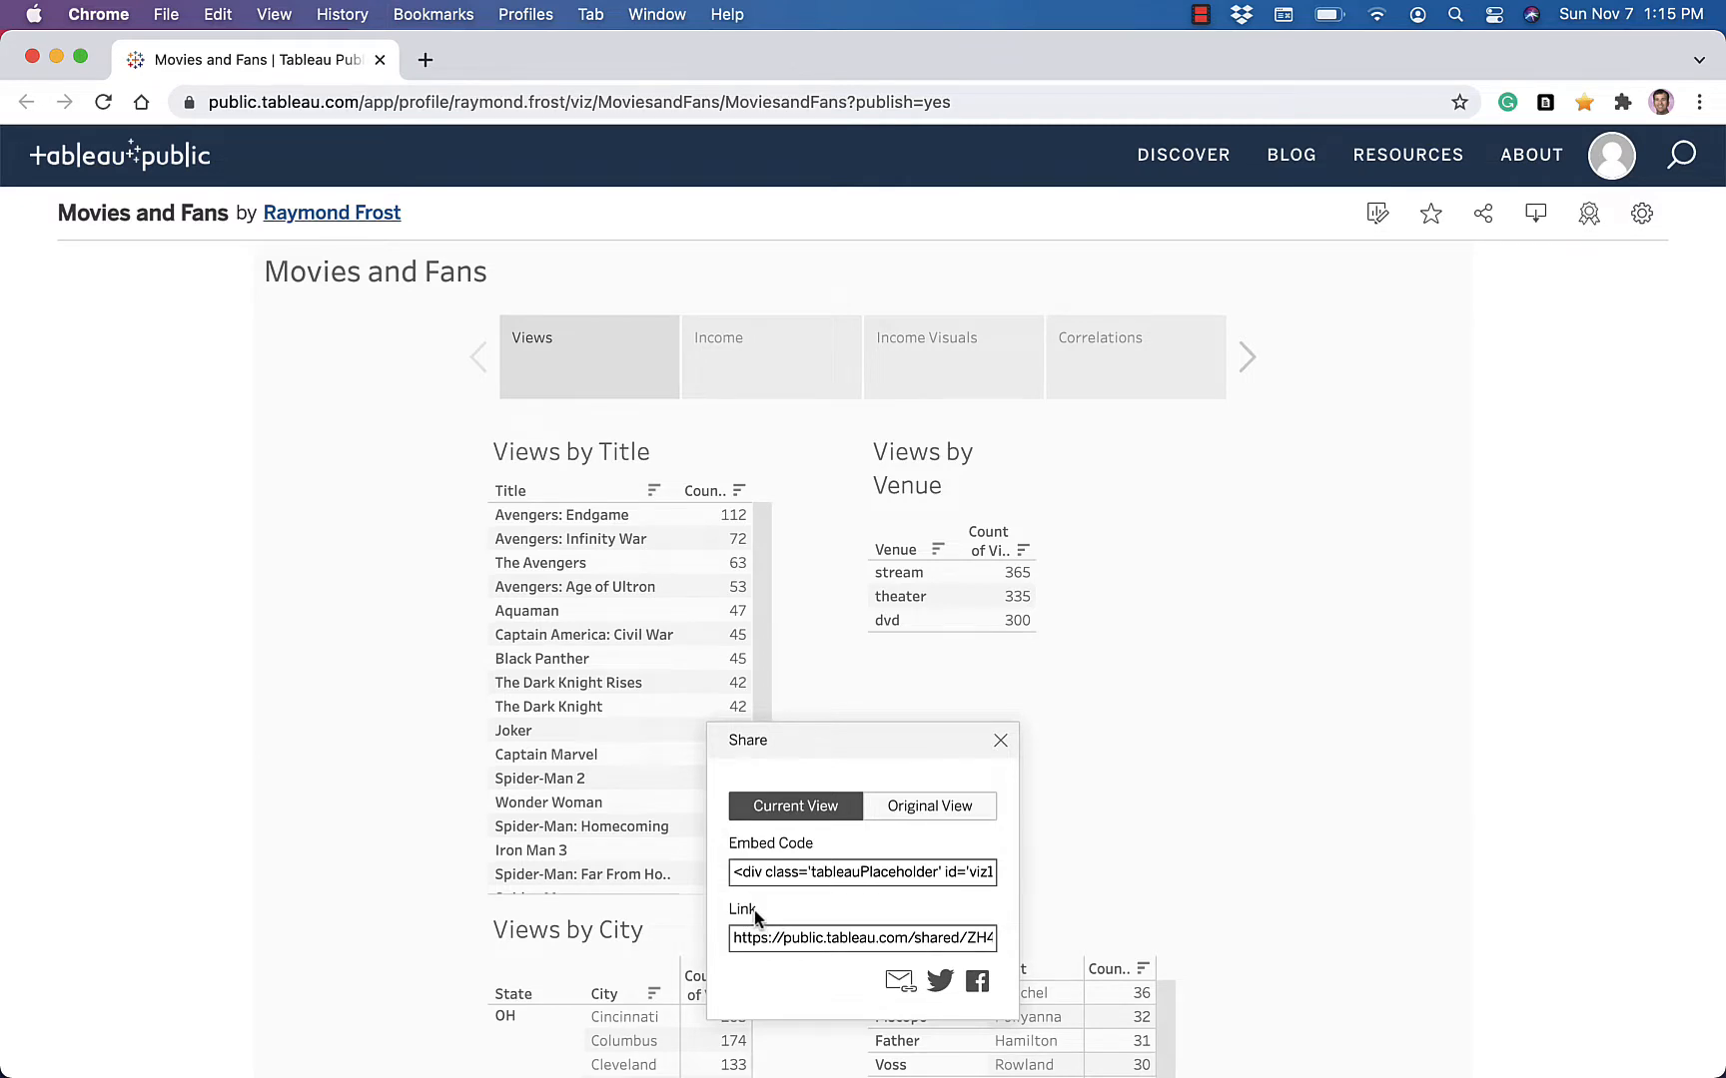
{"action": "left_click", "coordinate": [814, 944]}
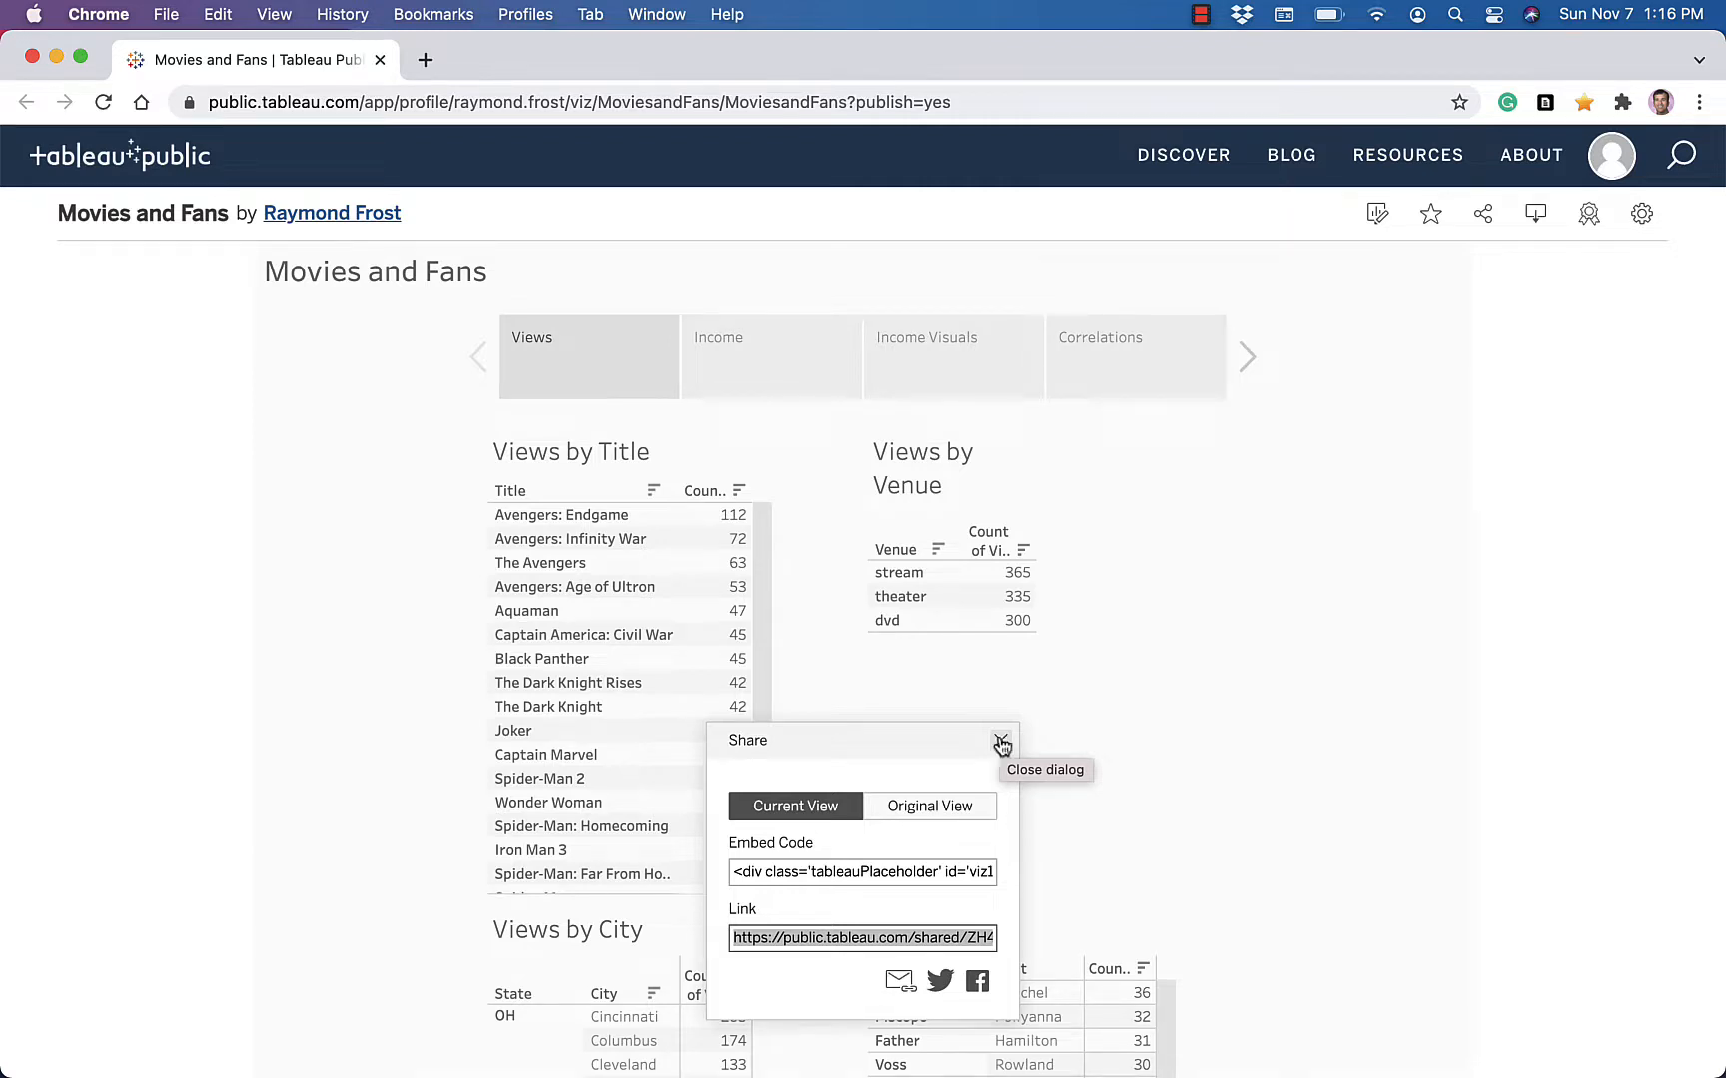
{"action": "left_click", "coordinate": [1000, 741]}
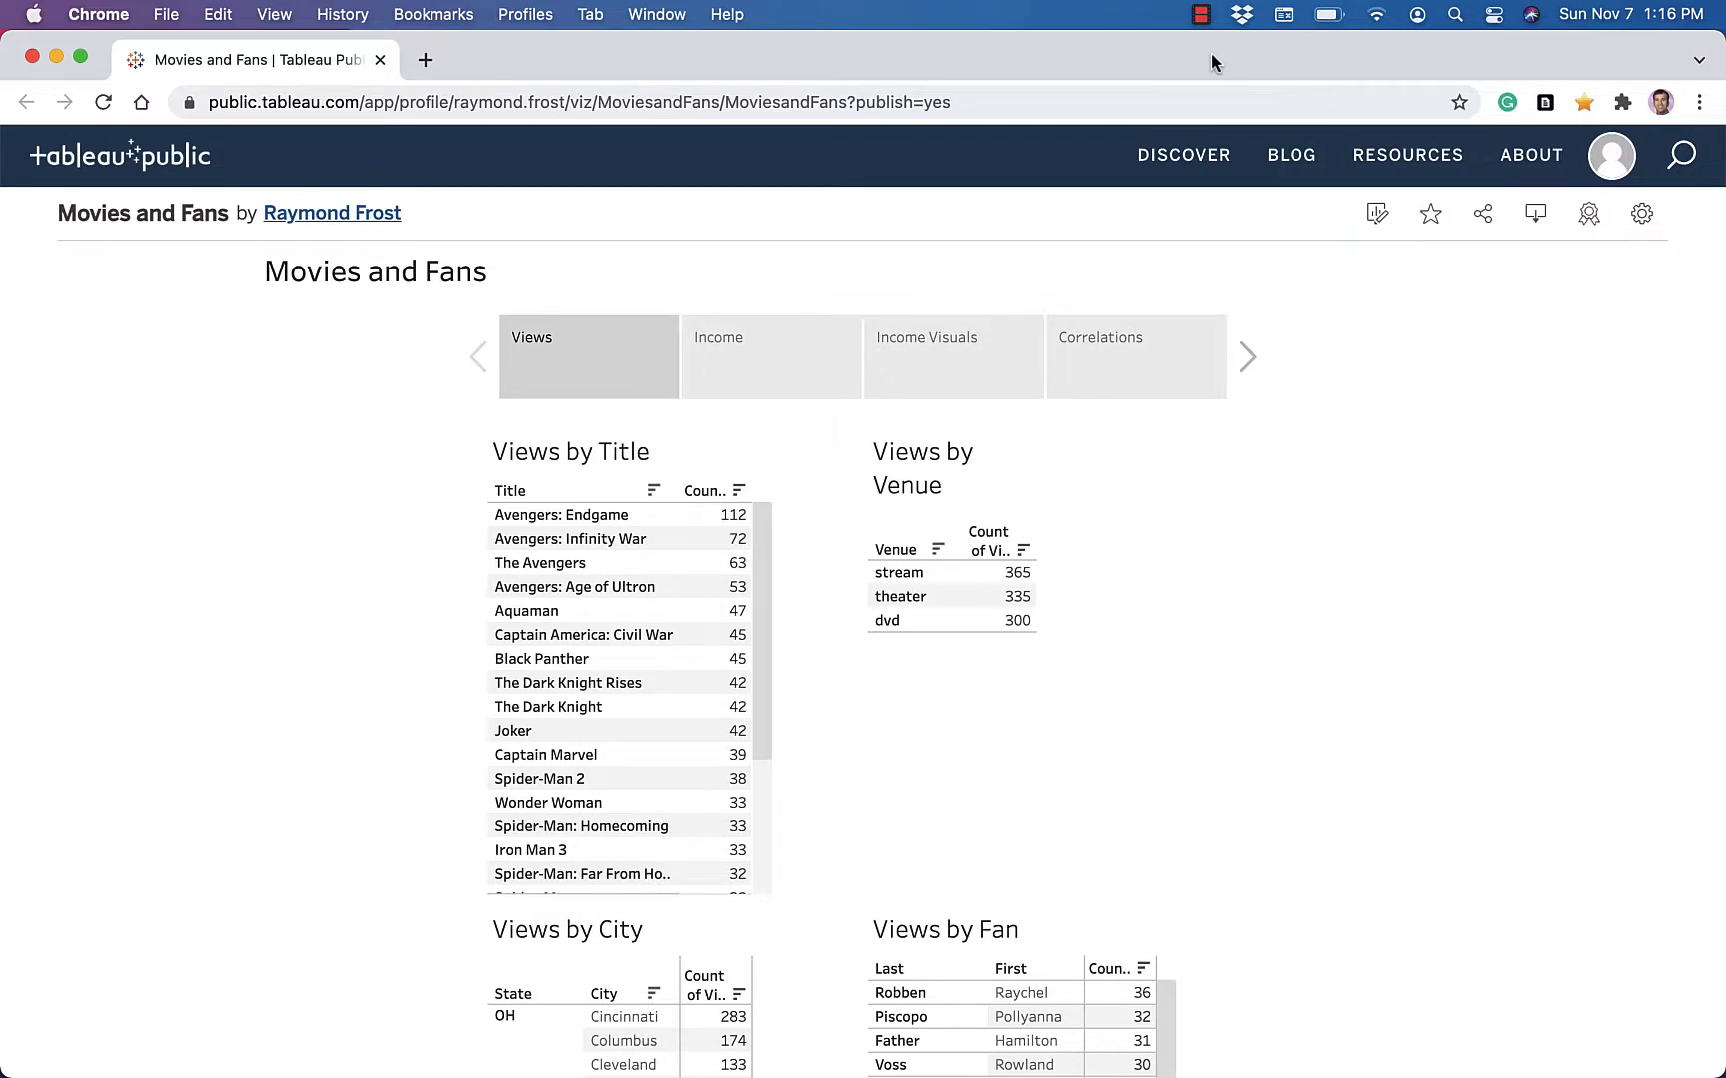
{"action": "left_click", "coordinate": [1200, 14]}
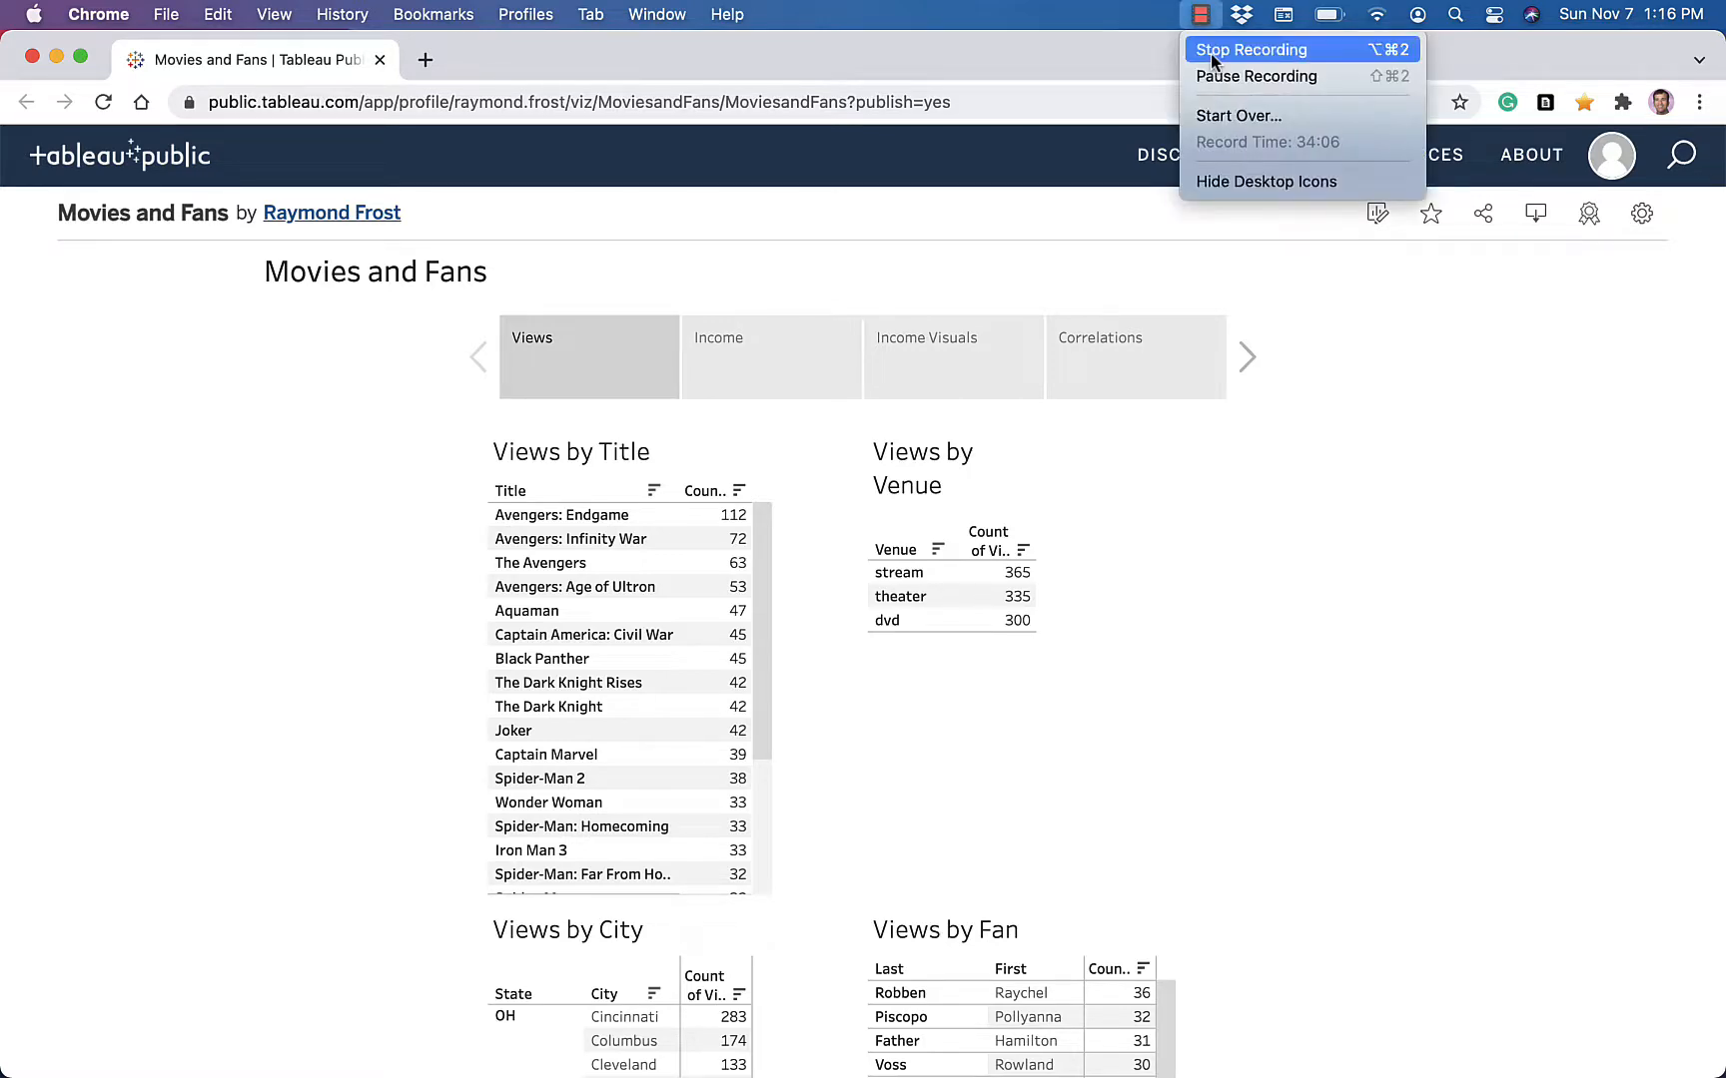
{"action": "left_click", "coordinate": [1211, 52]}
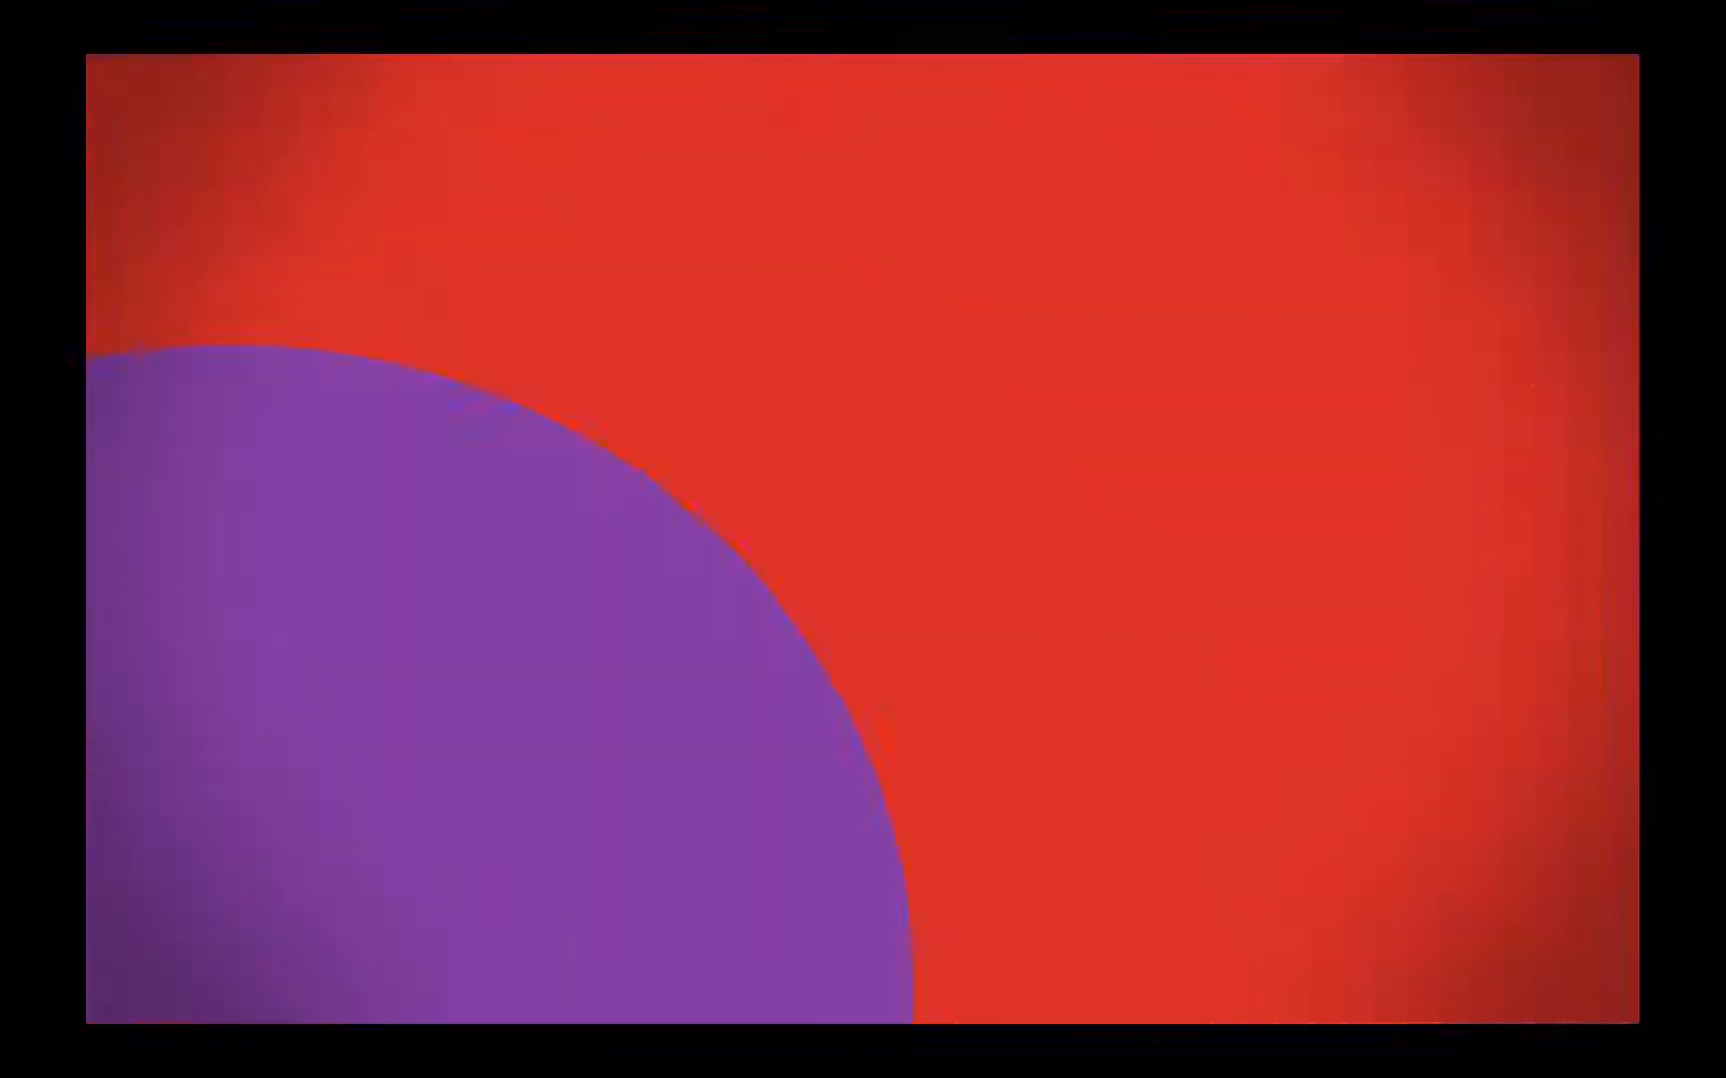